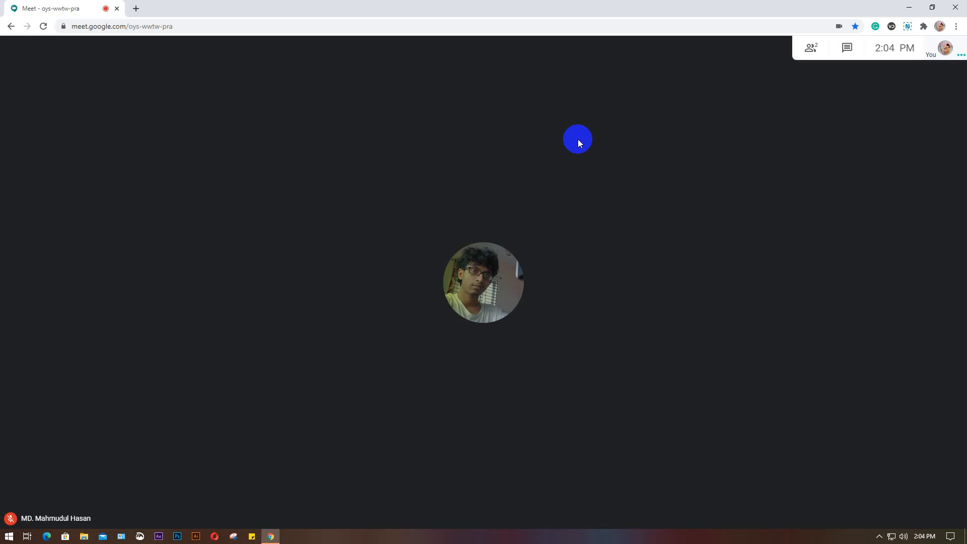
Step: Mute the meeting microphone and turn it back on
left_click(446, 506)
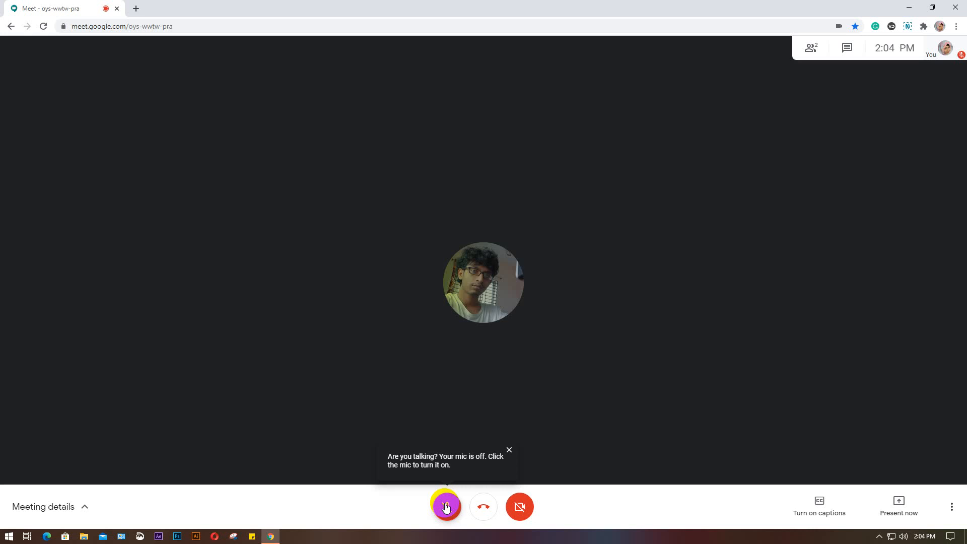
left_click(446, 507)
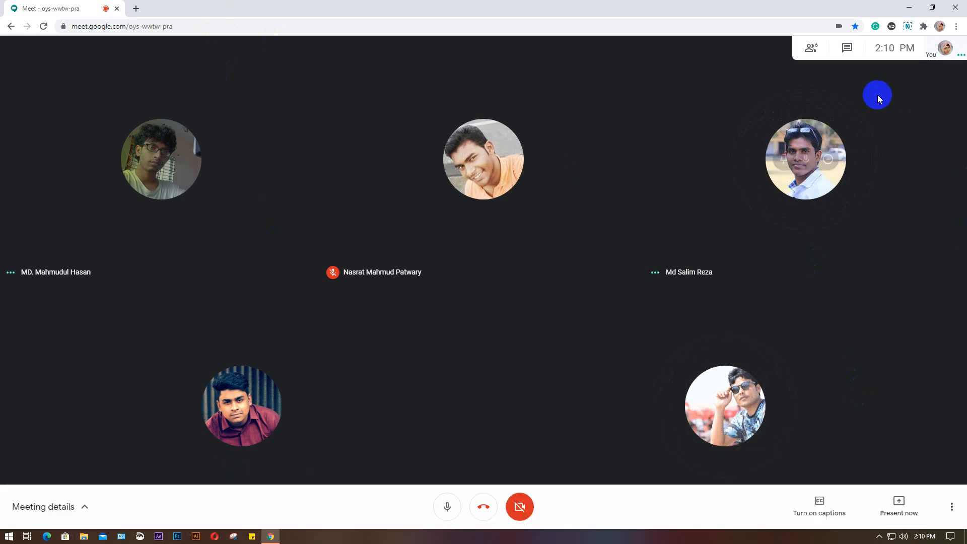
Step: Show the meeting's participant list and present the entire screen to everyone, hiding the sharing notice
left_click(810, 46)
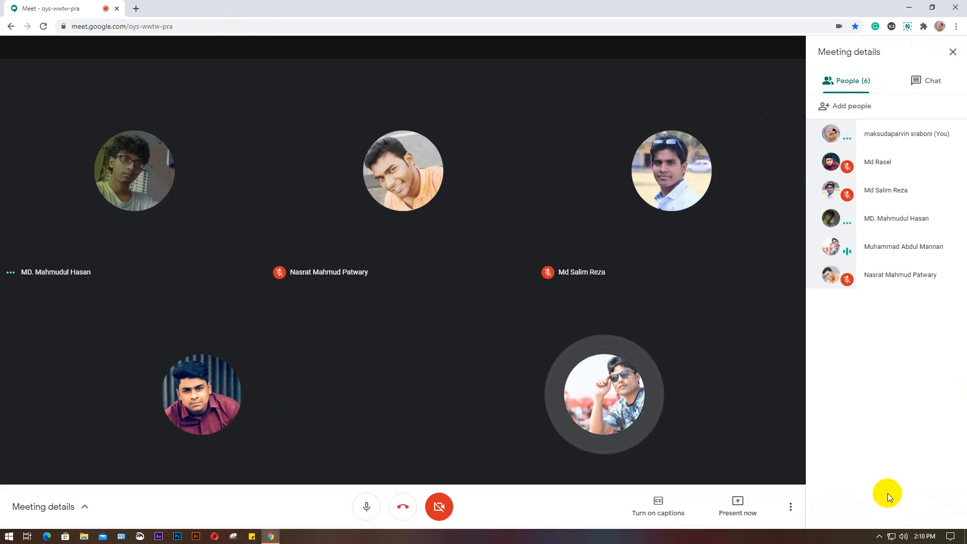
left_click(735, 496)
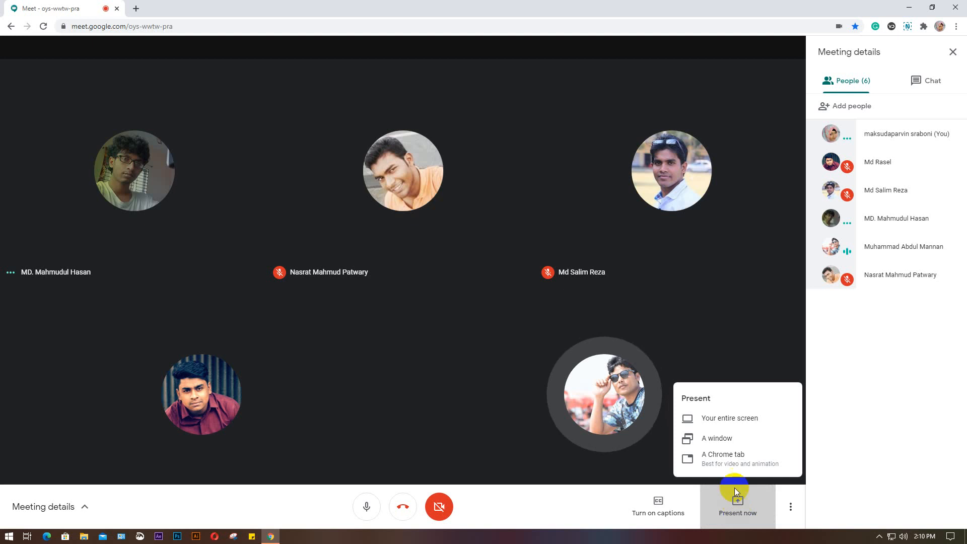
left_click(729, 418)
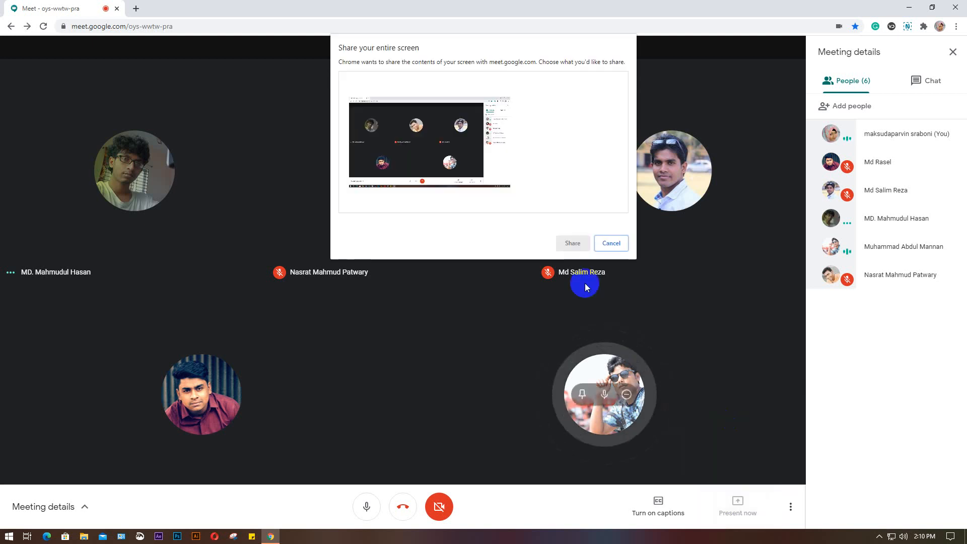
left_click(407, 150)
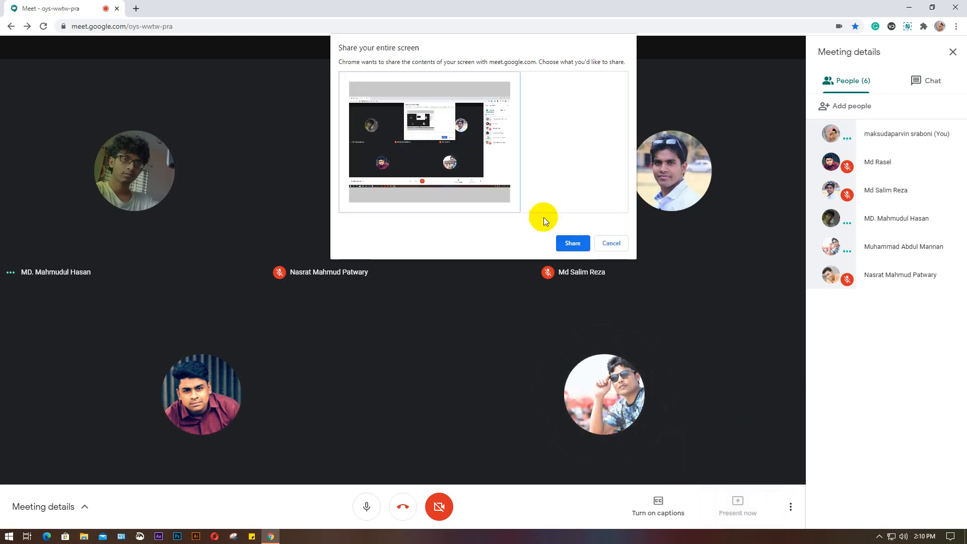
left_click(572, 243)
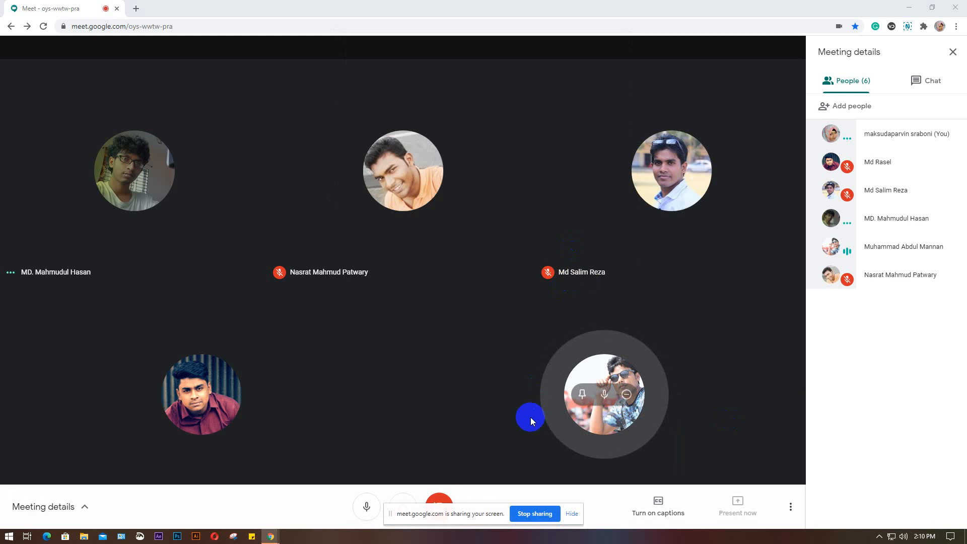
left_click(572, 515)
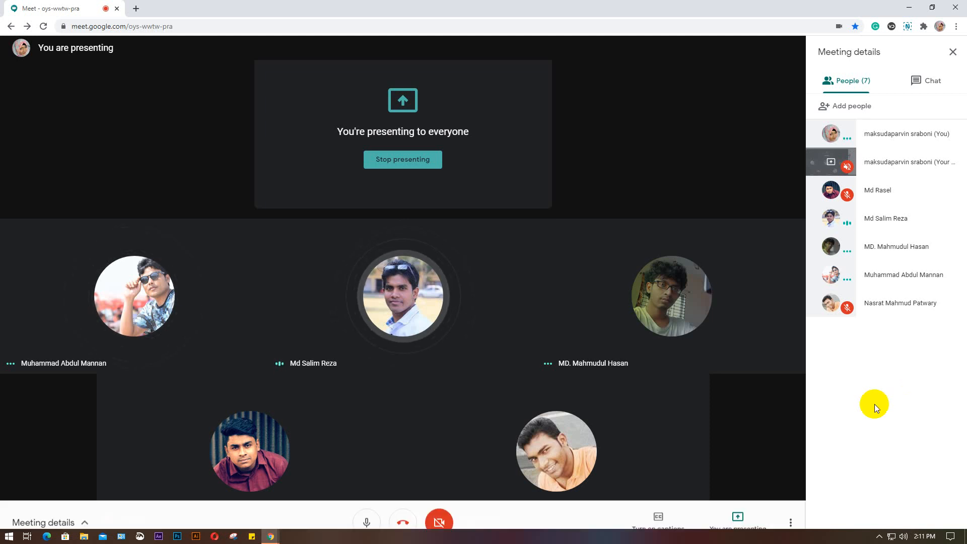
Step: Open YouTube in a new browser tab and search for "iqra & faith"
left_click(136, 8)
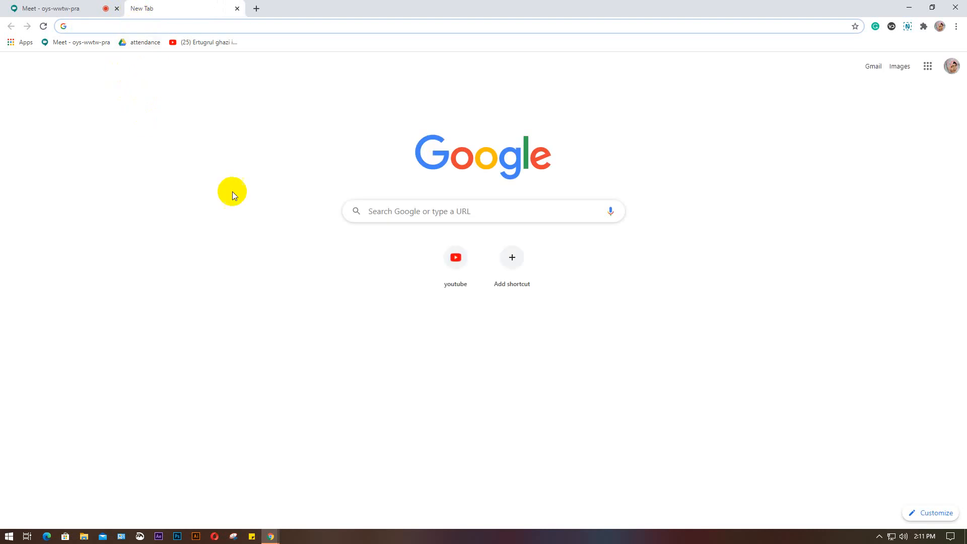
left_click(454, 257)
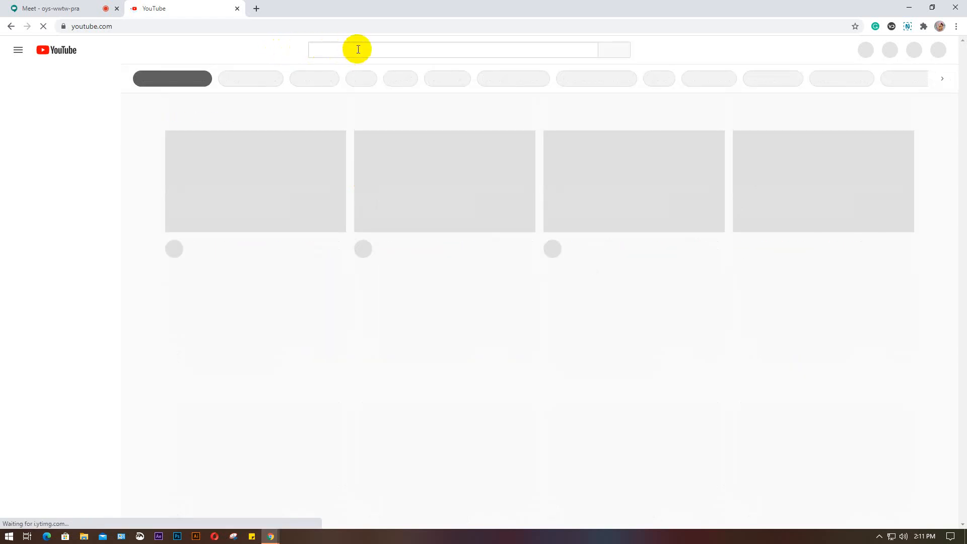
left_click(358, 50)
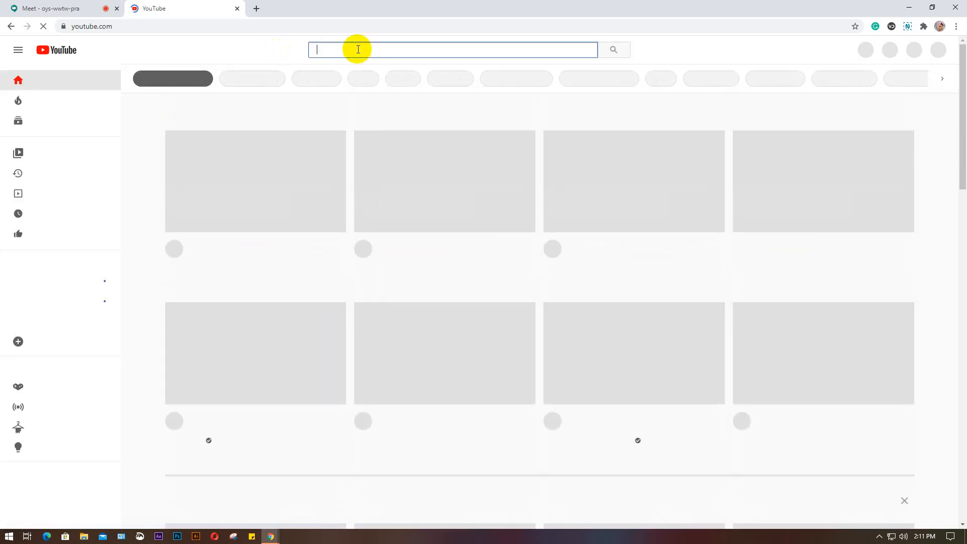
type("iqra")
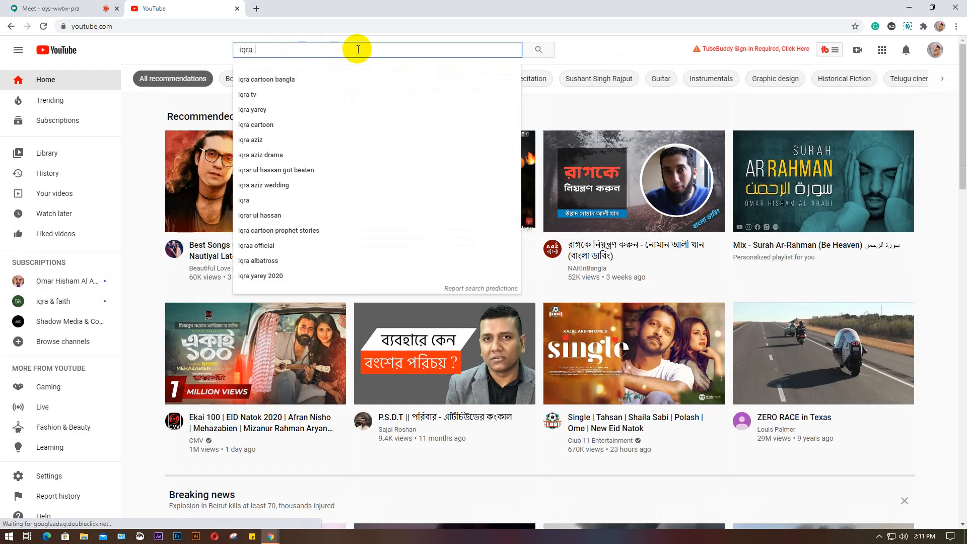
type(" & ")
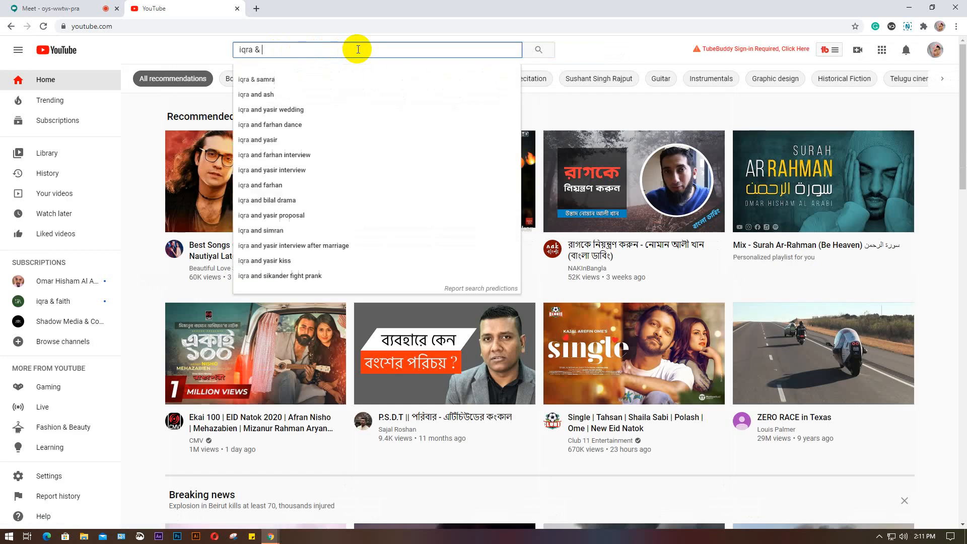
type("faith")
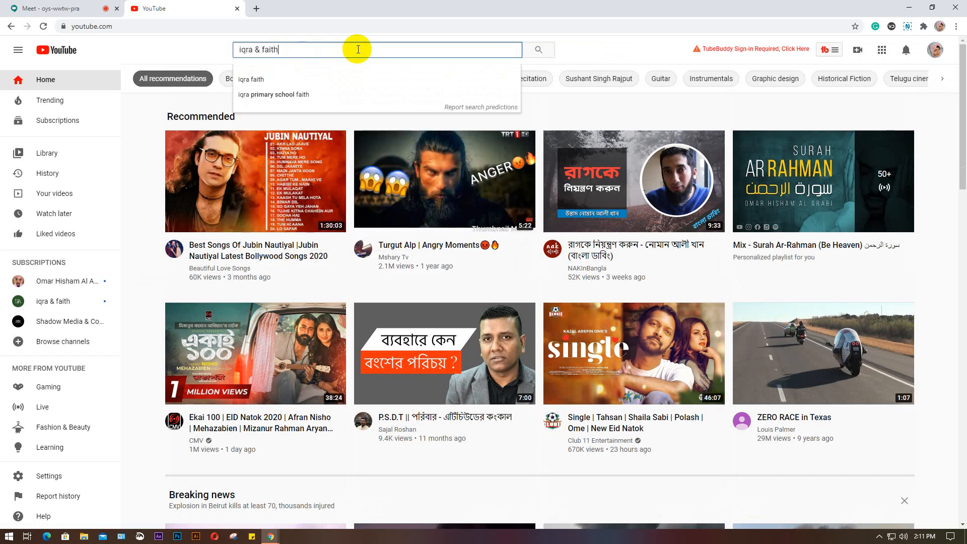
key("Return")
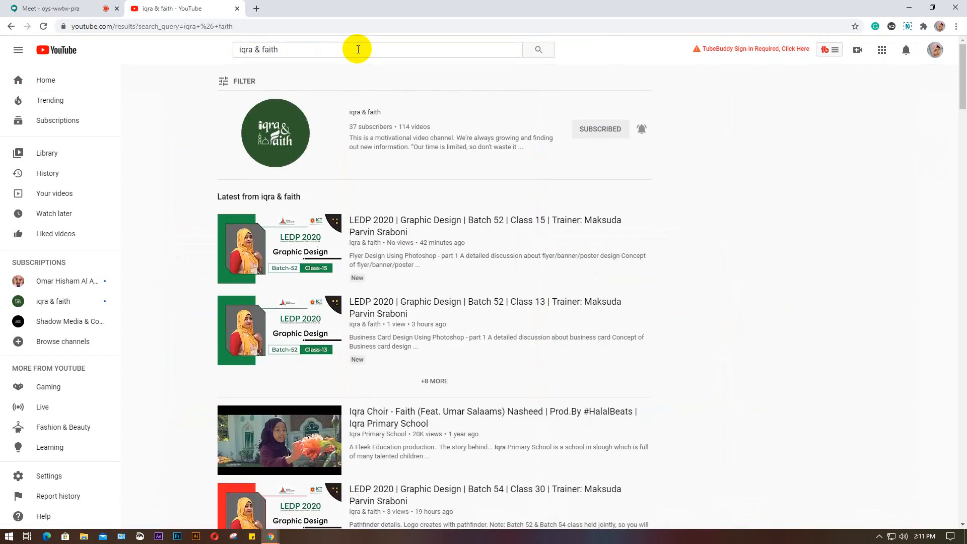
Step: View the created playlists on the iqra & faith channel and close the YouTube tab
left_click(274, 147)
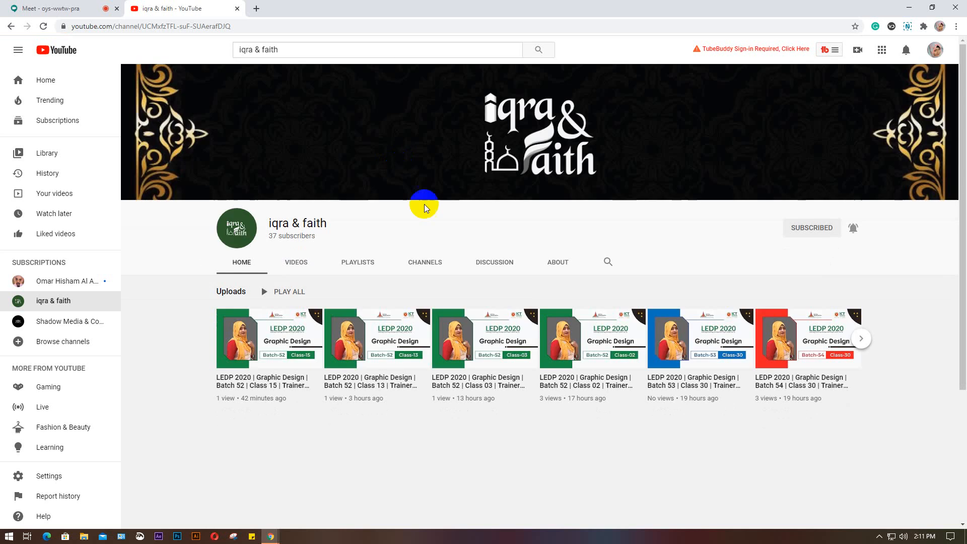
left_click(355, 264)
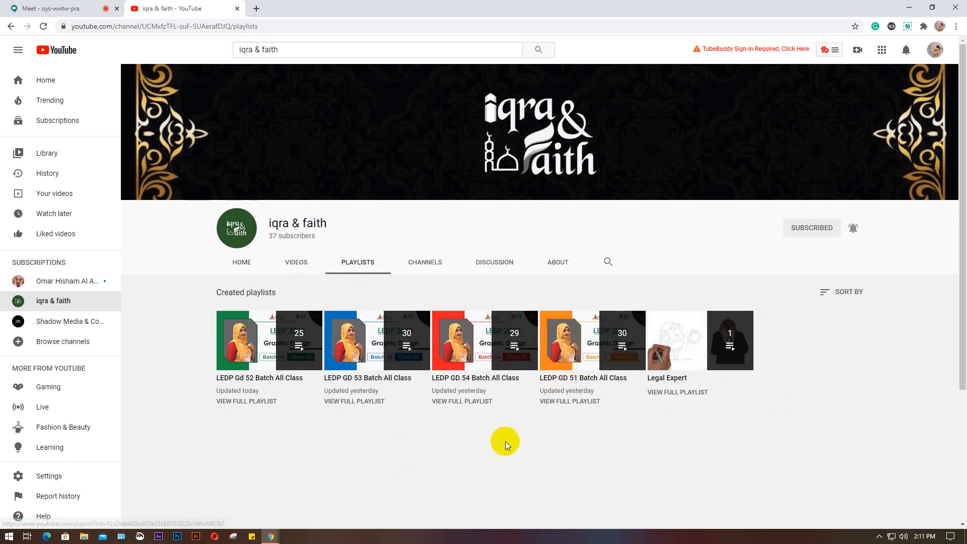
left_click(395, 383)
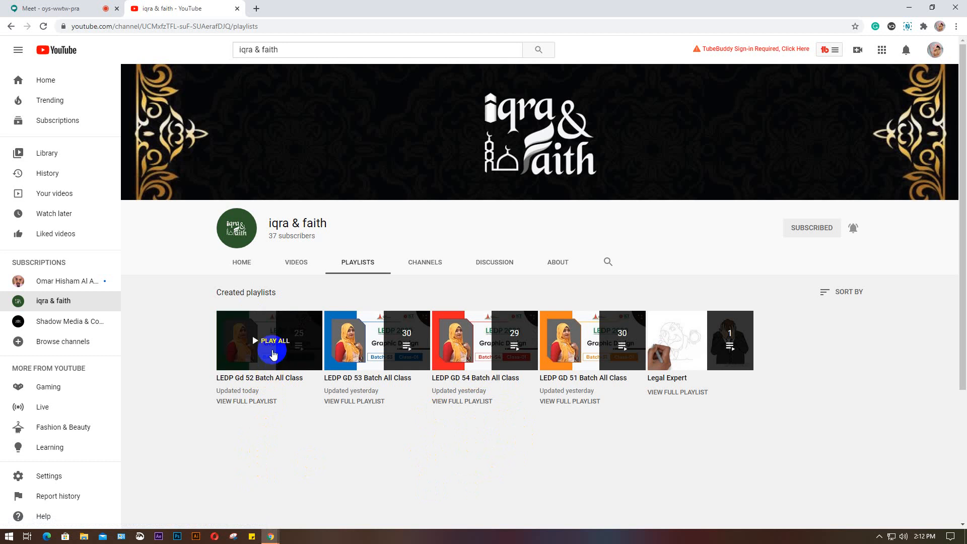
left_click(280, 383)
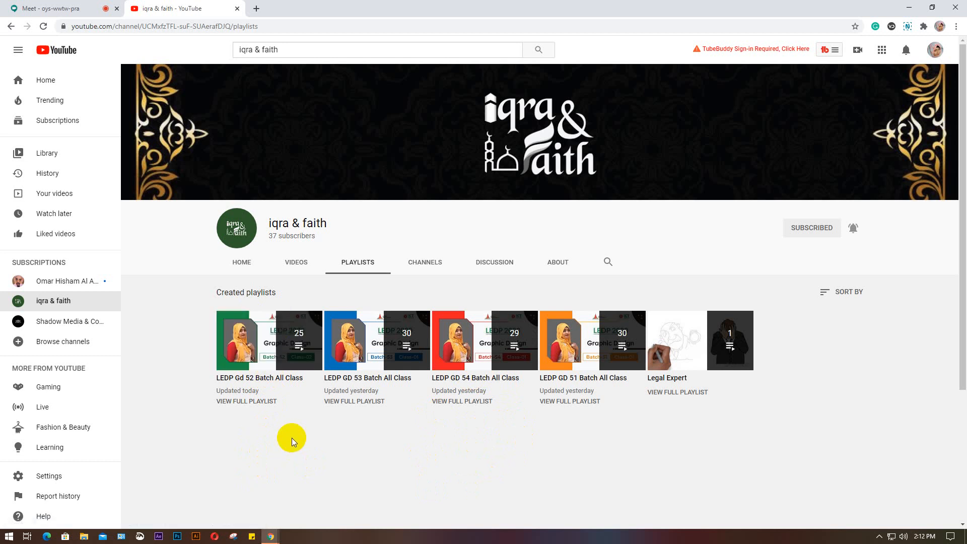
left_click(237, 9)
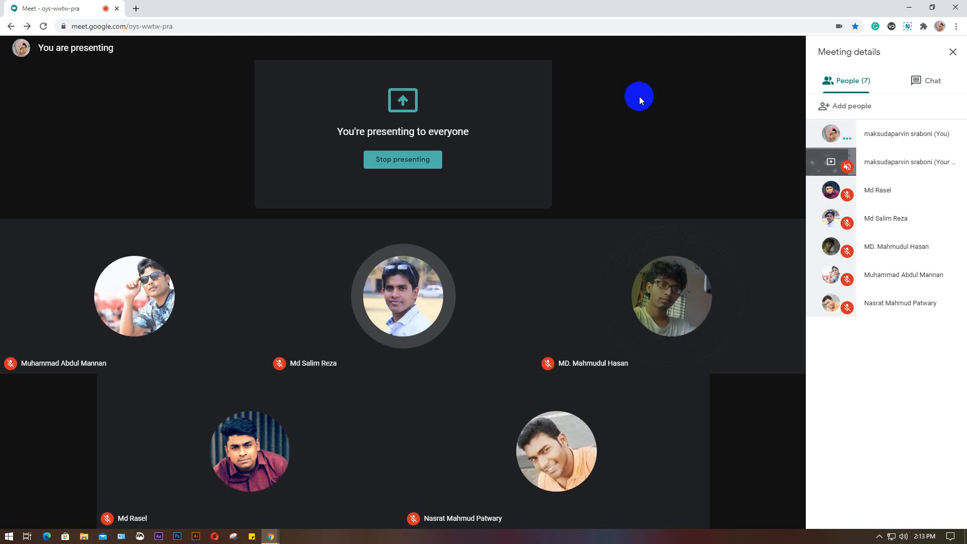
Step: Switch to Illustrator and create a new 7 x 5 in landscape document with one artboard and CMYK colour at 300 PPI
mouse_move(171, 317)
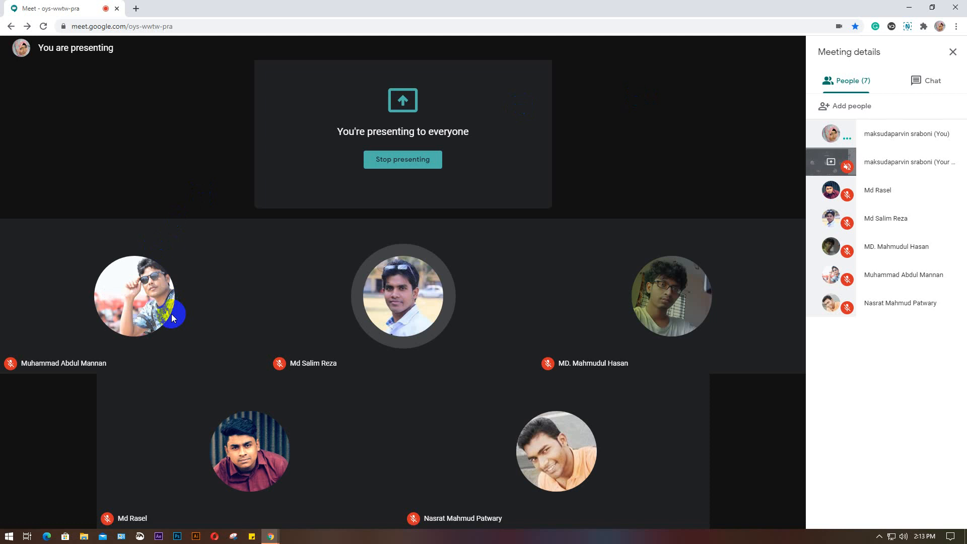
left_click(196, 537)
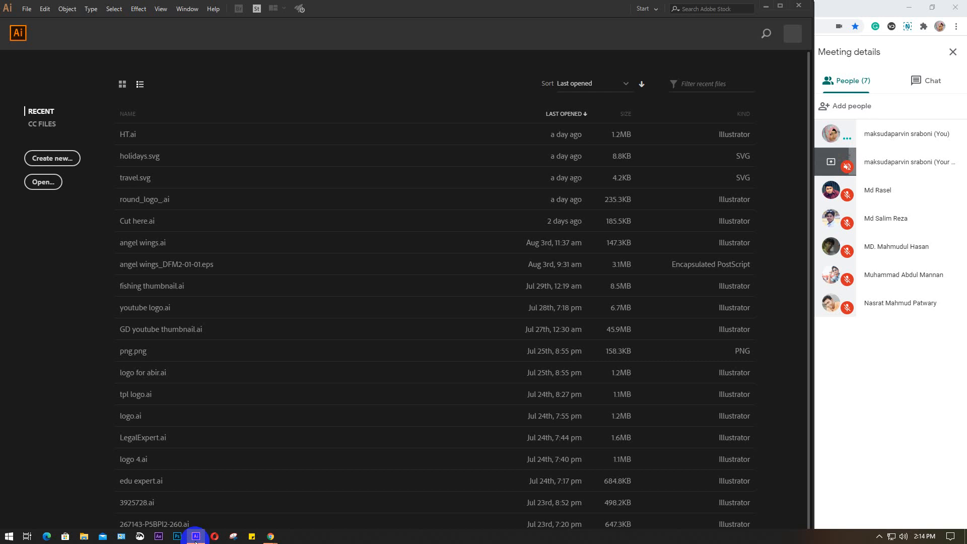
left_click(36, 158)
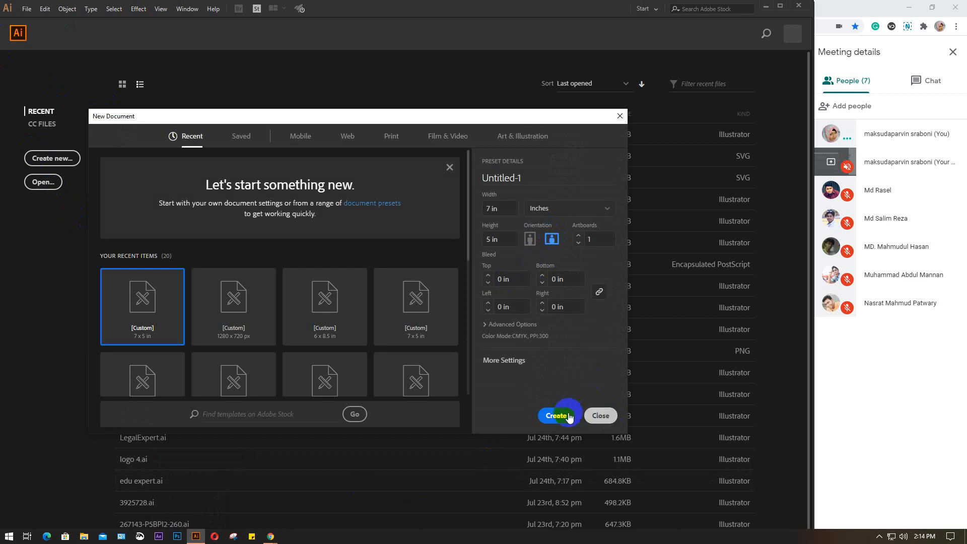
left_click(554, 416)
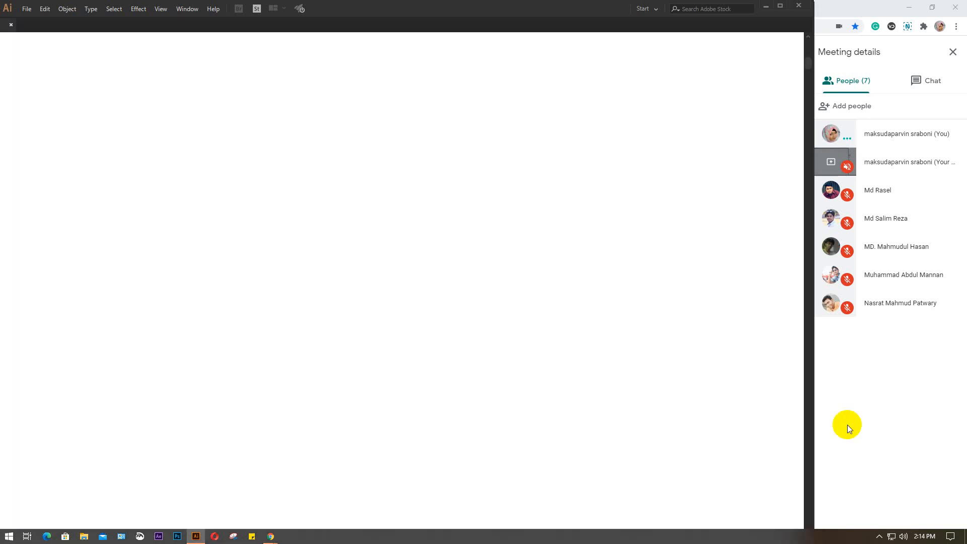
left_click(847, 424)
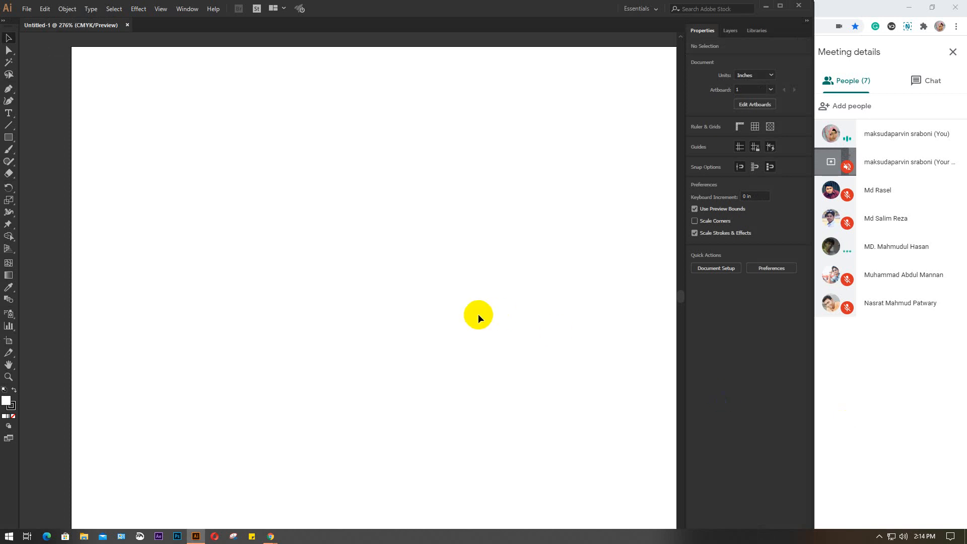
scroll(401, 307, "down", 2)
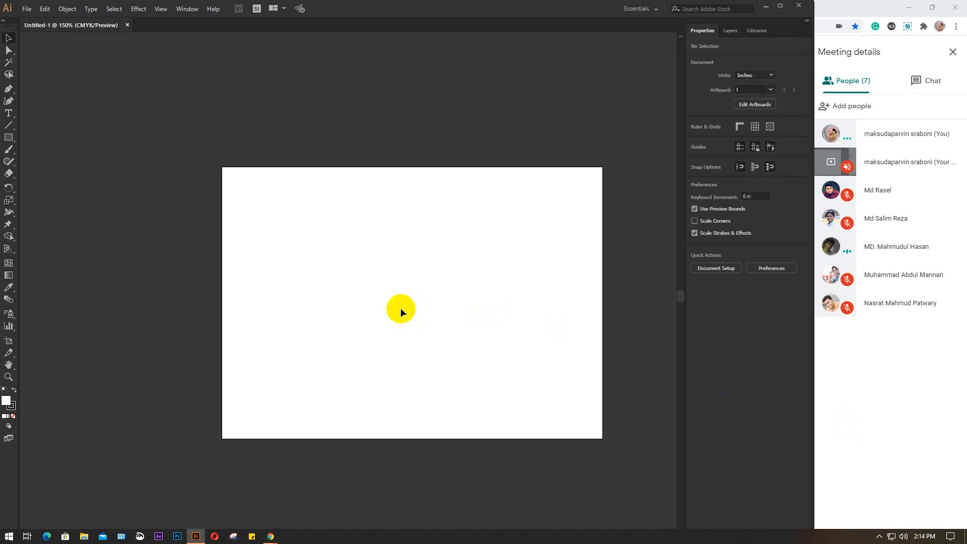
left_click_drag(473, 320, 391, 325)
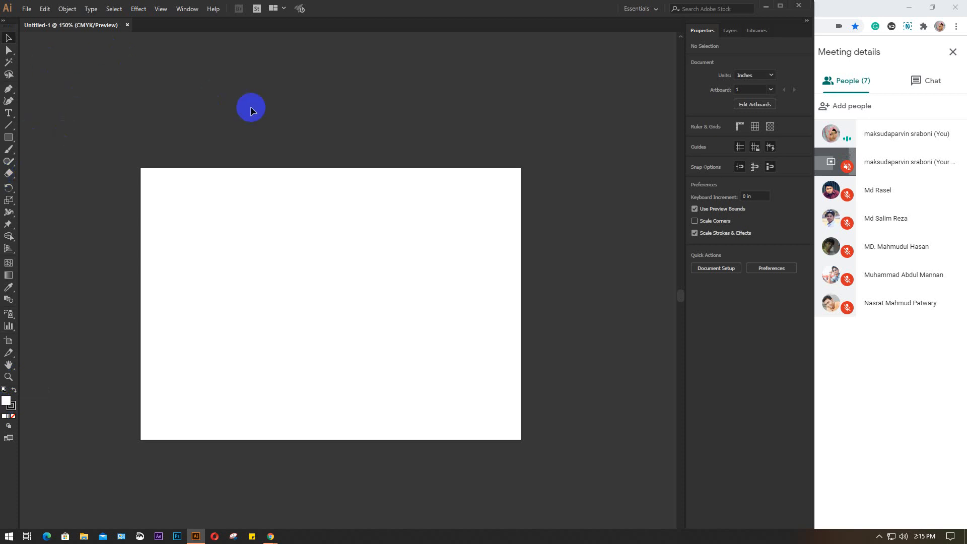
left_click(140, 10)
left_click(152, 66)
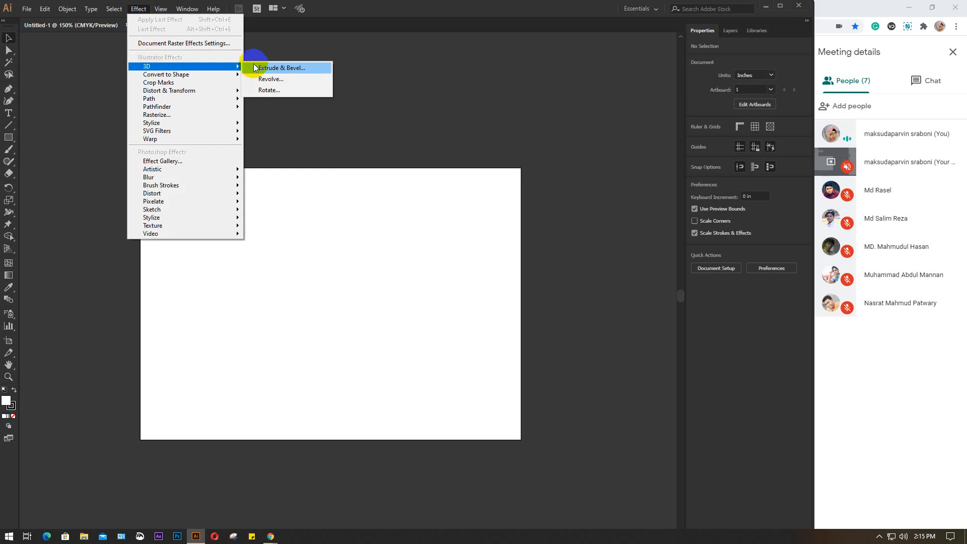
left_click(557, 143)
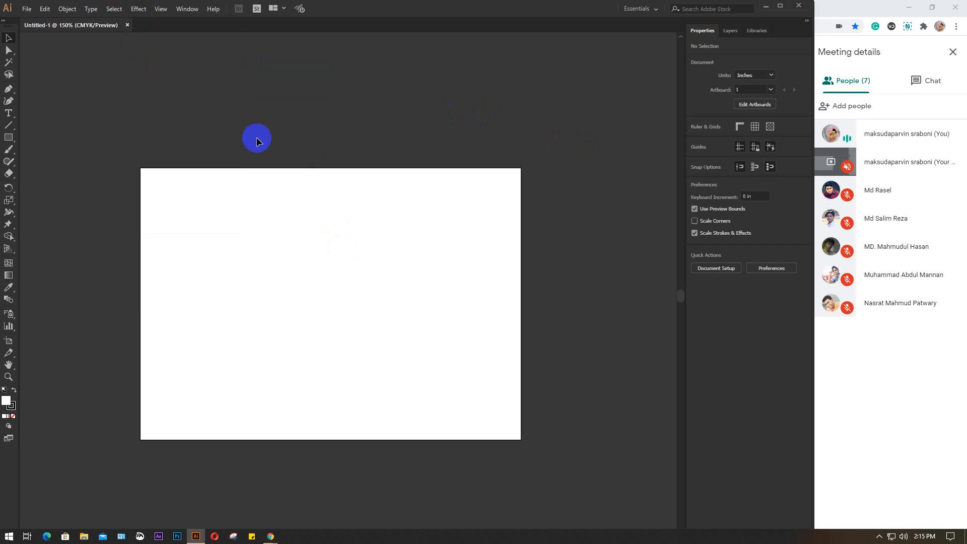
left_click(136, 9)
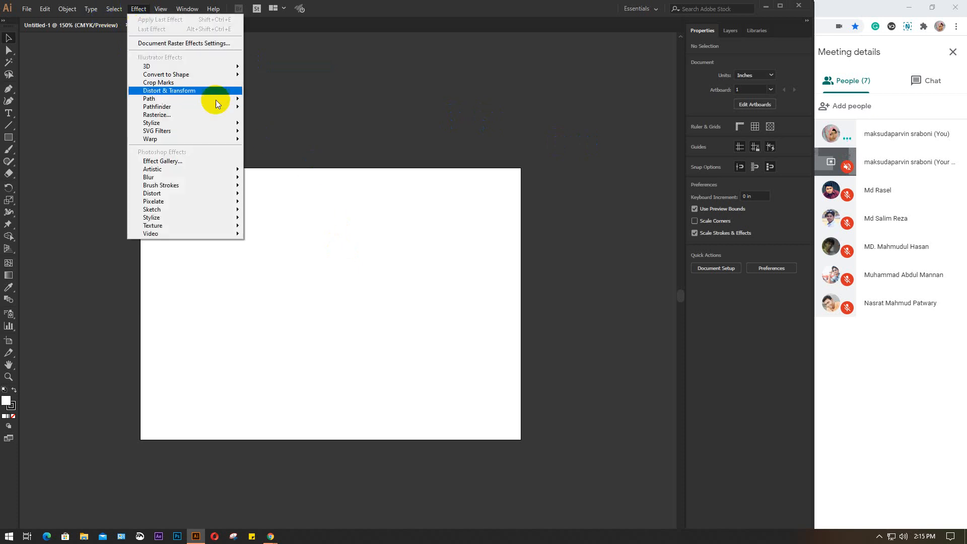
mouse_move(190, 67)
left_click(275, 287)
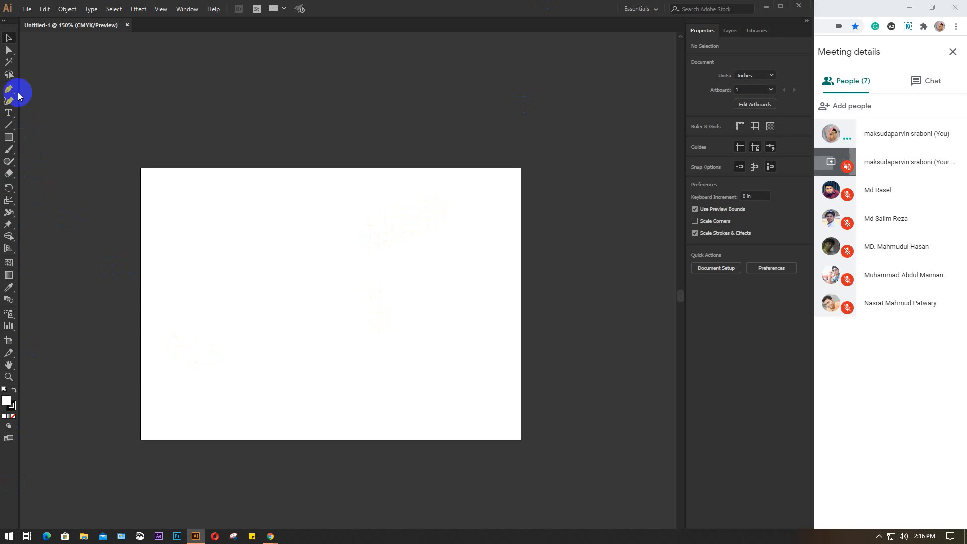
Step: Draw a rectangle about 1.86 in wide and 1.31 in high near the artboard's centre and fill it with blue
left_click(7, 138)
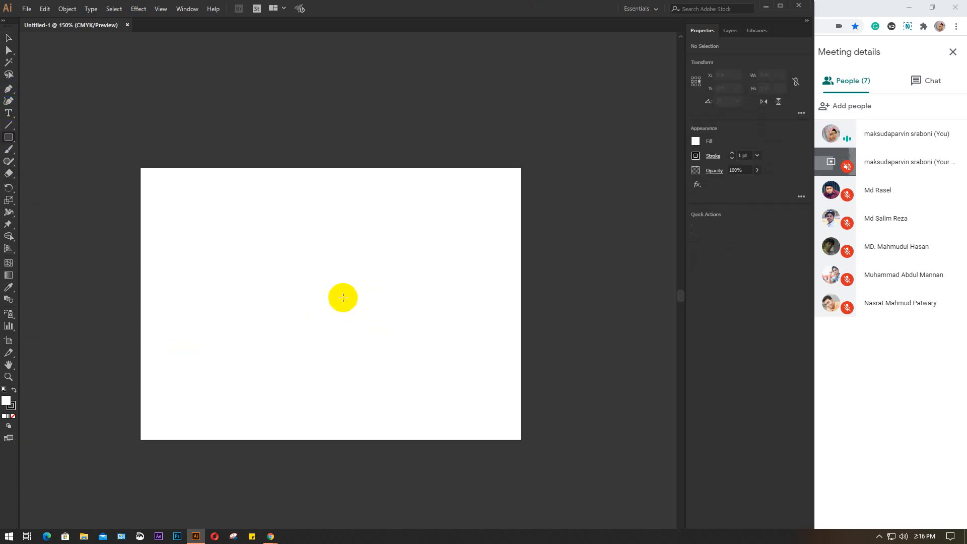
left_click_drag(258, 246, 359, 315)
key("v")
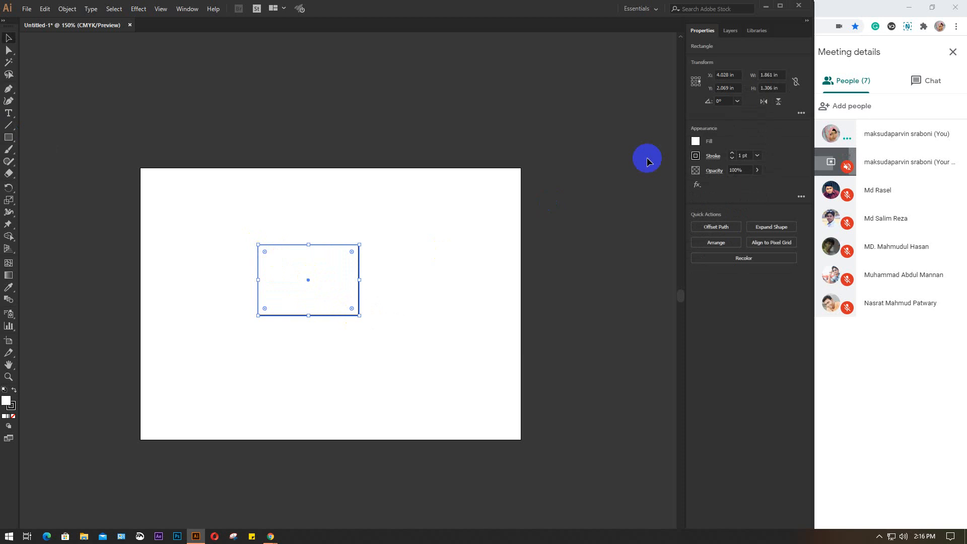
left_click(696, 141)
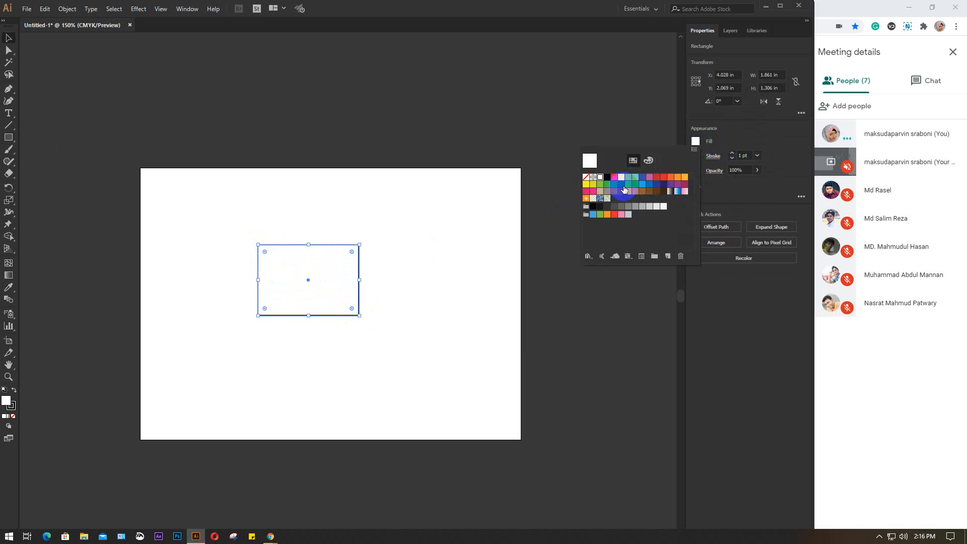
left_click(649, 185)
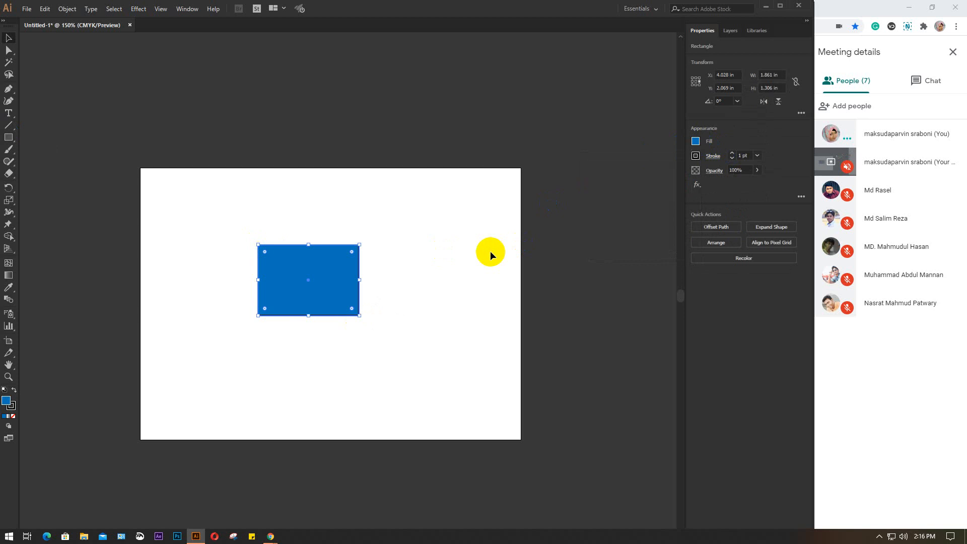
Step: Remove the blue rectangle's stroke and place a duplicate of it offset 0.25 in to the left and about 0.15 in up
left_click(696, 155)
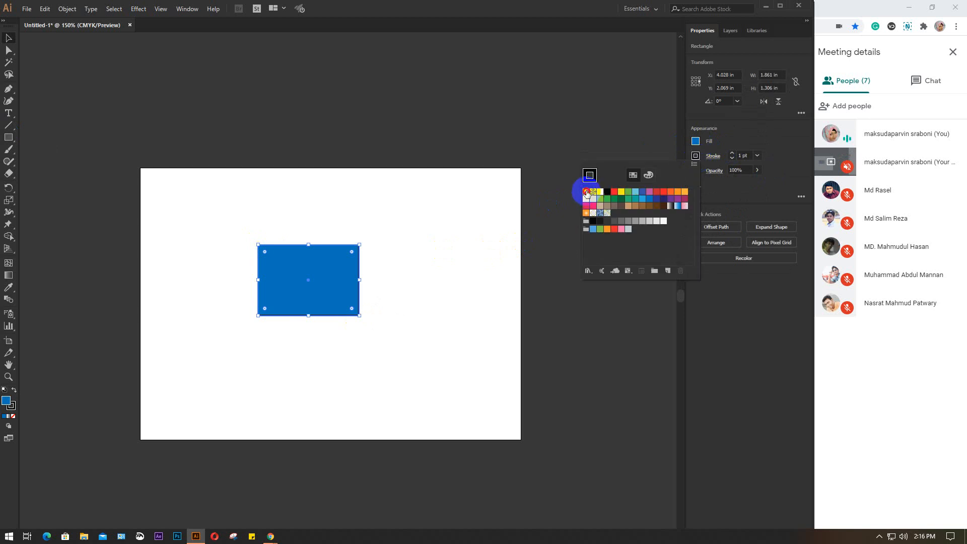
left_click(586, 192)
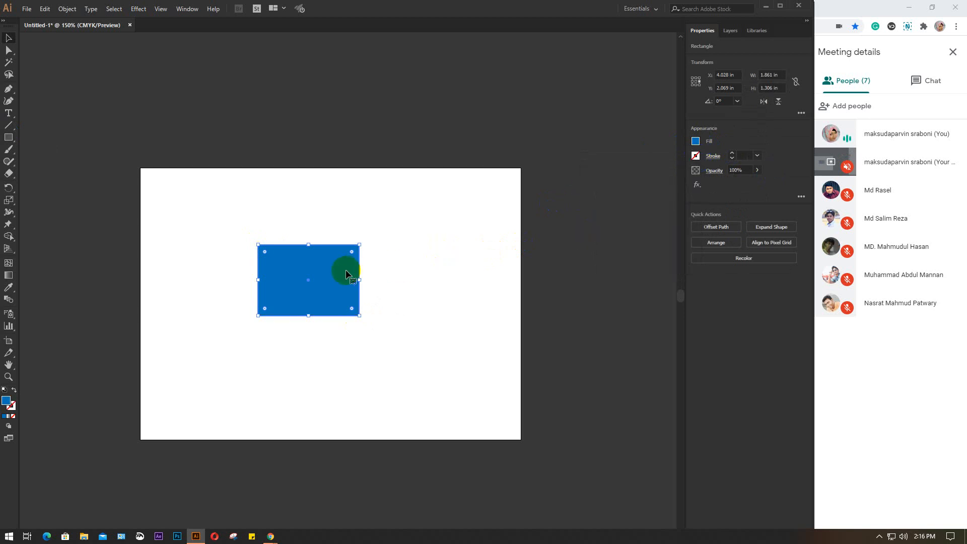
key("a")
key("v")
key("Left")
key("Left")
key("Left")
key("Left")
key("Left")
key("Left")
key("Left")
key("Left")
key("Left")
key("Left")
key("Left")
key("Left")
key("Left")
key("Left")
key("Left")
key("Left")
key("Left")
key("Left")
key("Down")
key("Down")
key("Down")
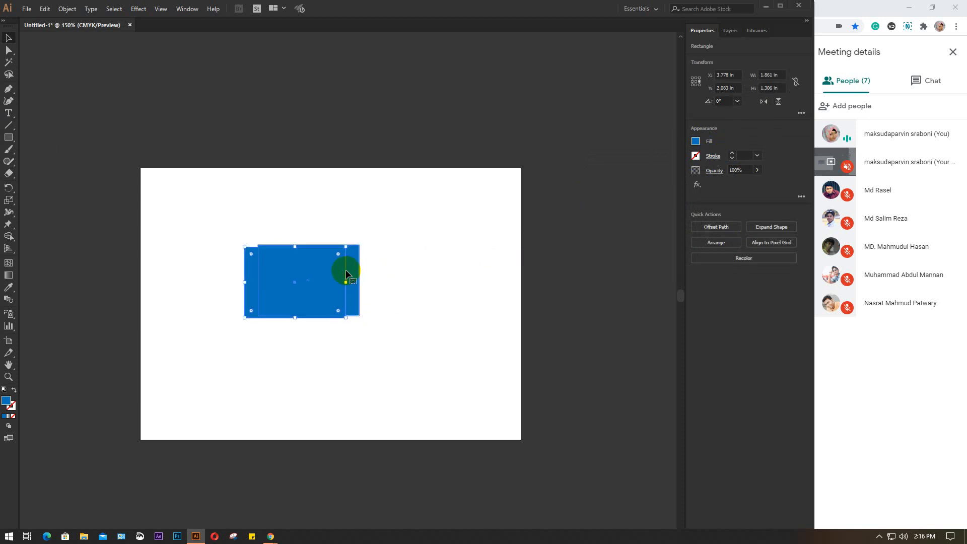
key("Down")
key("Down")
key("Up")
key("Up")
key("Up")
key("Up")
key("Up")
key("Up")
key("Up")
key("Up")
key("Up")
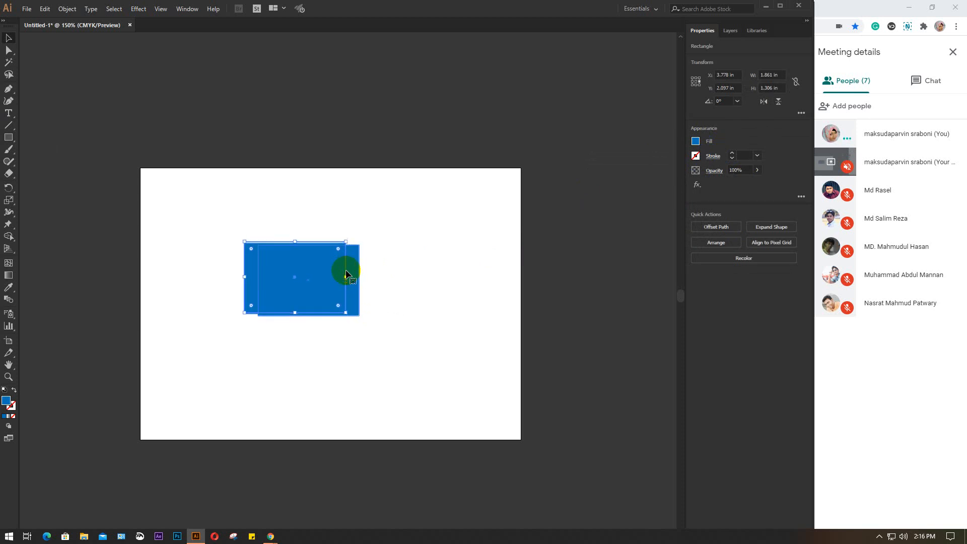
key("Up")
key("Up")
key("Up")
key("Up")
key("Up")
key("Up")
key("Up")
key("Up")
key("Up")
key("Up")
key("Up")
key("Up")
key("Up")
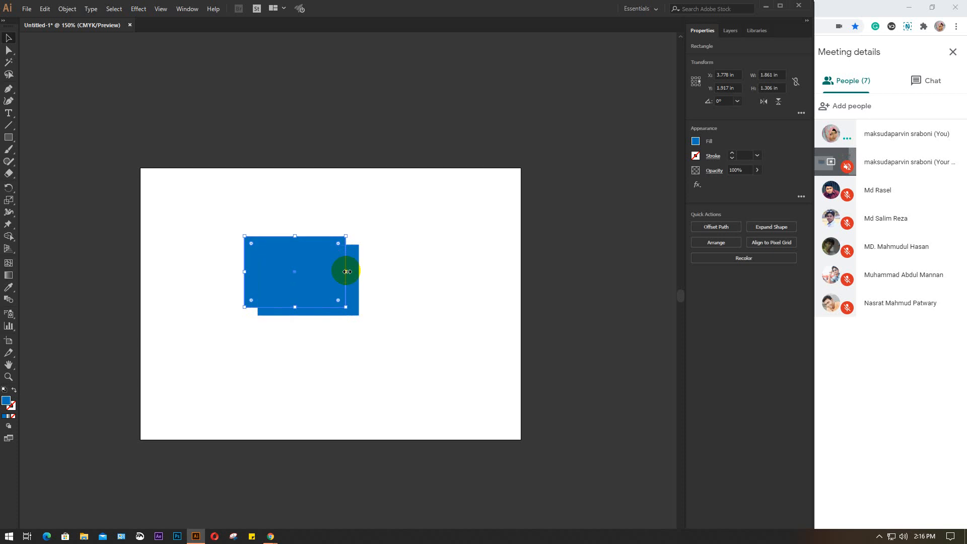
Step: Fill the offset duplicate rectangle with dark navy blue and deselect it
left_click(694, 142)
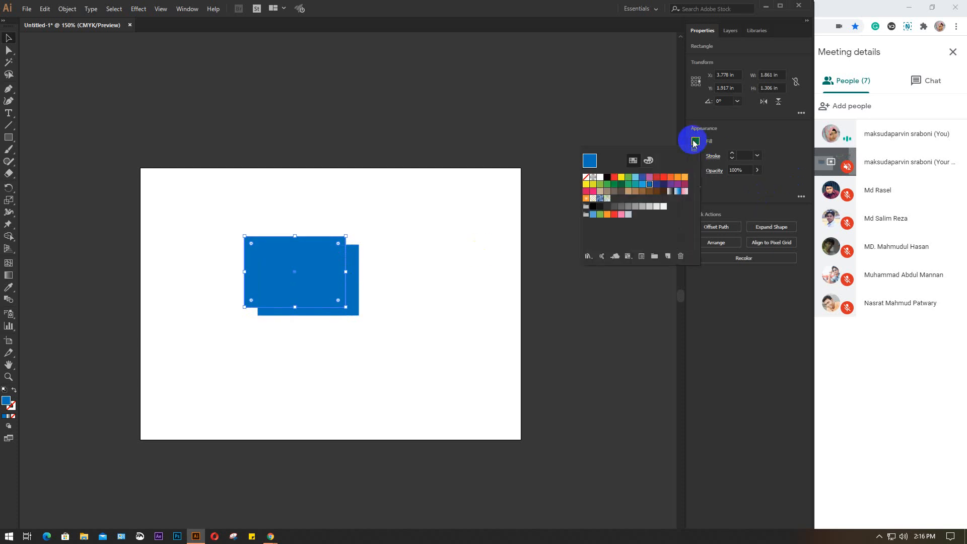
left_click(663, 184)
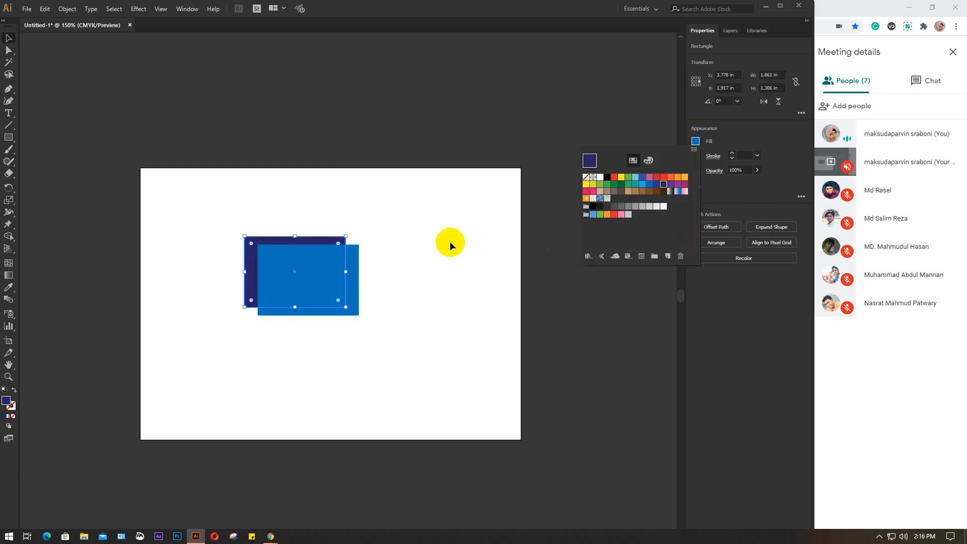
left_click(449, 241)
left_click(449, 243)
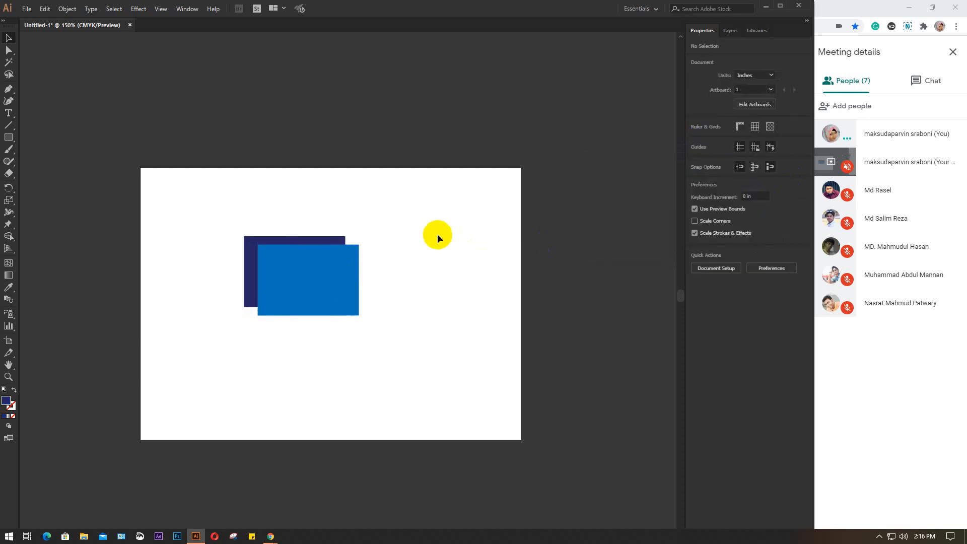
Step: Blend the light and dark blue rectangles with the Blend tool, using Specified Steps spacing of 100
left_click(7, 303)
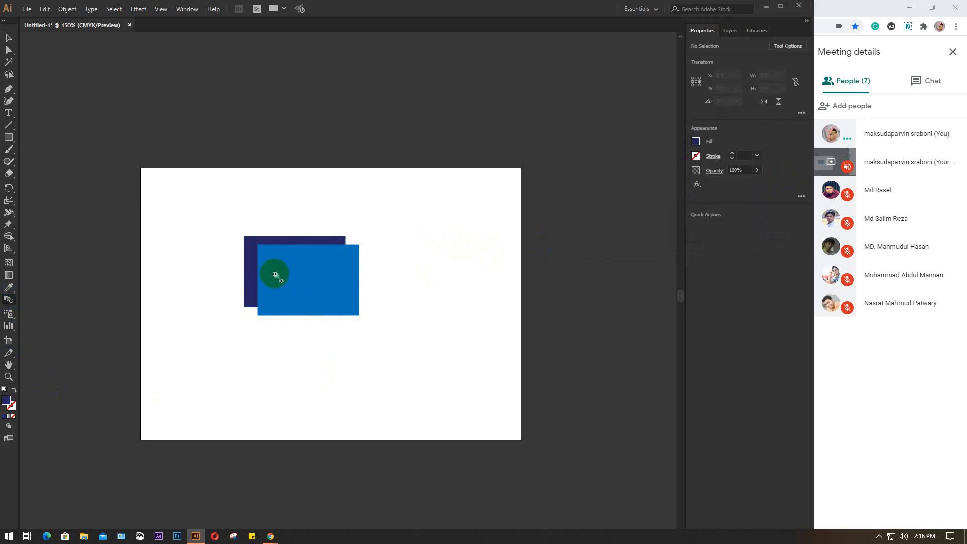
left_click(250, 274)
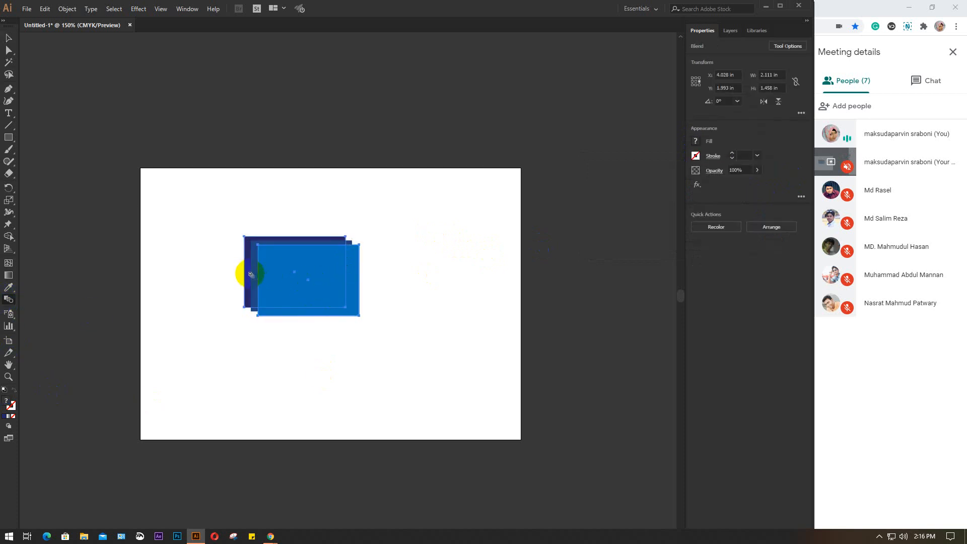
left_click(291, 278)
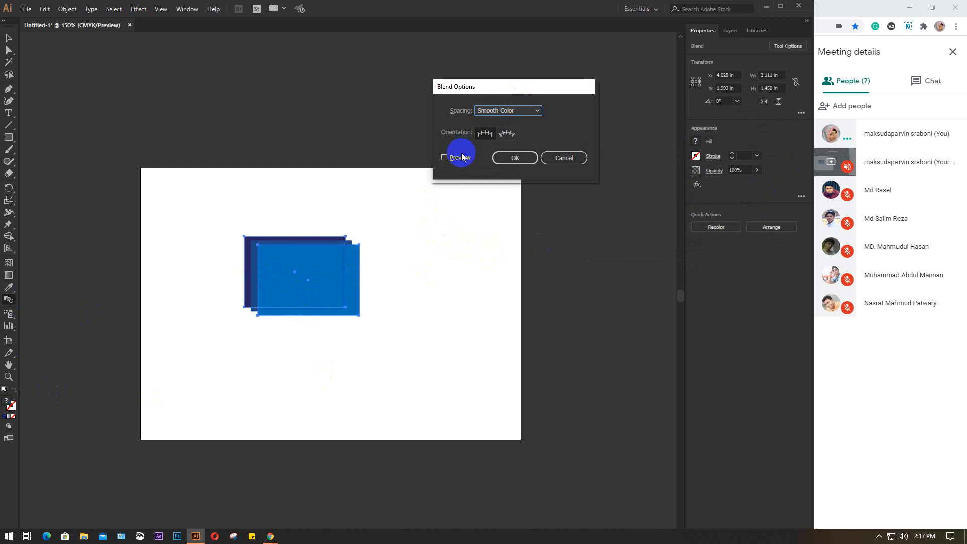
left_click(462, 157)
left_click(536, 110)
left_click(524, 133)
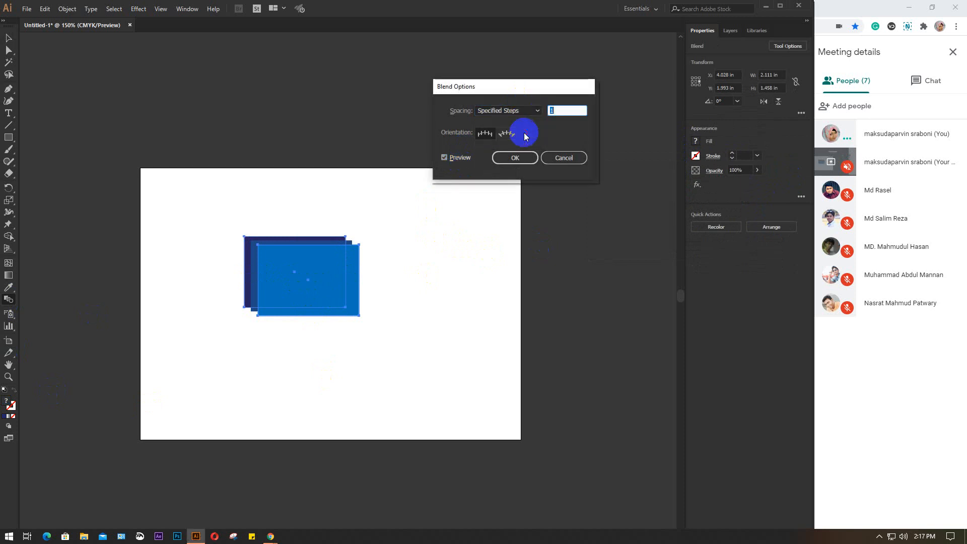
type("100")
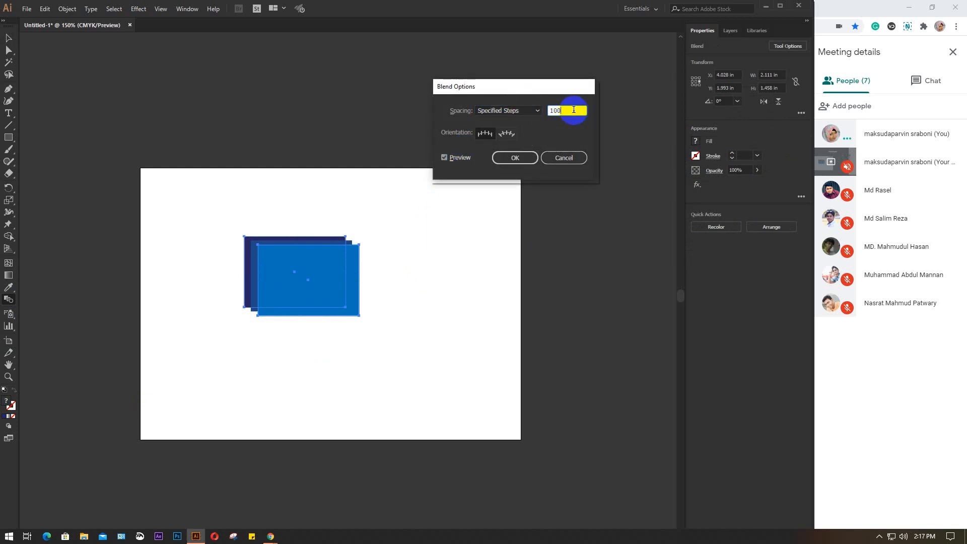
left_click(449, 158)
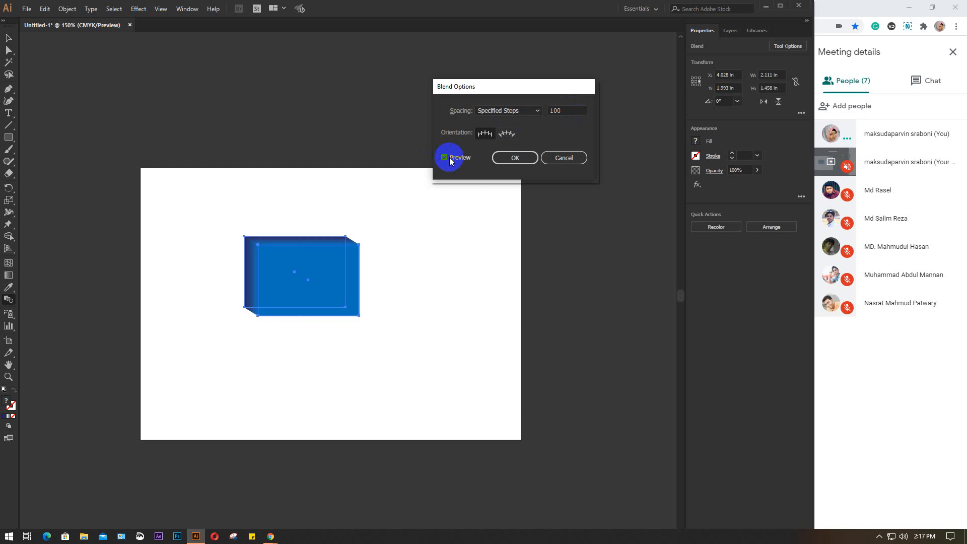
left_click(515, 157)
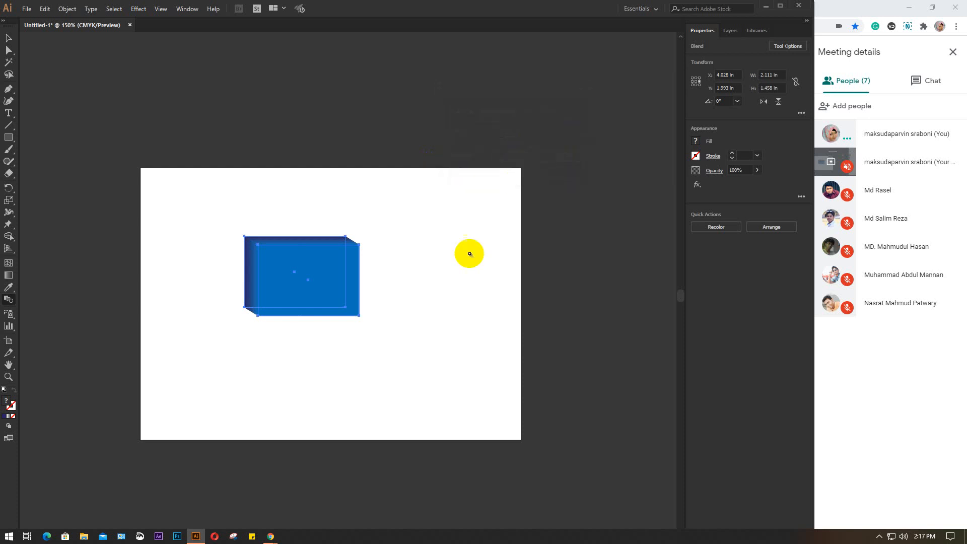
key("v")
left_click(425, 282)
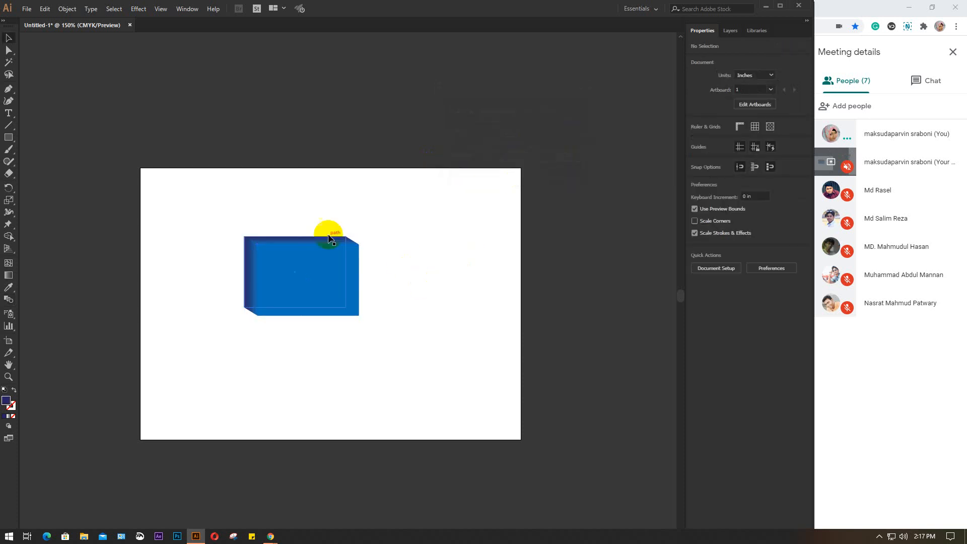
Step: Select the blended blue box and delete it from the artboard
left_click(313, 283)
scroll(291, 261, "up", 3)
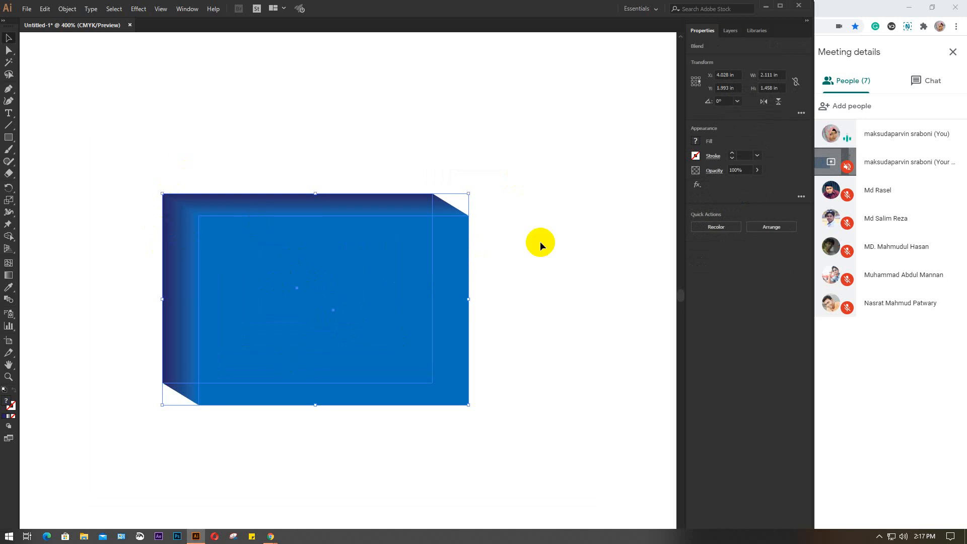
key("Delete")
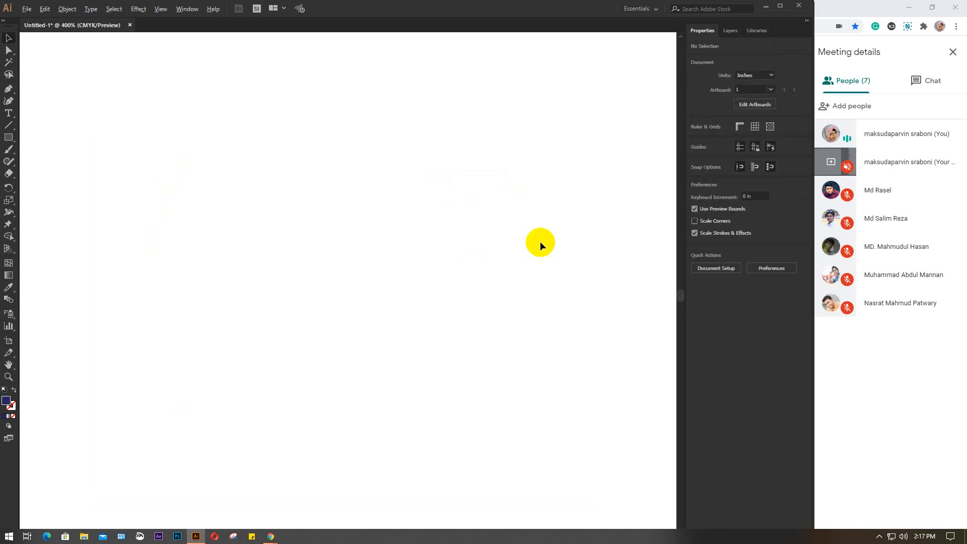
Step: Draw a new rectangle about 2.21 in wide and 1.43 in high near the centre of the empty artboard
key("ctrl+minus")
key("ctrl+minus")
key("ctrl+minus")
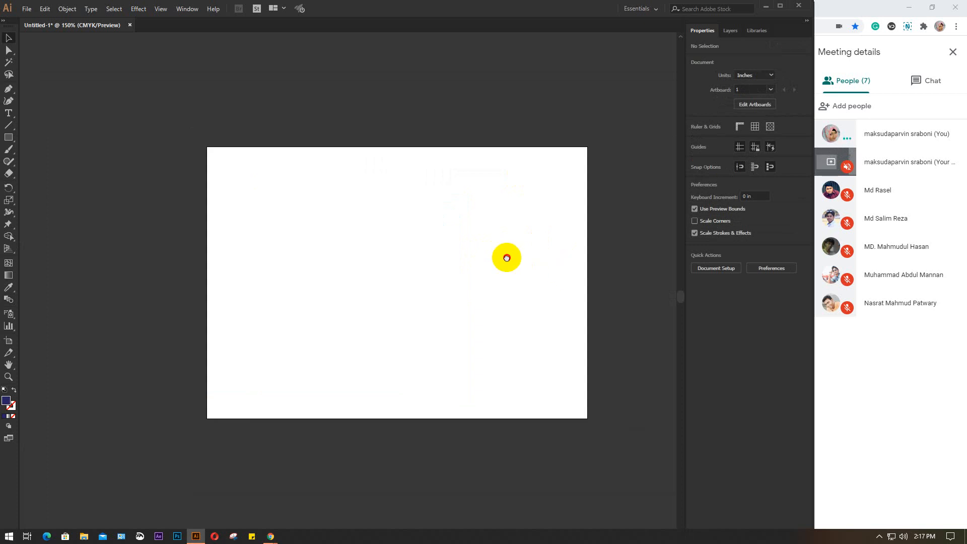
left_click(8, 137)
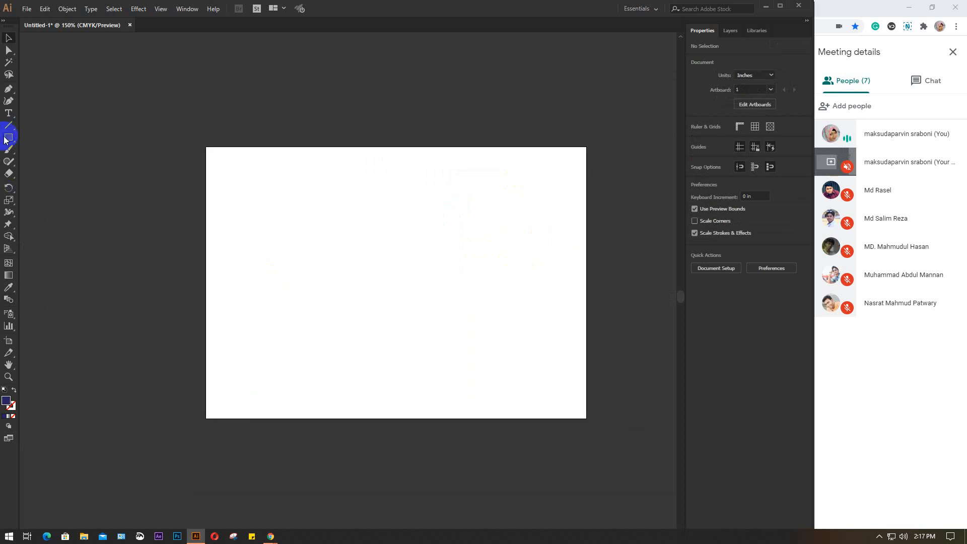
right_click(7, 139)
left_click(61, 139)
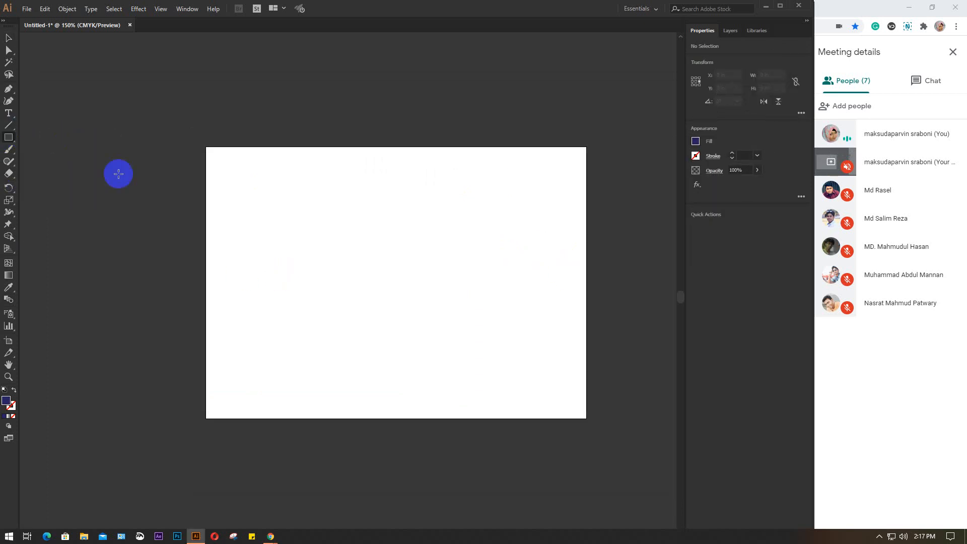
left_click_drag(319, 233, 439, 311)
Step: Fill the new rectangle with blue, give it a dark grey stroke and deselect it
left_click(695, 142)
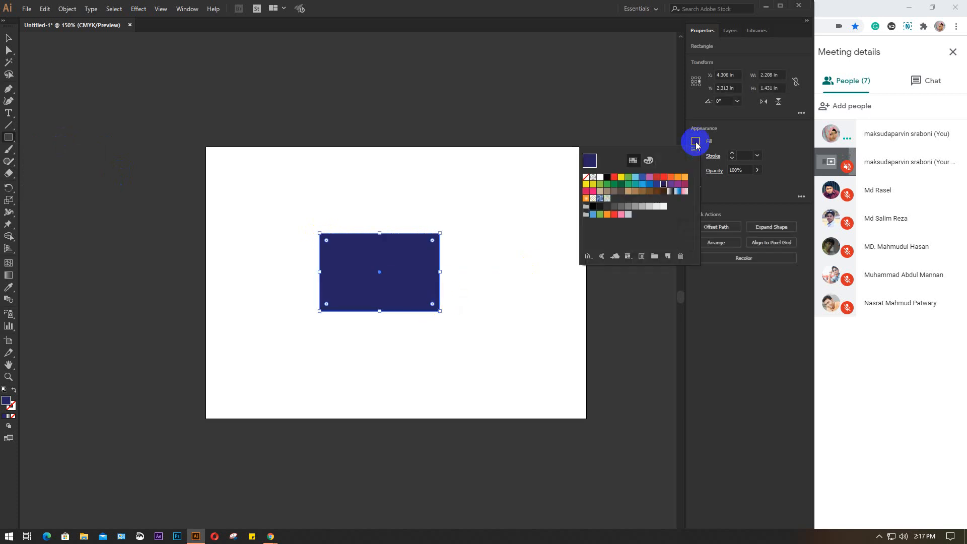
left_click(650, 184)
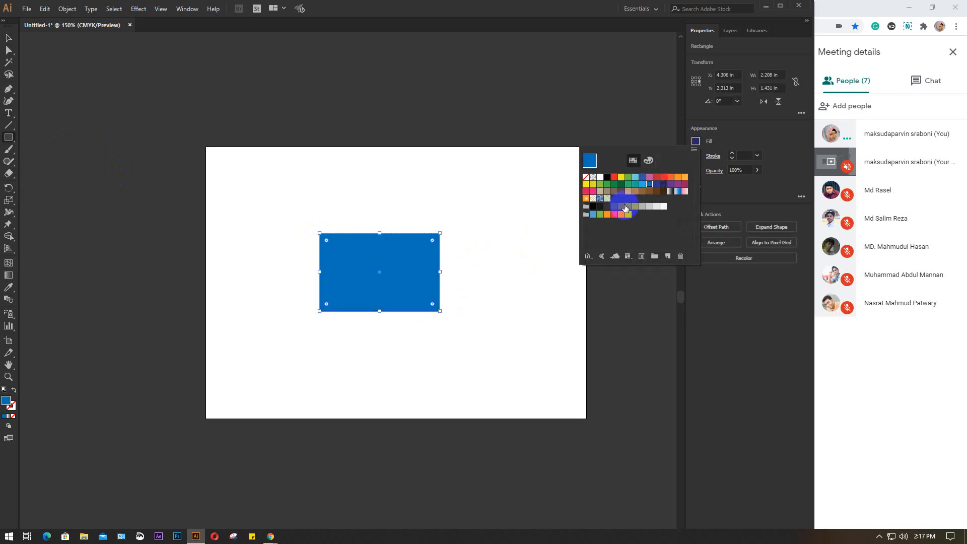
left_click(695, 142)
left_click(696, 156)
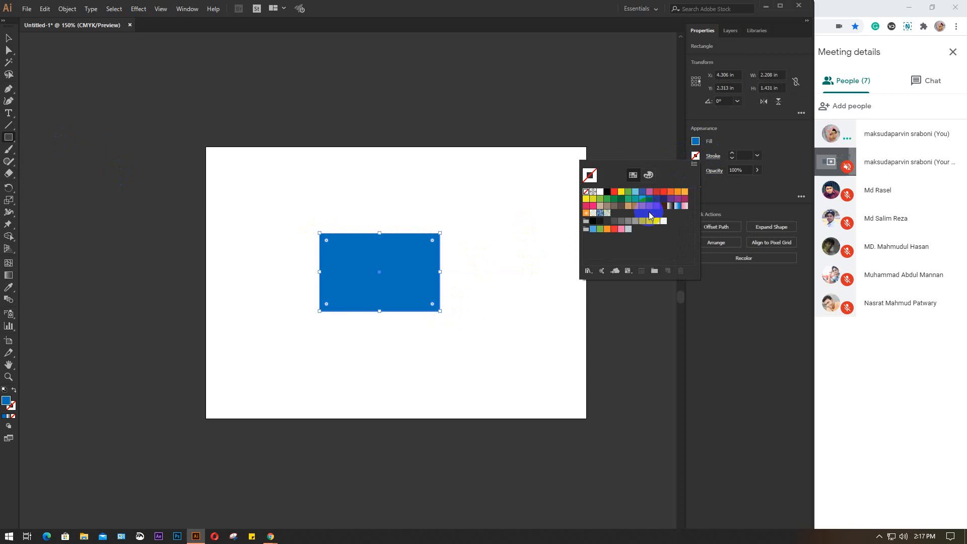
left_click(606, 222)
left_click(454, 216)
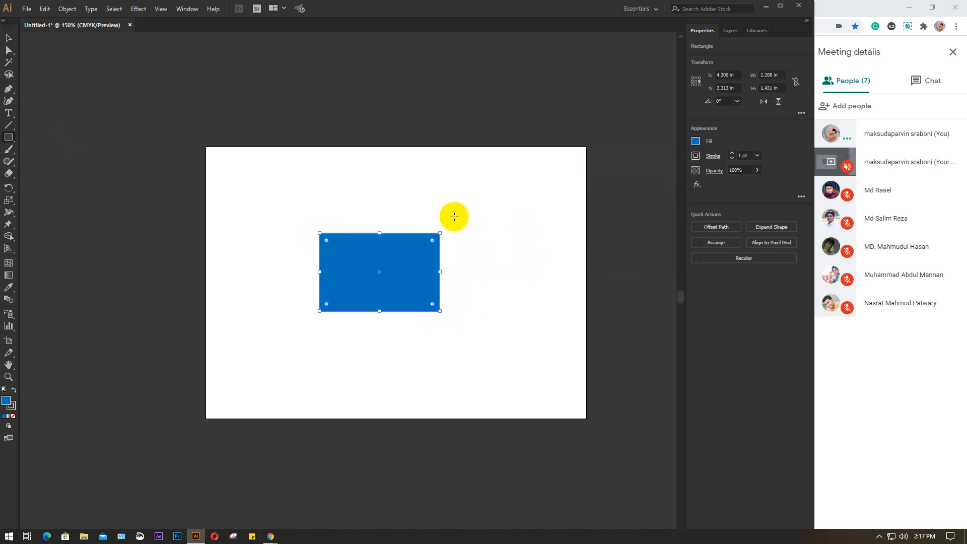
key("v")
left_click(451, 215)
Step: Start a 3D Extrude & Bevel effect on the blue rectangle, with its options dialog clear of the shape and preview on
mouse_move(470, 289)
left_mouse_down()
mouse_move(460, 333)
mouse_move(287, 356)
mouse_move(261, 398)
left_mouse_up()
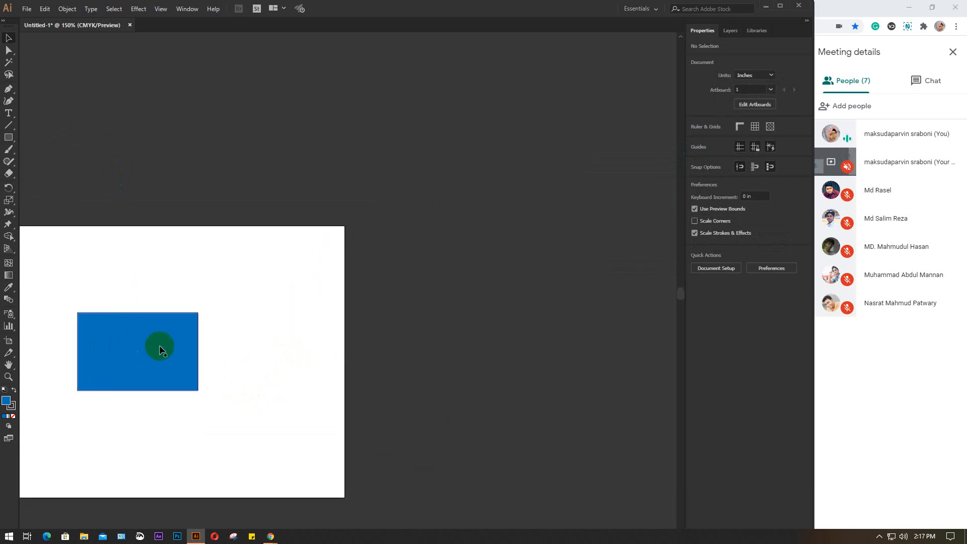
left_click(124, 326)
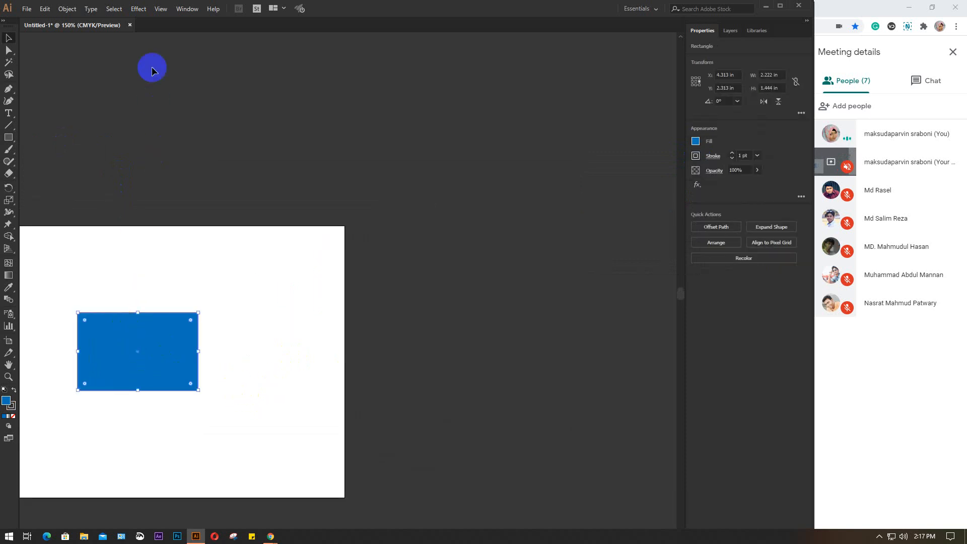
left_click(135, 9)
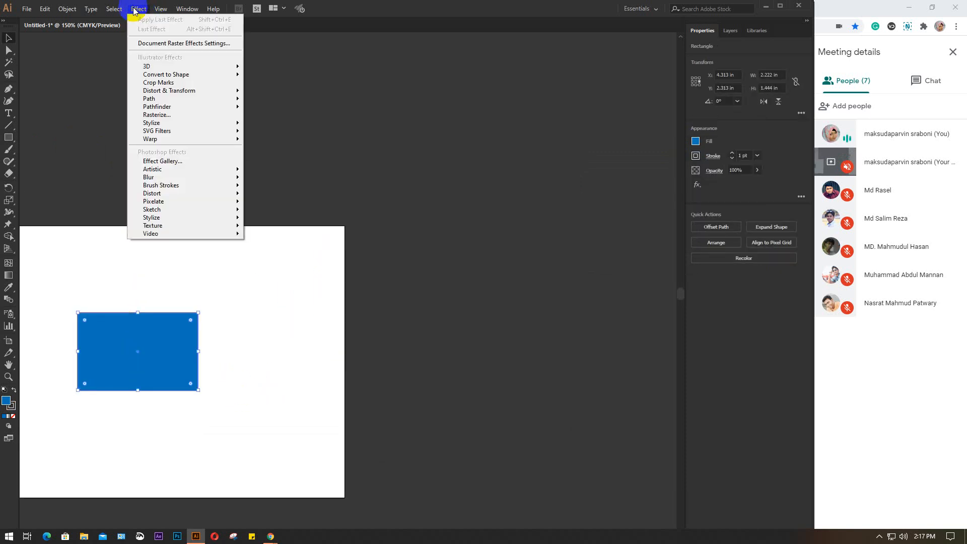
left_click(156, 68)
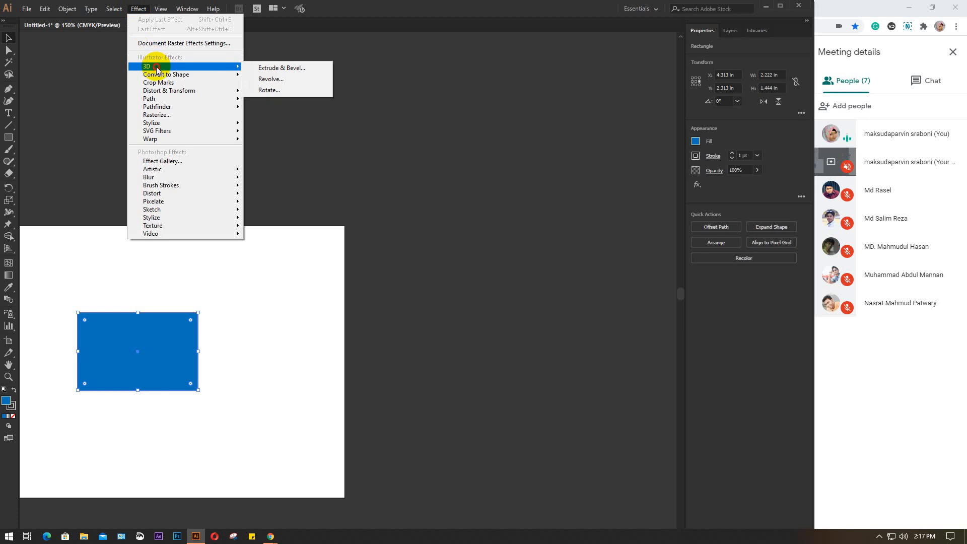
left_click(275, 74)
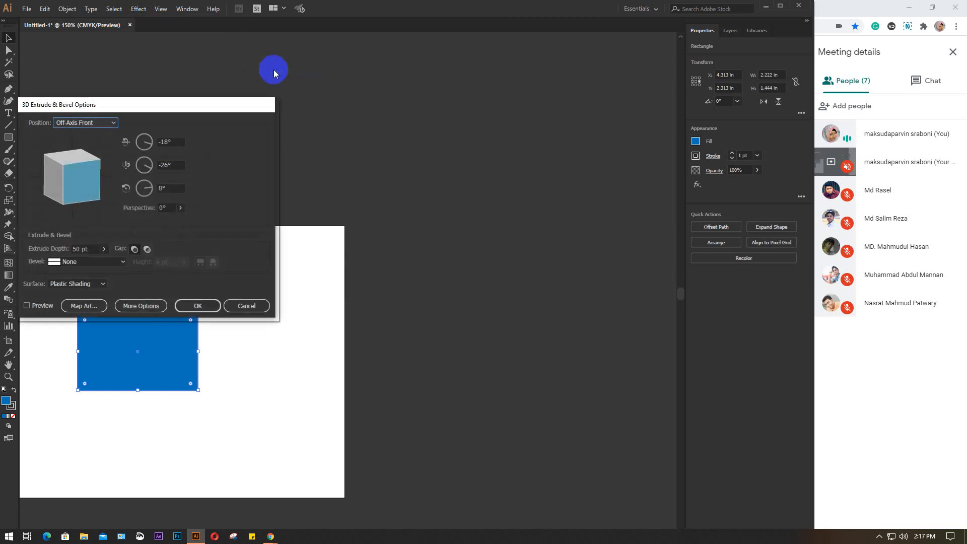
left_click_drag(175, 105, 450, 97)
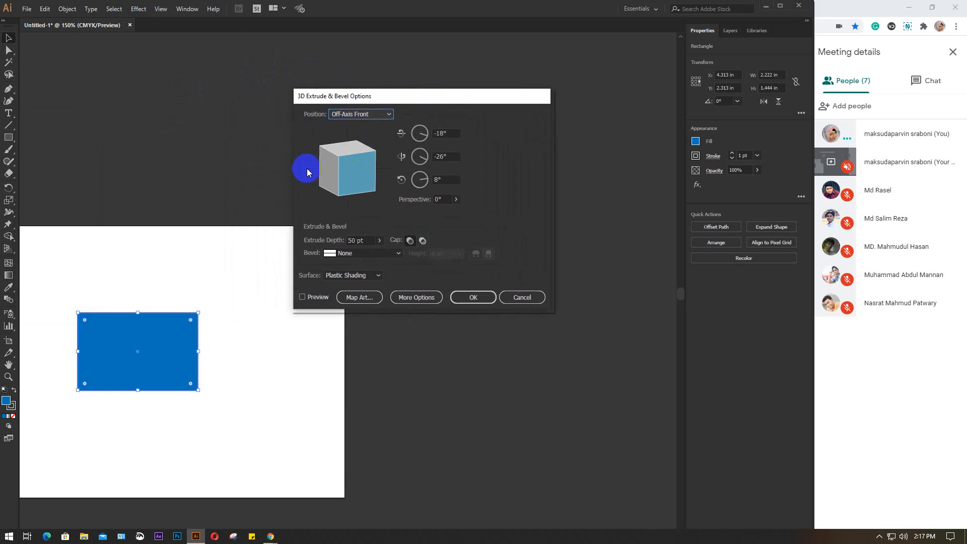
left_click(302, 297)
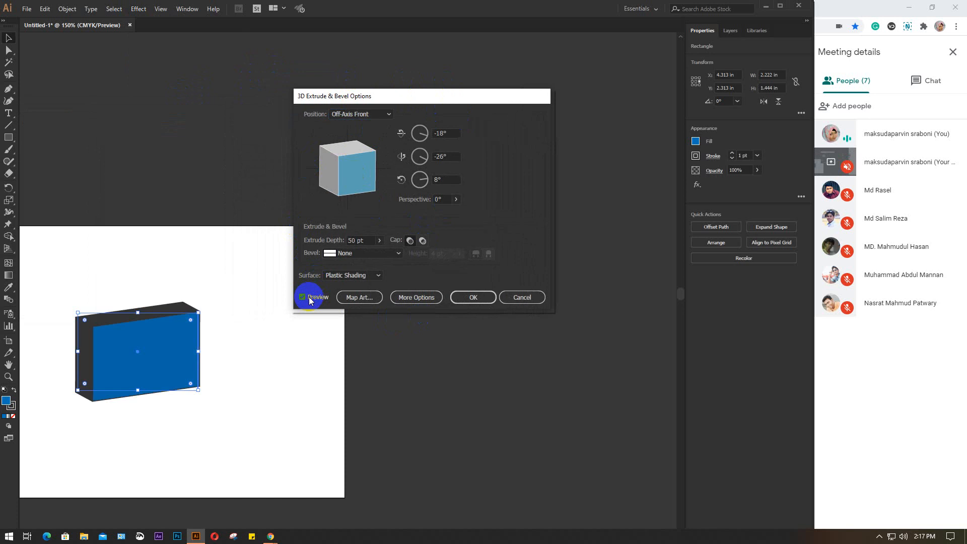
Step: Try the Front, Left, Back and Top position presets on the rectangle, and return it to Off-Axis Front
left_click(389, 114)
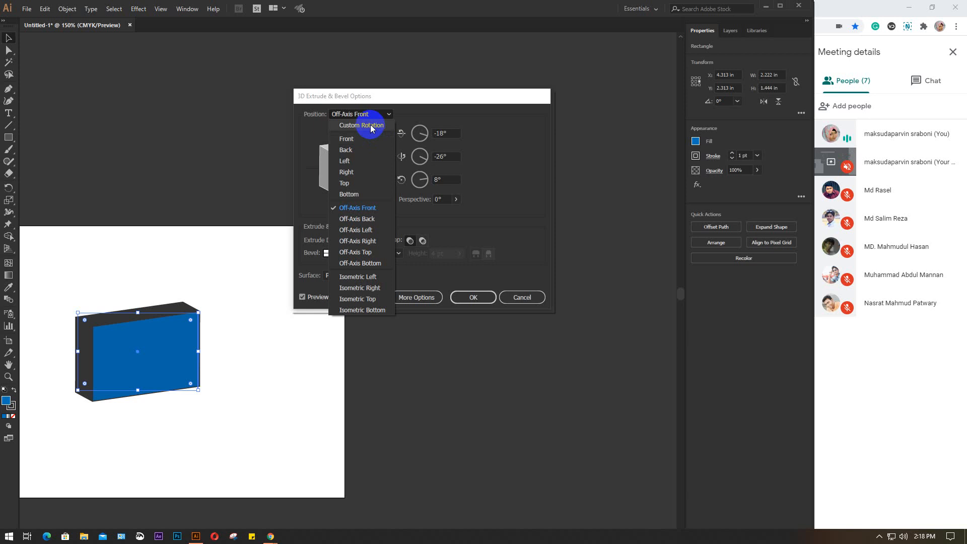
left_click(369, 138)
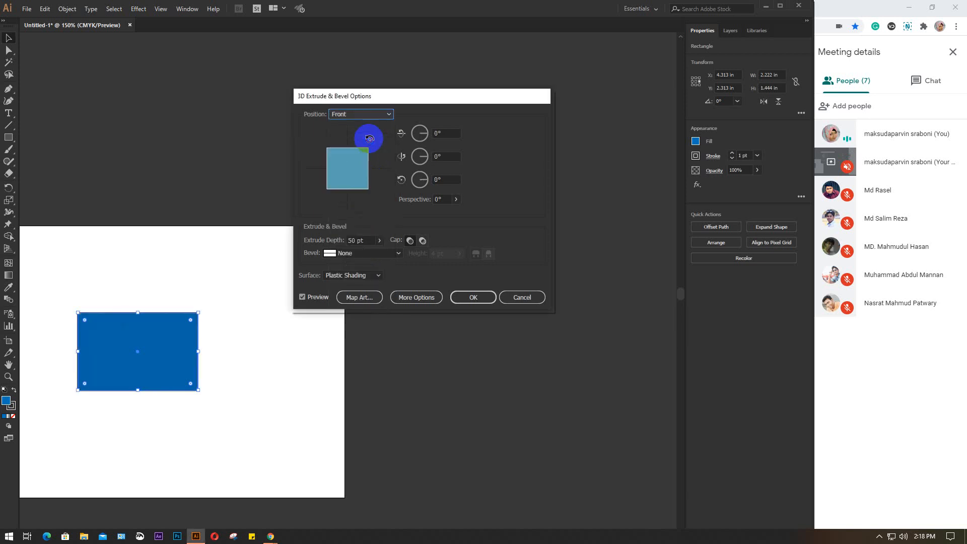
left_click(388, 114)
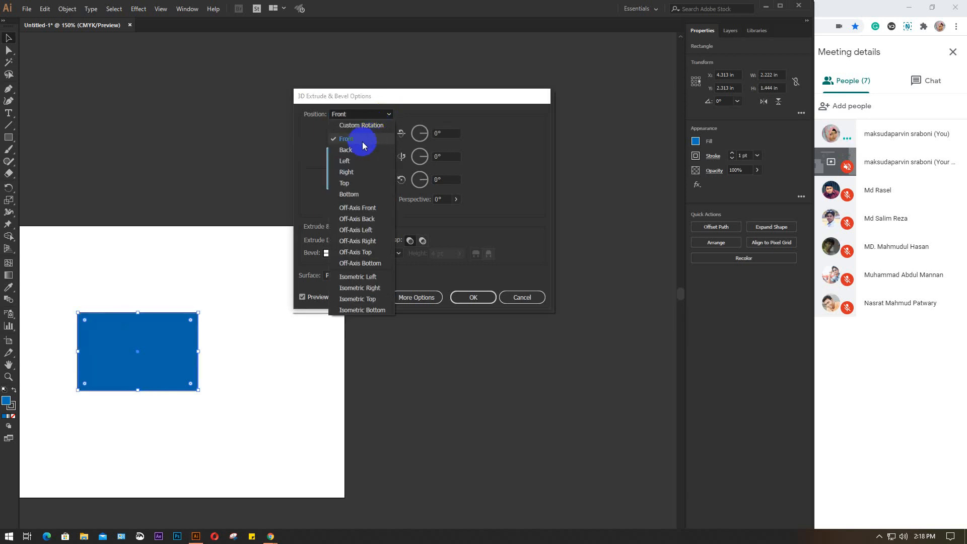
left_click(352, 160)
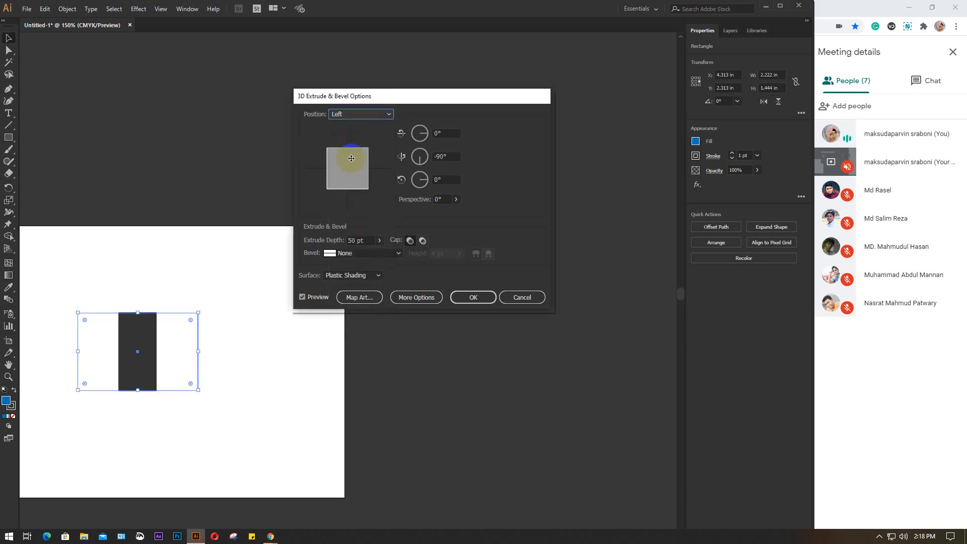
left_click(388, 115)
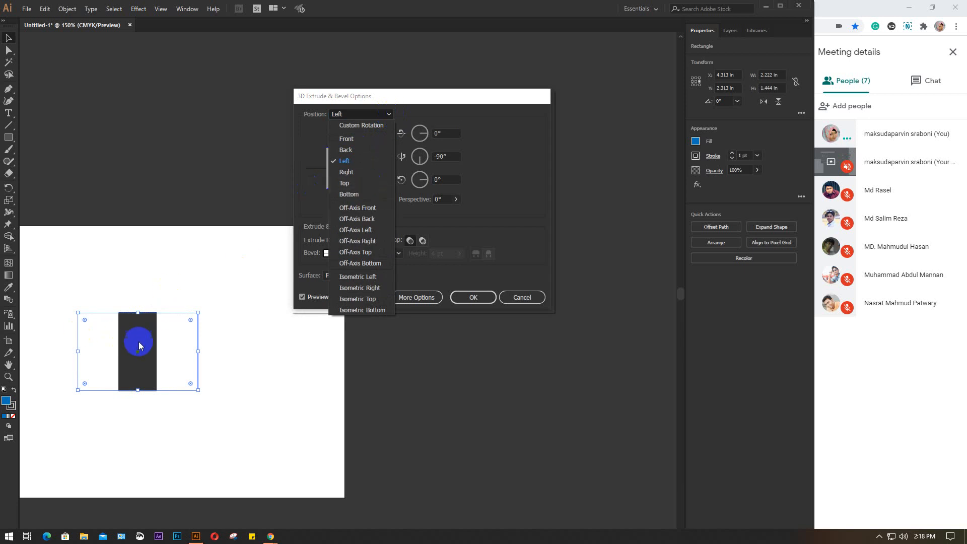
left_click(346, 149)
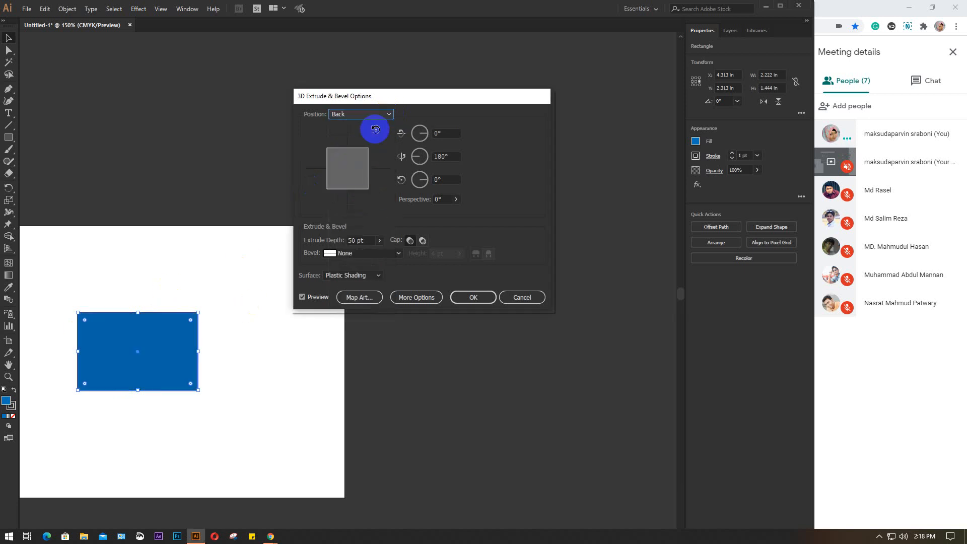
left_click(389, 114)
left_click(353, 181)
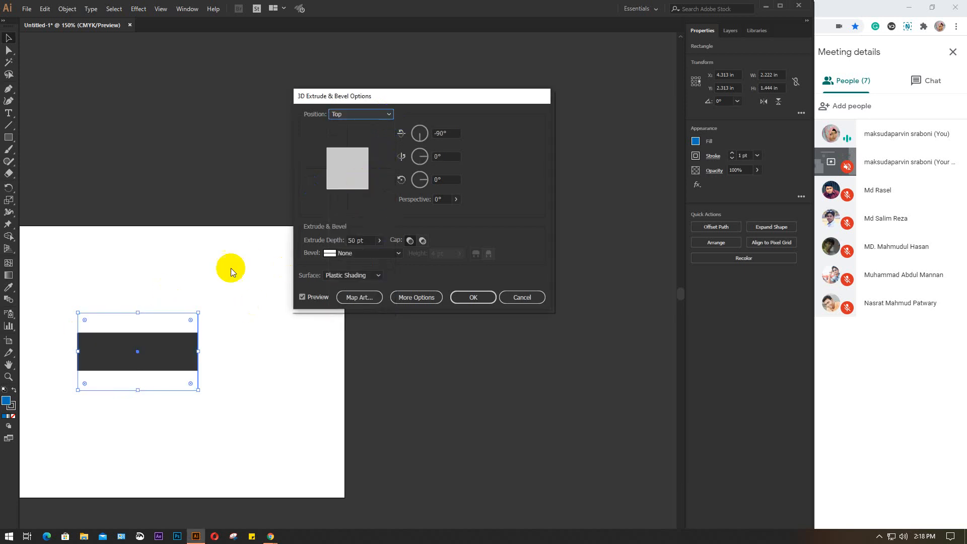
left_click(389, 114)
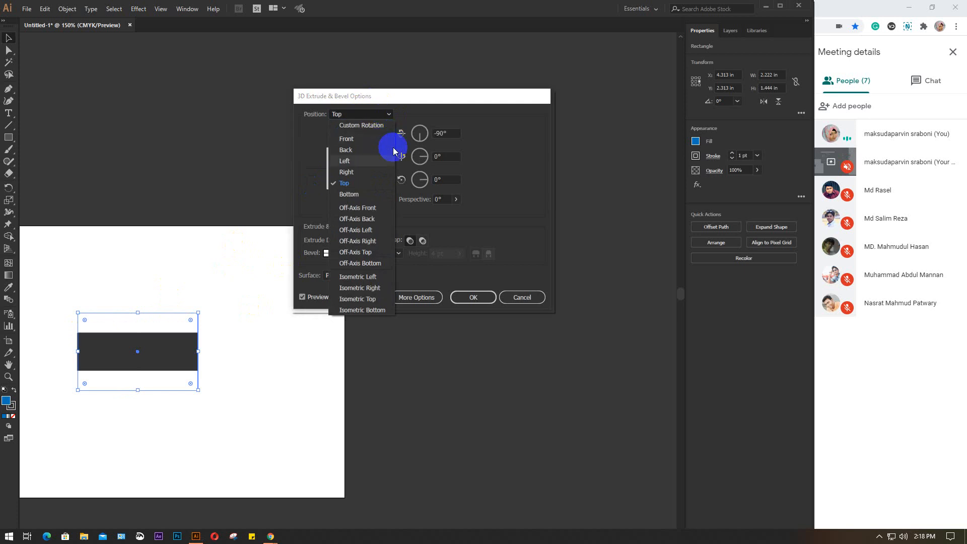
left_click(358, 207)
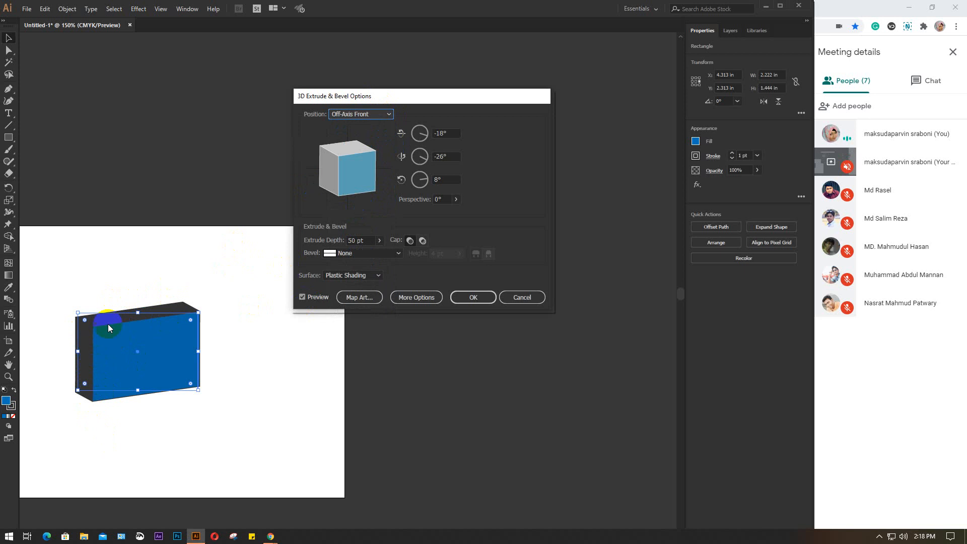
Step: Try the Off-Axis Back and Off-Axis Left position presets on the extruded rectangle, and restore Off-Axis Front
left_click(389, 115)
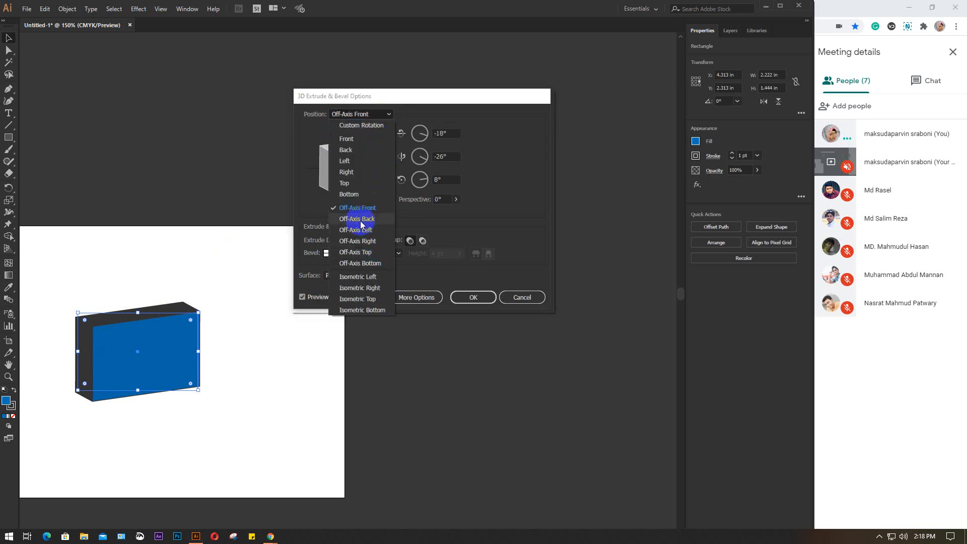
left_click(360, 219)
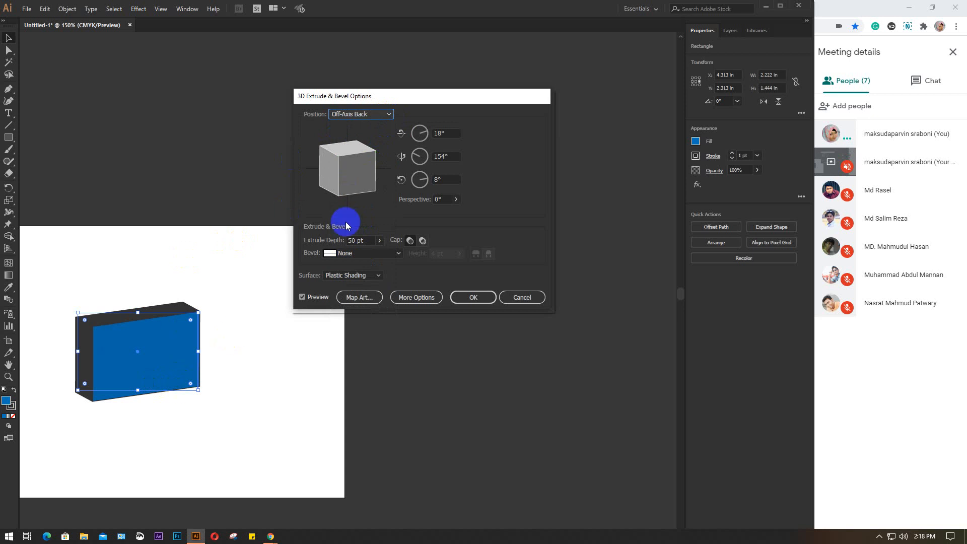
left_click(392, 114)
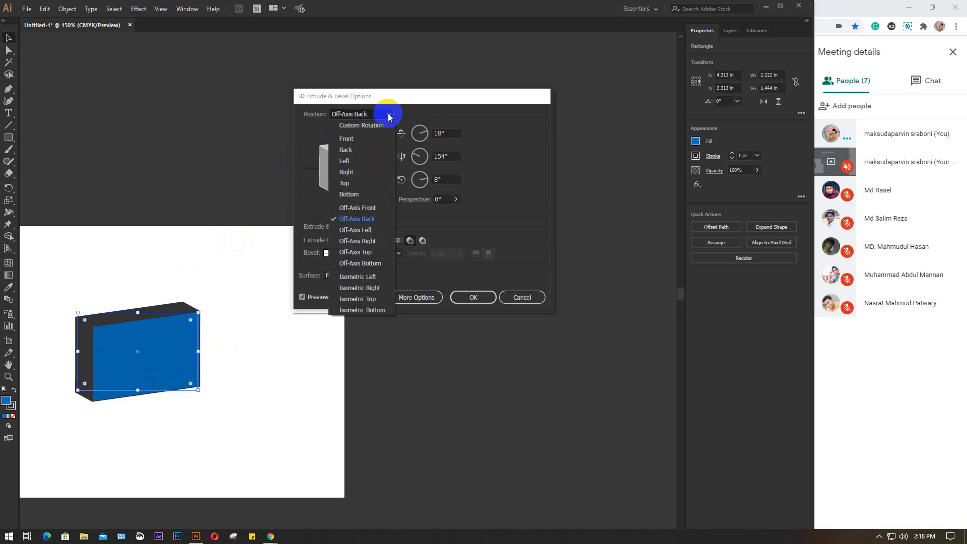
left_click(365, 231)
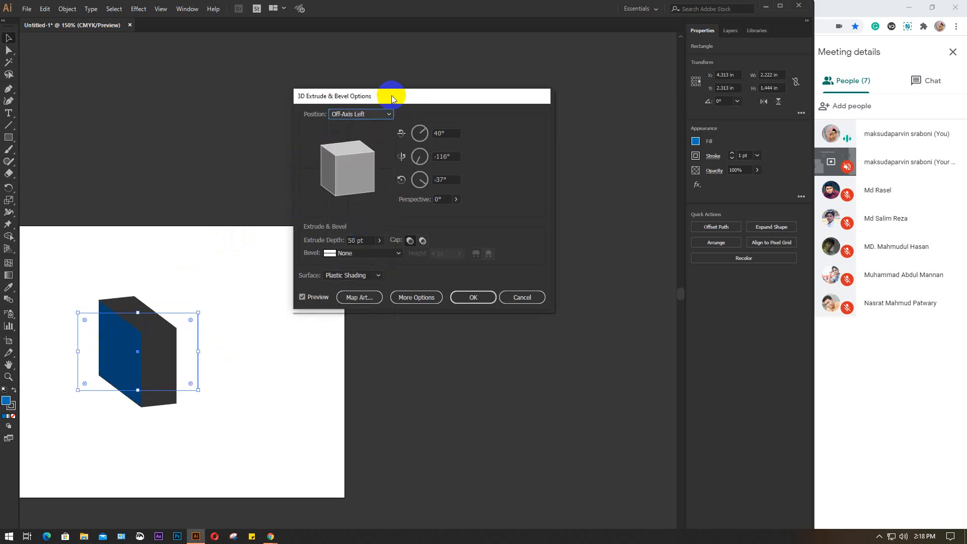
left_click(385, 114)
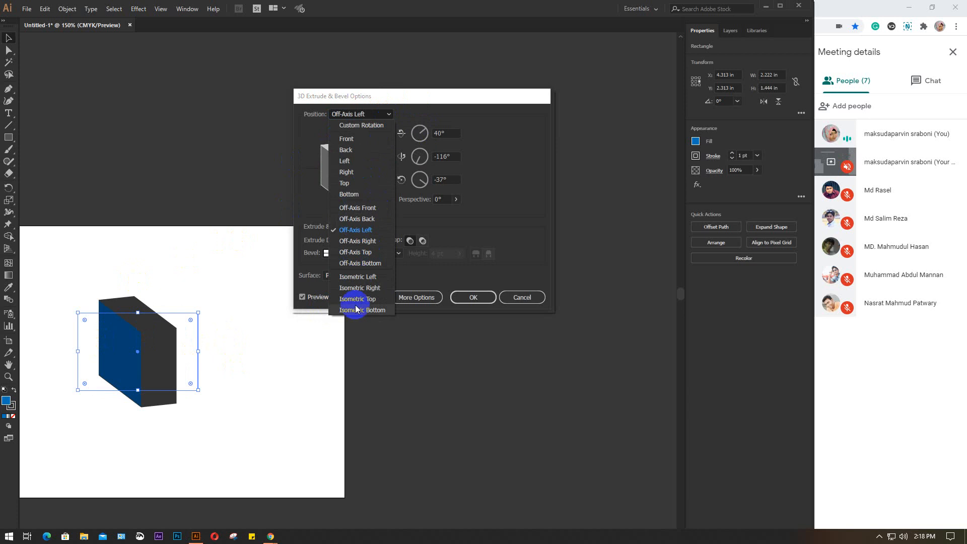
left_click(363, 208)
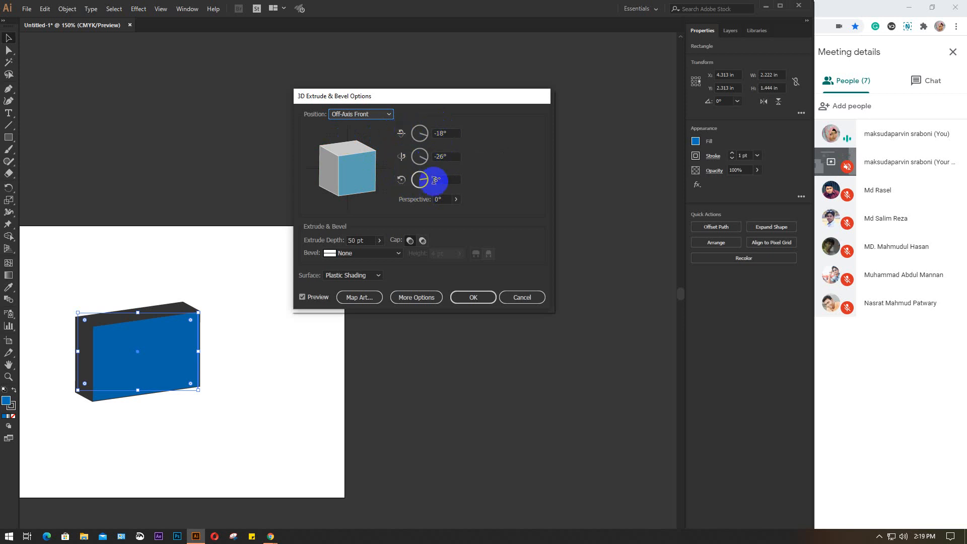
Step: Try custom rotations by varying the X-axis angle up and down to -21°, and turn the box freely to -38°, -18° and 11°
left_click(455, 134)
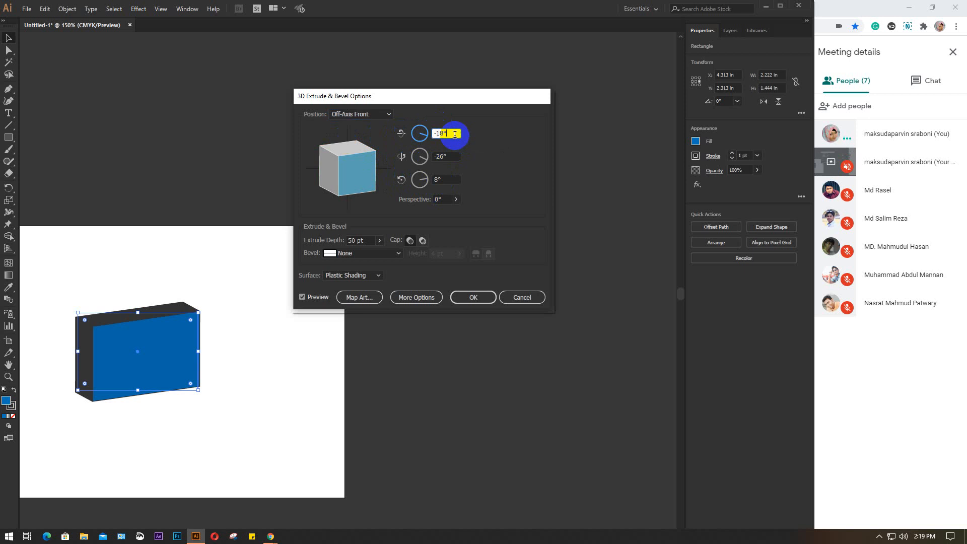
key("Up")
key("Up")
key("Up")
key("Up")
key("Up")
key("Up")
key("Up")
key("Up")
key("Up")
key("Up")
key("Up")
key("Up")
key("Up")
key("Up")
key("Up")
key("Up")
key("Up")
key("Up")
key("Up")
key("Up")
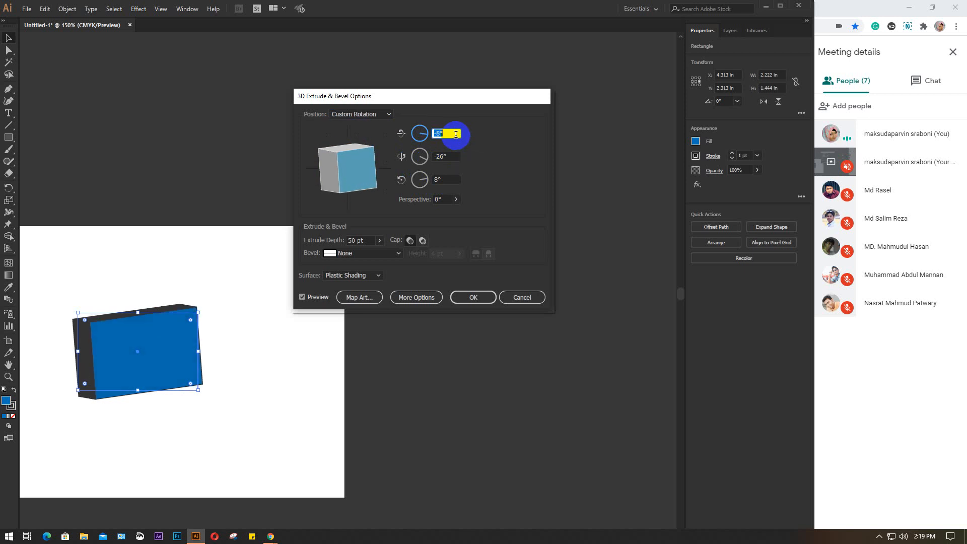
key("Down")
key("Down")
key("Down")
key("Down")
key("Down")
key("Down")
key("Down")
key("Down")
key("Down")
key("Down")
key("Down")
key("Down")
key("Down")
key("Down")
key("Down")
key("Down")
key("Down")
key("Down")
key("Down")
key("Down")
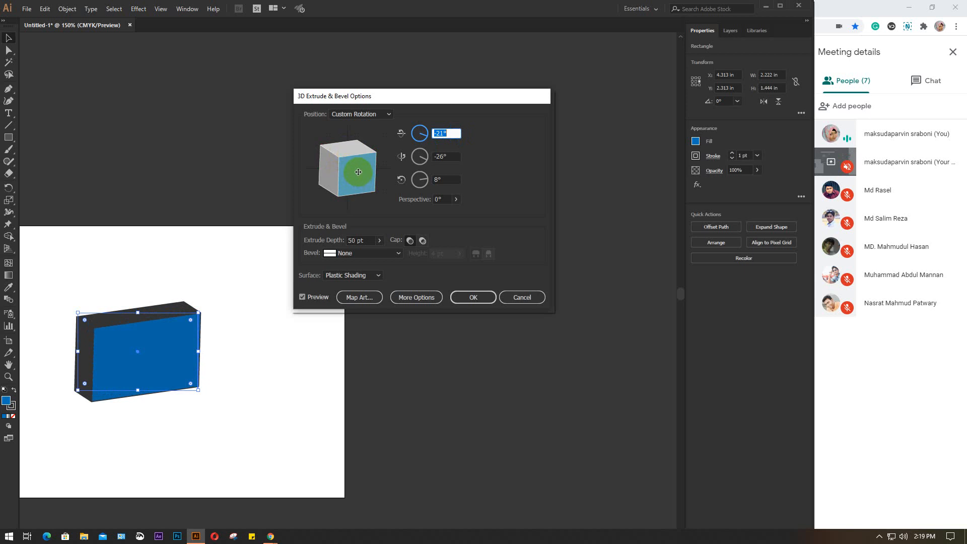
mouse_move(358, 172)
left_mouse_down()
mouse_move(353, 181)
mouse_move(356, 162)
mouse_move(349, 180)
mouse_move(340, 166)
mouse_move(367, 182)
left_mouse_up()
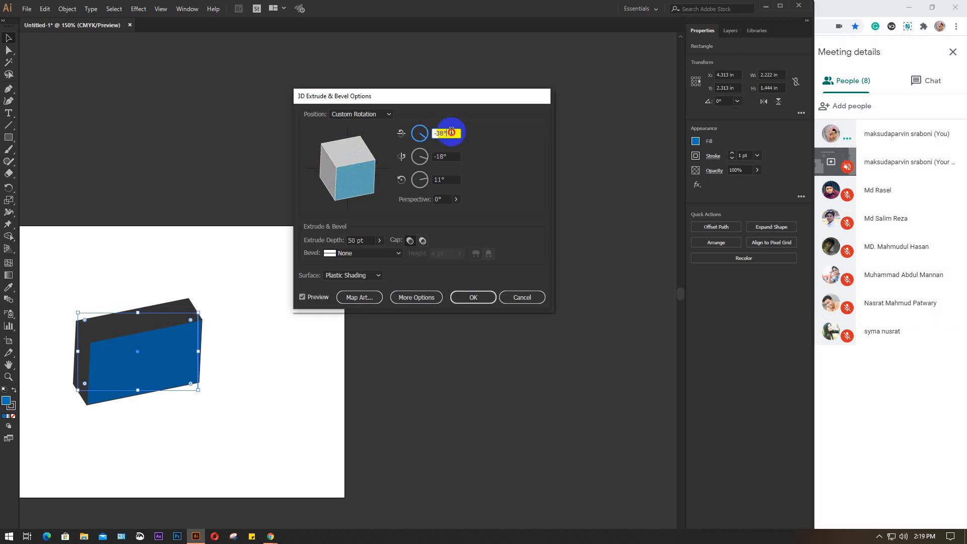
Step: Set the box's custom rotation to -10° around X, -10° around Y and 0° around Z
left_click_drag(451, 132, 425, 143)
type("-10")
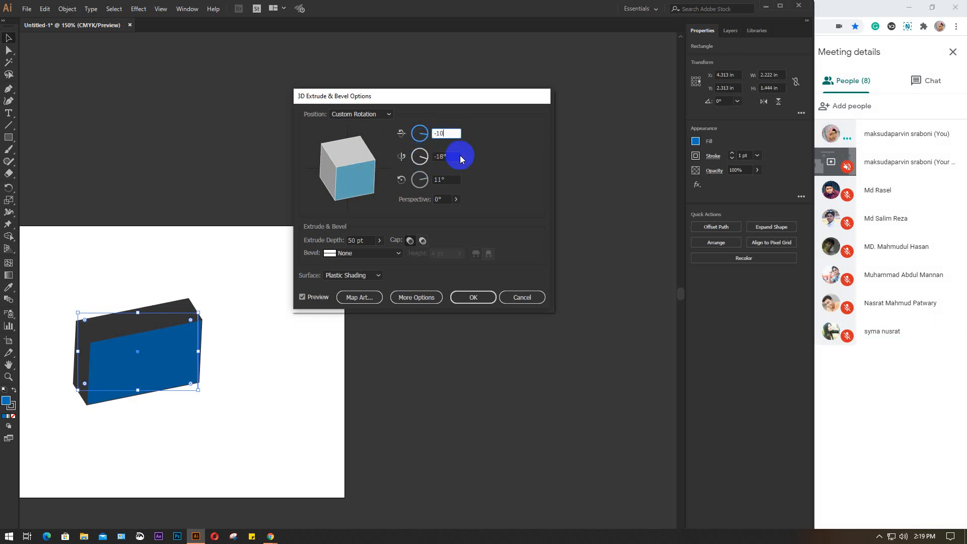
left_click_drag(460, 156, 421, 168)
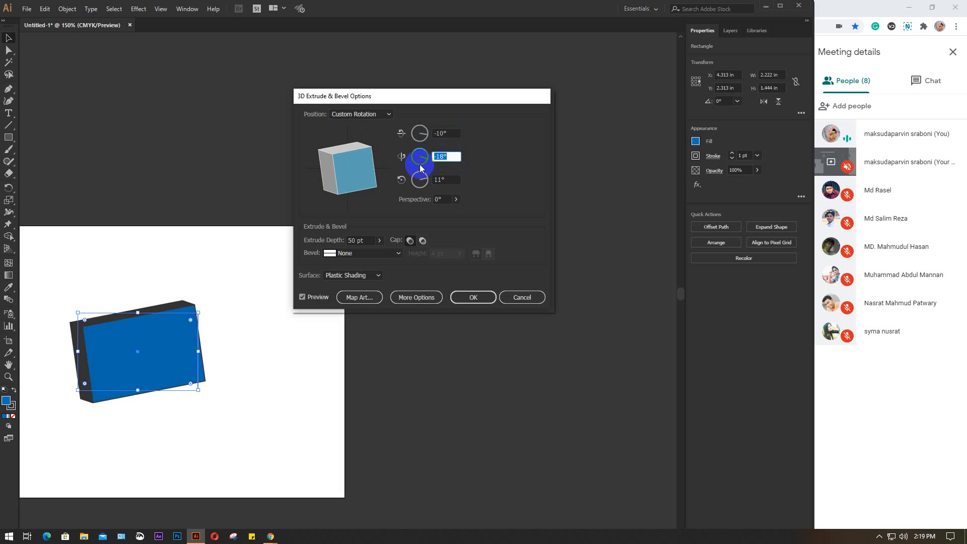
type("-1")
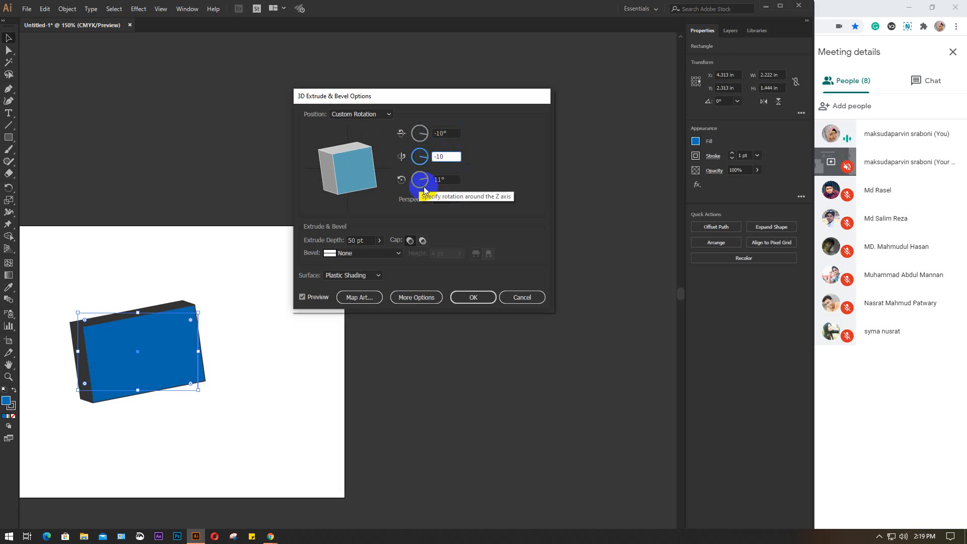
left_click_drag(455, 179, 421, 189)
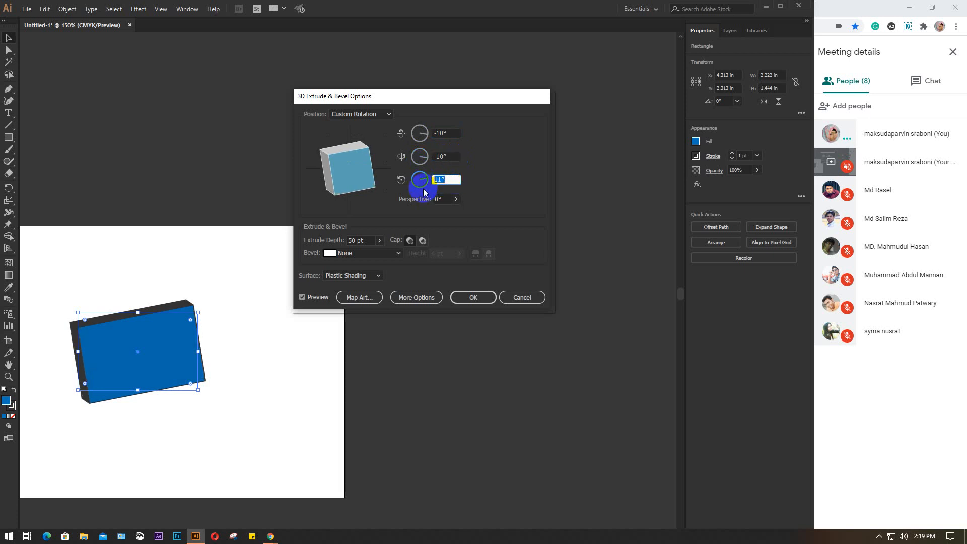
type("0")
left_click(447, 155)
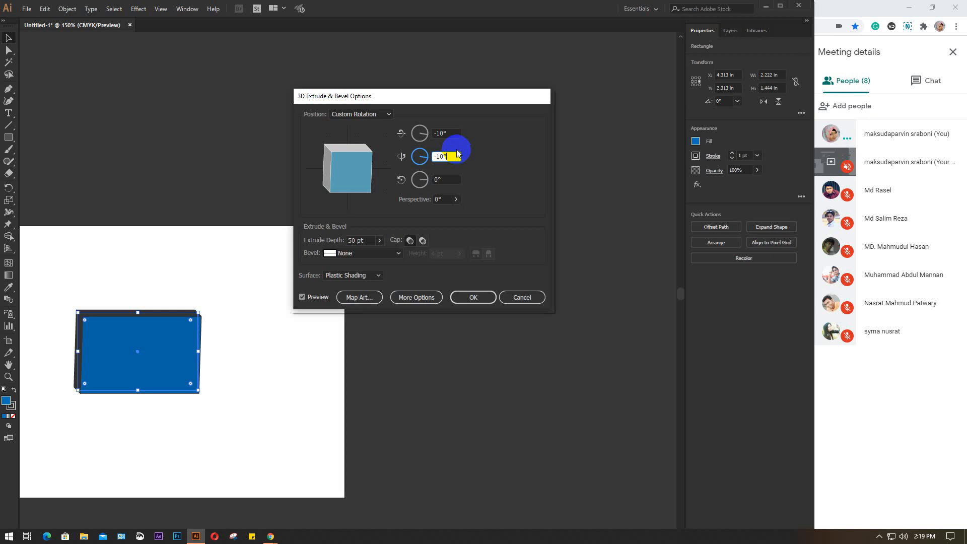
Step: Try perspective values of 93°, 133° and 160° on the extruded box, and return the perspective to 0°
left_click(456, 199)
left_click_drag(448, 205, 427, 212)
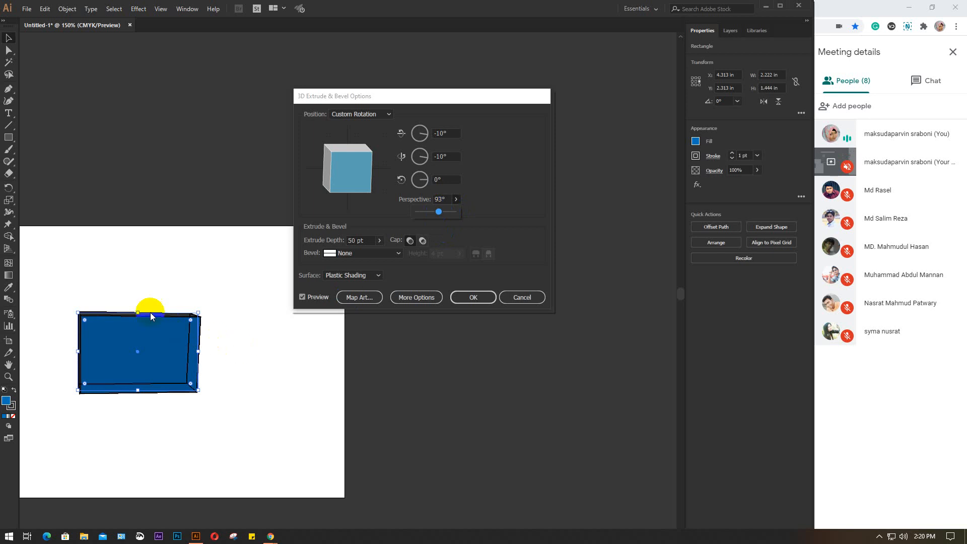
left_click_drag(438, 211, 447, 212)
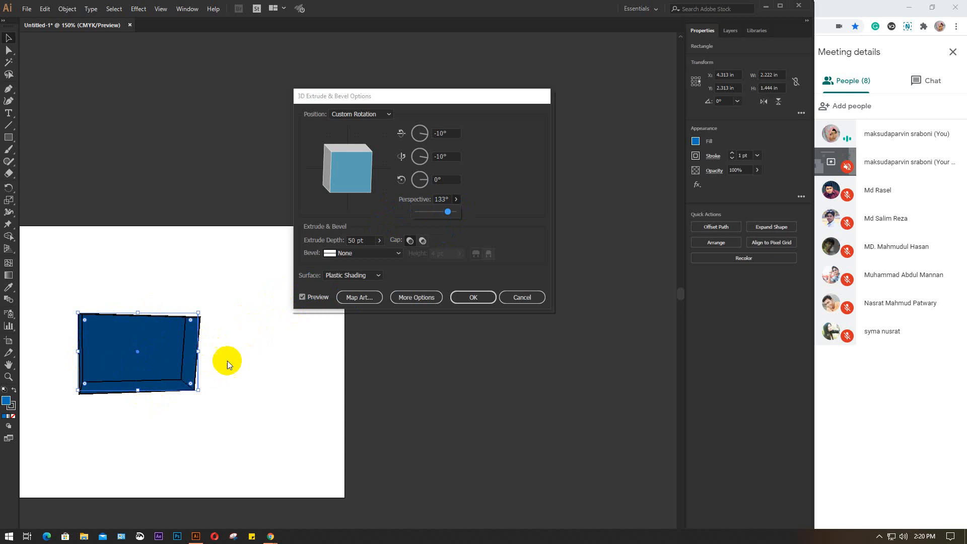
left_click_drag(447, 212, 454, 212)
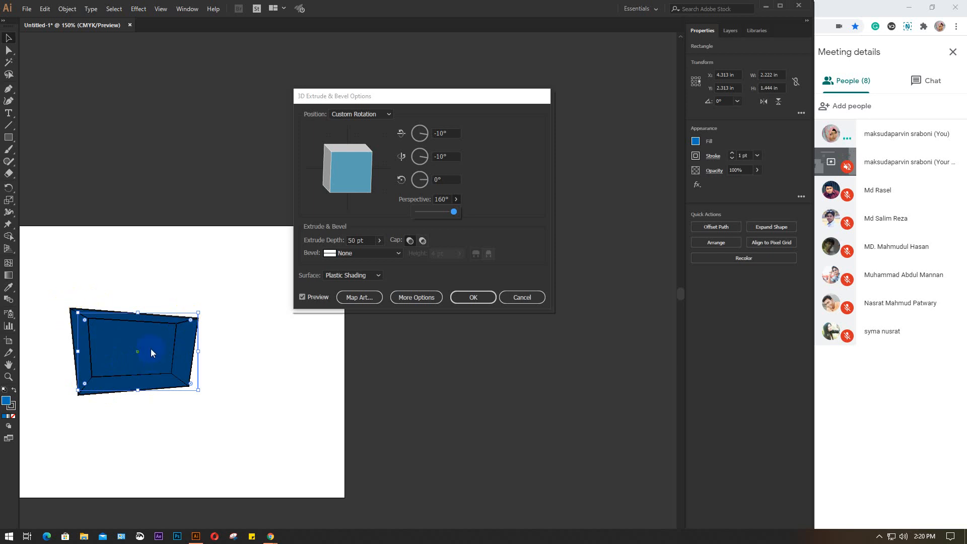
left_click(422, 212)
left_click_drag(422, 214, 410, 211)
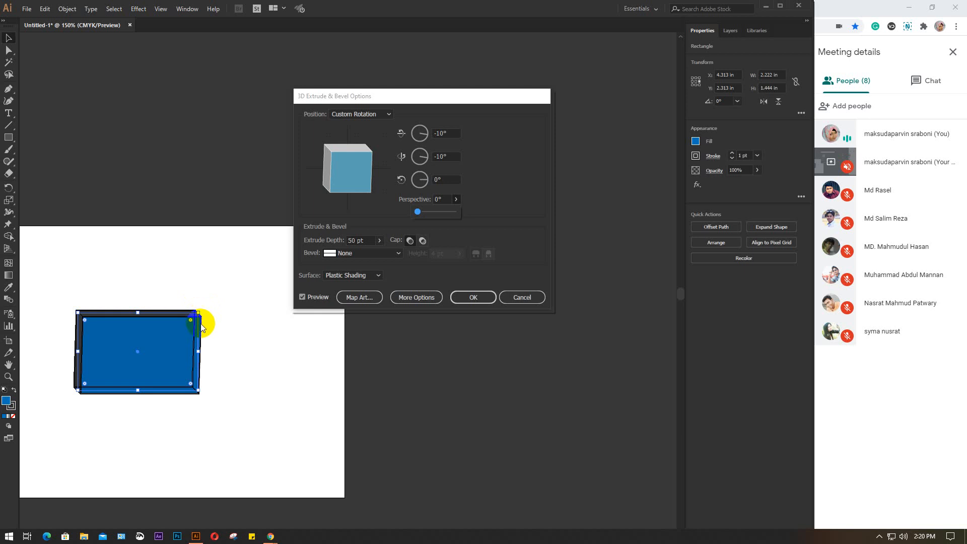
Step: Try a deeper extrusion for the box by setting 83 pt and increasing the depth gradually past 189 pt
left_click(379, 241)
left_click_drag(357, 254, 340, 257)
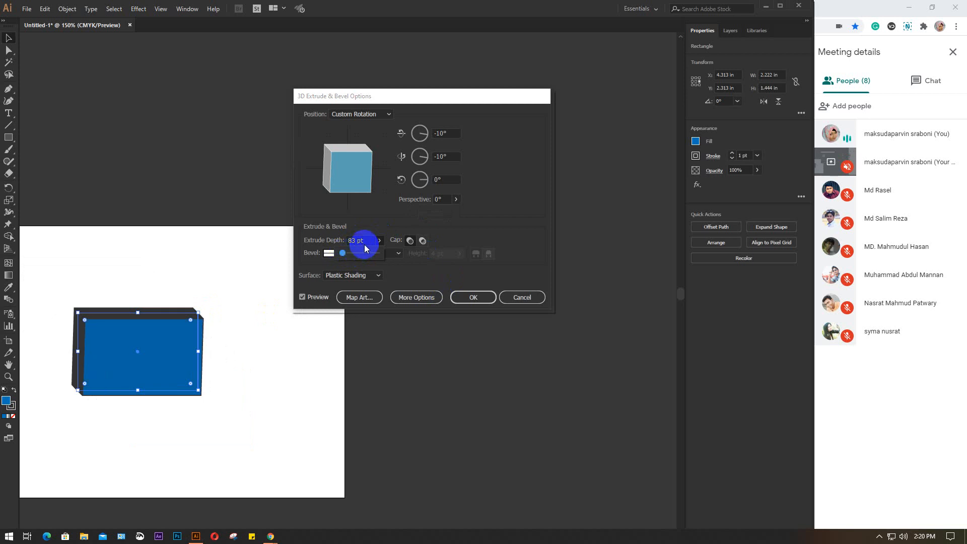
left_click(364, 242)
scroll(364, 241, "up", 18)
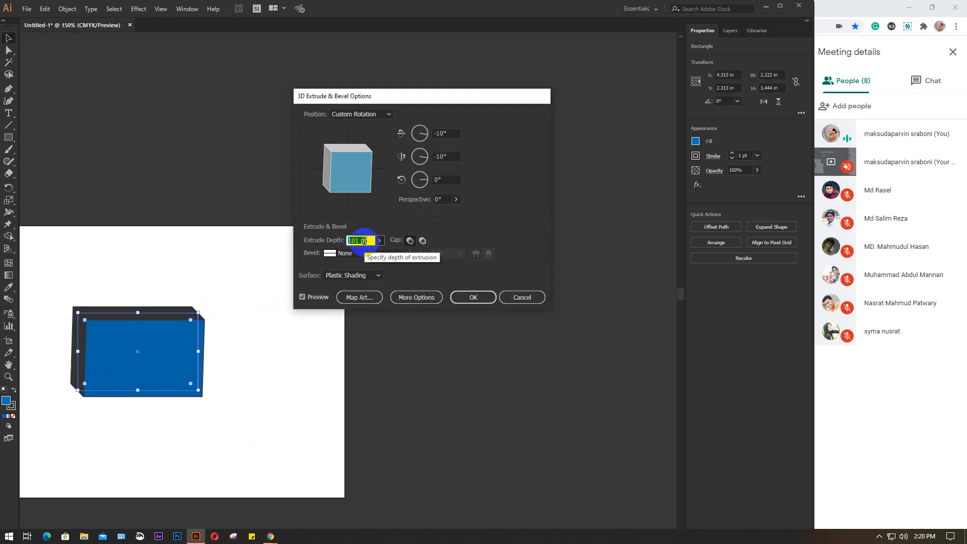
scroll(364, 241, "up", 20)
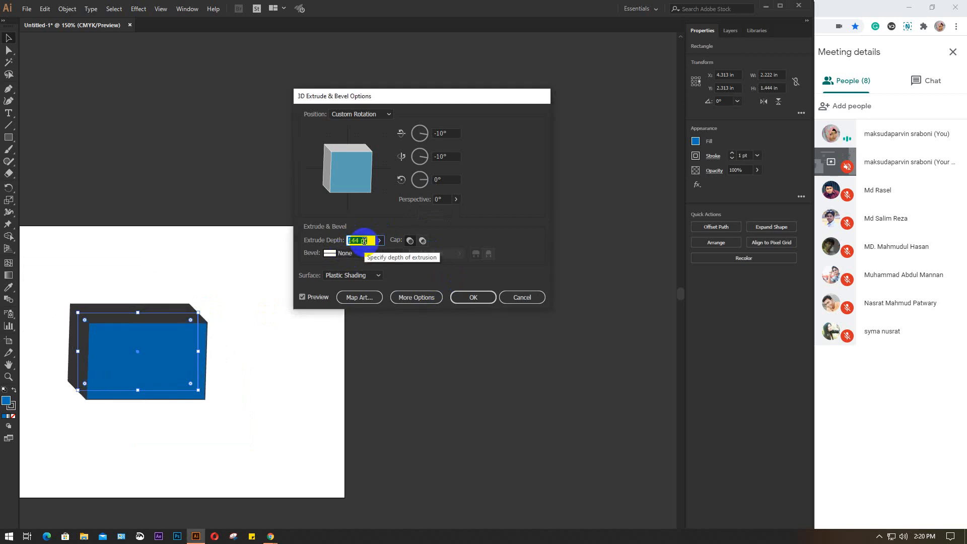
scroll(364, 241, "up", 20)
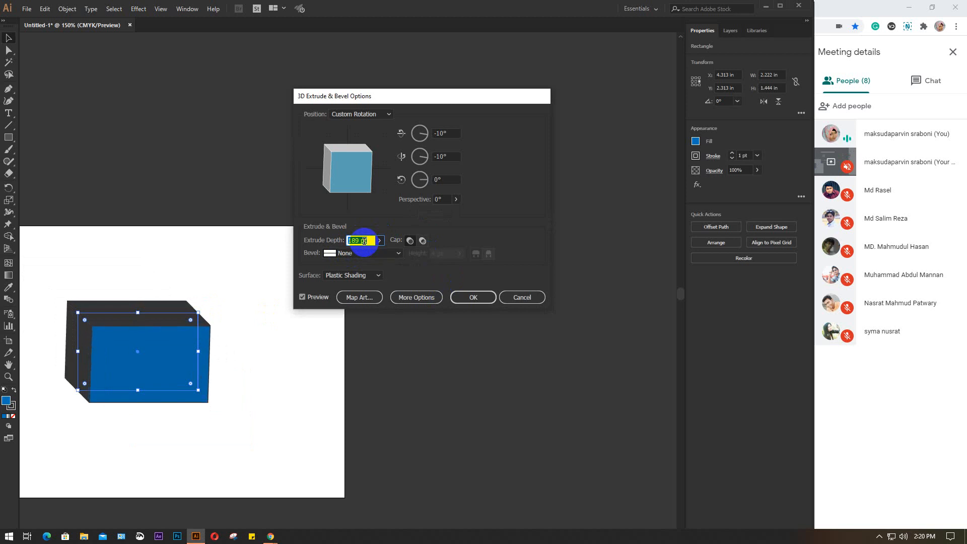
scroll(364, 241, "up", 20)
Step: Reduce the box's extrude depth gradually to about 120 pt
key("Down")
key("Down")
key("Down")
key("Down")
key("Down")
key("Down")
key("Down")
key("Down")
key("Down")
key("Down")
key("Down")
key("Down")
key("Down")
key("Down")
key("Down")
key("Down")
key("Down")
key("Down")
key("Down")
key("Down")
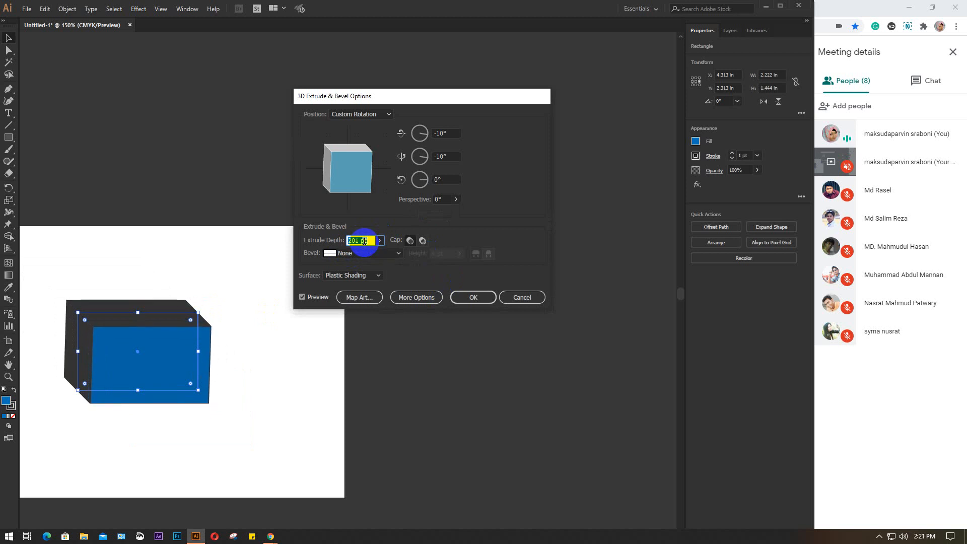
key("Down")
key("Down")
key("Down")
key("Down")
key("Down")
key("Down")
key("Down")
key("Down")
key("Down")
key("Down")
key("Down")
key("Down")
key("Down")
key("Down")
key("Down")
key("Down")
key("Down")
key("Down")
key("Down")
key("Down")
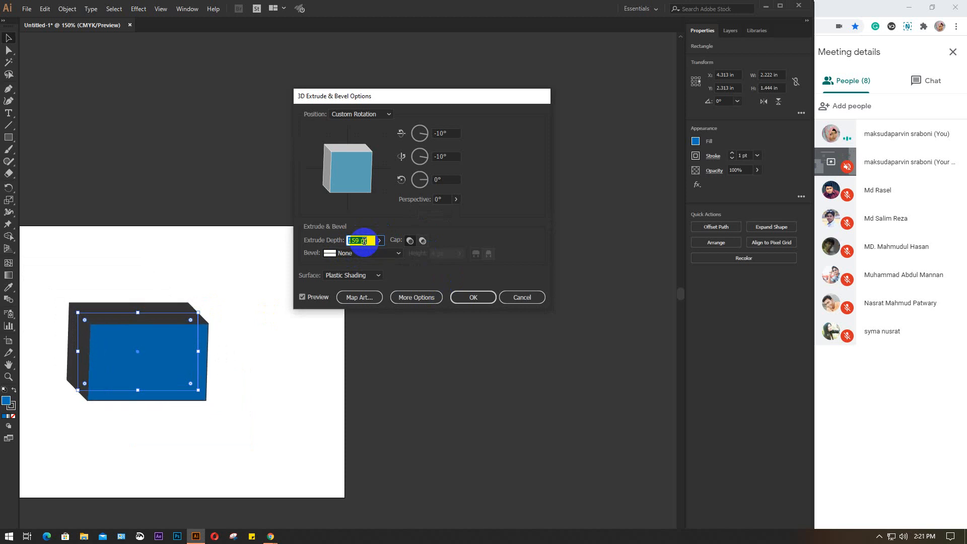
key("Down")
key("Down")
key("Down")
key("Down")
key("Down")
key("Down")
key("Down")
key("Down")
key("Down")
key("Down")
key("Down")
key("Down")
key("Down")
key("Down")
key("Down")
key("Down")
key("Down")
key("Down")
key("Down")
key("Down")
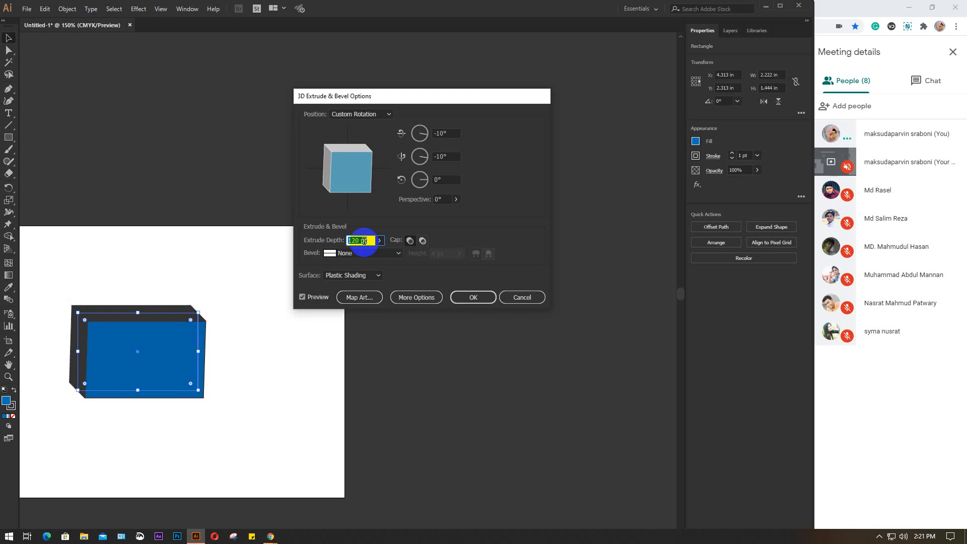
Step: Reduce the box's extrude depth gradually and settle it at 80 pt
key("Down")
key("Down")
key("Down")
key("Down")
key("Down")
key("Down")
key("Down")
key("Down")
key("Down")
key("Down")
key("Down")
key("Down")
key("Down")
key("Down")
key("Down")
key("Down")
key("Down")
key("Down")
key("Down")
key("Down")
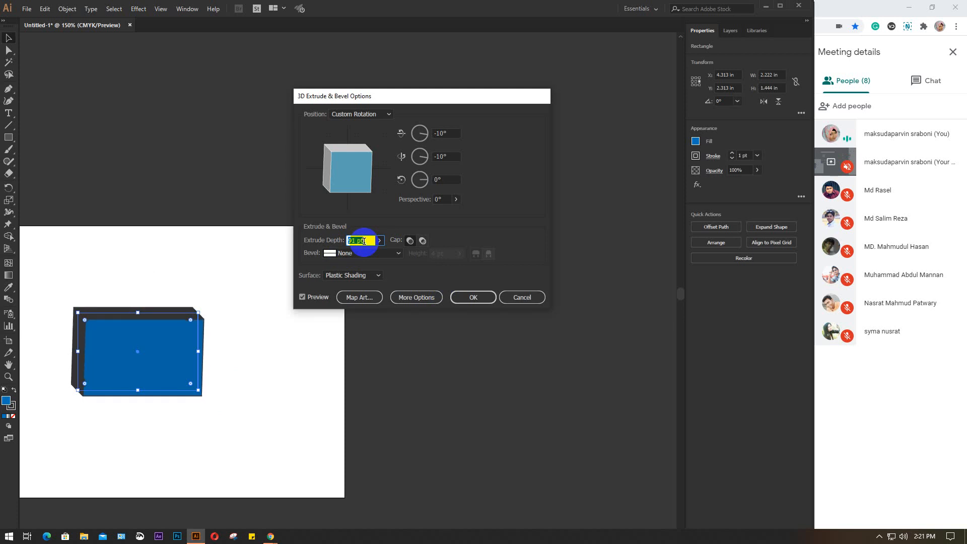
key("Up")
key("Up")
key("Up")
key("Up")
key("Up")
key("Up")
key("Up")
key("Up")
key("Up")
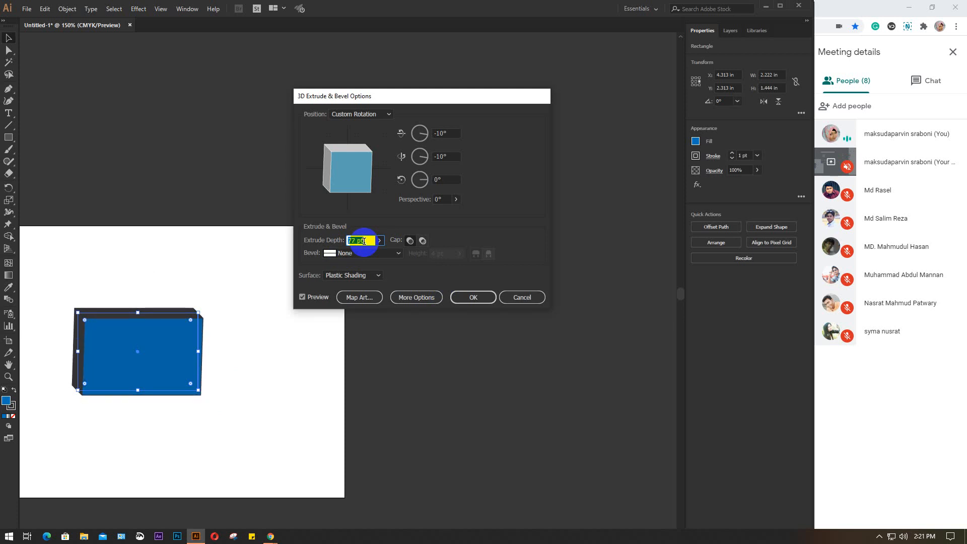
Step: Try the hollow cap appearance on the box and switch back to the solid cap
left_click(409, 241)
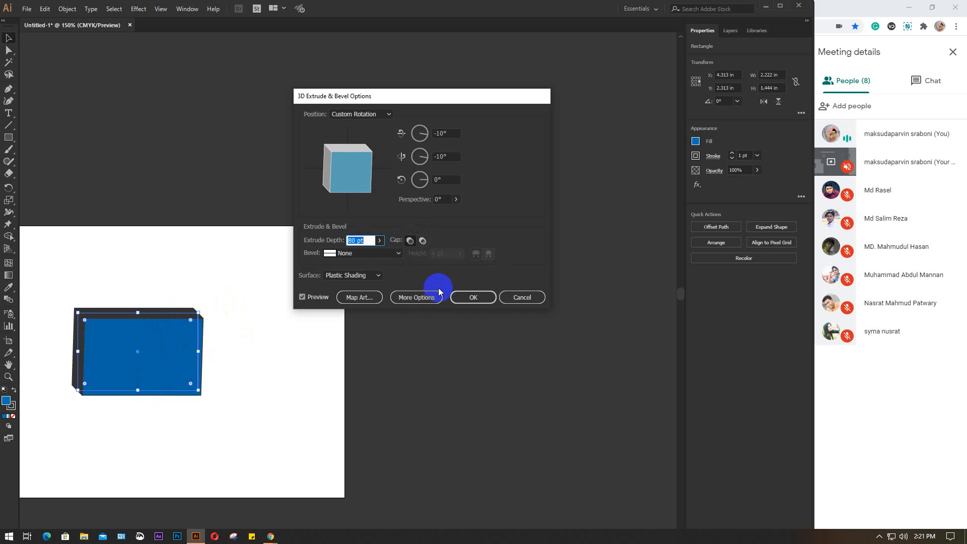
left_click(425, 242)
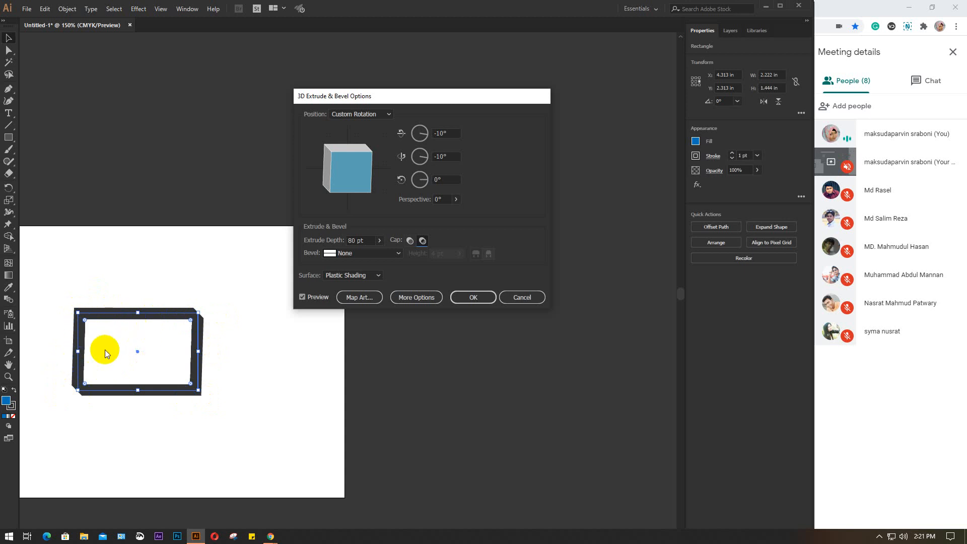
left_click(410, 241)
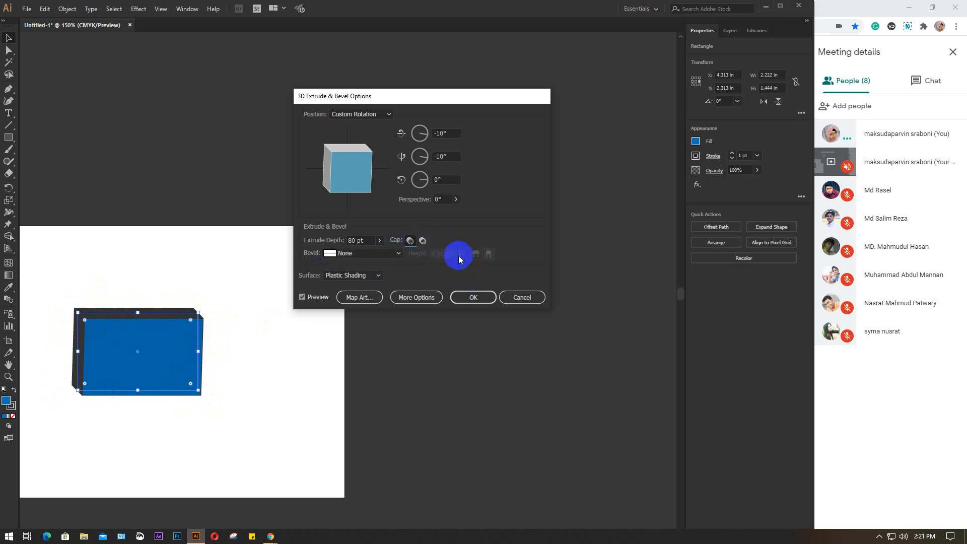
Step: Try the Classic, Complex 1, Complex 3 and Rolling bevels on the box, and return the bevel to None
left_click(397, 254)
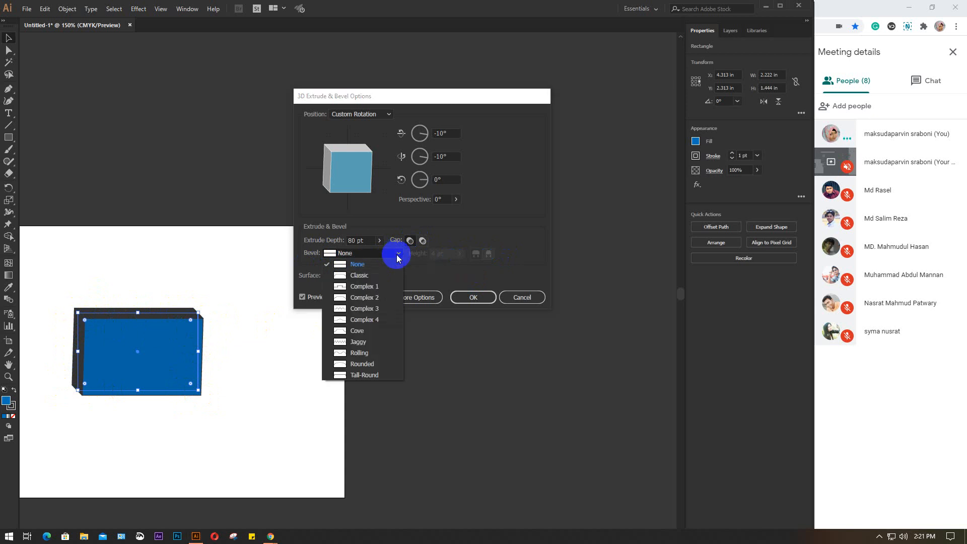
left_click(362, 275)
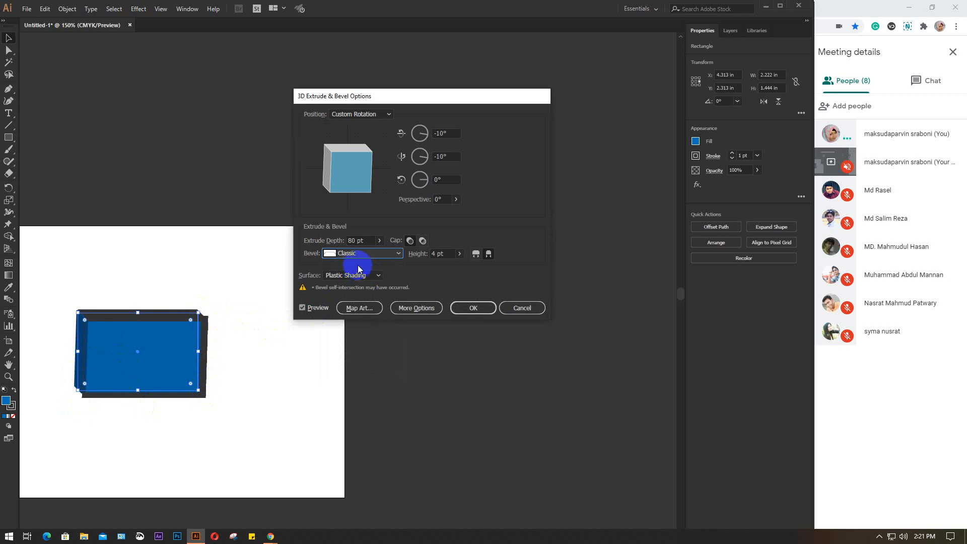
left_click(393, 252)
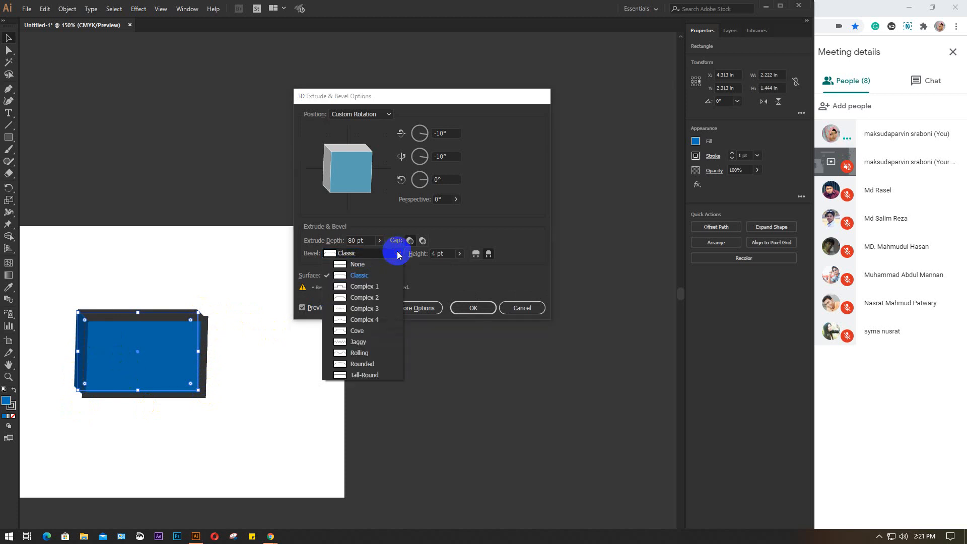
left_click(375, 286)
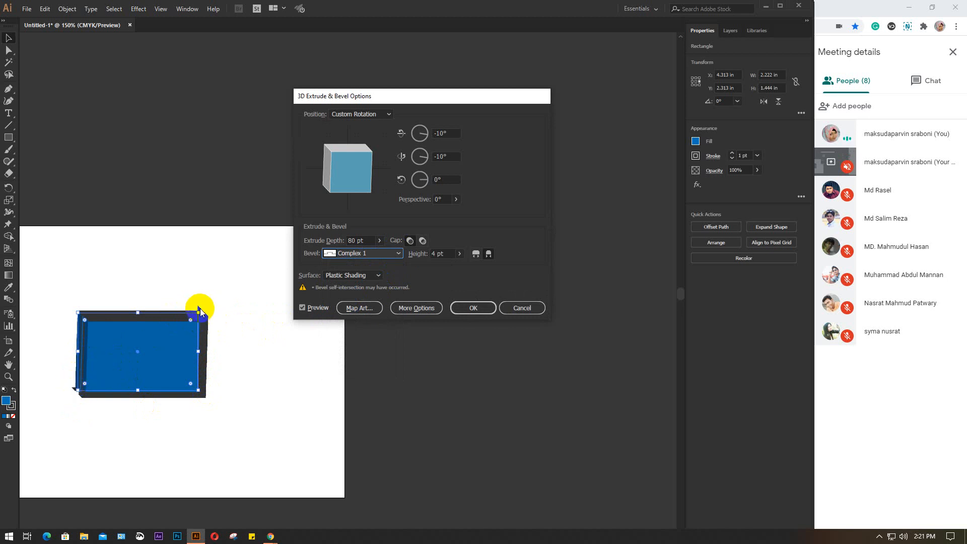
left_click(396, 254)
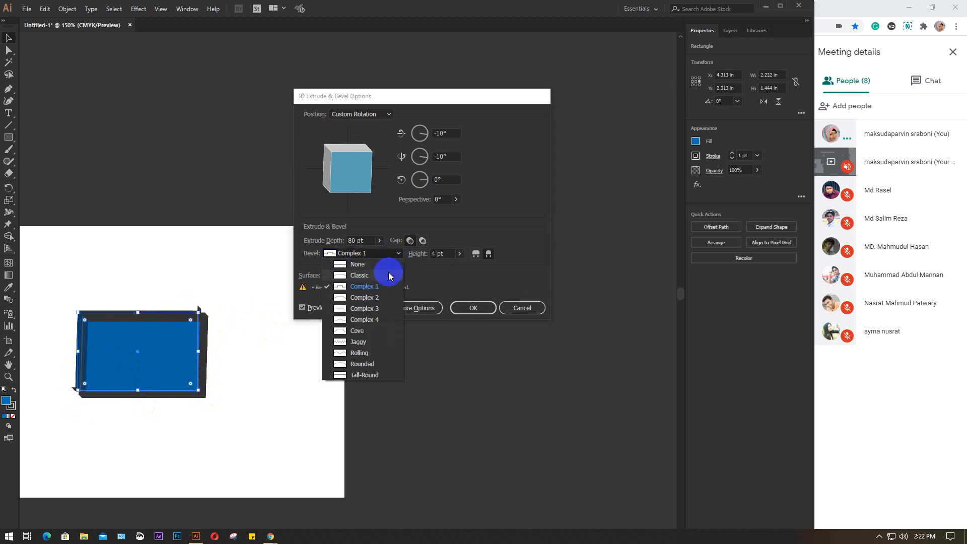
left_click(368, 309)
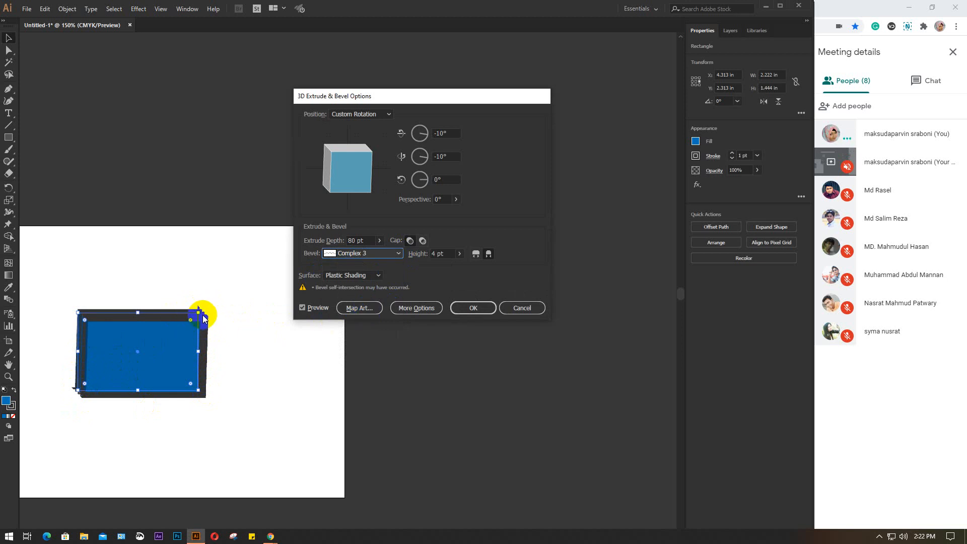
left_click(398, 254)
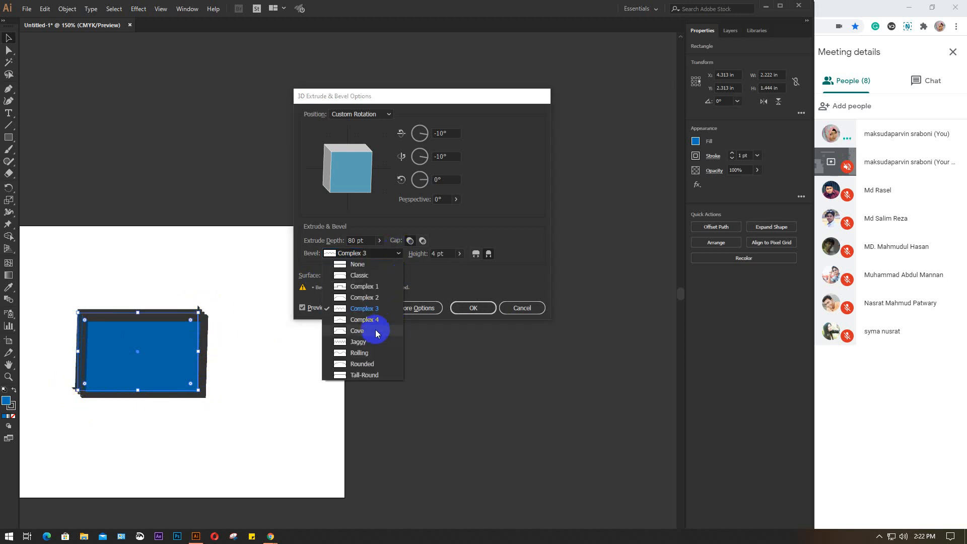
left_click(375, 352)
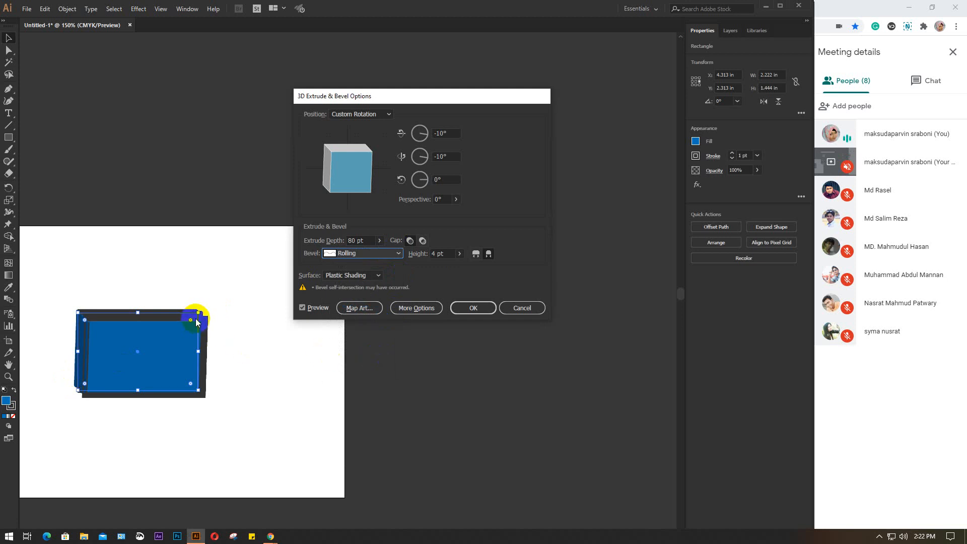
left_click(397, 253)
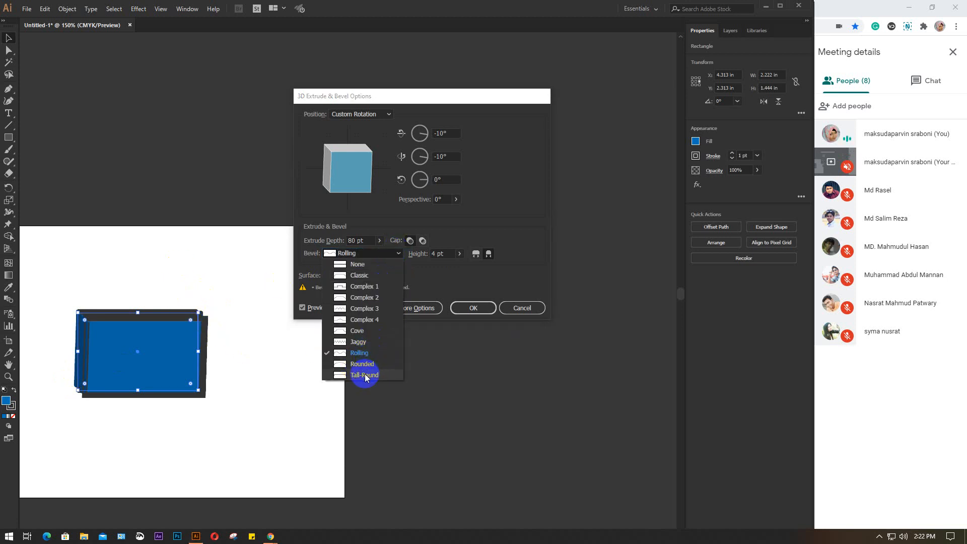
left_click(361, 264)
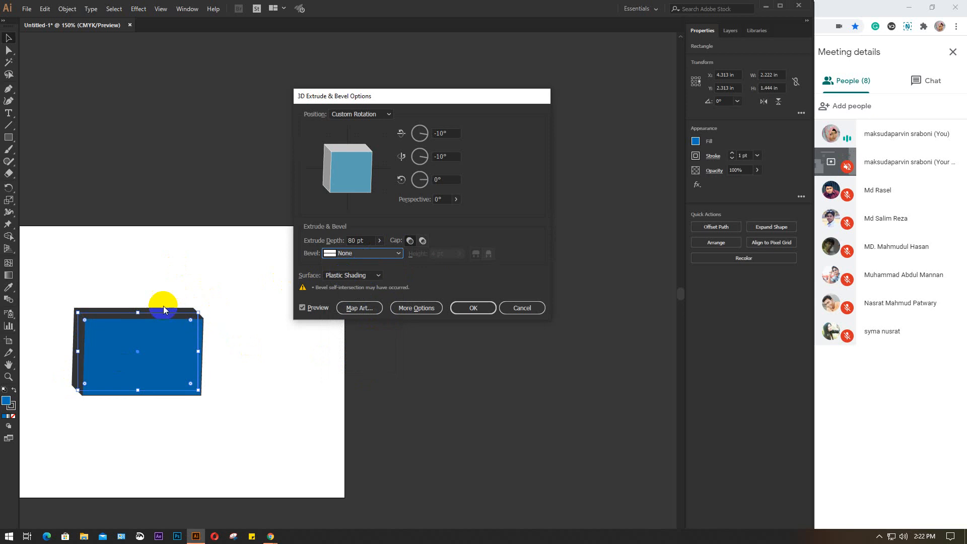
Step: Apply the Classic bevel to the box and raise its height gradually to about 20 pt
left_click(397, 253)
left_click(359, 275)
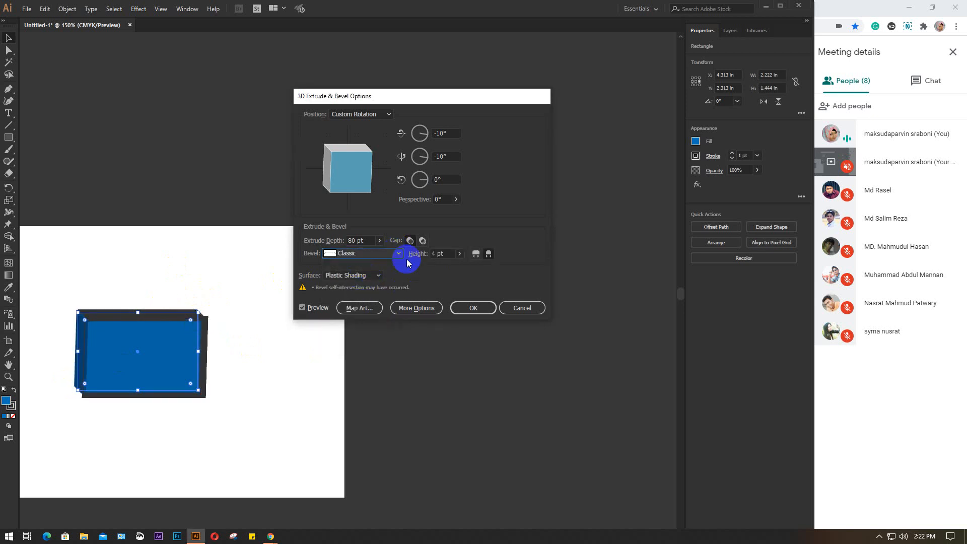
left_click(445, 254)
key("Up")
key("Up")
key("Up")
key("Up")
key("Up")
key("Up")
key("Up")
key("Up")
key("Up")
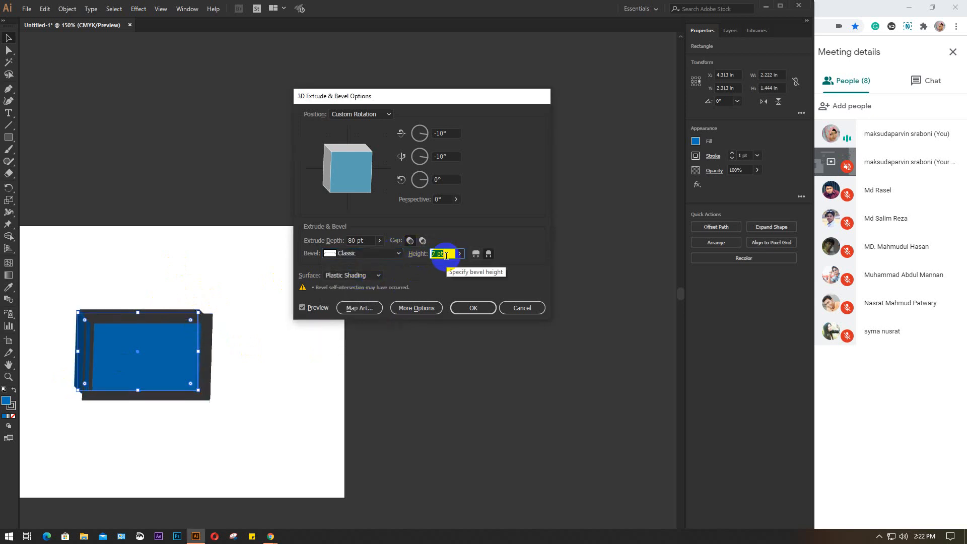
key("Up")
key("Up")
key("Up")
key("Up")
key("Up")
key("Up")
key("Up")
key("Up")
key("Up")
key("Up")
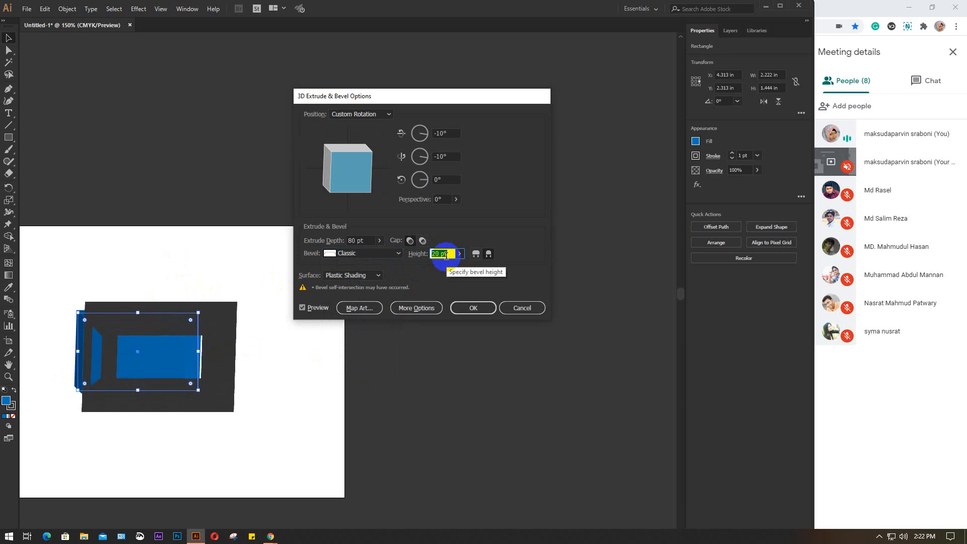
Step: Lower the Classic bevel's height gradually to 1 pt and bring it back up to 5 pt
key("Down")
key("Down")
key("Down")
key("Down")
key("Down")
key("Down")
key("Down")
key("Down")
key("Down")
key("Down")
key("Down")
key("Down")
key("Down")
key("Down")
key("Down")
key("Down")
key("Down")
key("Down")
key("Down")
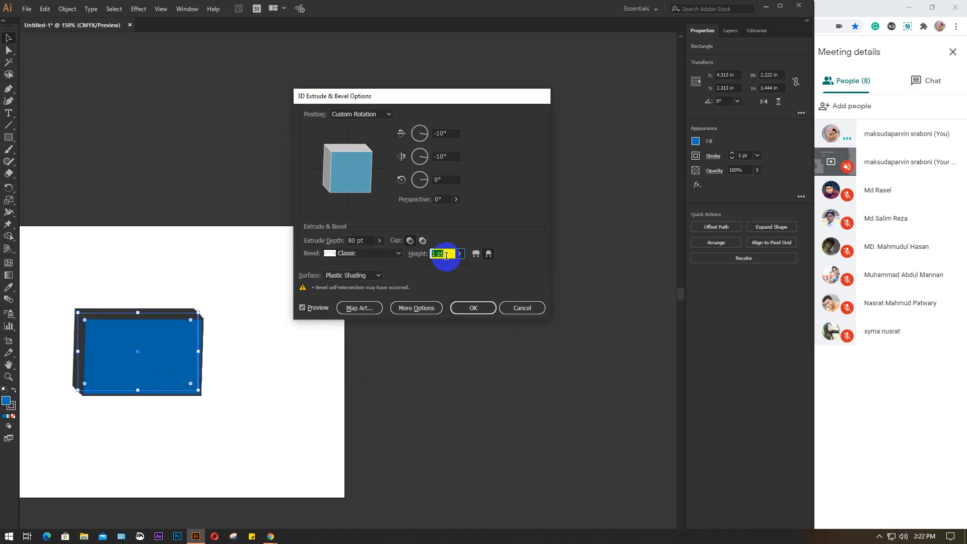
key("Up")
key("Up")
key("Up")
key("Up")
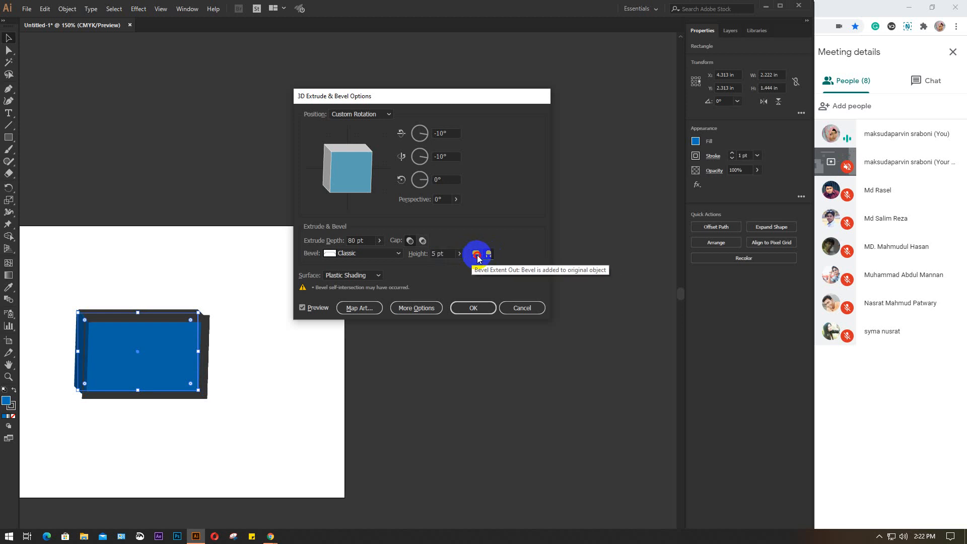
Step: Set the bevel to Extent Out and raise its height gradually to about 16 pt
left_click(476, 255)
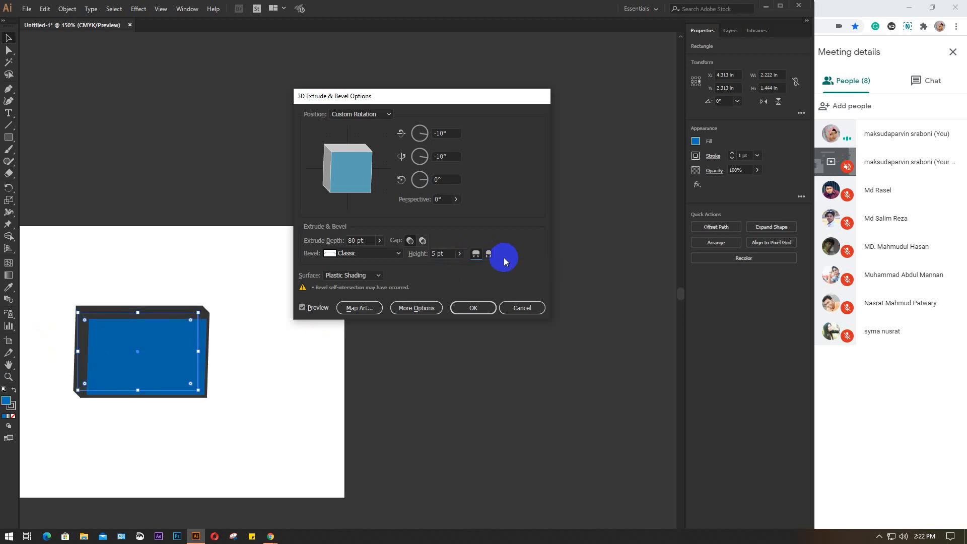
left_click(447, 254)
key("Up")
key("Up")
key("Up")
key("Up")
key("Up")
key("Up")
key("Up")
key("Up")
key("Up")
key("Up")
key("Up")
key("Up")
key("Up")
key("Up")
key("Up")
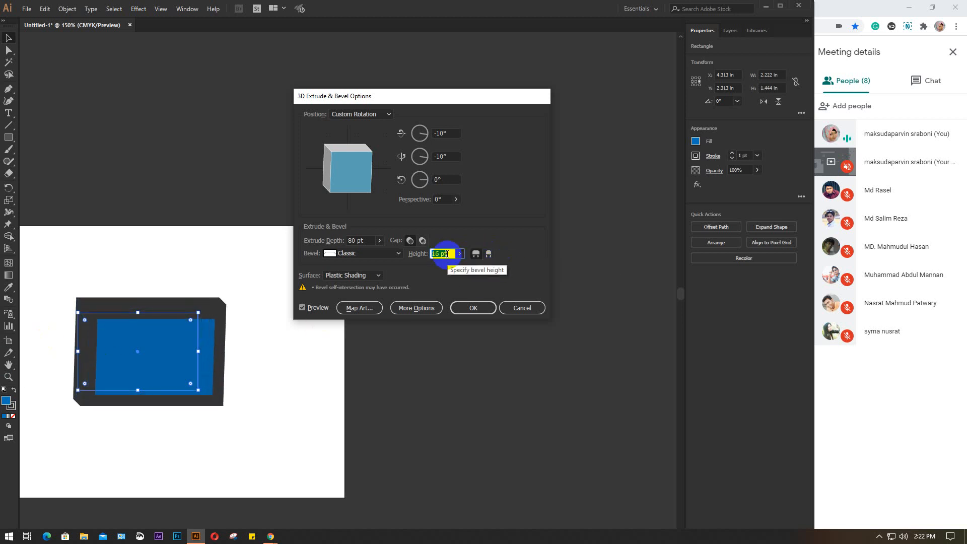
Step: Reduce the outward bevel's height gradually to 4 pt
key("Down")
key("Down")
key("Down")
key("Down")
key("Down")
key("Down")
key("Down")
key("Down")
key("Down")
key("Down")
key("Down")
key("Down")
key("Down")
key("Down")
key("Down")
key("Down")
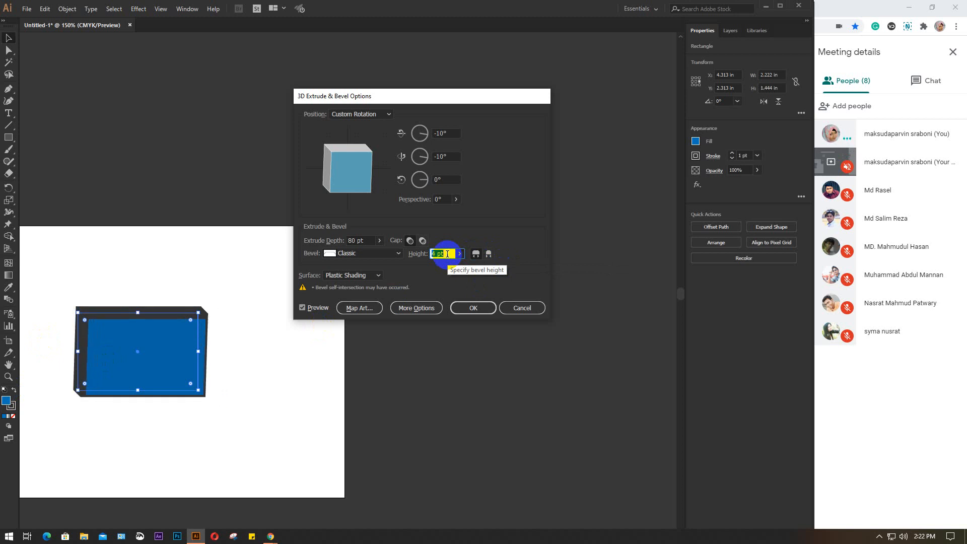
Step: Set the bevel to Extent In and raise its height gradually to about 17 pt
left_click(489, 254)
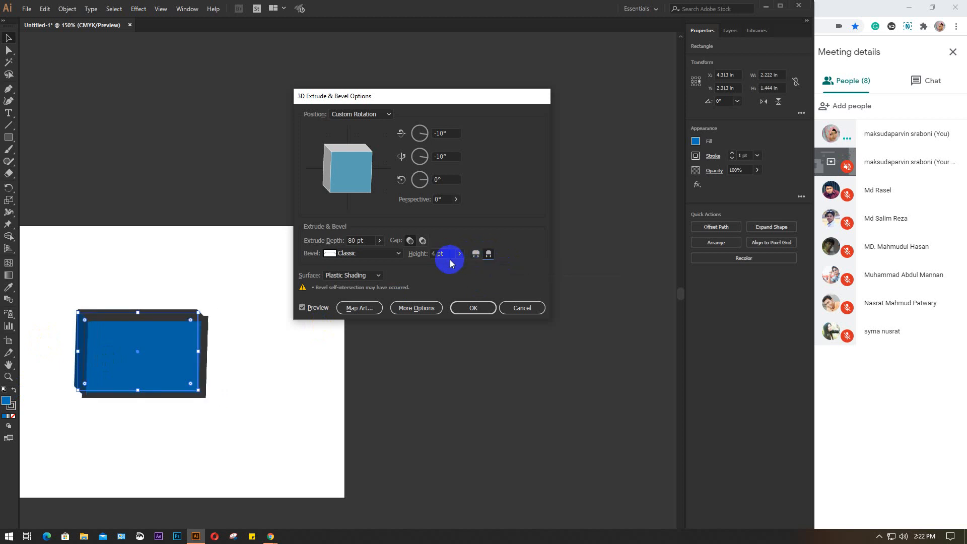
key("Up")
key("Up")
key("Up")
key("Up")
key("Up")
key("Up")
key("Up")
key("Up")
key("Up")
key("Up")
key("Up")
key("Up")
key("Up")
key("Up")
key("Up")
key("Up")
key("Up")
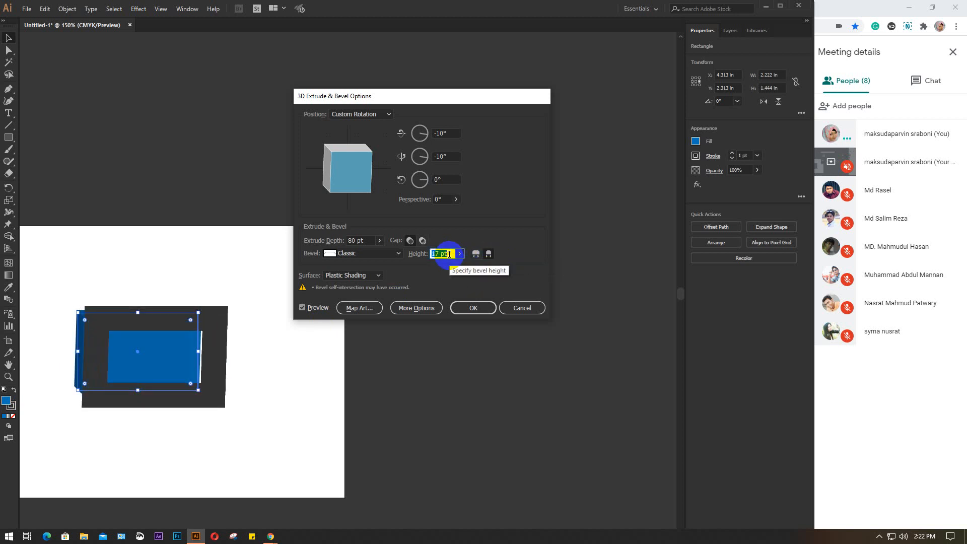
Step: Reduce the inward bevel's height to 1 pt and set the box's bevel to None
key("Down")
key("Down")
key("Down")
key("Down")
key("Down")
key("Down")
key("Down")
key("Down")
key("Down")
key("Down")
key("Down")
key("Down")
key("Down")
key("Down")
key("Down")
key("Down")
key("Down")
key("Down")
key("Down")
key("Down")
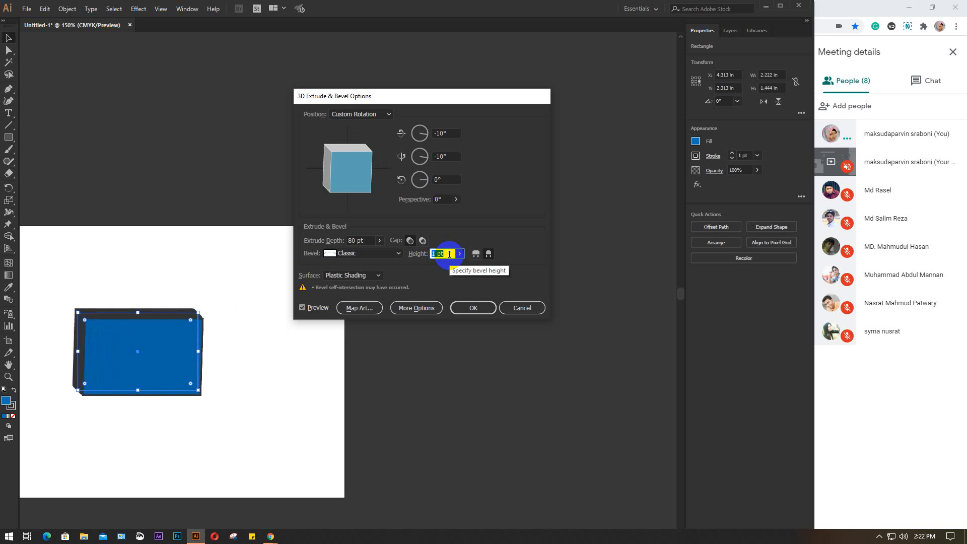
left_click(398, 259)
left_click(369, 264)
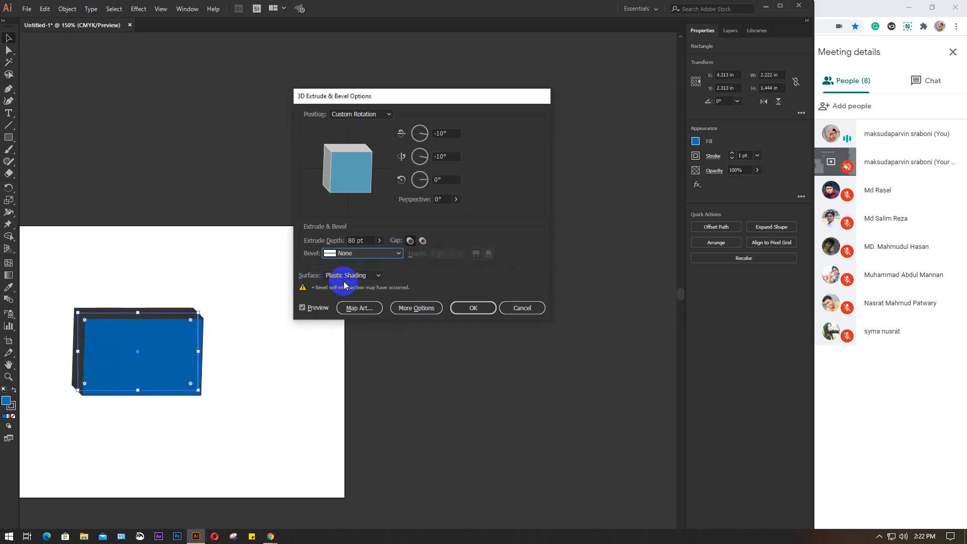
Step: Preview the box's surface as Diffuse Shading, No Shading and Wireframe, and return it to Plastic Shading
left_click(379, 276)
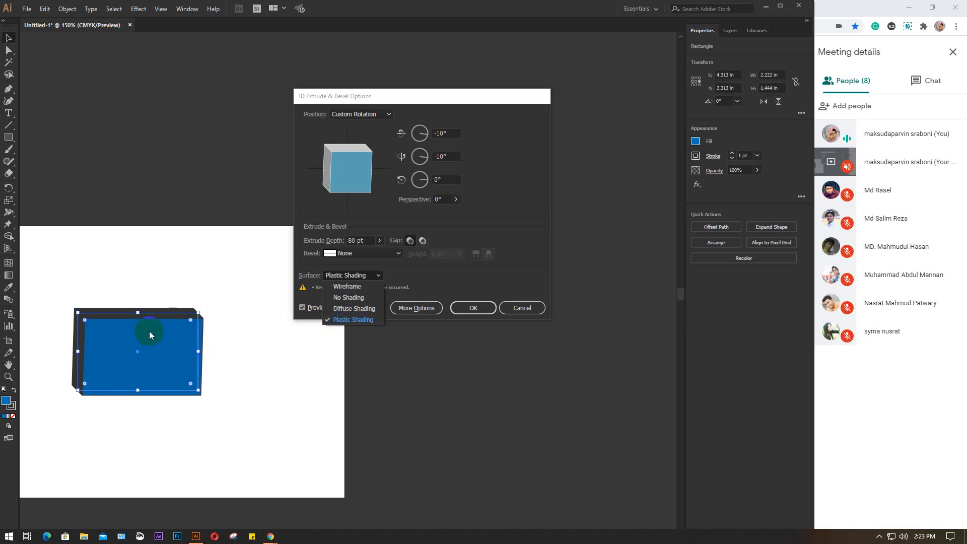
left_click(355, 308)
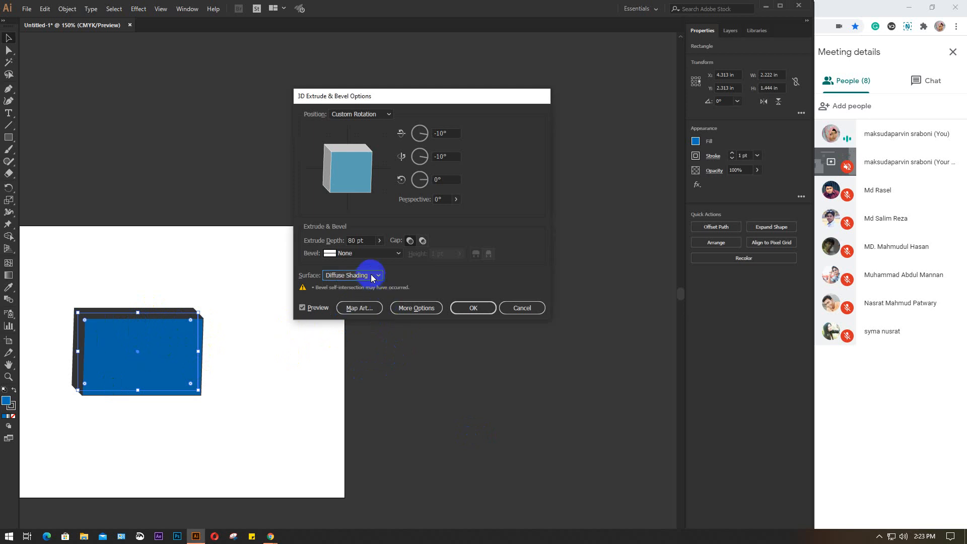
left_click(373, 276)
left_click(354, 297)
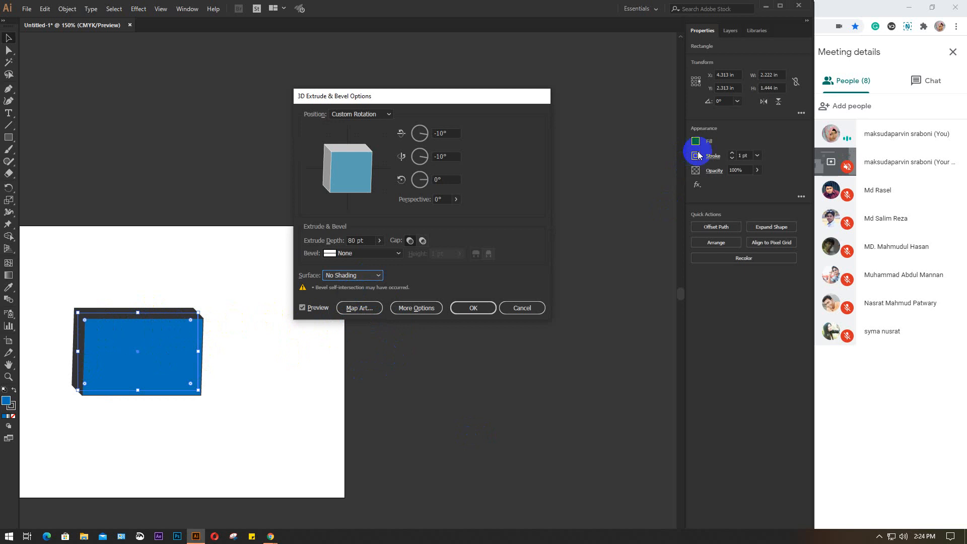
left_click(372, 274)
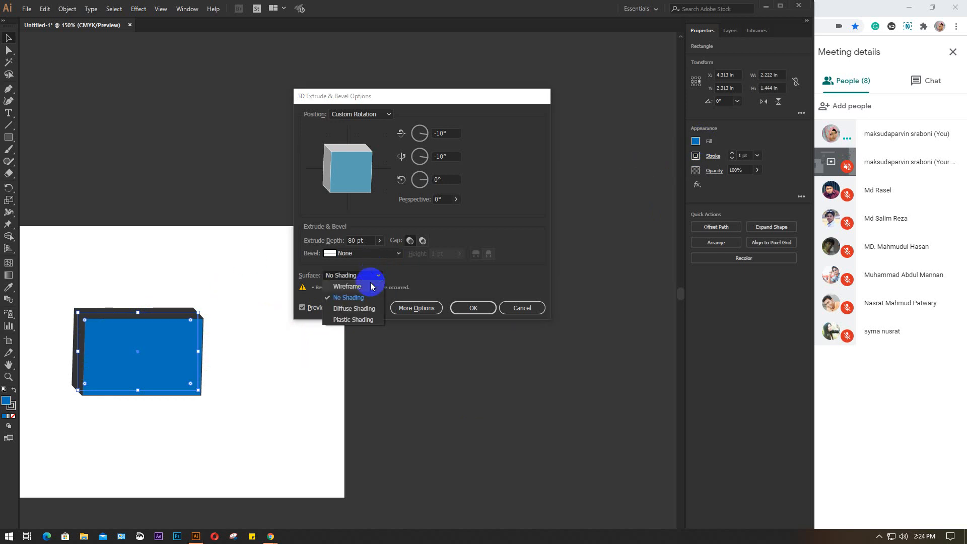
left_click(366, 286)
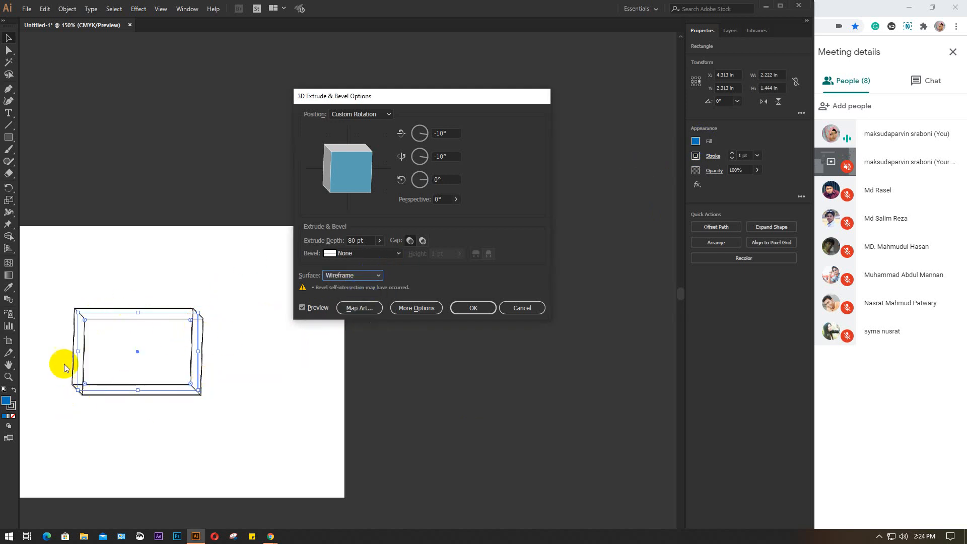
left_click(370, 274)
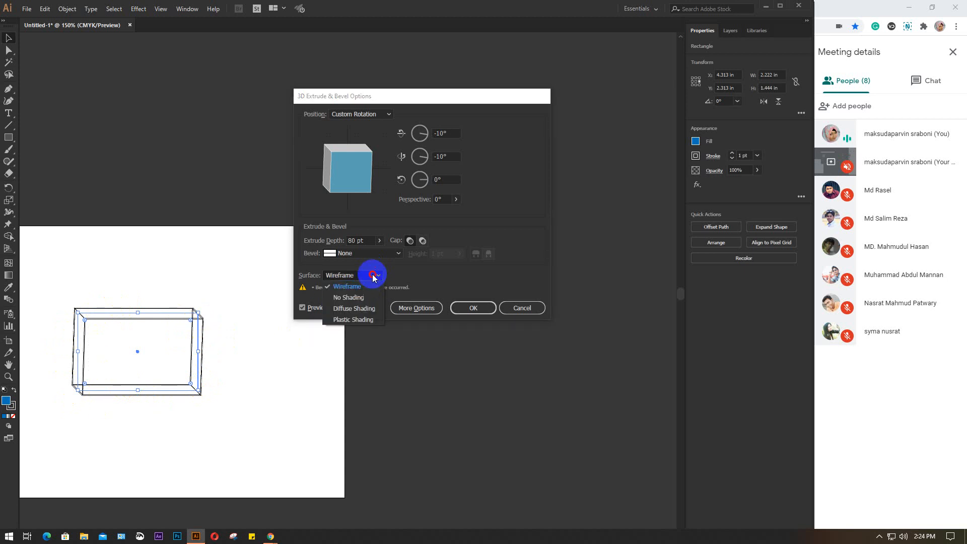
left_click(350, 320)
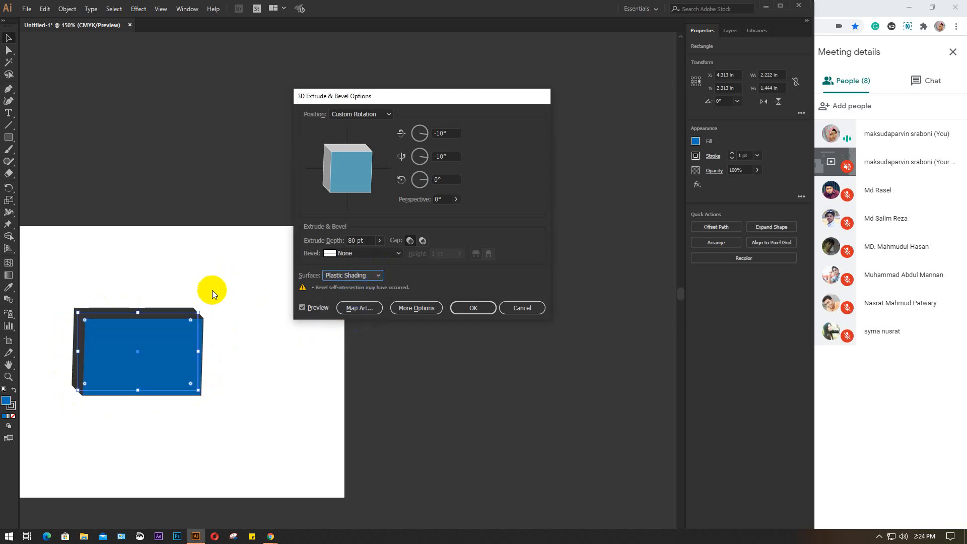
left_click(30, 144)
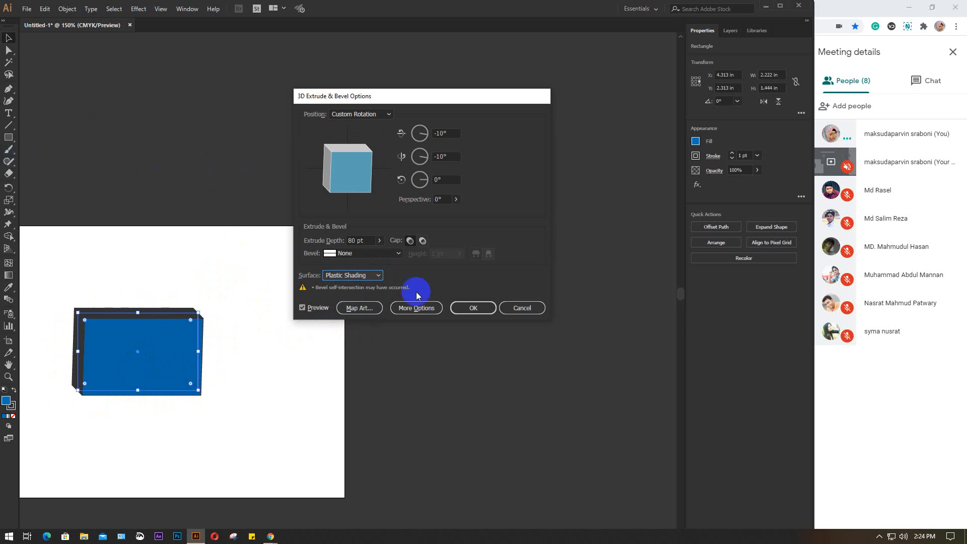
left_click(481, 309)
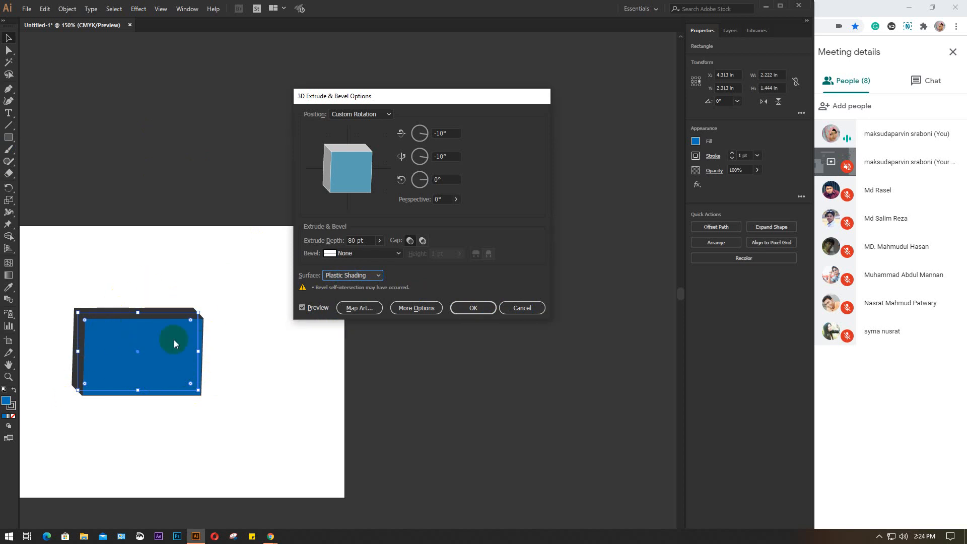
Step: Show the additional surface and lighting options and switch the box's surface to Wireframe
left_click(429, 311)
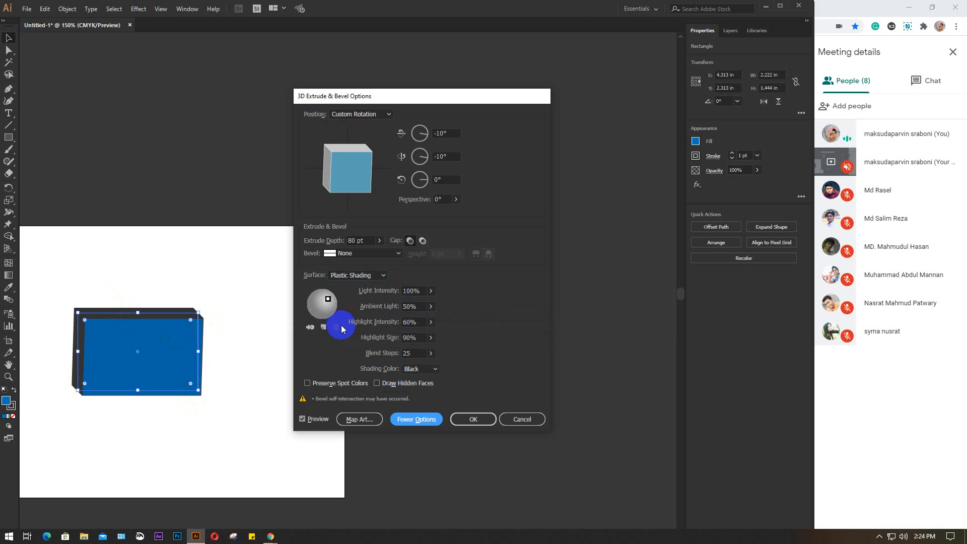
left_click(384, 275)
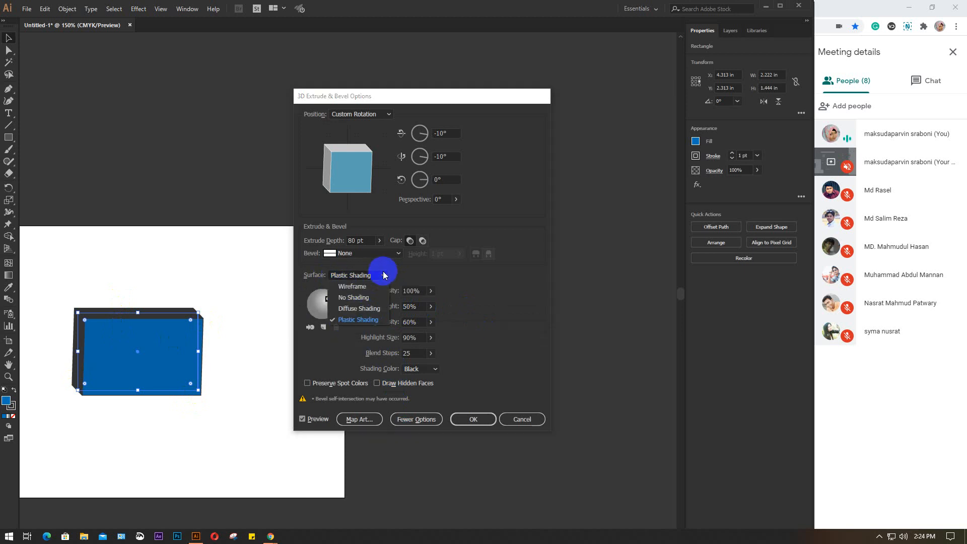
left_click(372, 276)
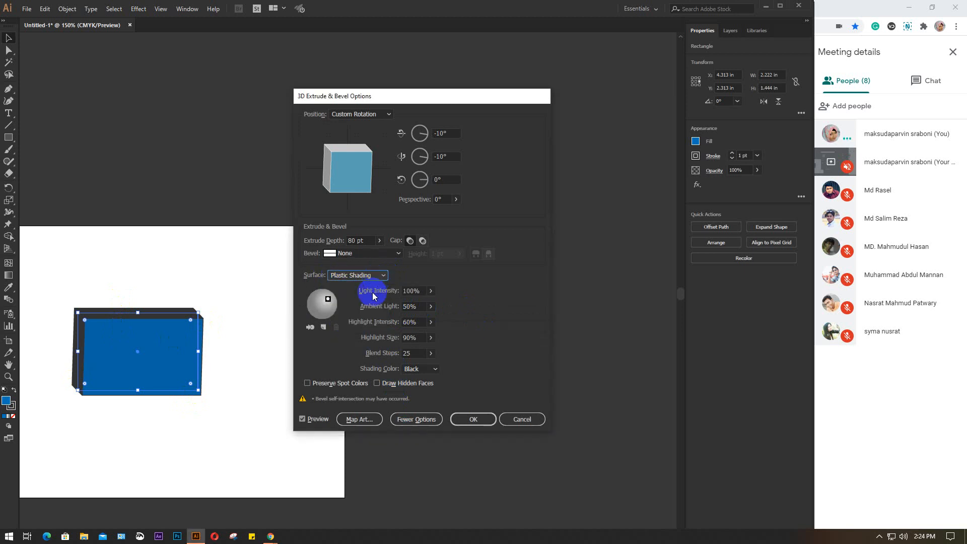
left_click(383, 275)
left_click(365, 287)
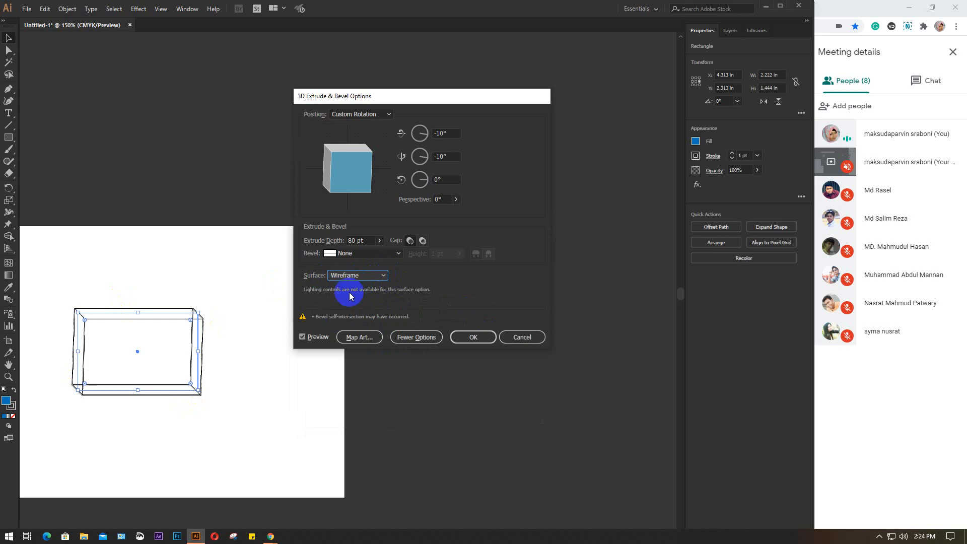
left_click(406, 337)
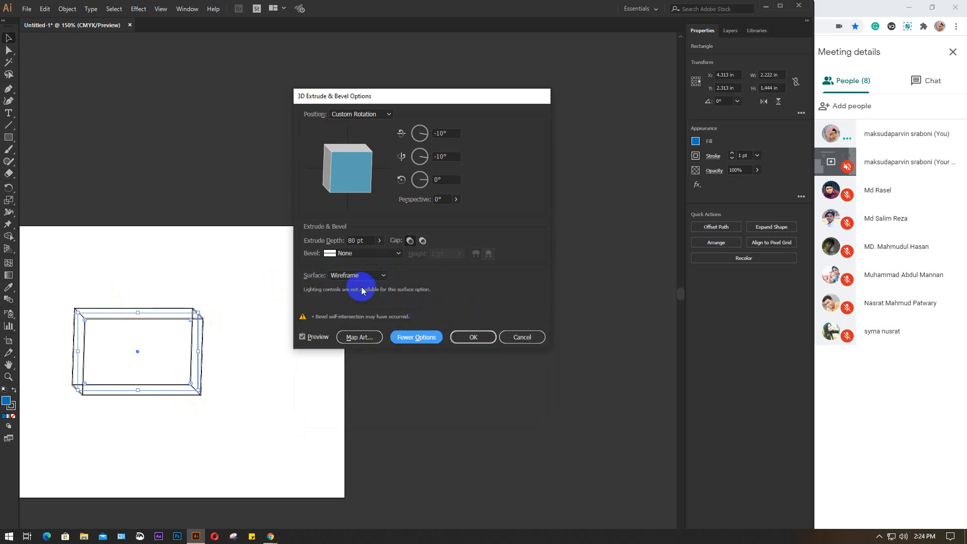
Step: Switch the surface to No Shading and to Diffuse Shading to compare which lighting options each offers
left_click(383, 276)
left_click(359, 297)
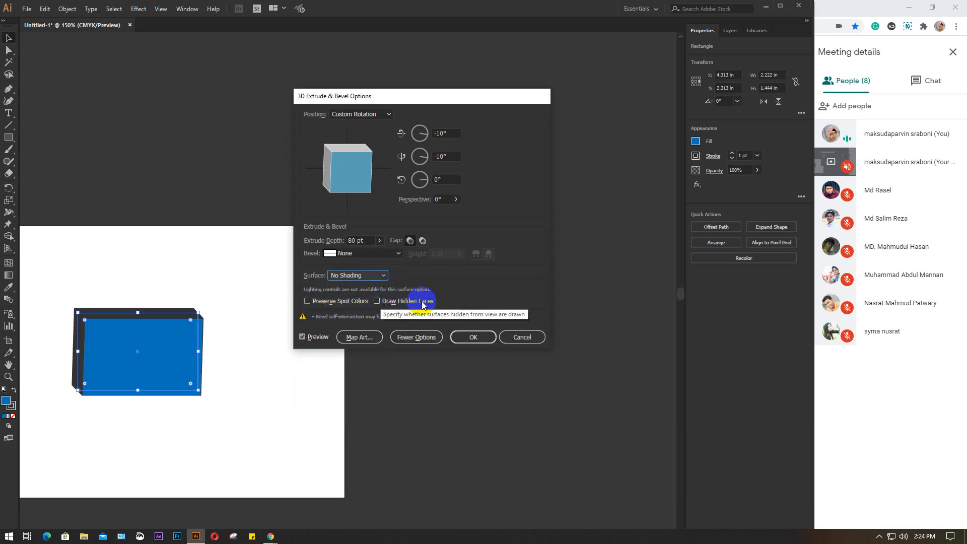
left_click(380, 274)
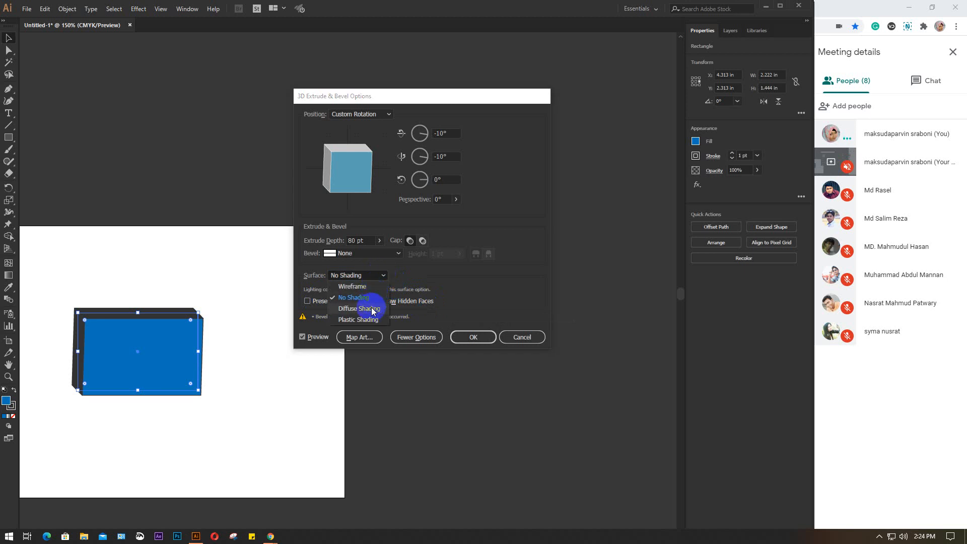
left_click(367, 366)
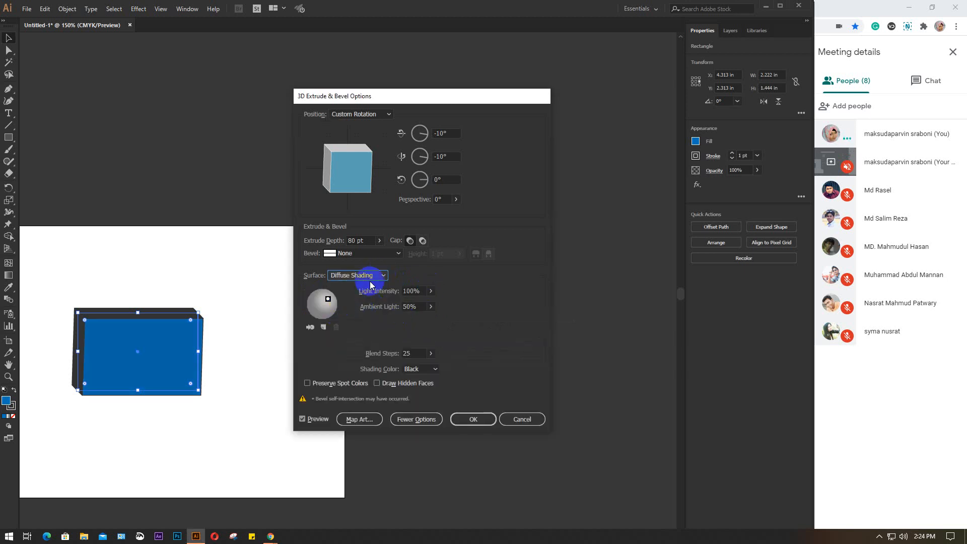
left_click(328, 299)
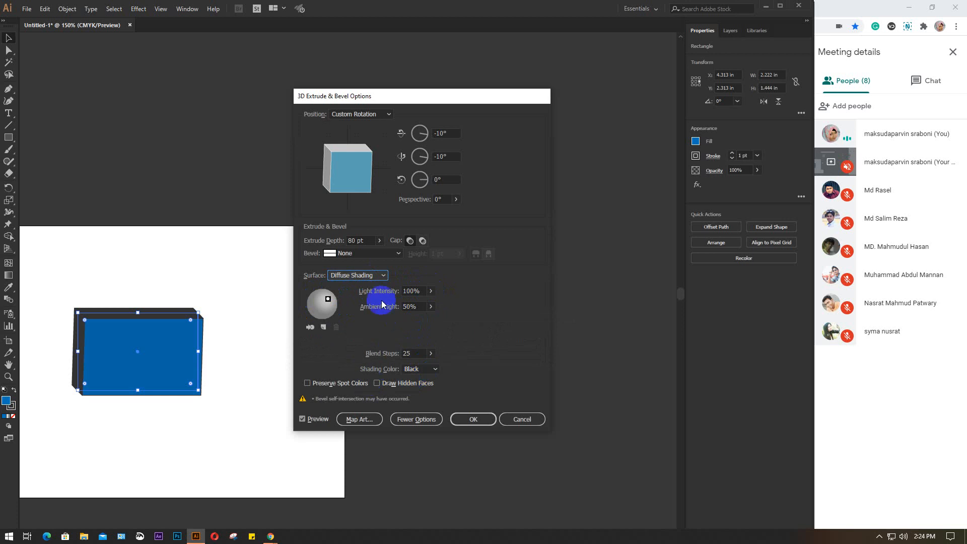
Step: Set the box's surface to Plastic Shading and show the light intensity slider
left_click(384, 275)
left_click(370, 284)
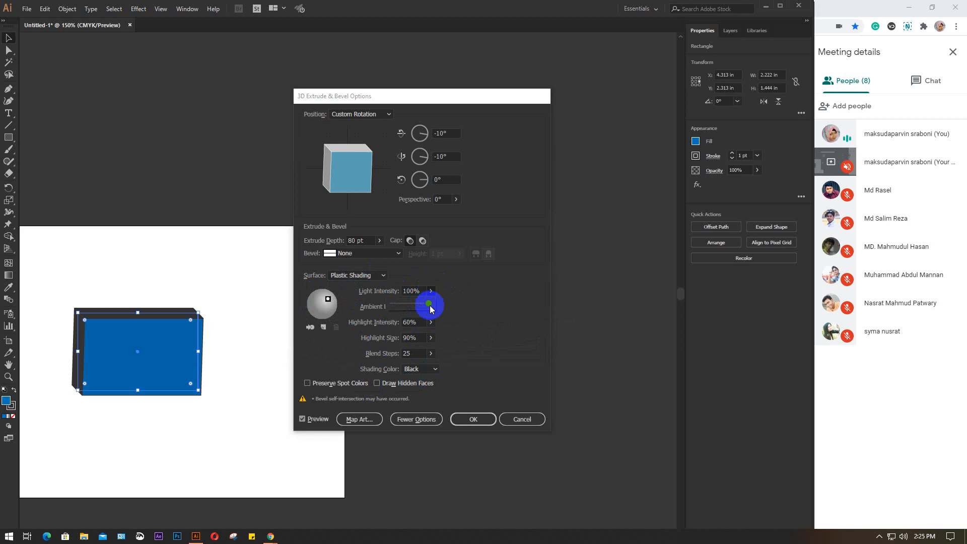
left_click(430, 305)
left_click(476, 287)
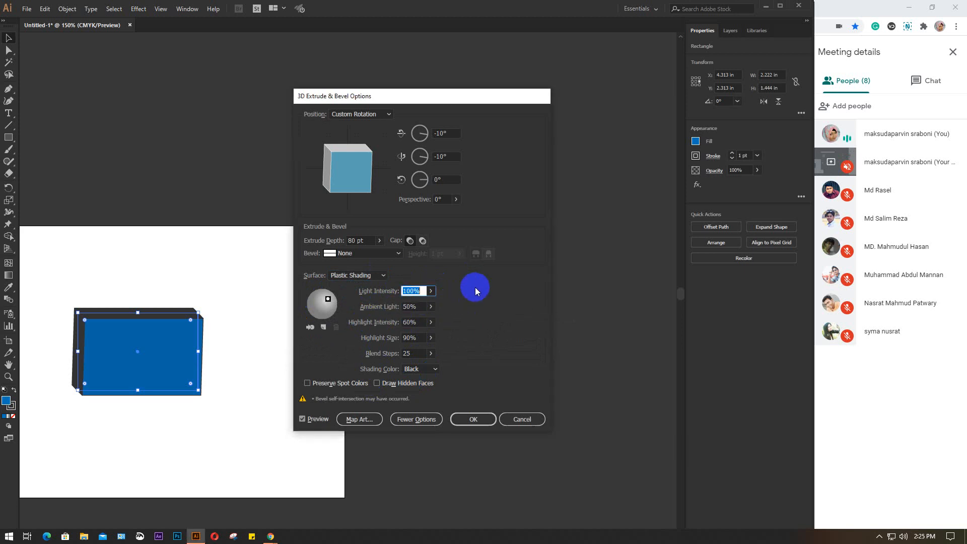
Step: Try the ambient light at 32%, 0% and higher values, and return it to 50%
left_click(430, 306)
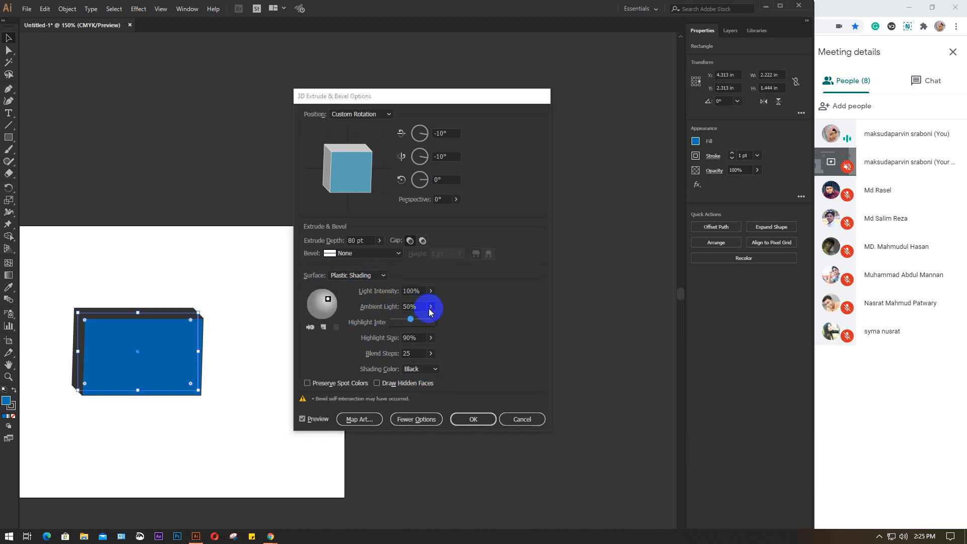
mouse_move(419, 322)
left_mouse_down()
mouse_move(447, 315)
mouse_move(404, 322)
left_mouse_up()
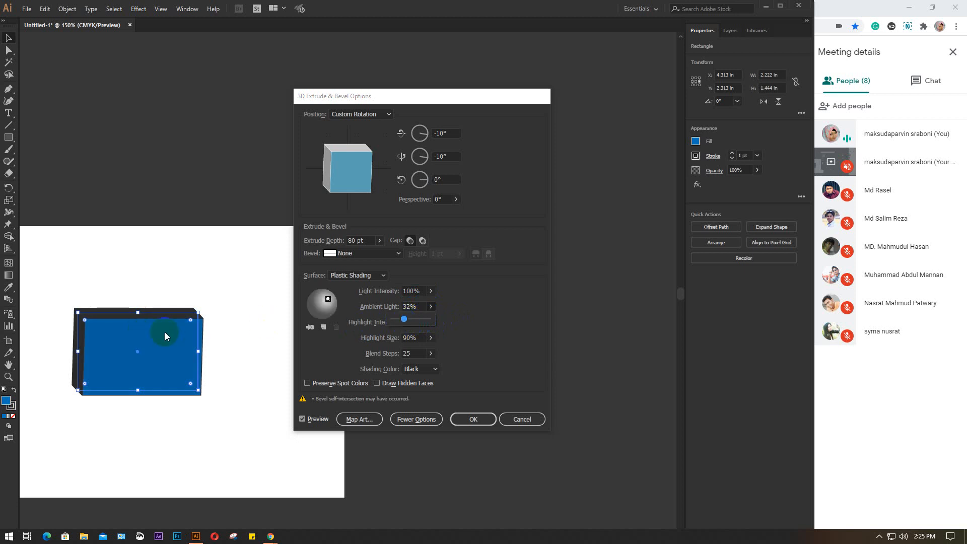
left_click(384, 328)
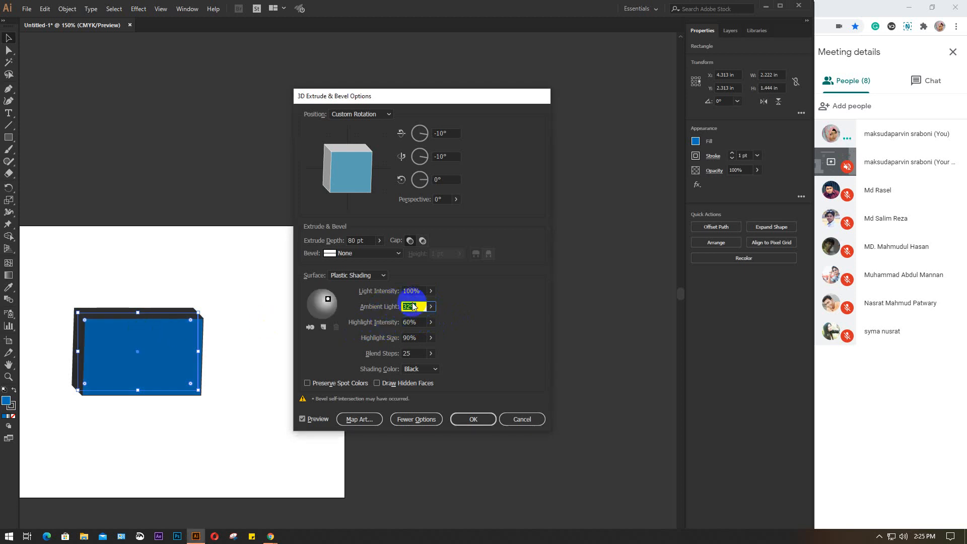
left_click(430, 306)
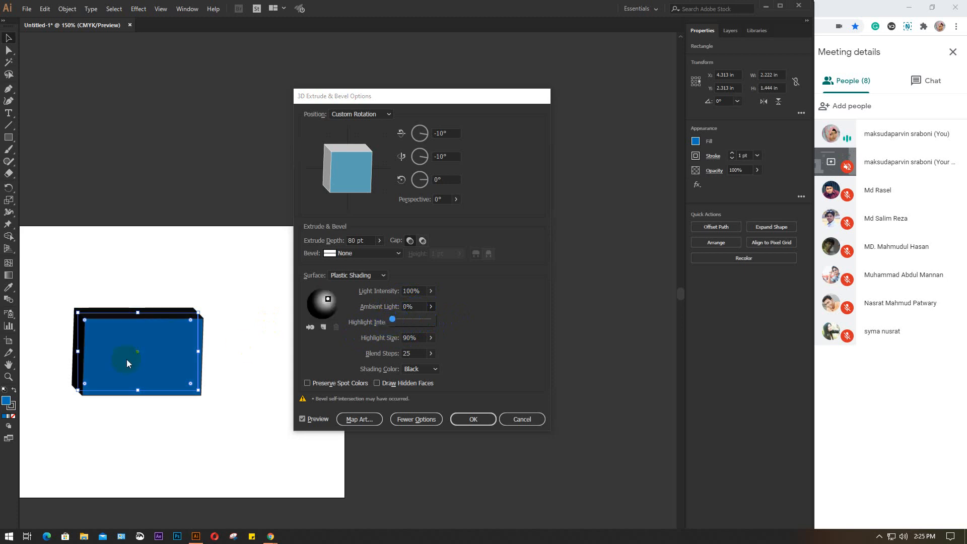
left_click_drag(395, 325, 473, 322)
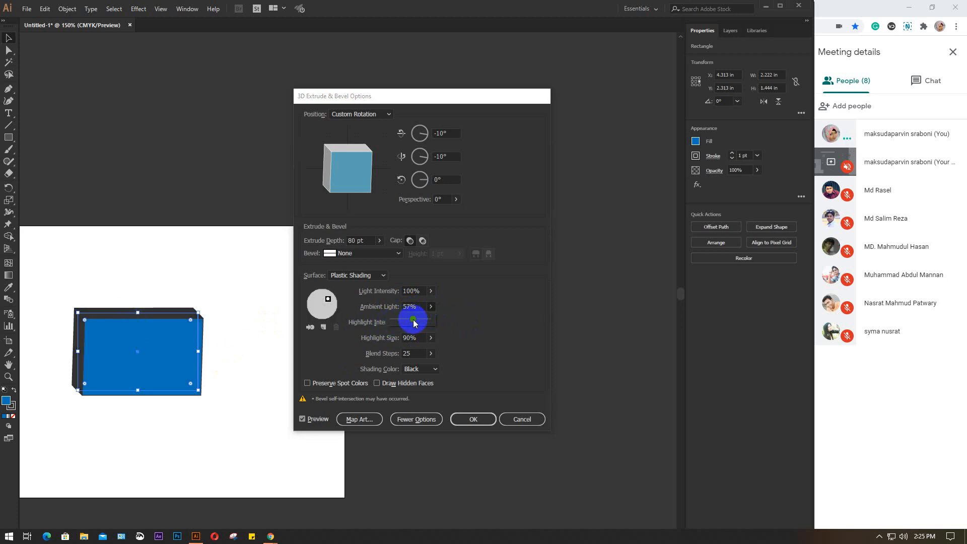
left_click_drag(414, 323, 410, 323)
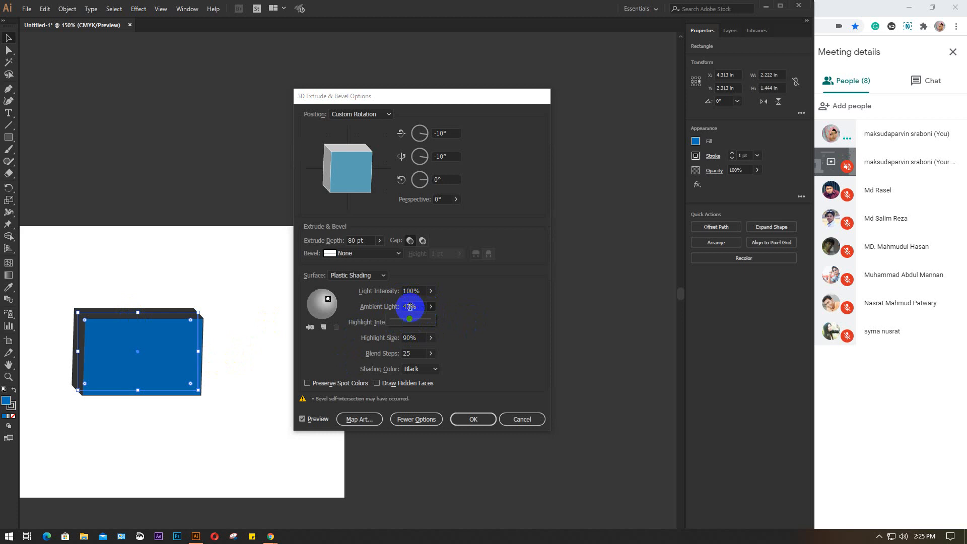
left_click(410, 306)
key("Up")
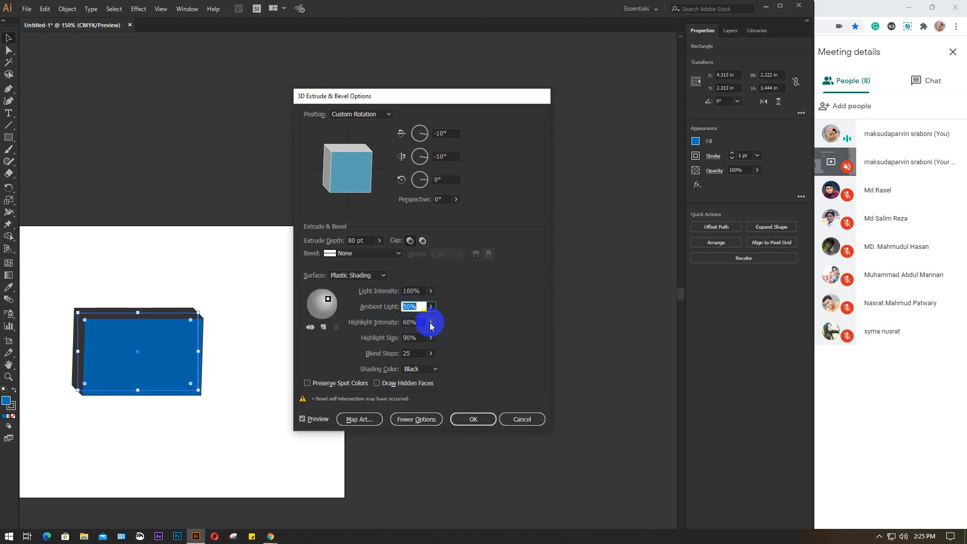
Step: Raise the plastic surface's highlight intensity to 100%
left_click(430, 323)
left_click_drag(416, 336, 447, 337)
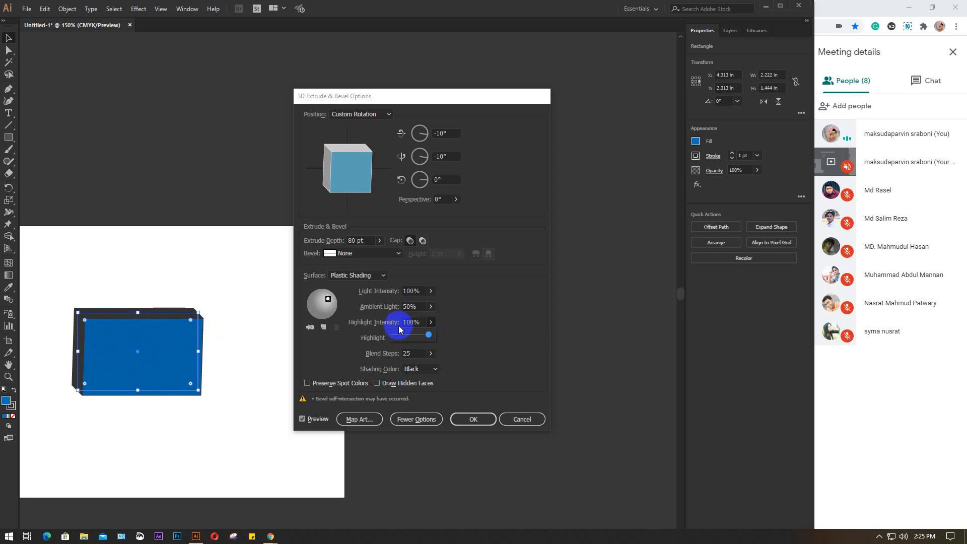
mouse_move(429, 334)
left_mouse_down()
mouse_move(383, 340)
mouse_move(454, 328)
mouse_move(443, 319)
mouse_move(428, 335)
left_mouse_up()
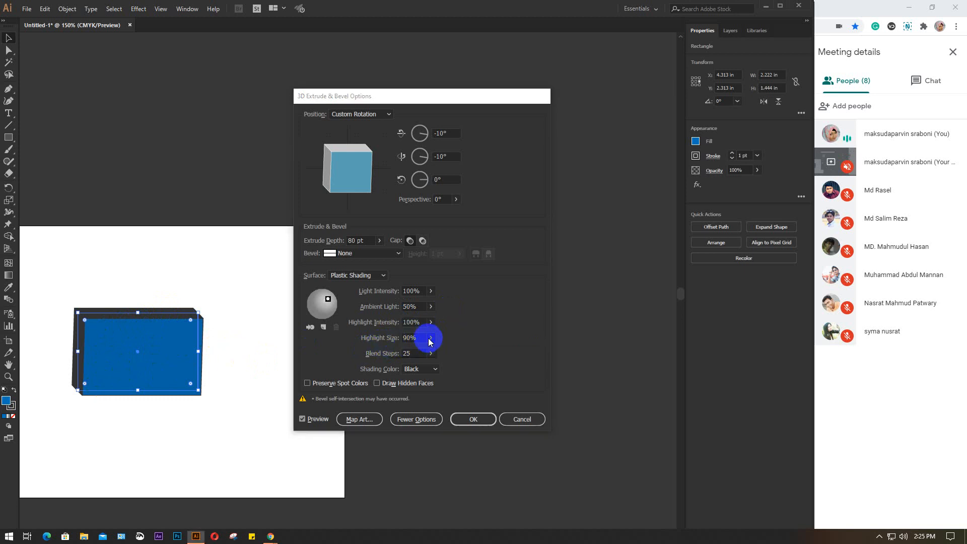
Step: Lower the highlight size to 0% and raise it to about 48%
left_click(431, 337)
left_click(328, 299)
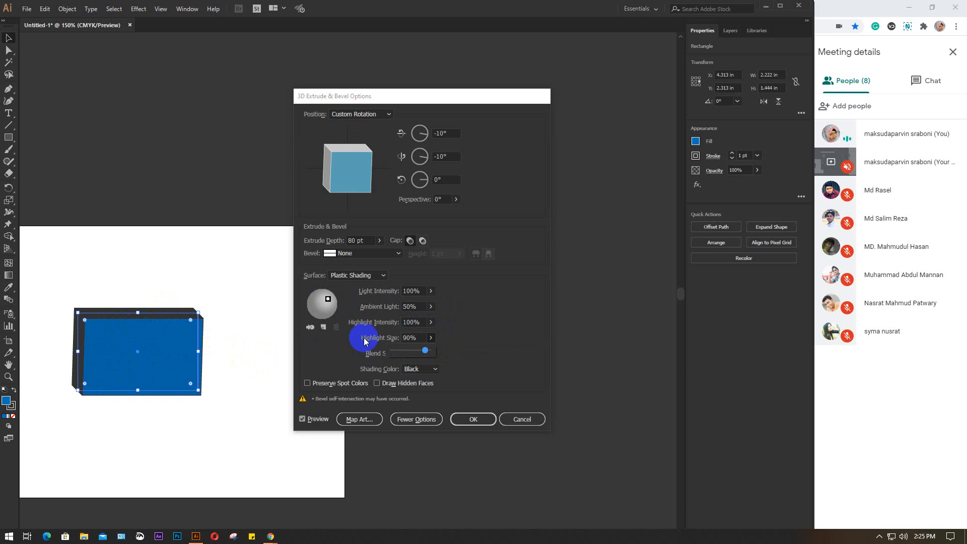
mouse_move(426, 349)
left_mouse_down()
mouse_move(439, 351)
mouse_move(388, 362)
mouse_move(346, 350)
mouse_move(166, 384)
left_mouse_up()
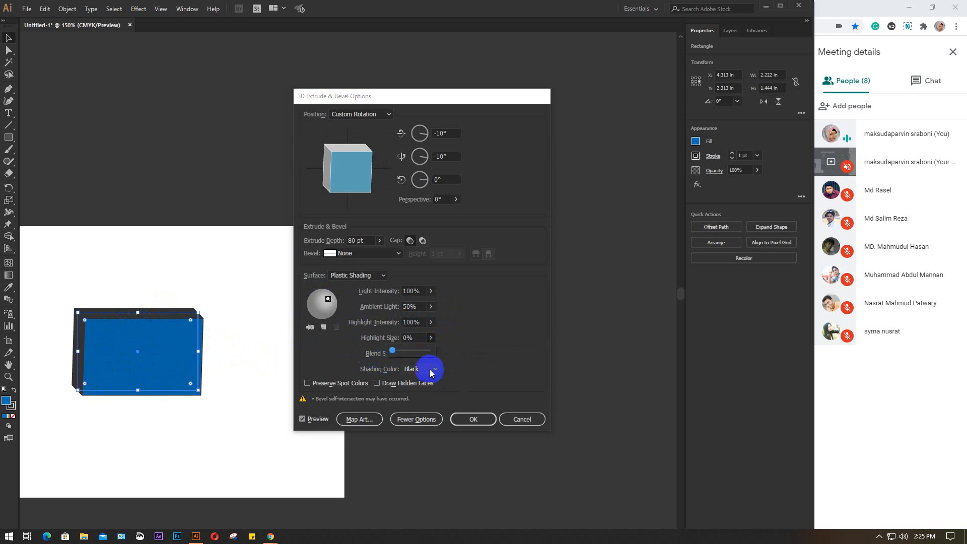
left_click_drag(393, 350, 411, 348)
left_click(460, 338)
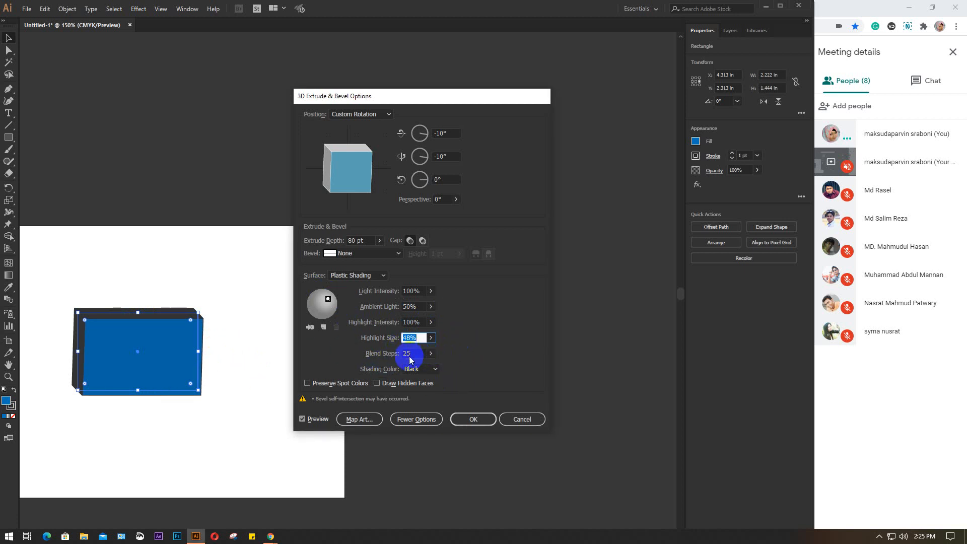
Step: Raise the surface shading's blend steps to 256
left_click(417, 354)
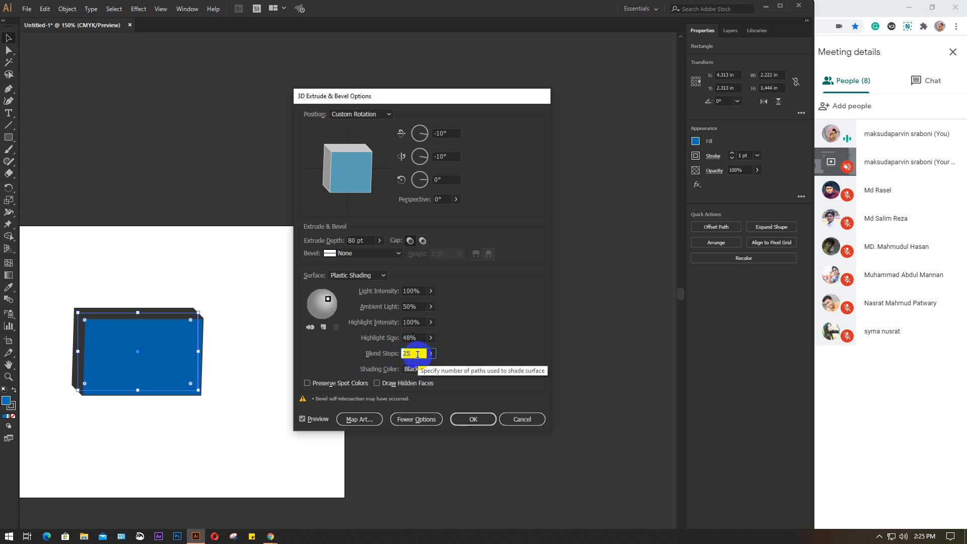
left_click(332, 301)
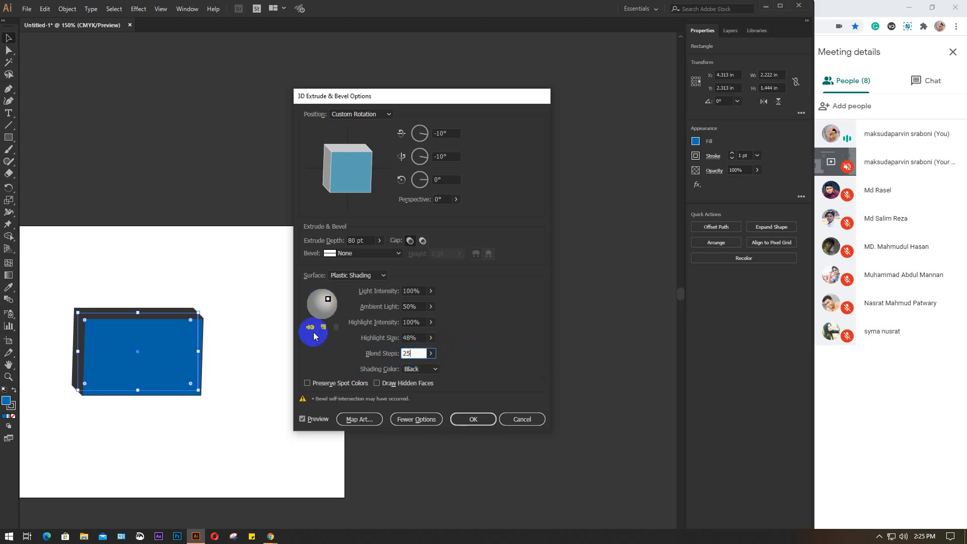
left_click(431, 353)
left_click_drag(408, 369, 449, 369)
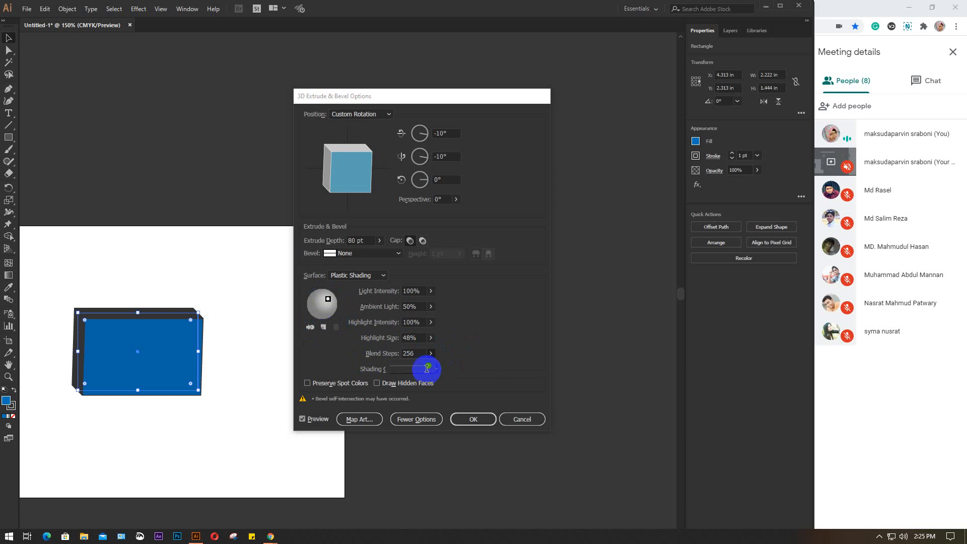
Step: Lower the surface shading's blend steps to 82 and choose a custom dark green (144224) shading color
mouse_move(429, 363)
left_mouse_down()
mouse_move(393, 370)
mouse_move(411, 368)
left_mouse_up()
left_click(436, 369)
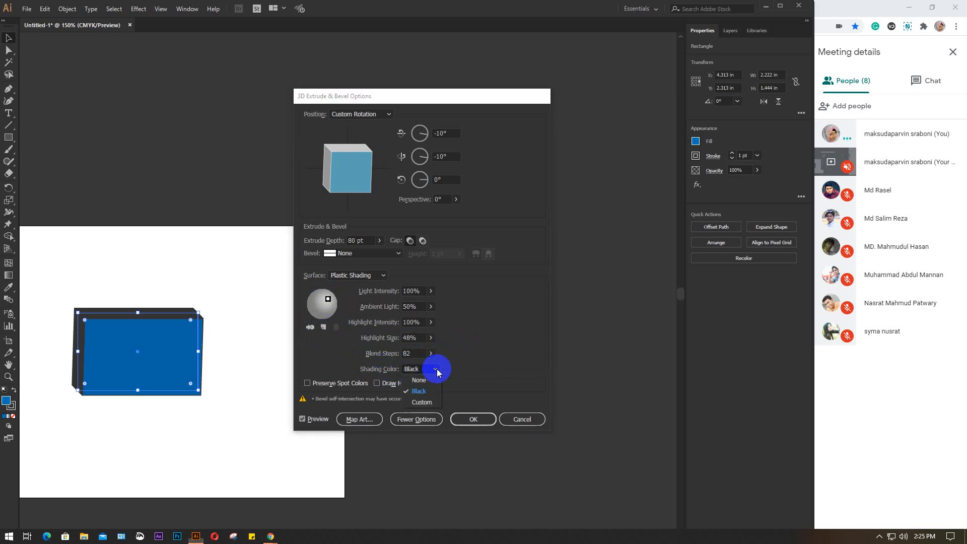
left_click(425, 402)
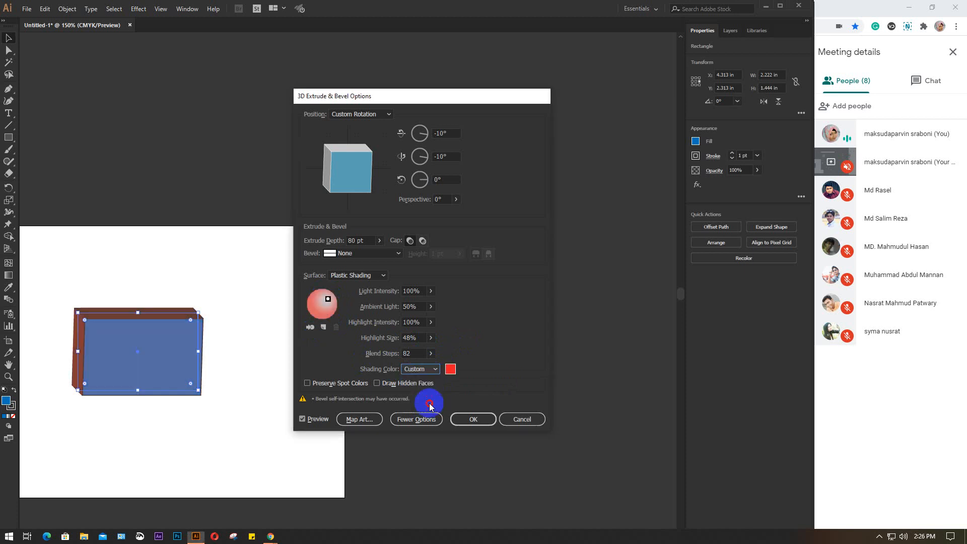
left_click(450, 369)
left_click(542, 329)
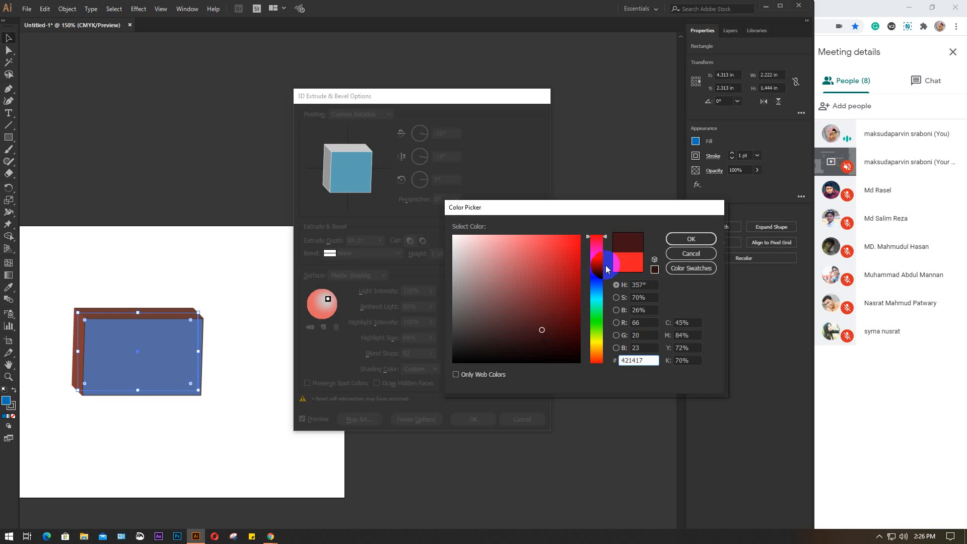
left_click(592, 250)
left_click(599, 312)
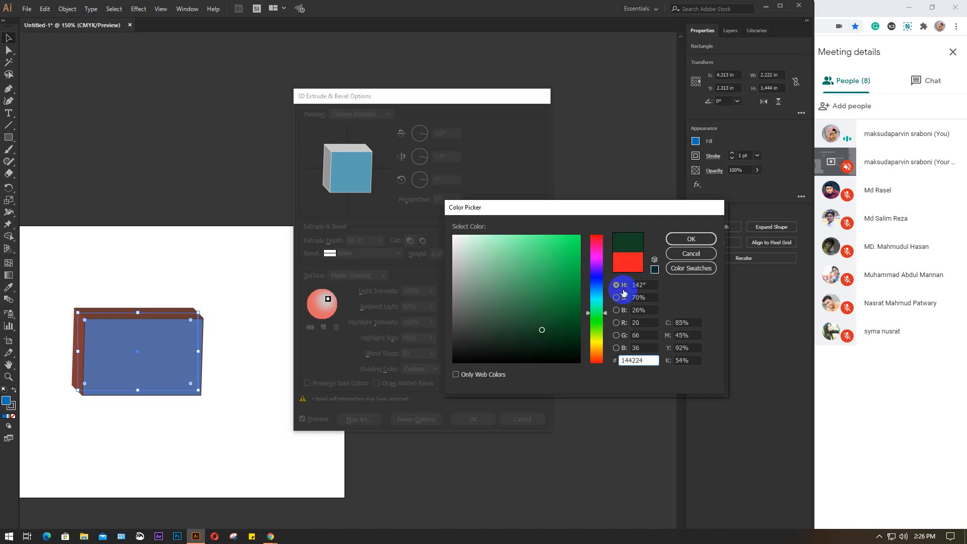
left_click(673, 242)
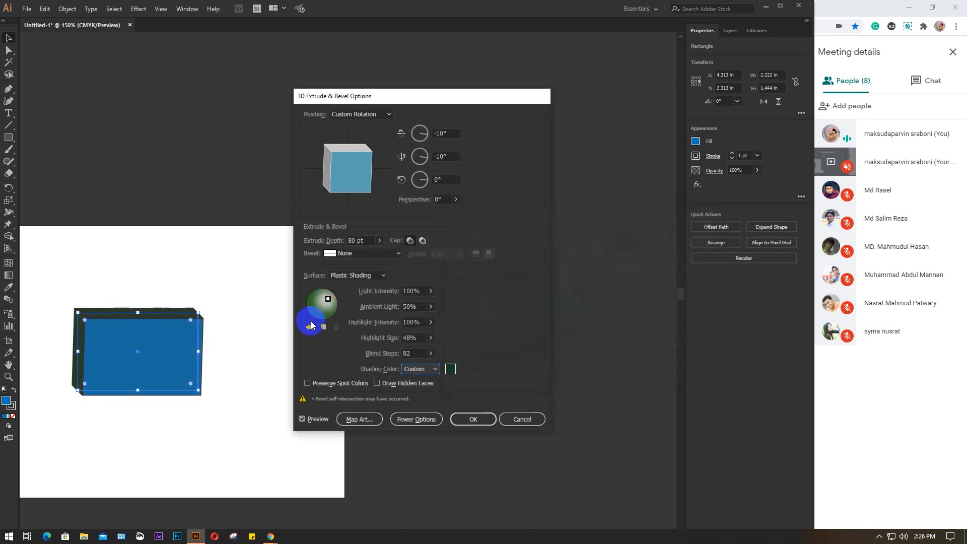
Step: Switch the shading color back to black and apply the 3D Extrude & Bevel effect to the rectangle
left_click(436, 368)
left_click(418, 391)
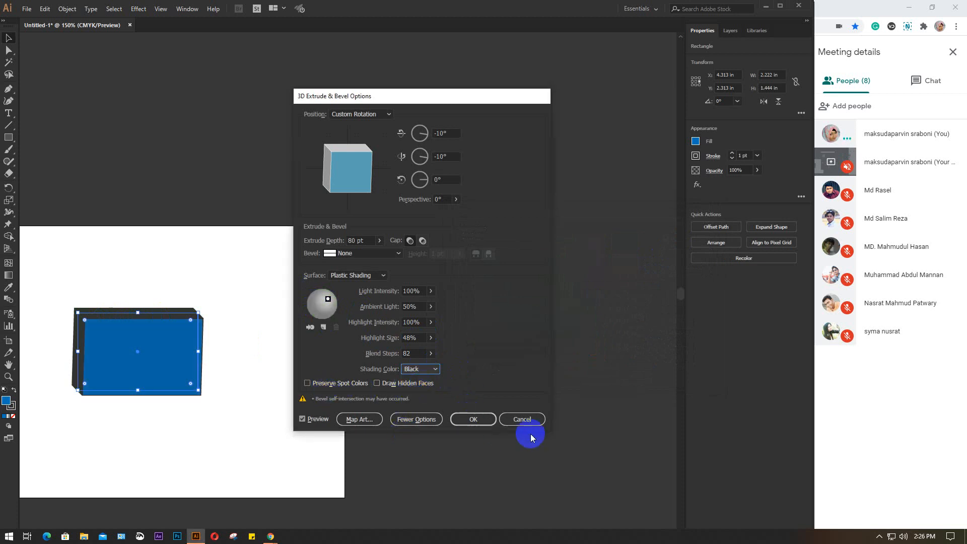
left_click(482, 419)
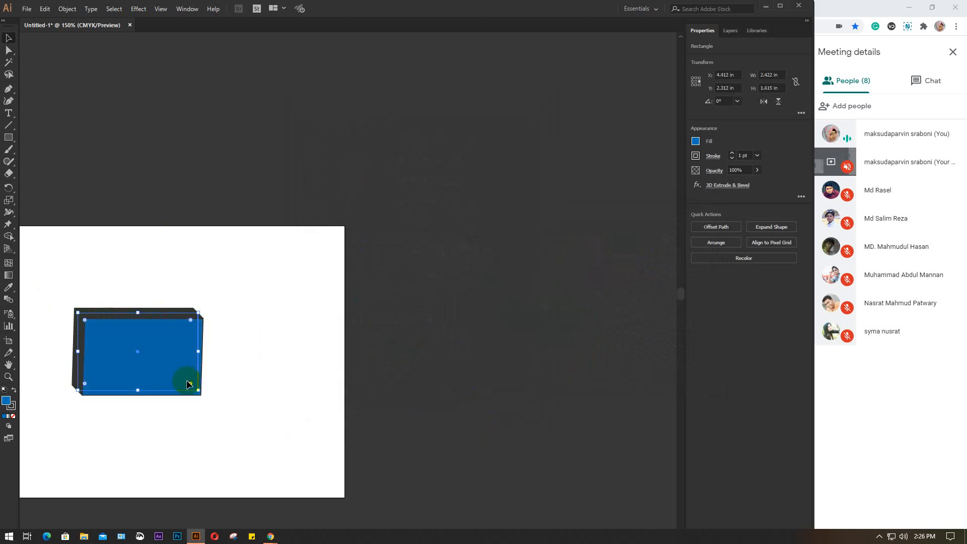
Step: Delete the extruded blue rectangle from the artboard
left_click(313, 308)
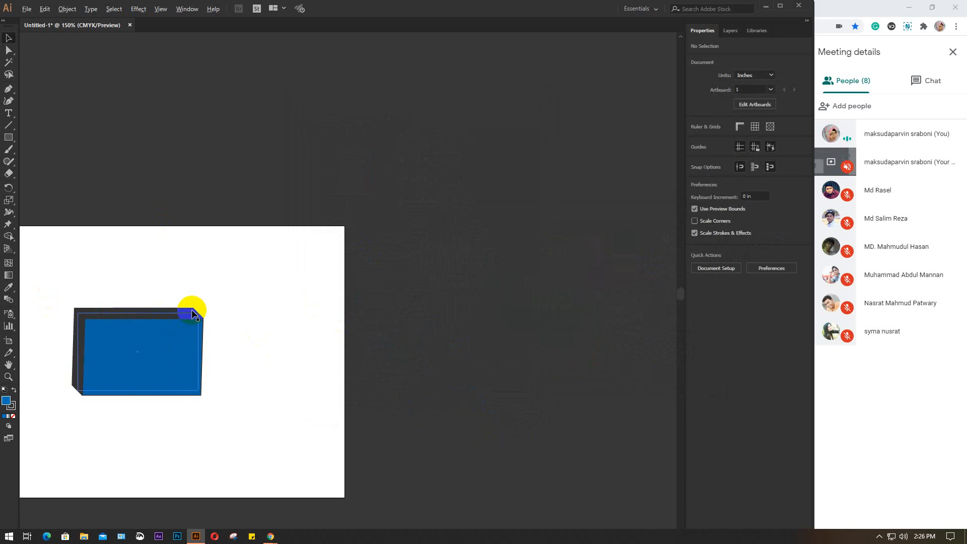
scroll(192, 310, "up", 2)
left_click_drag(236, 382, 439, 239)
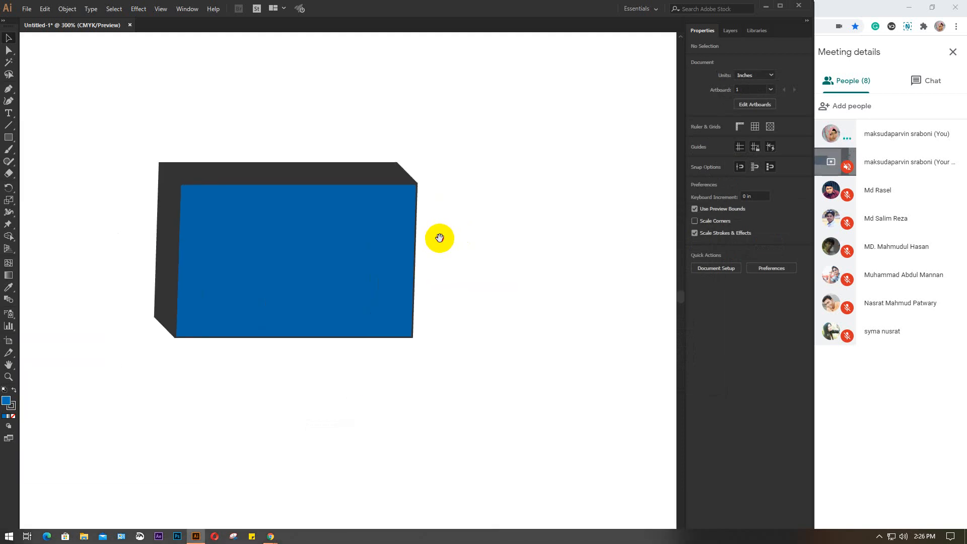
left_click(351, 244)
key("Delete")
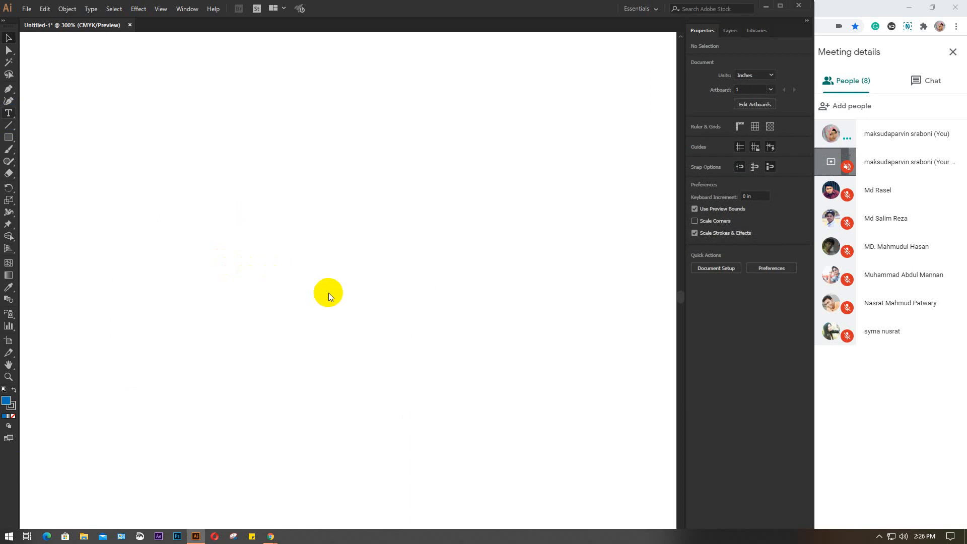
Step: Place a "Lorem ipsum" point text, enlarge it to about 4.9 in wide and move it to the middle of the artboard
scroll(327, 292, "down", 2)
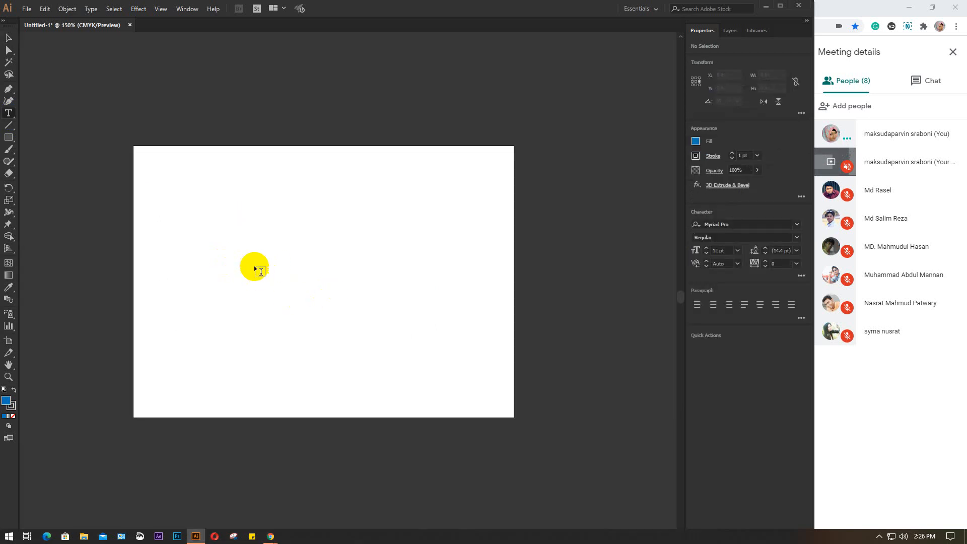
left_click(223, 246)
left_click(9, 38)
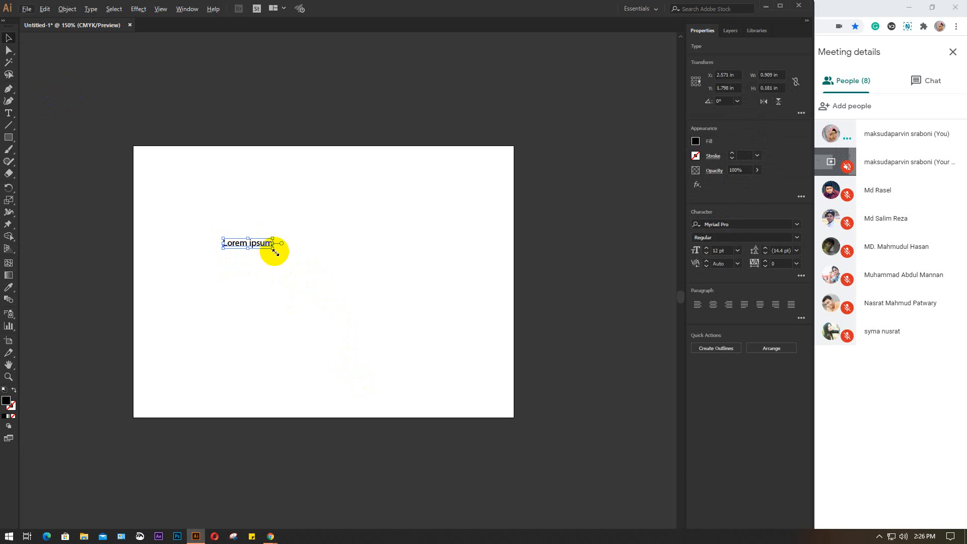
left_click_drag(276, 251, 379, 328)
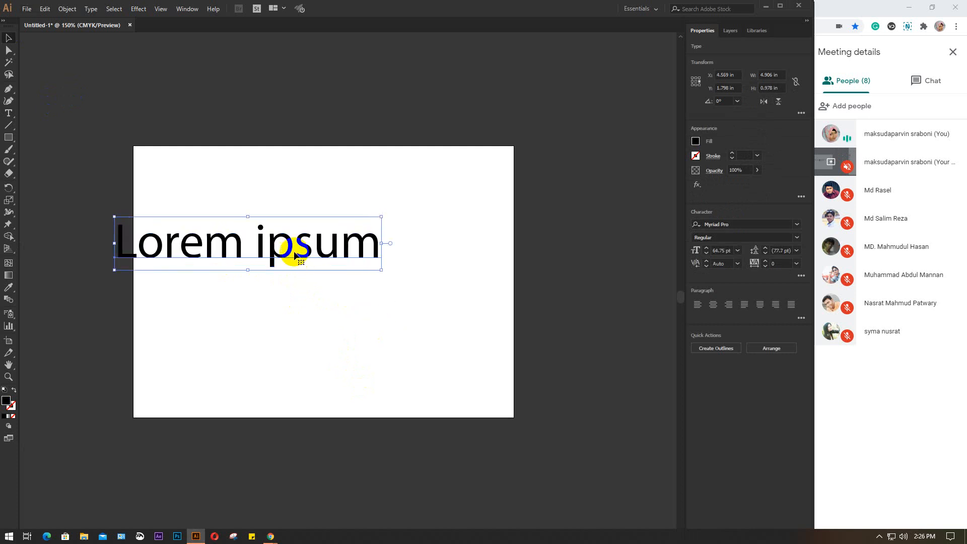
left_click_drag(272, 255, 335, 275)
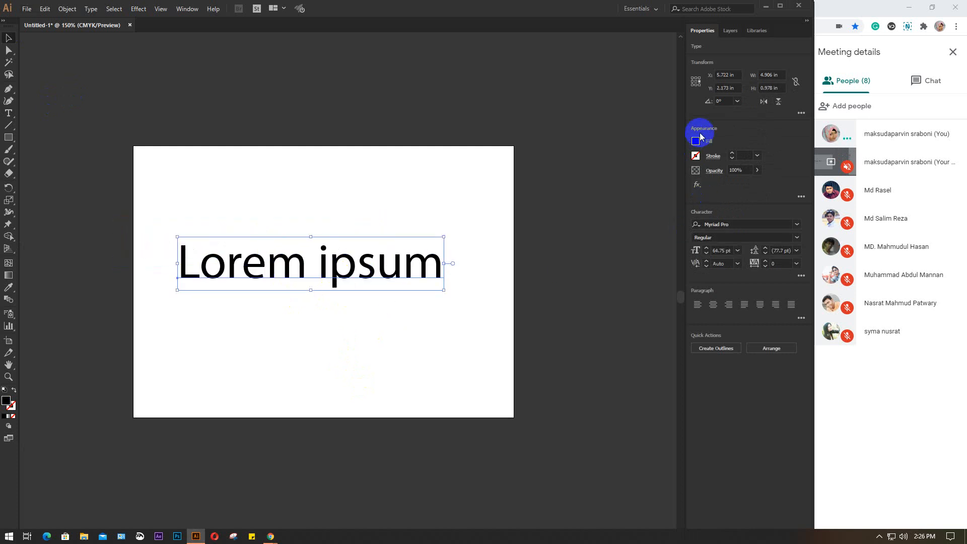
Step: Try an orange fill on the "Lorem ipsum" text, and set its fill to the pinkish-red swatch
left_click(696, 141)
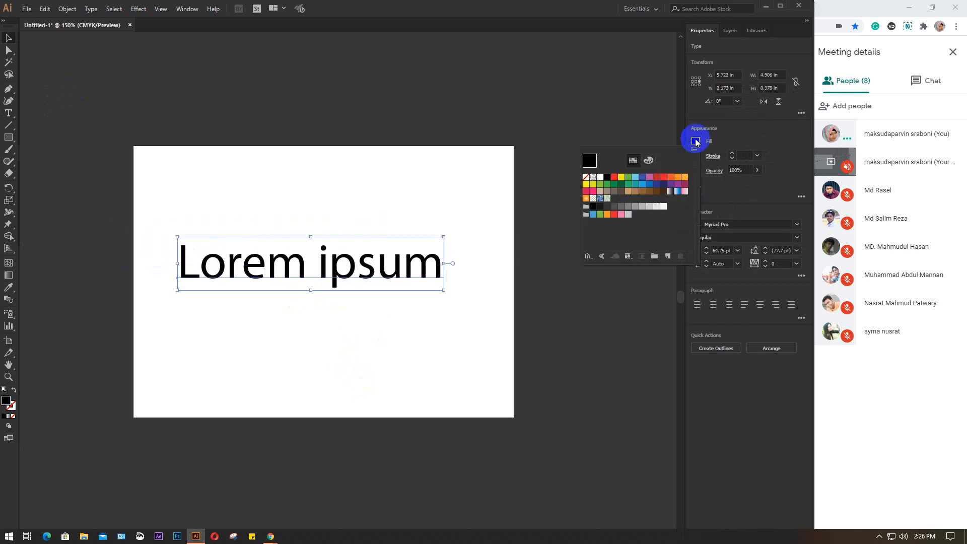
left_click(677, 180)
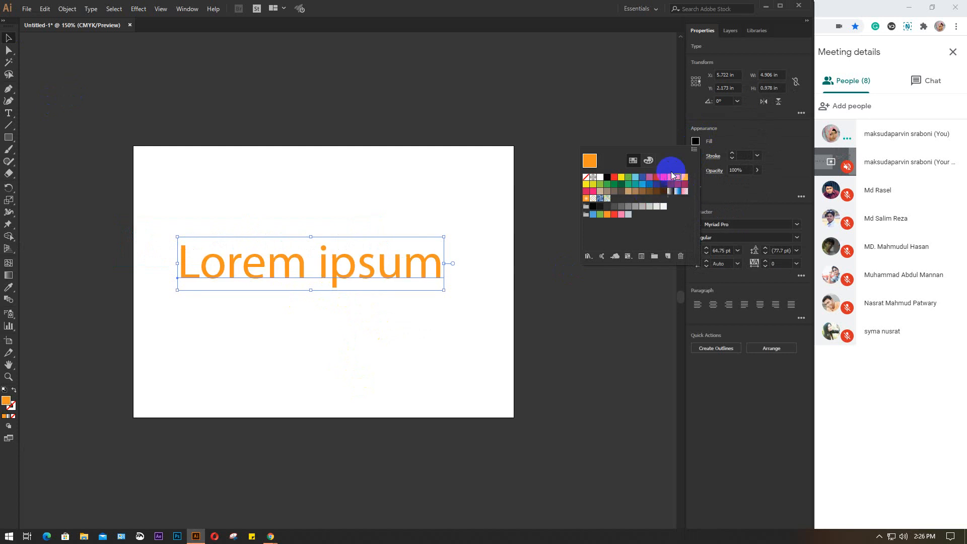
left_click(584, 191)
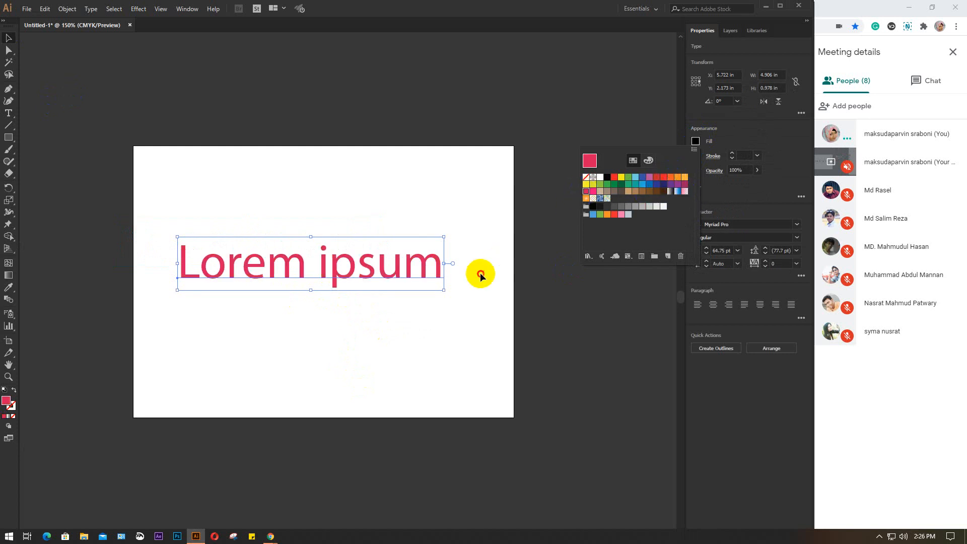
left_click(138, 9)
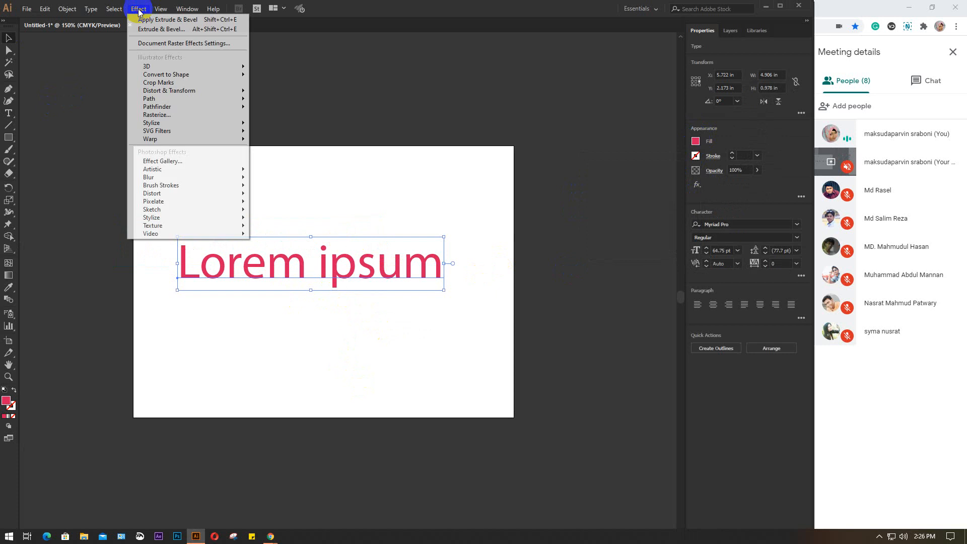
mouse_move(146, 66)
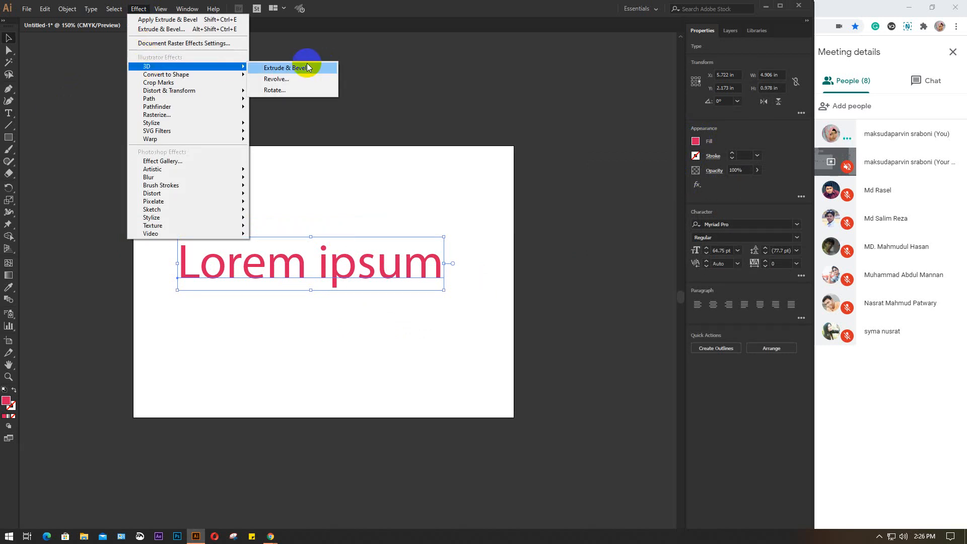
left_click(303, 71)
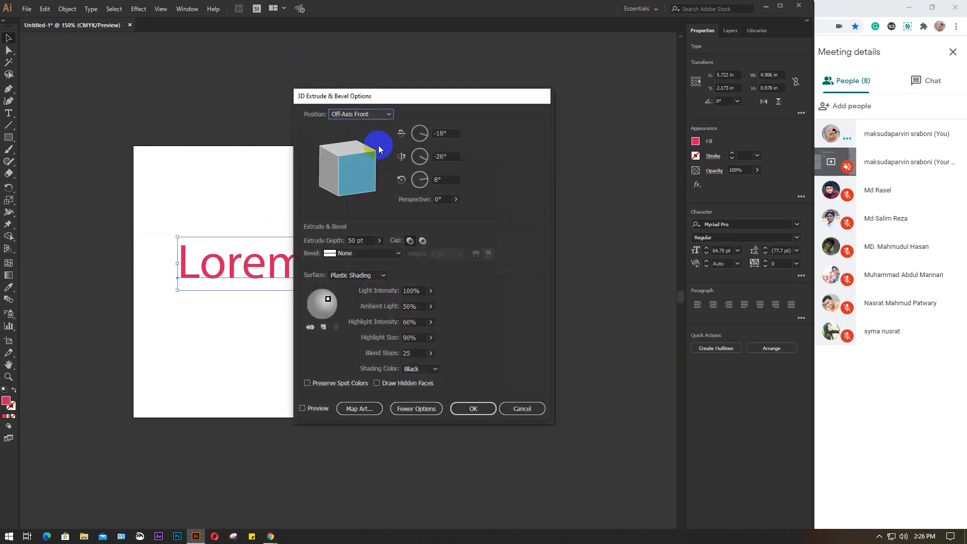
left_click_drag(416, 102, 616, 115)
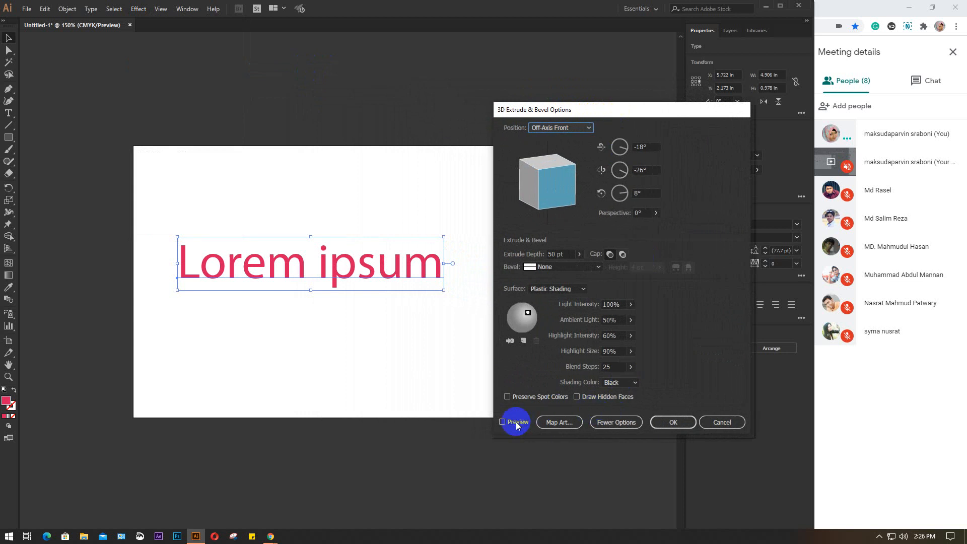
left_click(503, 422)
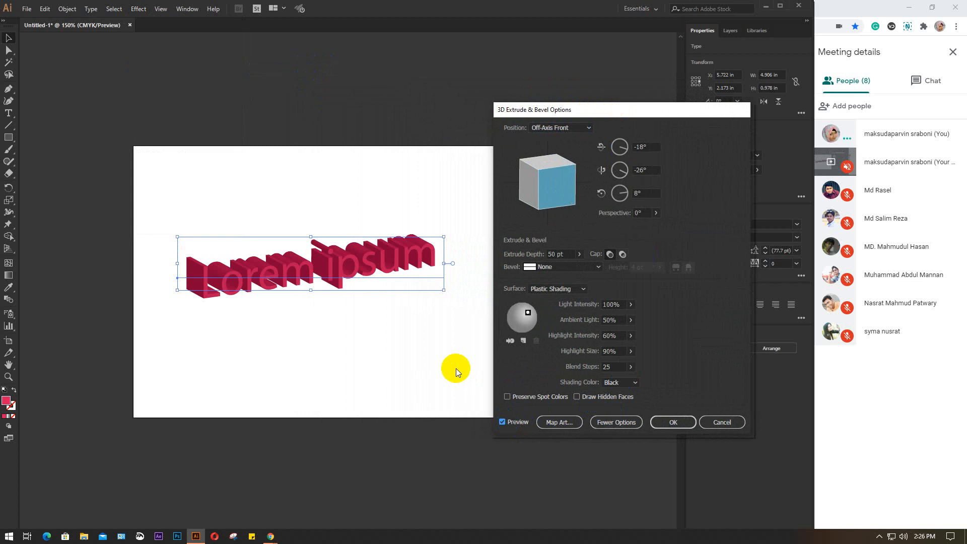
left_click(727, 422)
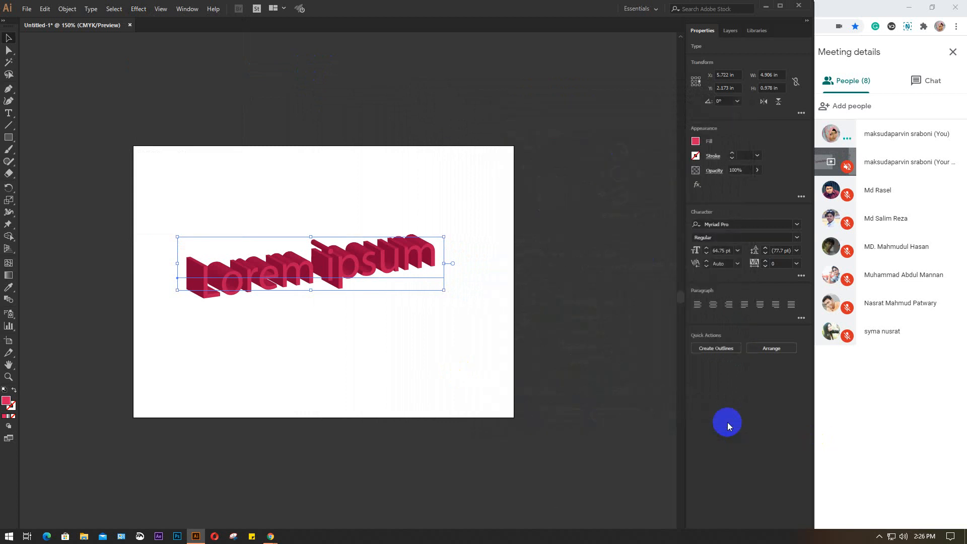
Step: Set the text's font style to Bold and delete the word "ipsum" from it
left_click(795, 238)
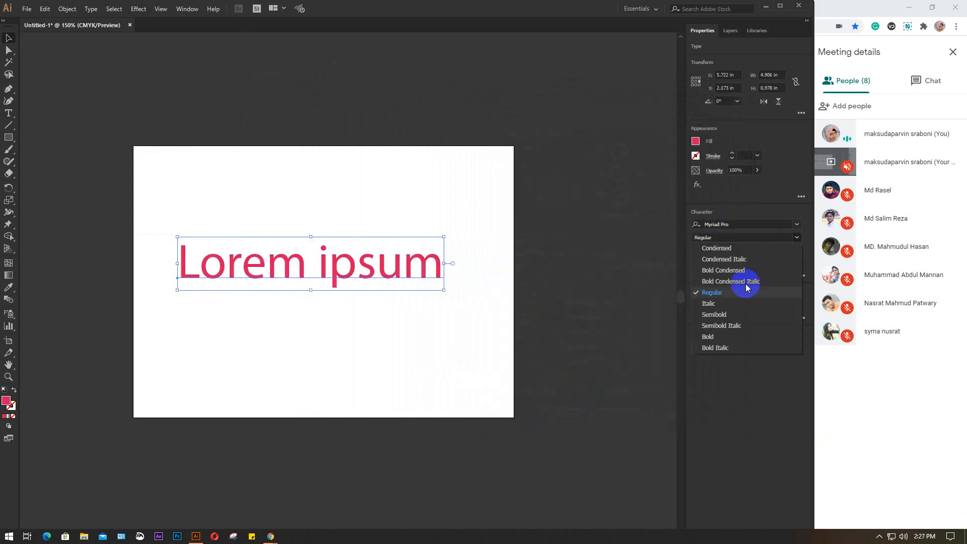
left_click(728, 336)
scroll(299, 250, "up", 1)
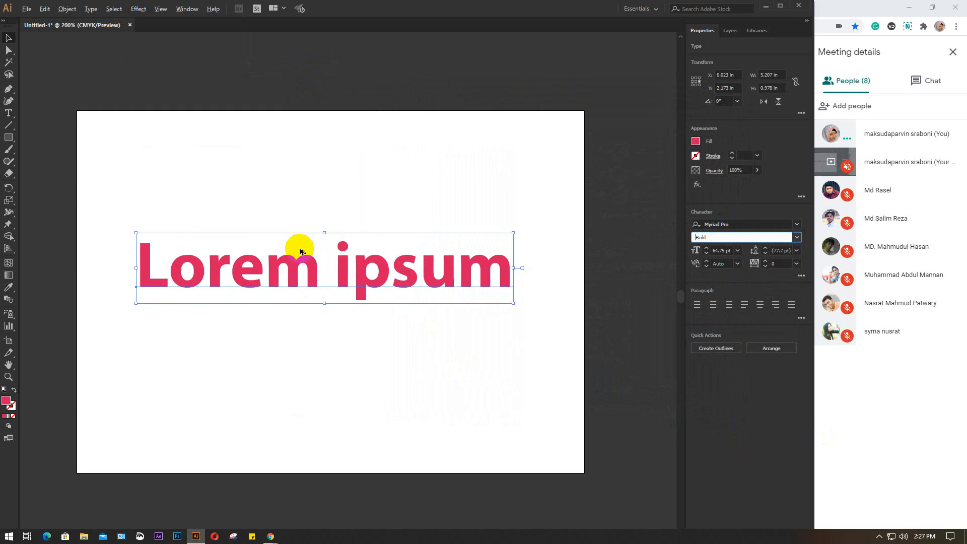
scroll(299, 250, "up", 1)
left_click(8, 113)
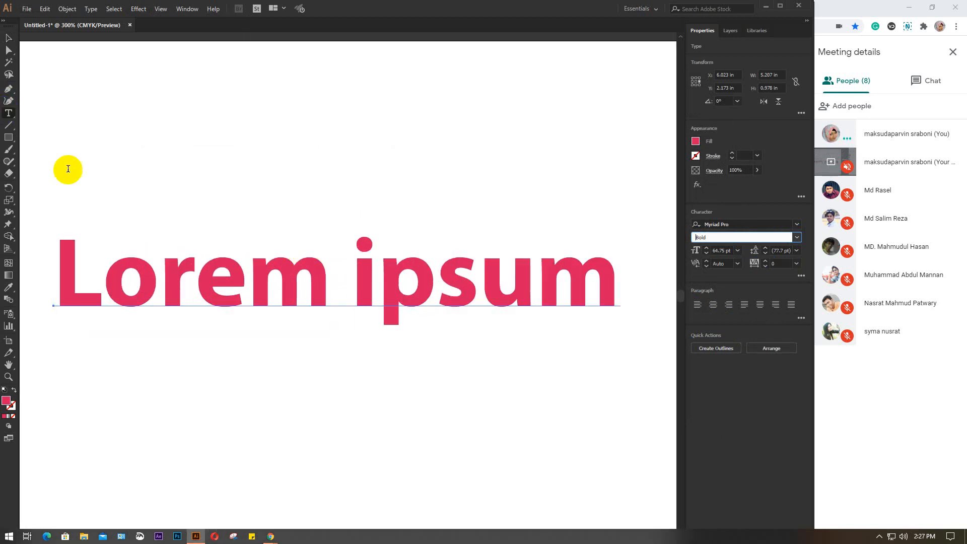
left_click_drag(327, 276, 666, 276)
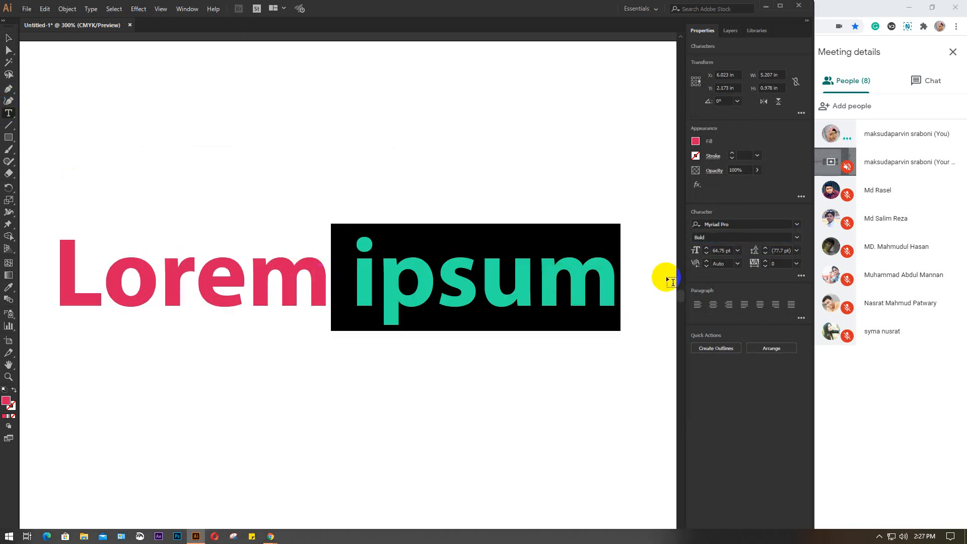
key("BackSpace")
left_click(9, 37)
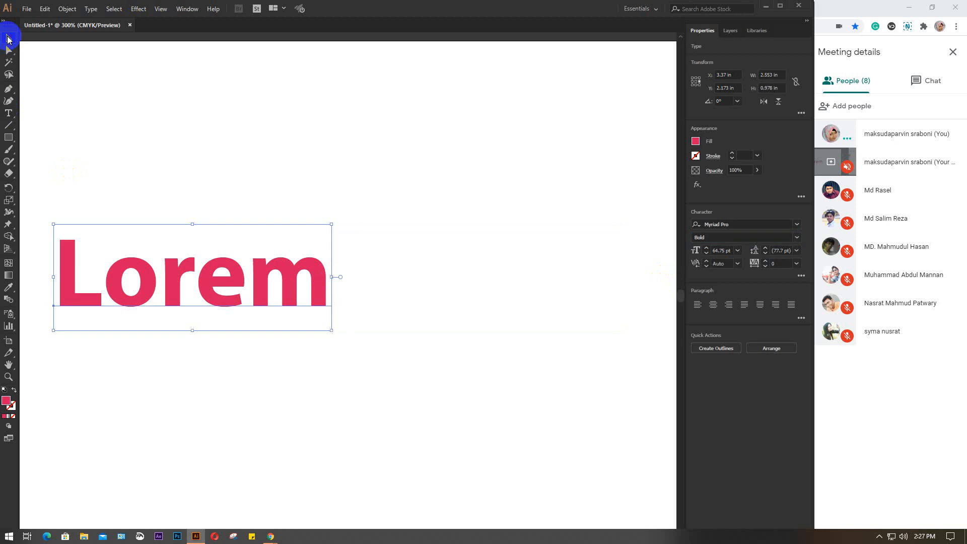
Step: Start a 3D Extrude & Bevel effect on the "Lorem" text with the preview enabled
left_click(138, 8)
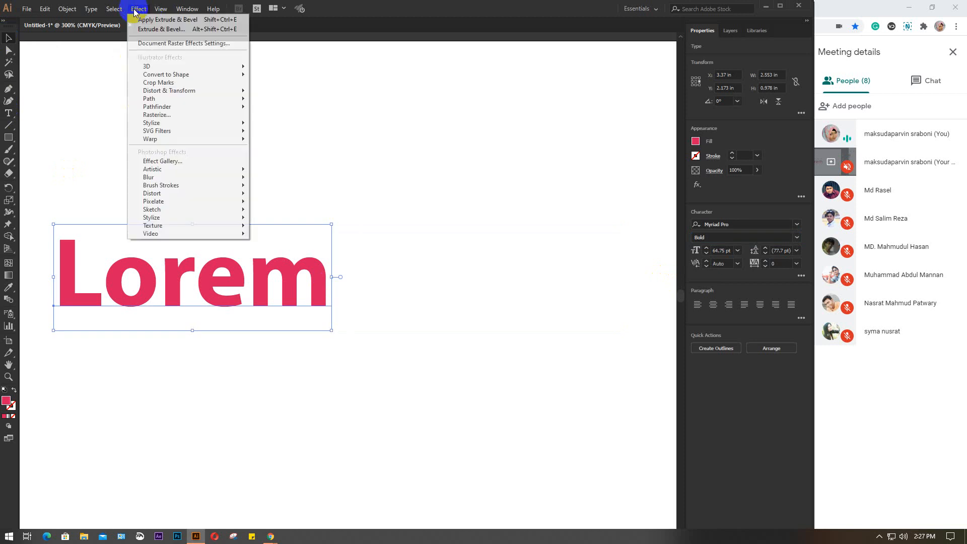
left_click(154, 67)
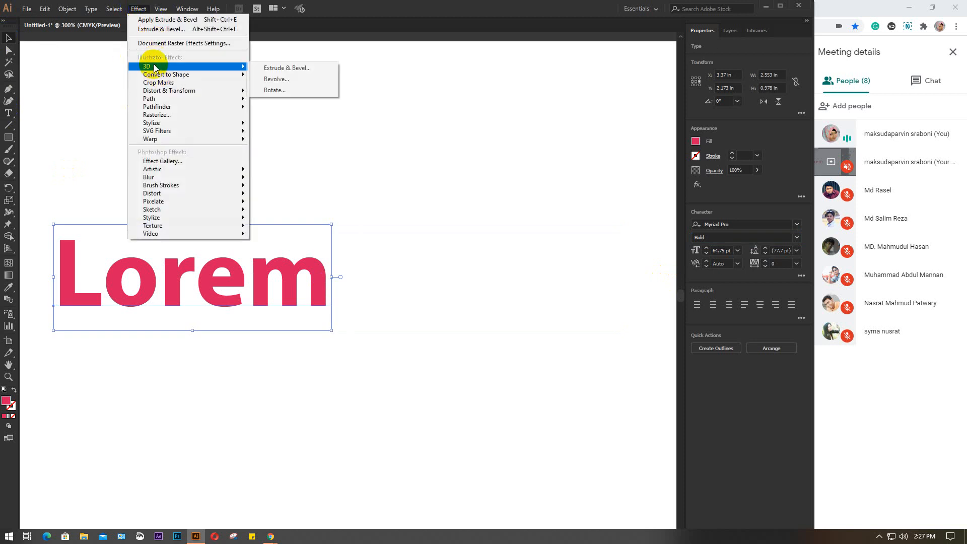
left_click(274, 68)
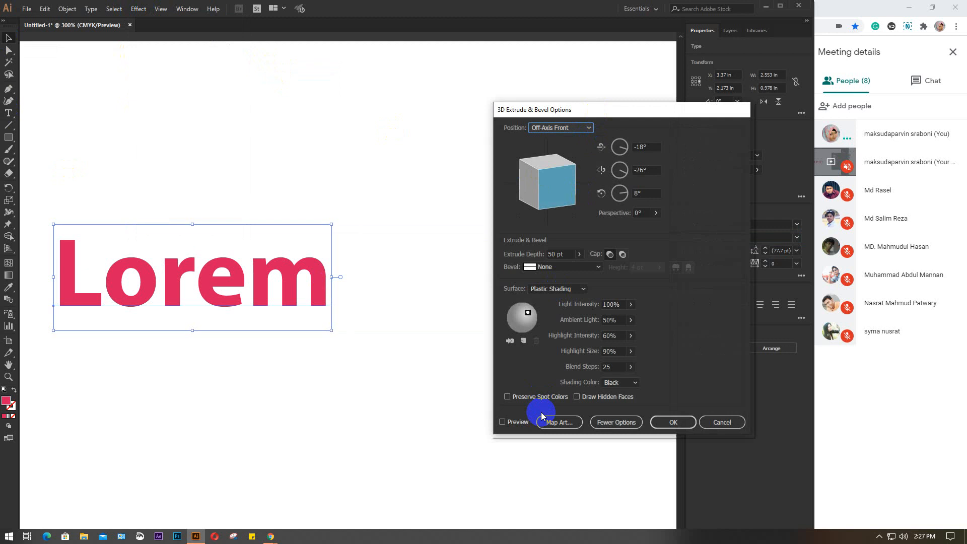
left_click(504, 420)
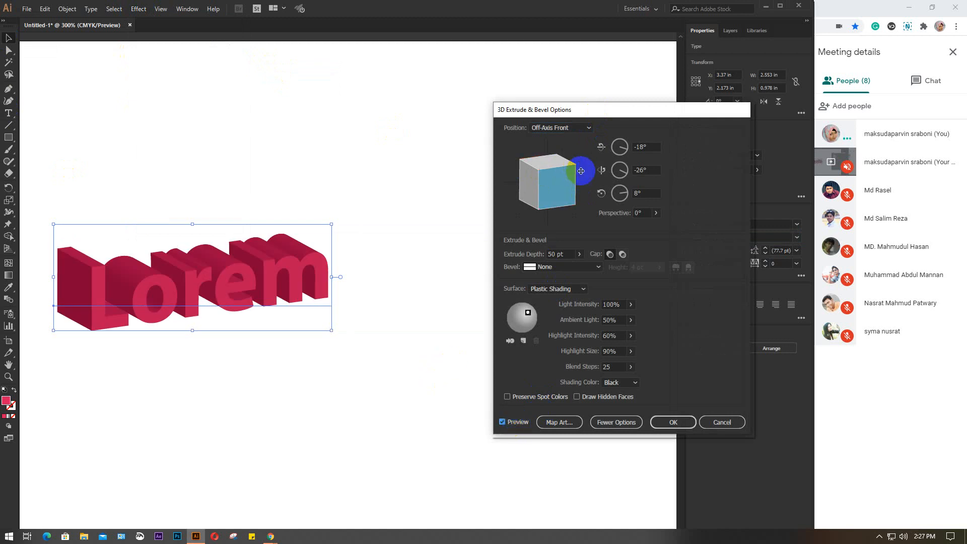
Step: Set the 3D rotation of the "Lorem" text to -5° around X, 5° around Y and 0° around Z
left_click_drag(569, 181, 556, 219)
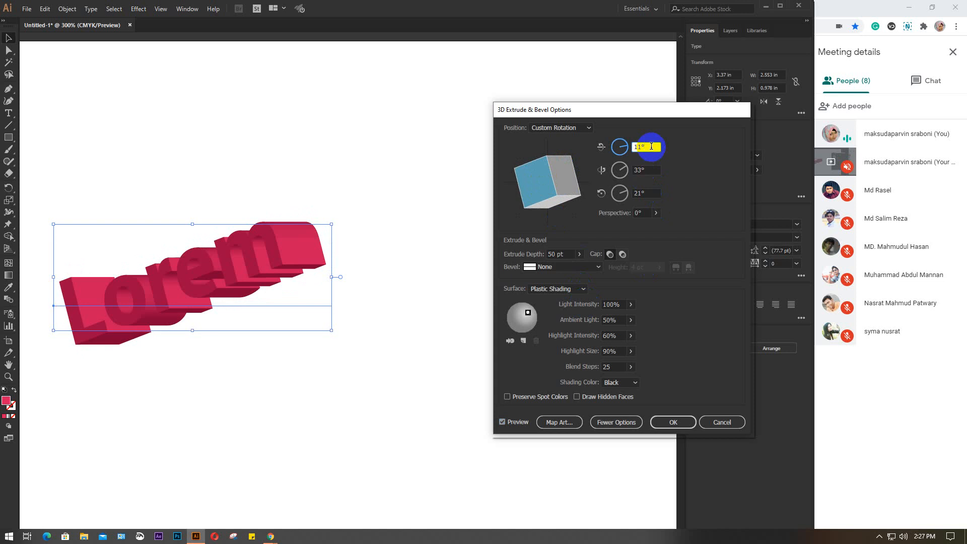
left_click_drag(651, 146, 628, 151)
type("5")
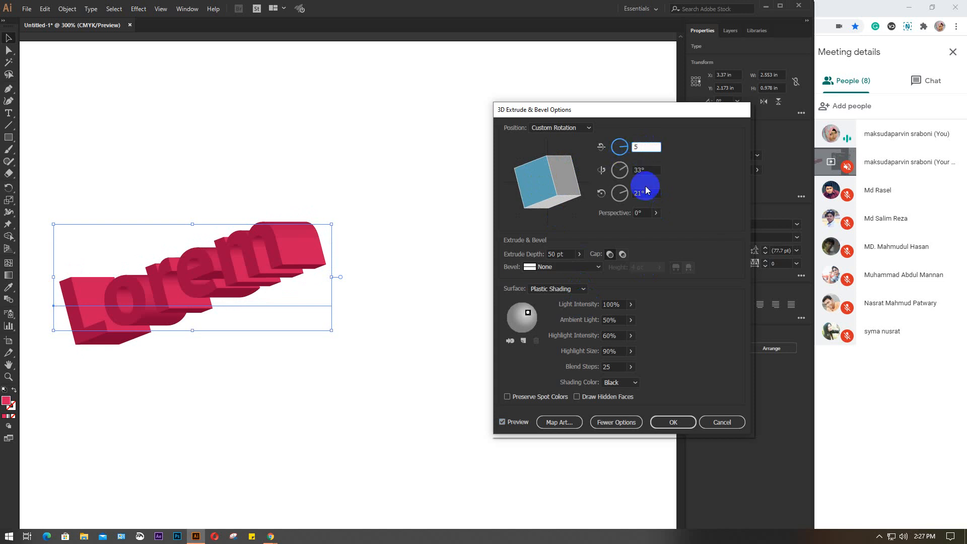
key("Tab")
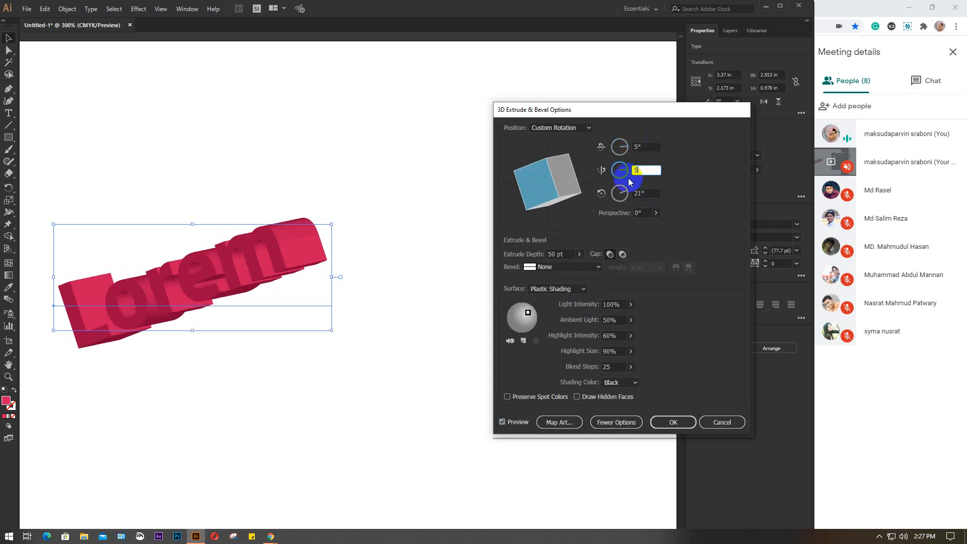
type("5")
key("Tab")
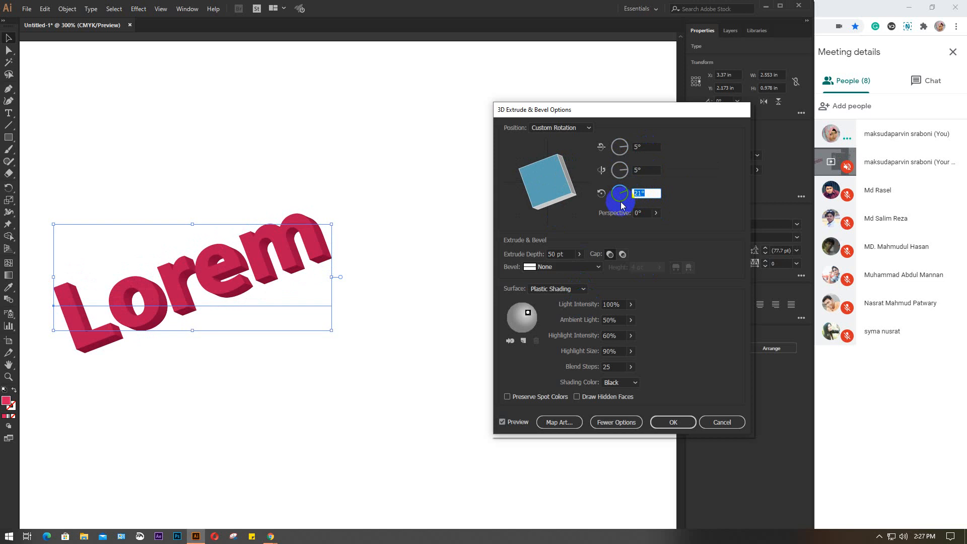
type("0")
left_click(656, 147)
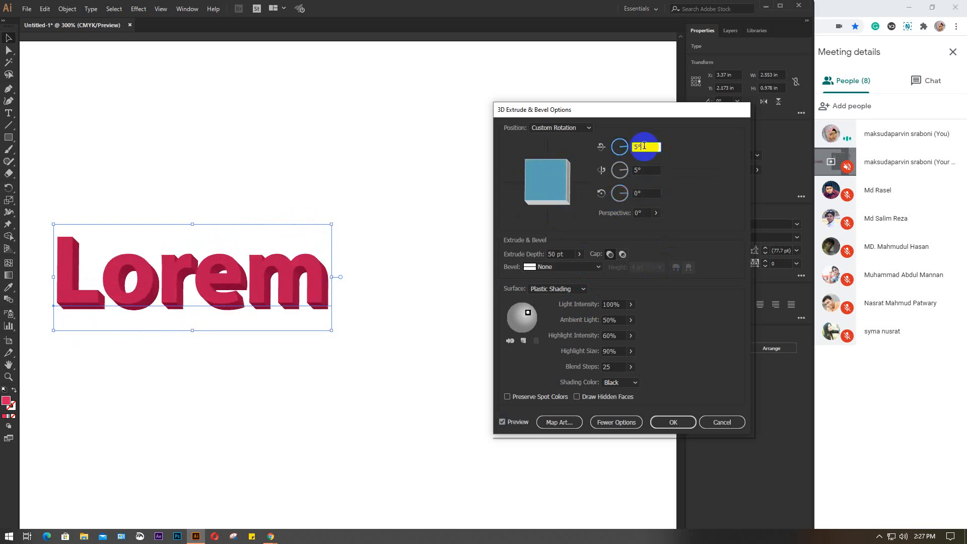
type("-")
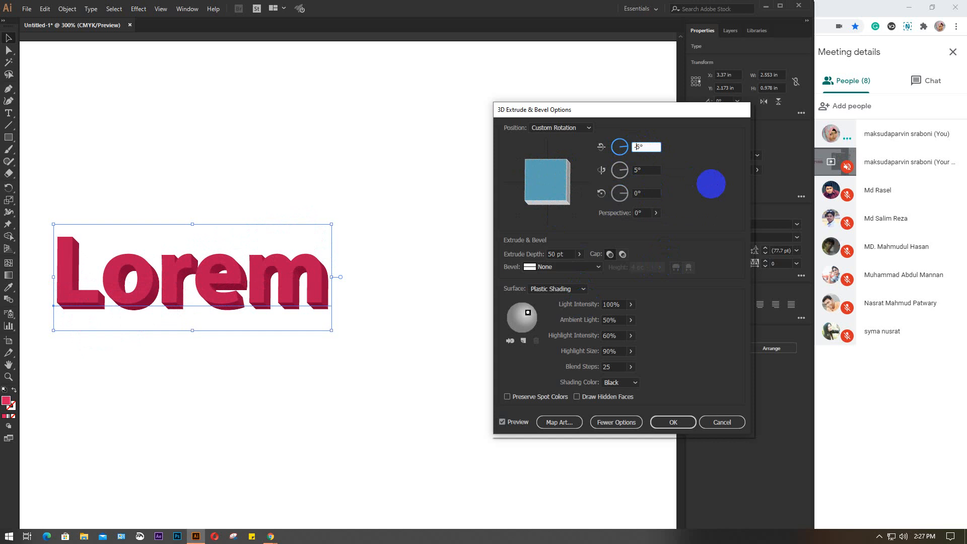
left_click(645, 192)
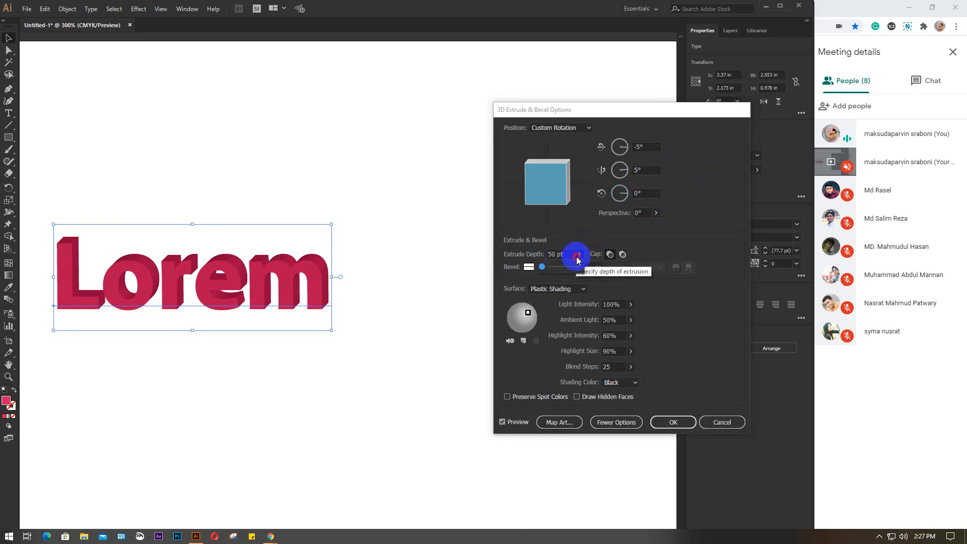
Step: Set the extrude depth of the text to 65 pt and leave the bevel at None
left_click(557, 254)
type("65")
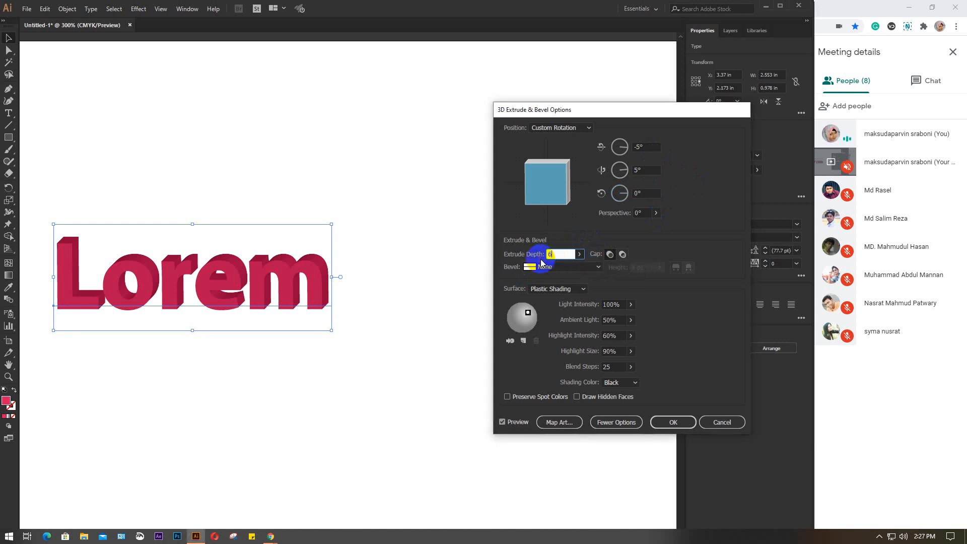
left_click(584, 267)
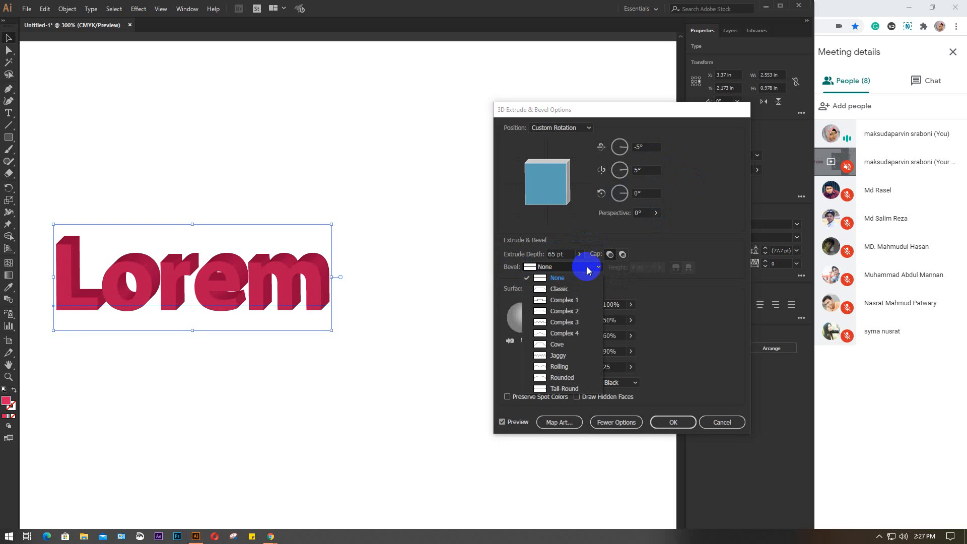
left_click(586, 269)
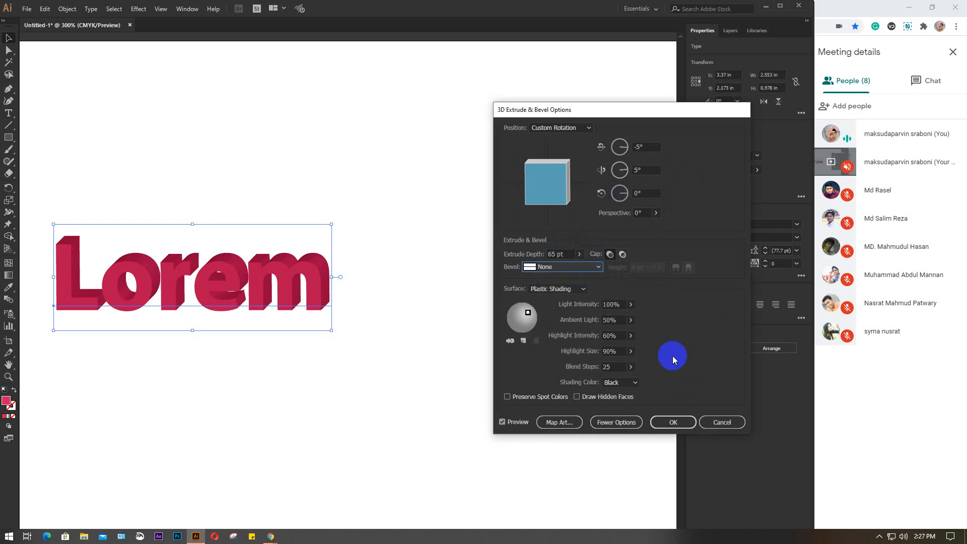
Step: Try the ambient light at 100% and 0%, and set it to 50%
left_click(629, 322)
left_click_drag(621, 330, 649, 337)
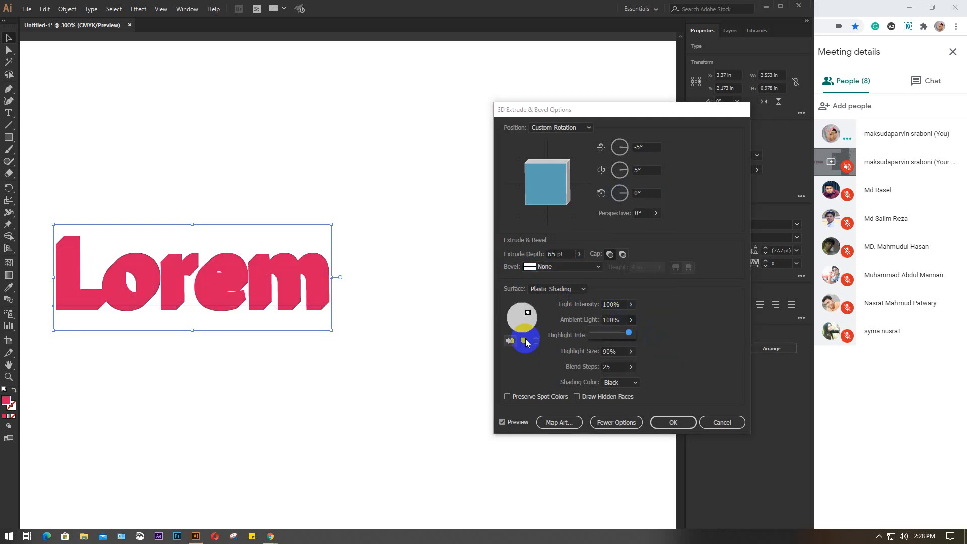
left_click_drag(619, 335, 567, 334)
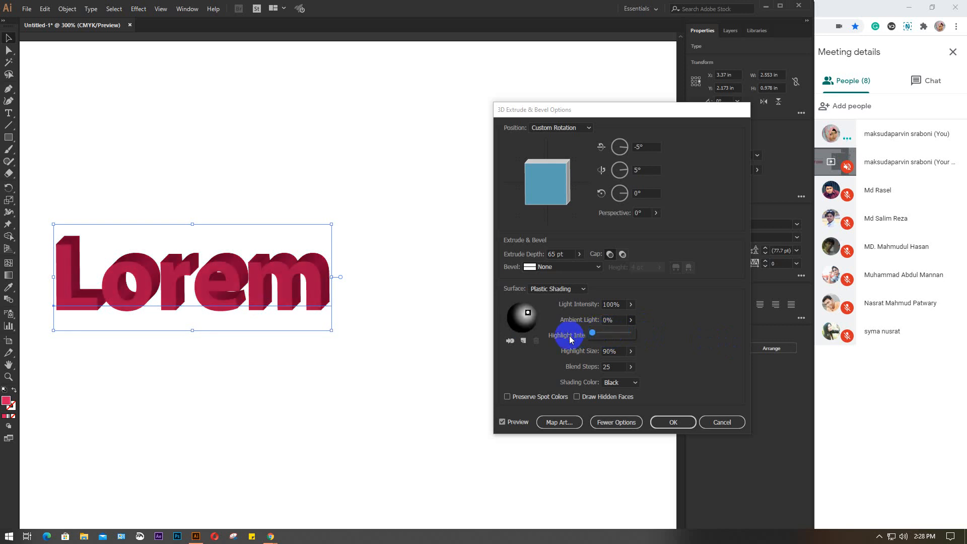
left_click(603, 333)
left_click(623, 323)
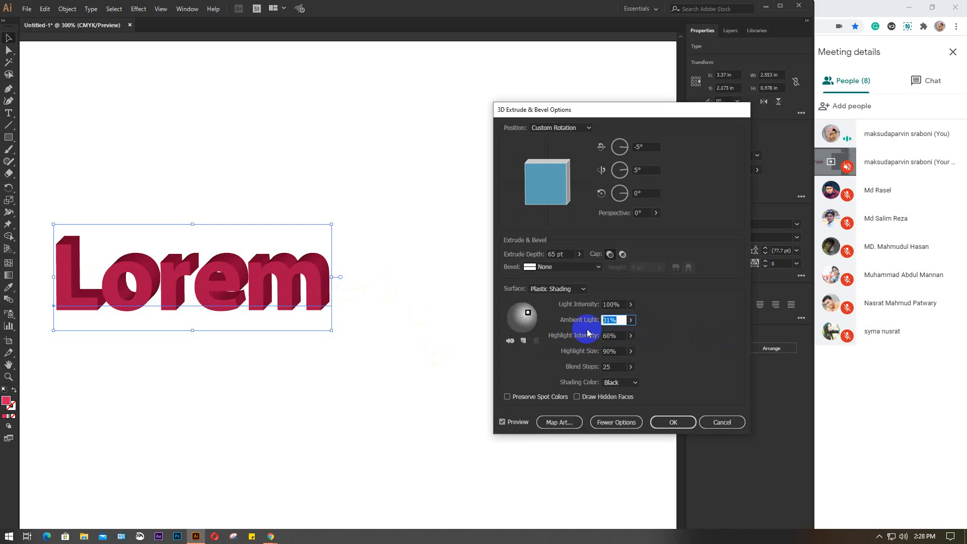
type("50")
Step: Try the highlight intensity at 0% and 100%, and set it to 50%
left_click(630, 335)
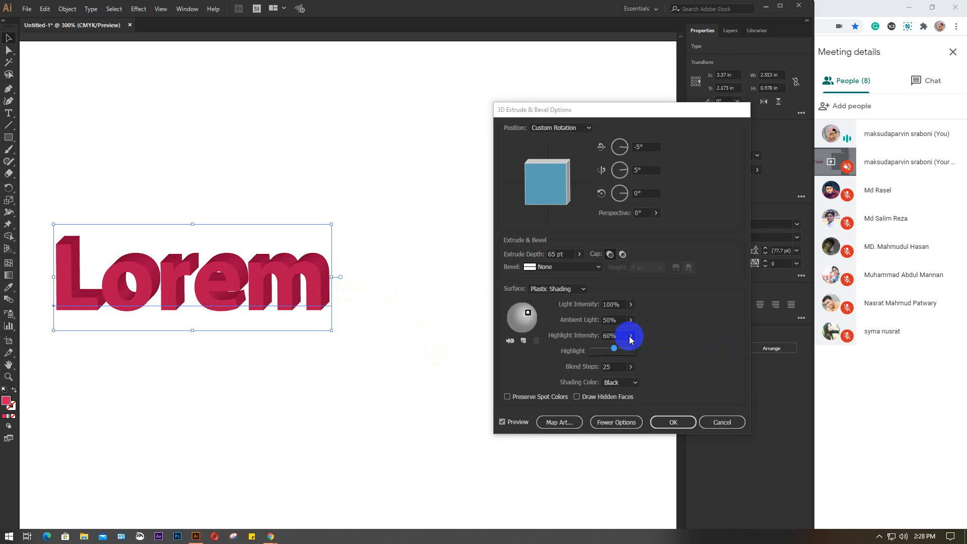
left_click_drag(614, 348, 590, 356)
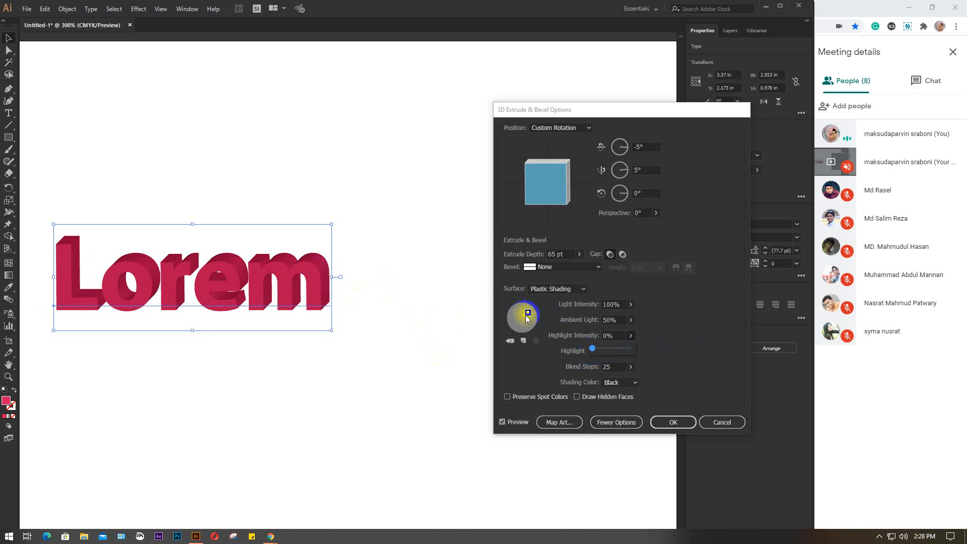
left_click_drag(592, 348, 632, 354)
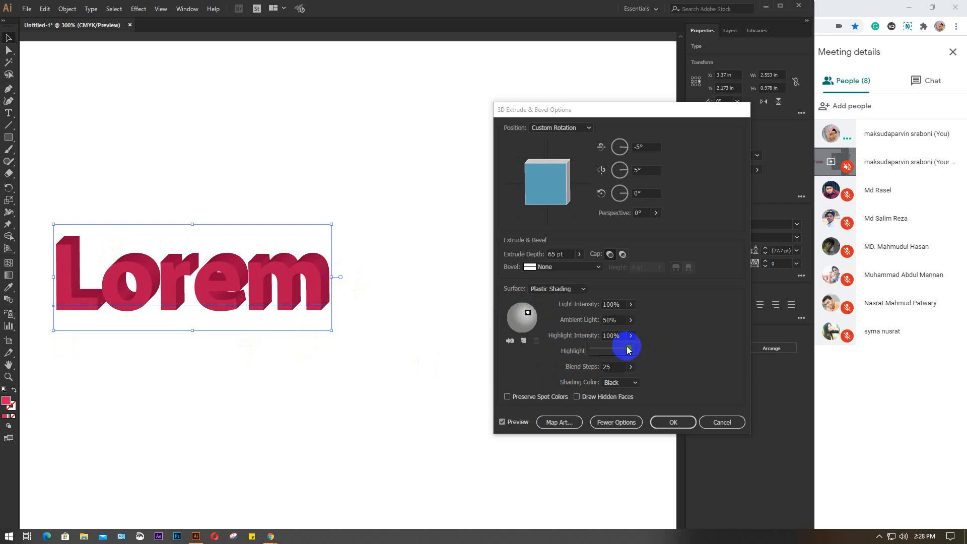
left_click_drag(628, 350, 550, 353)
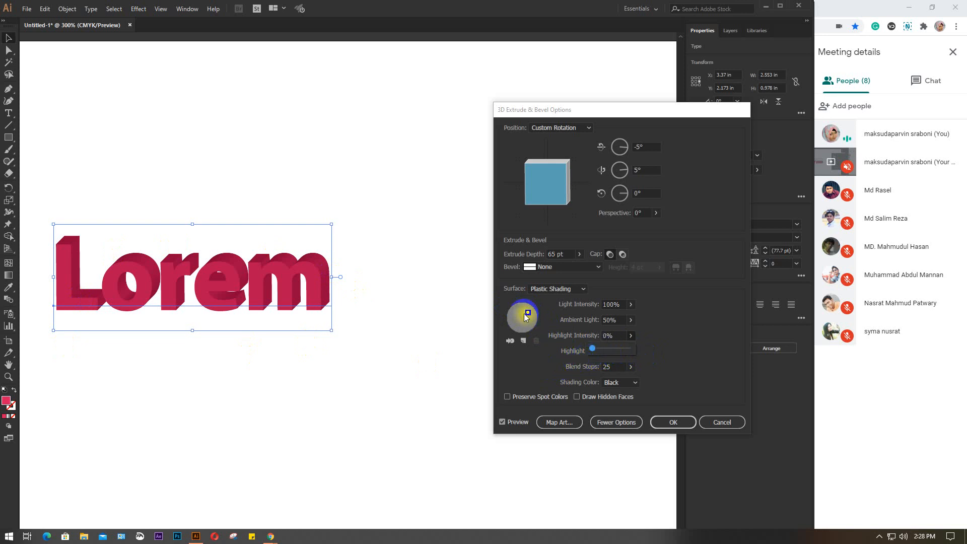
mouse_move(610, 351)
left_mouse_down()
mouse_move(589, 351)
mouse_move(622, 349)
mouse_move(611, 352)
left_mouse_up()
left_click(631, 338)
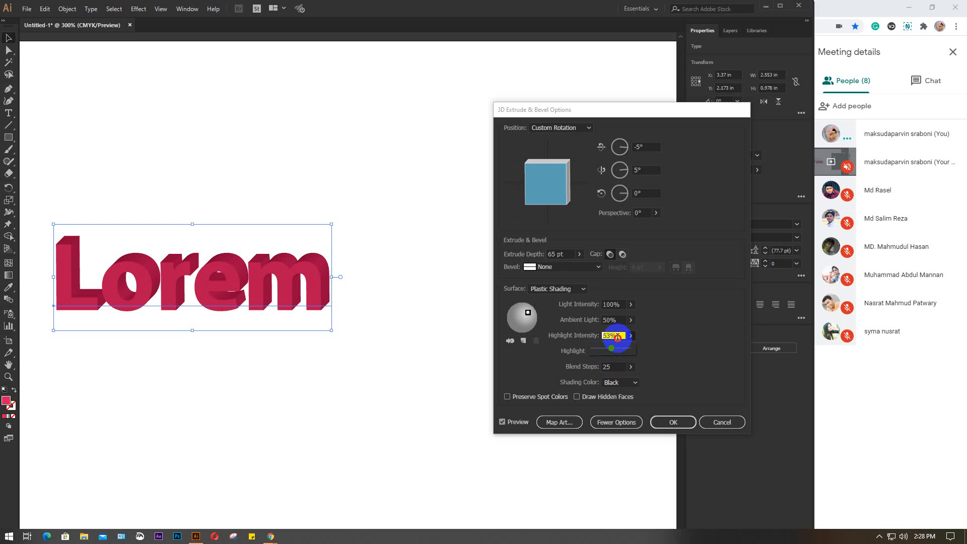
type("50")
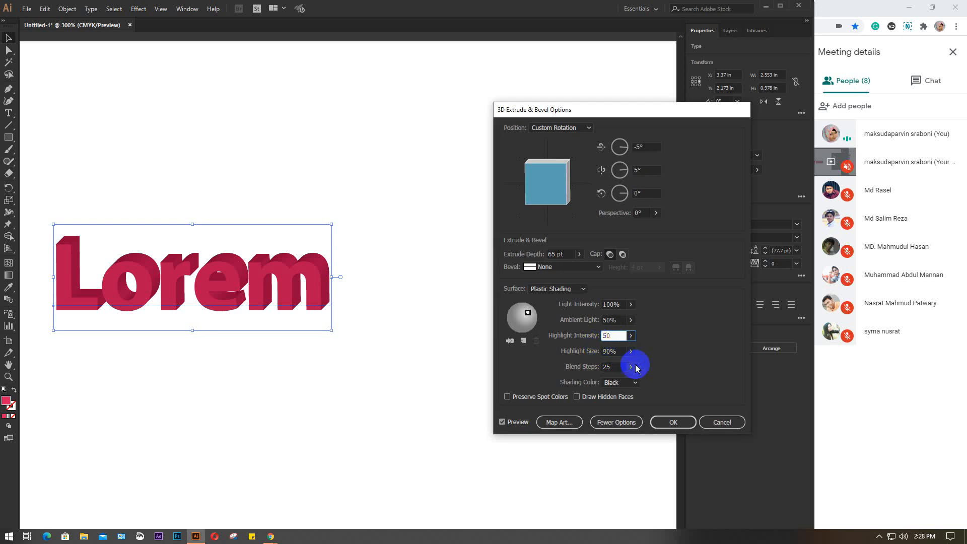
Step: Raise the highlight size of the surface shading to 100%
left_click(631, 351)
left_click_drag(625, 363, 666, 366)
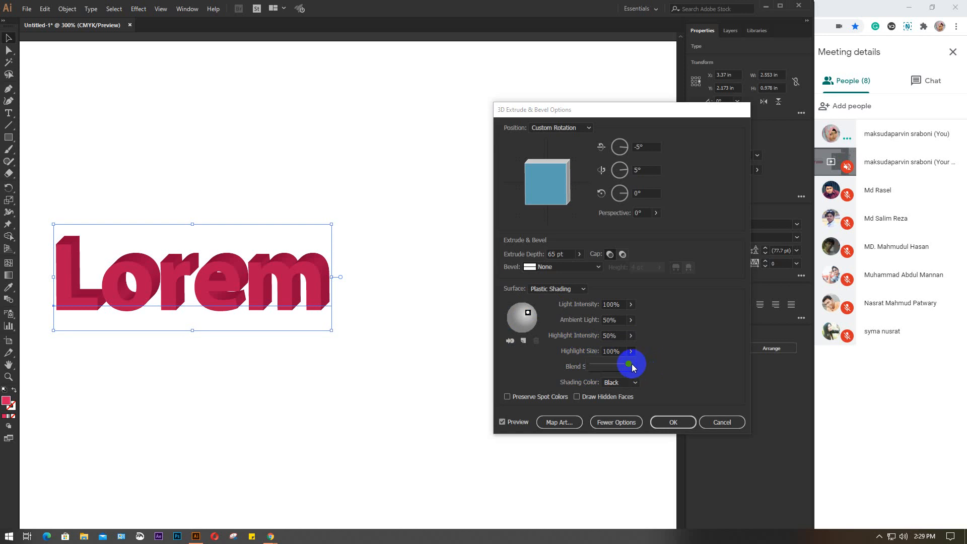
left_click(571, 358)
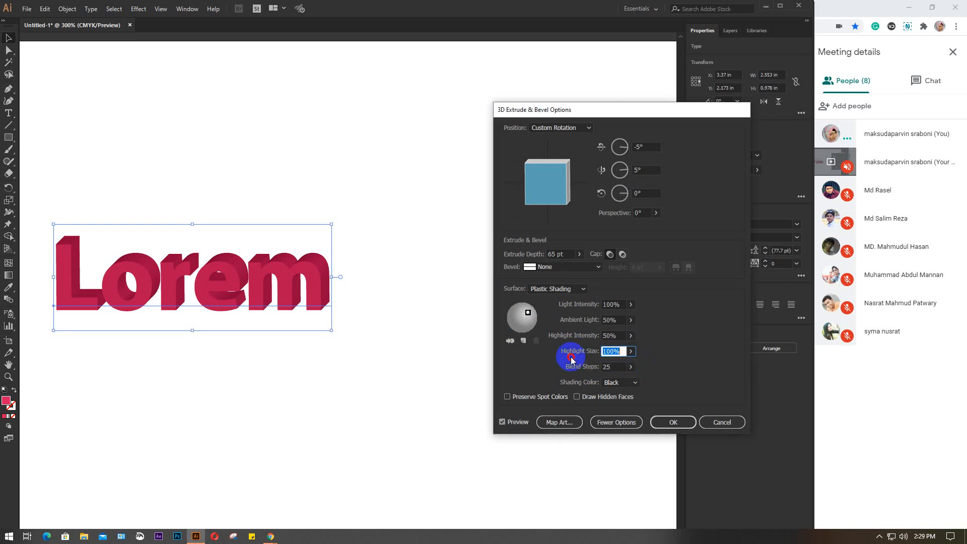
Step: Try higher blend steps for the surface shading, and set the value to 30
left_click(629, 369)
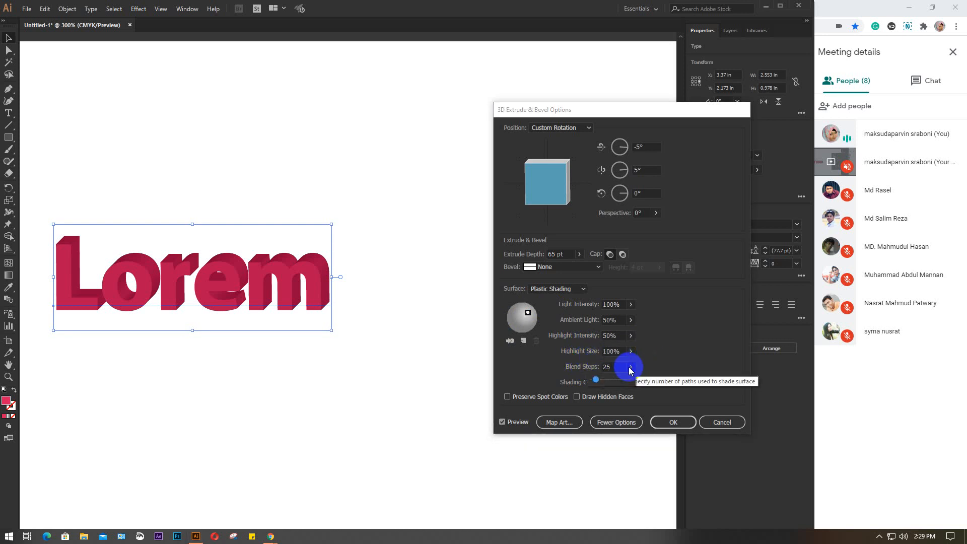
left_click_drag(627, 374, 660, 384)
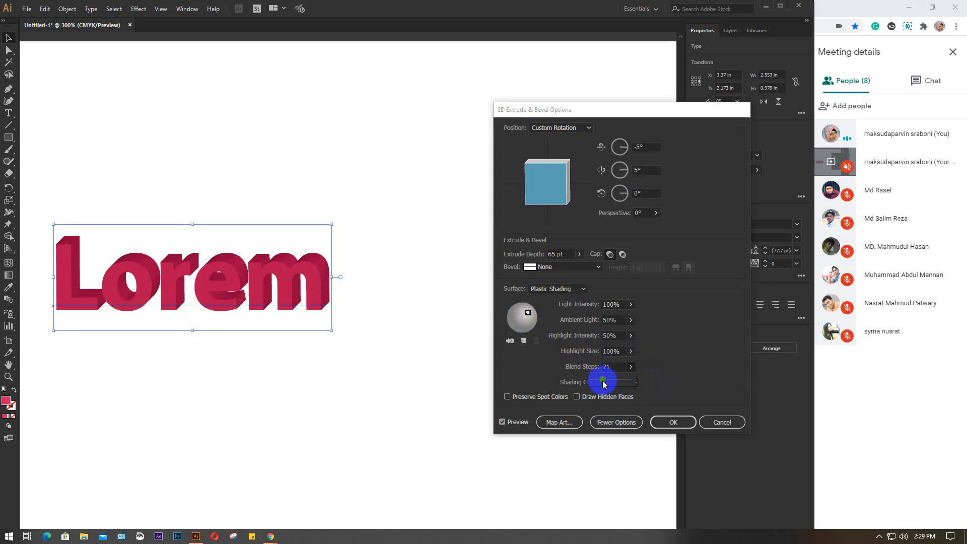
left_click_drag(628, 380, 600, 372)
left_click(613, 367)
type("3")
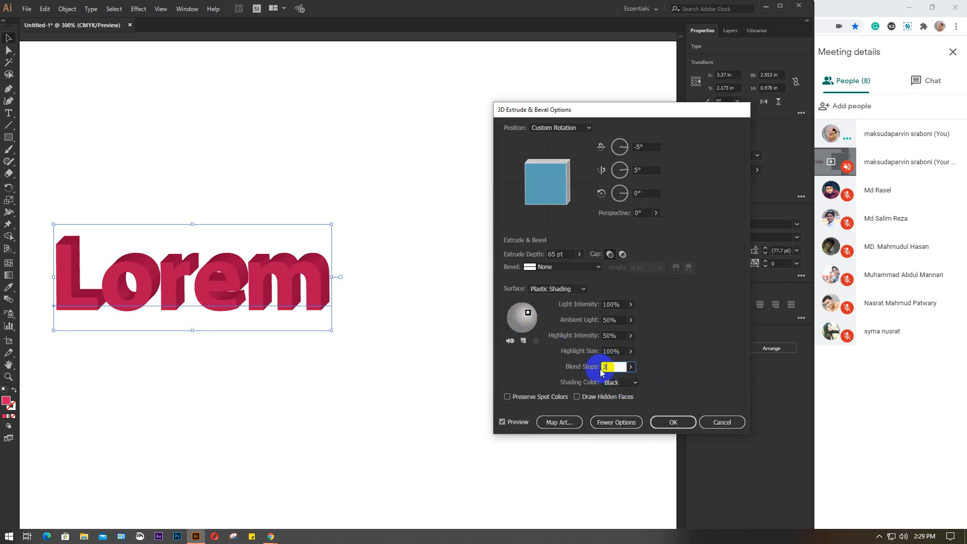
type("0")
Step: Switch the shading color to Custom and choose the near-white color f9f9f9
left_click(635, 383)
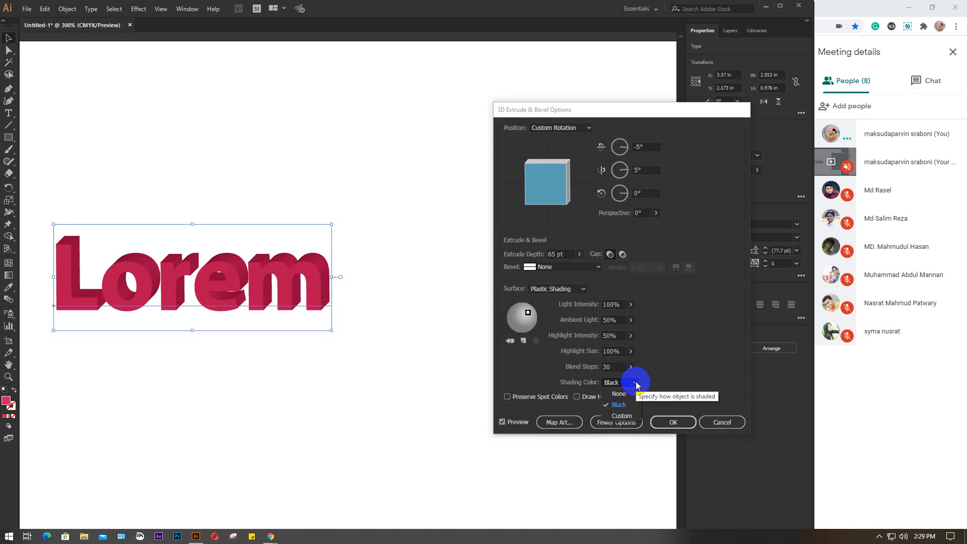
left_click(621, 416)
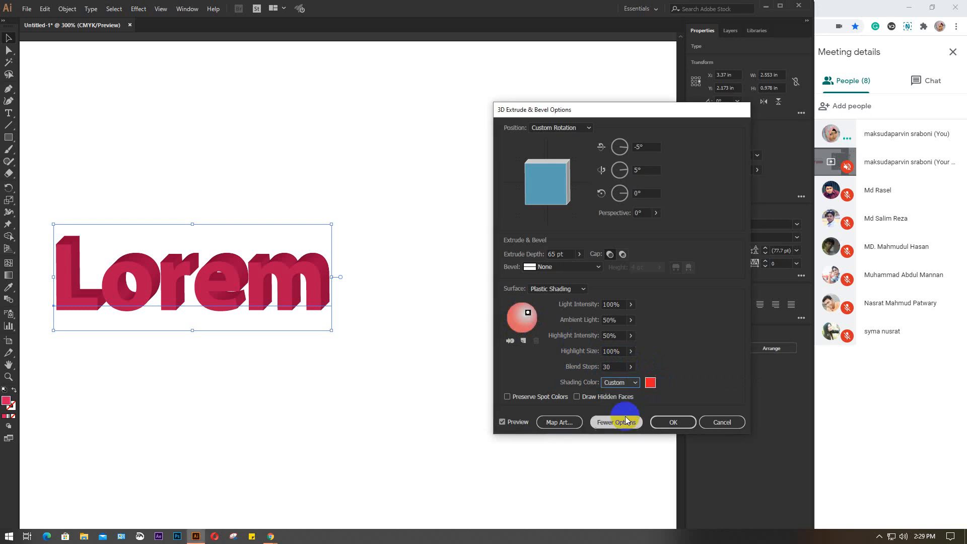
left_click(650, 382)
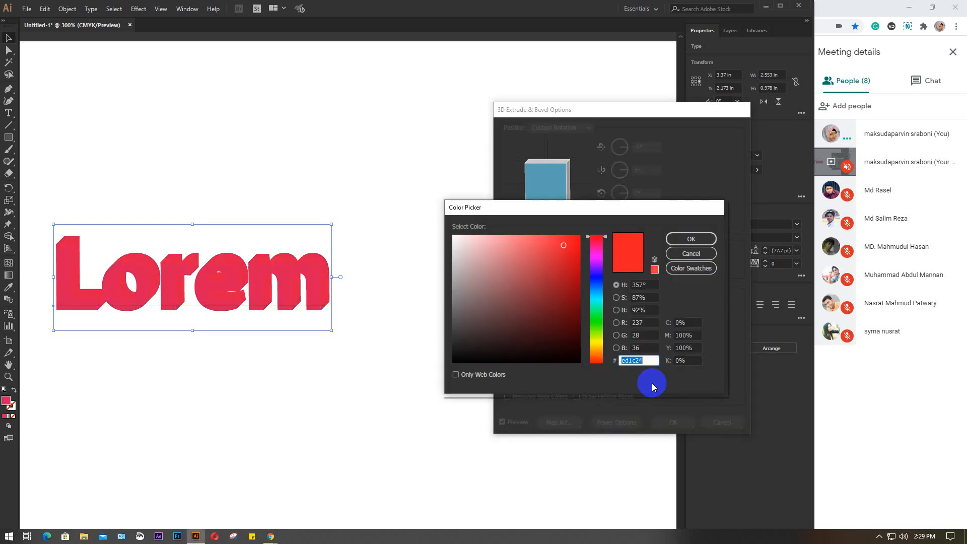
left_click(453, 238)
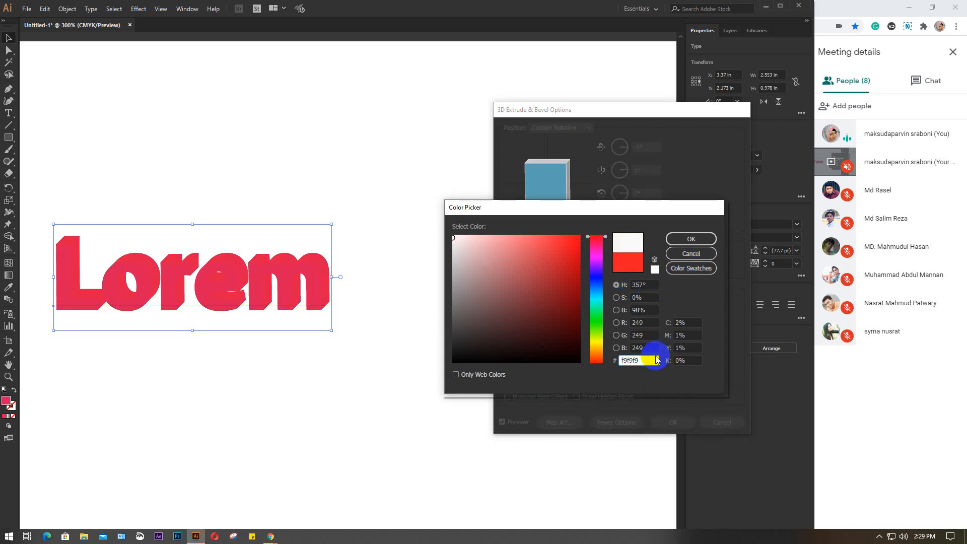
left_click(691, 239)
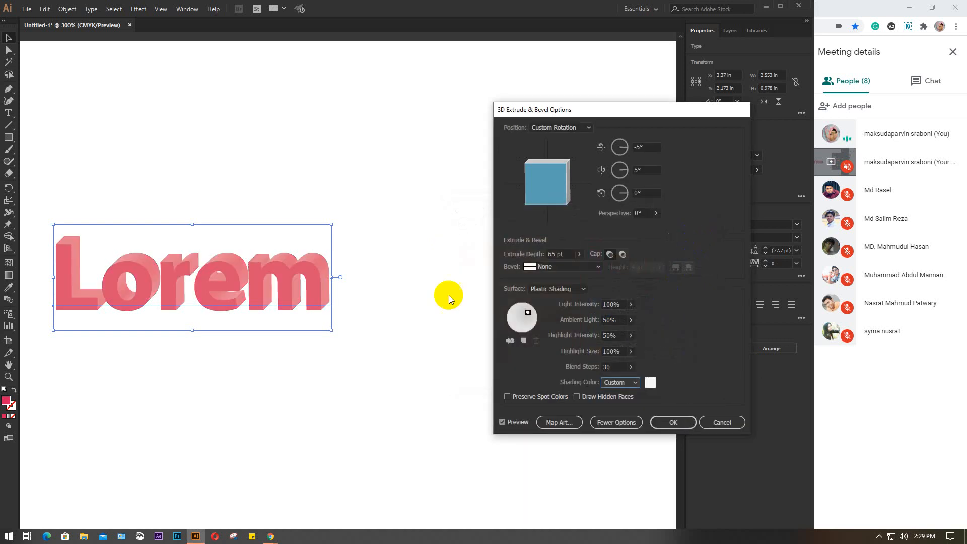
Step: Change the custom shading color to a very dark red
left_click(650, 383)
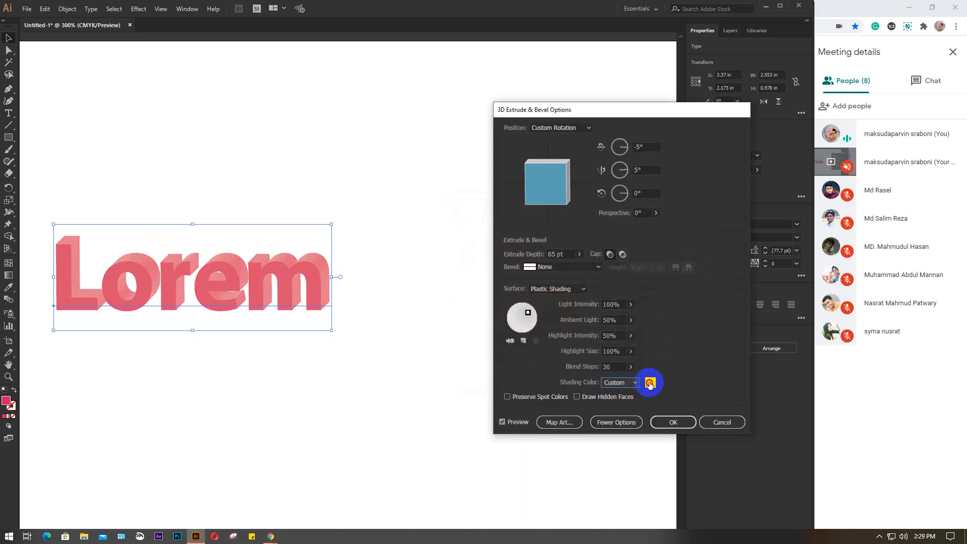
mouse_move(519, 335)
left_mouse_down()
mouse_move(446, 331)
mouse_move(526, 318)
mouse_move(579, 329)
left_mouse_up()
left_click(645, 297)
left_click(688, 242)
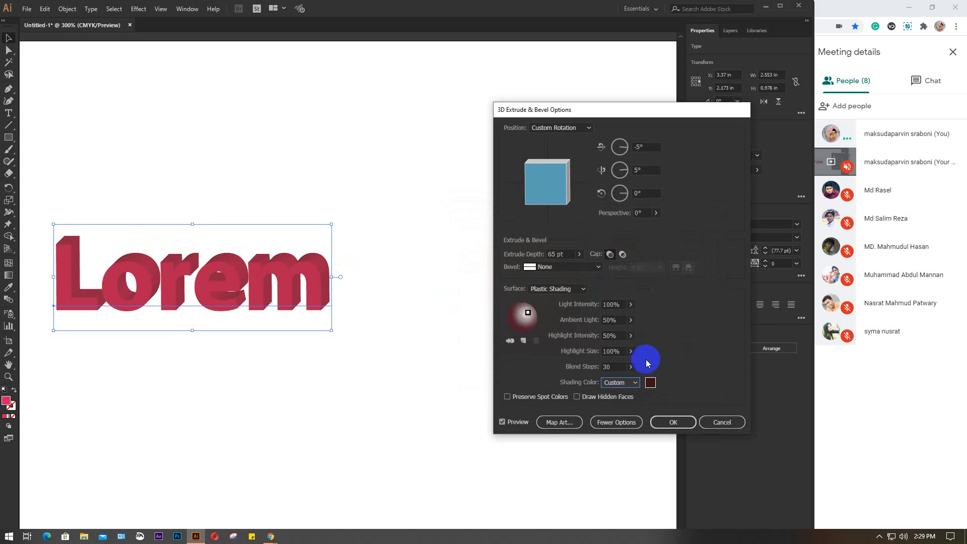
Step: Enable Draw Hidden Faces, apply the 3D Extrude & Bevel effect and deselect the "Lorem" text
left_click(578, 421)
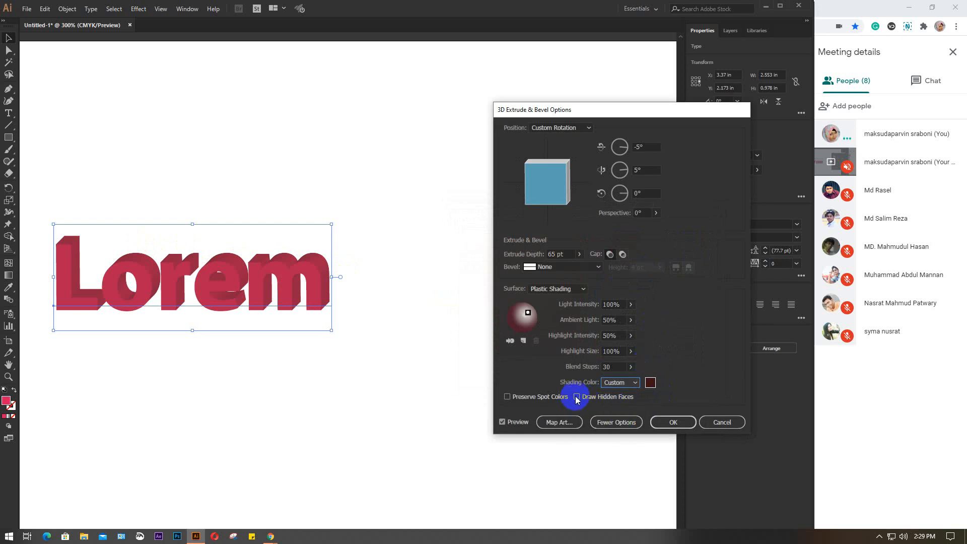
left_click(577, 397)
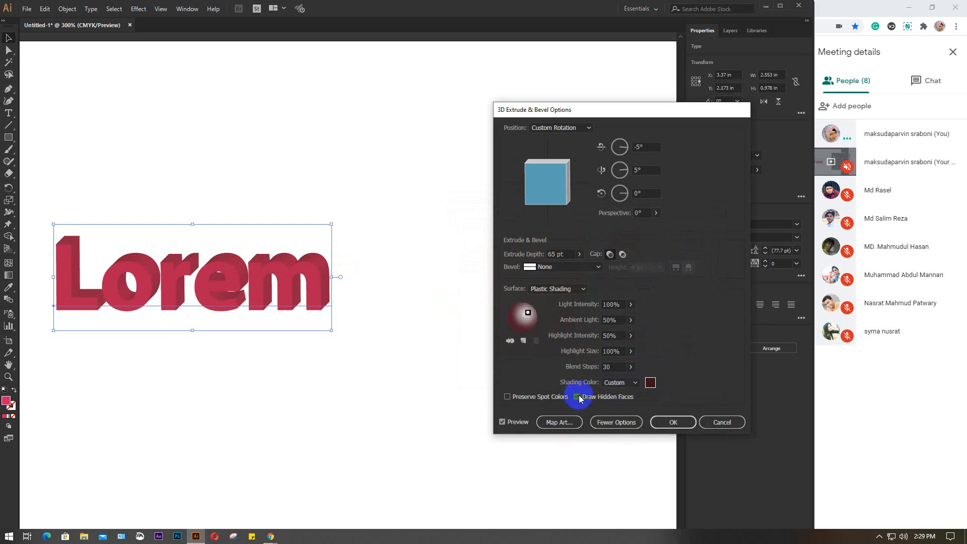
left_click(679, 421)
left_click(355, 328)
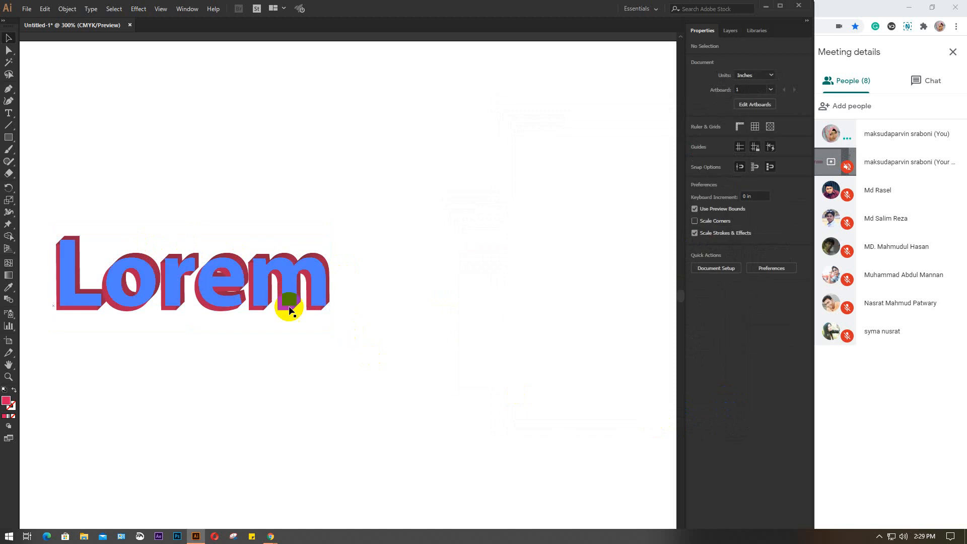
scroll(119, 238, "up", 1)
scroll(119, 236, "up", 1)
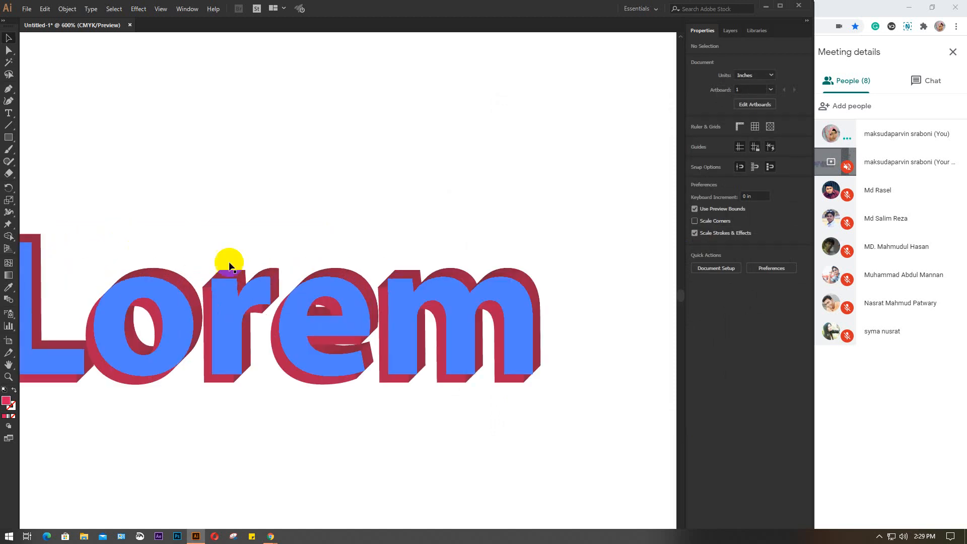
Step: Replace the "r" in the extruded "Lorem" with "re" so the word reads "Loreem", and deselect the text
left_click_drag(267, 256, 349, 189)
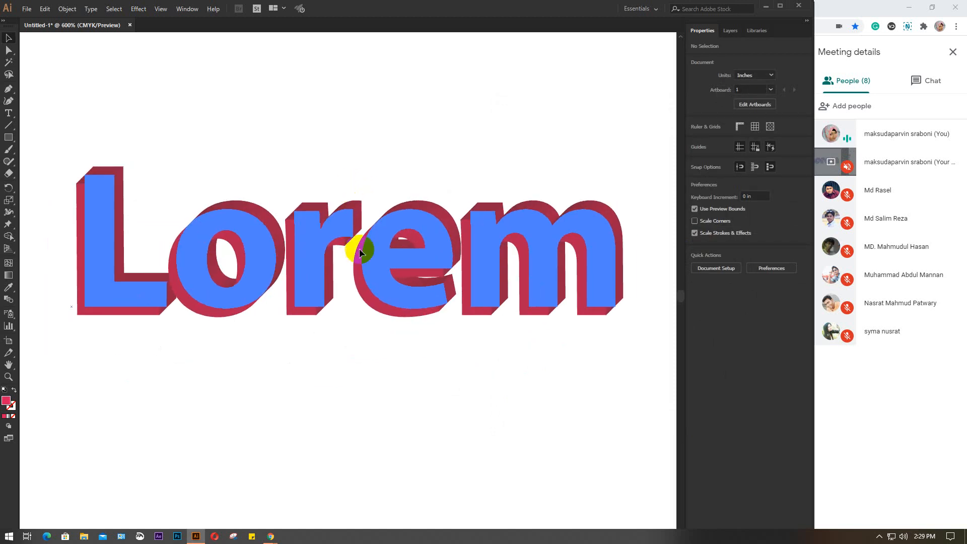
left_click(179, 266)
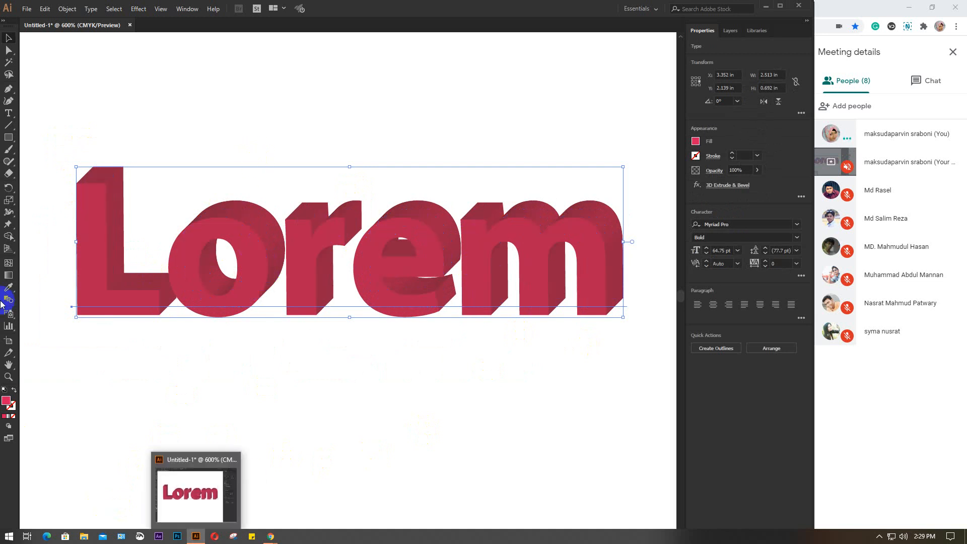
left_click(8, 112)
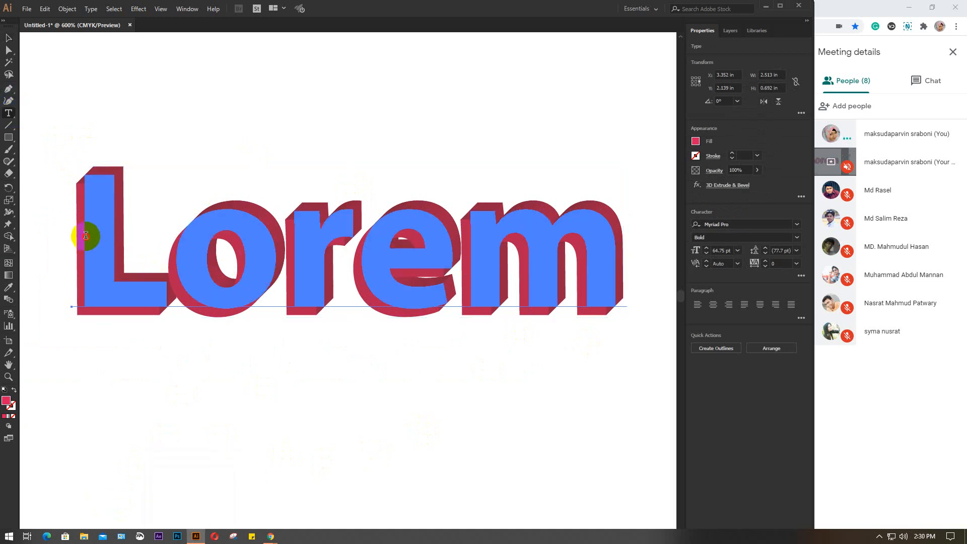
left_click_drag(618, 236, 697, 233)
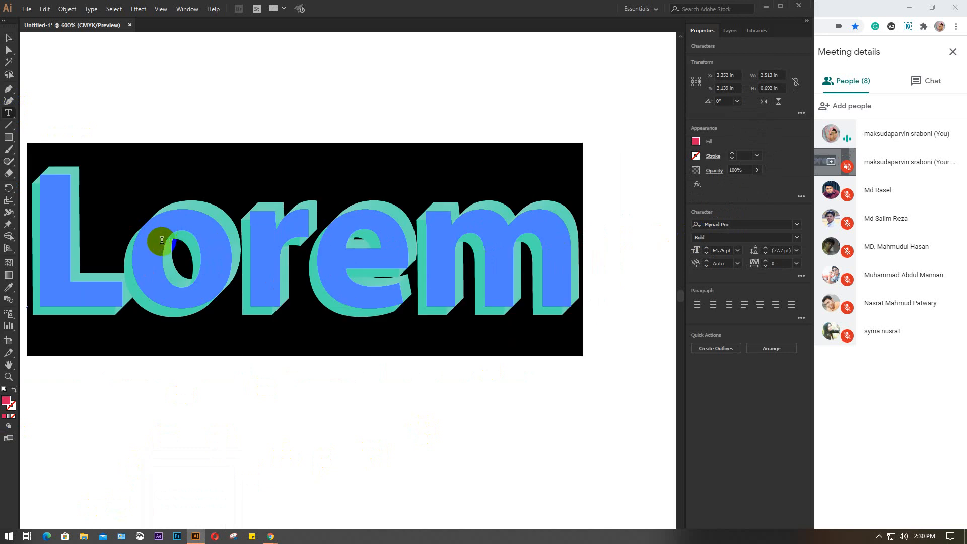
left_click_drag(148, 246, 211, 252)
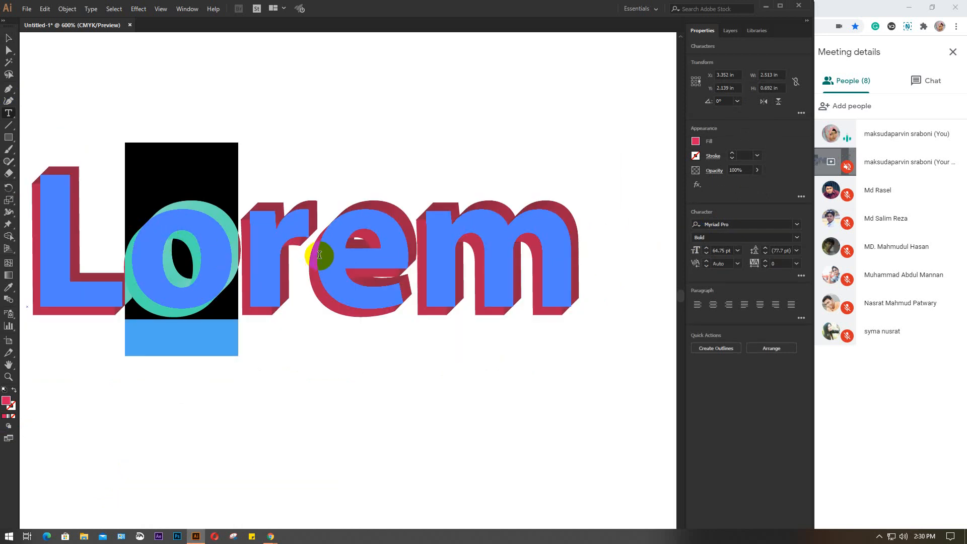
left_click_drag(261, 224, 291, 227)
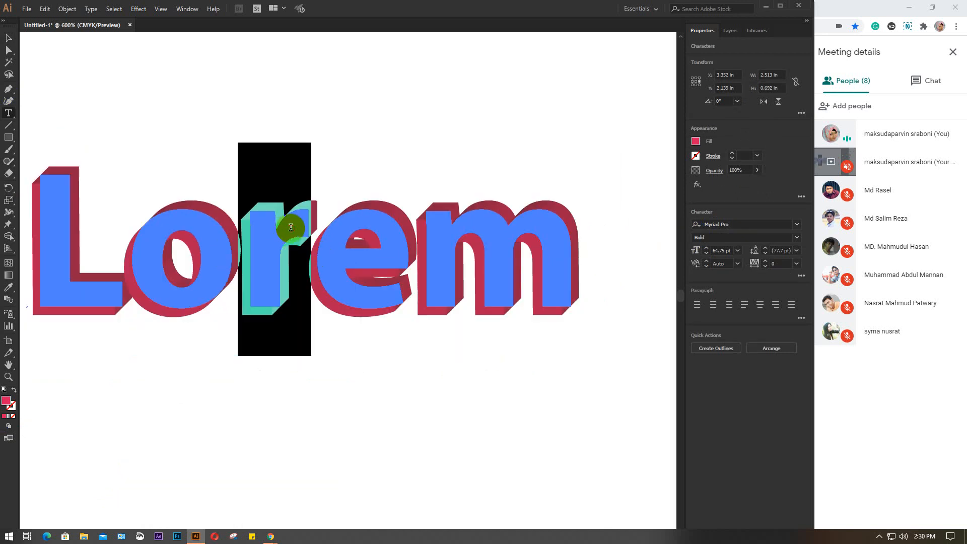
key("BackSpace")
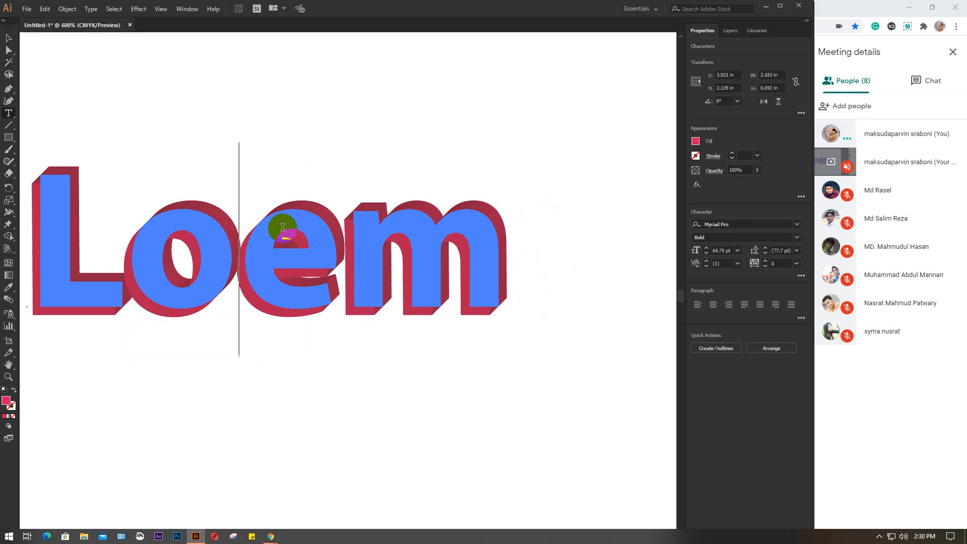
type("re")
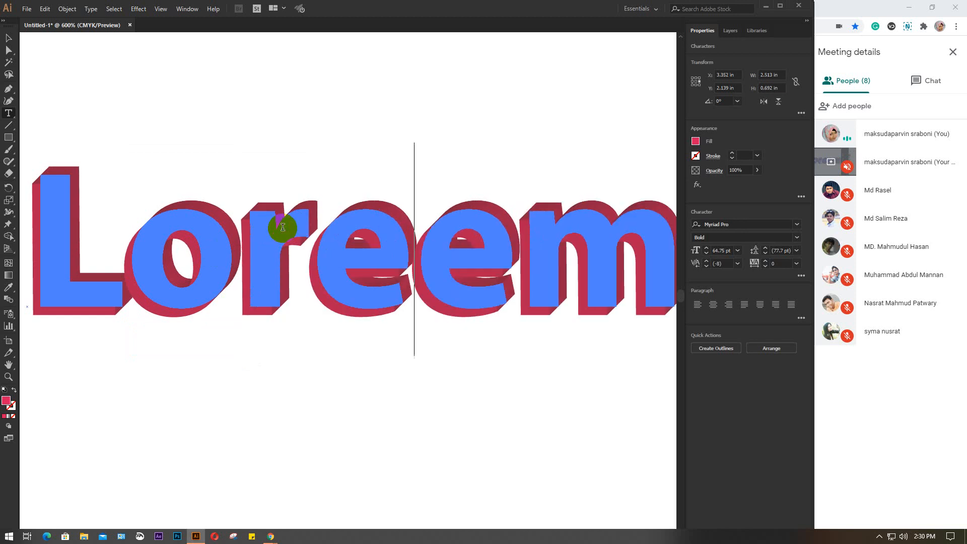
left_click(8, 38)
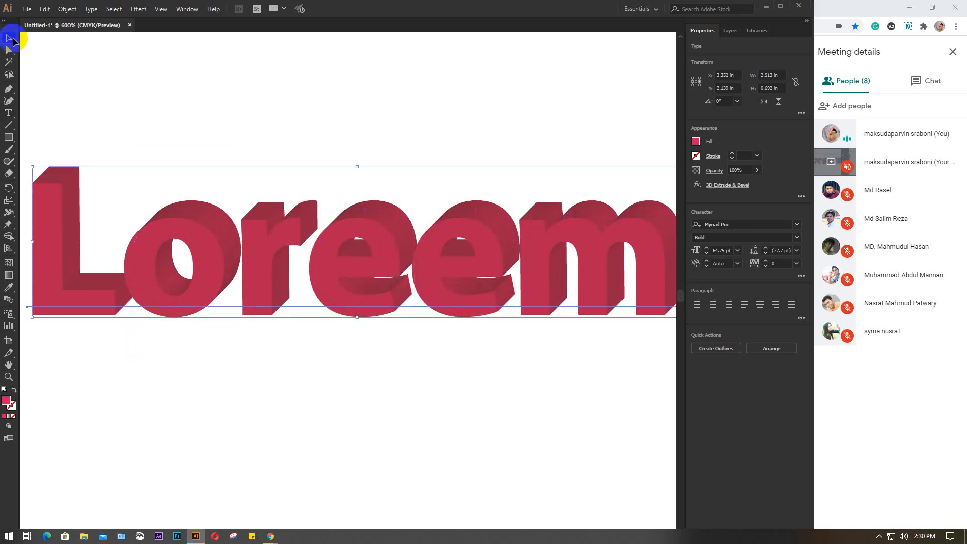
left_click(417, 285)
scroll(417, 285, "down", 2)
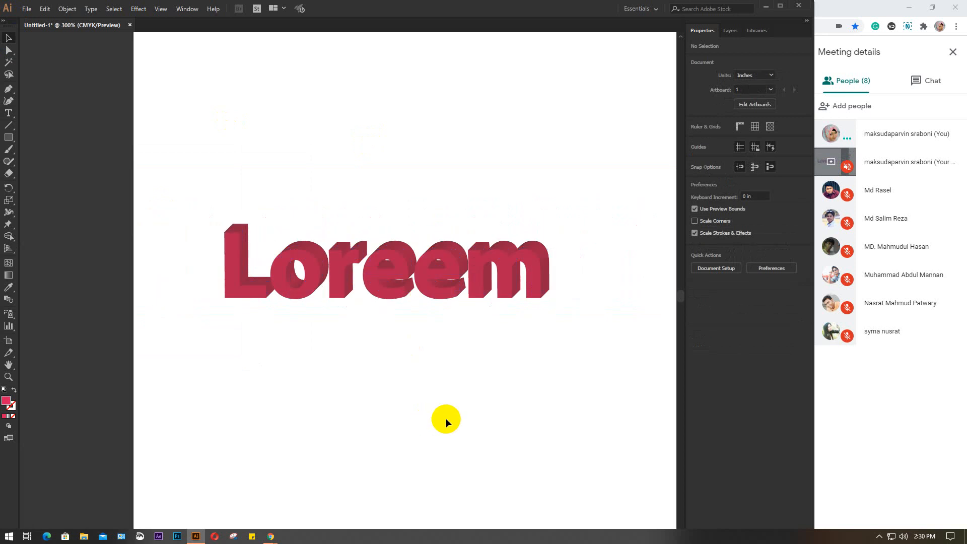
Step: Try several brown and pink stroke swatches on the "Loreem" text, and apply the beige R=199 G=178 B=153
left_click_drag(446, 418, 352, 376)
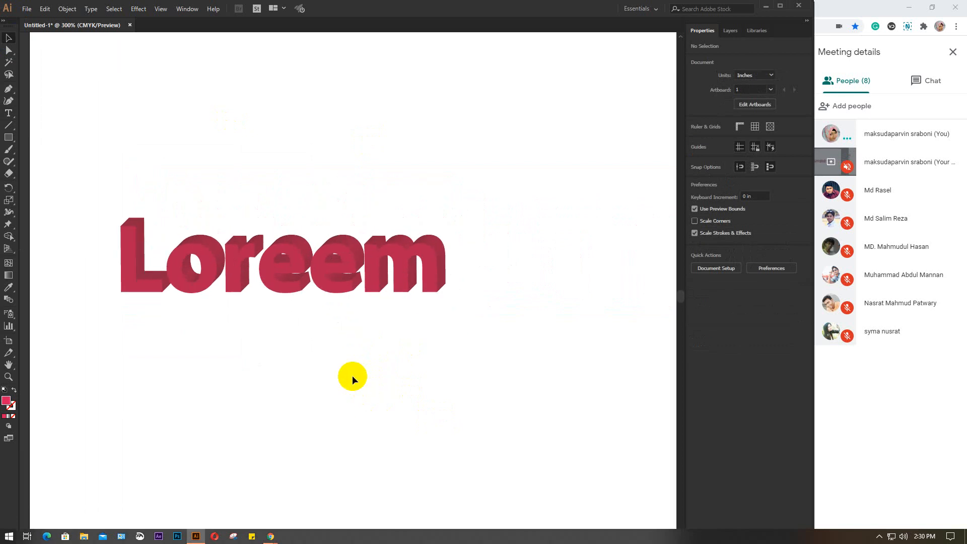
left_click(356, 266)
left_click(695, 156)
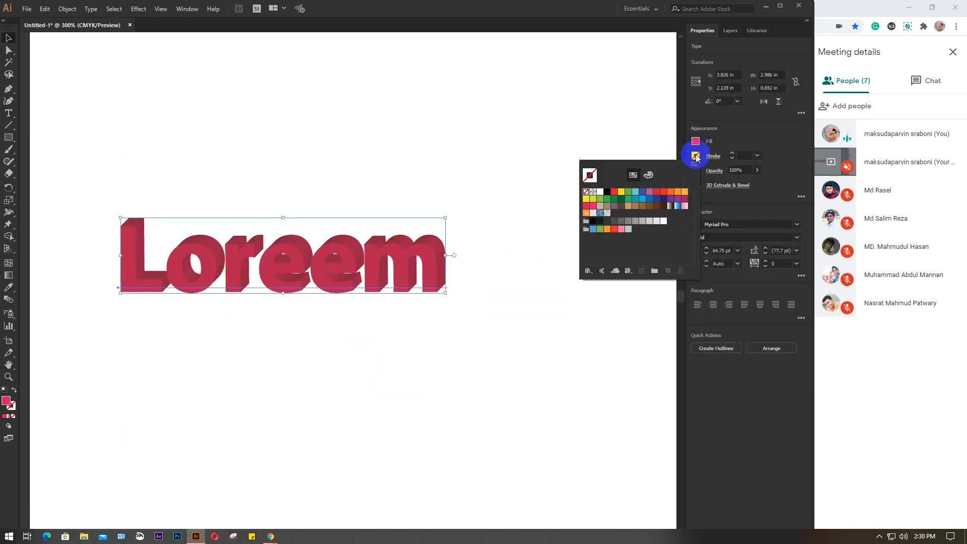
left_click(662, 206)
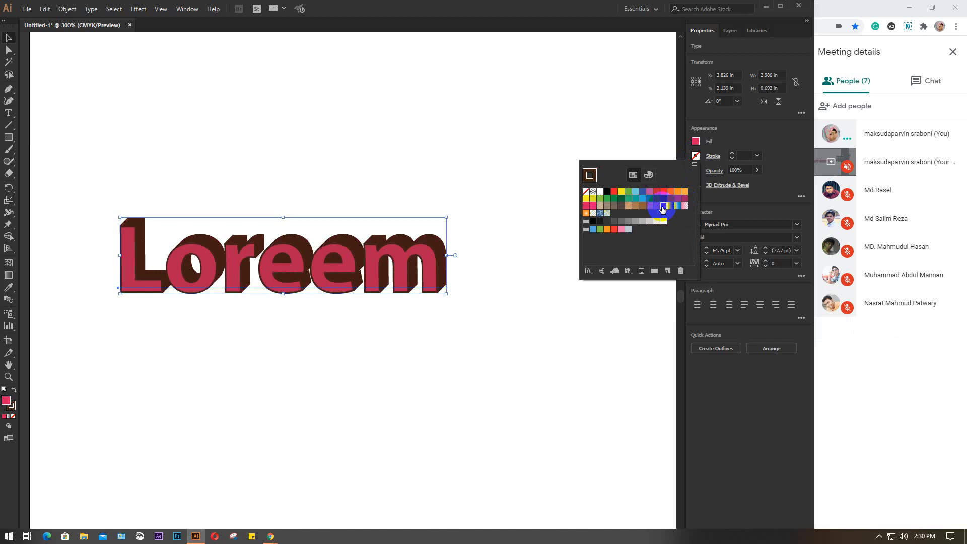
left_click(639, 207)
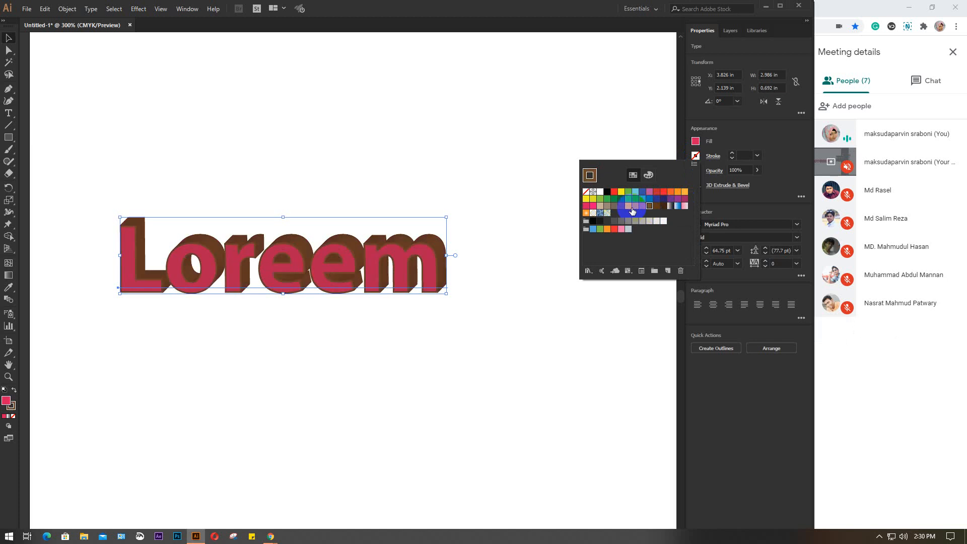
left_click(628, 206)
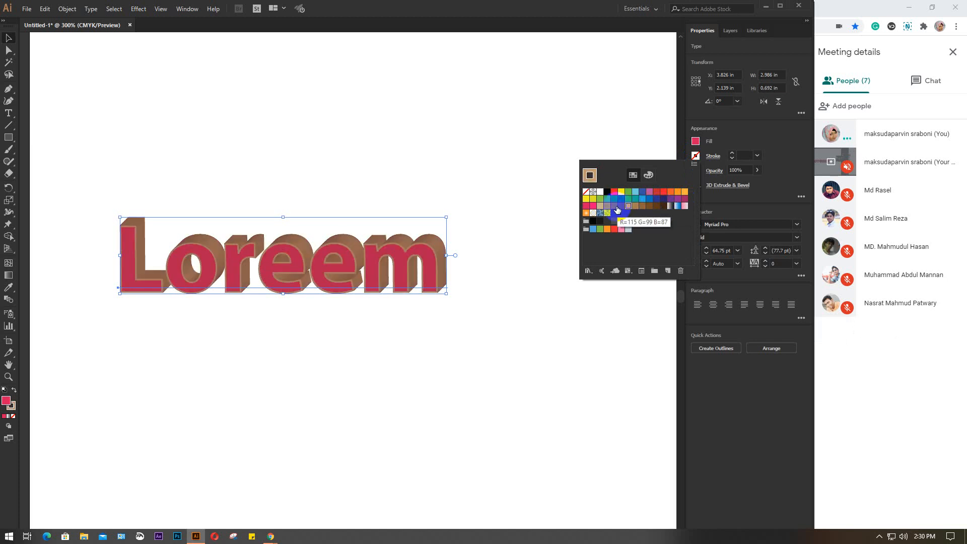
left_click(614, 206)
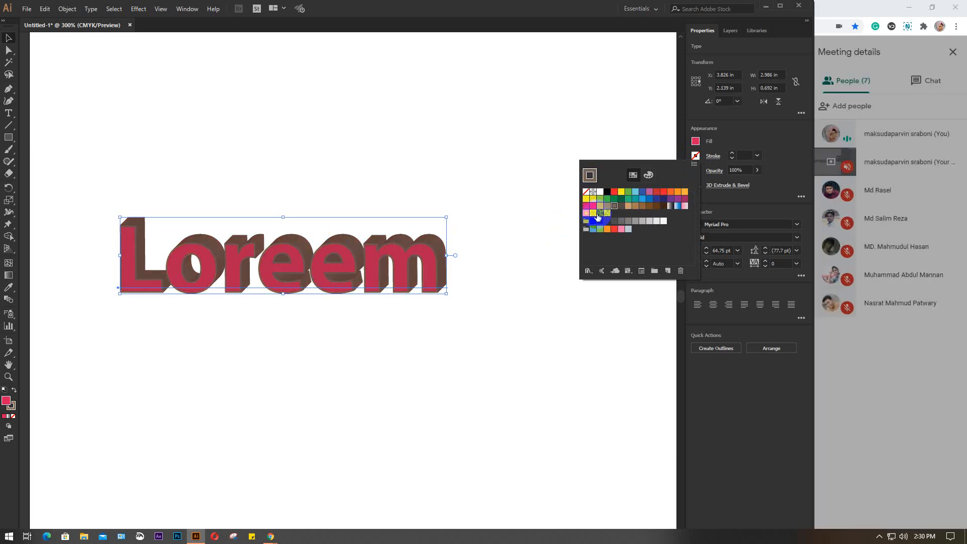
left_click(601, 206)
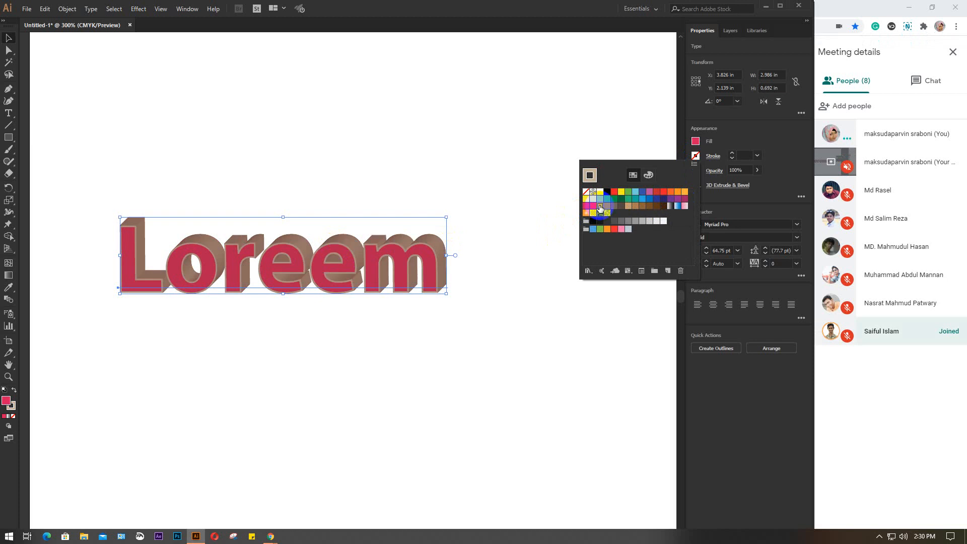
left_click(593, 206)
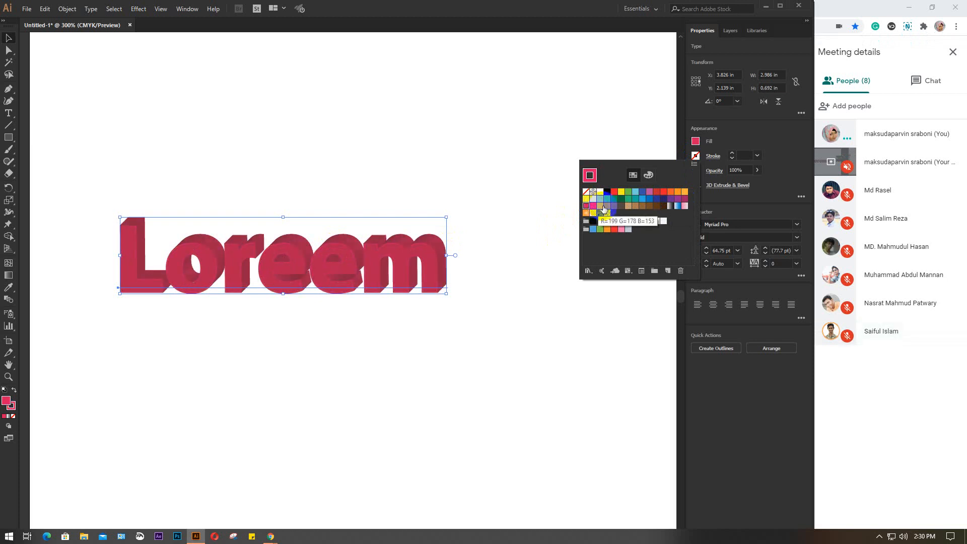
left_click(600, 206)
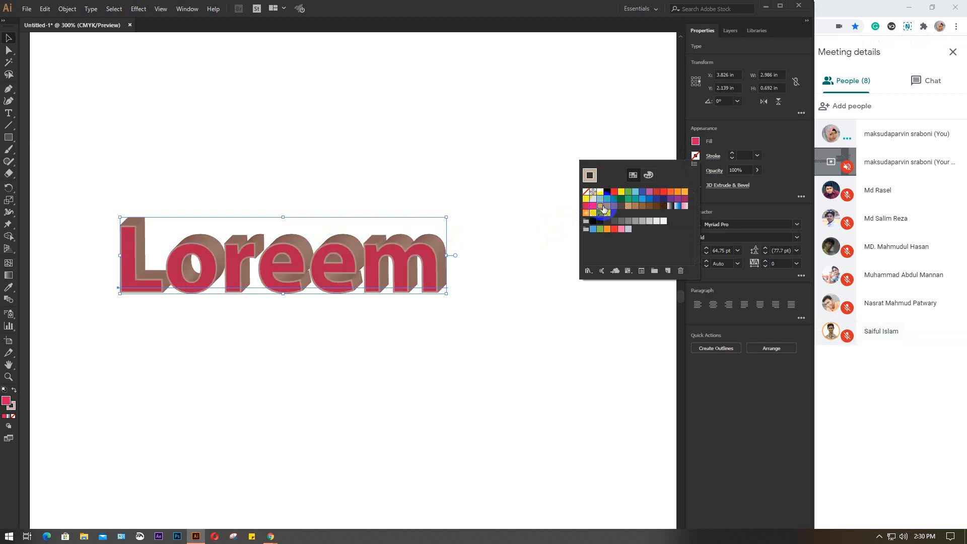
left_click(427, 198)
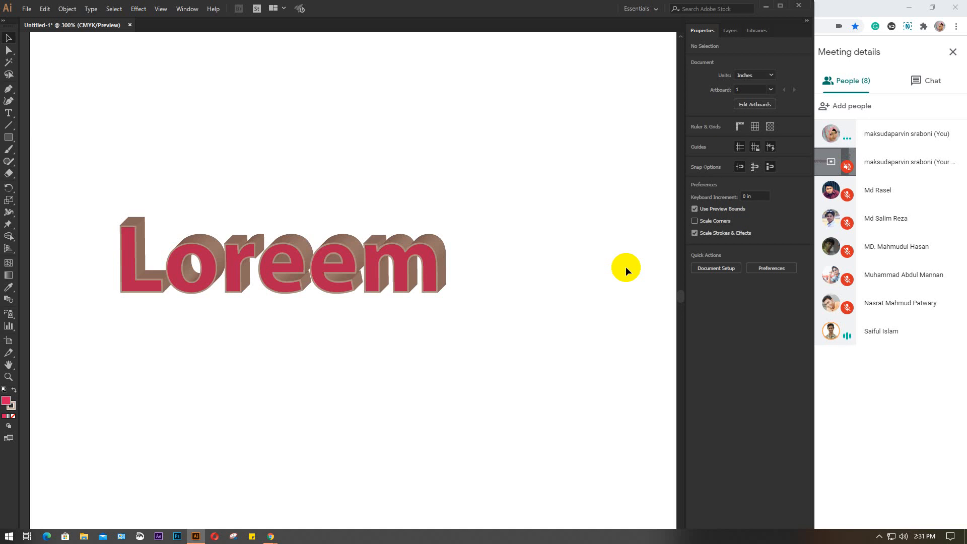
Step: Move the extruded "Loreem" text higher on the artboard and deselect it
left_click(280, 255)
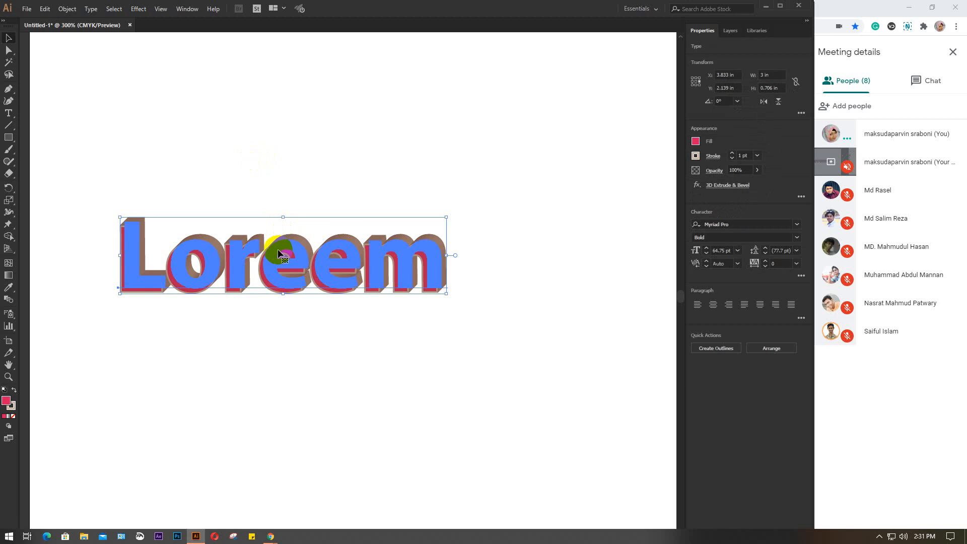
left_click_drag(278, 251, 296, 175)
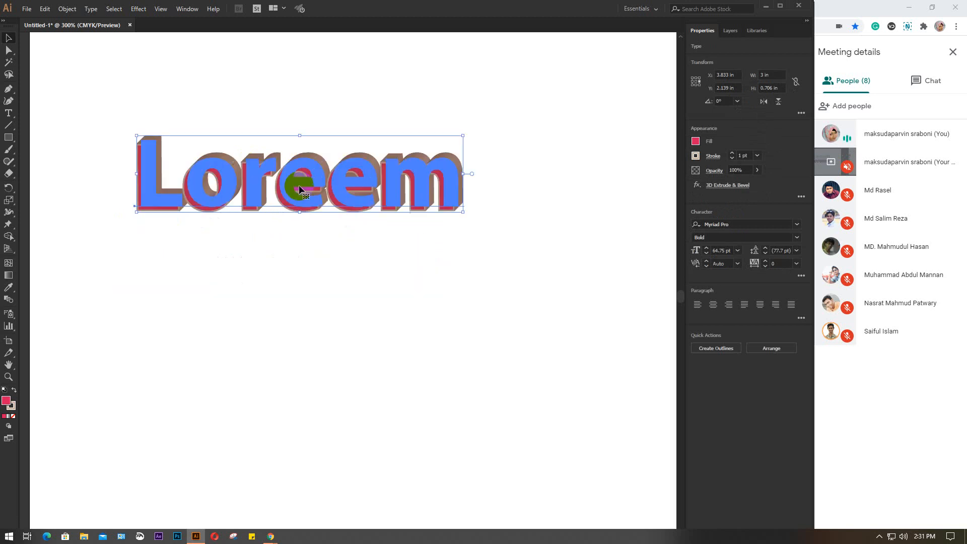
left_click(244, 297)
Step: Add new point text below the extruded word and shorten its placeholder to "Lorem"
left_click(9, 113)
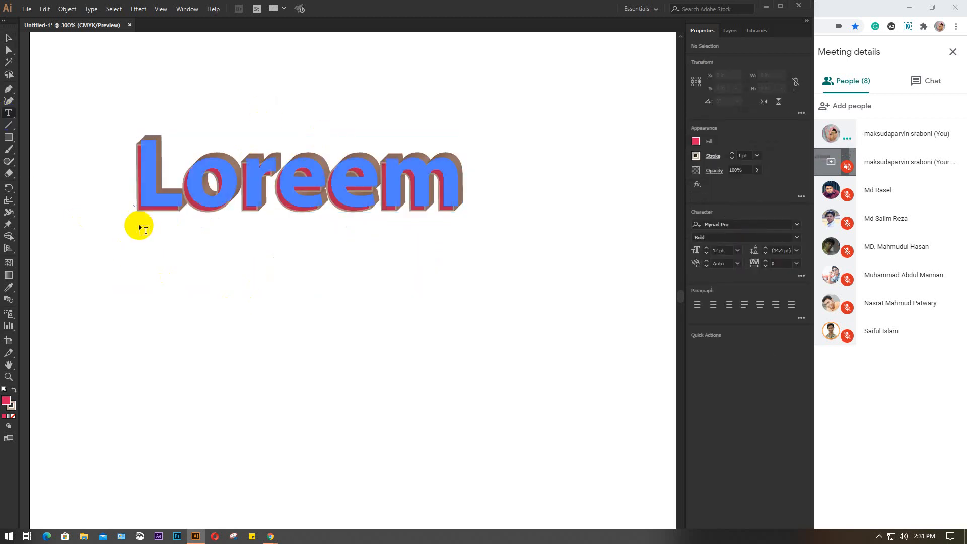
left_click(139, 314)
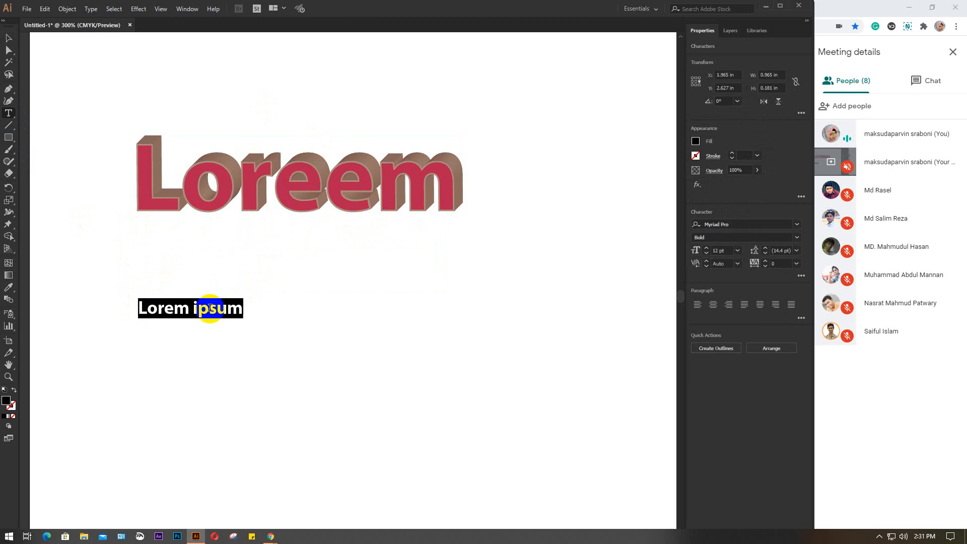
left_click_drag(190, 308, 269, 311)
key("BackSpace")
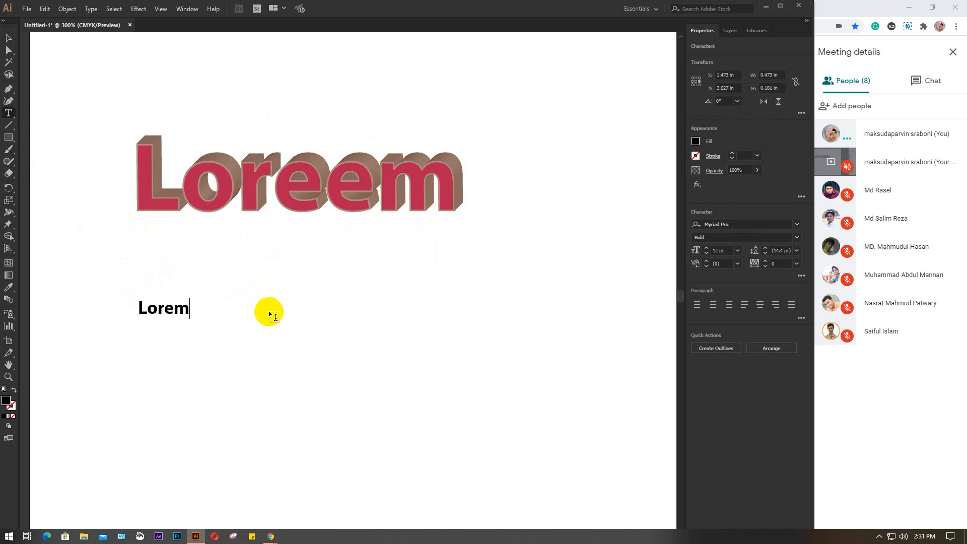
Step: Enlarge the new "Lorem" text to about 2.75 by 1.05 in and position it beneath the extruded word
left_click(9, 38)
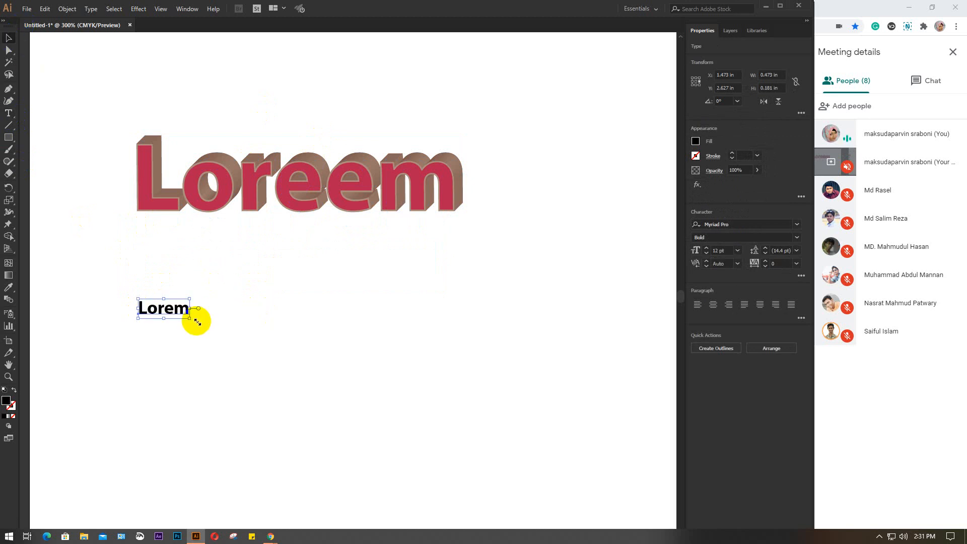
left_click_drag(189, 320, 312, 405)
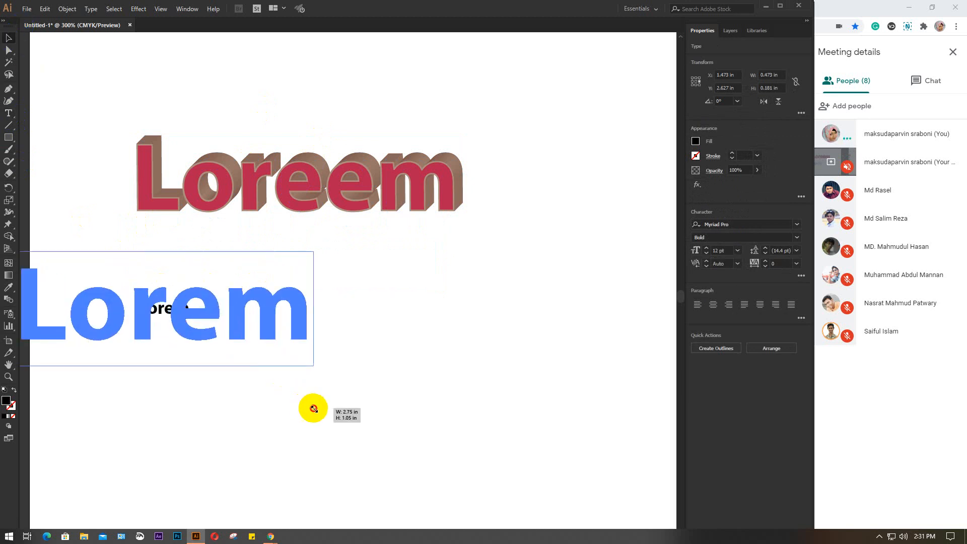
left_click_drag(176, 311, 259, 347)
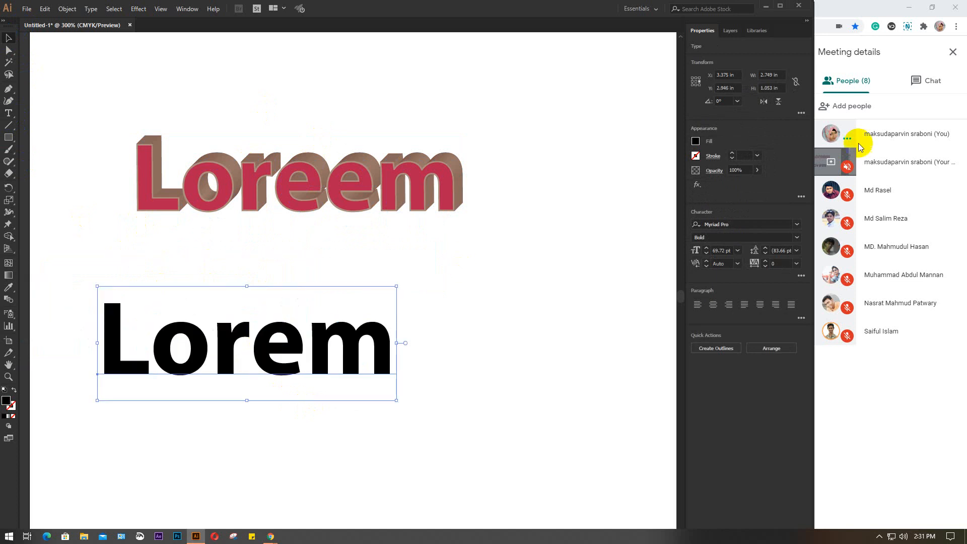
Step: Fill the new "Lorem" text with blue and start a 3D Extrude & Bevel effect on it with Preview enabled
left_click(698, 144)
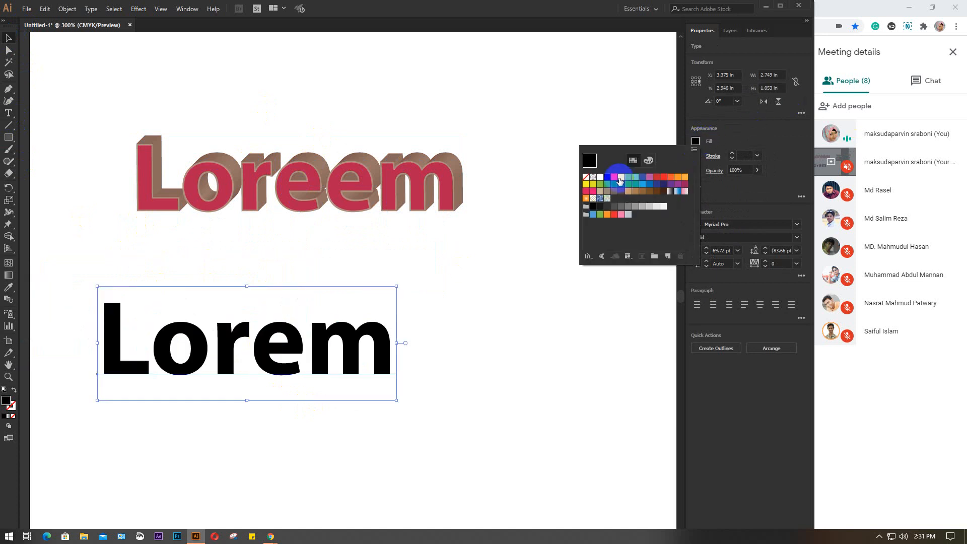
left_click(650, 190)
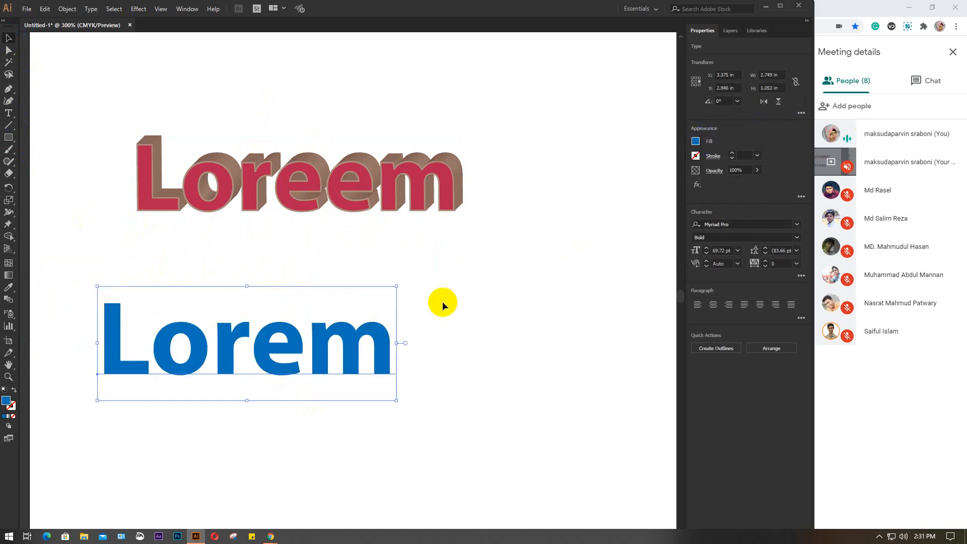
left_click(138, 8)
mouse_move(170, 69)
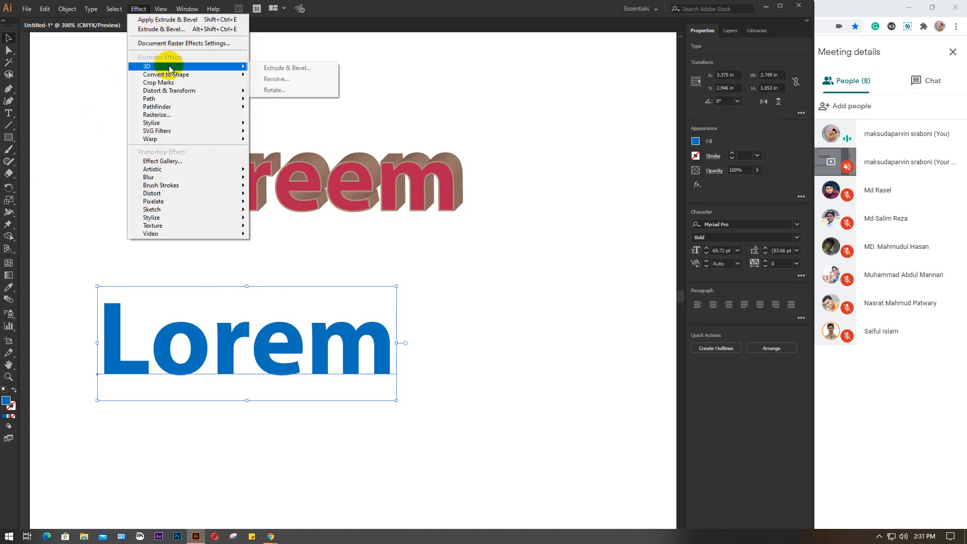
left_click(315, 66)
left_click(652, 173)
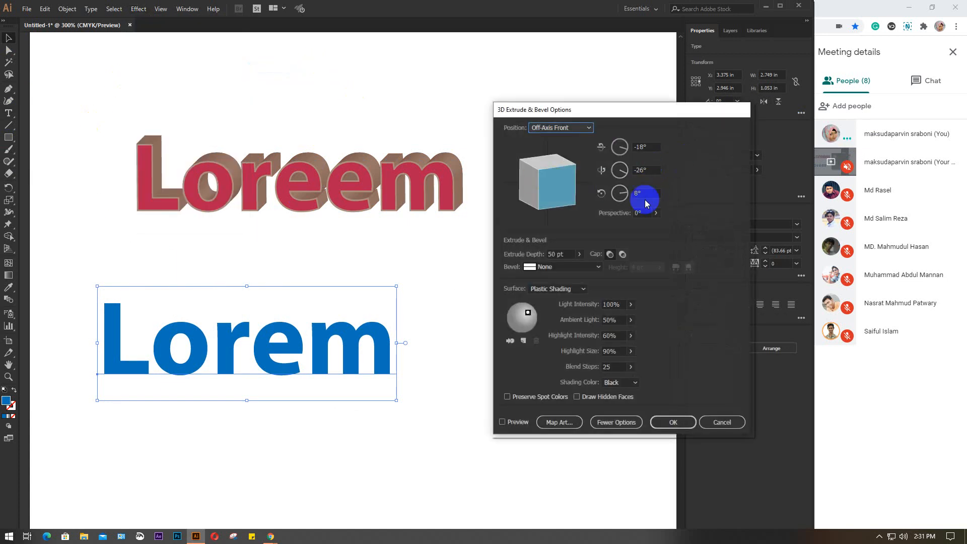
left_click(560, 385)
left_click(514, 420)
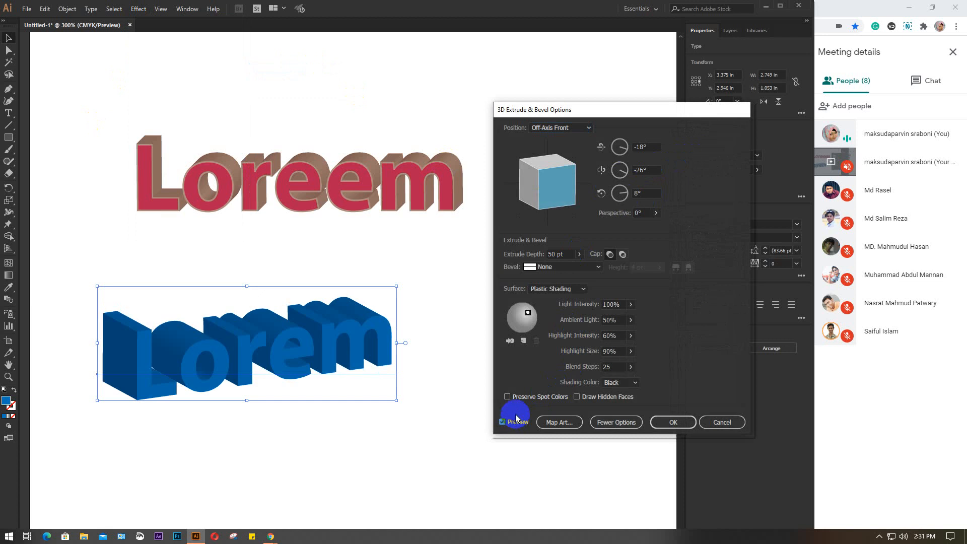
Step: Set the extrusion's rotation around the X axis to -10°
left_click(653, 146)
key("Up")
key("Up")
key("Up")
key("Up")
key("Up")
key("Up")
key("Up")
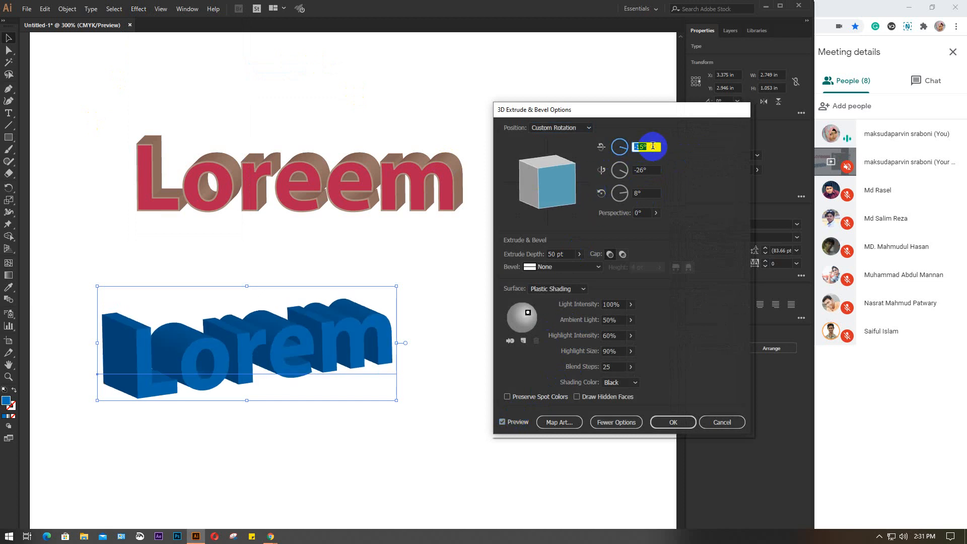
key("Up")
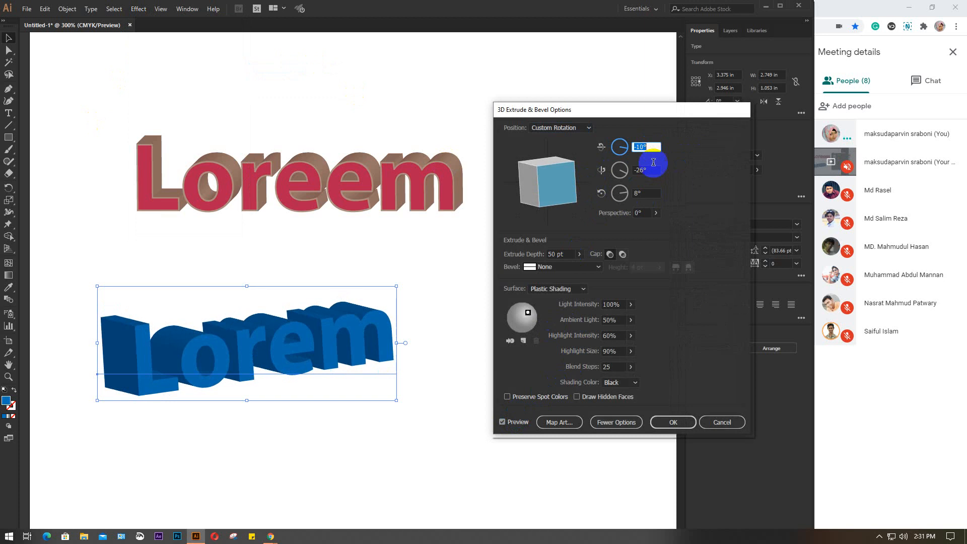
Step: Set the "Lorem" extrusion's rotation around the Y axis to -15°
left_click(653, 170)
key("Up")
key("Up")
key("Up")
key("Up")
key("Up")
key("Up")
key("Up")
key("Up")
key("Up")
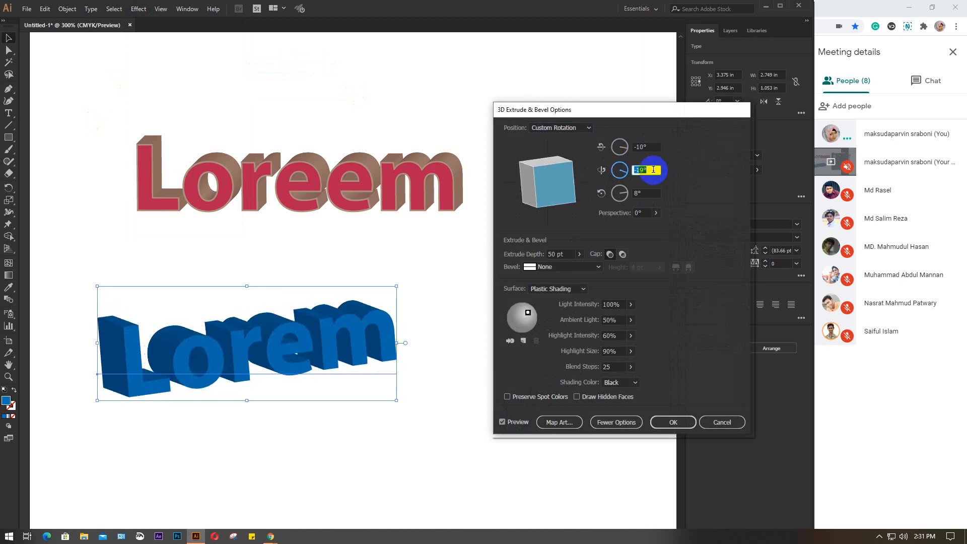
key("Up")
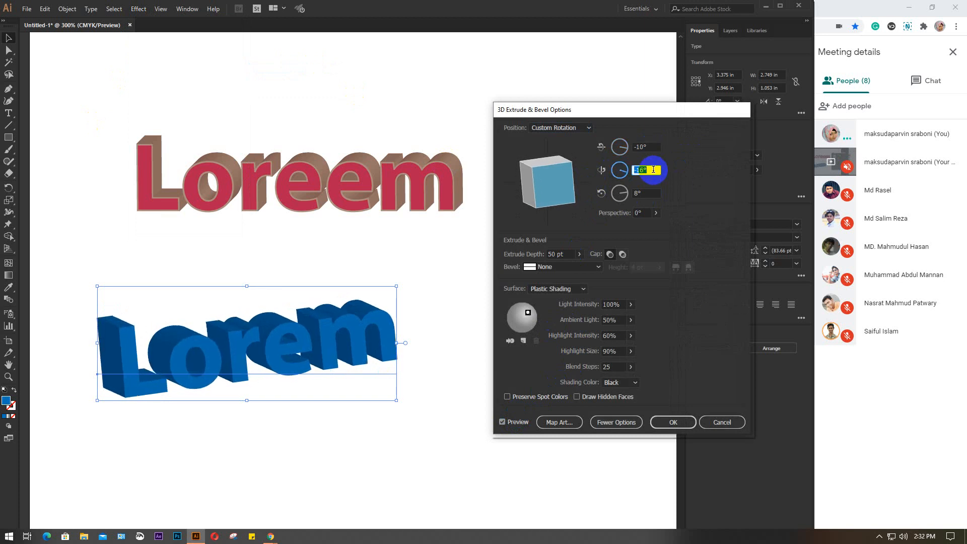
key("Down")
key("Up")
key("Up")
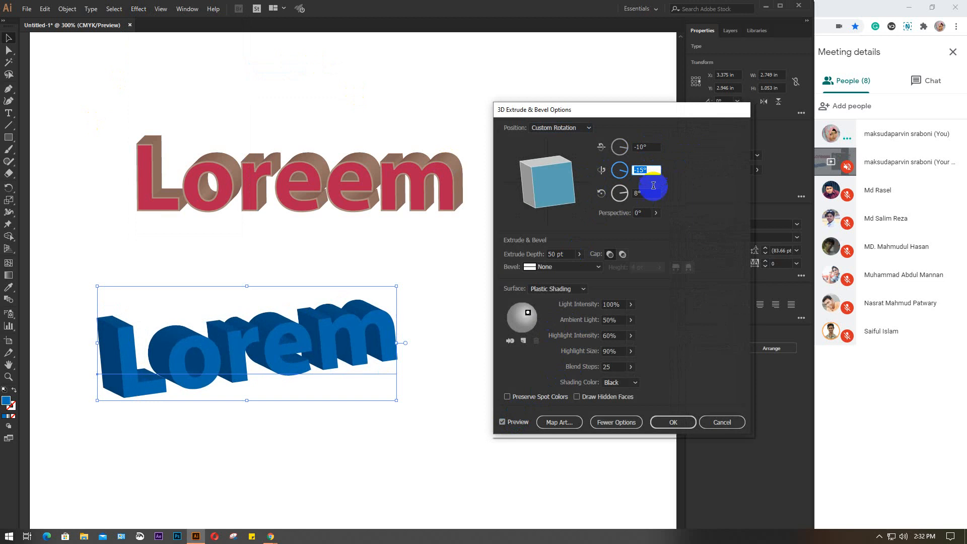
Step: Set the extrusion's rotation around the Z axis to 2°
left_click(650, 192)
key("Down")
key("Down")
key("Down")
key("Down")
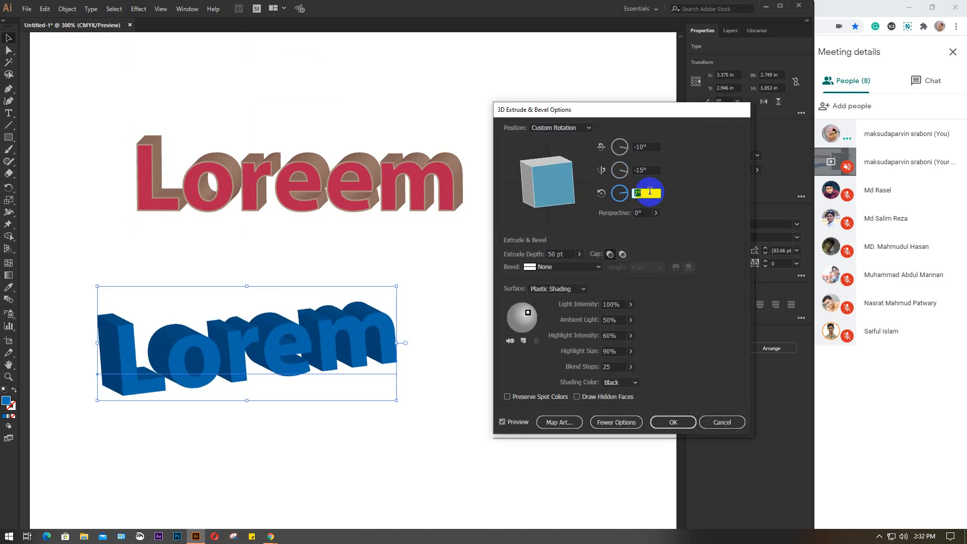
key("Down")
key("Down")
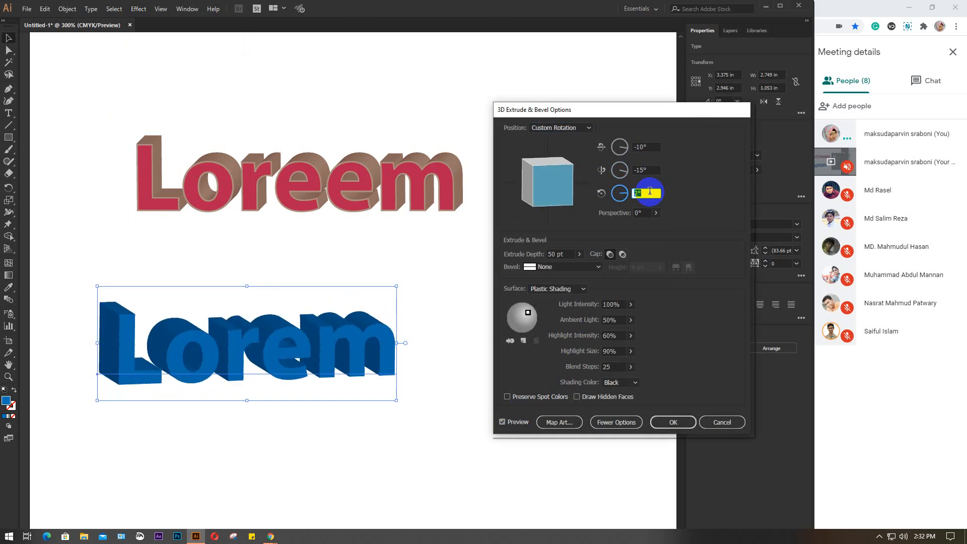
key("Down")
key("Down")
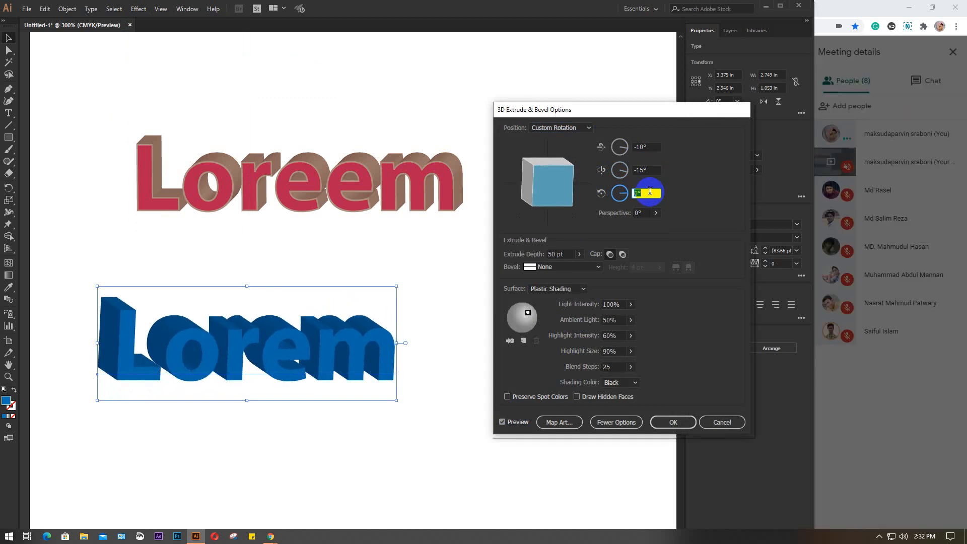
key("Up")
key("Up")
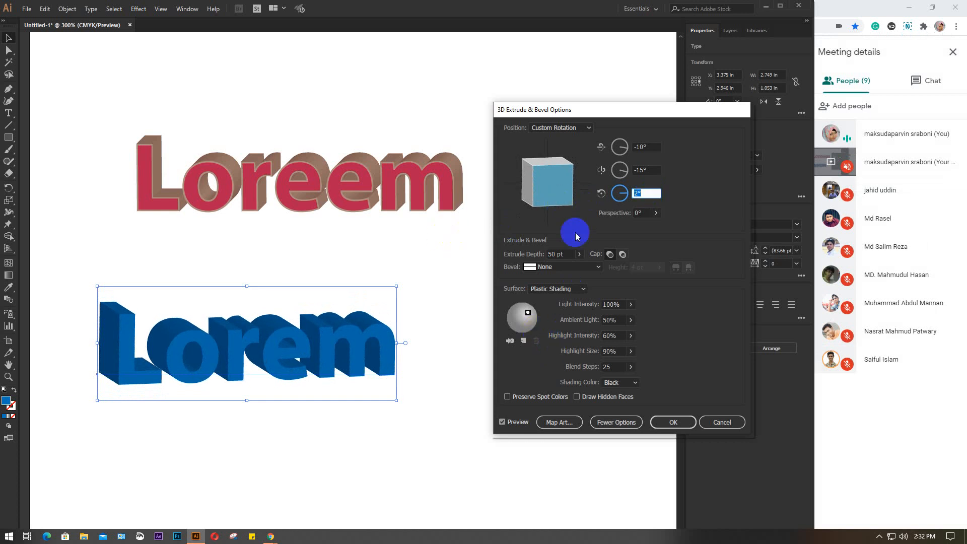
Step: Reduce the extrude depth of the blue "Lorem" text to 30 pt
left_click(579, 253)
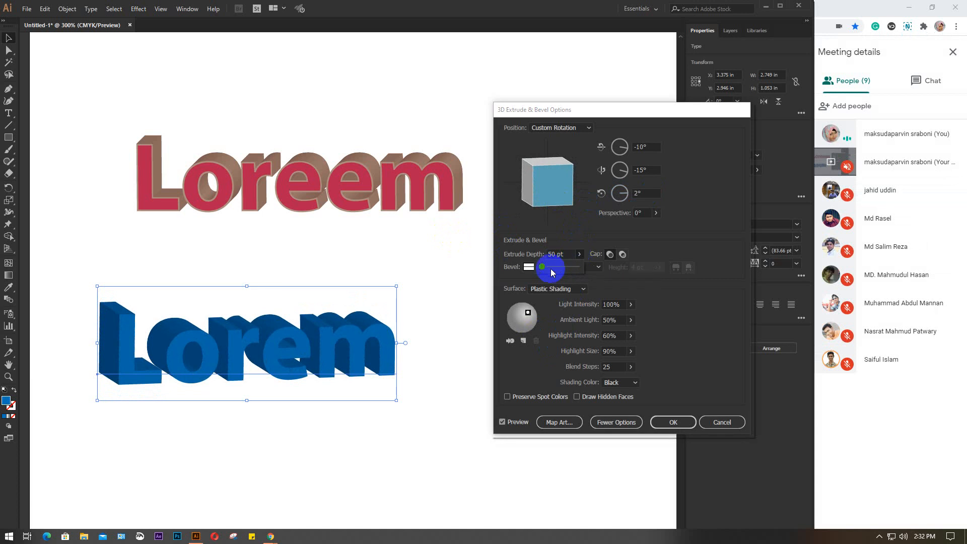
left_click(561, 255)
key("Down")
key("Down")
key("Down")
key("Down")
key("Down")
key("Down")
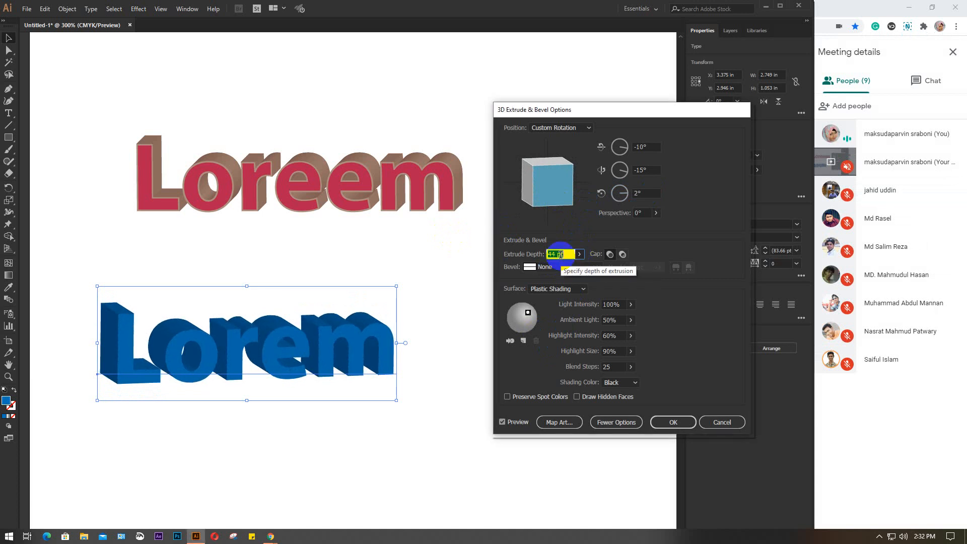
key("Down")
key("Down")
key("Down")
key("Down")
key("Down")
key("Down")
key("Down")
key("Down")
key("Down")
key("Down")
key("Down")
key("Down")
key("Down")
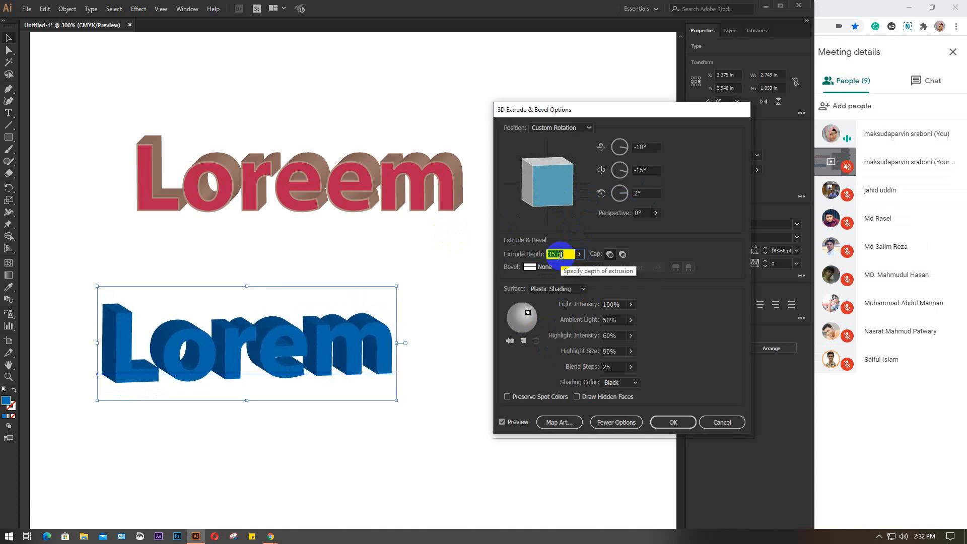
key("Down")
key("Down")
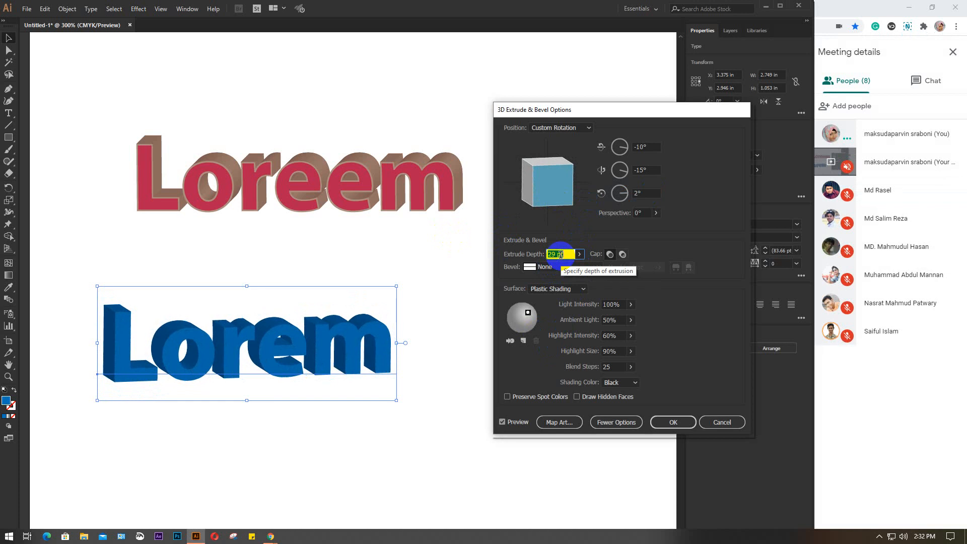
key("Down")
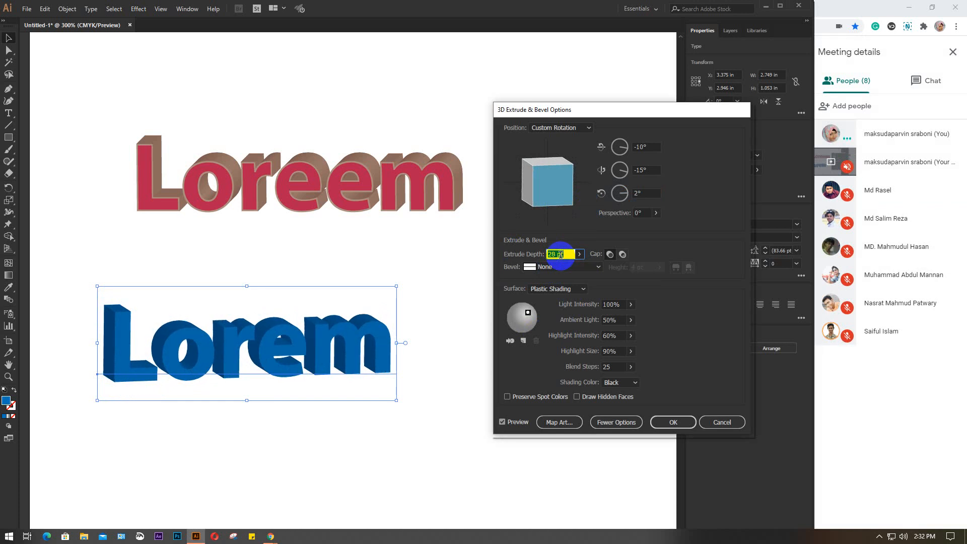
key("Down")
key("Down")
key("Down")
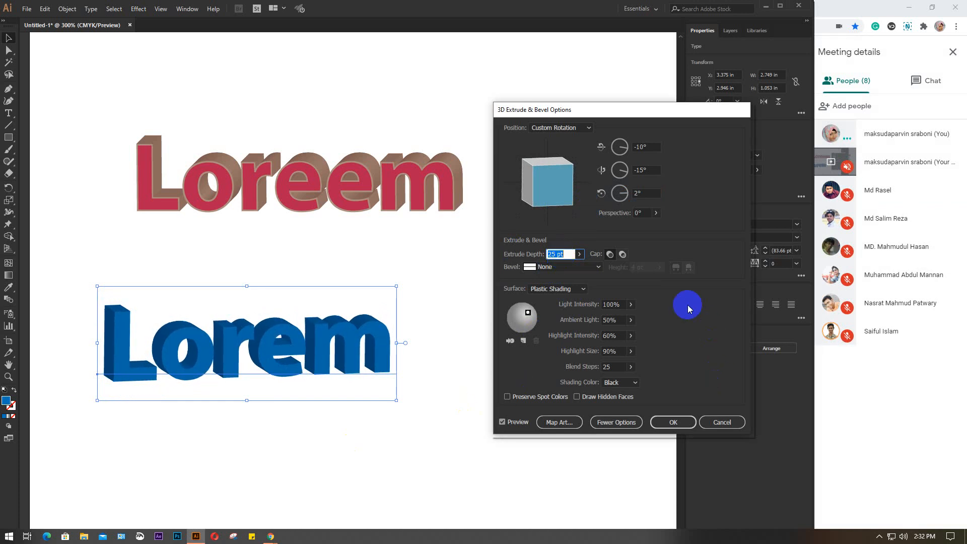
type("30")
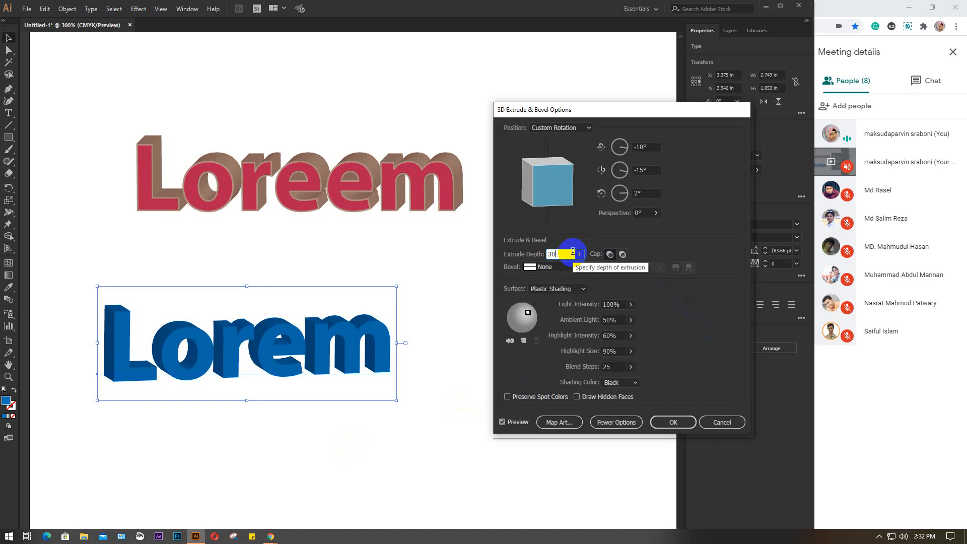
Step: Switch the extrusion's surface to Diffuse Shading and try the light intensity at 0% before restoring it to 100%
left_click(574, 289)
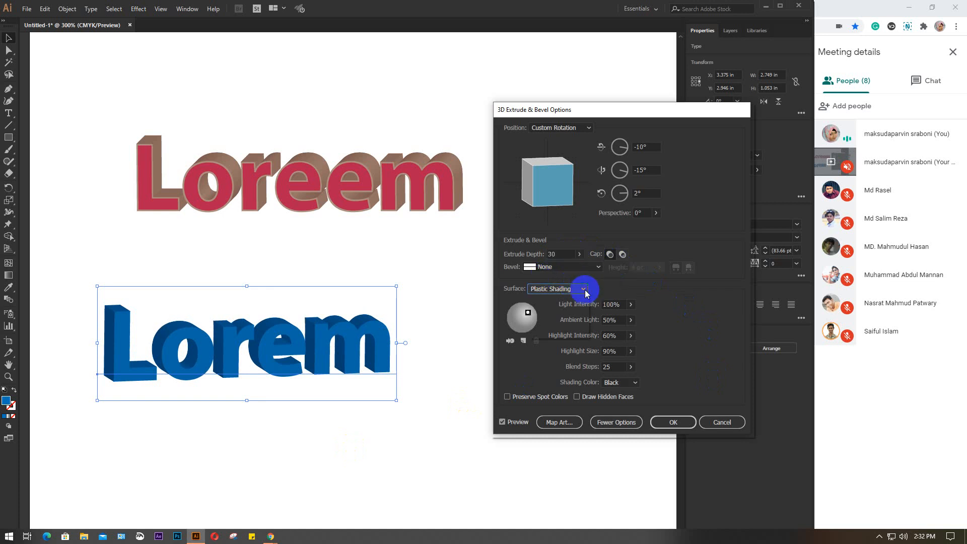
left_click(566, 322)
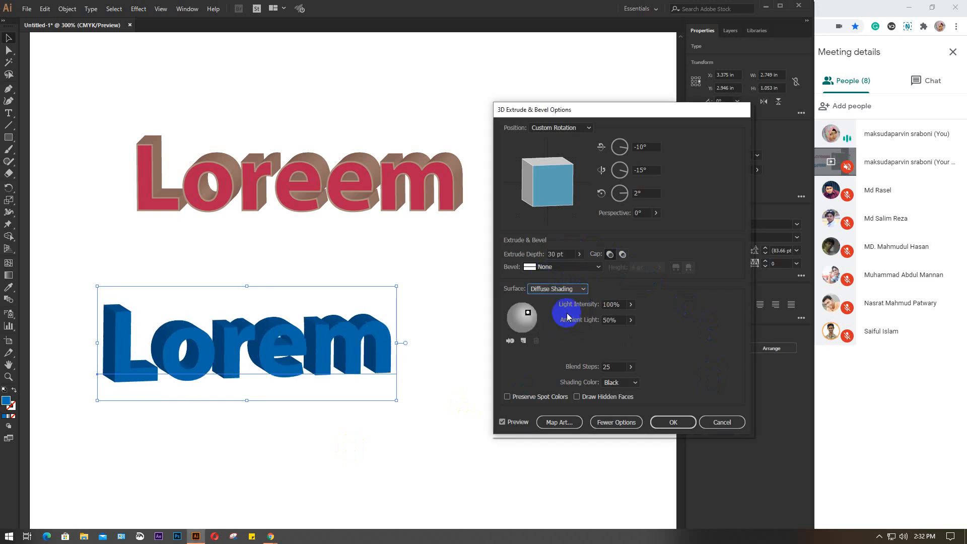
left_click(630, 305)
mouse_move(609, 319)
left_mouse_down()
mouse_move(556, 320)
mouse_move(410, 360)
left_mouse_up()
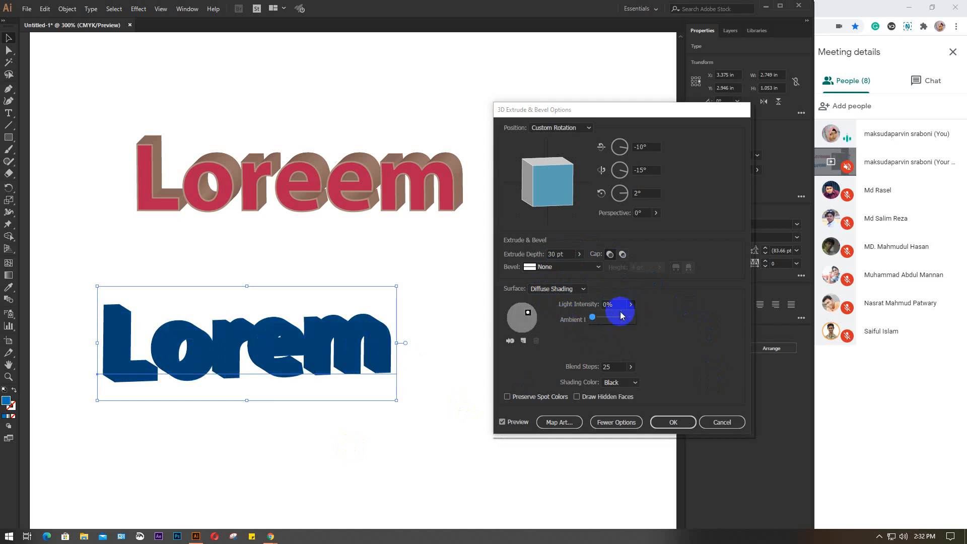
left_click_drag(615, 317, 639, 294)
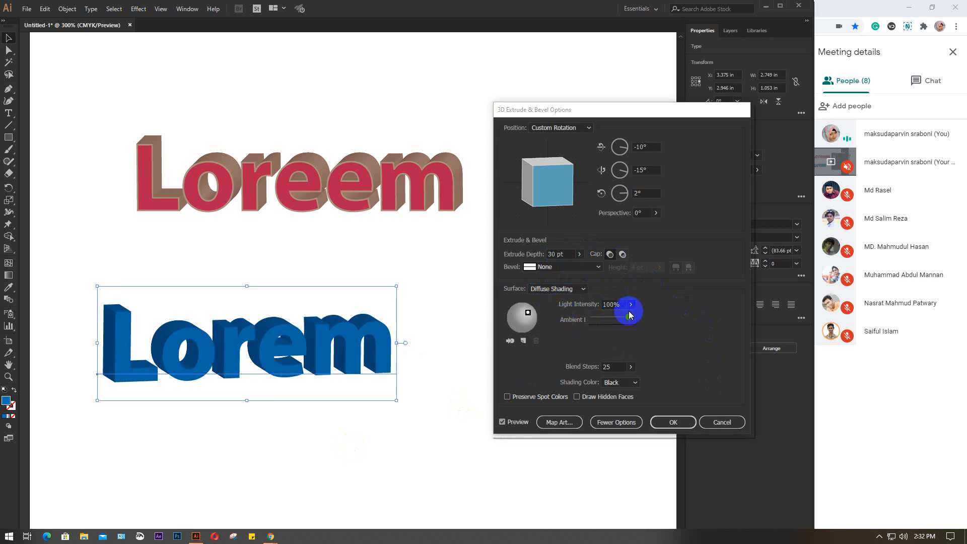
left_click(639, 309)
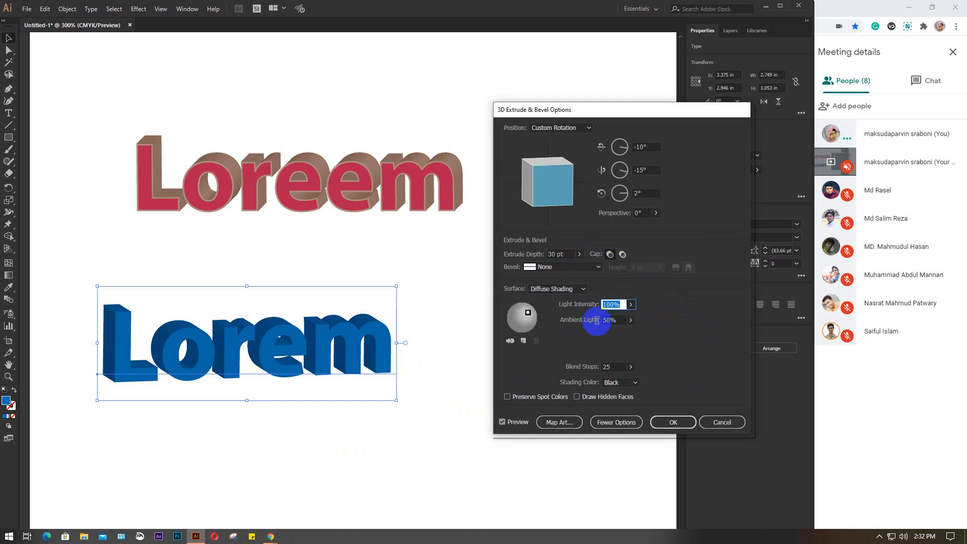
Step: Try the ambient light at 100%, and bring it back down to 58%
left_click(631, 319)
left_click_drag(612, 330, 644, 334)
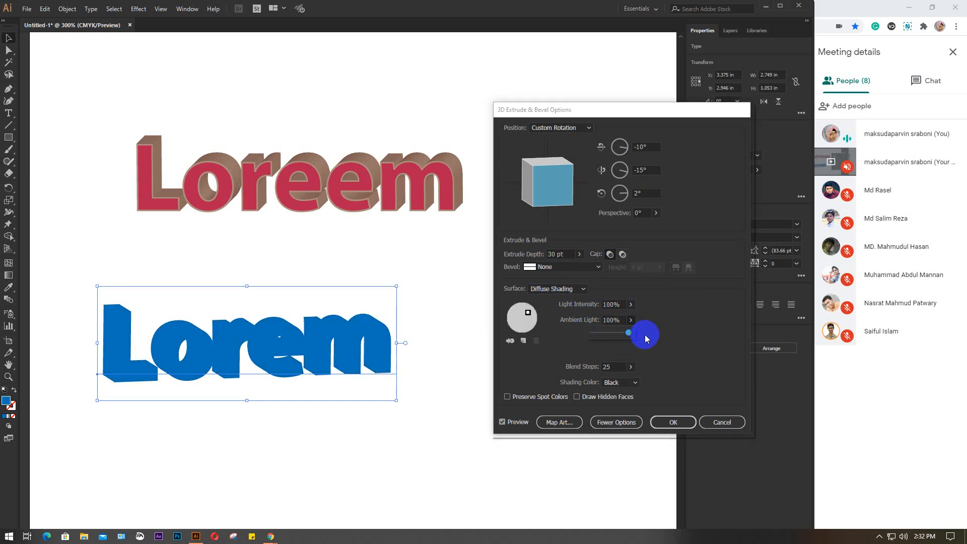
left_click(612, 338)
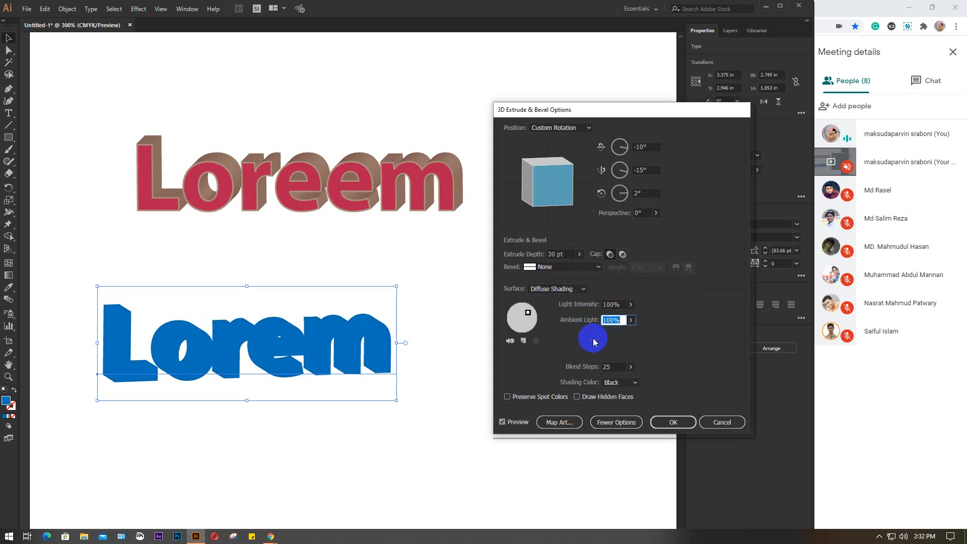
mouse_move(633, 319)
left_mouse_down()
mouse_move(529, 345)
mouse_move(550, 331)
mouse_move(618, 326)
mouse_move(613, 335)
left_mouse_up()
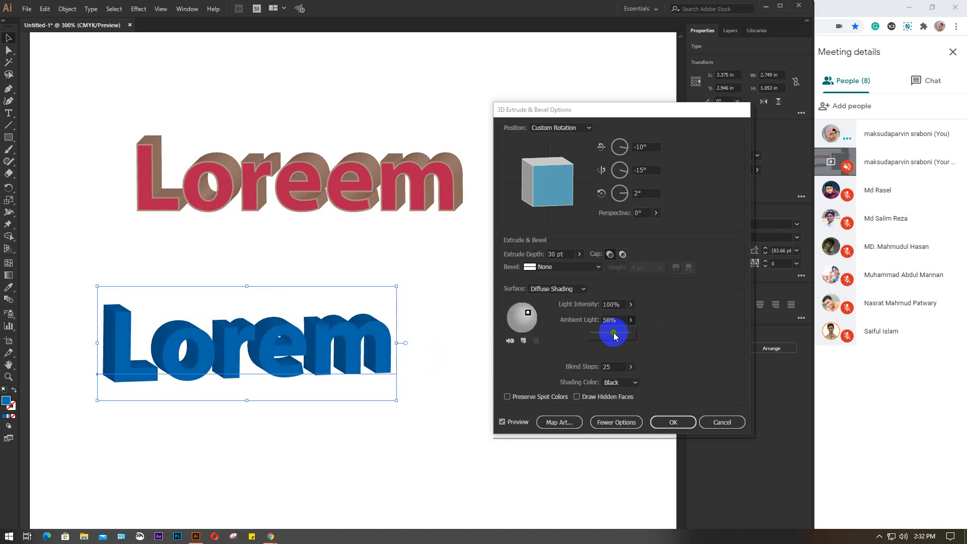
Step: Preview the No Shading and Wireframe surface options on the text, and return the surface to Diffuse Shading
left_click(583, 289)
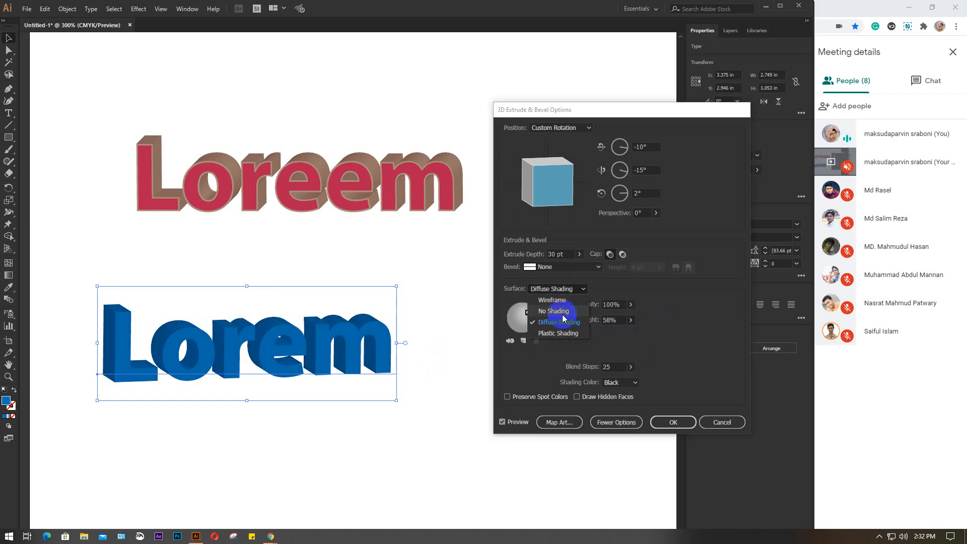
left_click(561, 312)
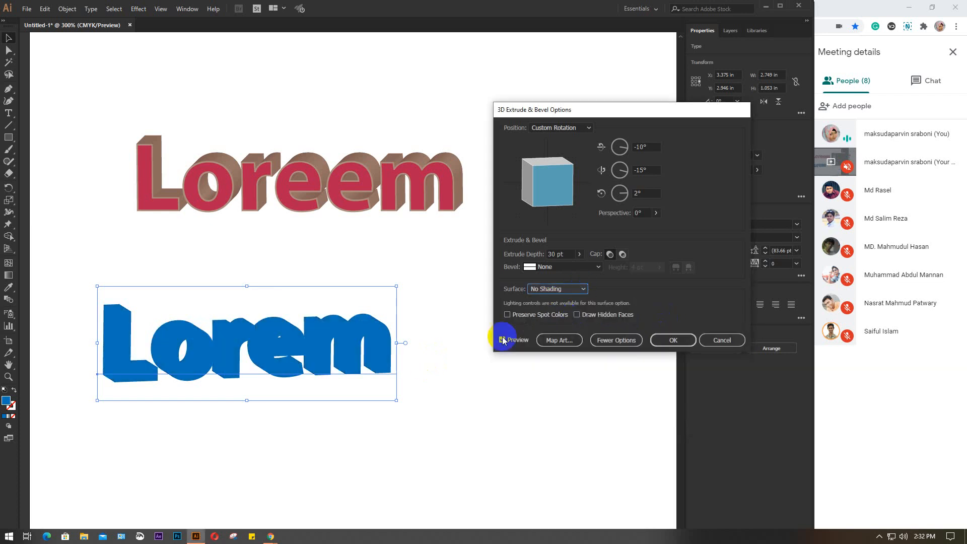
left_click(584, 289)
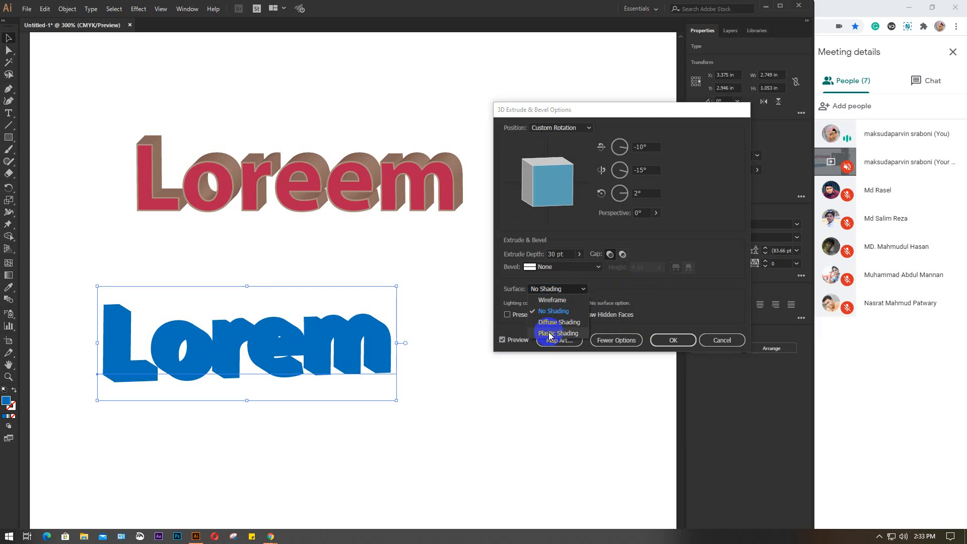
left_click(554, 300)
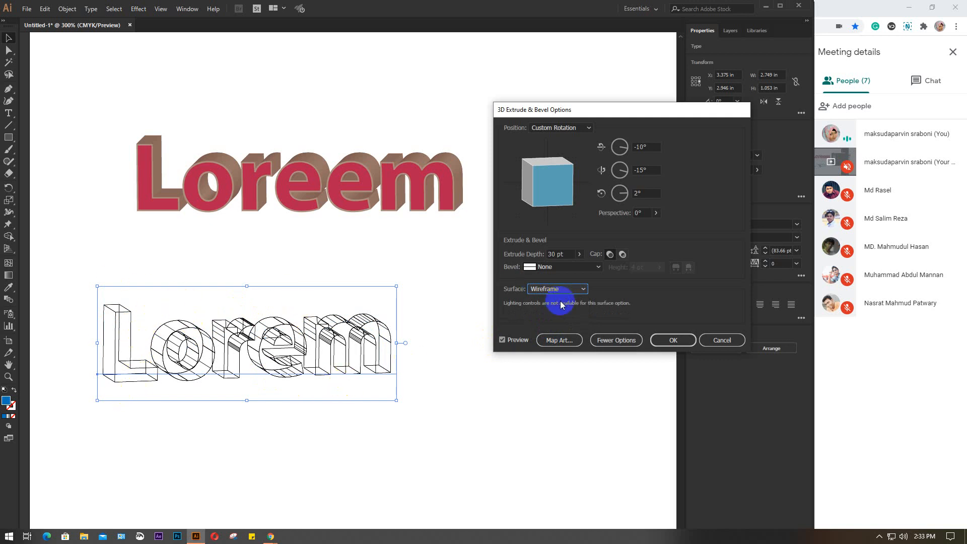
left_click(580, 289)
left_click(561, 322)
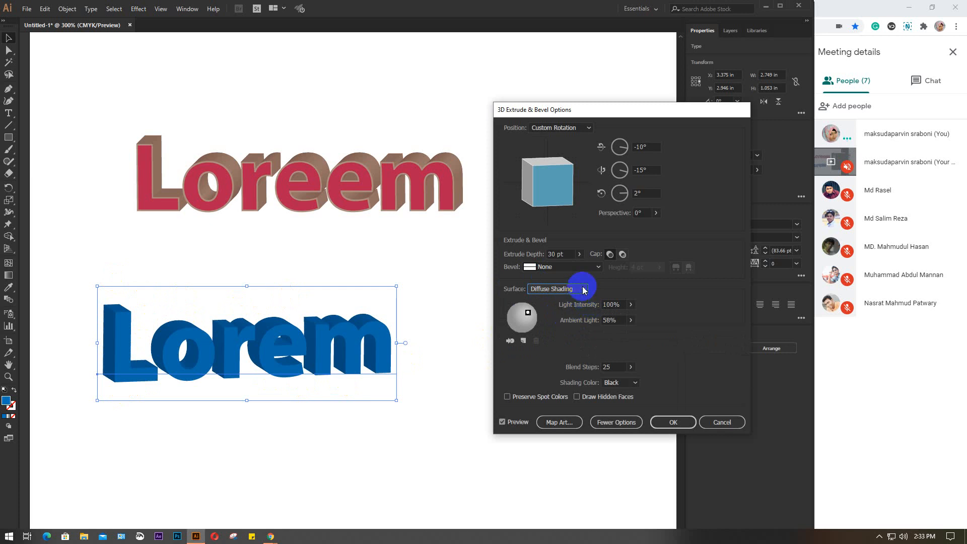
Step: Set the ambient light of the diffuse surface to 60%
left_click(620, 322)
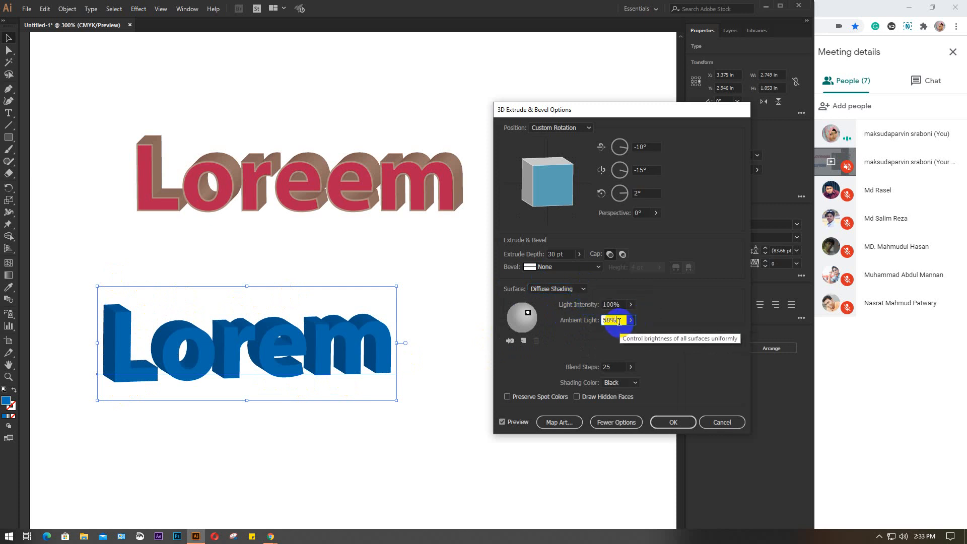
key("Up")
key("Up")
key("Up")
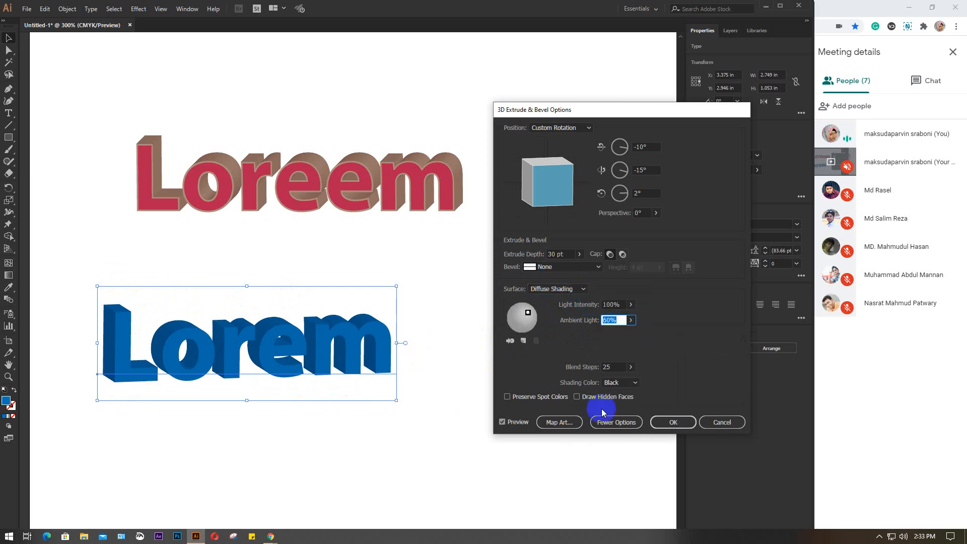
Step: Raise the number of blend steps for the extrusion's shading to 100
left_click(630, 367)
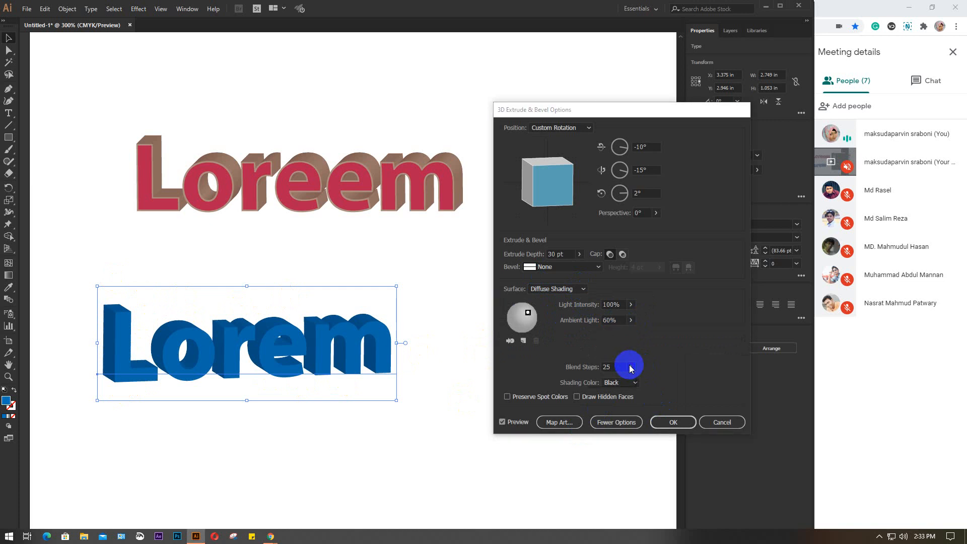
left_click(616, 368)
key("Up")
key("Up")
key("Up")
key("Up")
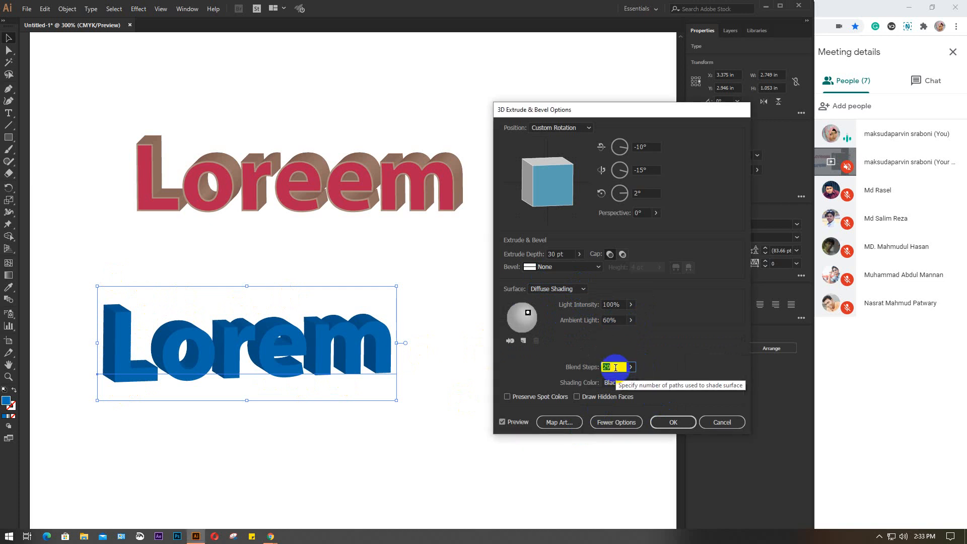
key("Up")
key("Up")
key("Up")
key("Up")
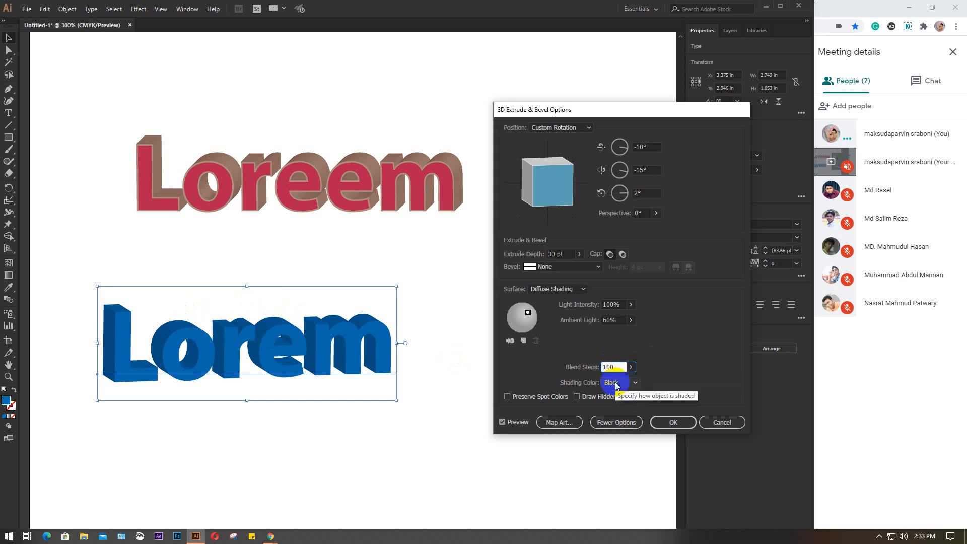
Step: Change the shading color from black to a custom dark blue (#00246d)
left_click(627, 382)
left_click(627, 416)
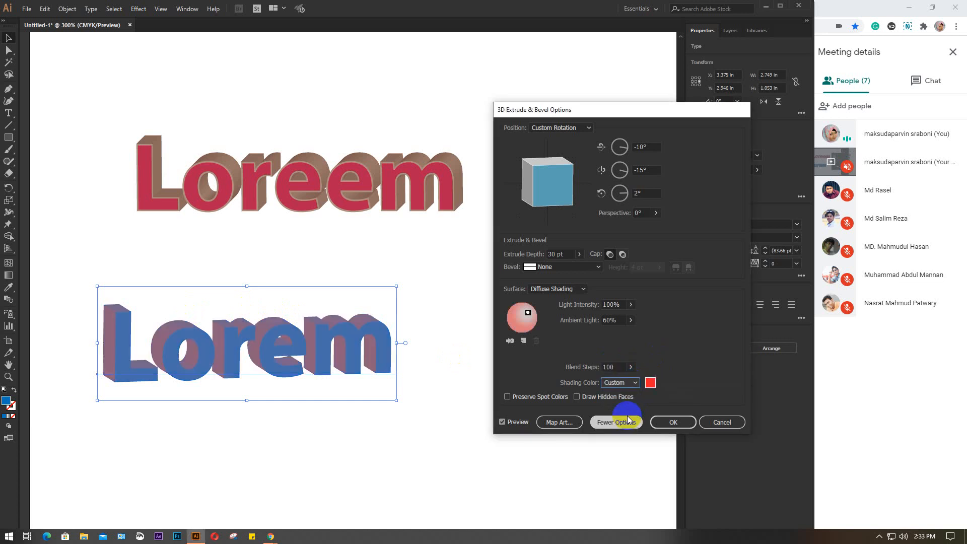
left_click(648, 382)
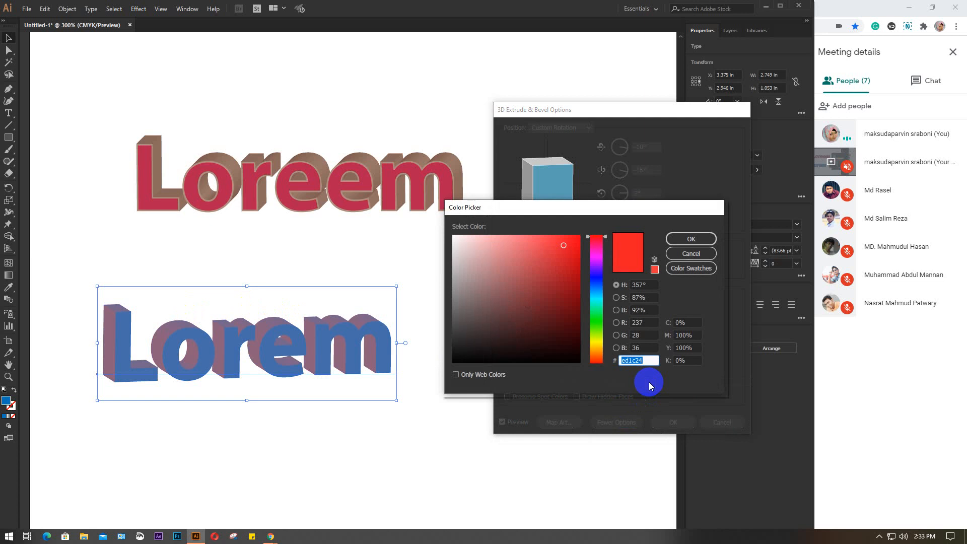
left_click(594, 285)
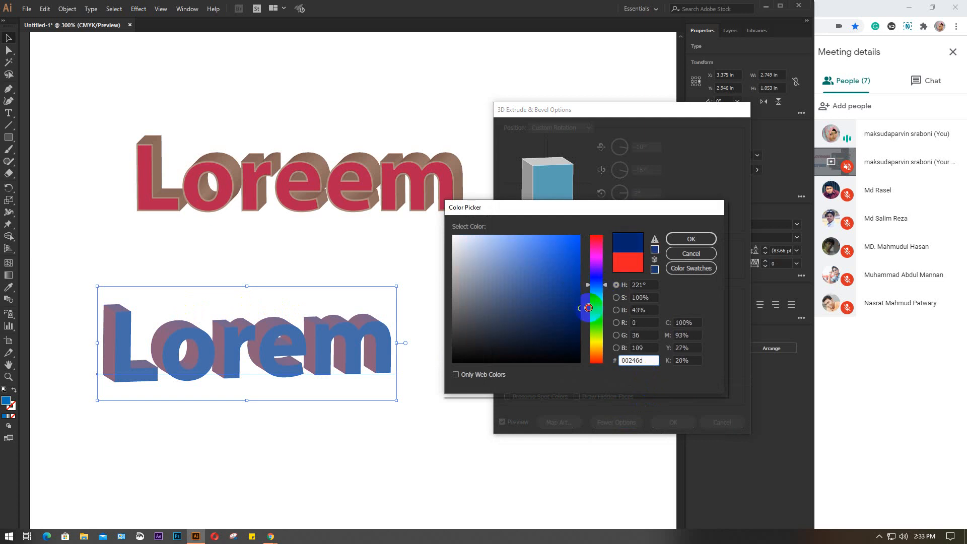
left_click(700, 240)
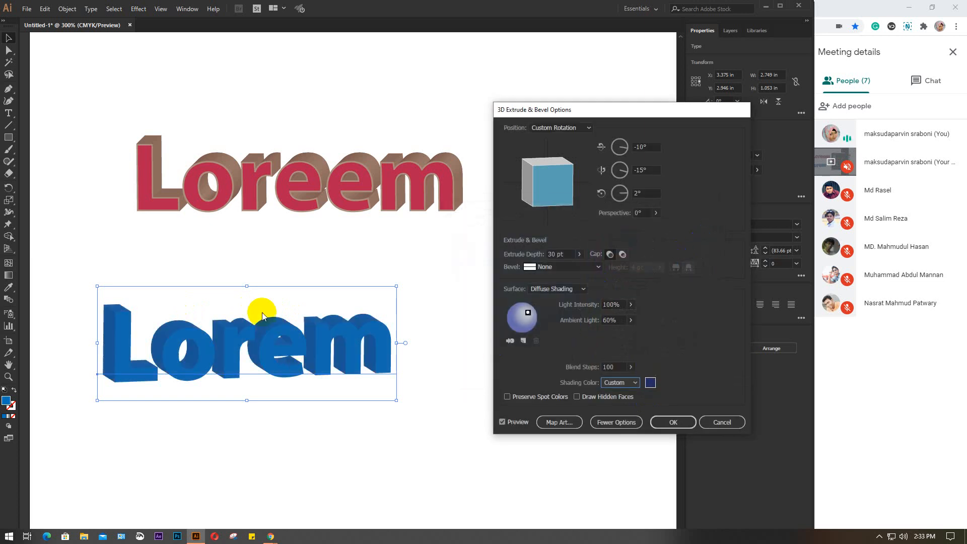
Step: Apply the 3D Extrude & Bevel effect with 30 pt depth and custom dark-blue shading to the lower Lorem text
left_click(674, 427)
left_click(455, 375)
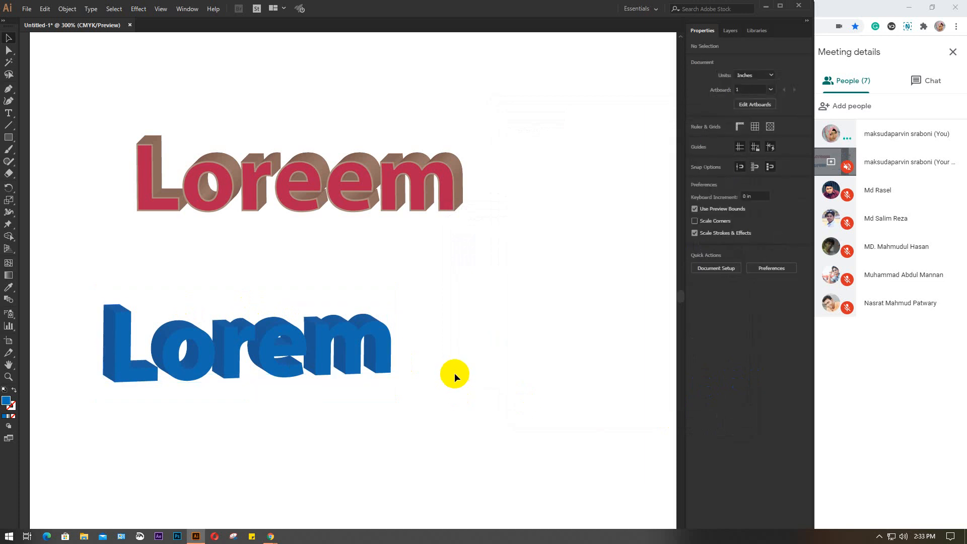
left_click(389, 180)
left_click(344, 324)
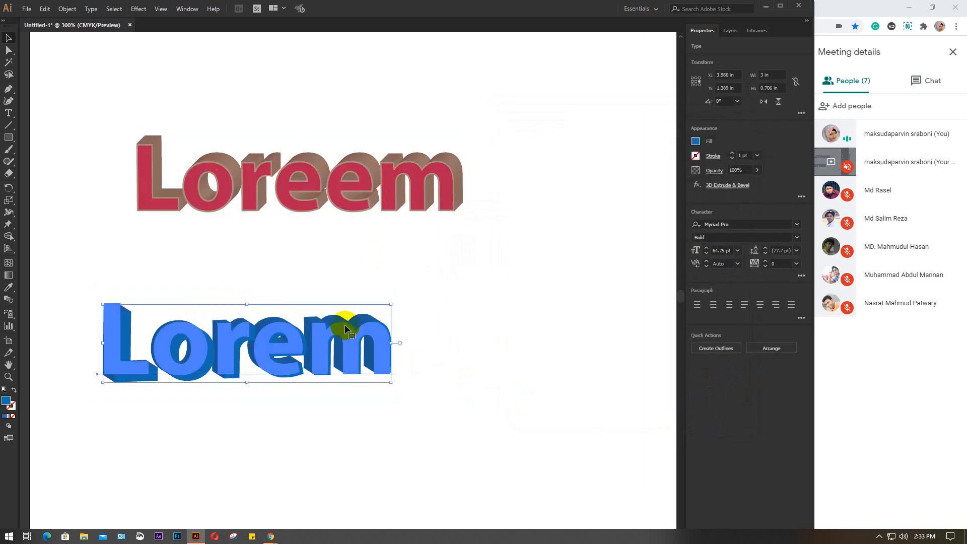
left_click(462, 341)
Step: Try several stroke swatches on the lower Lorem text, including blue, purple and the Summer gradient, and finish with light orange
left_click(392, 335)
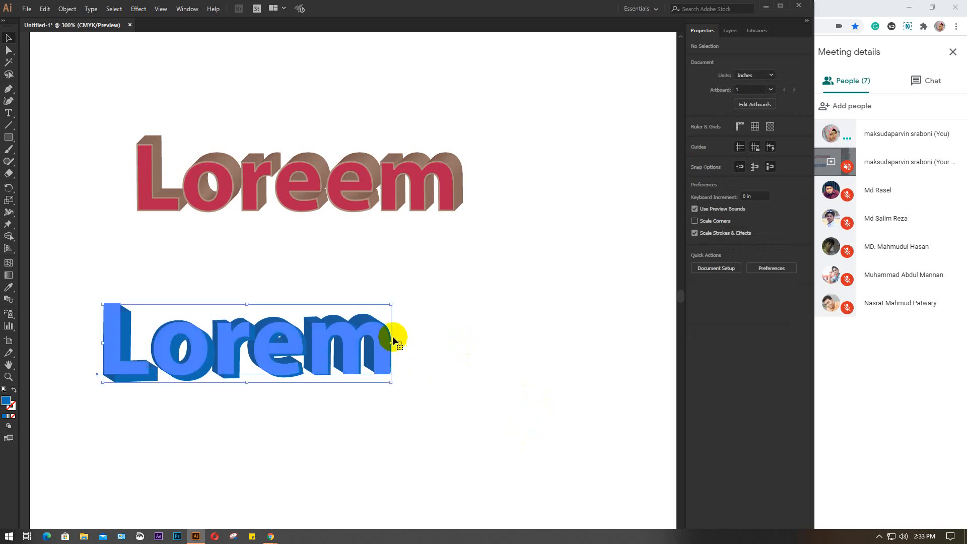
left_click(695, 156)
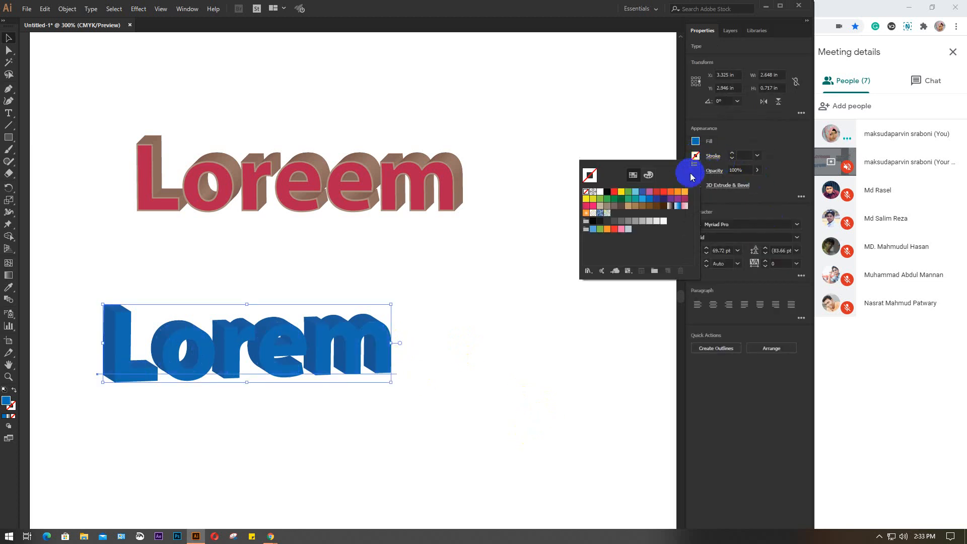
left_click(634, 193)
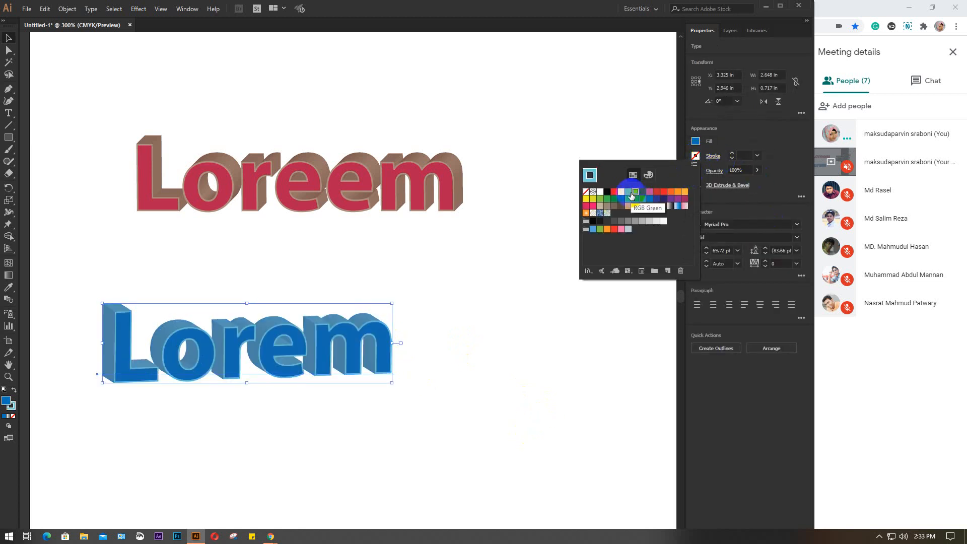
left_click(678, 192)
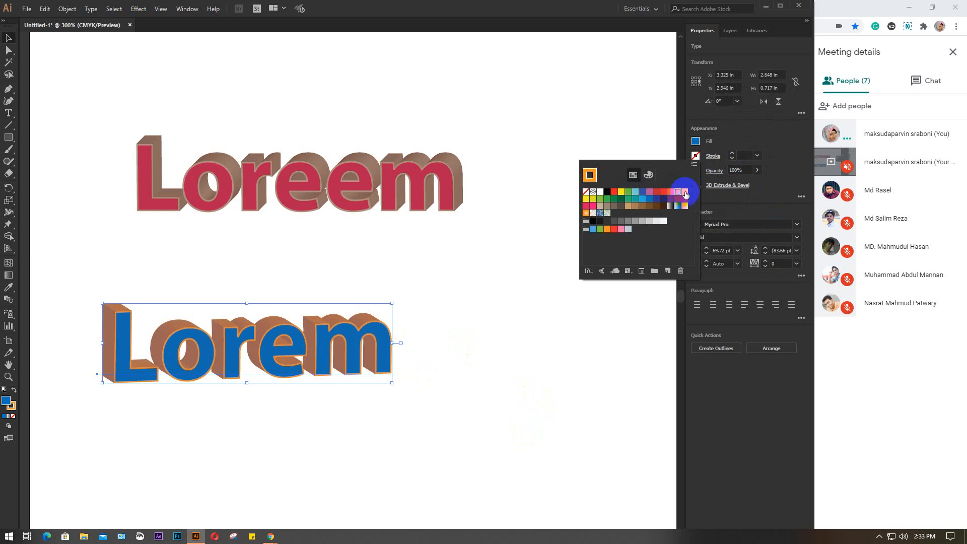
left_click(662, 207)
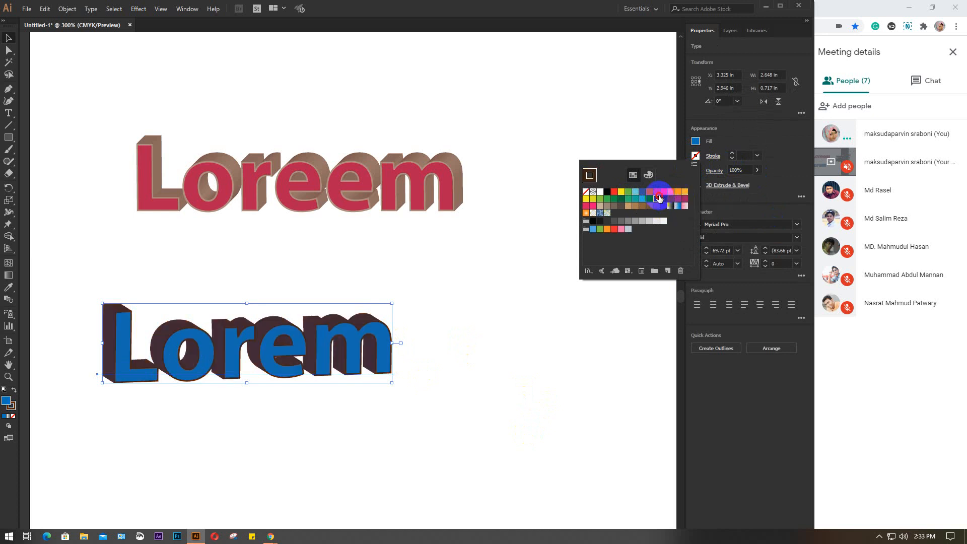
left_click(658, 199)
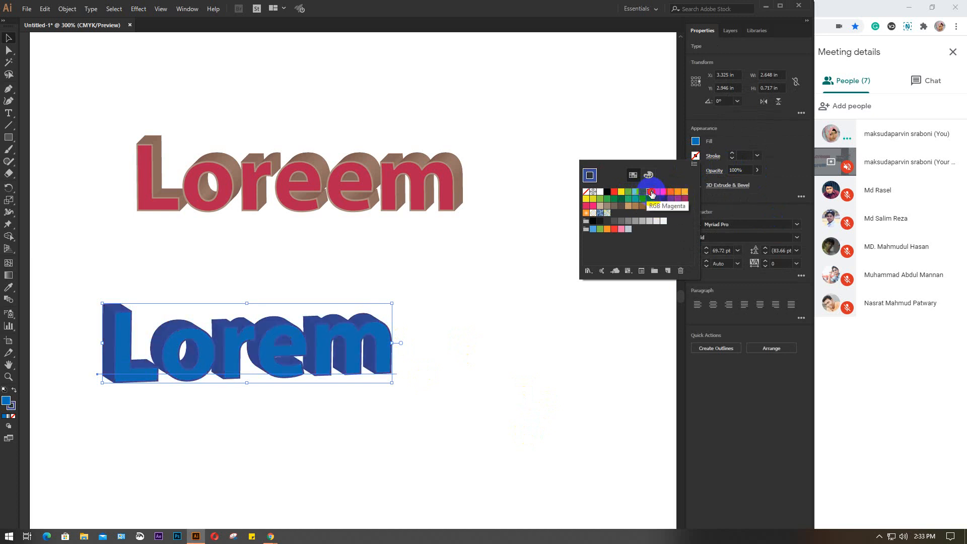
left_click(650, 192)
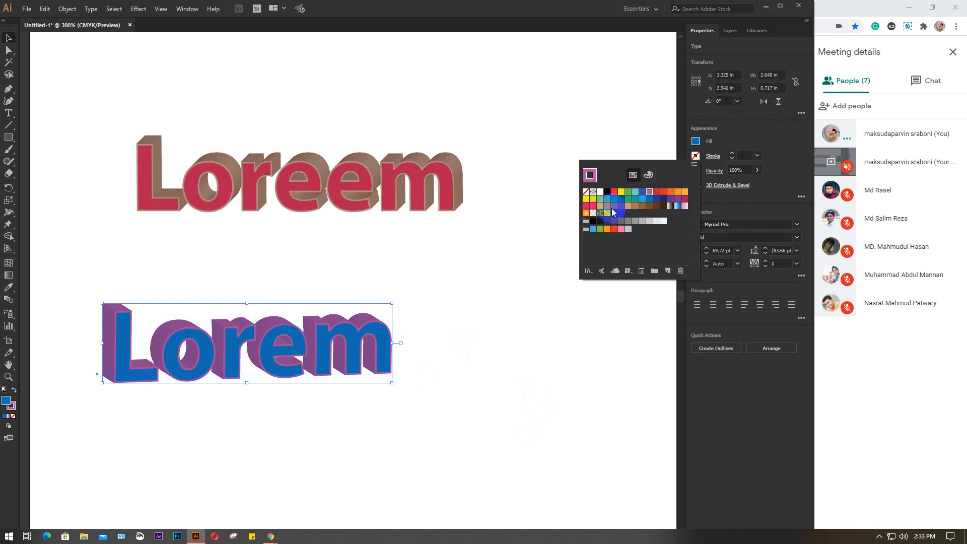
left_click(585, 213)
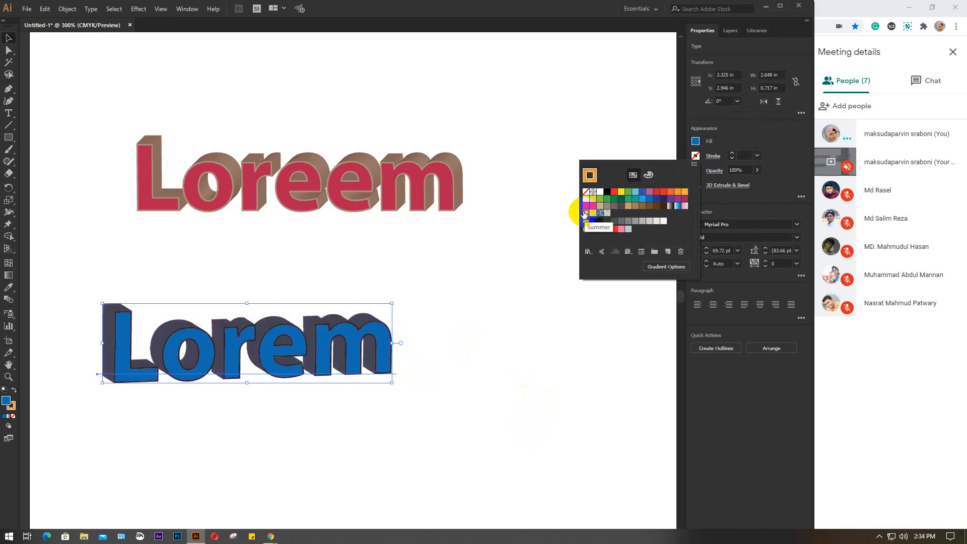
left_click(684, 191)
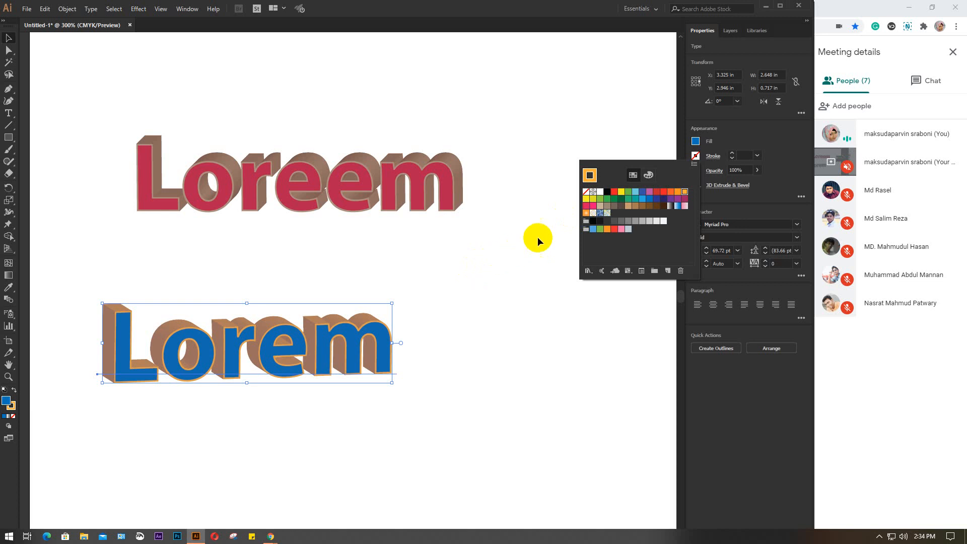
key("Escape")
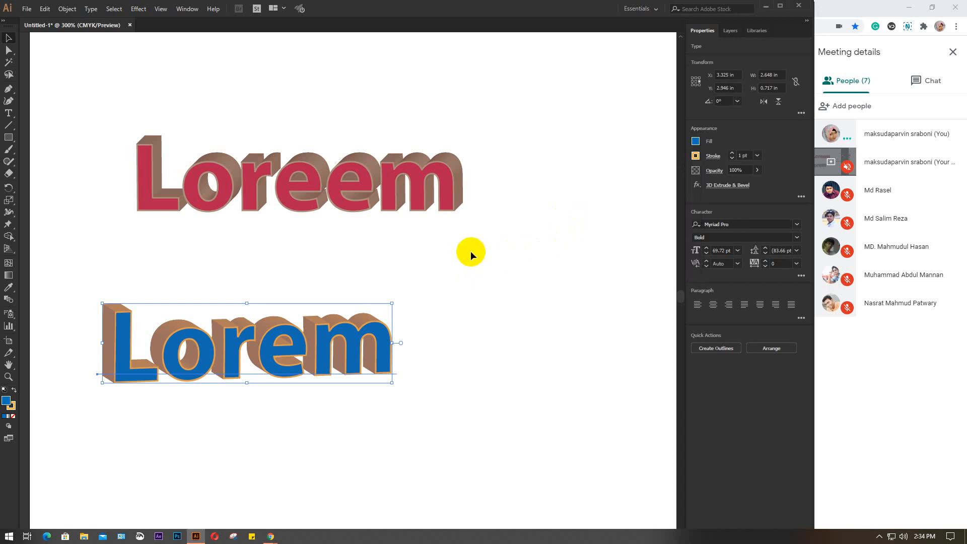
Step: Try expanding the lower Lorem text's appearance and giving it a Summer gradient stroke, then undo both changes
left_click(66, 8)
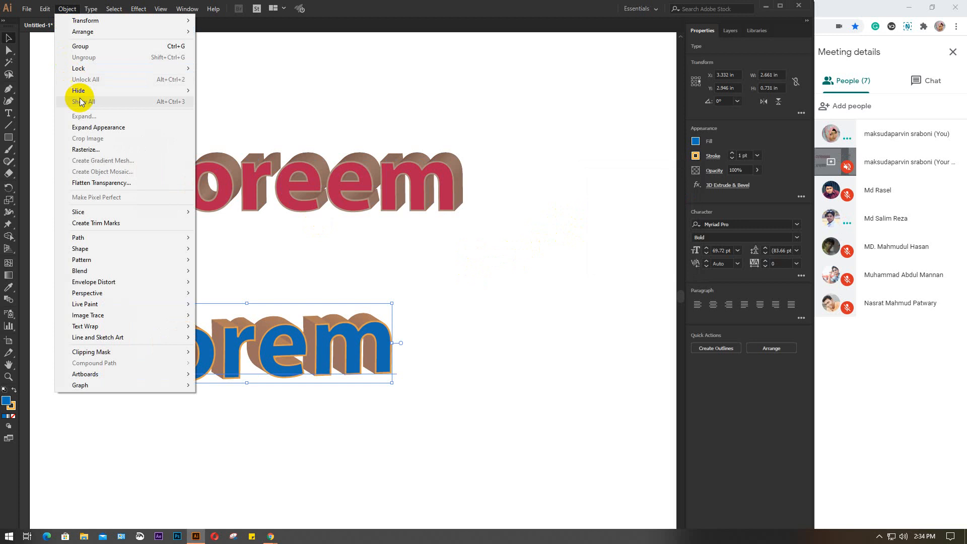
left_click(95, 127)
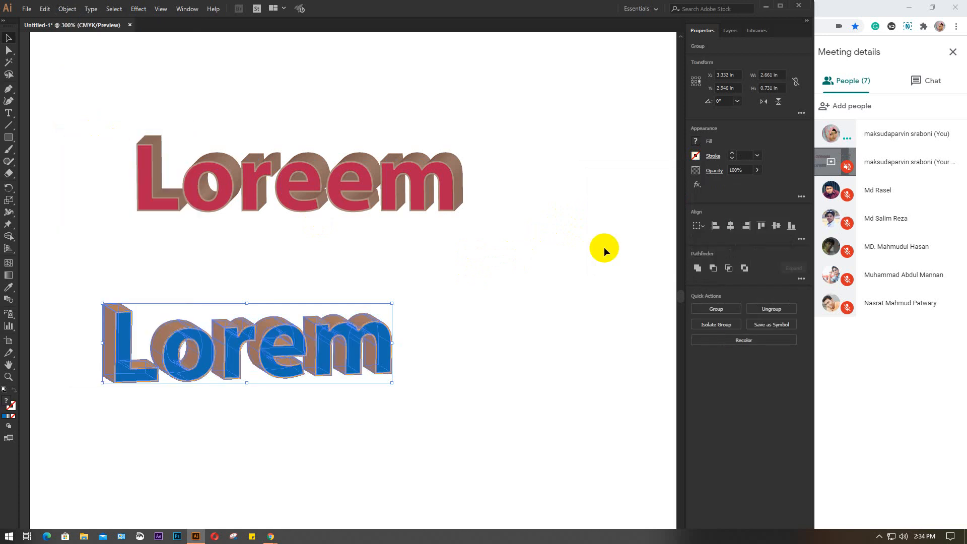
left_click(696, 156)
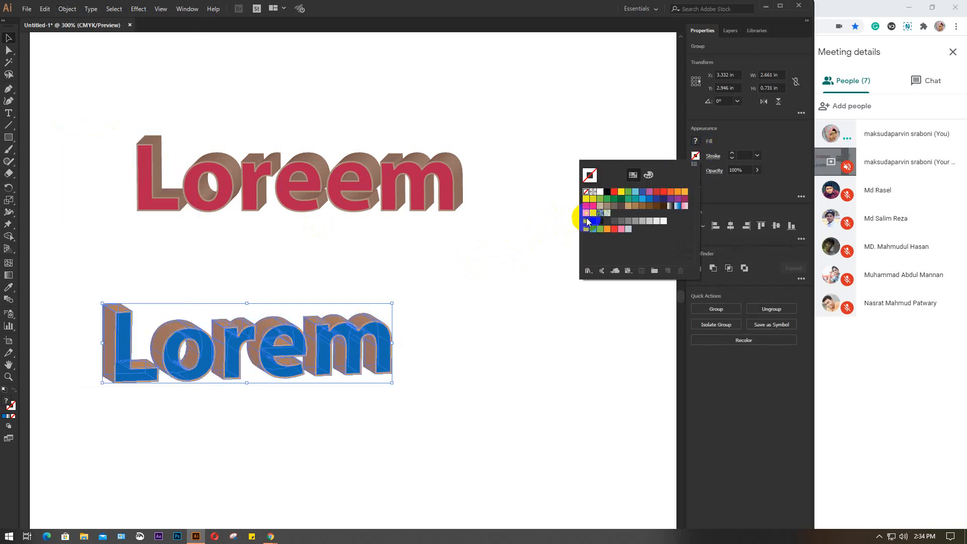
left_click(586, 212)
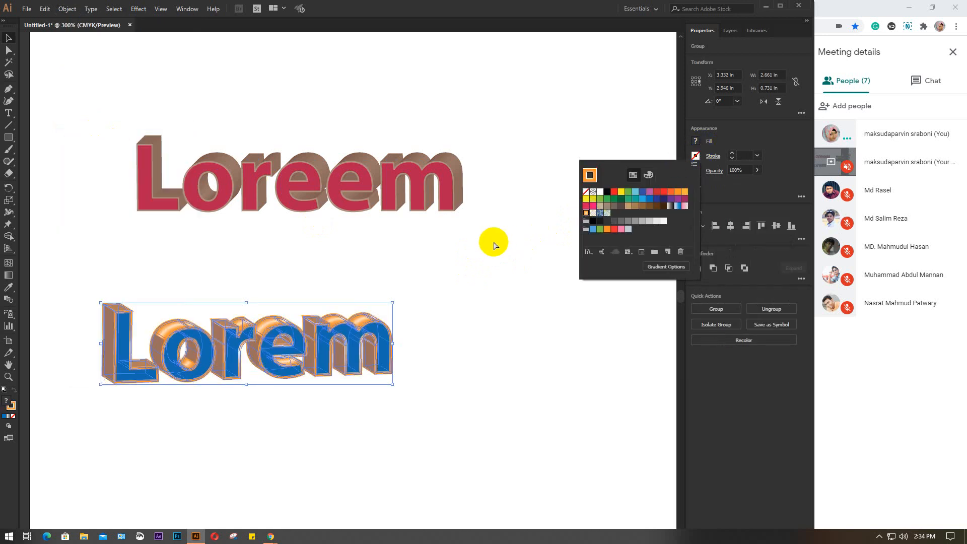
key("ctrl+z")
key("ctrl+z")
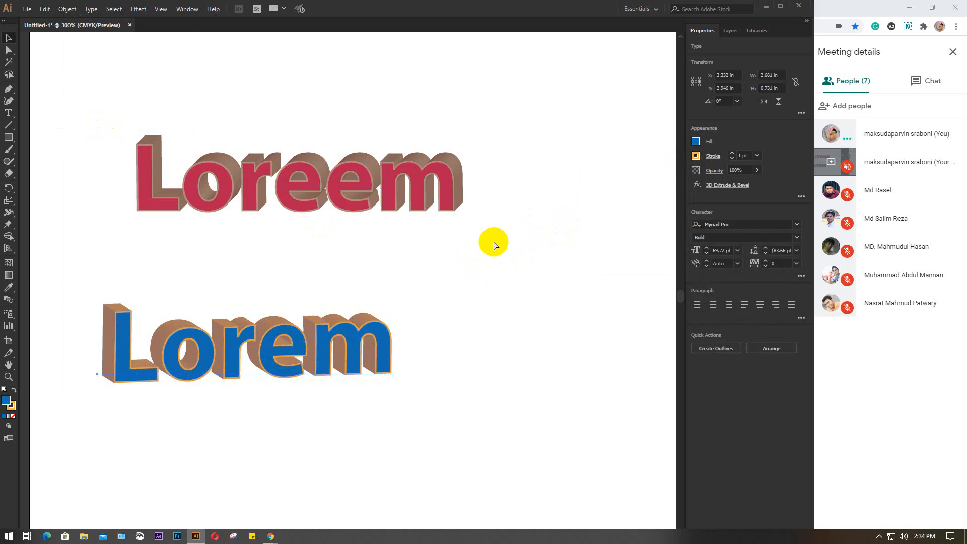
left_click(493, 244)
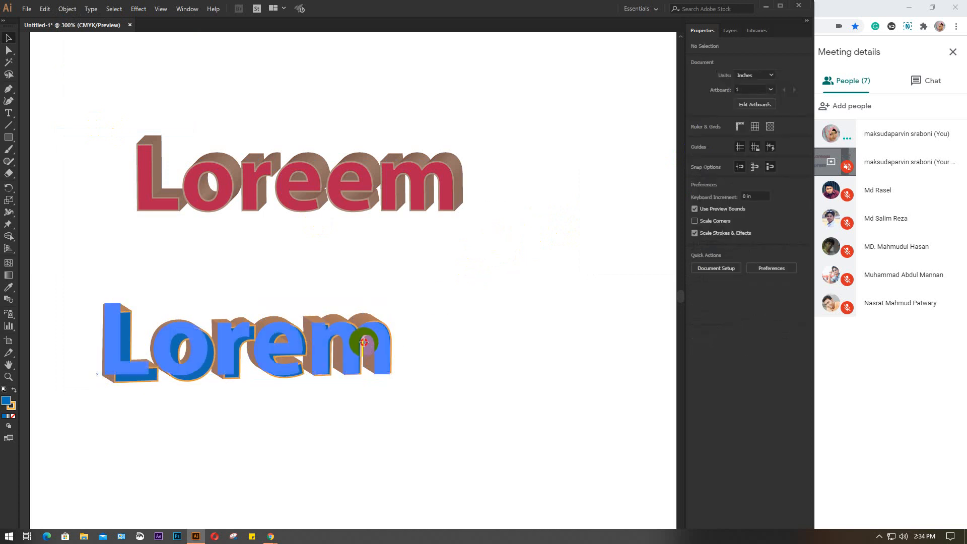
left_click_drag(363, 339, 116, 344)
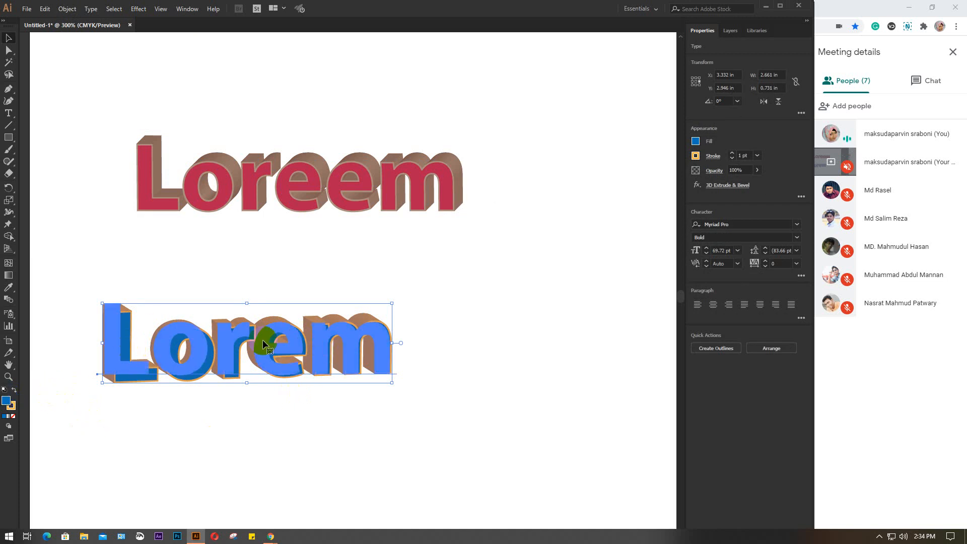
Step: Expand the appearance of the upper Loreem 3D text
left_click(208, 176)
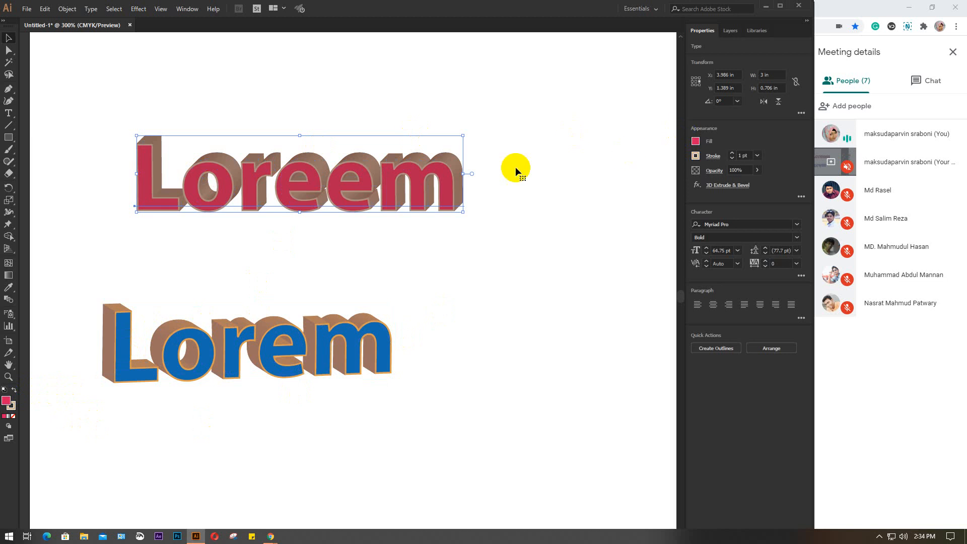
left_click(67, 9)
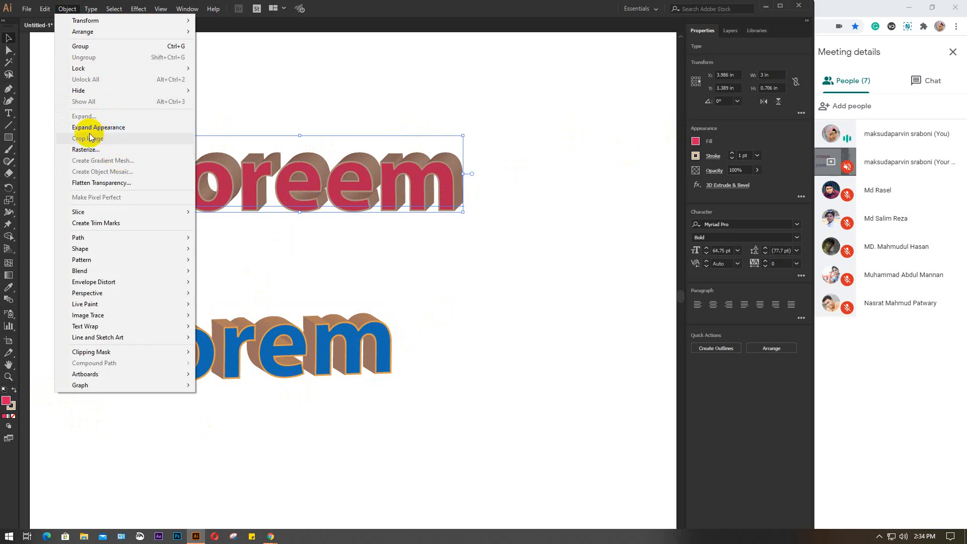
left_click(117, 129)
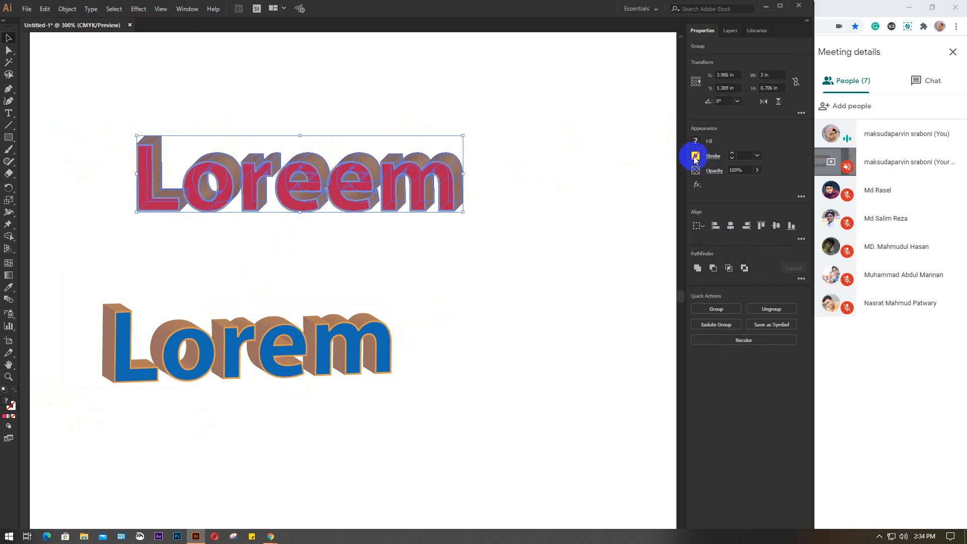
Step: Try the white-to-black, Sky and Orchid gradients as fill for the expanded Loreem lettering, and finish with the radial Summer preset
double_click(9, 275)
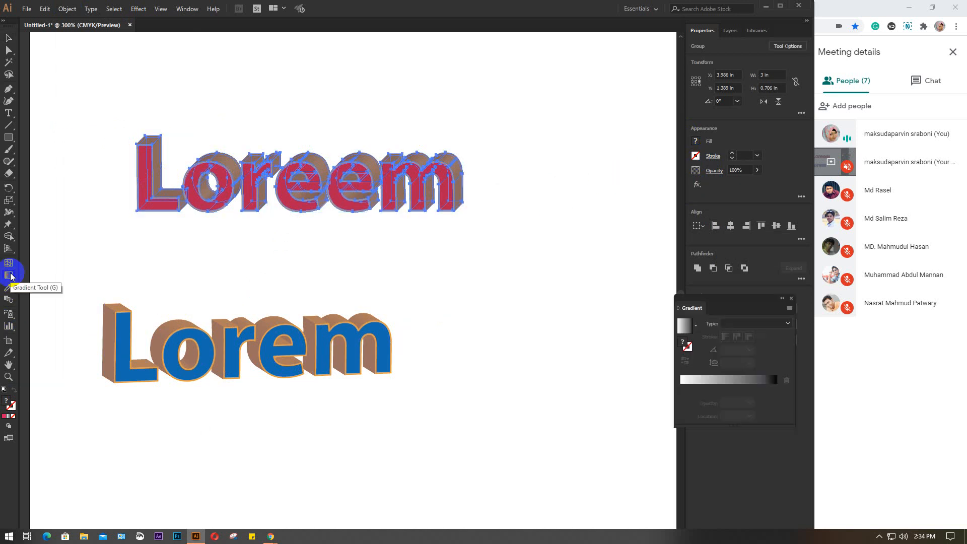
left_click(729, 383)
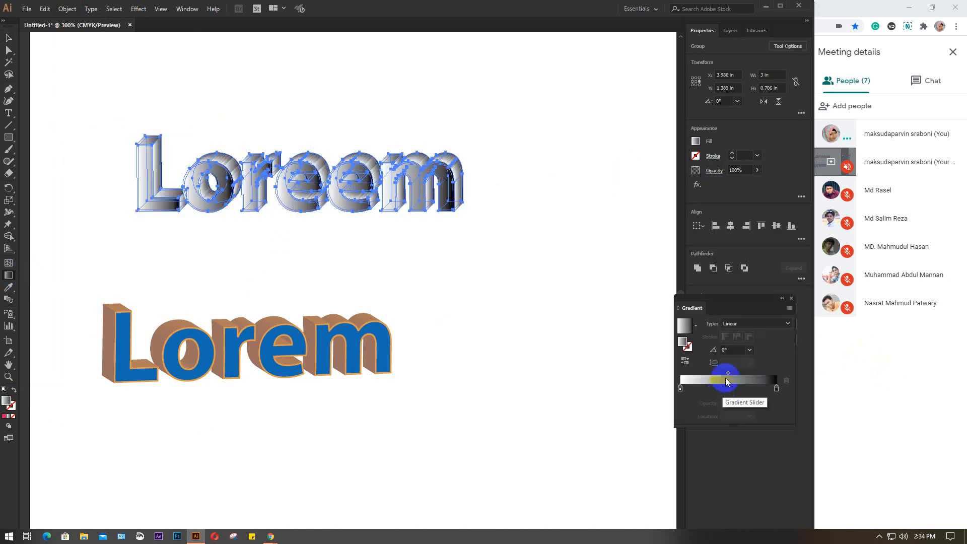
left_click_drag(716, 298, 559, 224)
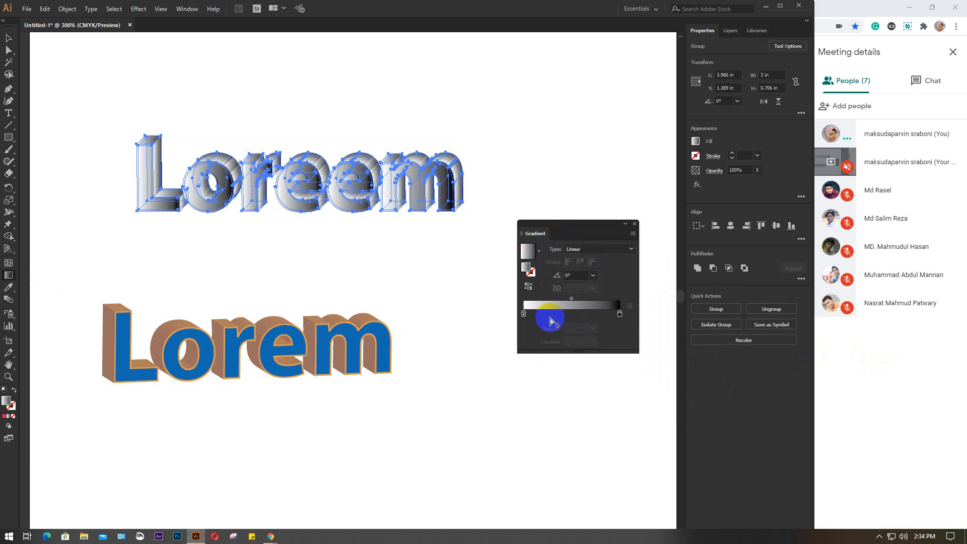
left_click(540, 251)
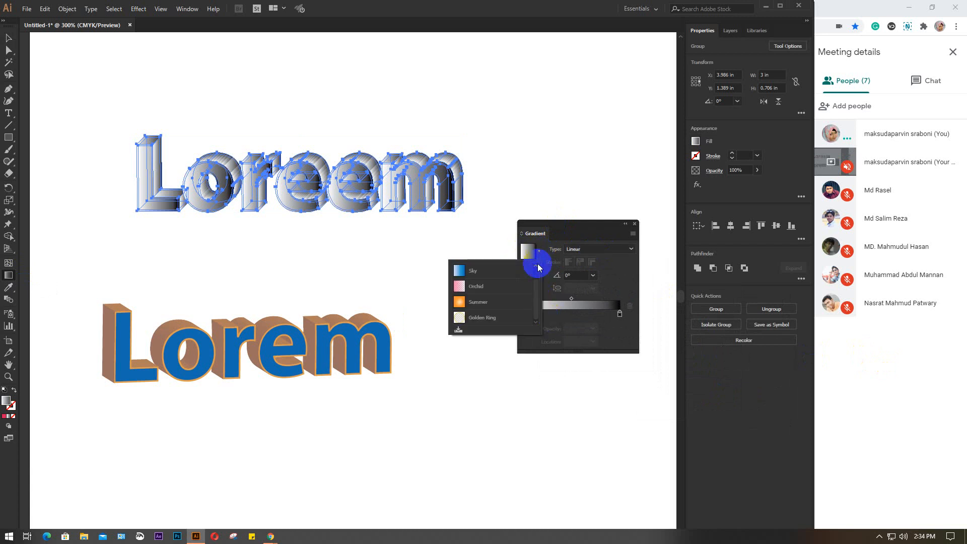
left_click(501, 267)
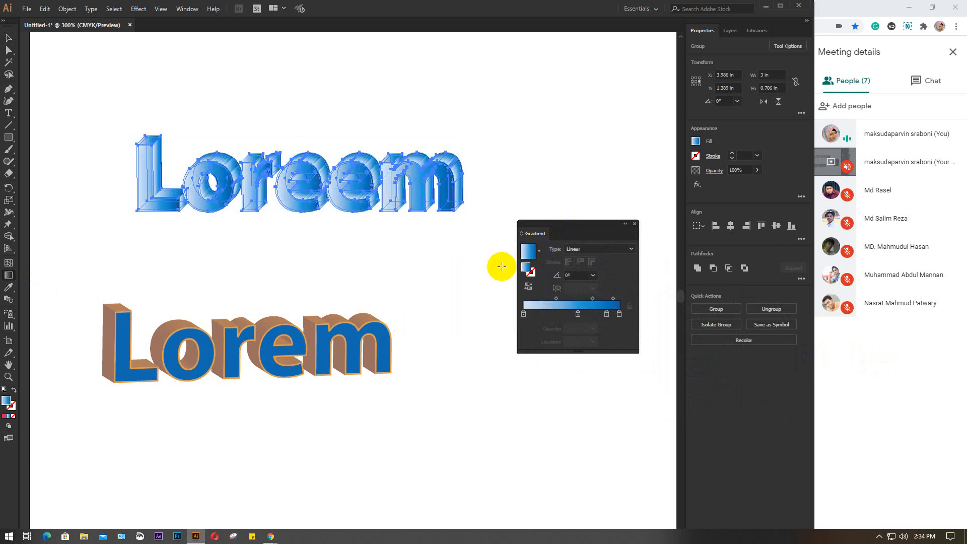
left_click(540, 251)
left_click(487, 284)
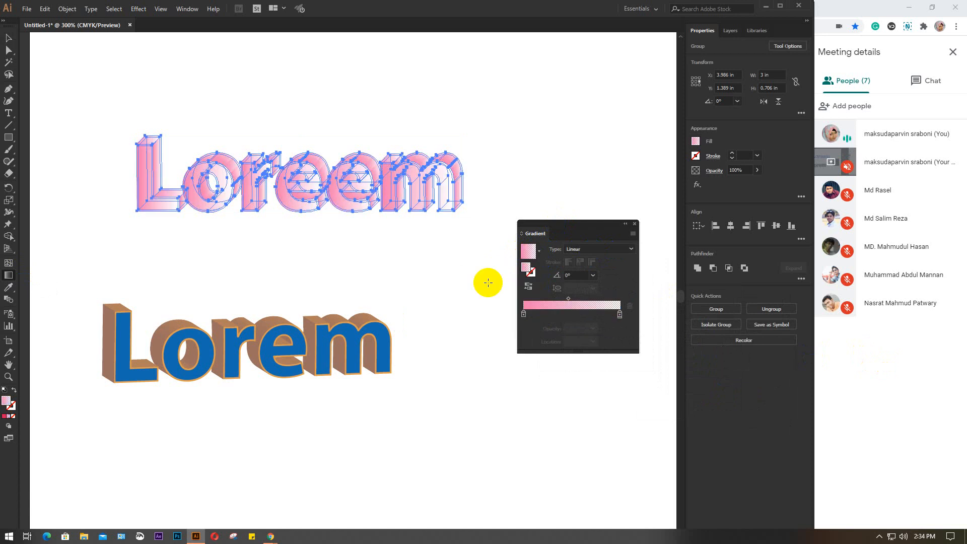
left_click(539, 251)
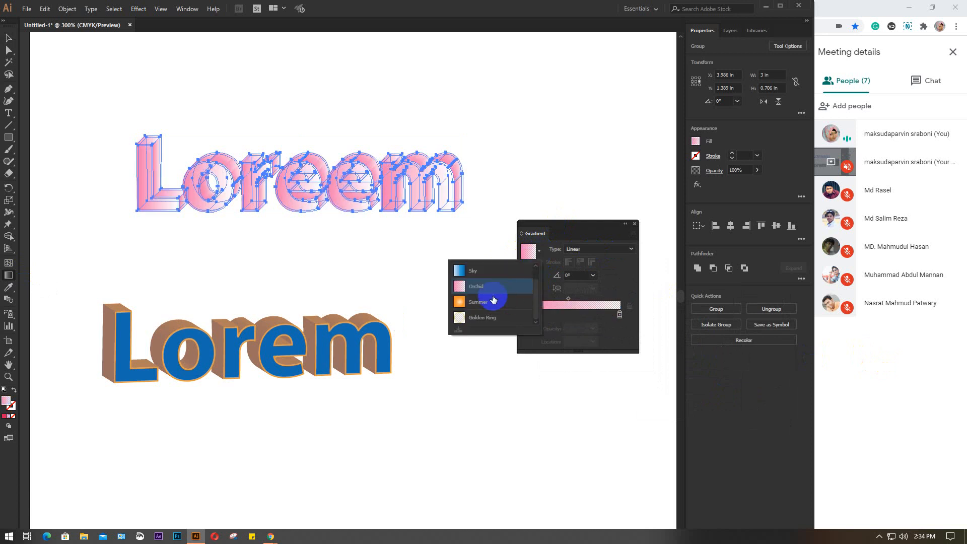
left_click(488, 302)
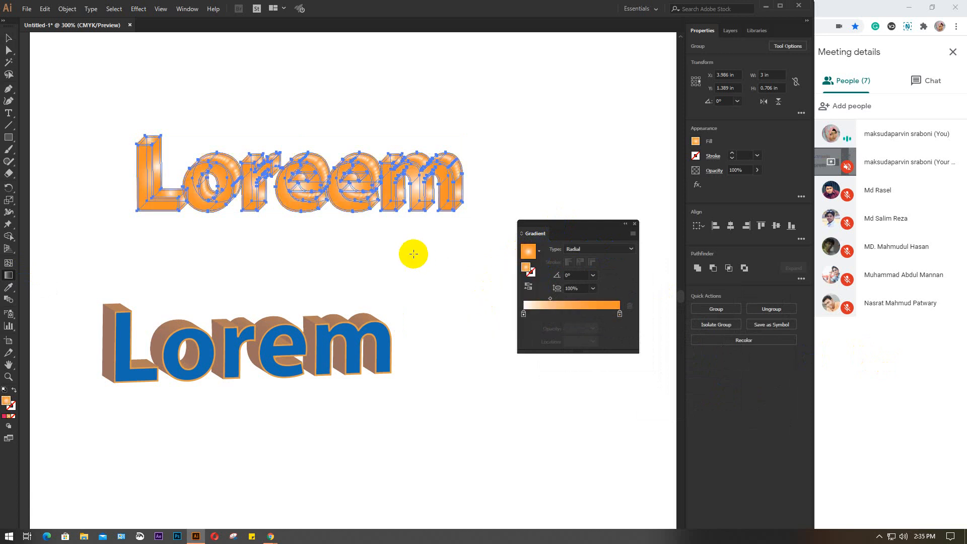
left_click(635, 225)
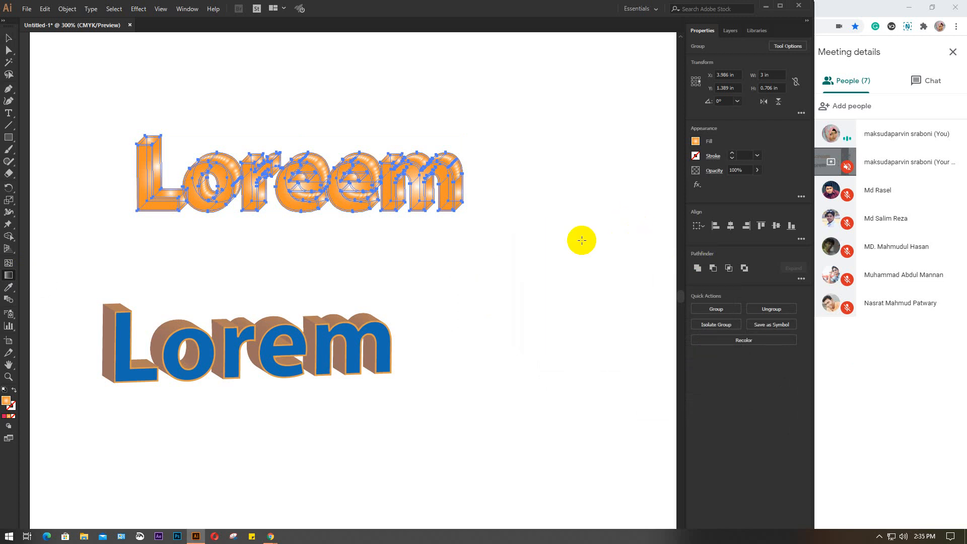
left_click(8, 38)
left_click(498, 318)
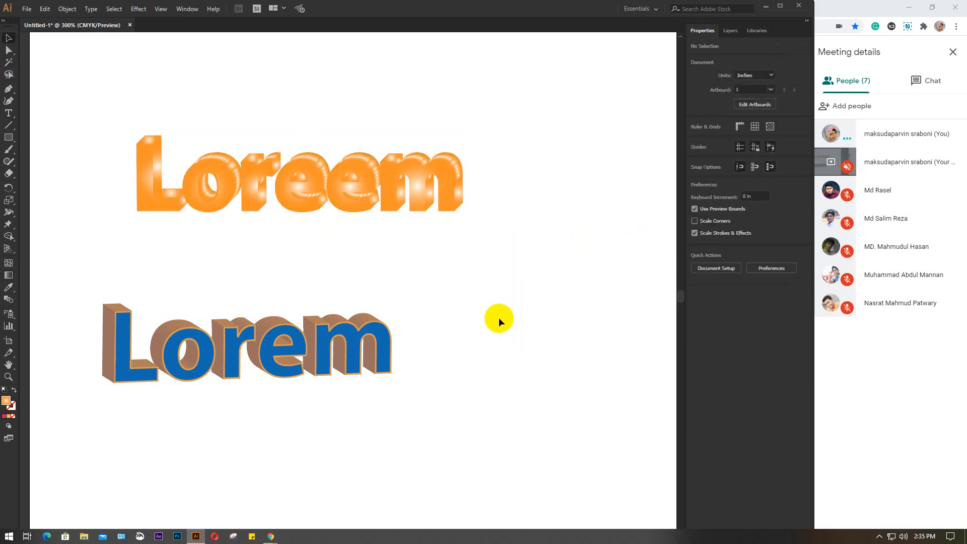
Step: Apply the orange radial gradient as fill to the unexpanded lower Lorem text
left_click(348, 338)
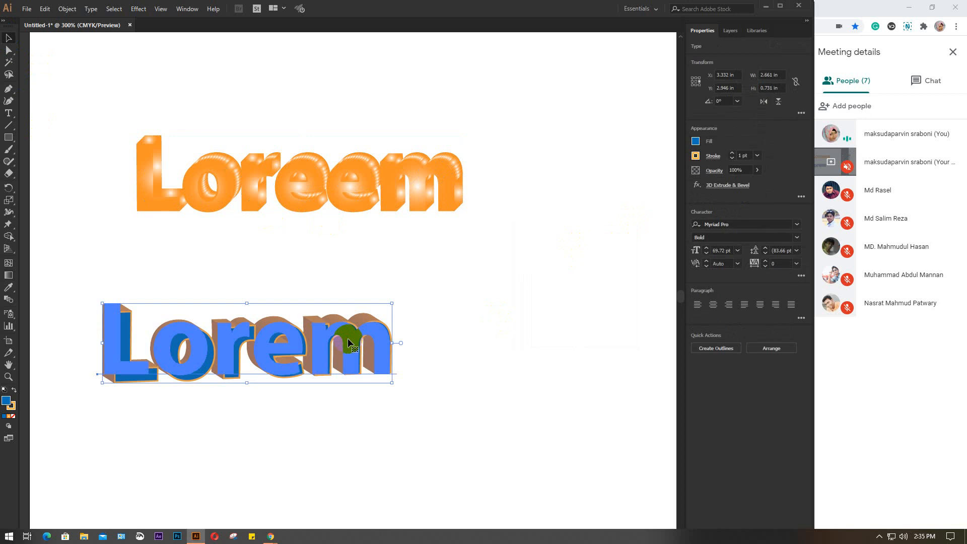
left_click(9, 275)
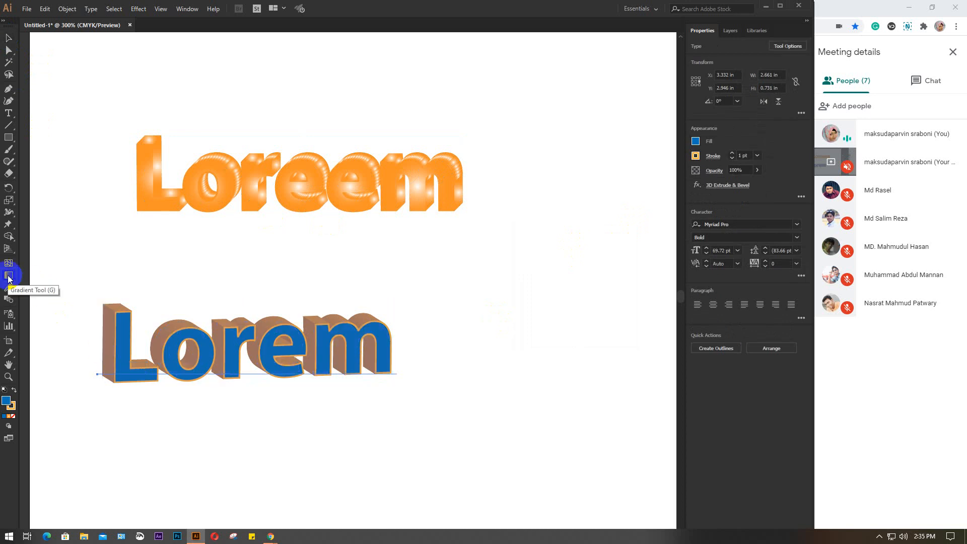
double_click(8, 277)
left_click(568, 315)
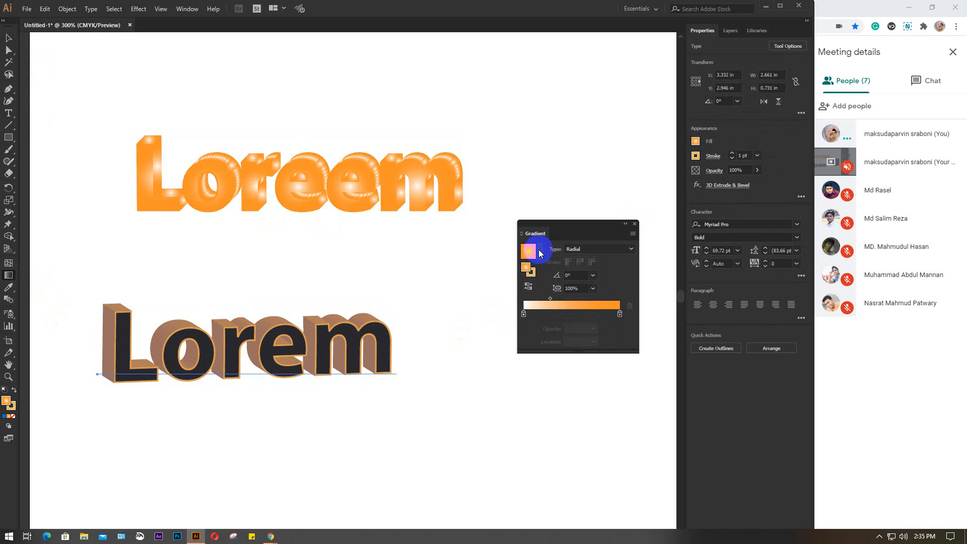
Step: Try the Orchid gradient as fill for the lower Lorem text, and finish with the Sky preset
left_click(539, 253)
left_click(492, 279)
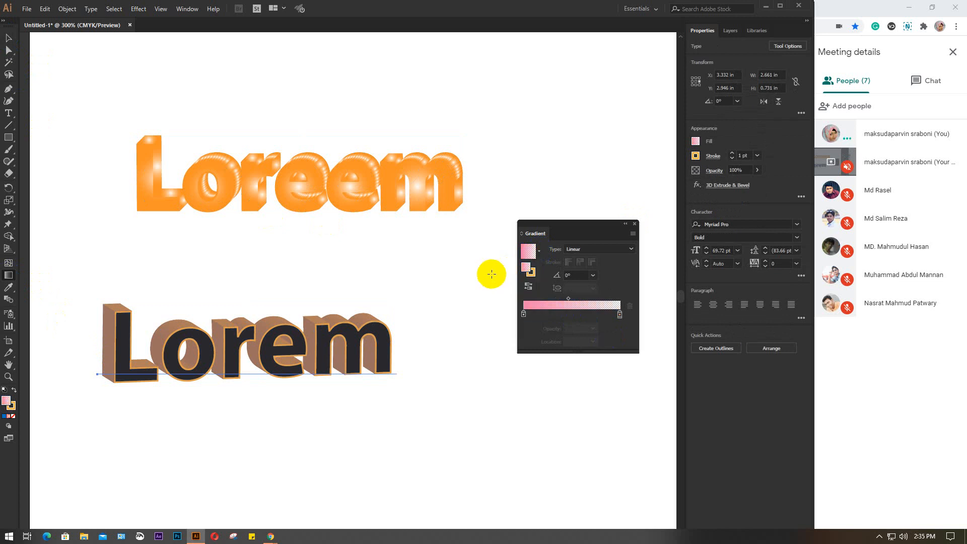
left_click(539, 250)
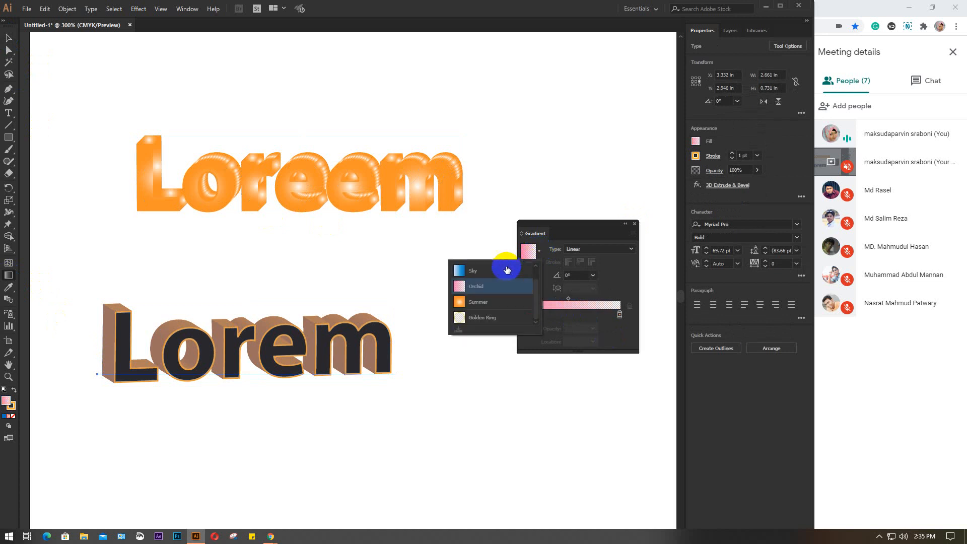
left_click(502, 268)
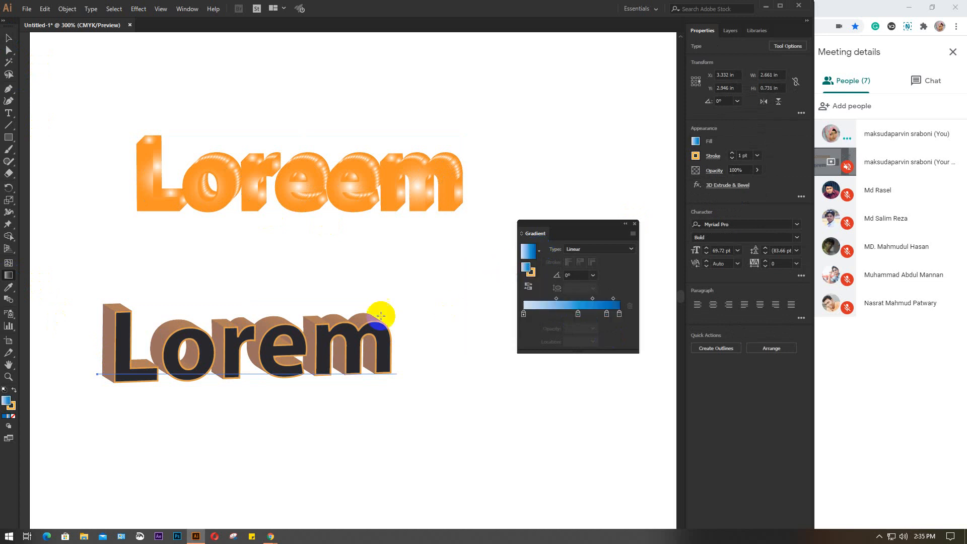
Step: Add a red colour stop at 39.23% to the Lorem text's linear fill gradient
left_click(561, 319)
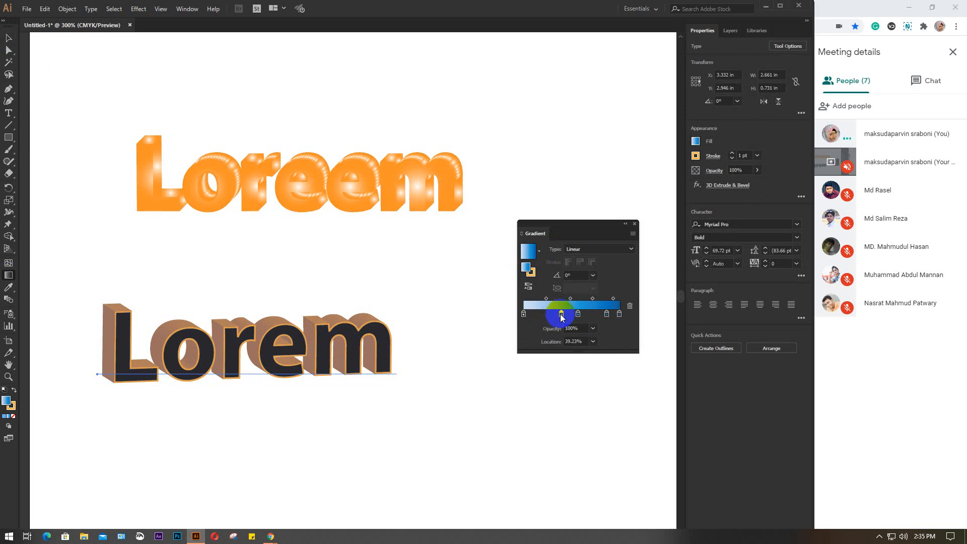
double_click(561, 314)
left_click(489, 367)
left_click(562, 347)
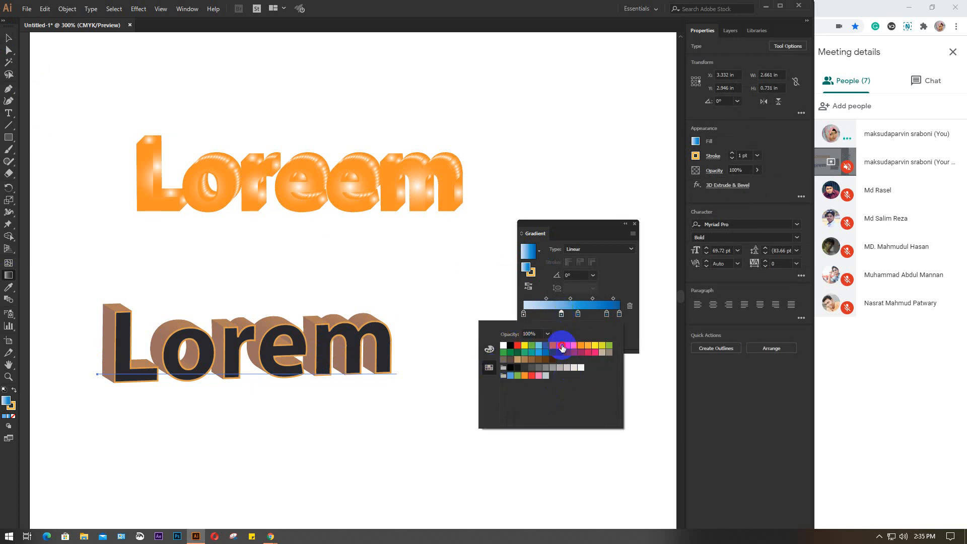
Step: Recolour the gradient stop at 86.52% to orange and finish editing the gradient
left_click(606, 314)
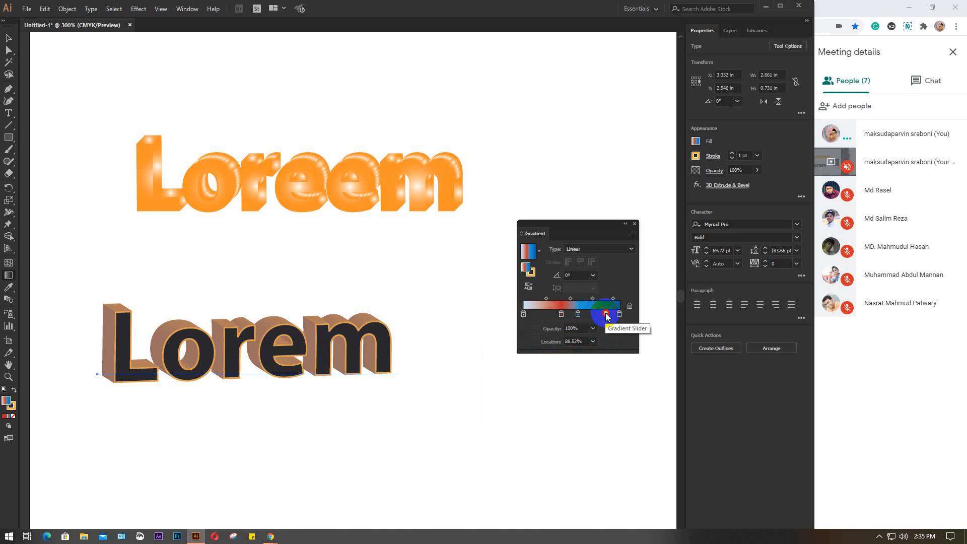
double_click(607, 315)
left_click(531, 352)
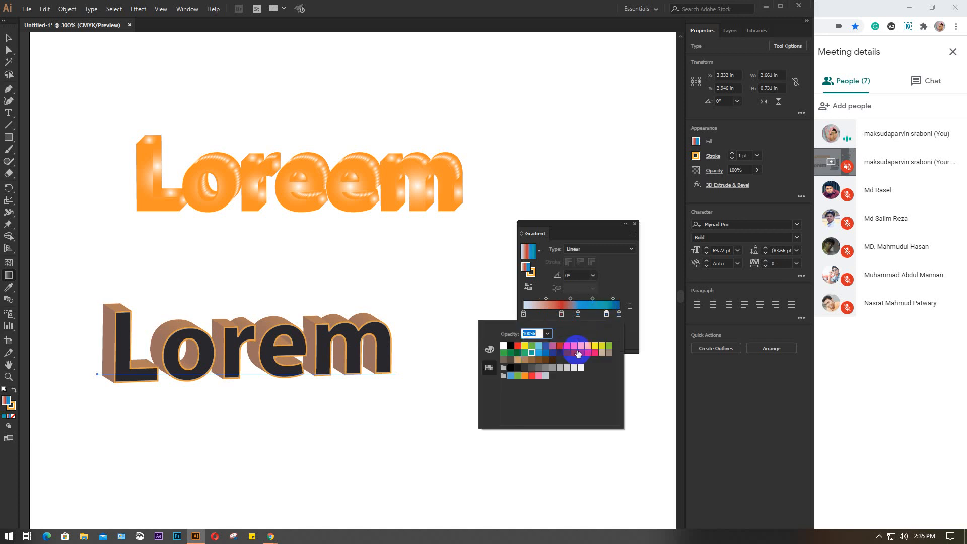
left_click(581, 346)
left_click(624, 322)
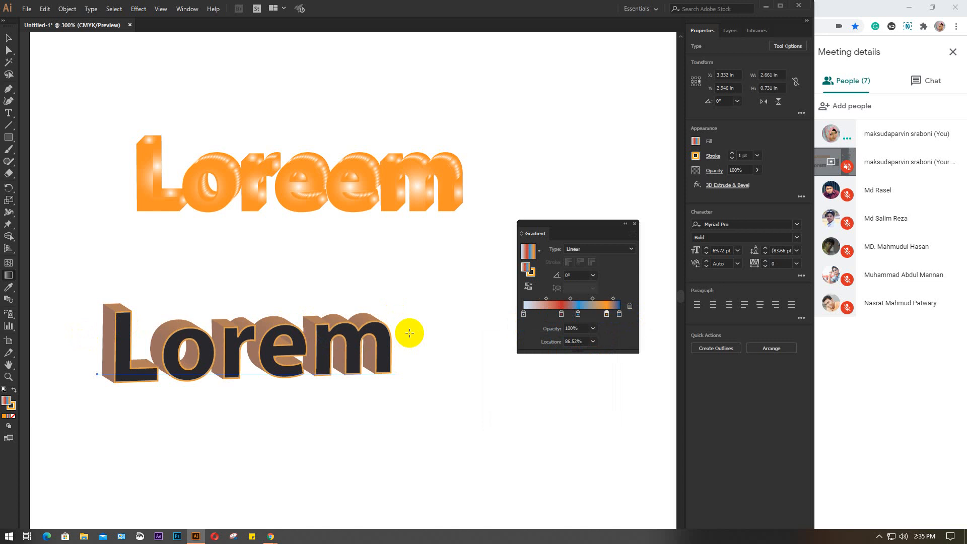
key("v")
left_click(634, 223)
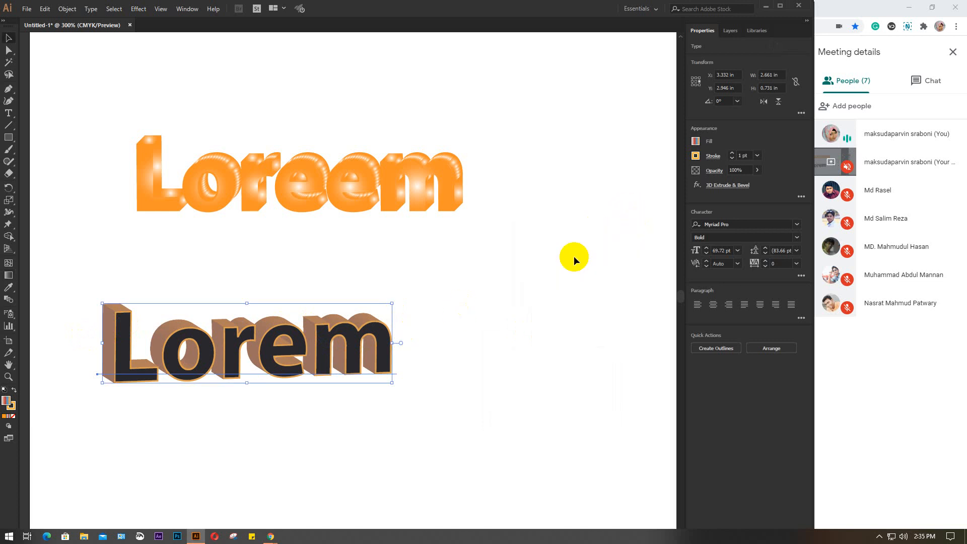
Step: Expand the appearance of the lower Lorem 3D text
left_click(472, 294)
left_click(289, 340)
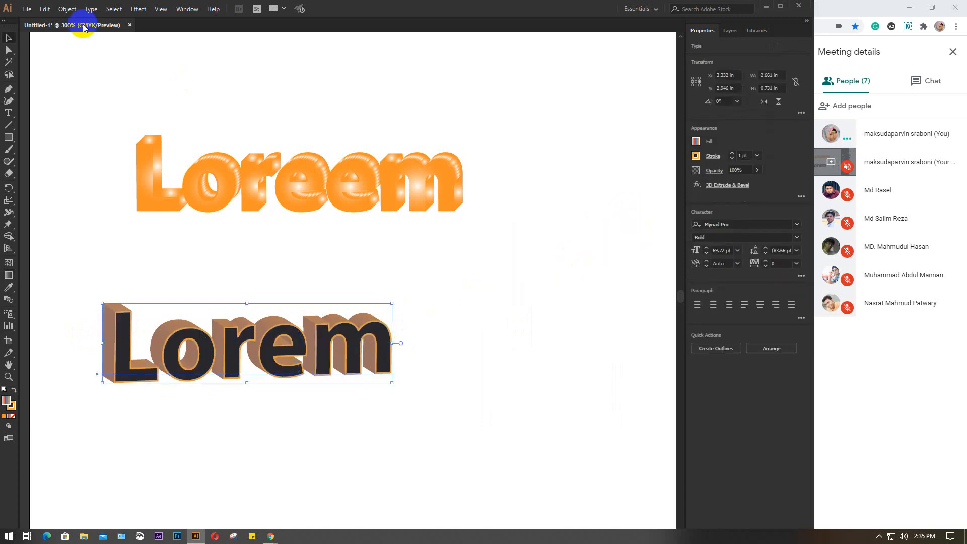
left_click(67, 9)
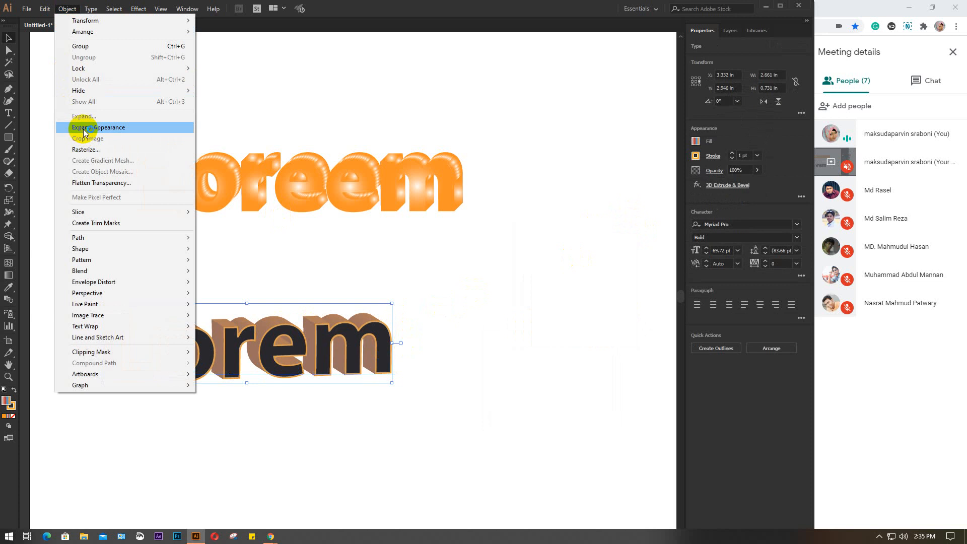
left_click(83, 128)
left_click(327, 359)
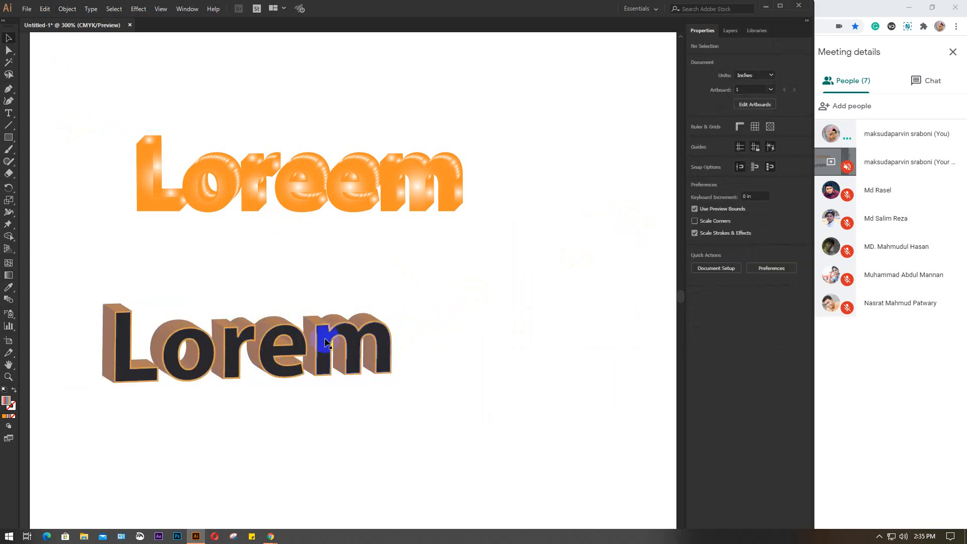
Step: Fill the expanded Lorem lettering with the orange radial gradient, and replace it with solid orange R=241 G=90 B=36
left_click(327, 339)
left_click(696, 145)
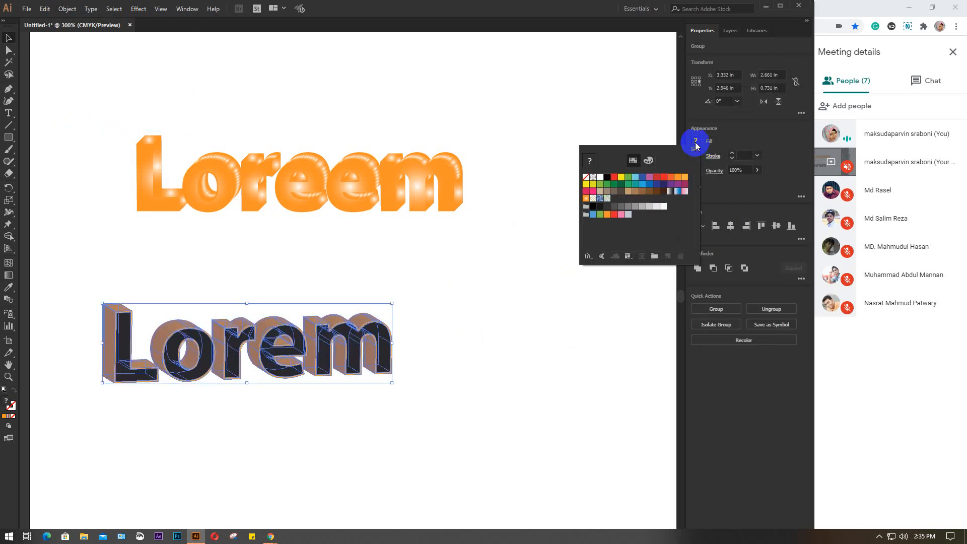
left_click(587, 198)
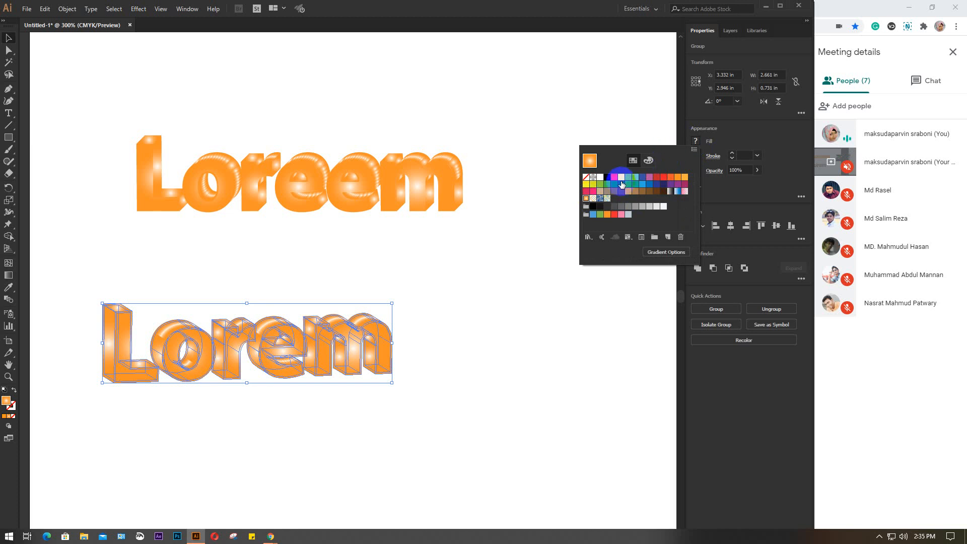
left_click(670, 180)
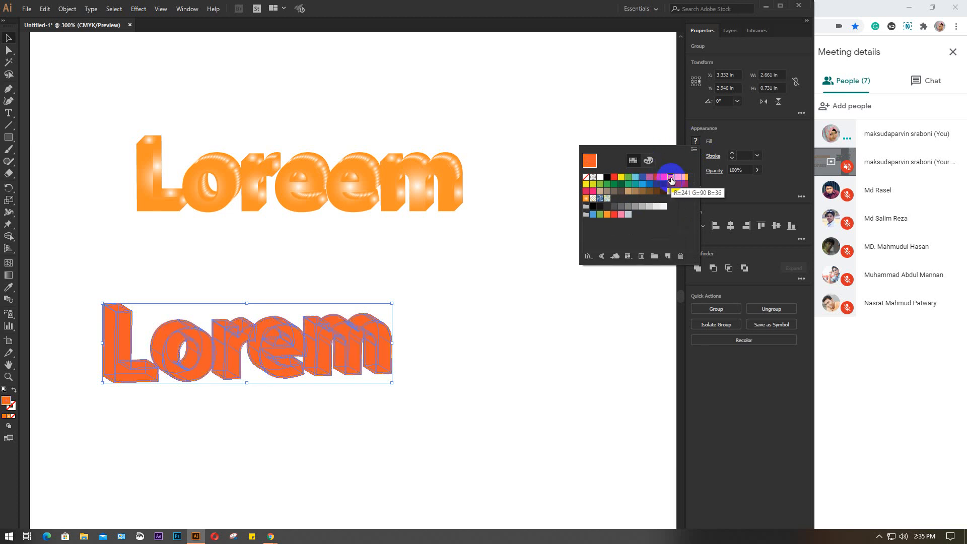
Step: Apply the orange radial gradient as stroke to the expanded Lorem lettering
left_click(696, 141)
left_click(696, 157)
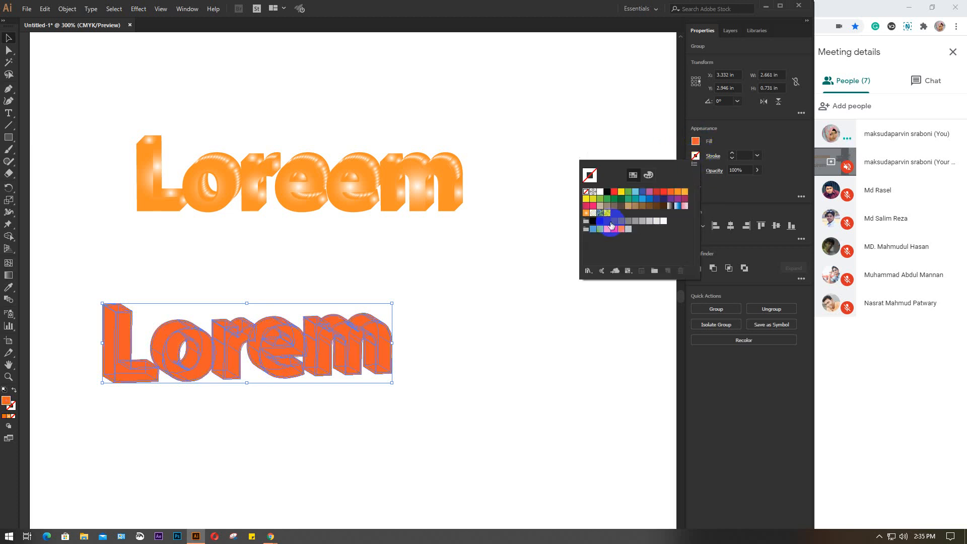
left_click(586, 214)
left_click(453, 247)
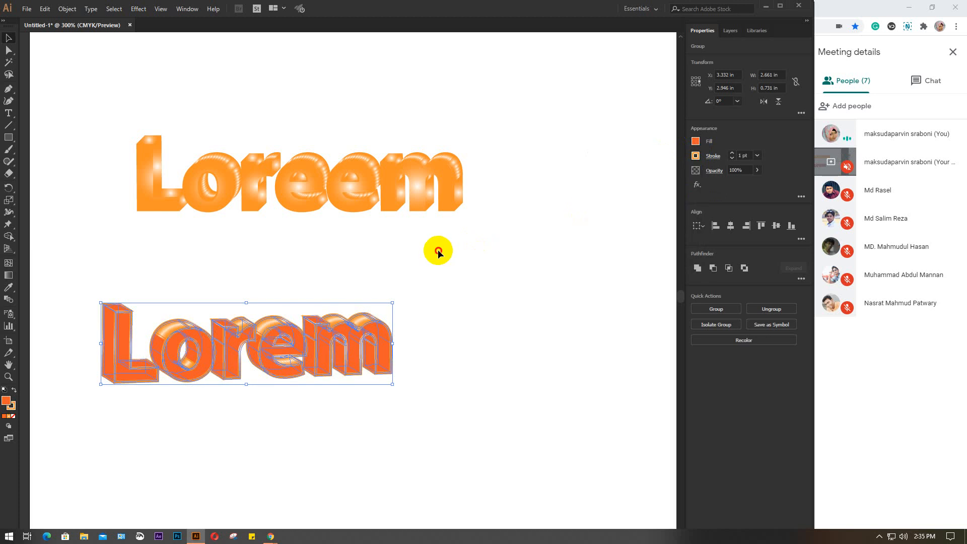
left_click(438, 250)
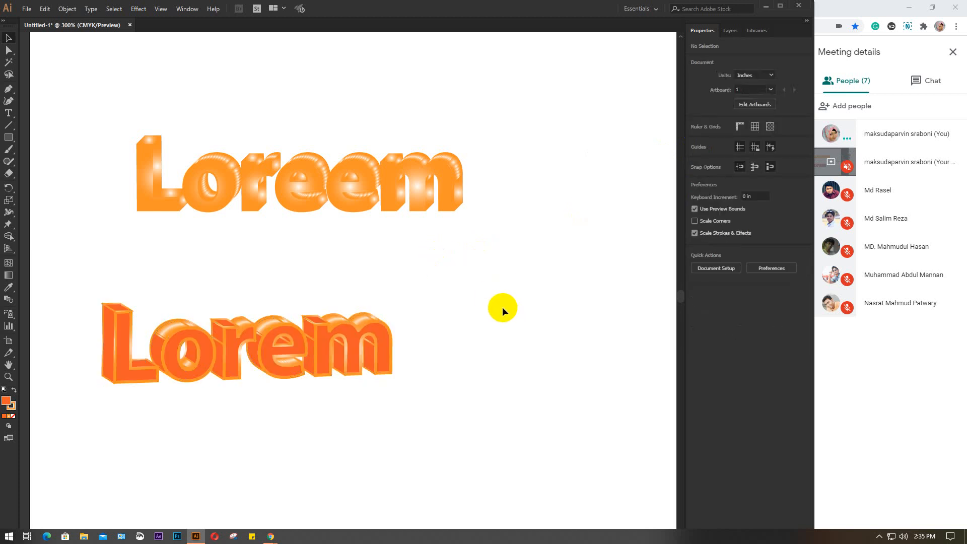
Step: Undo the stroke, the fills and the expansion of the lower Lorem text
left_click(334, 331)
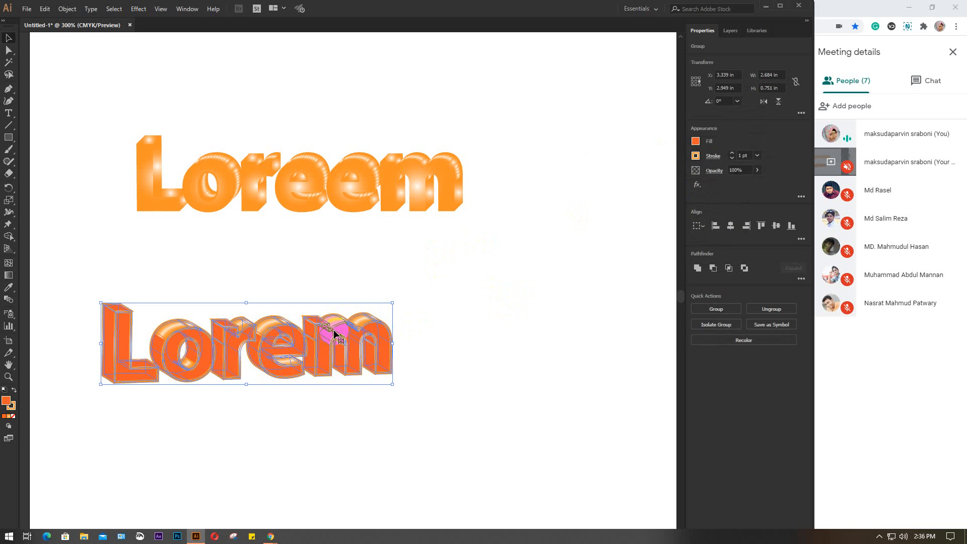
key("ctrl+z")
key("ctrl+z")
key("ctrl+z")
key("ctrl+z")
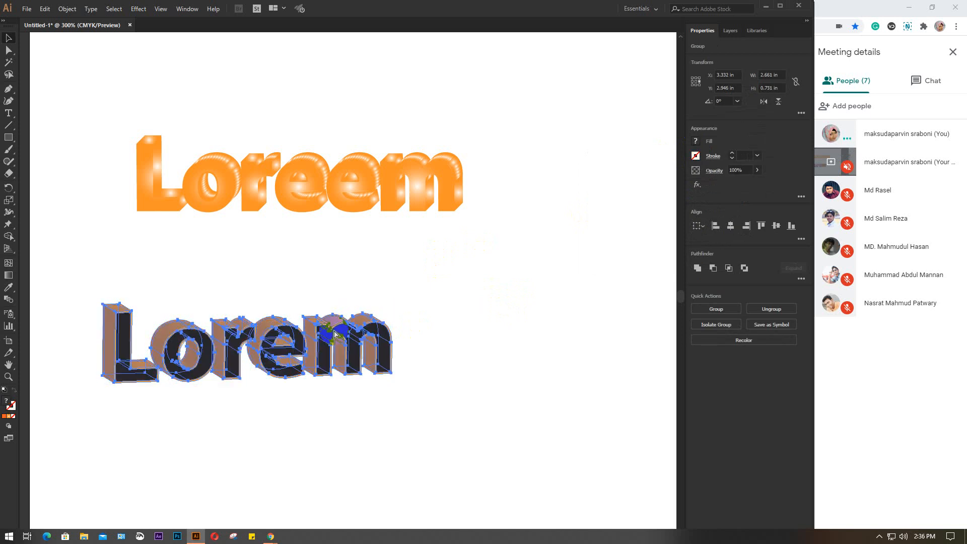
key("ctrl+z")
key("ctrl+z")
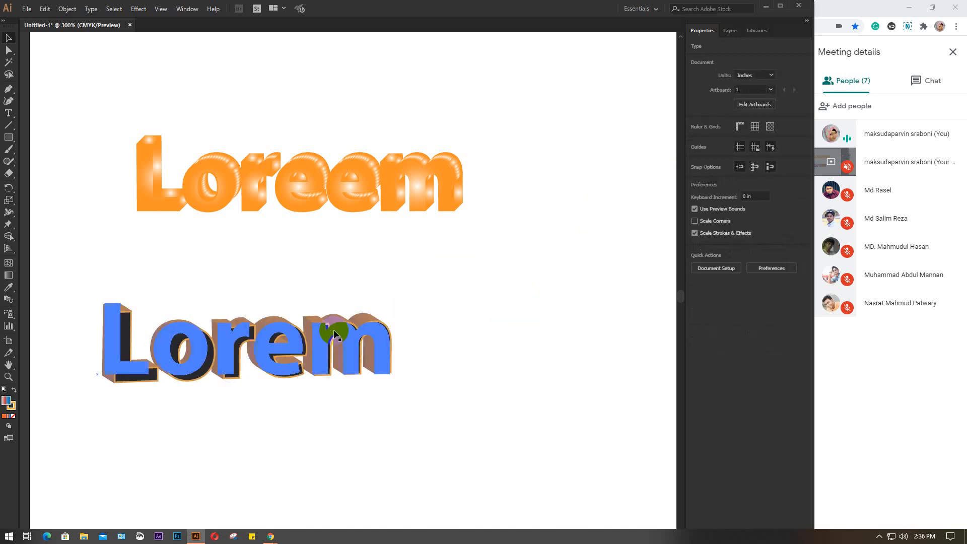
Step: Try the orange radial gradient as stroke on the unexpanded Lorem text, then undo it
left_click(376, 326)
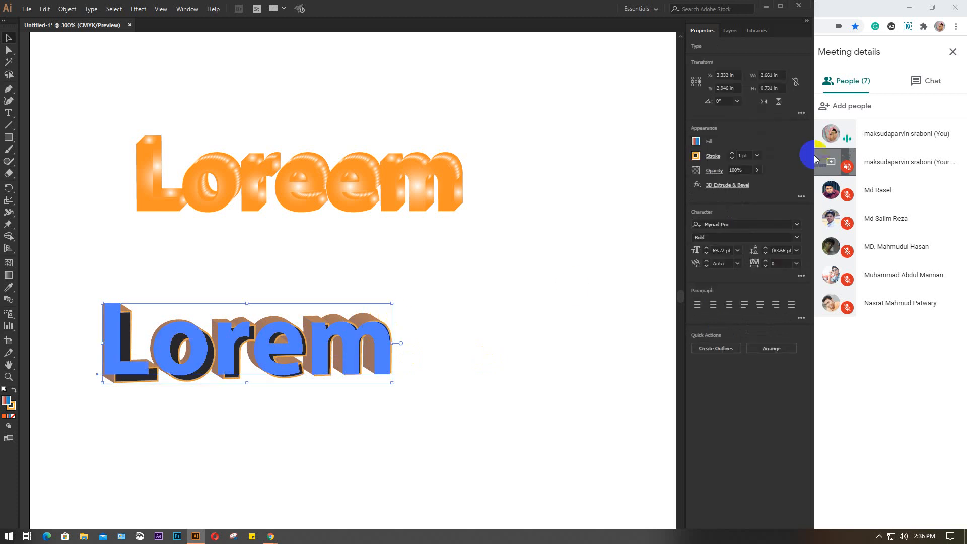
left_click(695, 155)
left_click(585, 213)
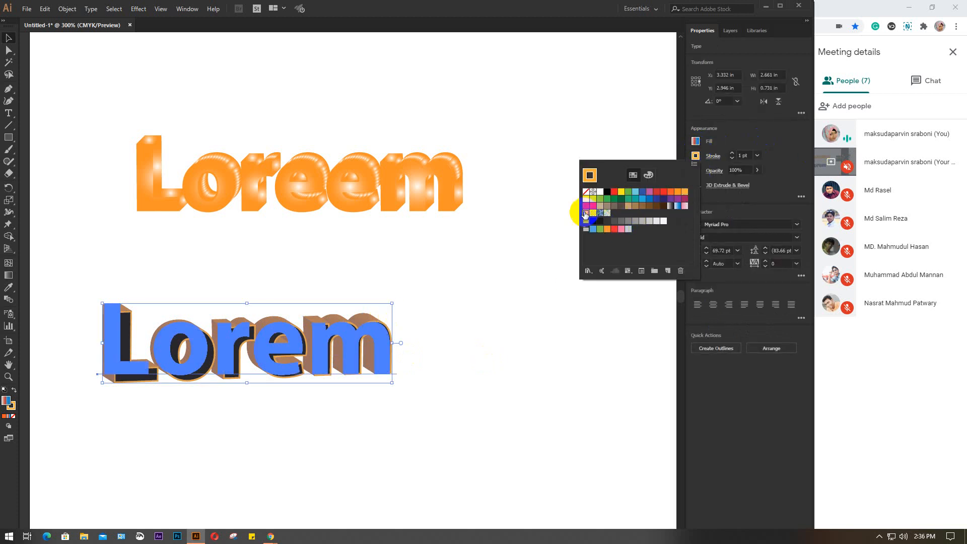
left_click(497, 287)
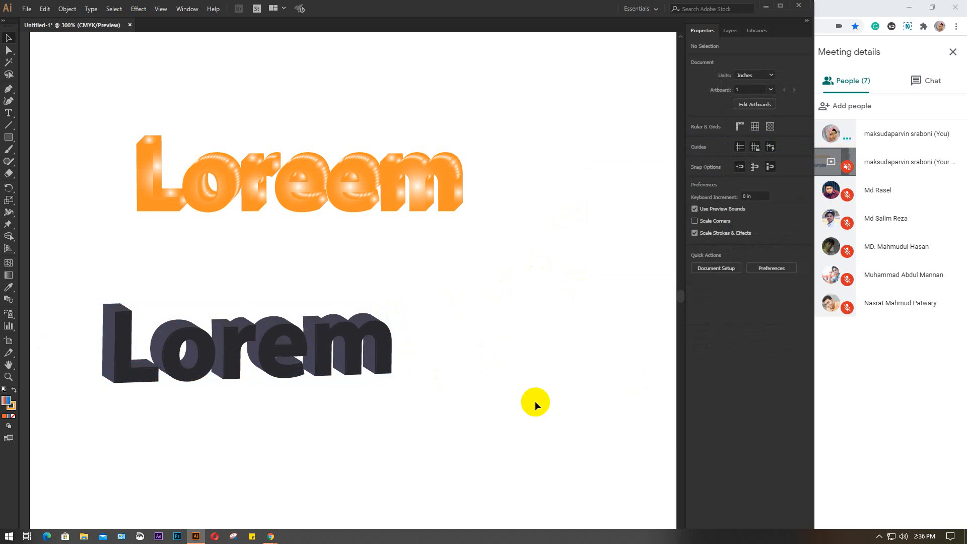
key("ctrl+z")
left_click(530, 385)
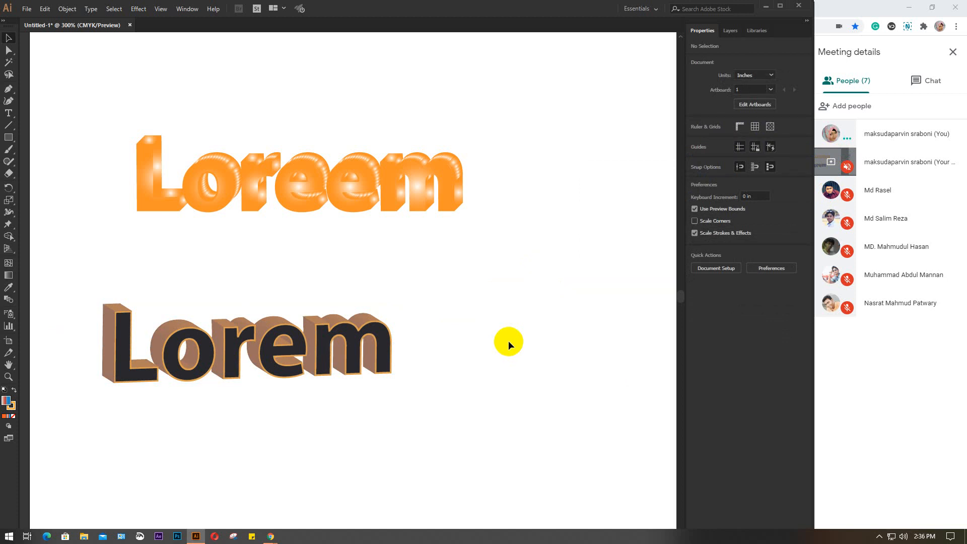
Step: Delete both the Loreem and Lorem 3D texts from the artboard
left_click_drag(478, 382, 283, 91)
key("Delete")
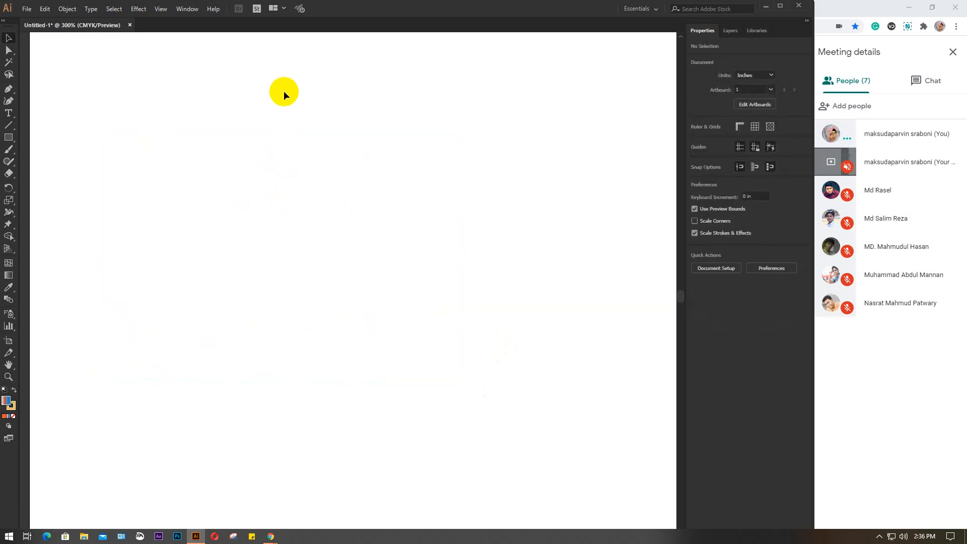
Step: Draw an open curved path with the Pen tool, about 0.65 in wide and 1 in high, right of the artboard's centre
key("ctrl+minus")
key("ctrl+minus")
left_click_drag(324, 119, 315, 198)
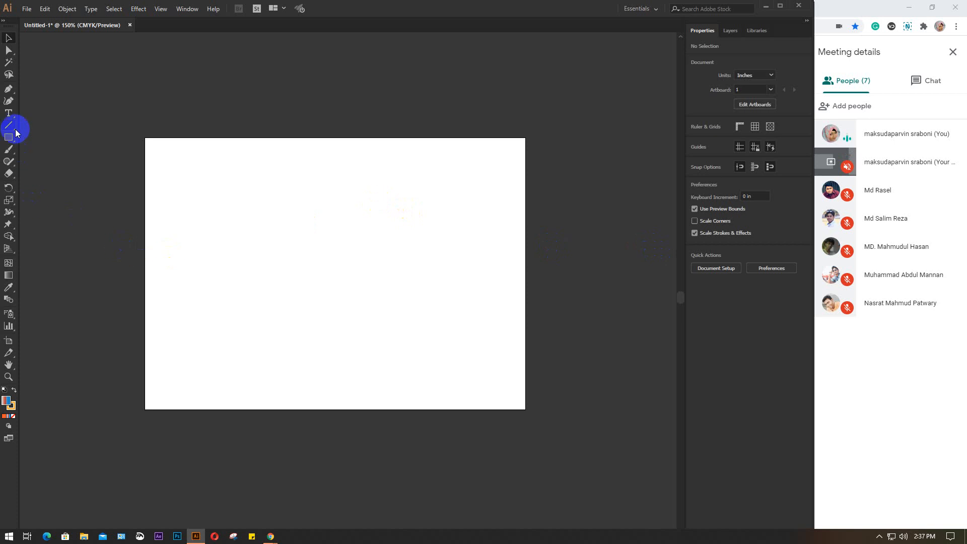
left_click(10, 89)
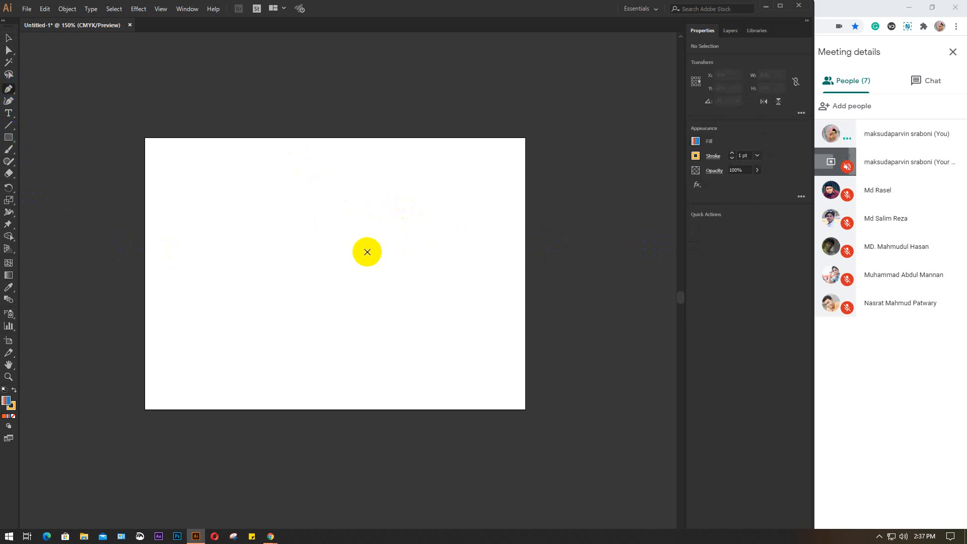
left_click(426, 232)
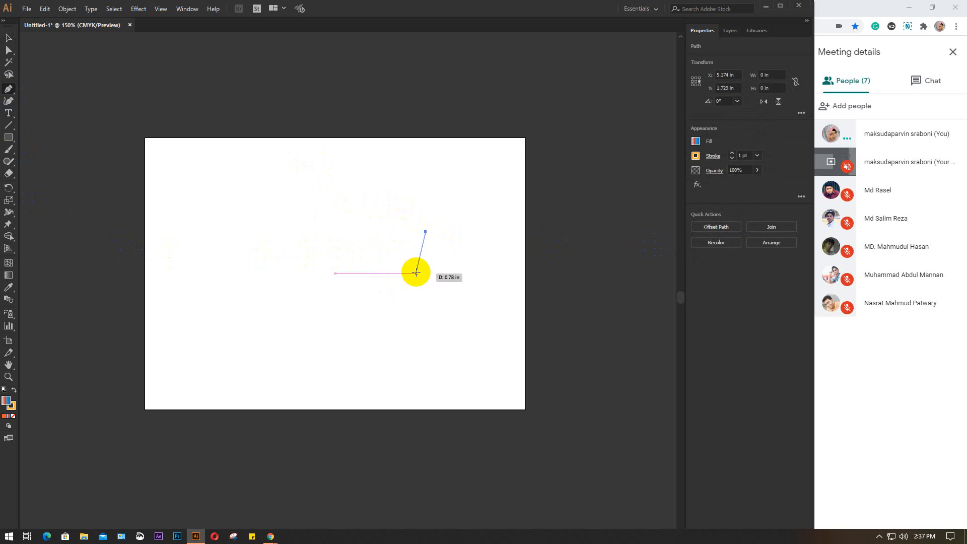
left_click_drag(391, 285, 357, 308)
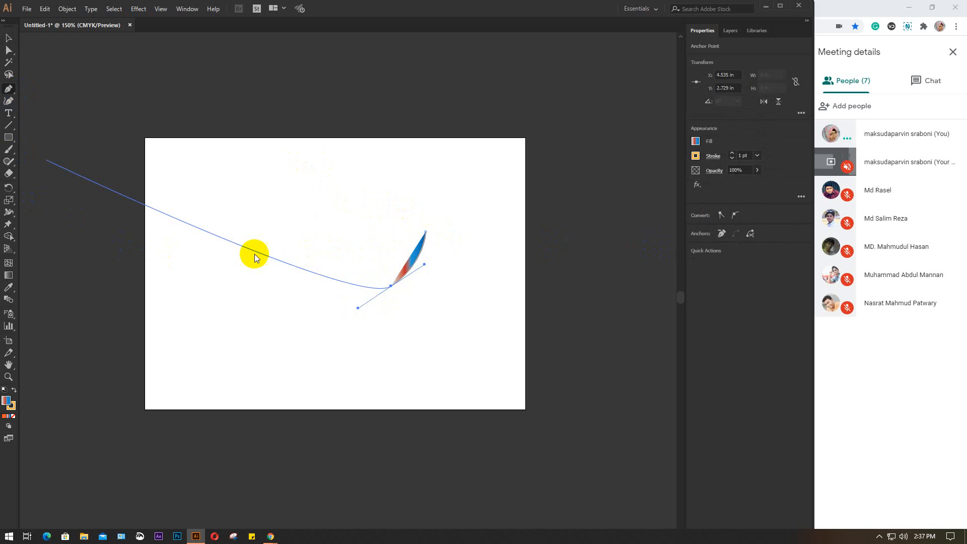
Step: End the curved path, set its fill to None, and select the whole path
left_click(9, 38)
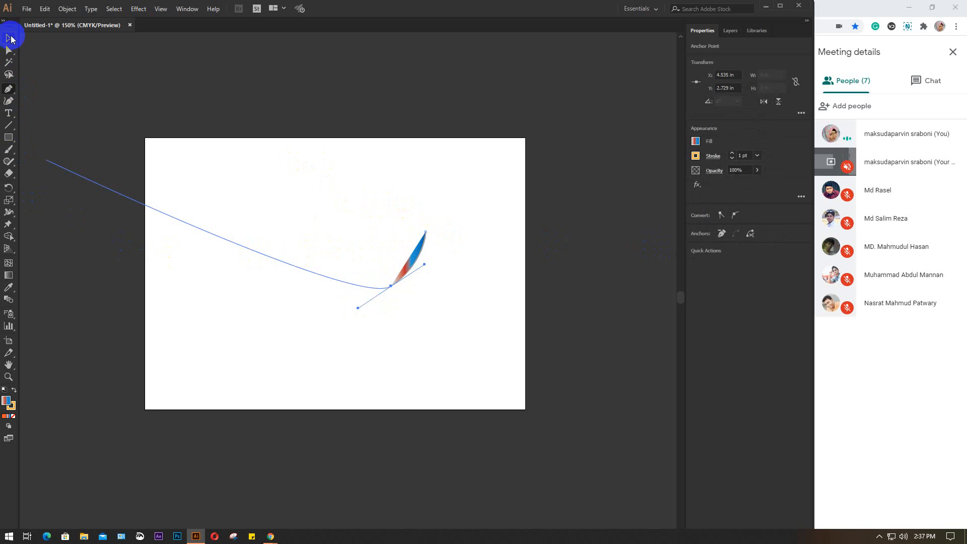
left_click(696, 143)
left_click(585, 177)
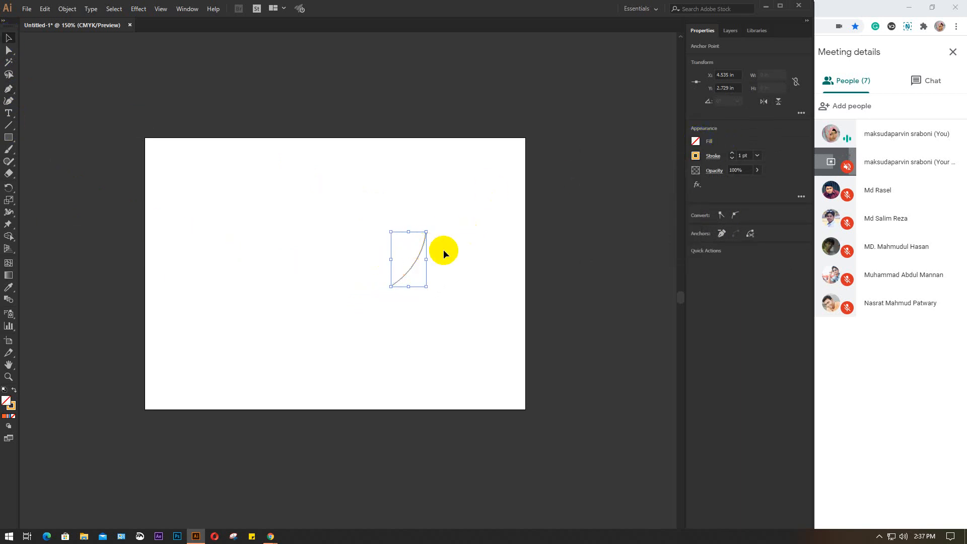
scroll(443, 249, "up", 1)
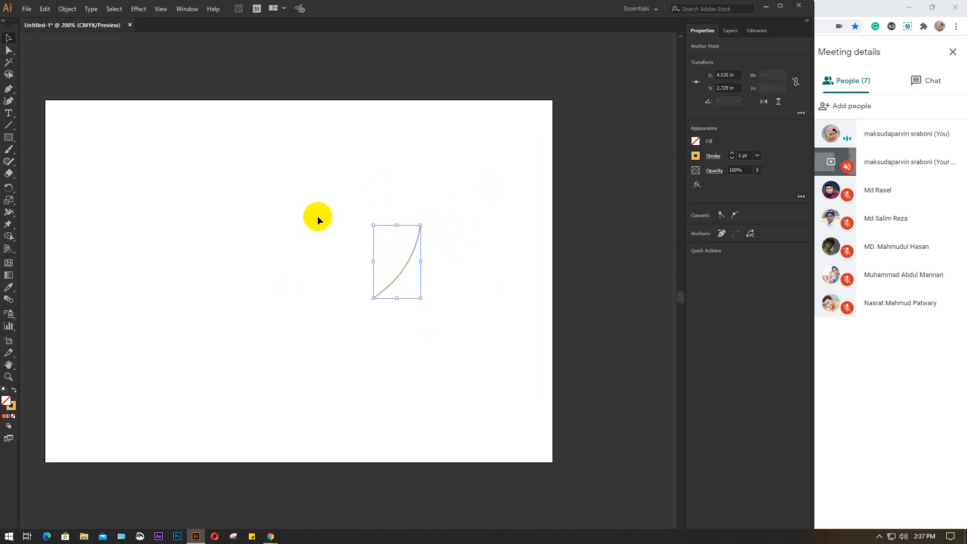
left_click(462, 256)
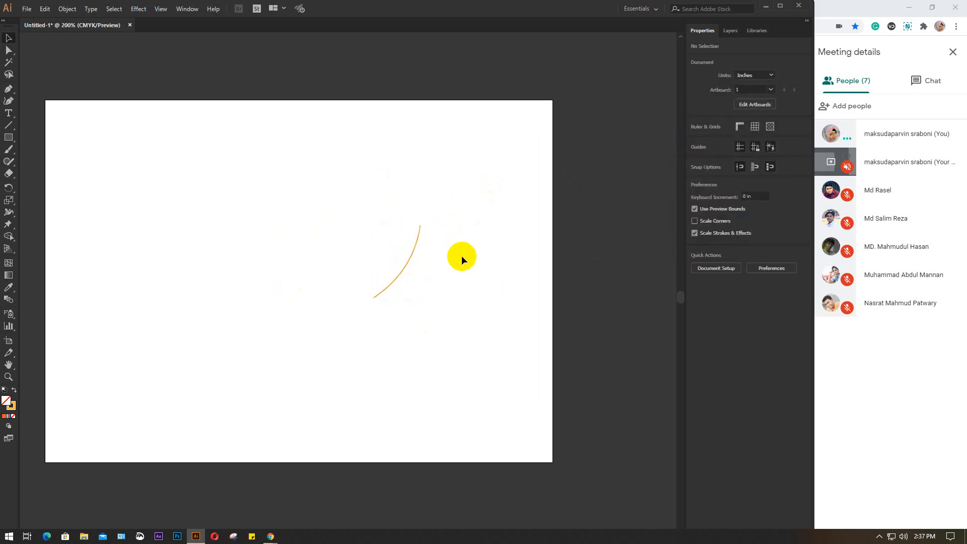
left_click(410, 260)
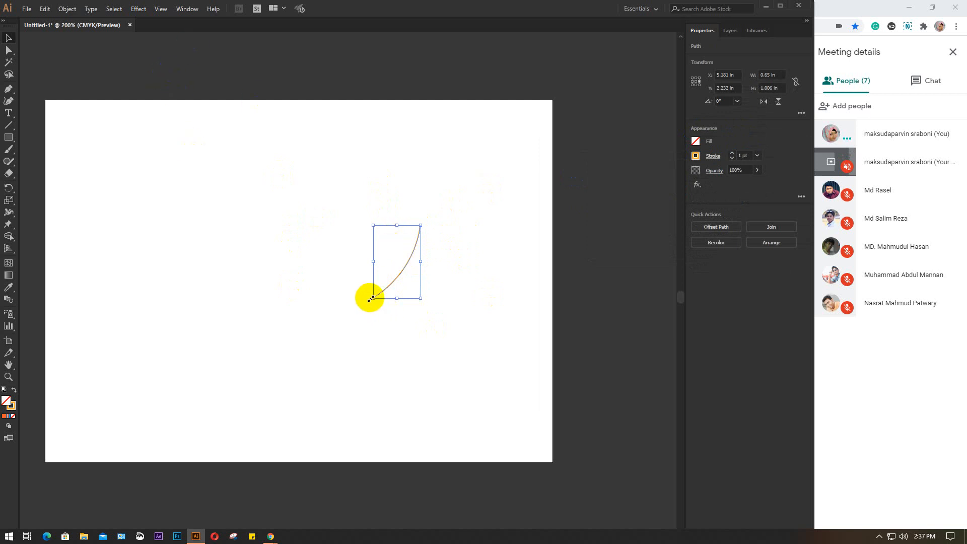
Step: Stretch the curved path to about 1.12 in wide and start a 3D Revolve effect on it with the preview on
left_click_drag(372, 298, 336, 297)
left_click_drag(338, 296, 337, 296)
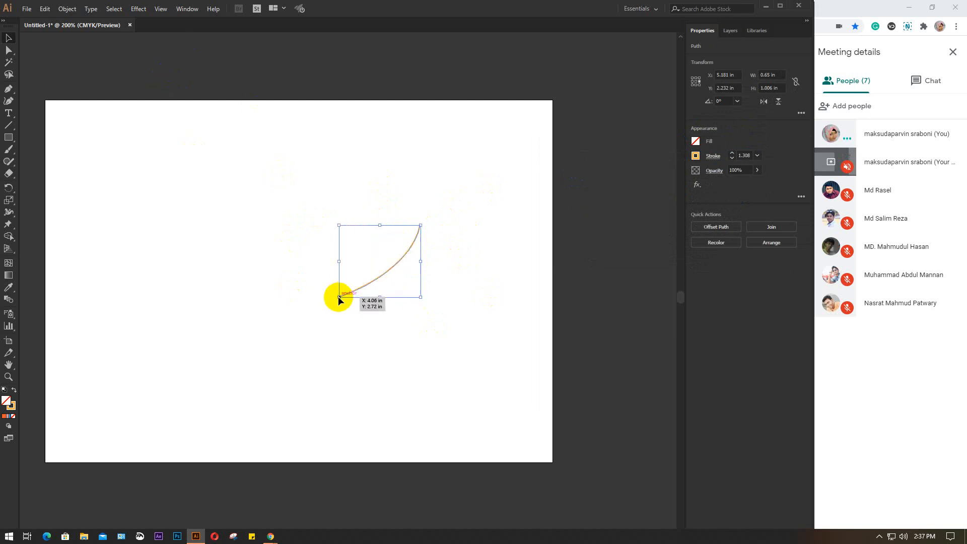
left_click(135, 10)
mouse_move(153, 67)
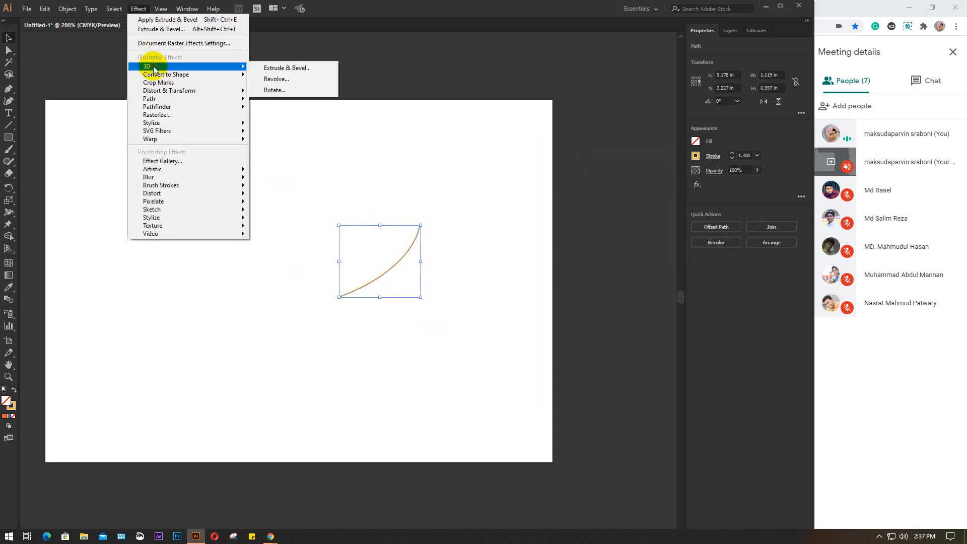
left_click(288, 79)
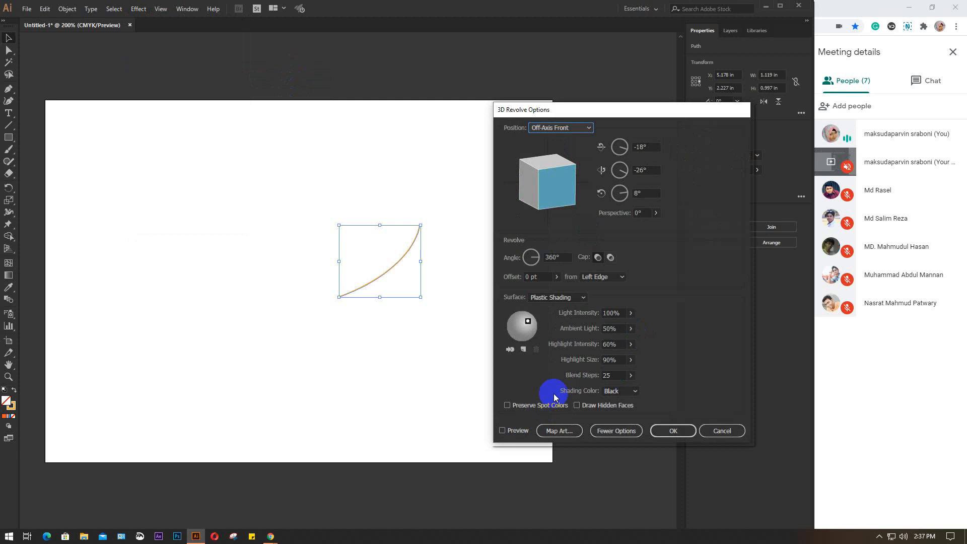
left_click(583, 297)
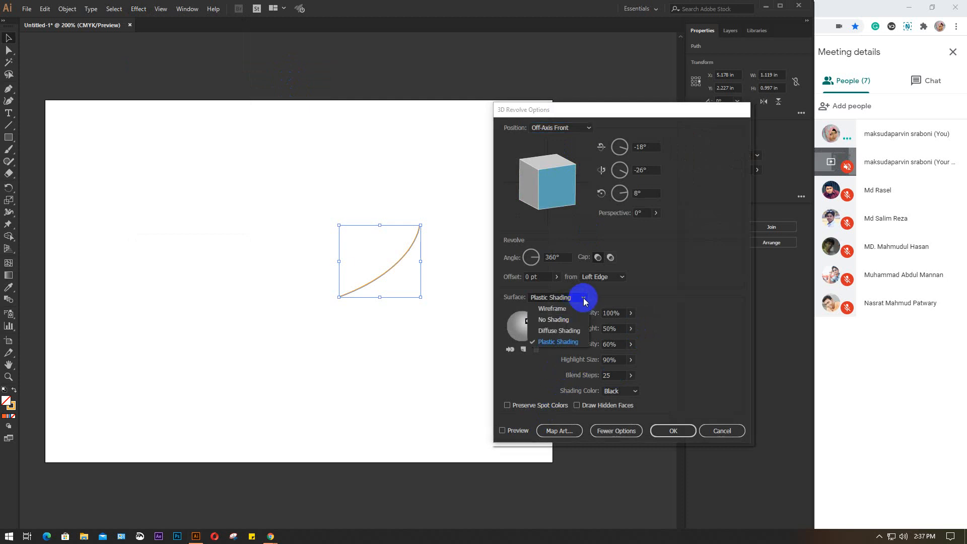
left_click(583, 298)
left_click(619, 431)
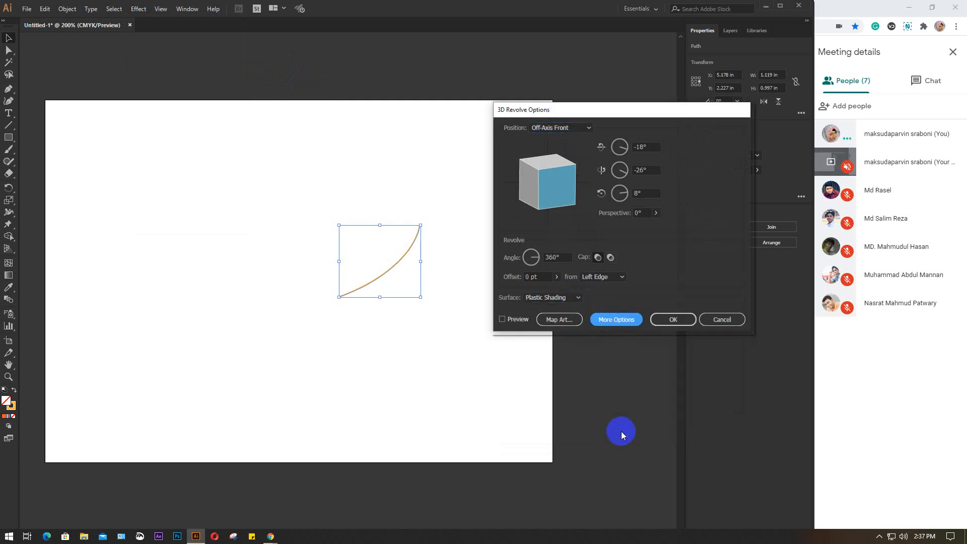
left_click(516, 320)
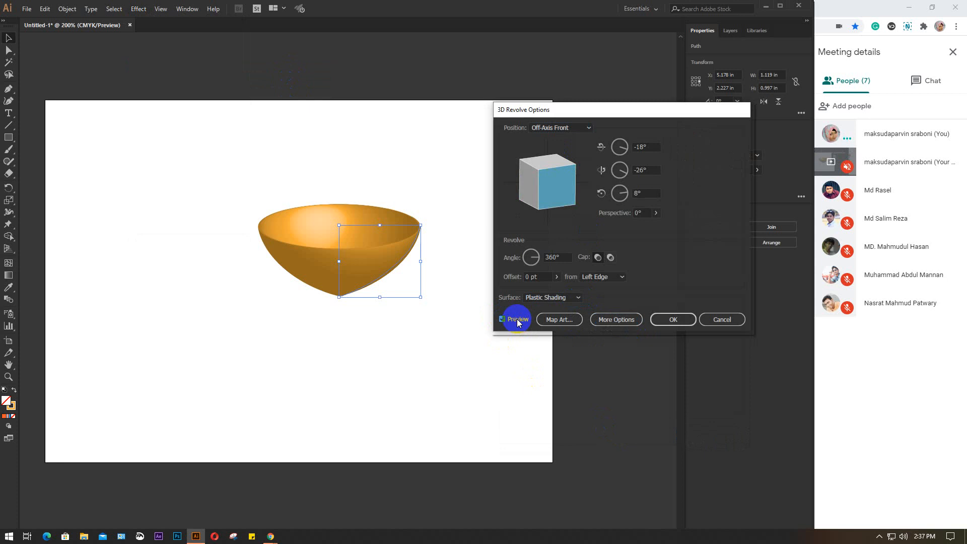
Step: Set the bowl's 3D rotation to -10° around X, -15° around Y and 0° around Z
double_click(652, 147)
key("Down")
key("Down")
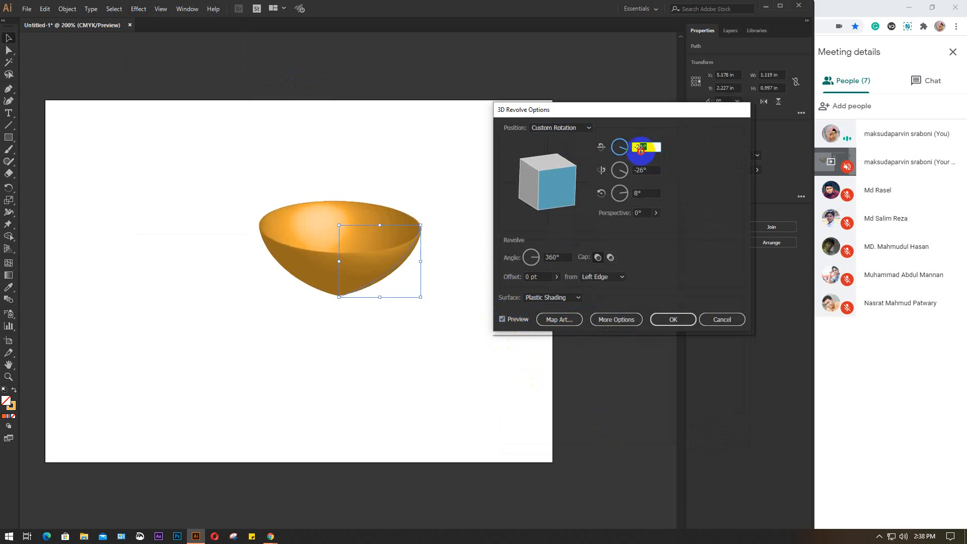
type("-10")
key("Tab")
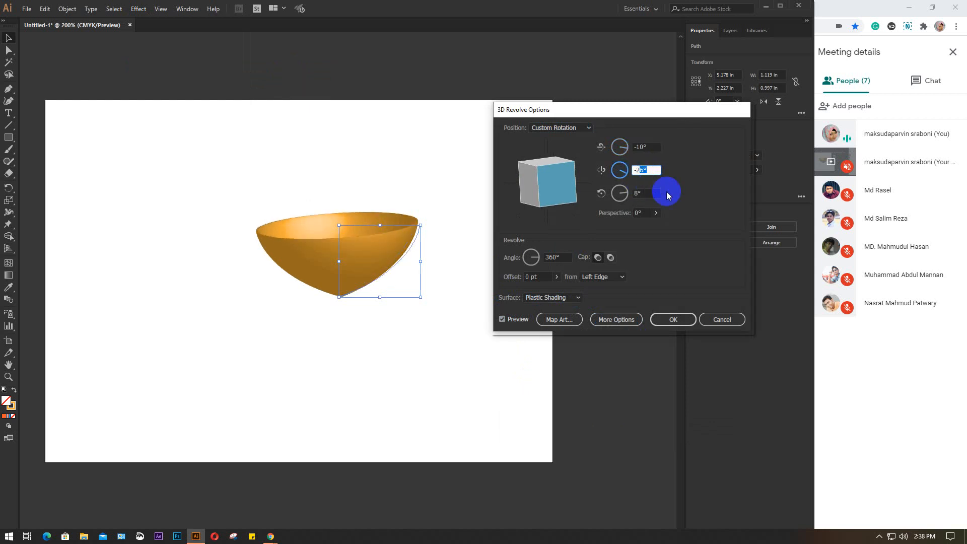
type("-15")
key("Tab")
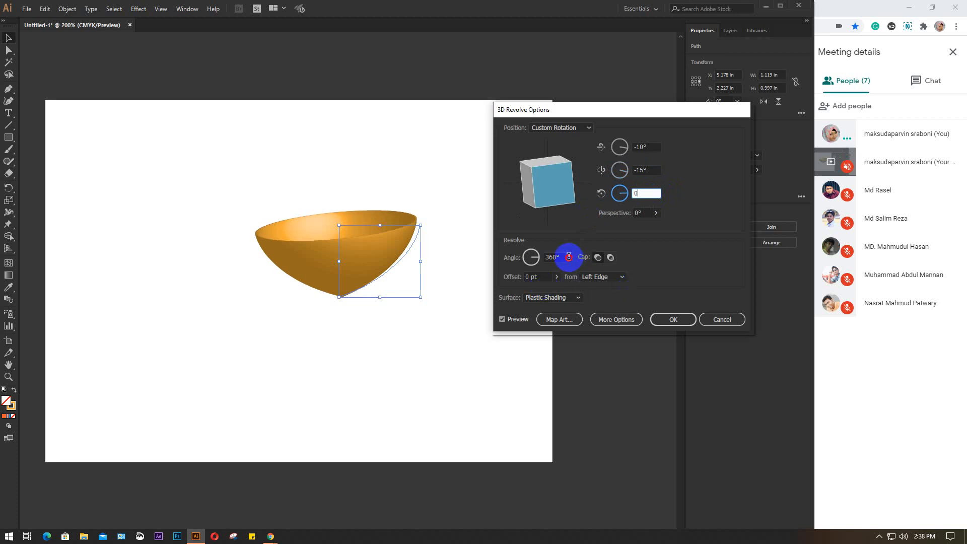
left_click(568, 257)
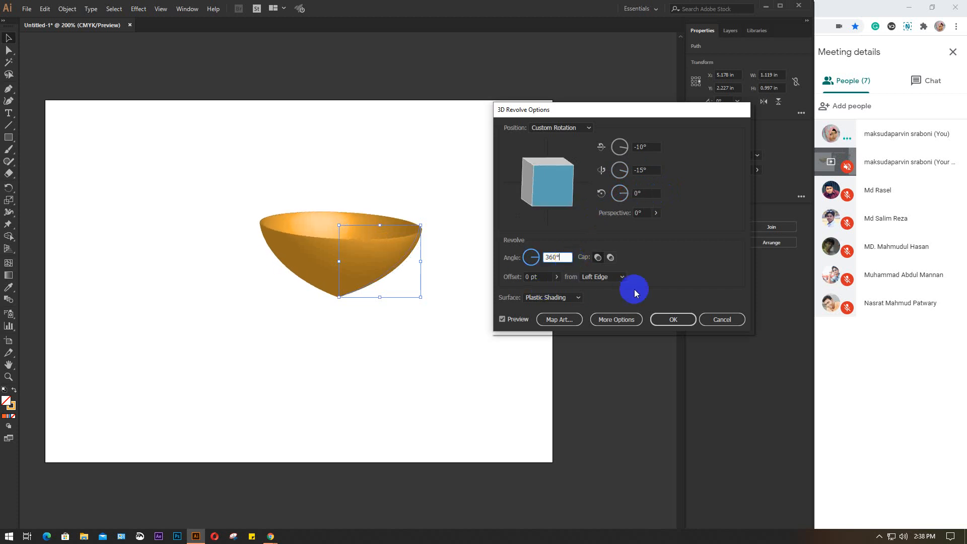
Step: Try lower revolve angles for the bowl, then bring the angle back to 360°
double_click(563, 257)
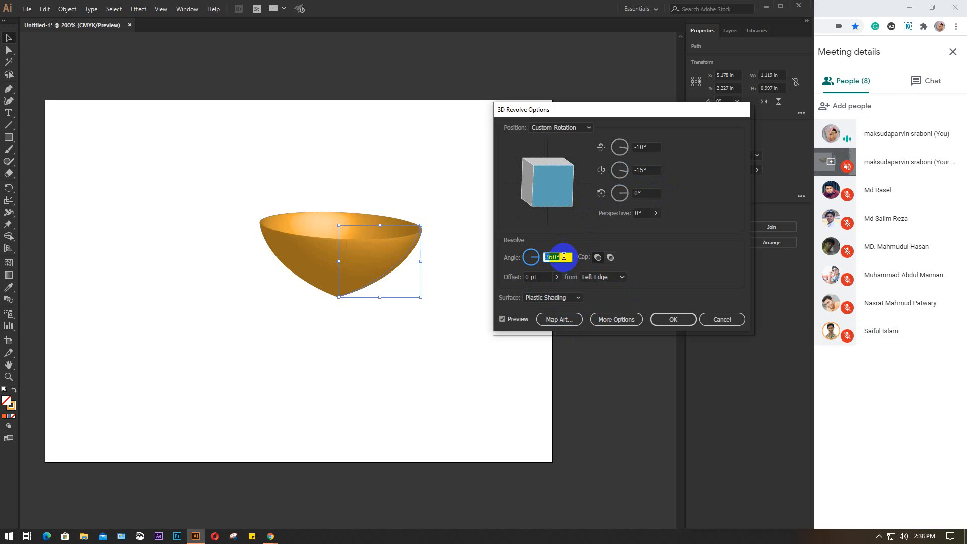
key("Down")
key("Down")
key("Down")
key("Down")
key("Down")
key("Down")
key("Up")
key("Up")
key("Up")
key("Up")
key("Up")
key("Up")
key("Up")
key("Up")
key("Up")
key("Up")
key("Up")
key("Up")
key("Up")
key("Up")
key("Up")
key("Up")
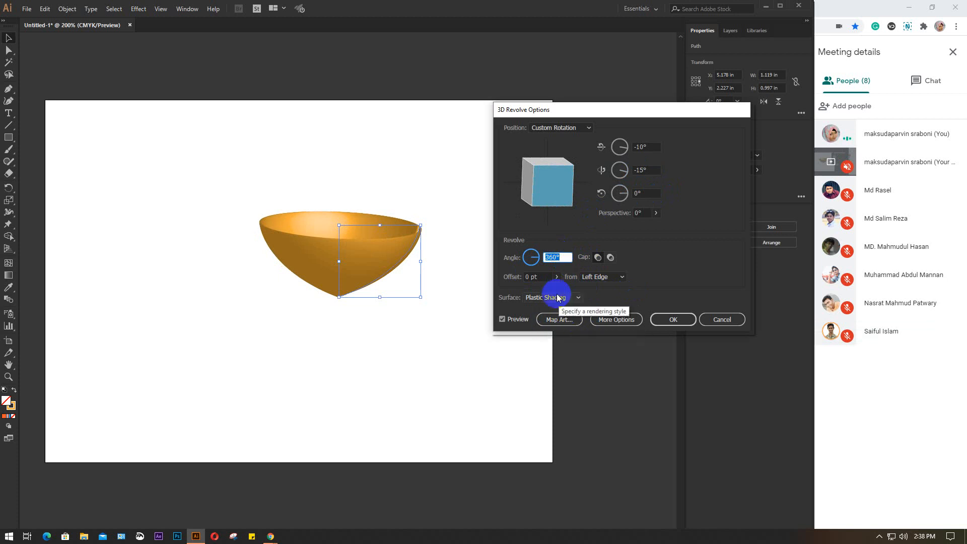
Step: Try revolving the bowl from the Right Edge, then switch back to Left Edge
left_click(622, 277)
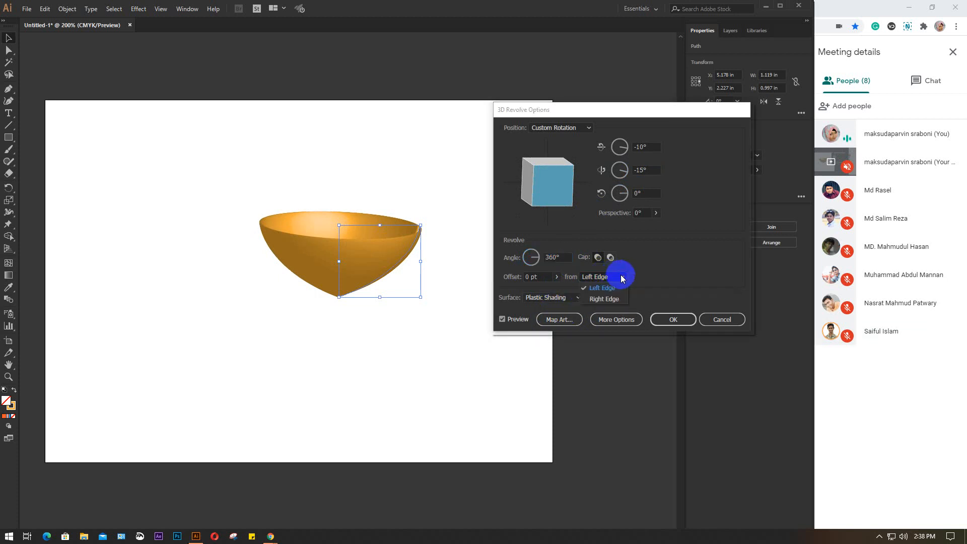
left_click(606, 299)
left_click(620, 278)
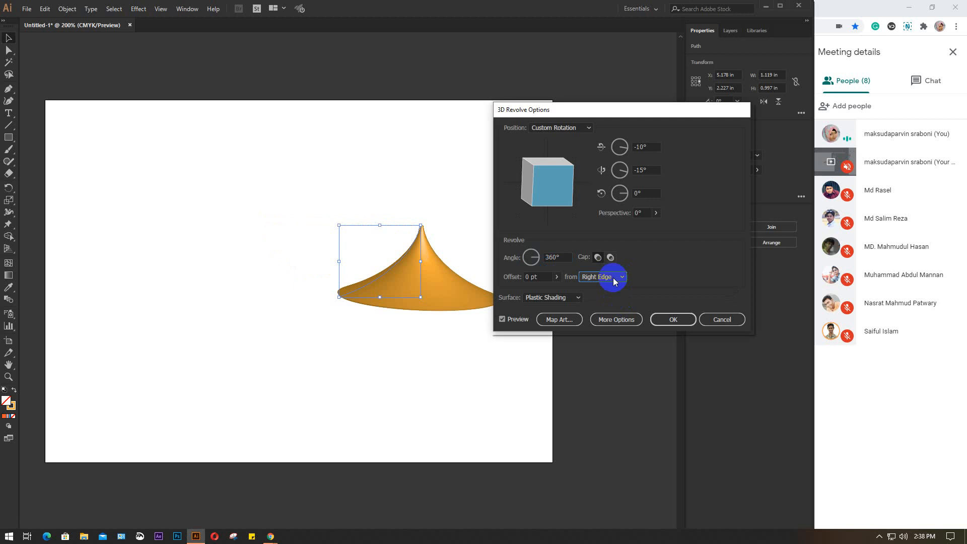
left_click(605, 288)
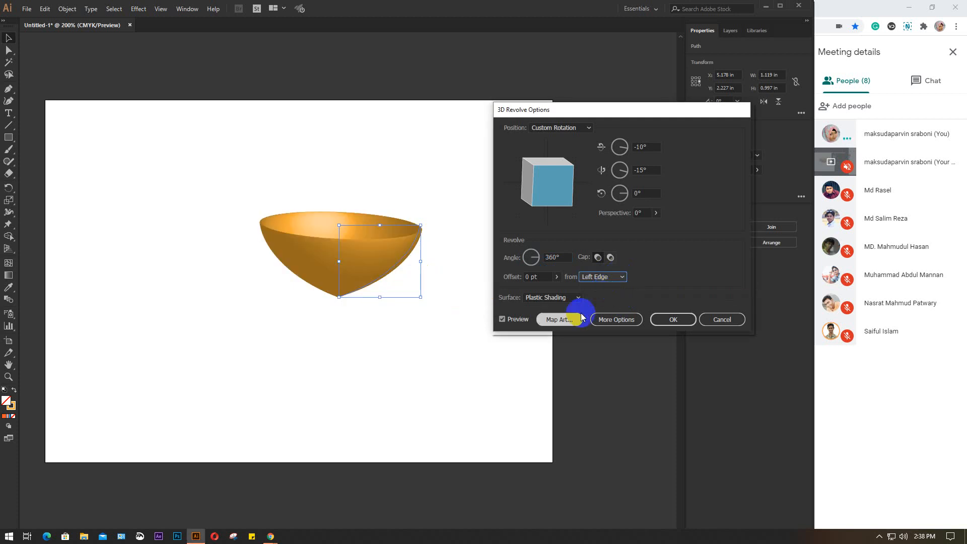
Step: Confirm the revolve effect and move the bowl over the artboard's upper-right corner
left_click(674, 319)
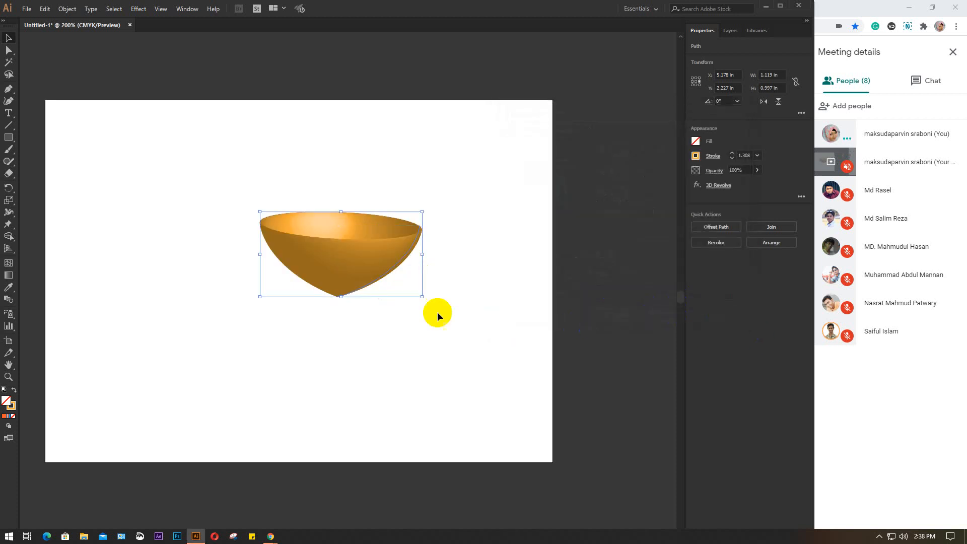
left_click(472, 270)
left_click(350, 264)
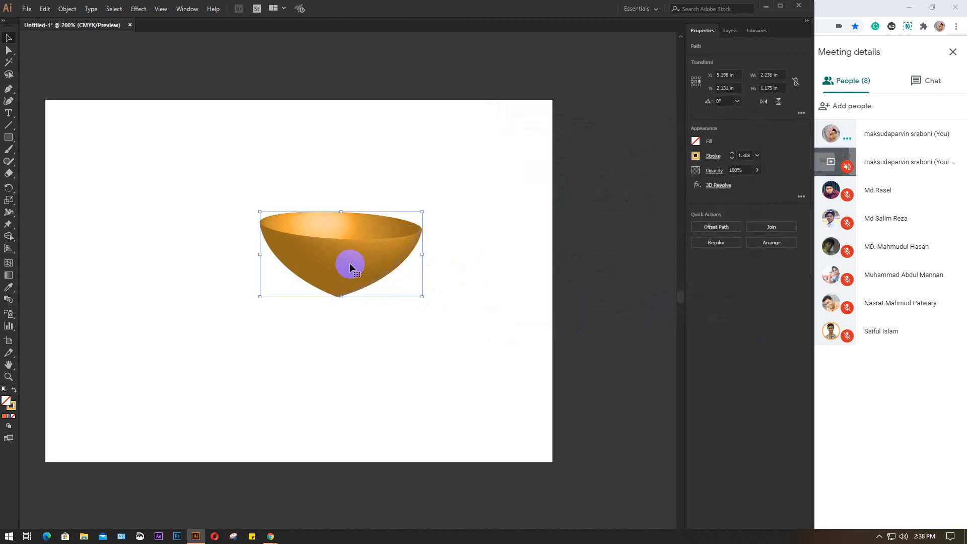
left_click_drag(350, 264, 310, 238)
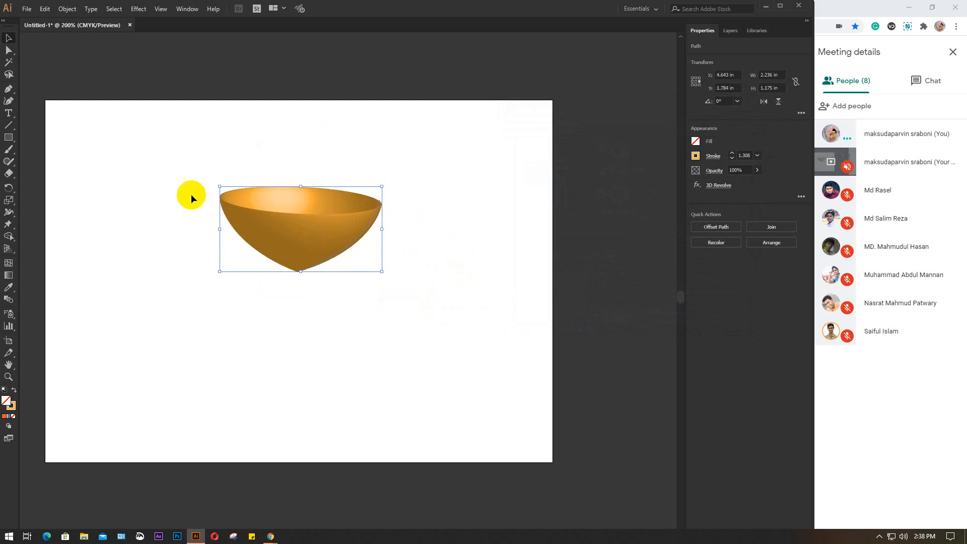
left_click_drag(180, 173, 400, 321)
left_click_drag(357, 237, 322, 223)
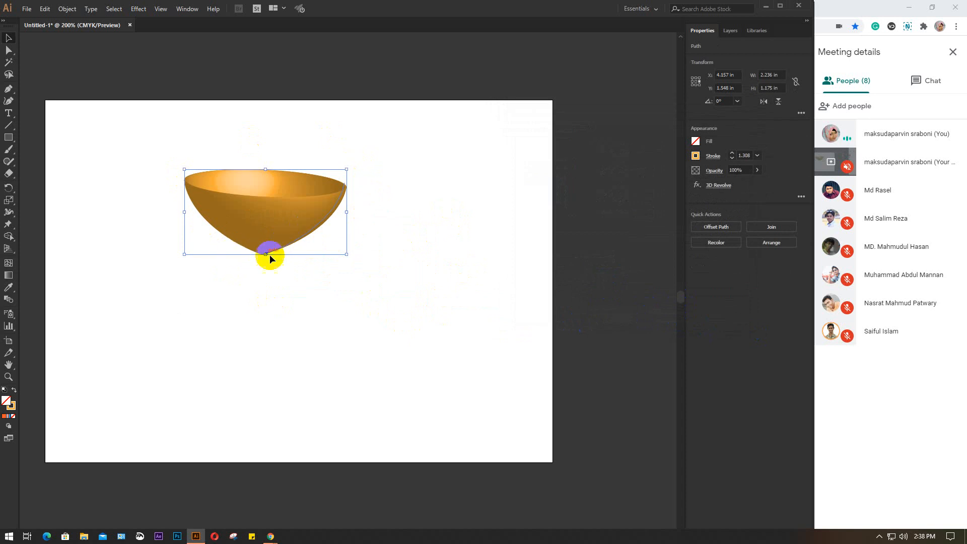
left_click_drag(340, 203, 620, 108)
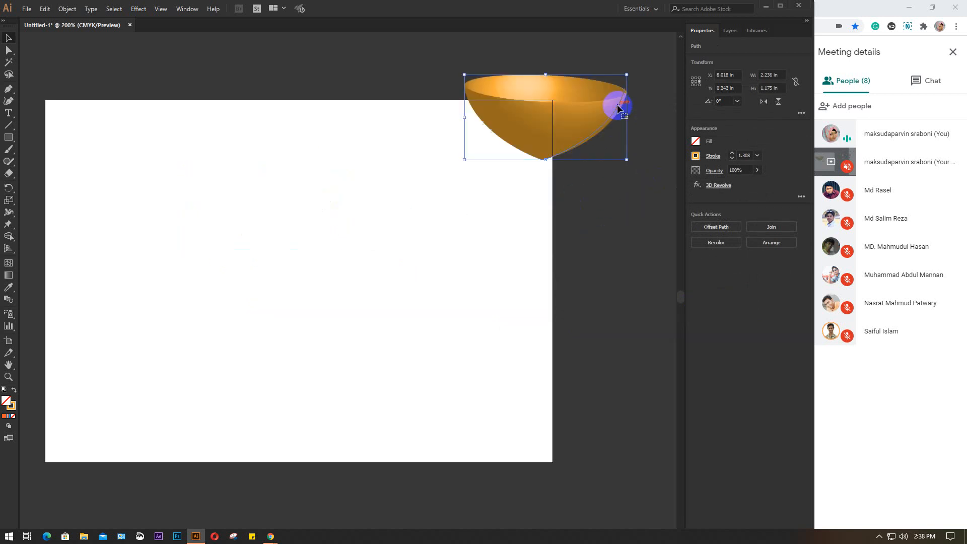
Step: Draw an open half-goblet profile with the Pen tool, about 0.49 in wide and 2.66 in high, with curved bowl, straight stem and curved foot
left_click(9, 89)
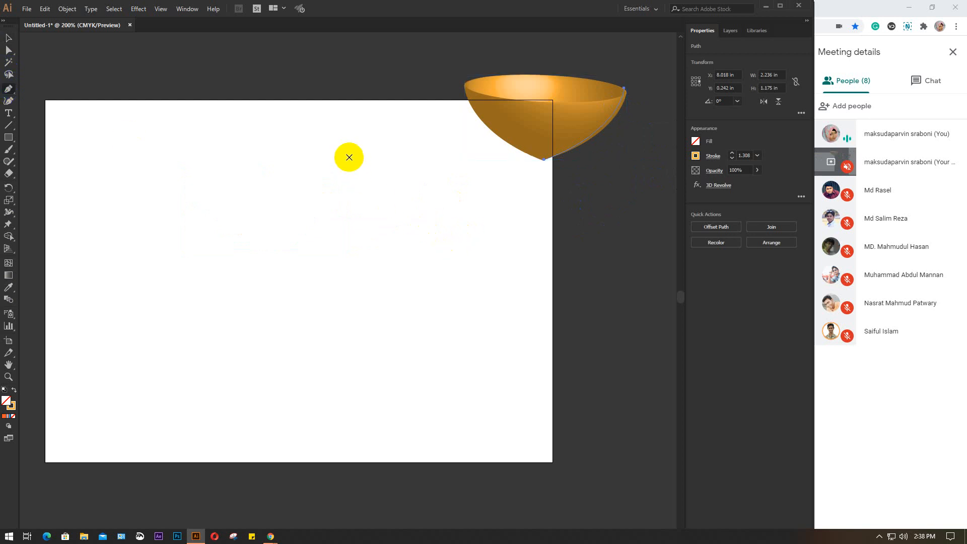
left_click(348, 156)
left_click_drag(320, 262, 266, 300)
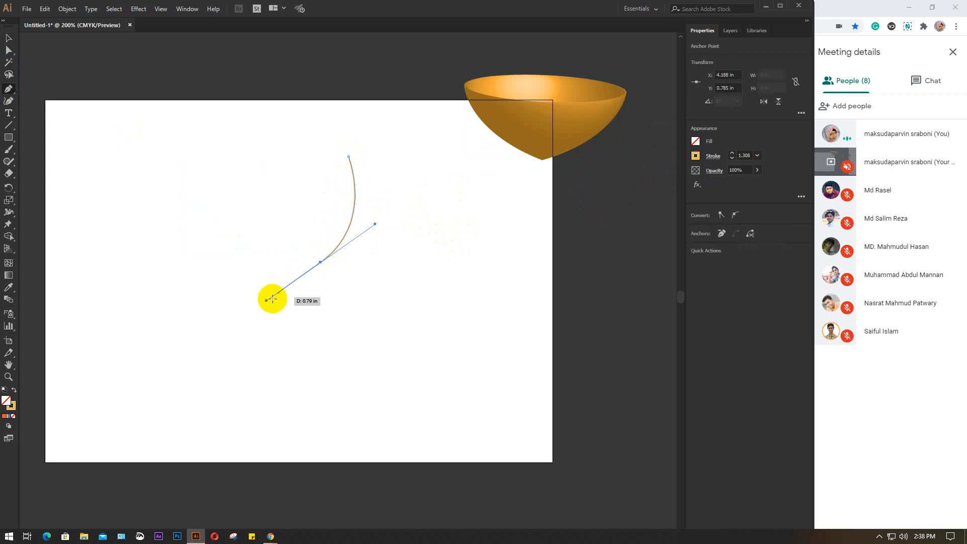
left_click(320, 262)
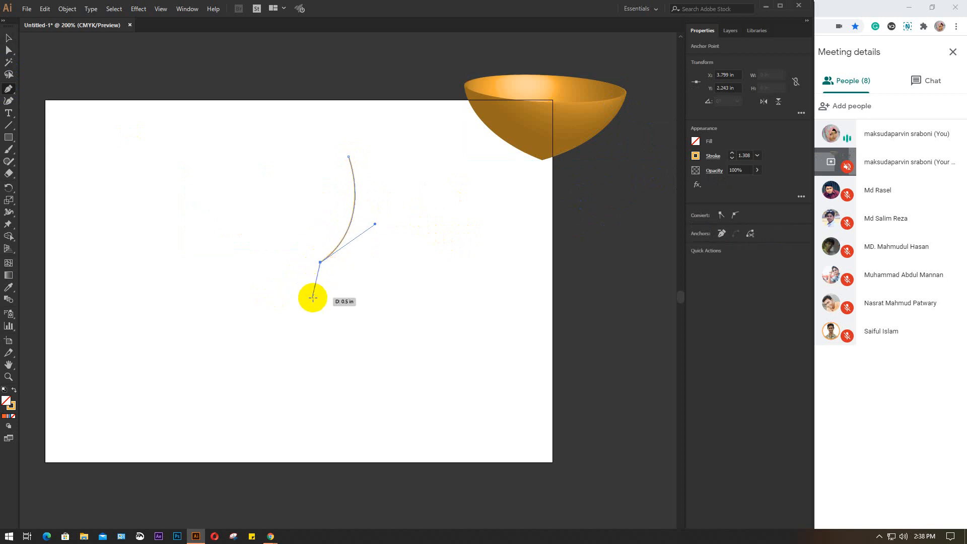
left_click(321, 339)
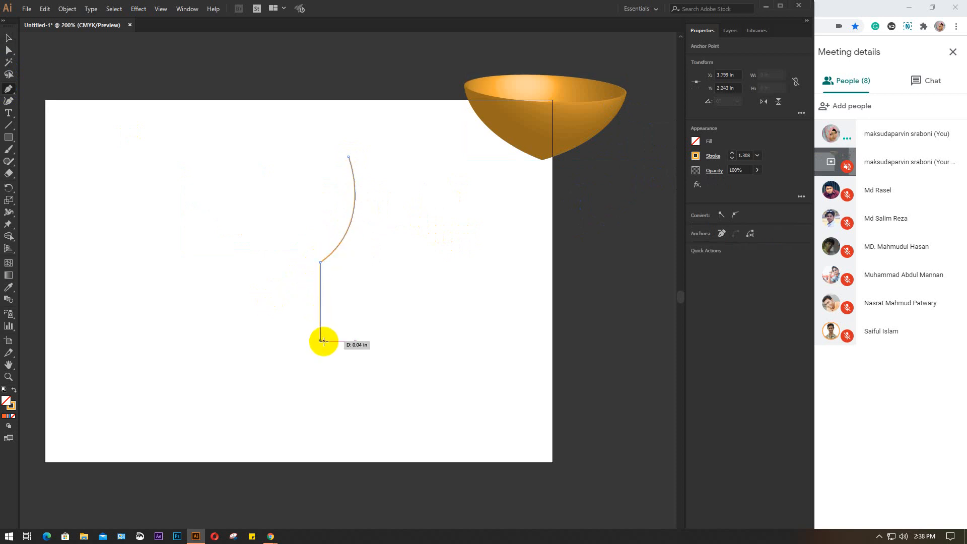
left_click_drag(340, 349, 352, 356)
key("v")
left_click(425, 253)
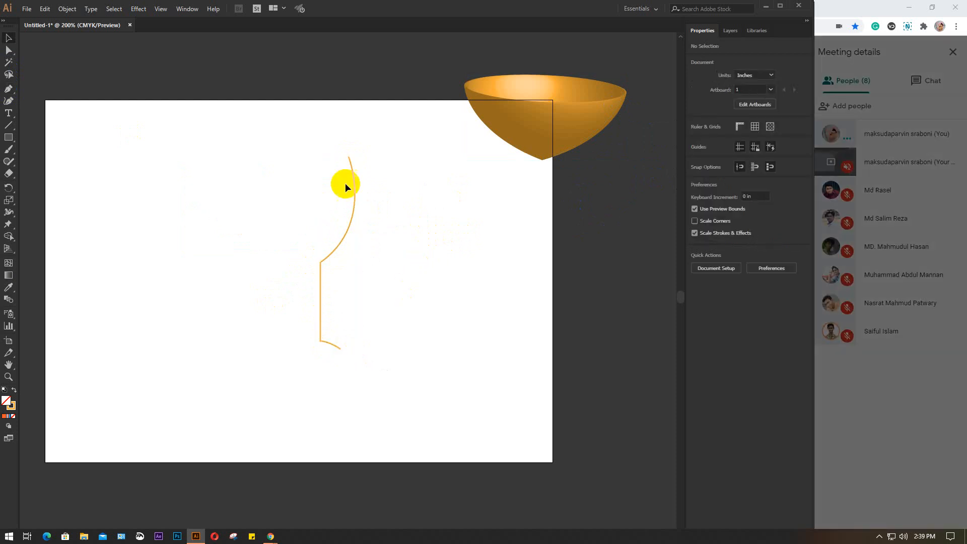
Step: Set the stroke of the goblet profile to the crimson swatch and keep the whole path selected
mouse_move(280, 142)
left_mouse_down()
mouse_move(388, 340)
mouse_move(408, 356)
left_mouse_up()
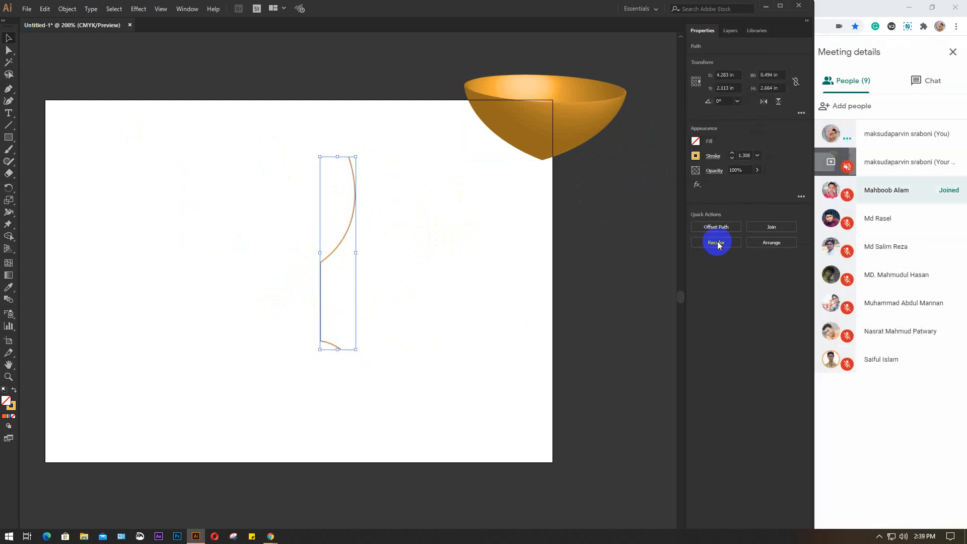
left_click(695, 157)
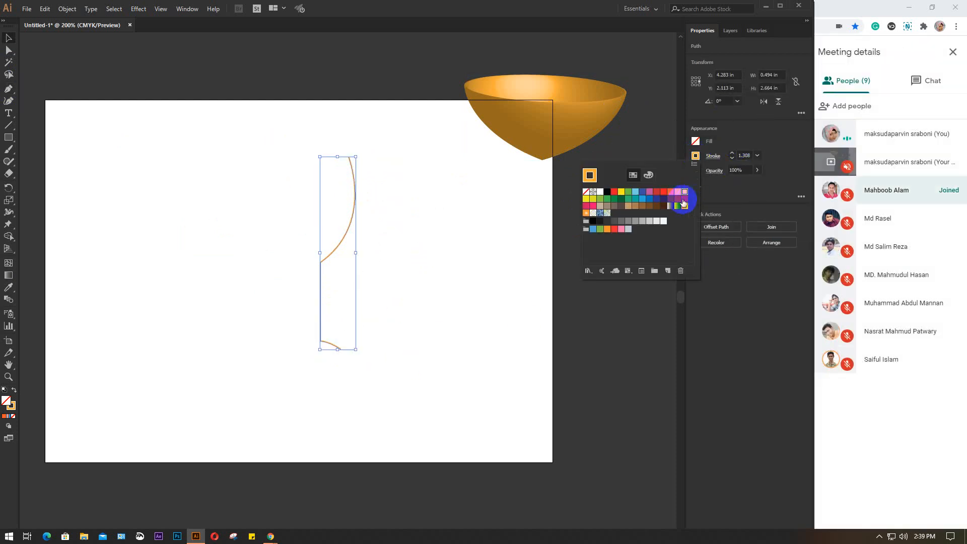
left_click(586, 206)
left_click(466, 203)
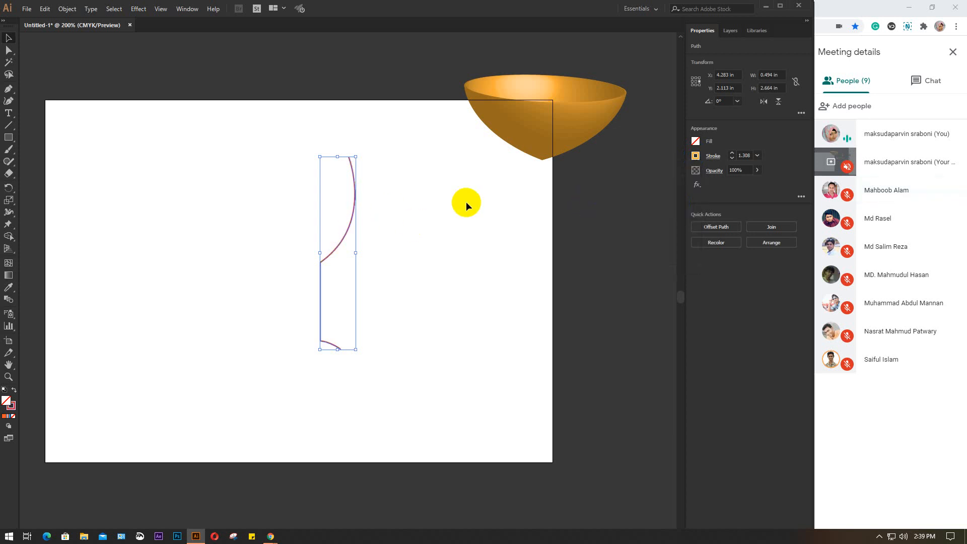
left_click_drag(323, 156, 425, 349)
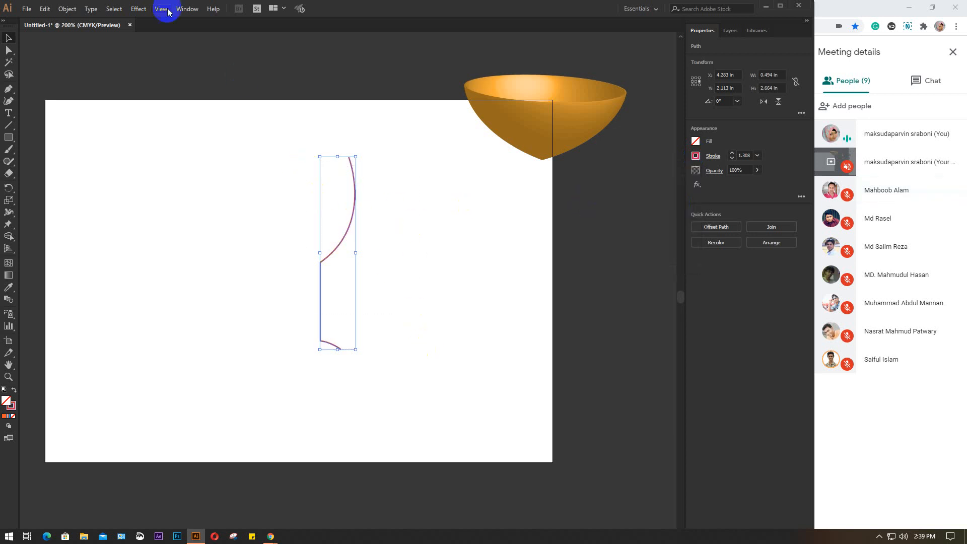
Step: Start a 3D Revolve effect on the goblet profile with the preview on
left_click(139, 9)
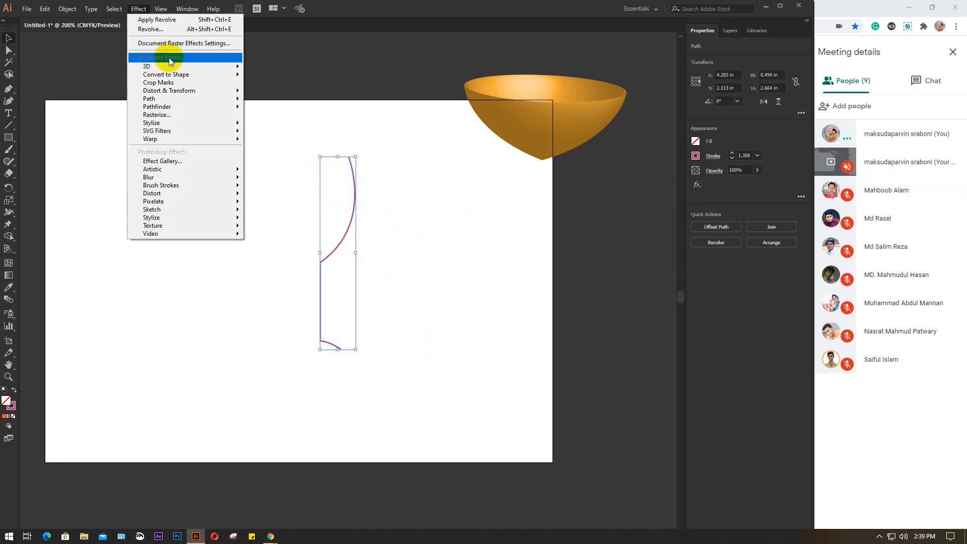
mouse_move(158, 67)
left_click(291, 78)
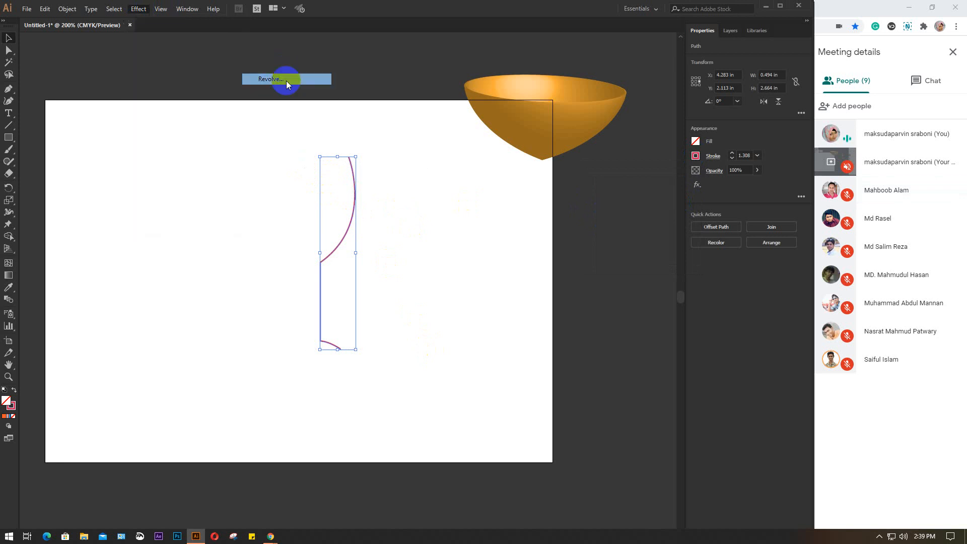
left_click(514, 319)
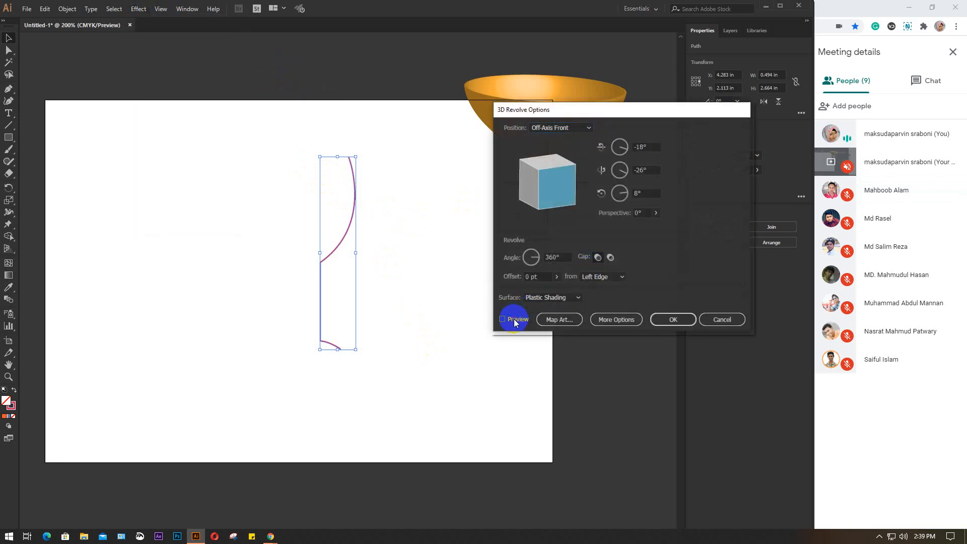
Step: Keep the off-axis front rotation and plastic shading for the goblet, and display the additional surface lighting options
left_click(643, 146)
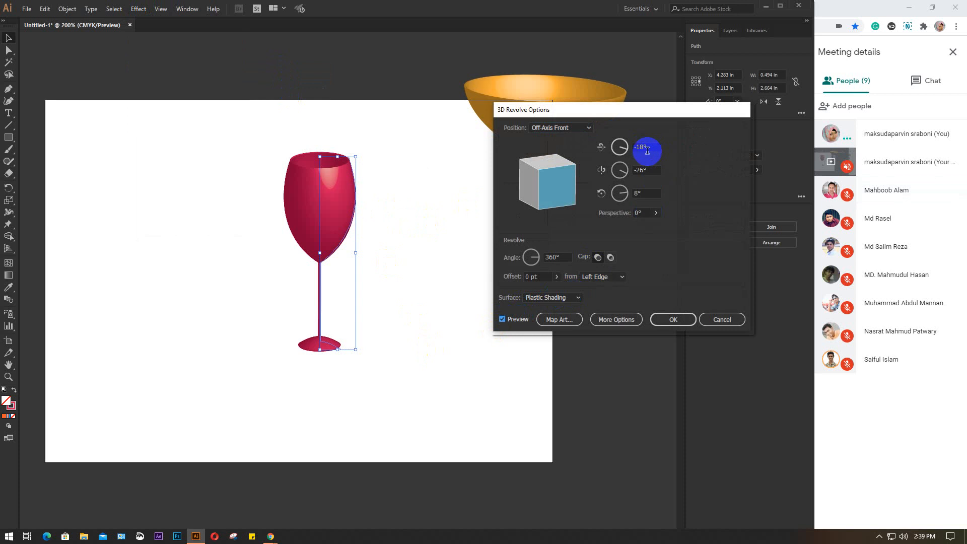
double_click(651, 146)
left_click(579, 297)
left_click(576, 298)
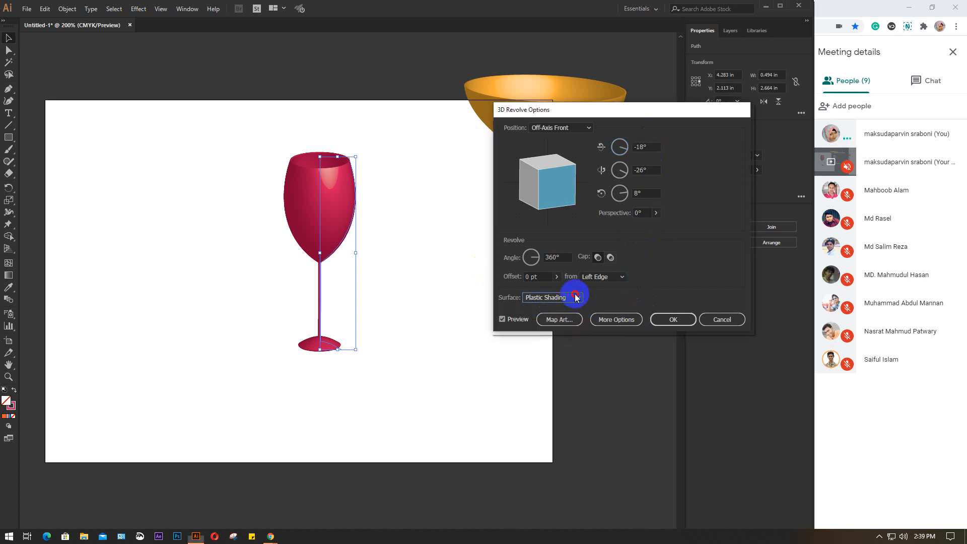
left_click(622, 321)
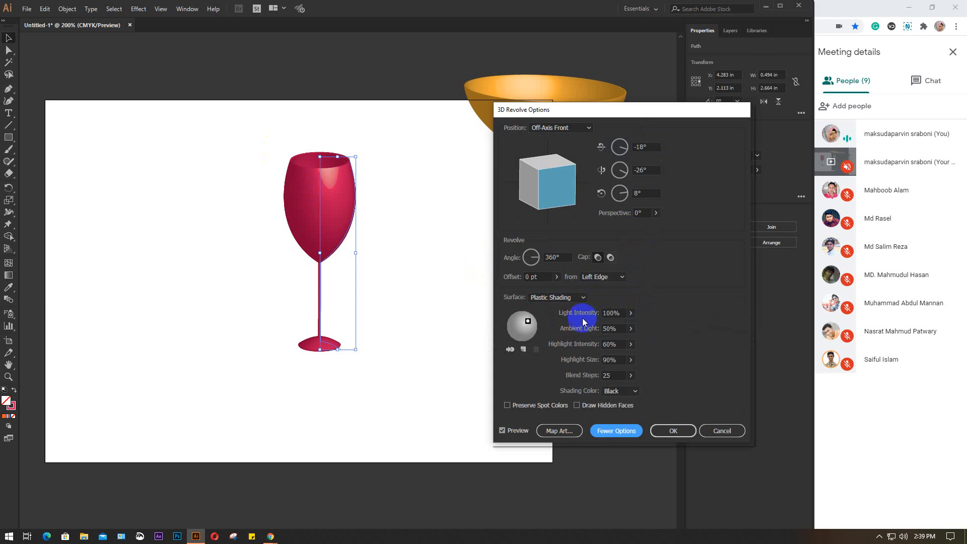
Step: Try 40% light intensity and 94% ambient light on the goblet, and set them to 100% and 50%
left_click(631, 313)
left_click_drag(631, 313, 608, 324)
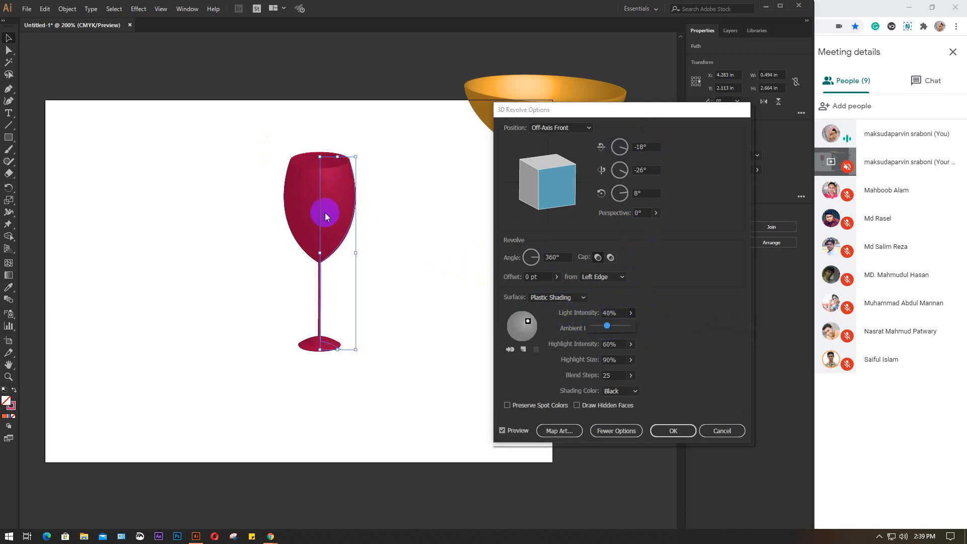
mouse_move(607, 325)
left_mouse_down()
mouse_move(578, 330)
mouse_move(639, 324)
mouse_move(632, 339)
mouse_move(644, 346)
mouse_move(616, 337)
mouse_move(627, 343)
left_mouse_up()
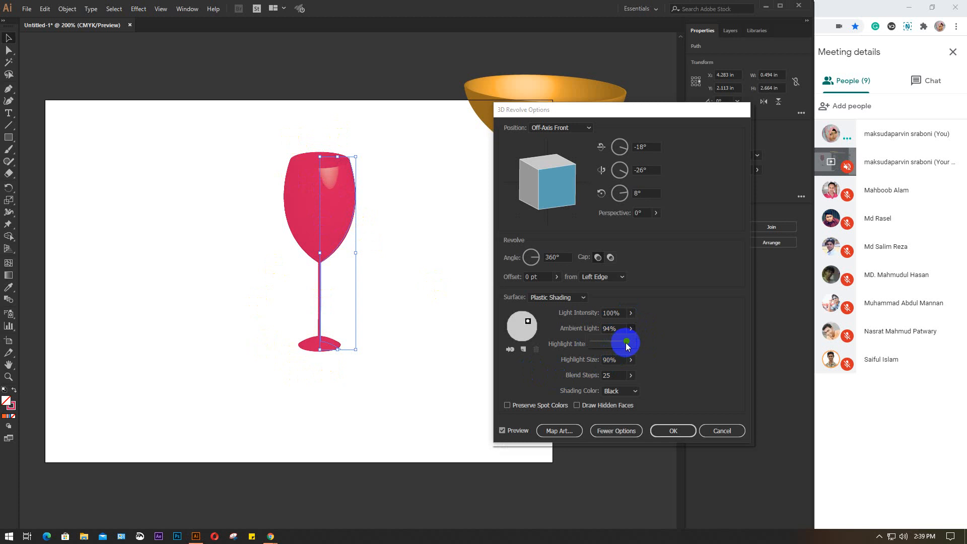
left_click_drag(628, 347, 608, 349)
double_click(611, 328)
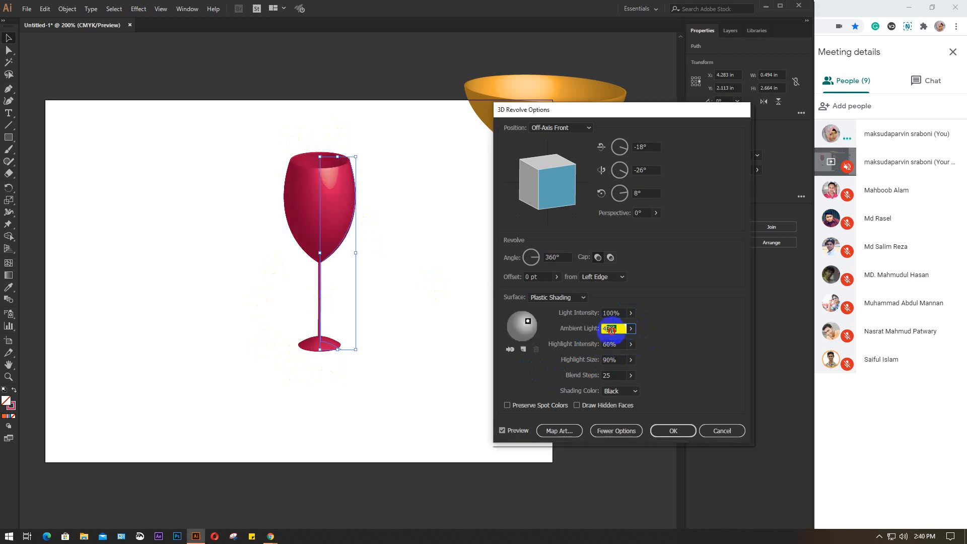
type("5")
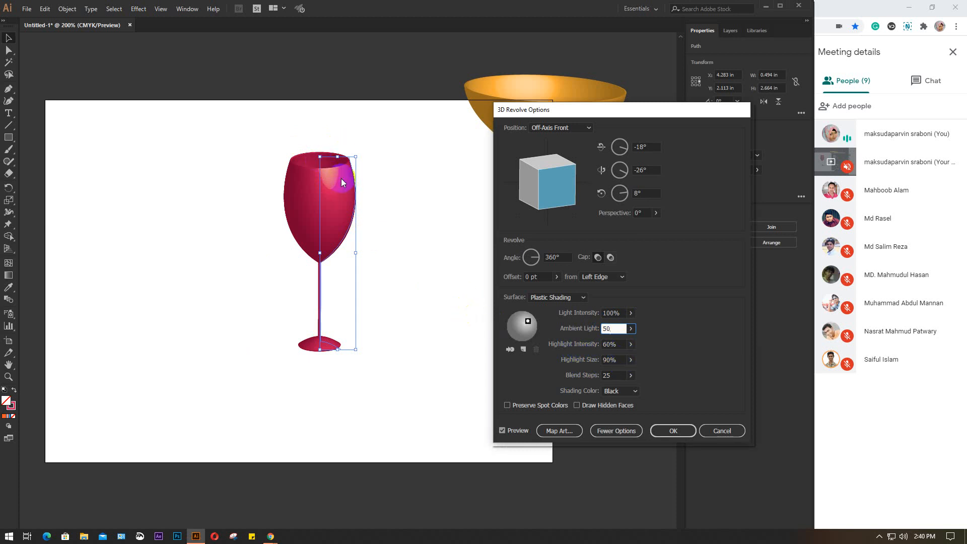
type("0")
Step: Try highlight intensities of 26% and 86% on the goblet, and set the highlight intensity to 50%
left_click(630, 344)
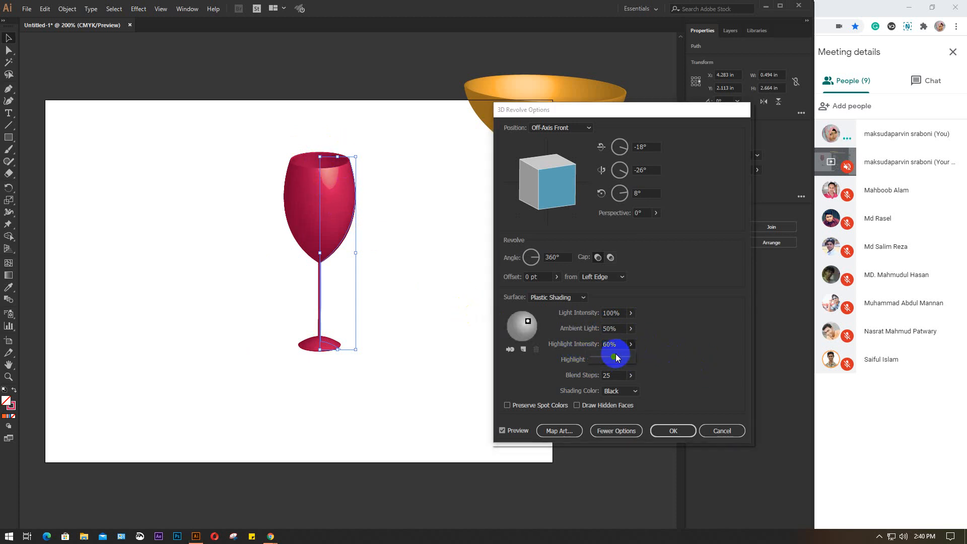
left_click_drag(615, 356, 637, 356)
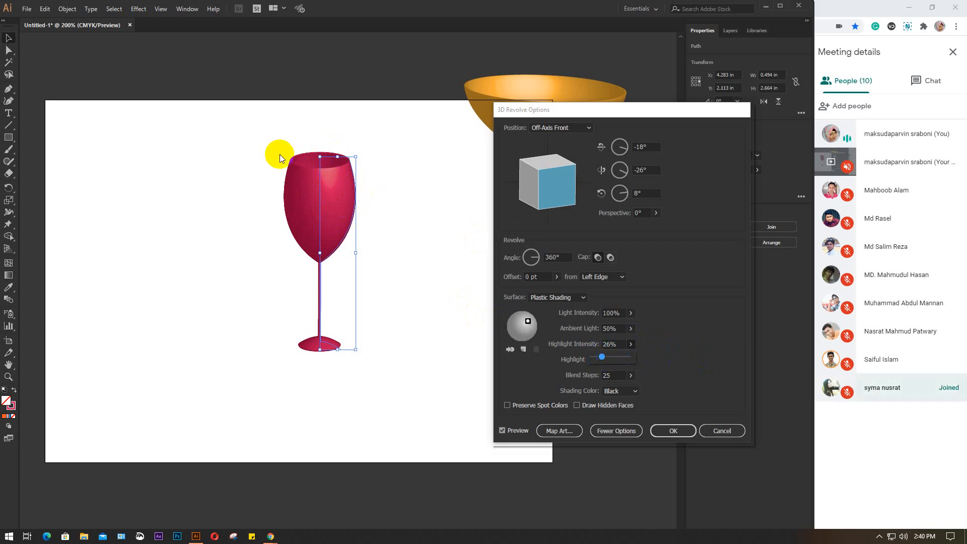
left_click_drag(603, 357, 624, 359)
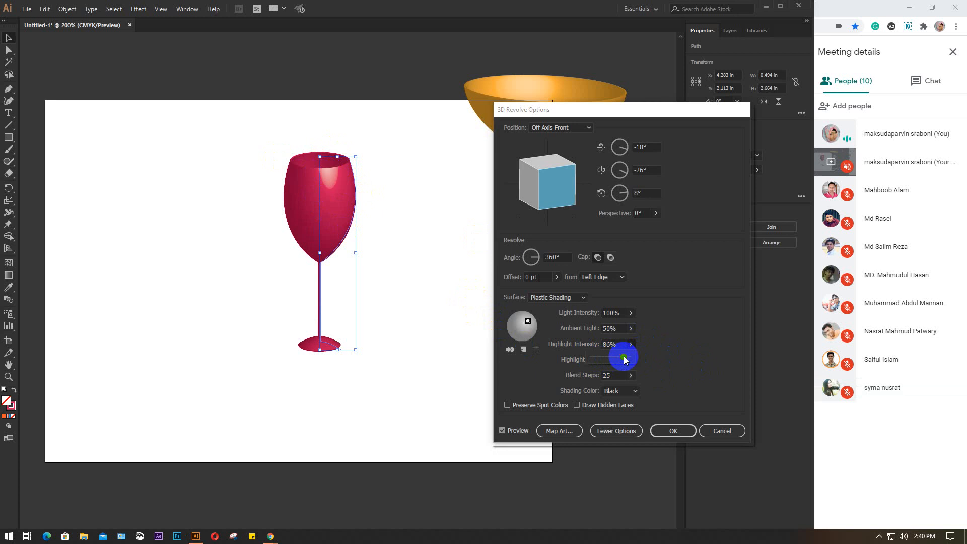
left_click(613, 342)
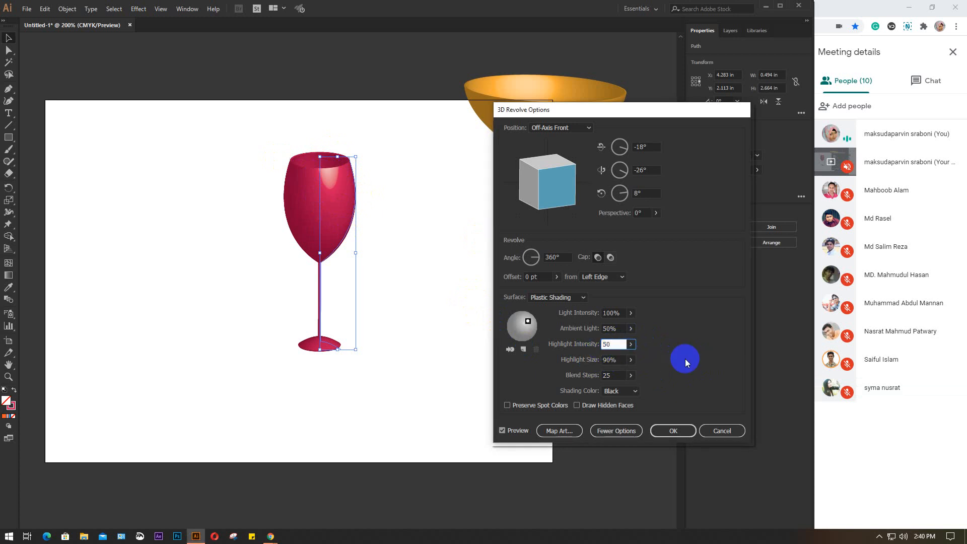
Step: Try highlight sizes of 100% and 39%, set 80% with 68 blend steps, and cancel the revolve effect
left_click(631, 360)
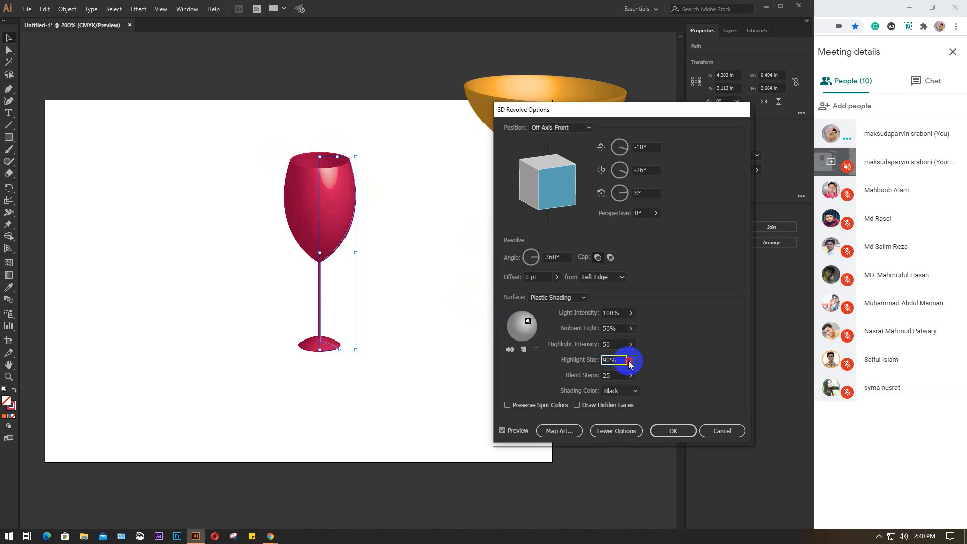
left_click_drag(628, 373, 635, 373)
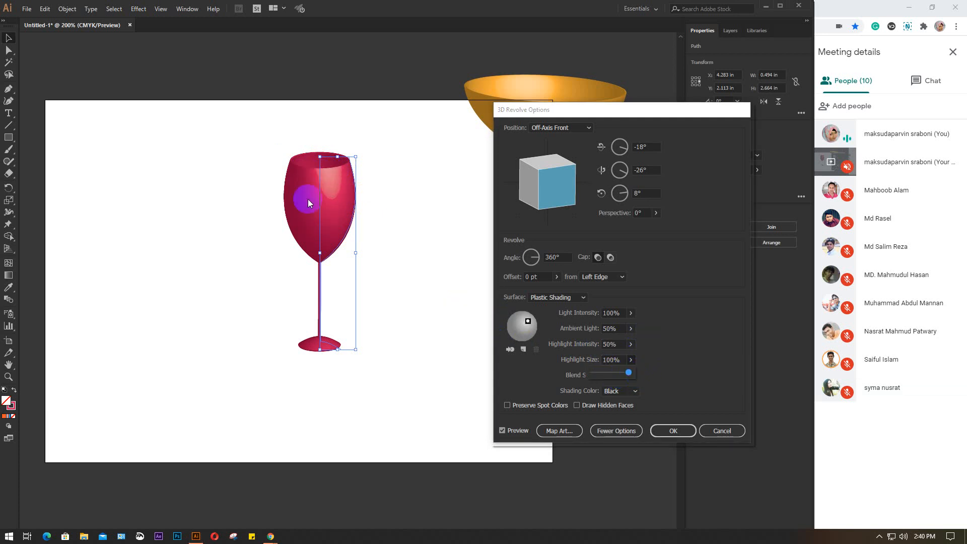
left_click(620, 359)
scroll(621, 358, "down", 19)
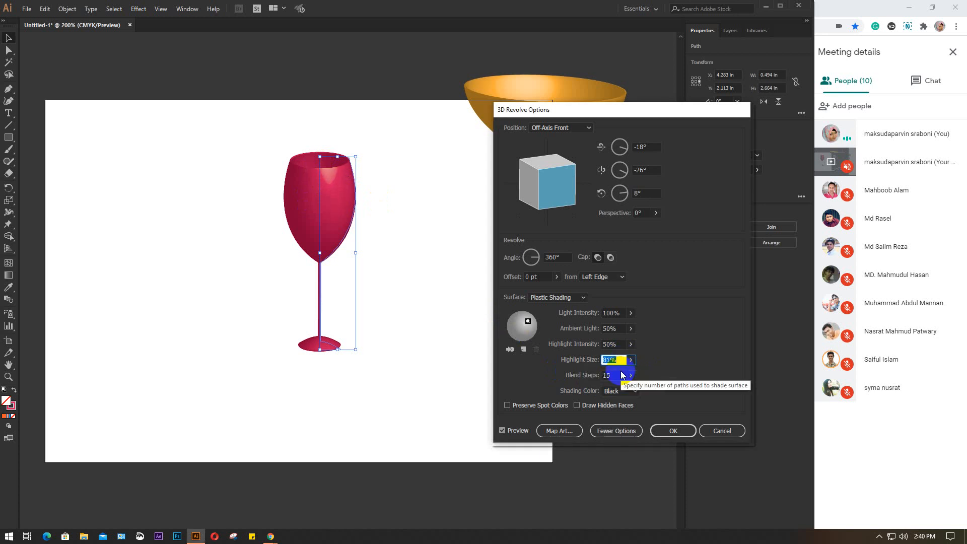
scroll(621, 375, "down", 10)
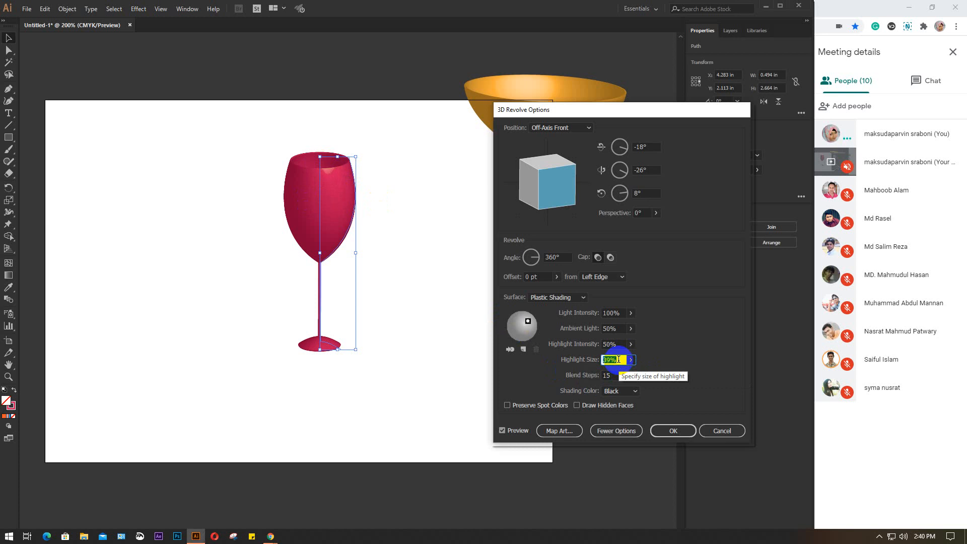
type("80")
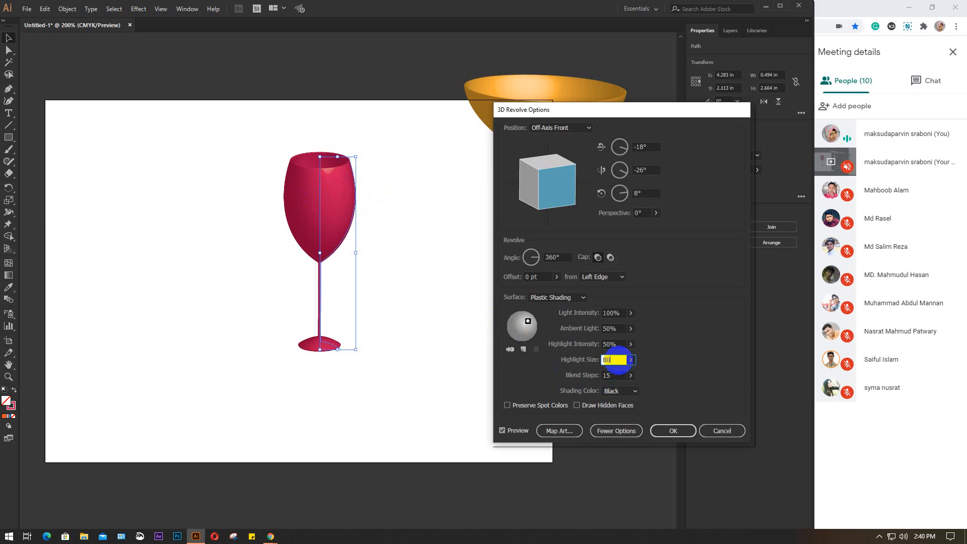
left_click(616, 375)
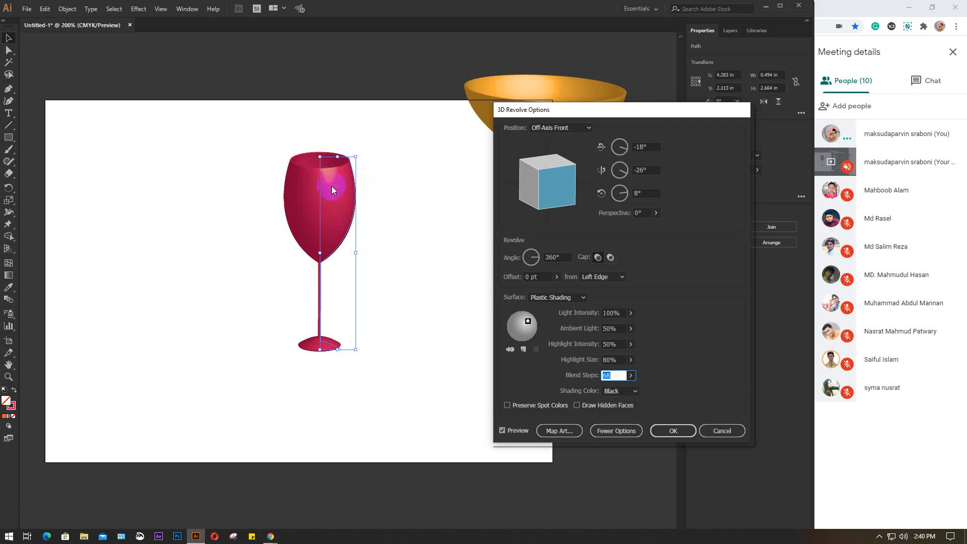
left_click(719, 436)
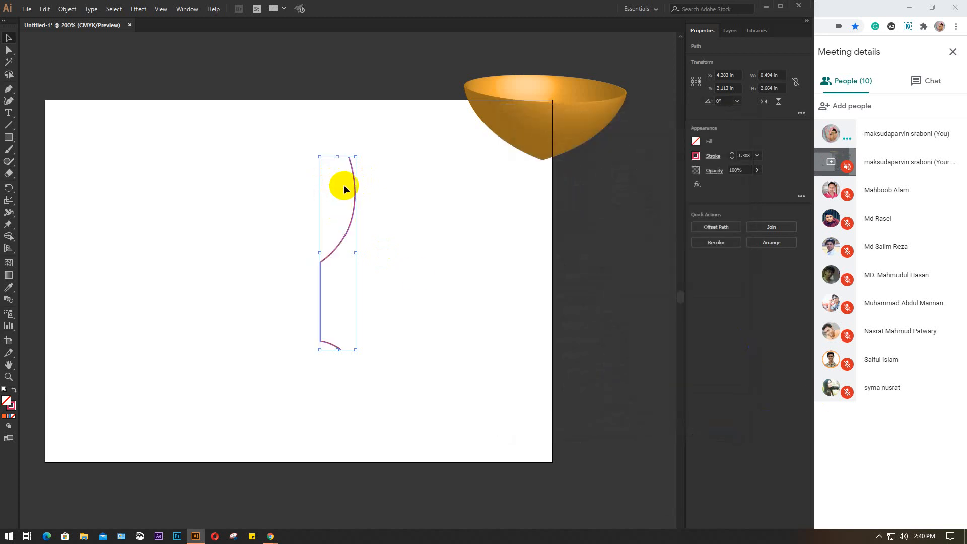
Step: Start a 3D Revolve effect on the goblet profile again, with the preview on and the surface lighting options displayed
scroll(343, 186, "up", 2)
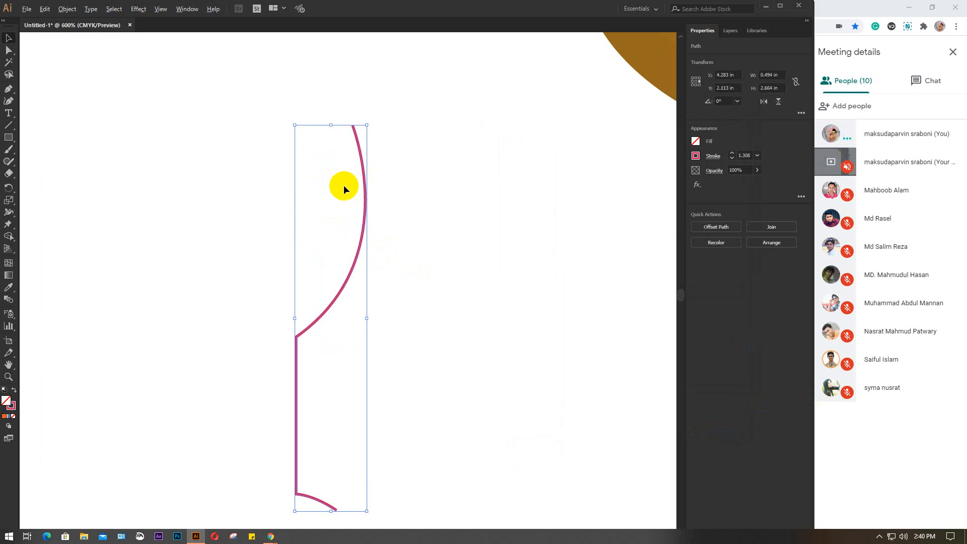
scroll(343, 185, "up", 1)
left_click_drag(342, 264, 257, 226)
scroll(260, 228, "down", 1)
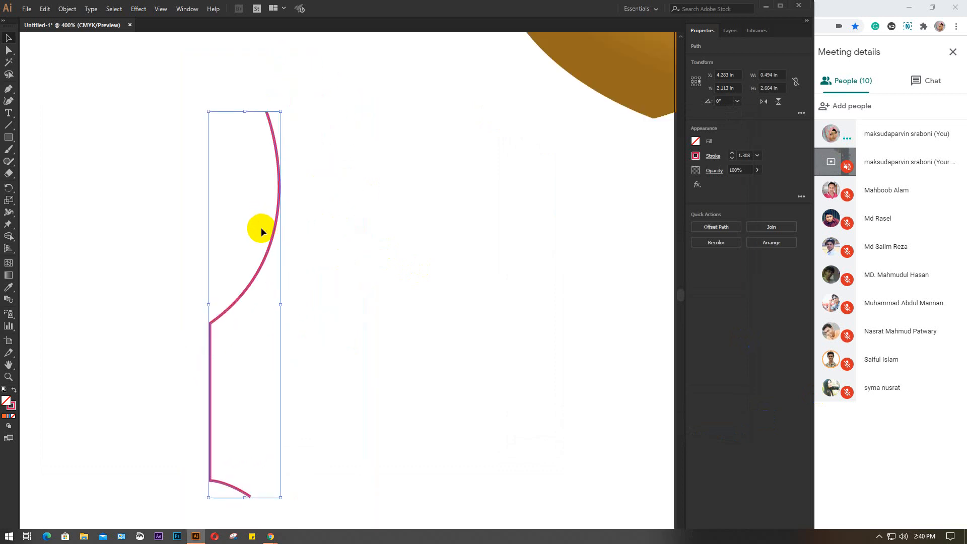
left_click_drag(308, 244, 275, 235)
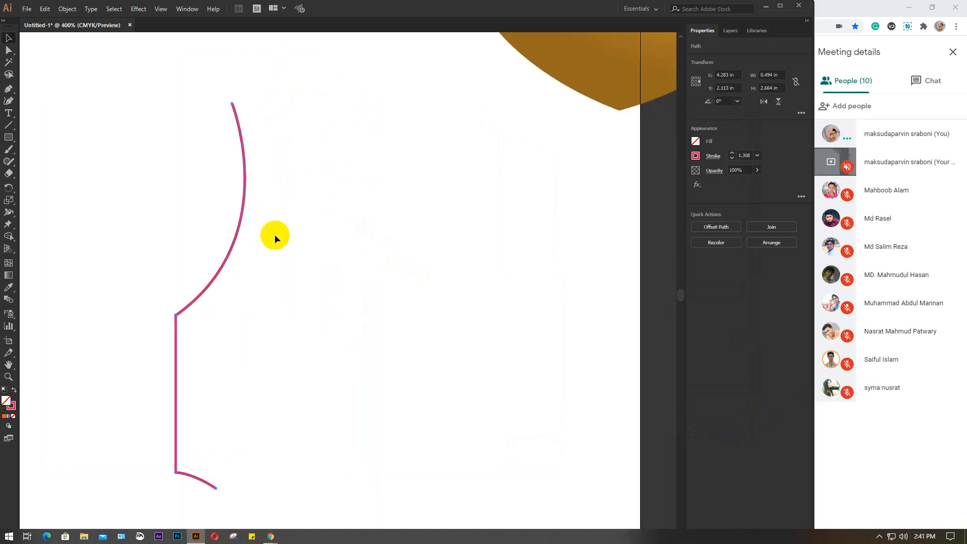
left_click(138, 9)
mouse_move(160, 8)
mouse_move(190, 55)
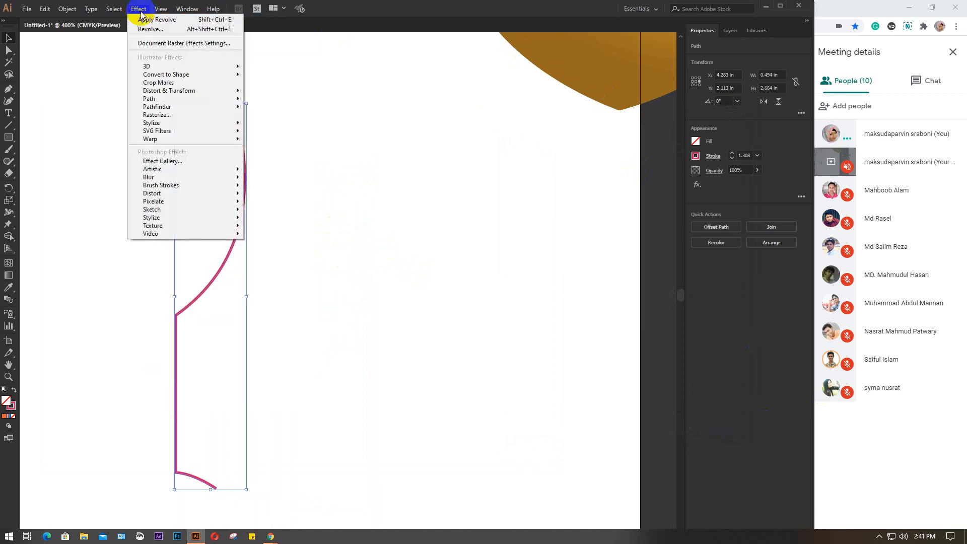
mouse_move(151, 66)
left_click(290, 80)
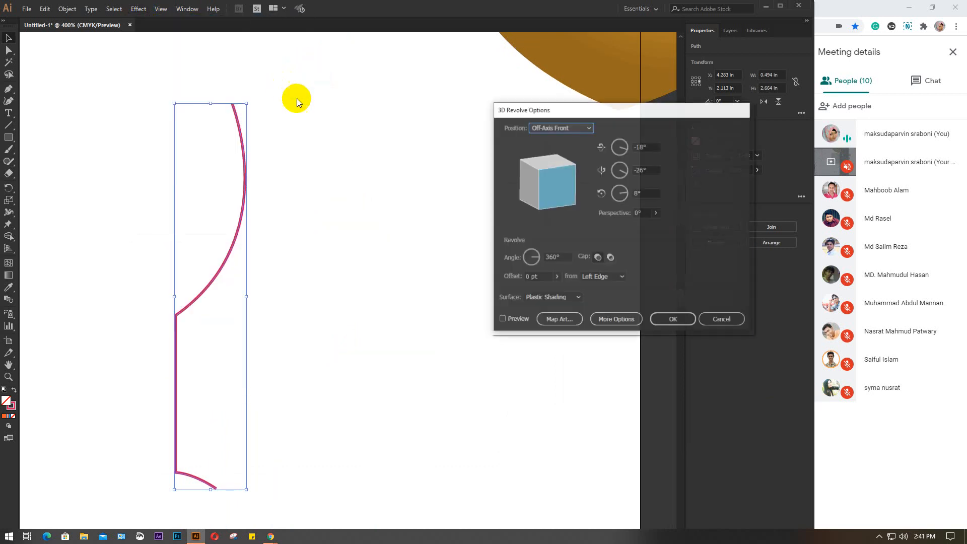
left_click(519, 320)
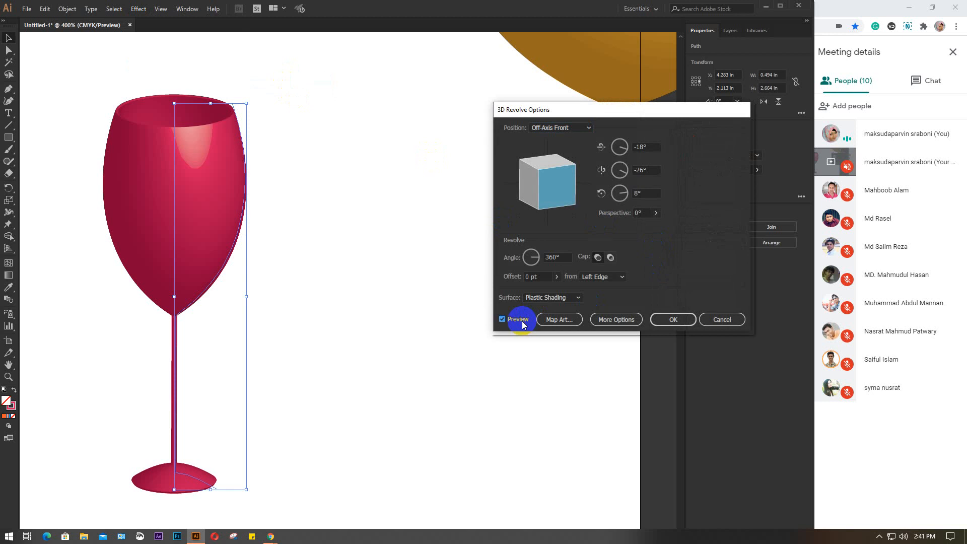
left_click(618, 320)
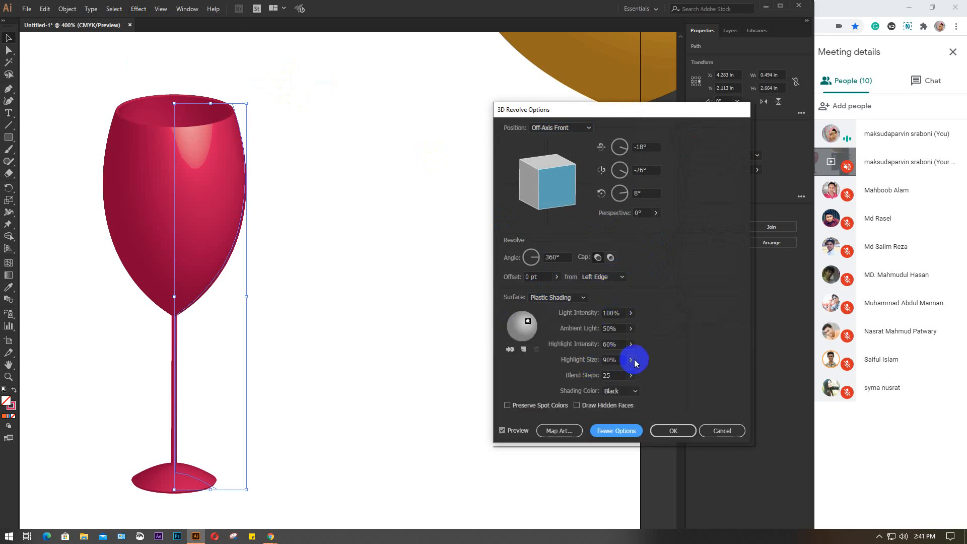
Step: Try a highlight size of 100% and a much smaller one on the goblet, and set the highlight size to 80%
left_click(630, 361)
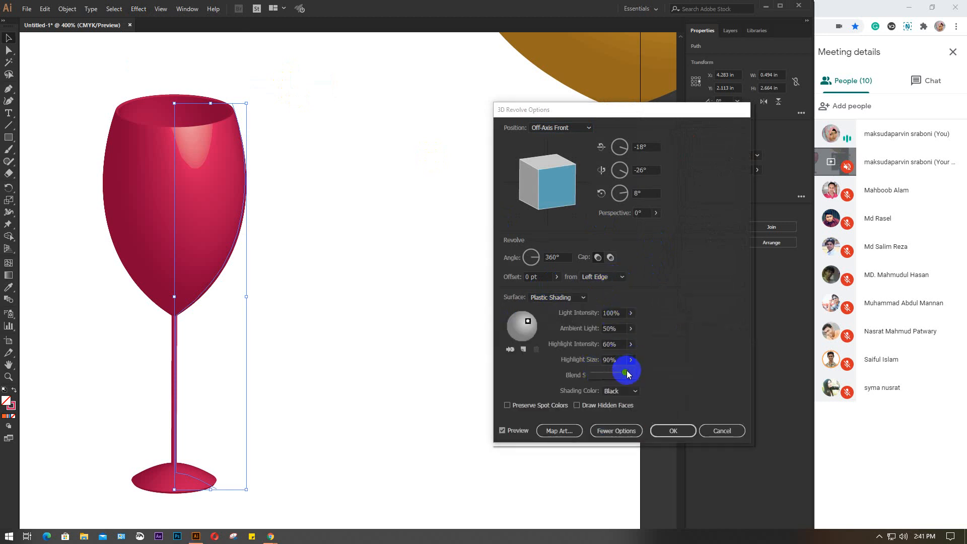
left_click_drag(624, 372, 632, 372)
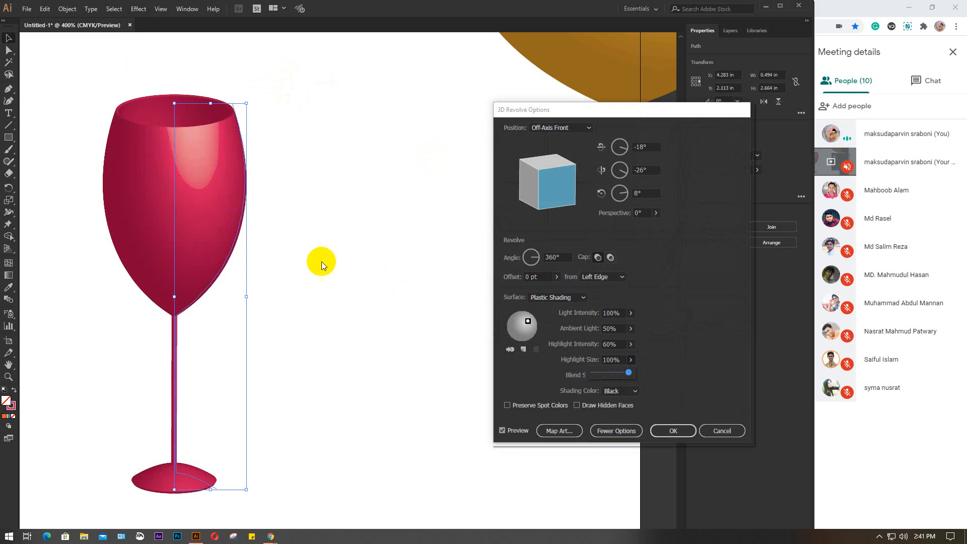
mouse_move(612, 375)
left_mouse_down()
mouse_move(598, 373)
mouse_move(624, 367)
left_mouse_up()
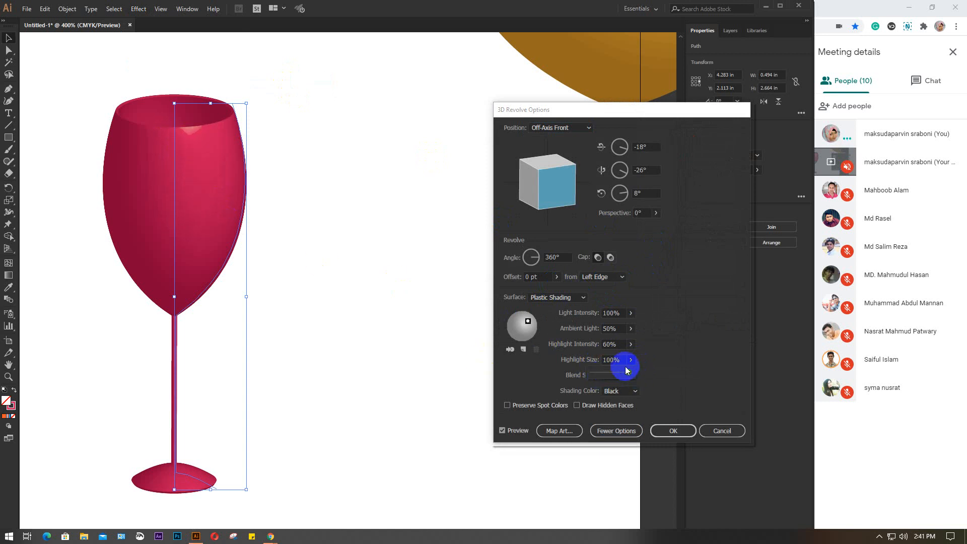
left_click(604, 361)
type("80")
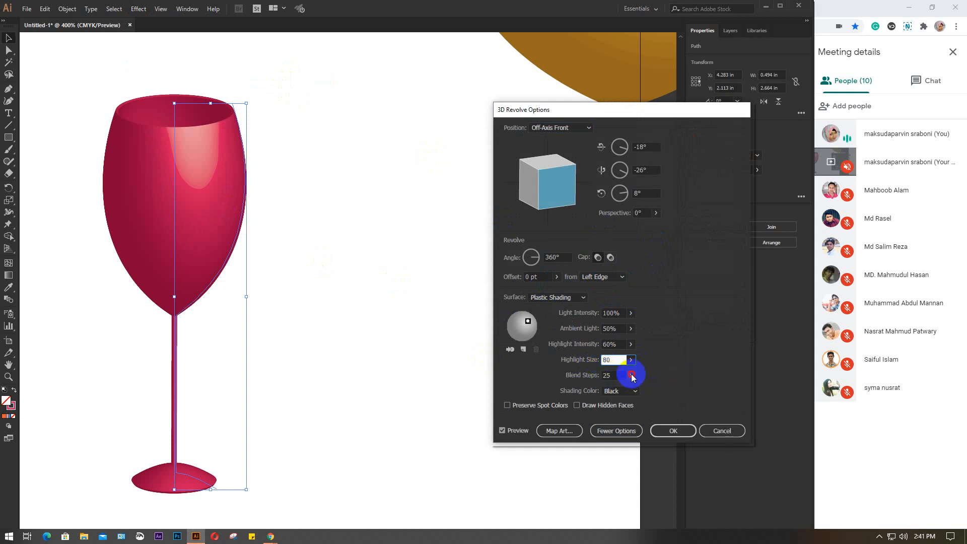
Step: Compare the goblet's shading at 50, 153, 0 and 221 blend steps, and set the blend steps to 100
left_click(631, 375)
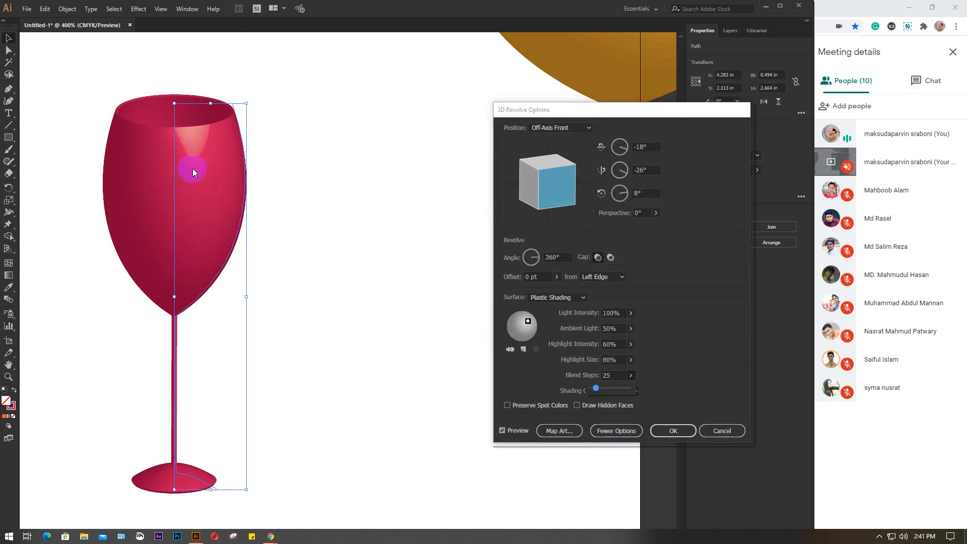
double_click(610, 375)
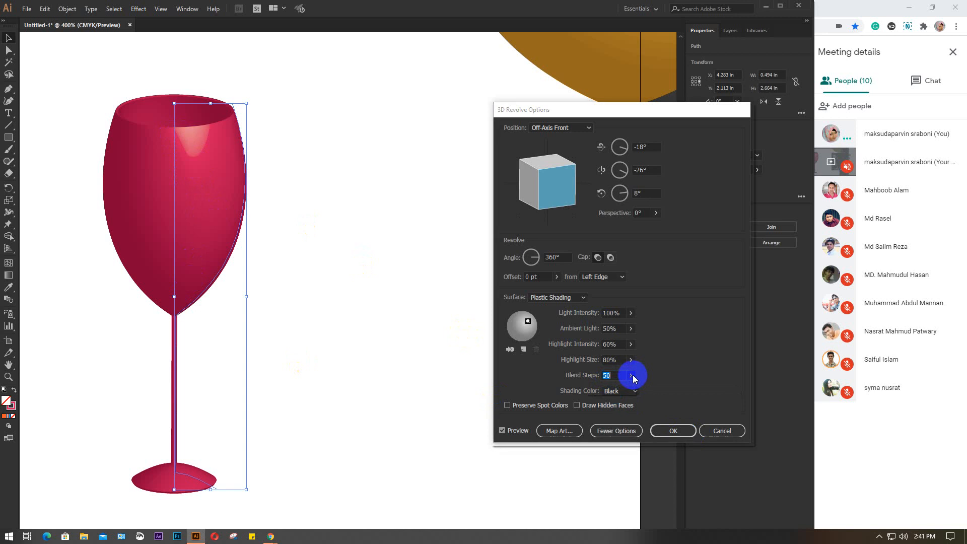
left_click(631, 375)
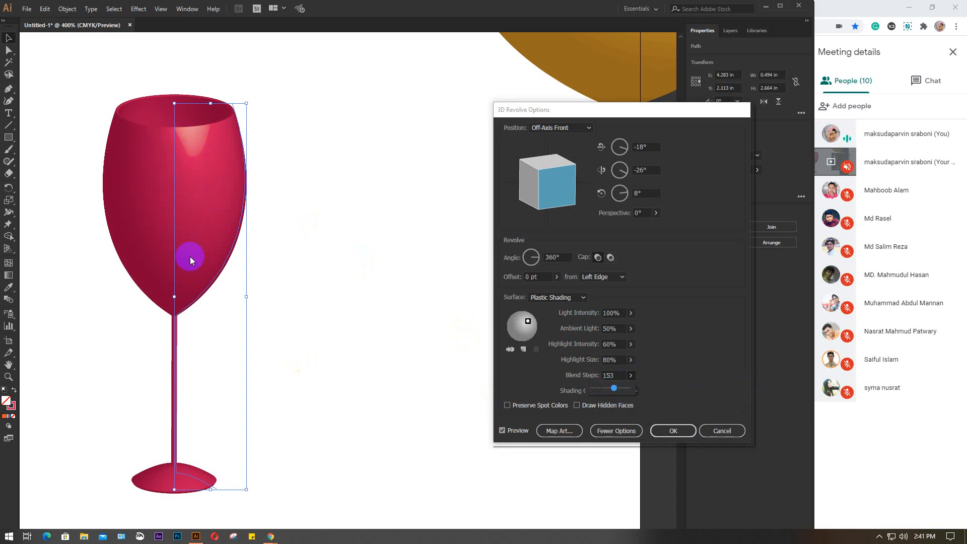
left_click_drag(613, 388, 582, 398)
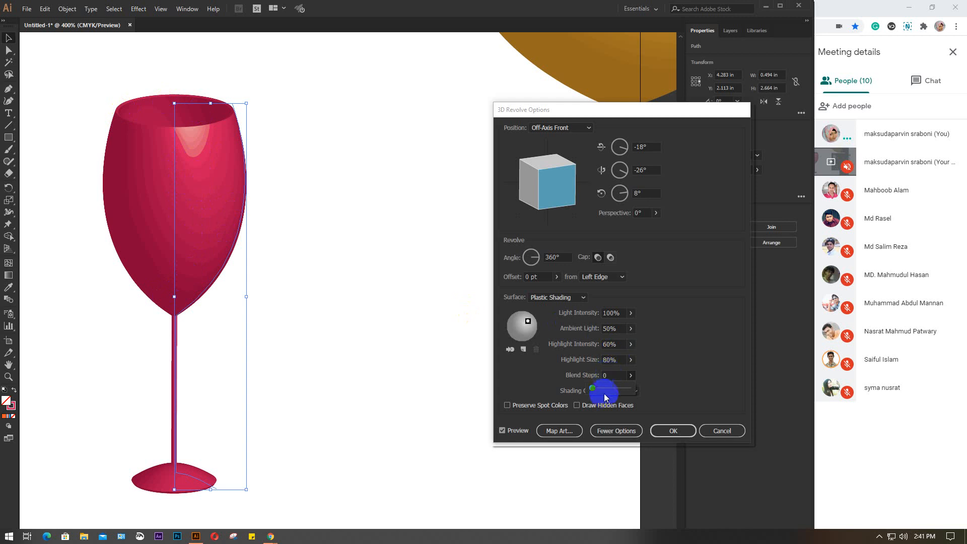
left_click_drag(606, 392, 622, 387)
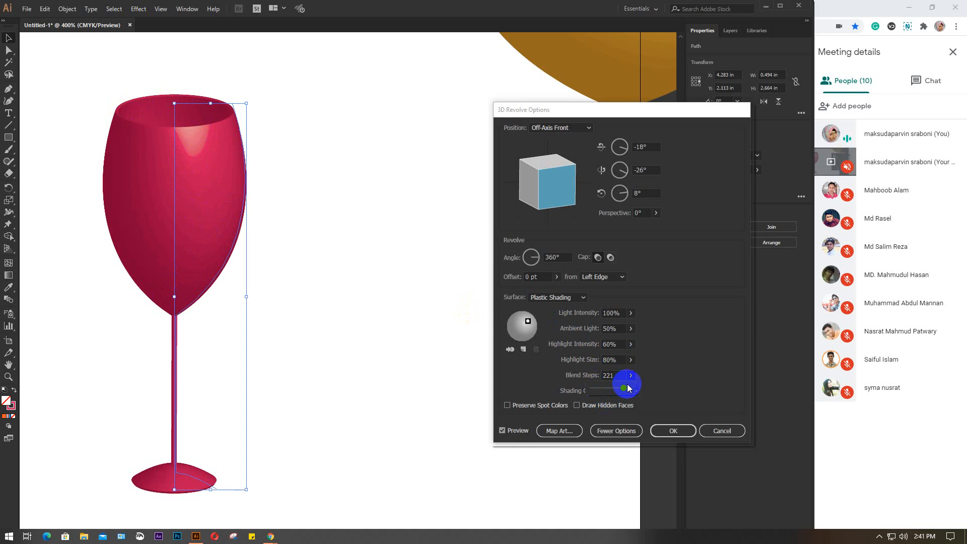
left_click(612, 375)
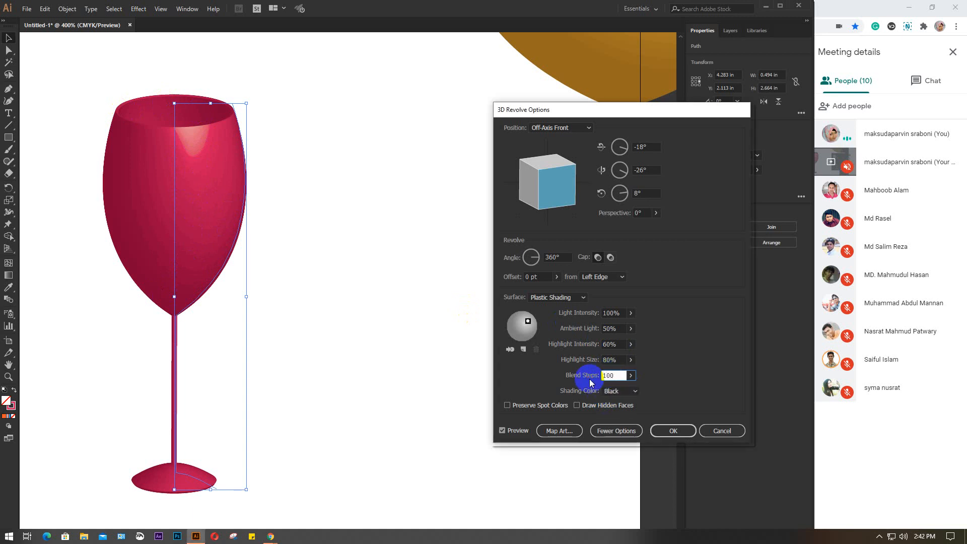
Step: Try a custom shading color on the goblet's surface, choosing a bright blue
key("Tab")
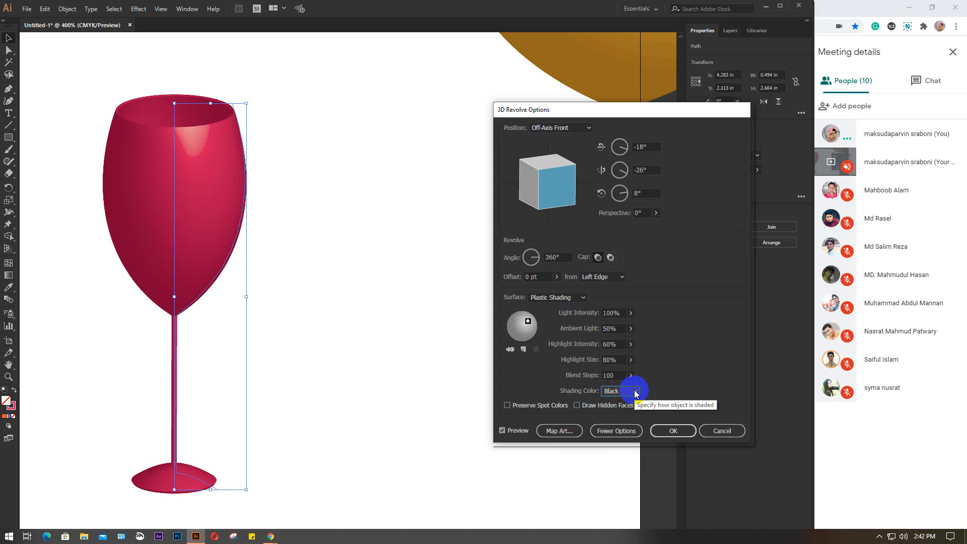
left_click(635, 393)
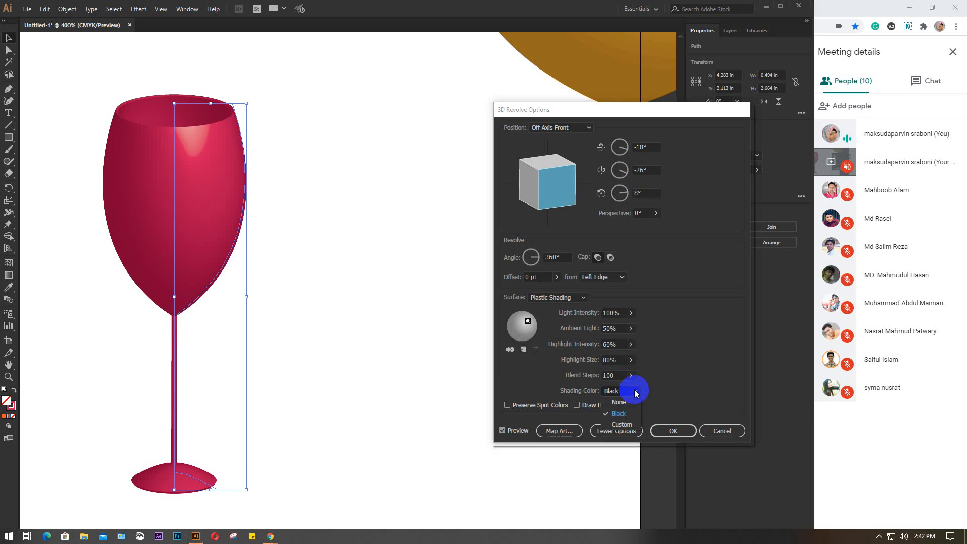
left_click(625, 415)
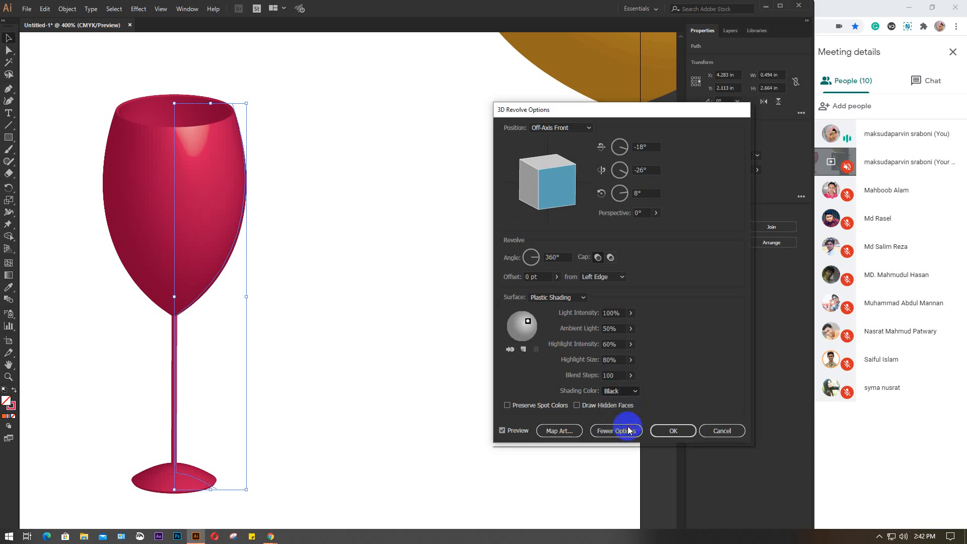
key("Down")
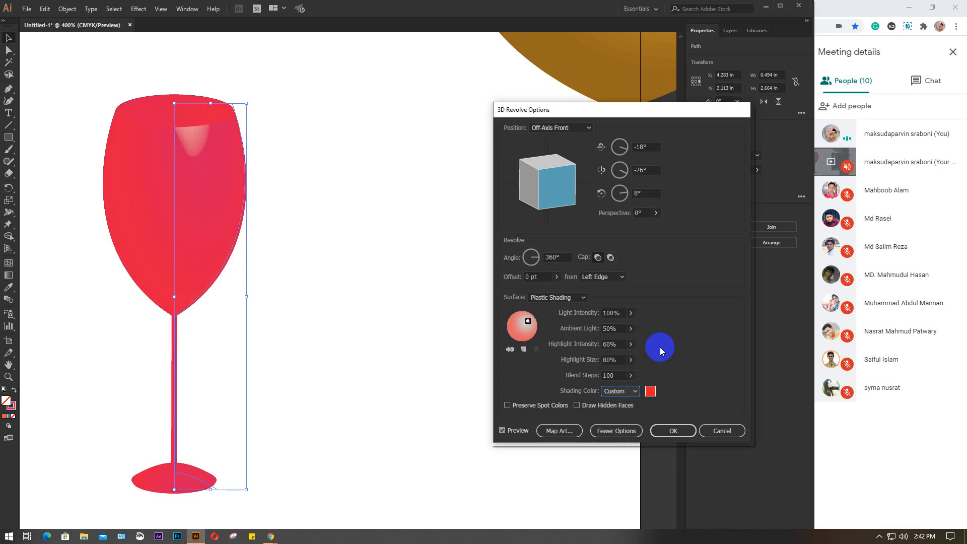
left_click(649, 391)
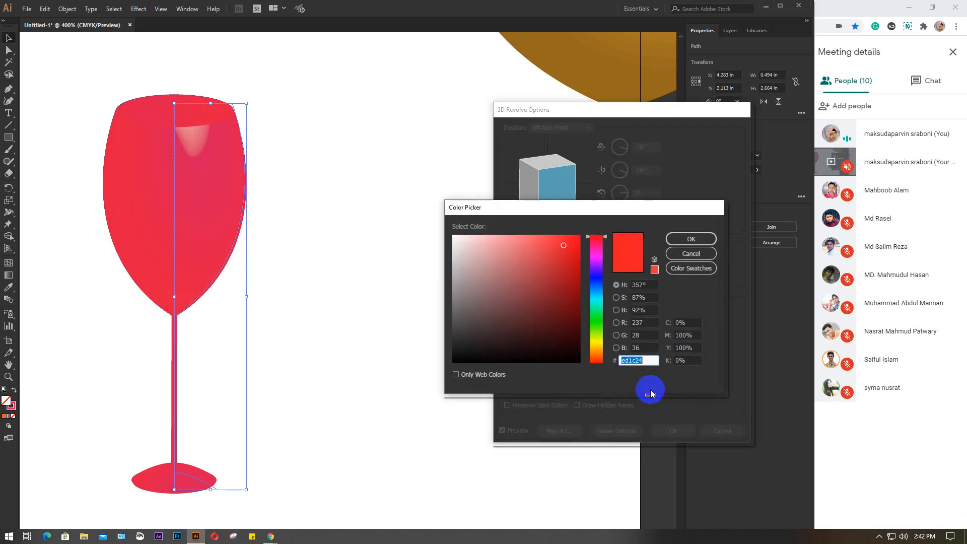
left_click_drag(595, 262, 582, 236)
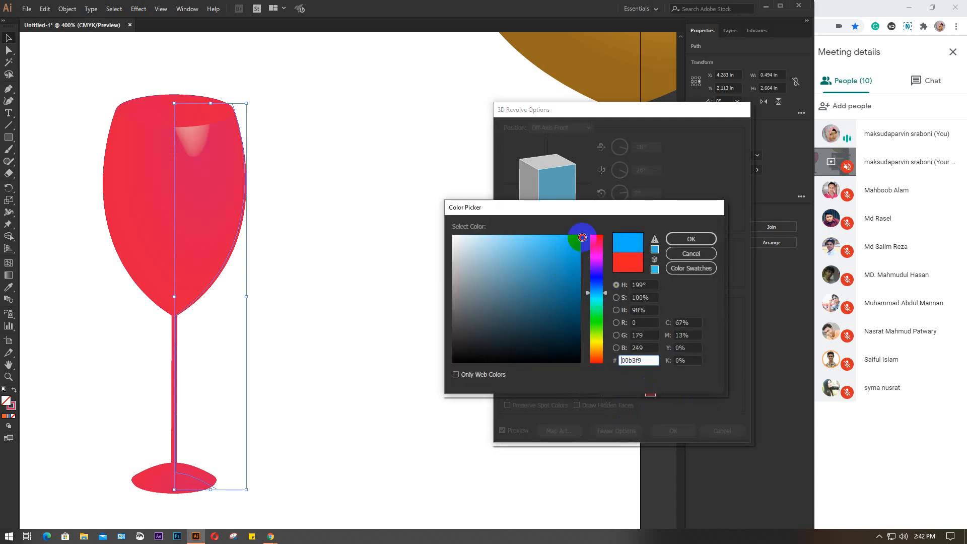
left_click(691, 238)
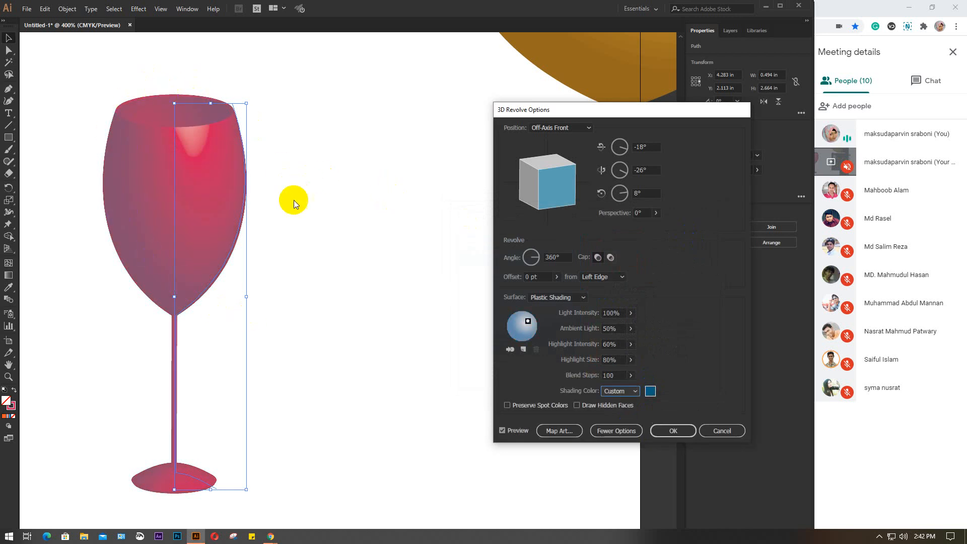
Step: Try a bright yellow as the custom shading color for the goblet
left_click(650, 391)
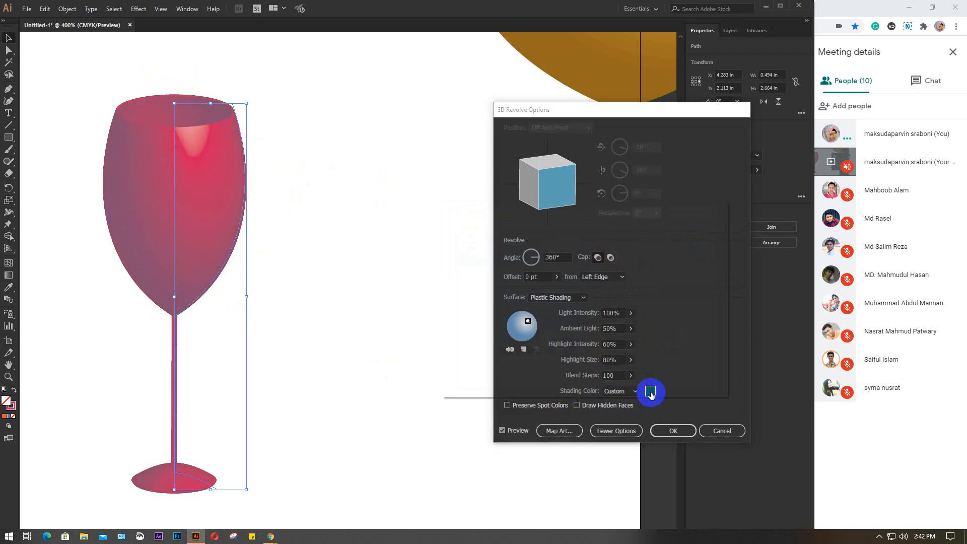
left_click(597, 342)
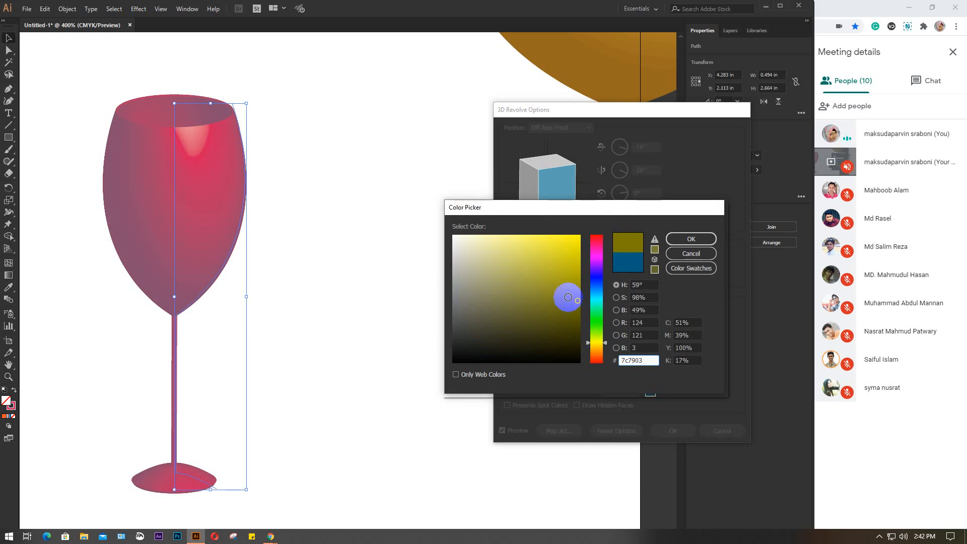
left_click(569, 235)
left_click(690, 239)
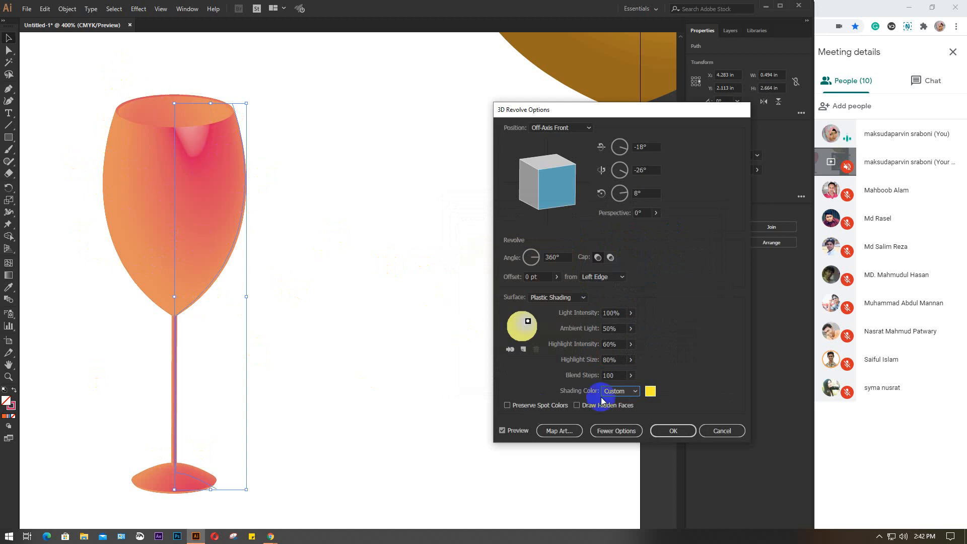
Step: Set the shading color back to Black, apply the revolve effect to the goblet, and deselect it
left_click(620, 390)
left_click(618, 414)
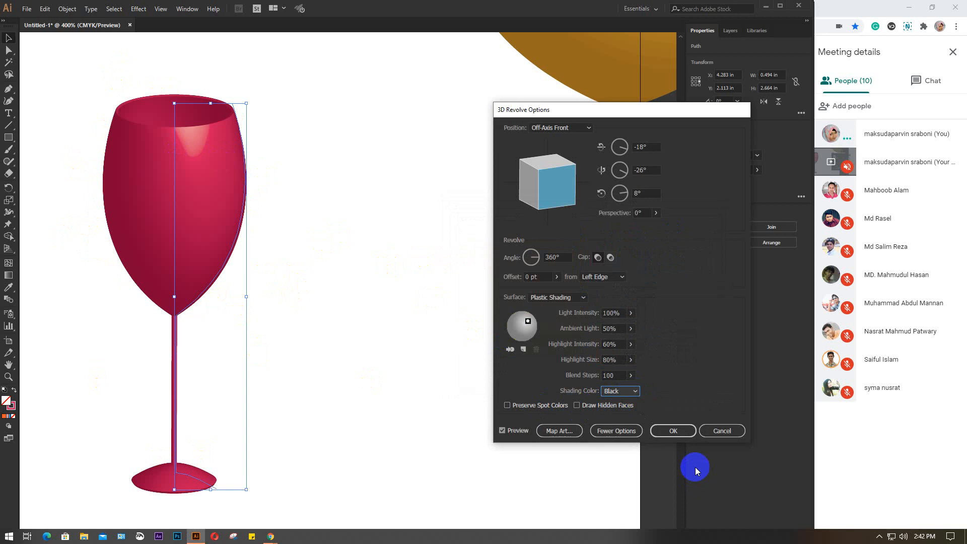
left_click(679, 434)
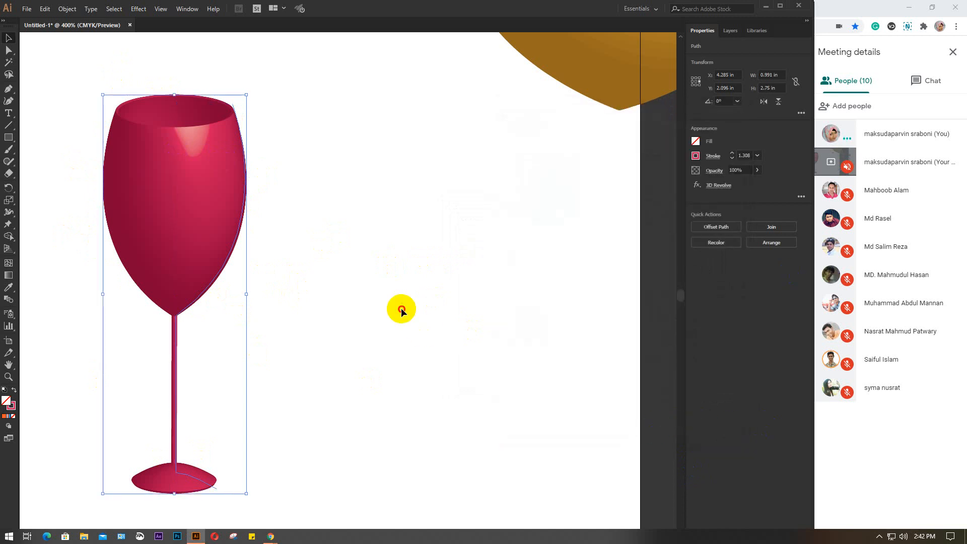
left_click(401, 309)
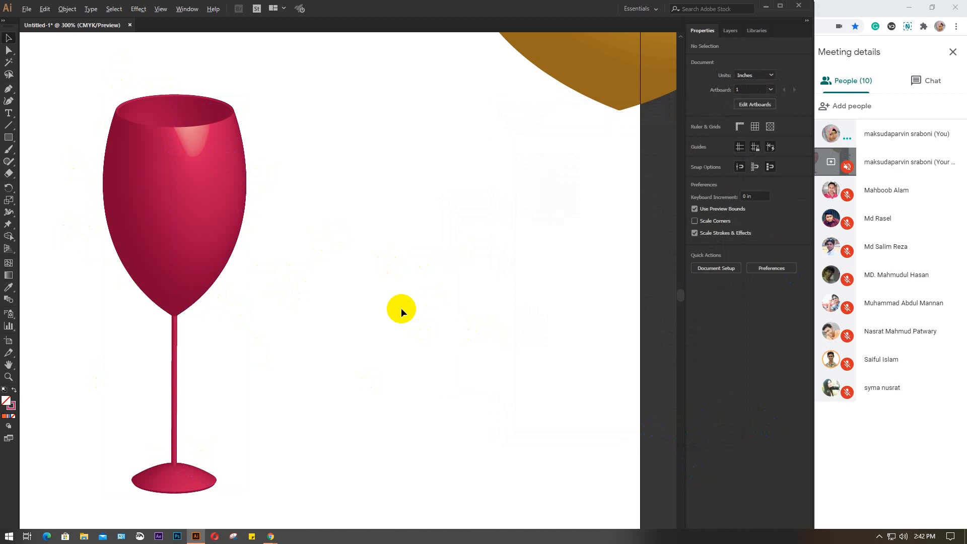
Step: Move the finished crimson goblet to the artboard's right edge, below the orange bowl
key("ctrl+minus")
key("ctrl+minus")
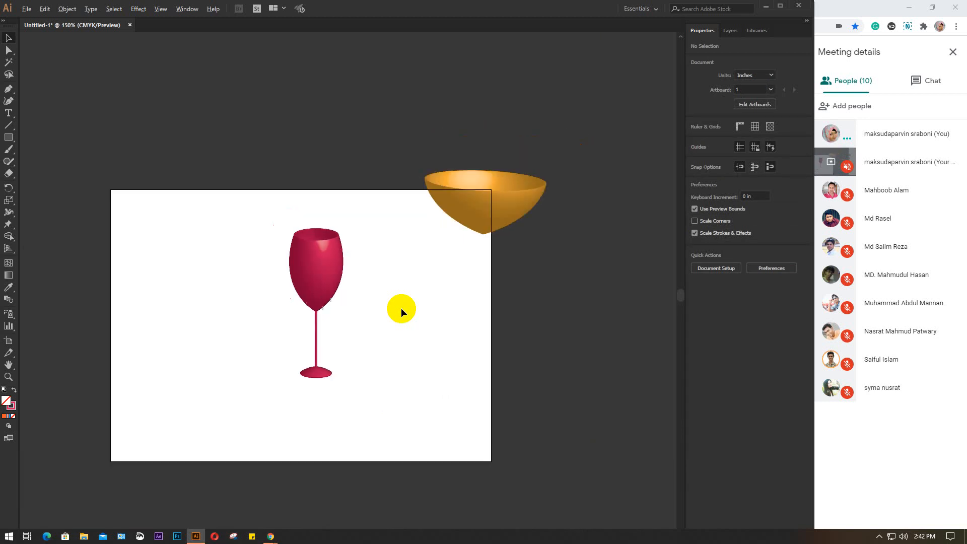
left_click_drag(358, 270, 501, 303)
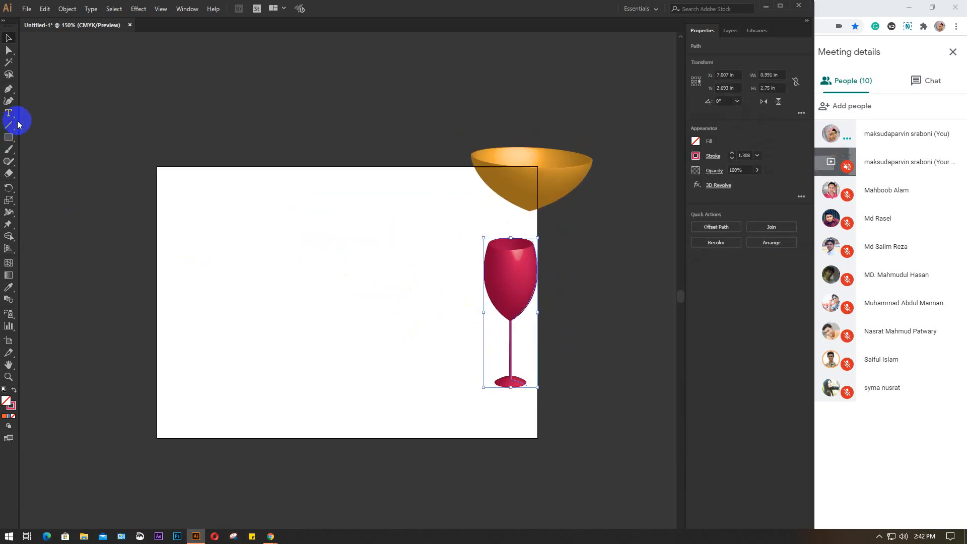
Step: Draw an open, wavy goblet profile with the Pen tool in the middle of the artboard, ending in an outward-flaring foot
left_click(8, 89)
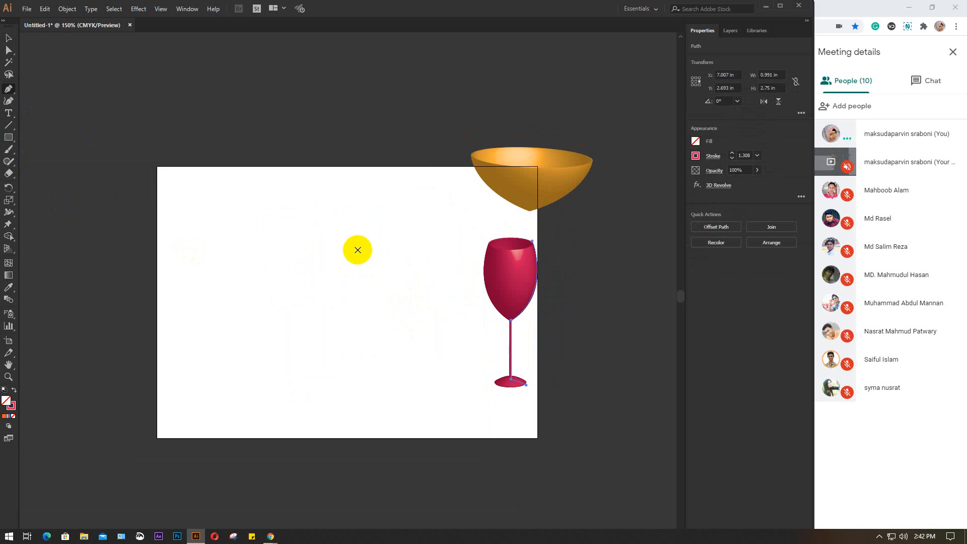
left_click(375, 215)
left_click_drag(369, 284, 298, 351)
key("ctrl+z")
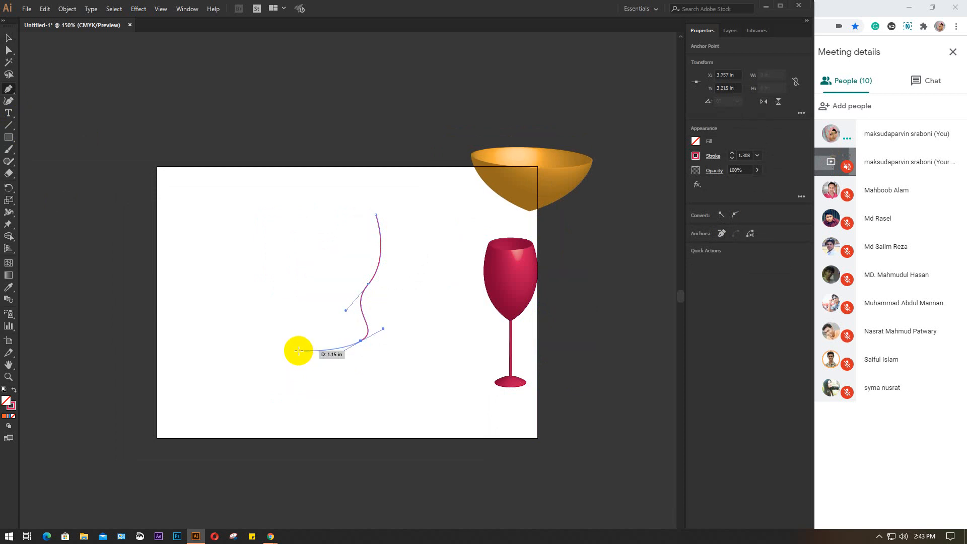
left_click(383, 365)
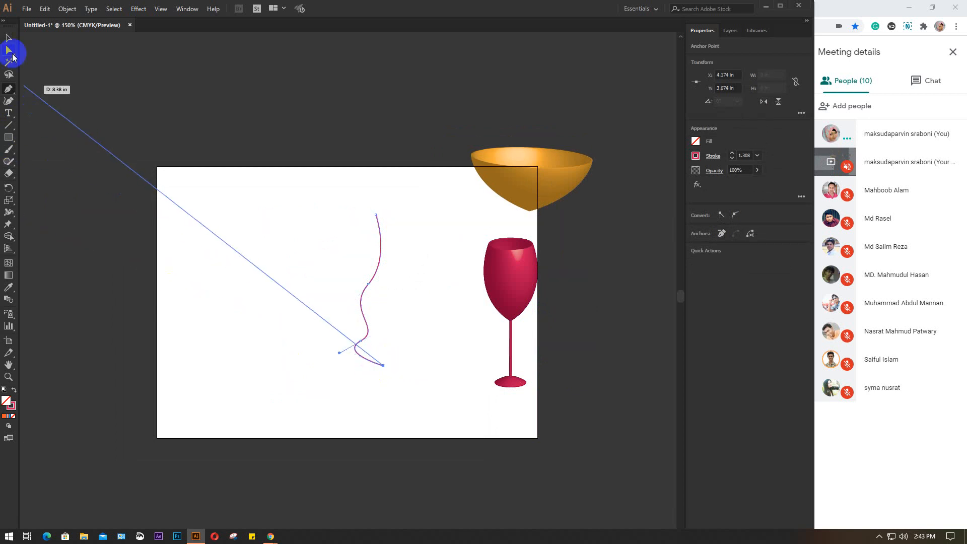
left_click(9, 38)
Step: Apply a 360° 3D Revolve effect from the left edge to the wavy profile, previewing it first, and deselect the result
left_click(138, 9)
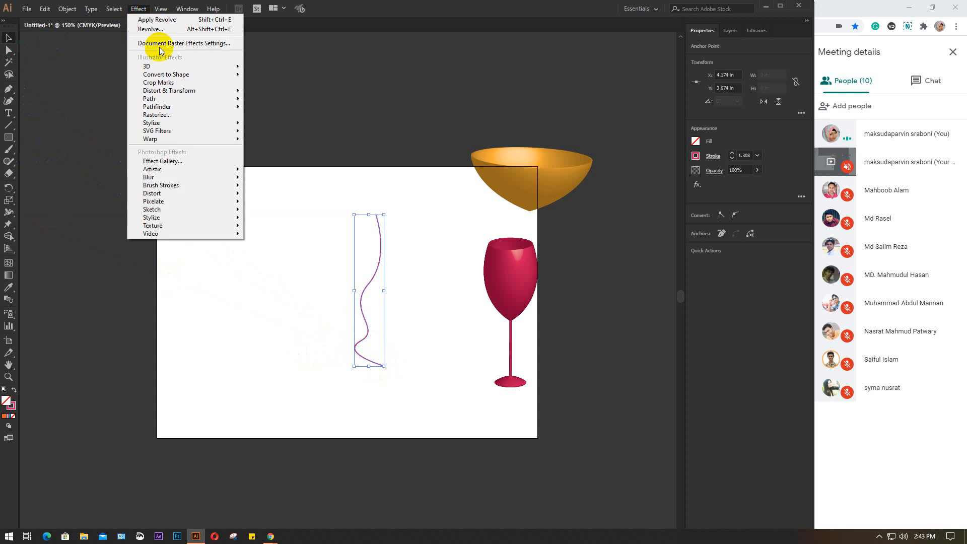
mouse_move(160, 67)
left_click(271, 79)
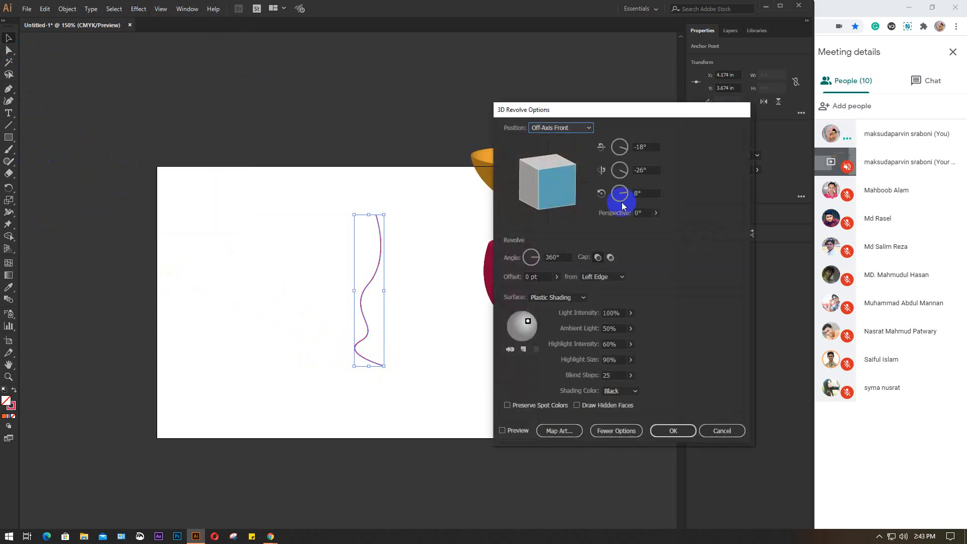
left_click(522, 431)
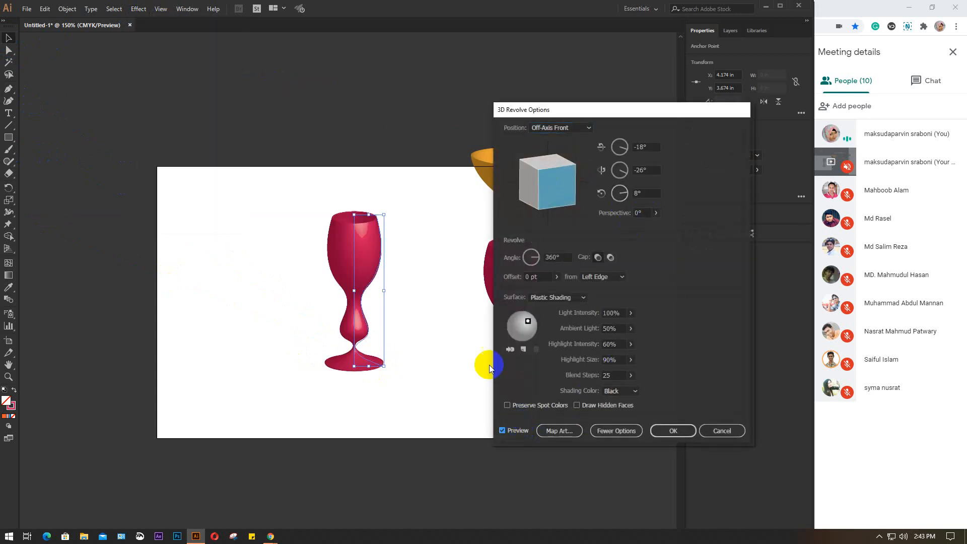
left_click(673, 432)
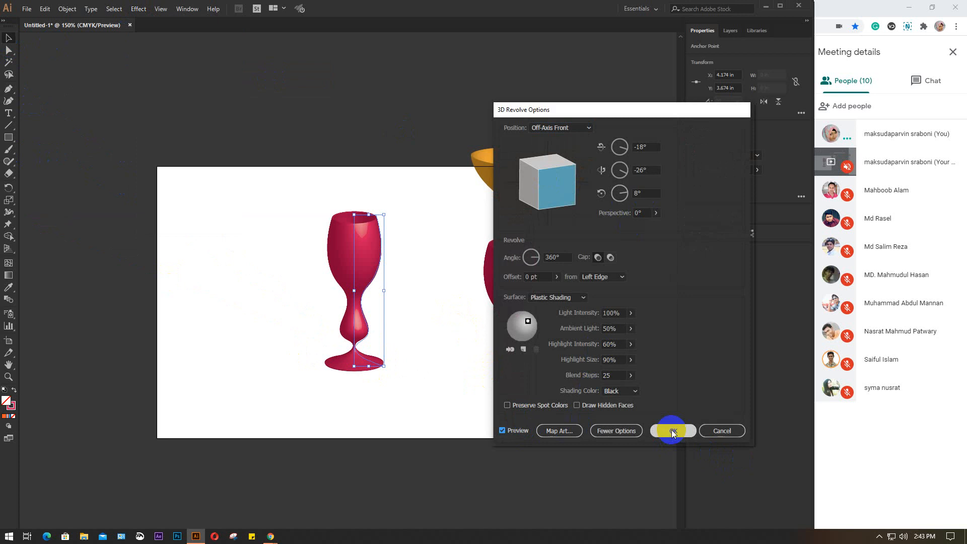
left_click(427, 318)
Step: Try an orange stroke on the new goblet and set its stroke color to green
scroll(379, 309, "up", 2)
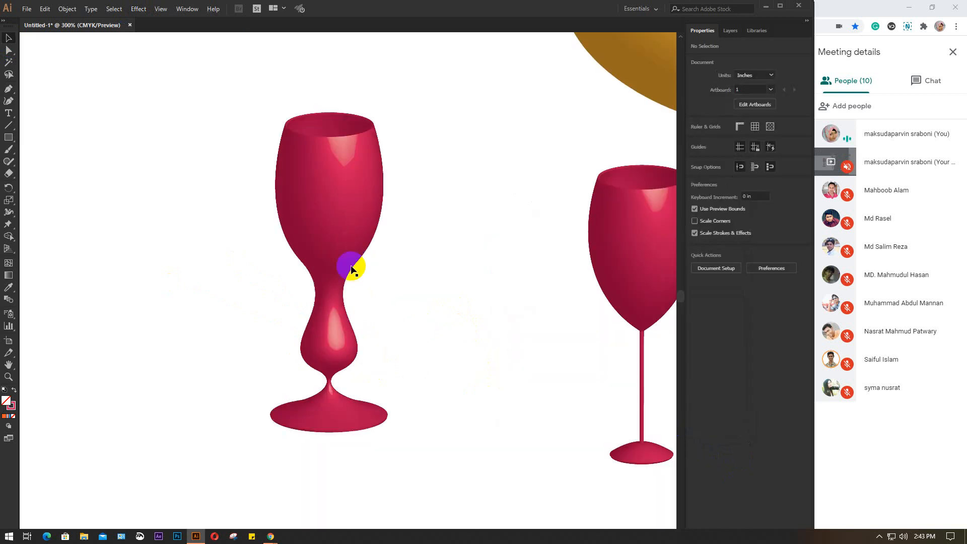
left_click(339, 227)
left_click(694, 156)
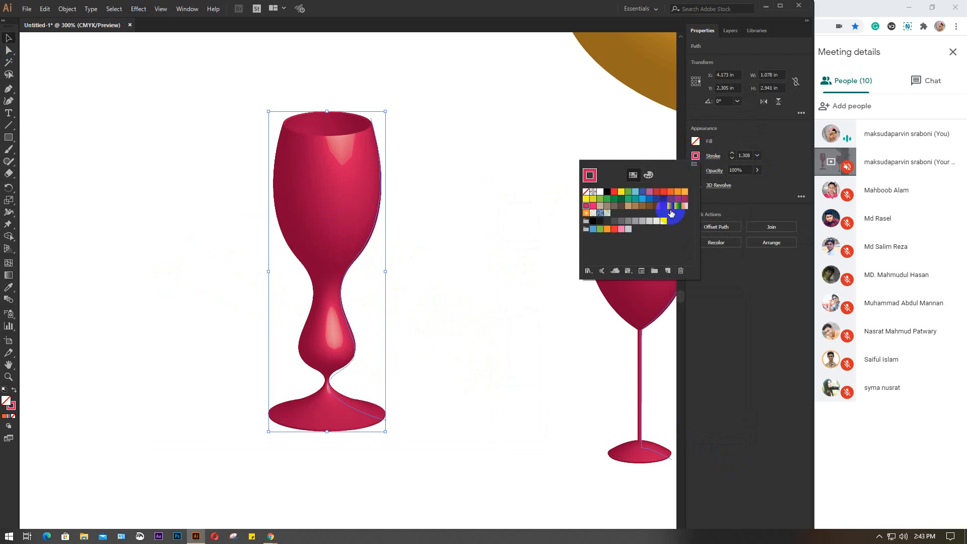
left_click(684, 192)
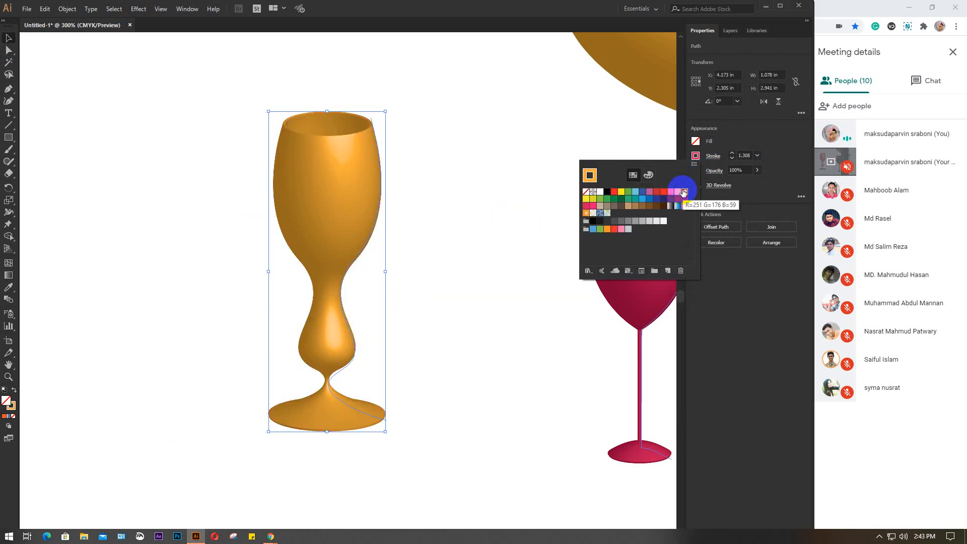
left_click(606, 198)
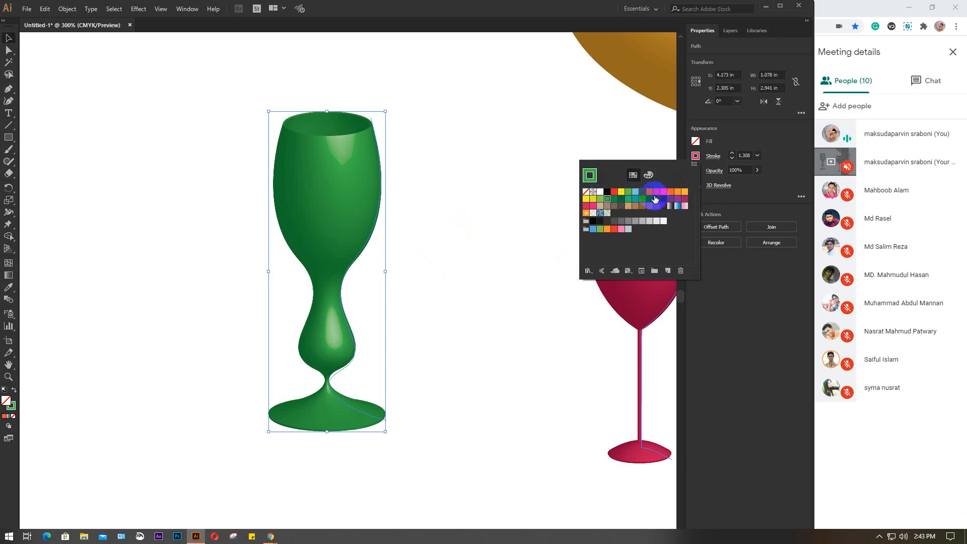
left_click(680, 195)
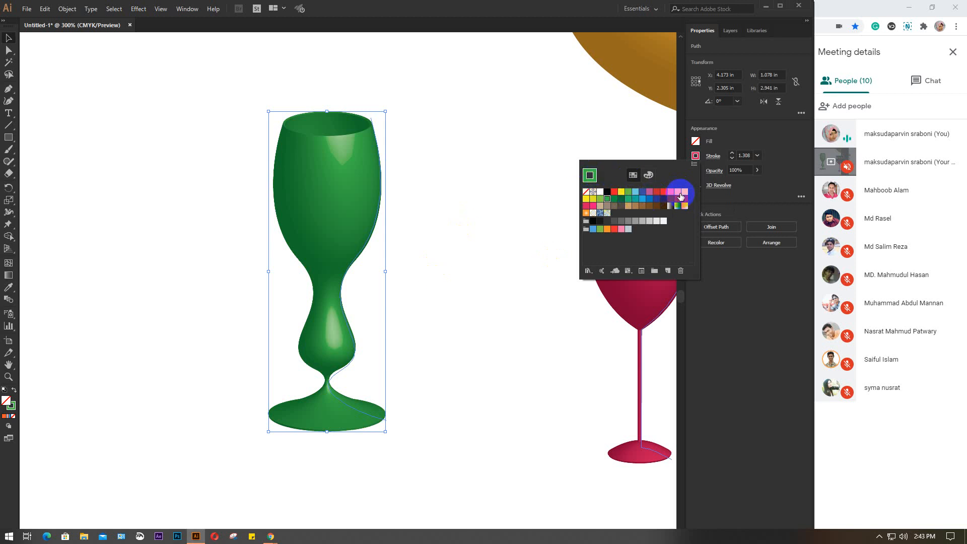
left_click(461, 281)
Step: Expand the appearance of the green goblet and deselect it
left_click(329, 237)
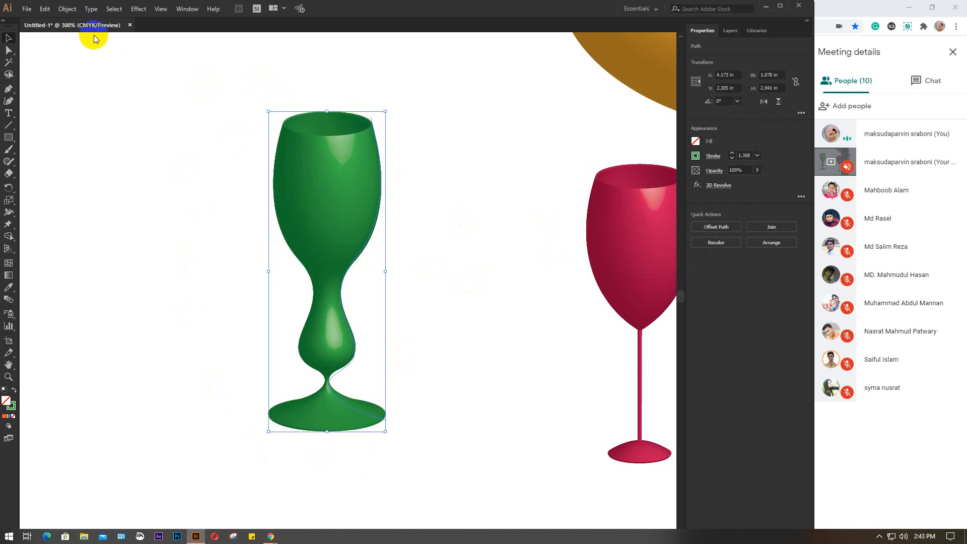
left_click(67, 9)
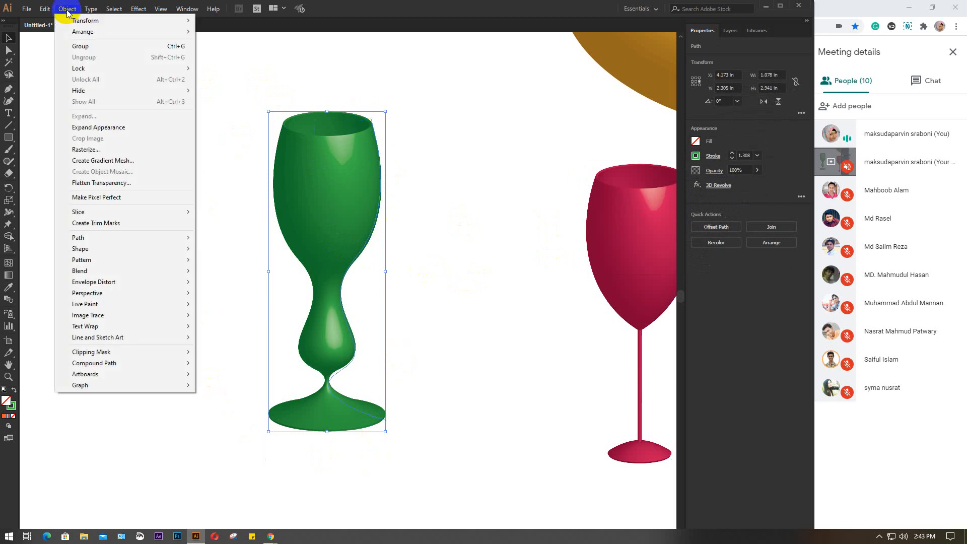
left_click(92, 127)
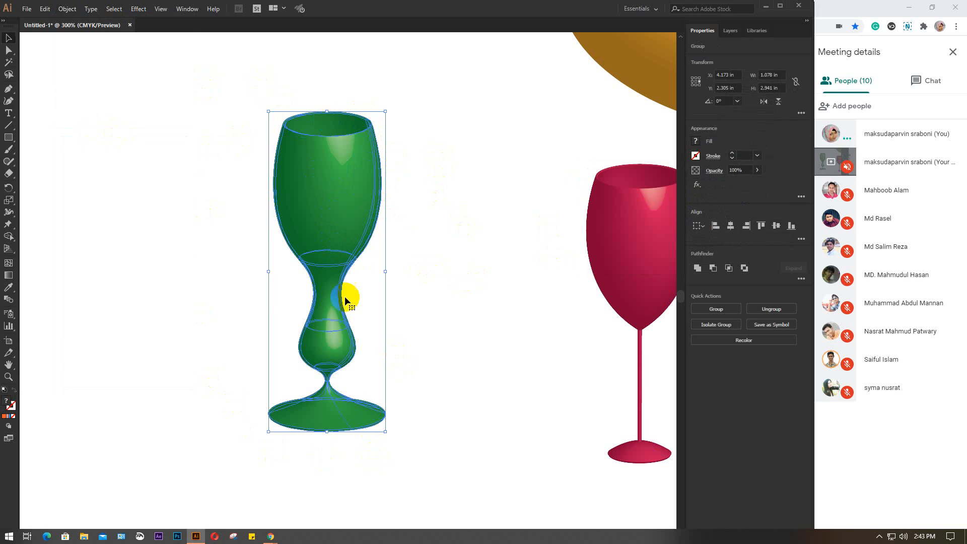
left_click(458, 292)
Step: Ungroup the expanded green goblet, select it to check its pieces, and deselect it
left_click(341, 265)
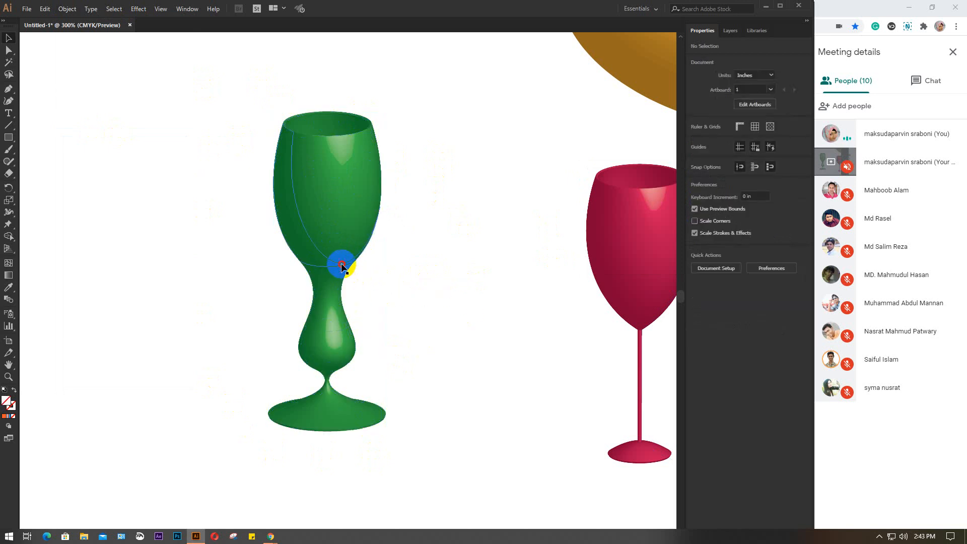
right_click(342, 266)
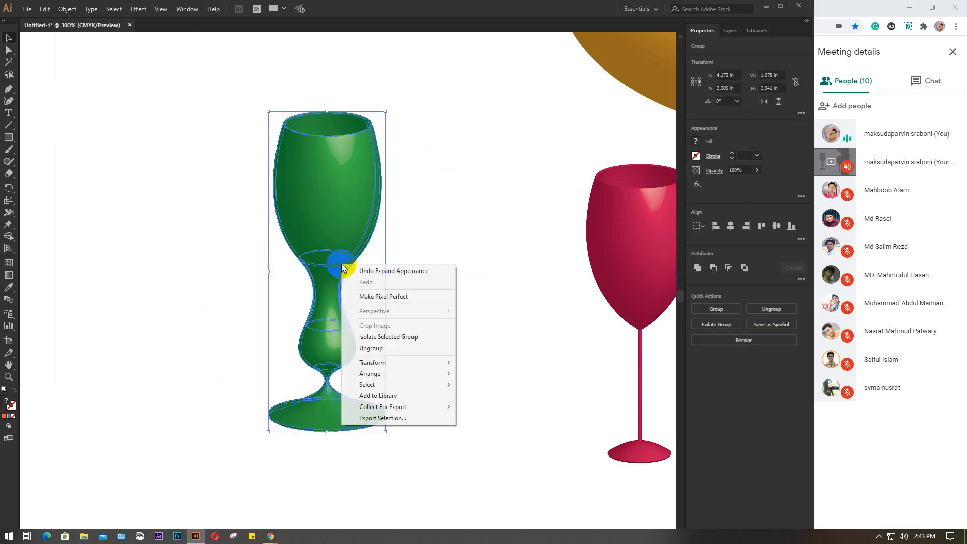
left_click(370, 348)
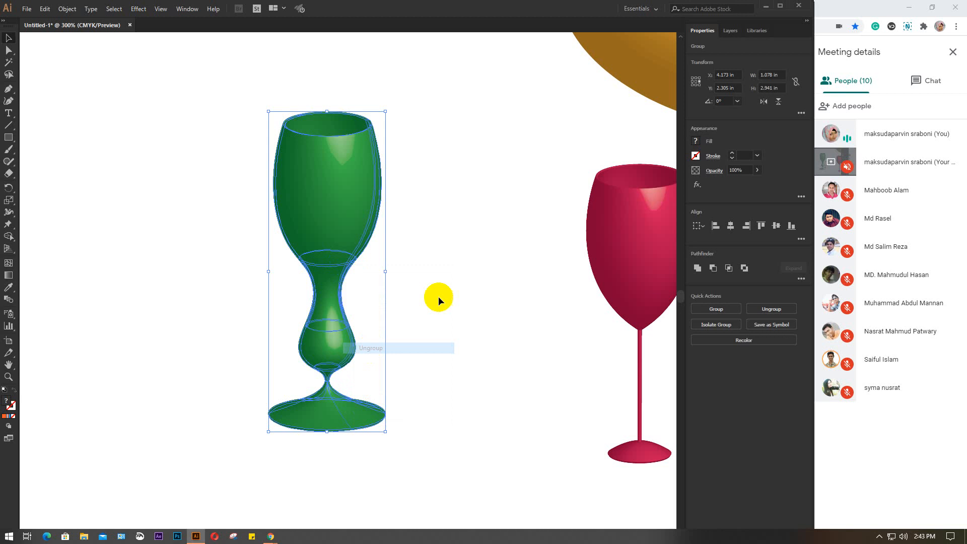
left_click(477, 258)
left_click(336, 329)
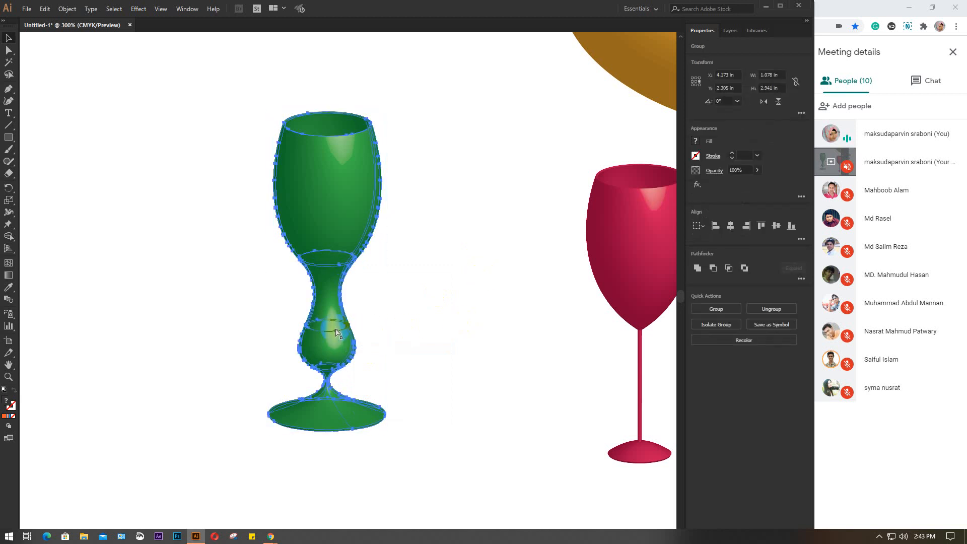
left_click(455, 317)
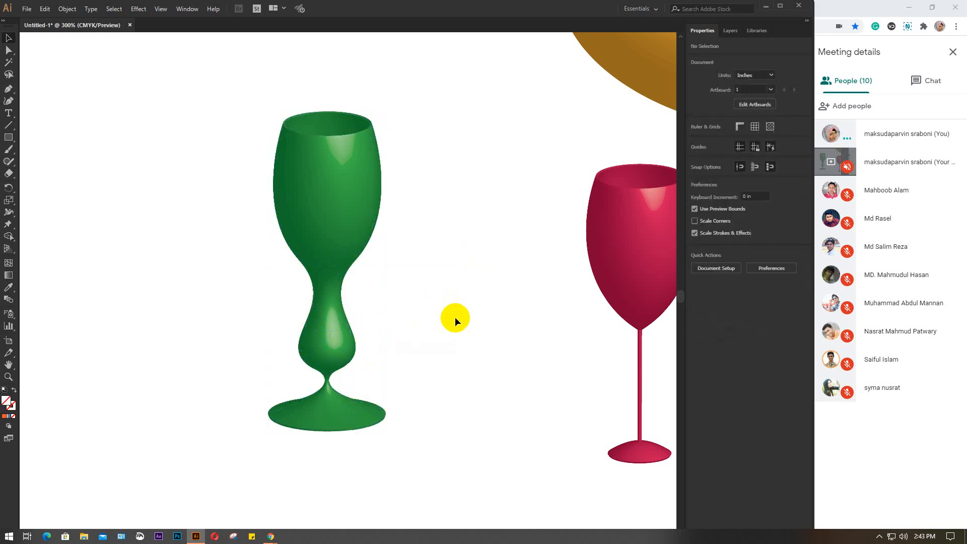
Step: Enlarge the green goblet's foot and lower bulb pieces together slightly, proportionally about their center, and deselect them
left_click_drag(334, 430, 328, 457)
key("ctrl+z")
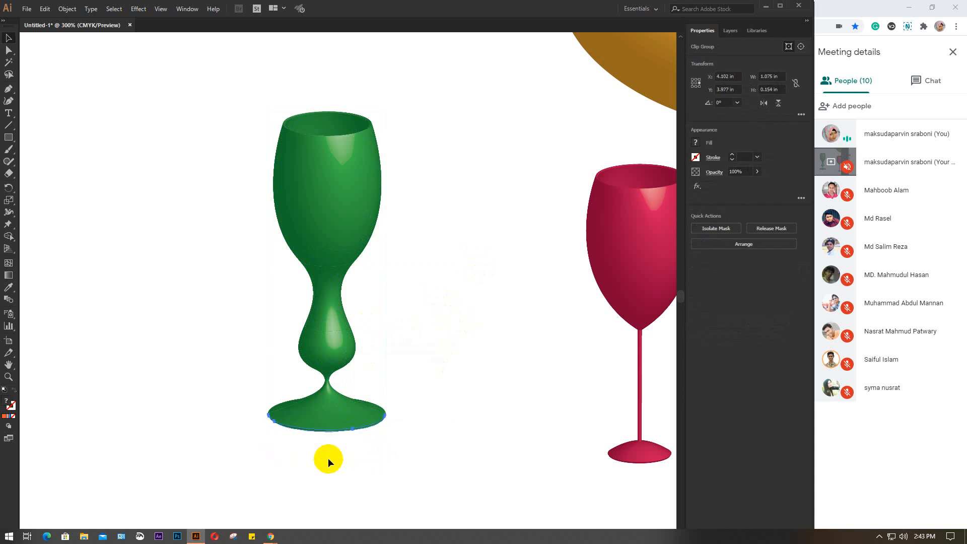
left_click_drag(231, 382, 440, 485)
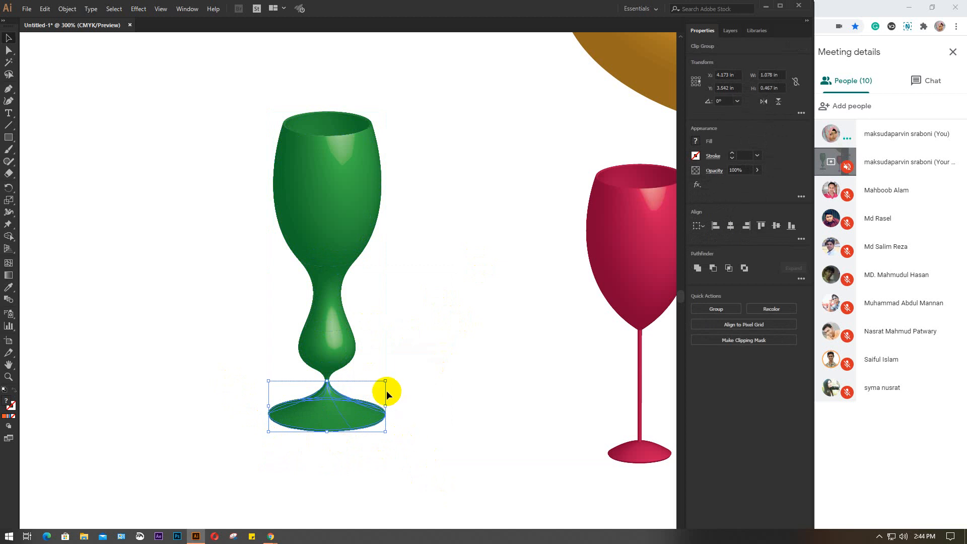
left_click_drag(234, 374, 432, 460)
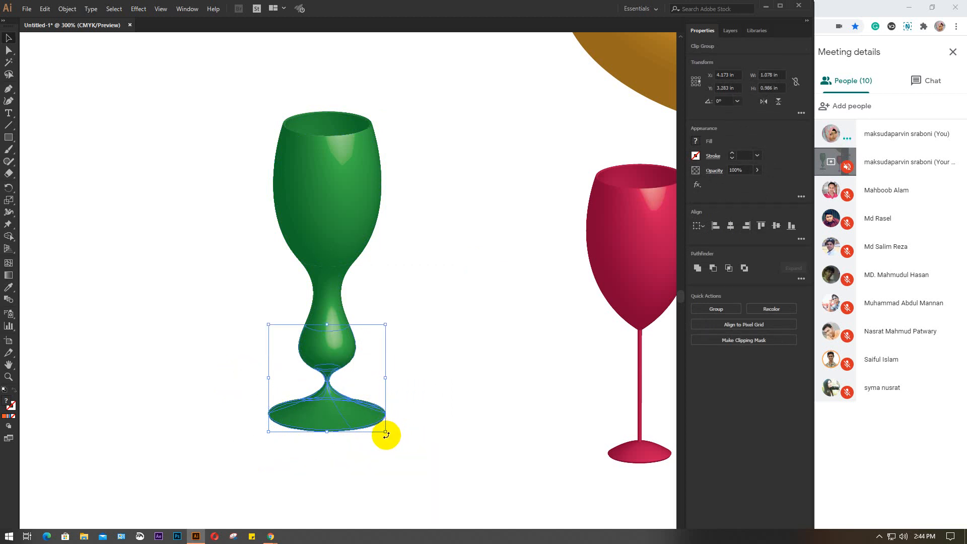
left_click_drag(383, 432, 395, 441)
left_click(425, 368)
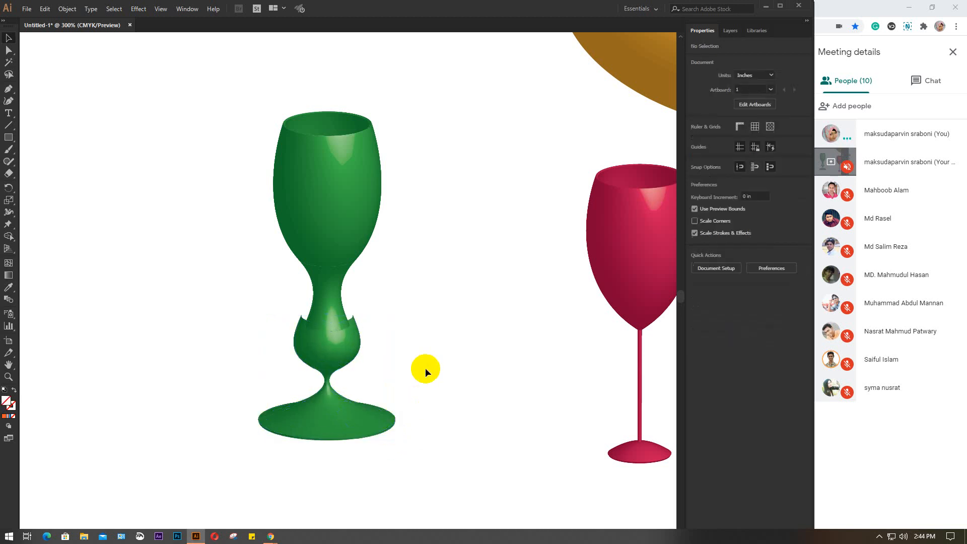
Step: Check which pieces make up the goblet's neck and bulb by selecting them at close range, and clear the selection
left_click(323, 308)
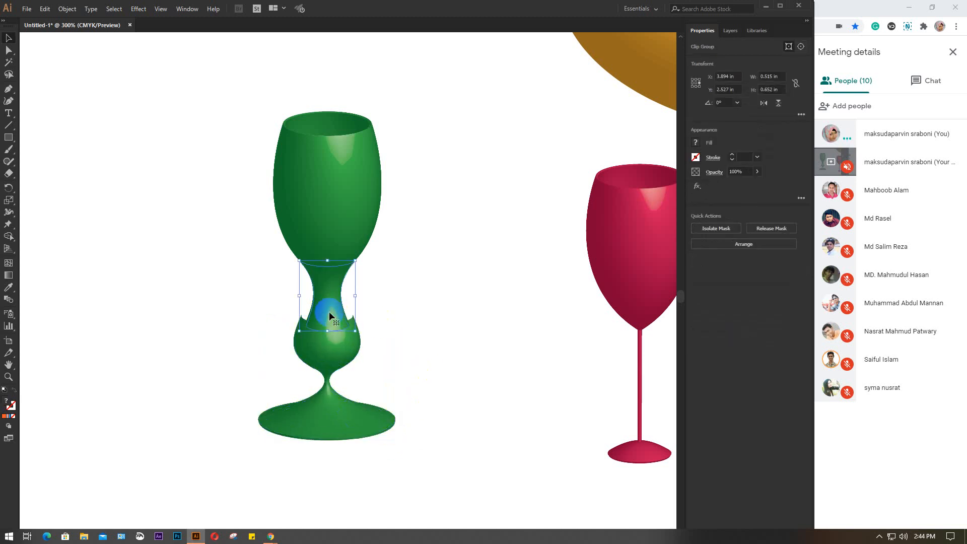
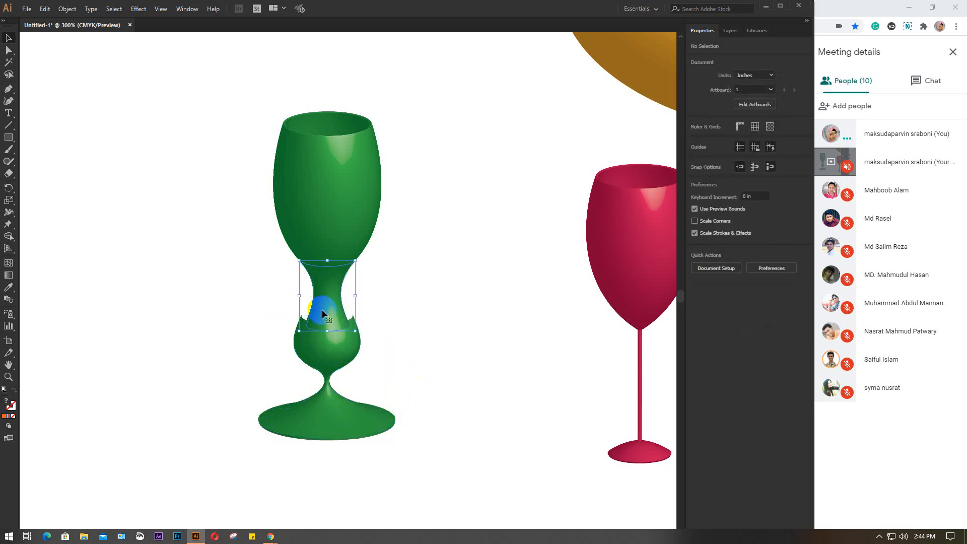
left_click(9, 50)
left_click(339, 332)
scroll(339, 332, "up", 3)
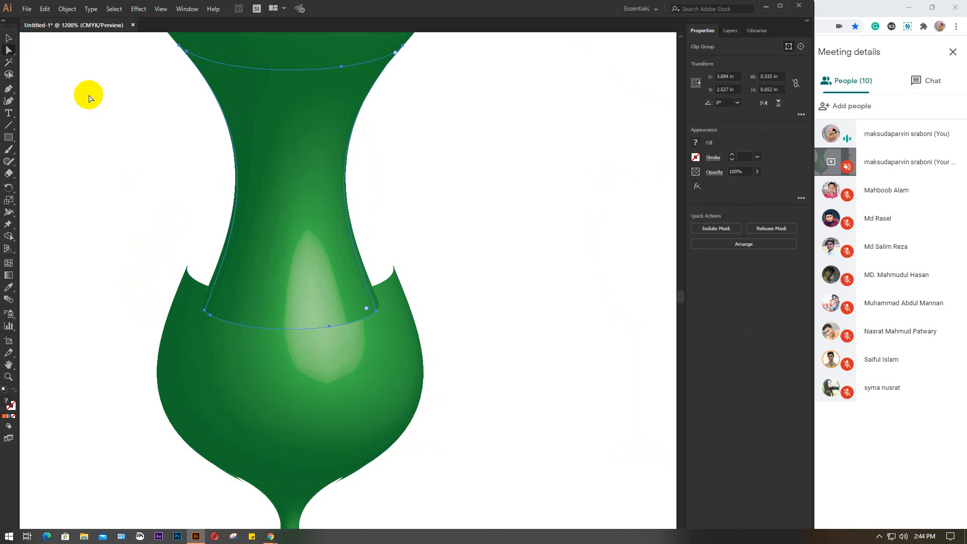
left_click(4, 38)
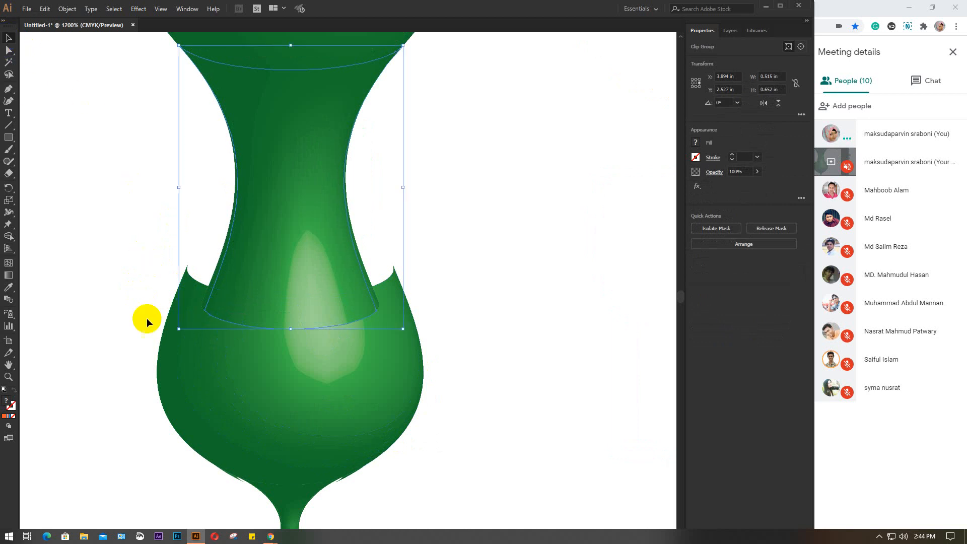
left_click_drag(115, 378, 490, 501)
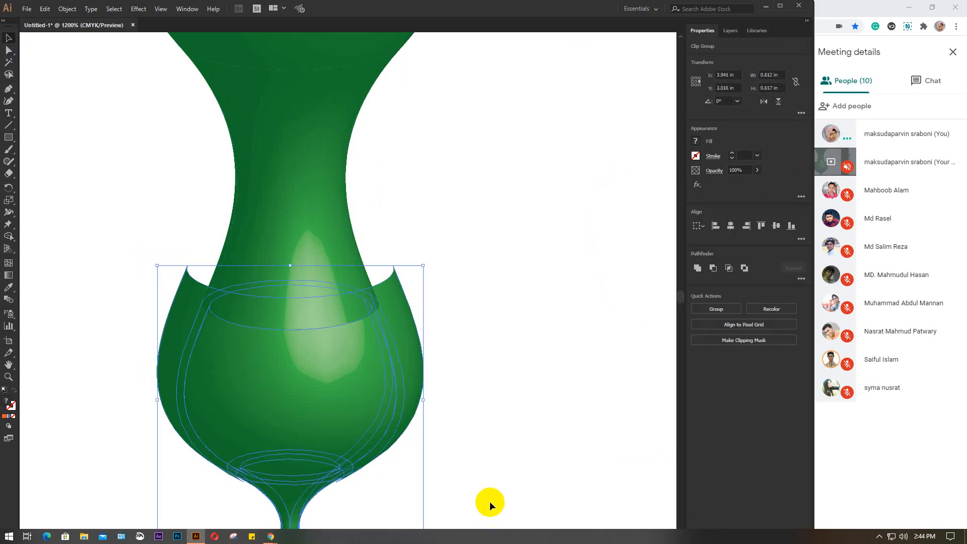
left_click(464, 456)
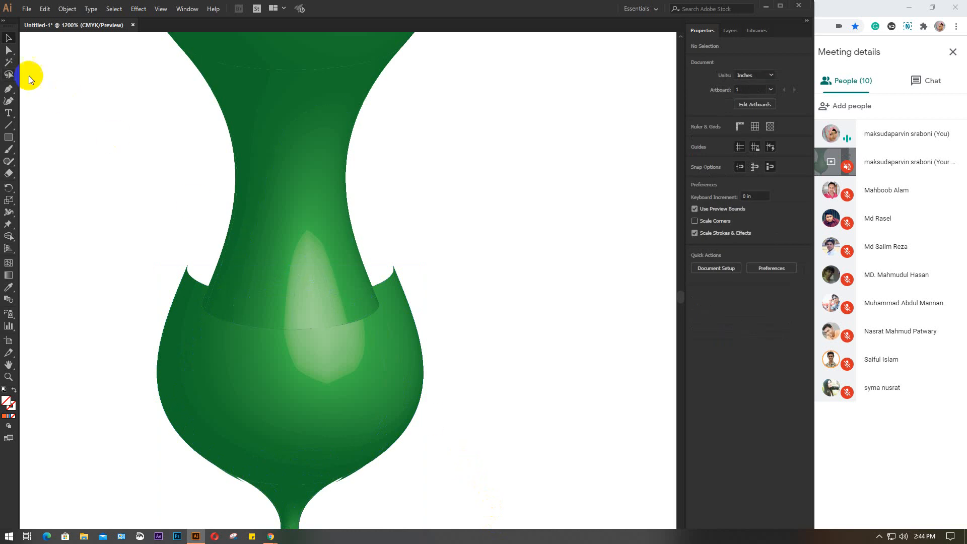
Step: Examine the anchor points where the neck overlaps the bulb by directly selecting them, and clear the selection
left_click(9, 49)
left_click_drag(132, 249, 460, 399)
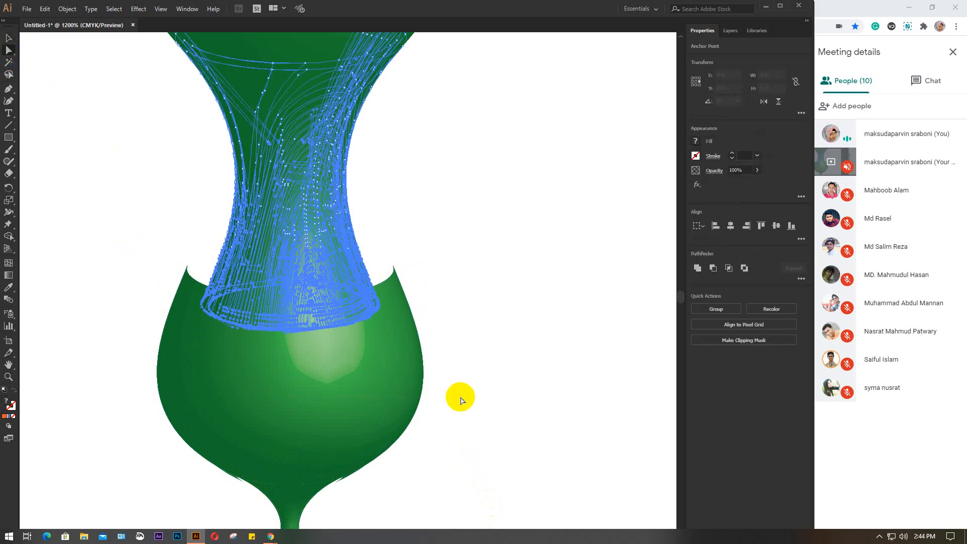
left_click(126, 243)
left_click_drag(131, 284, 436, 364)
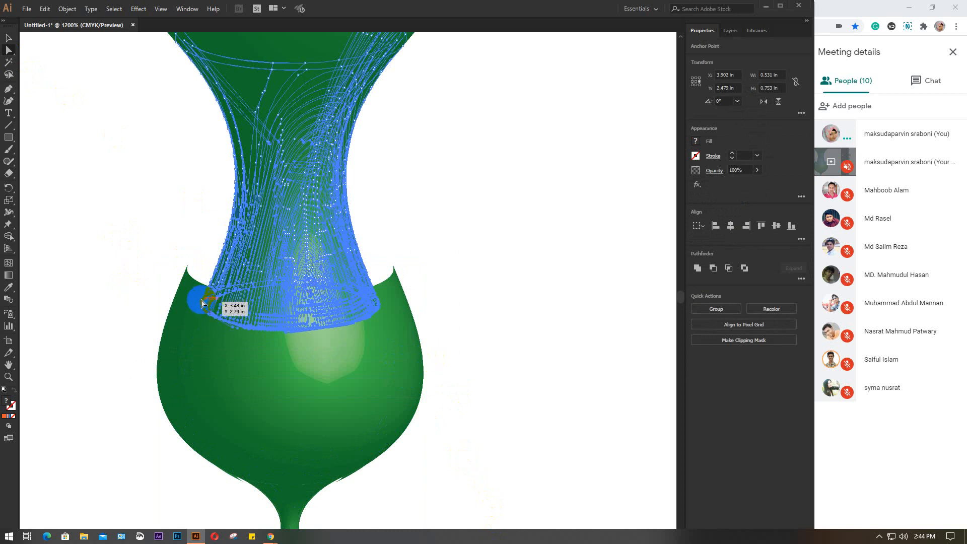
left_click(138, 215)
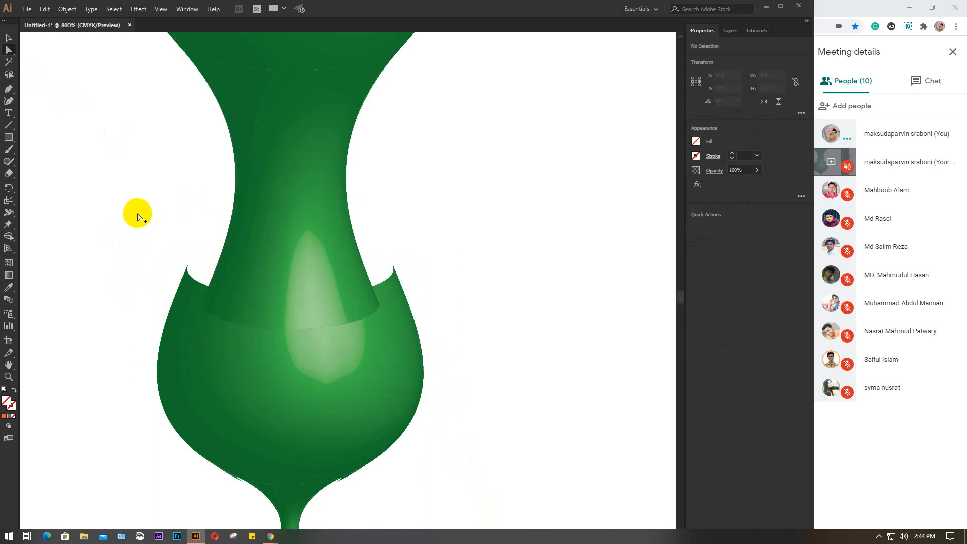
scroll(139, 216, "down", 1)
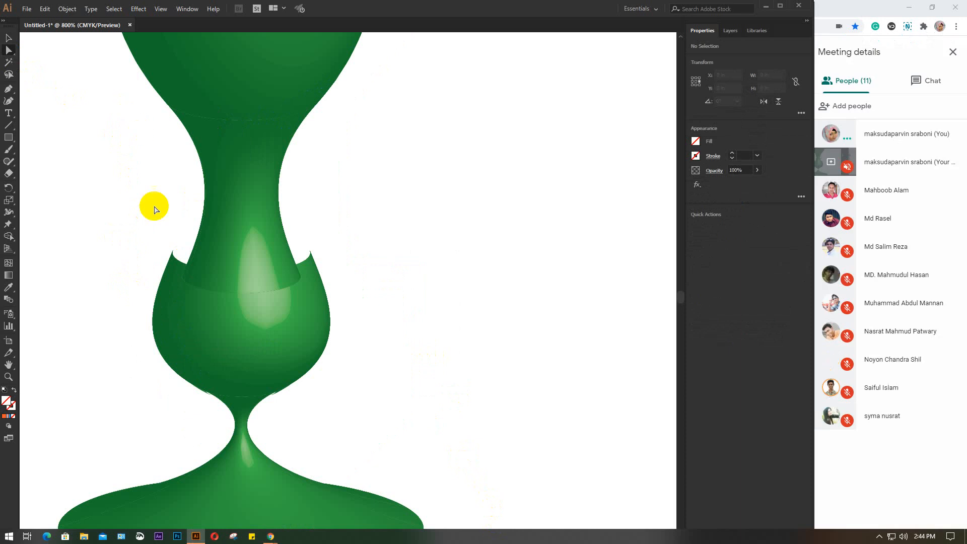
Step: Try to widen the neck by nudging only its left-side anchor points outward, undo the nudges, and deselect
left_click_drag(109, 303, 225, 154)
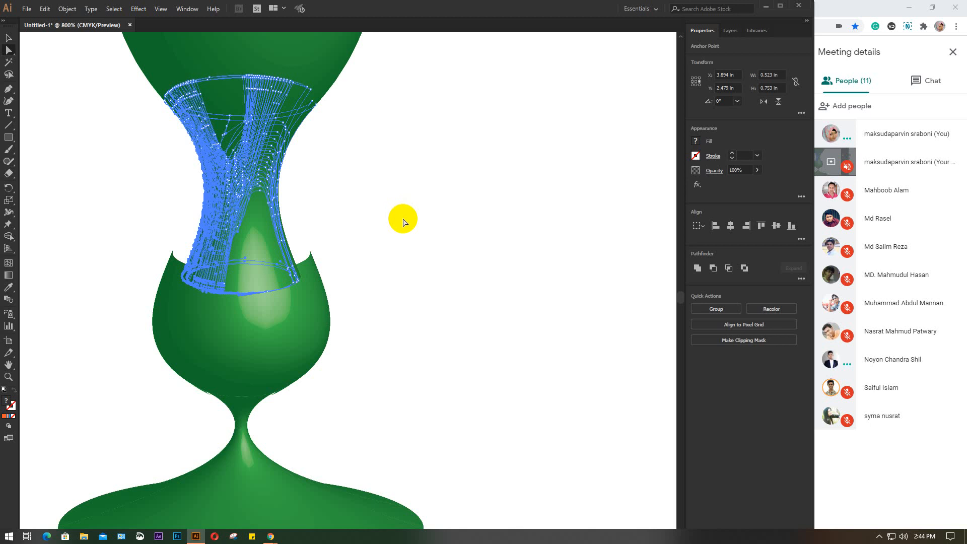
key("Left")
key("Left")
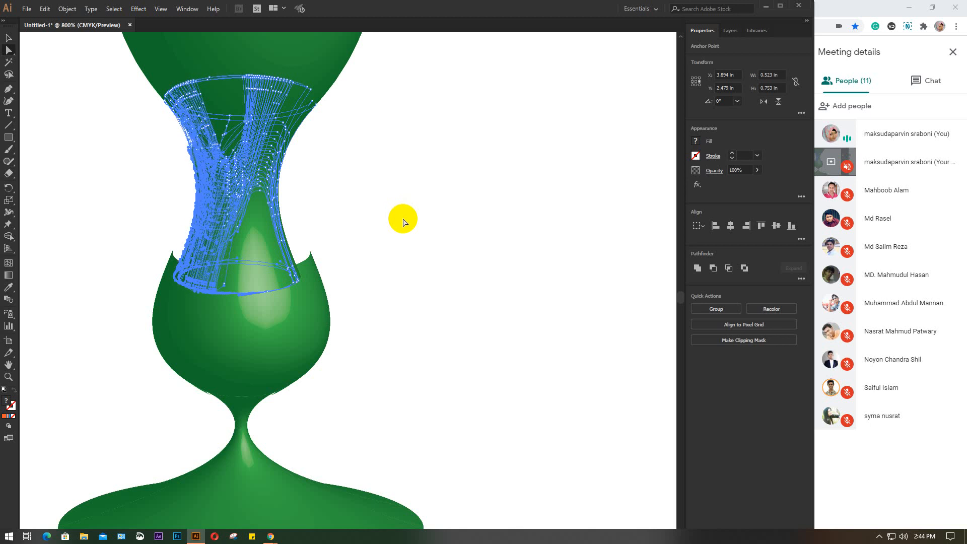
key("Left")
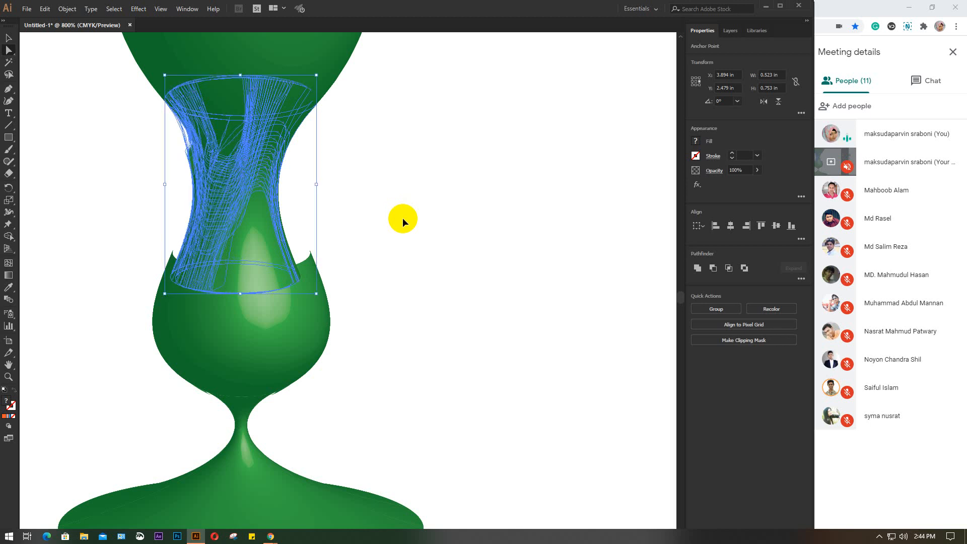
key("ctrl+z")
key("ctrl+z")
key("ctrl+z")
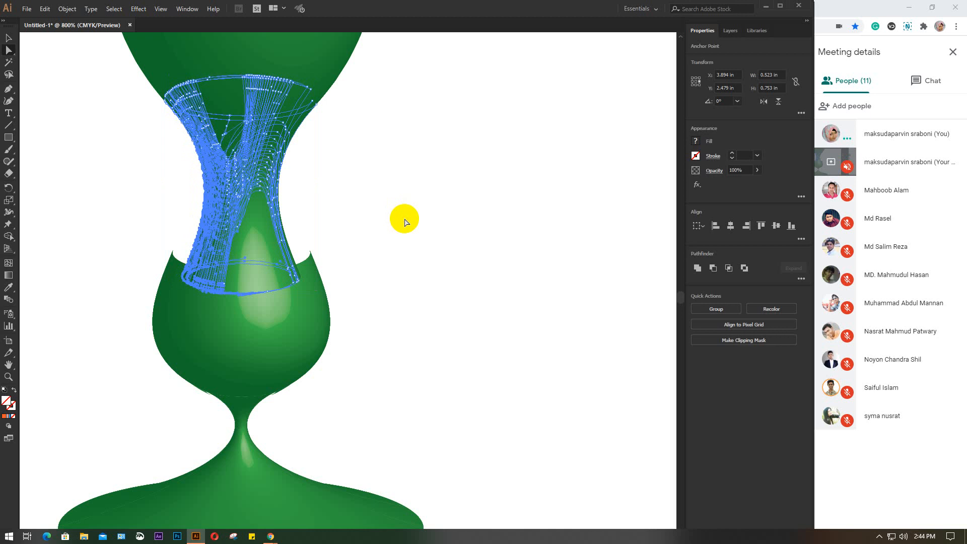
left_click(399, 222)
Step: Select the goblet's upper bowl and neck pieces in turn to check them, and clear the selection
scroll(398, 222, "down", 1)
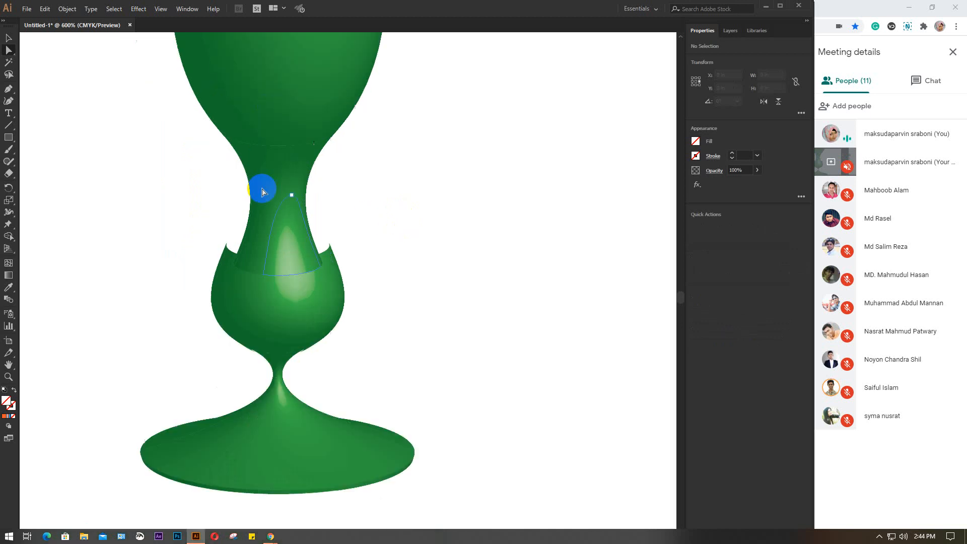
left_click(9, 38)
left_click(250, 87)
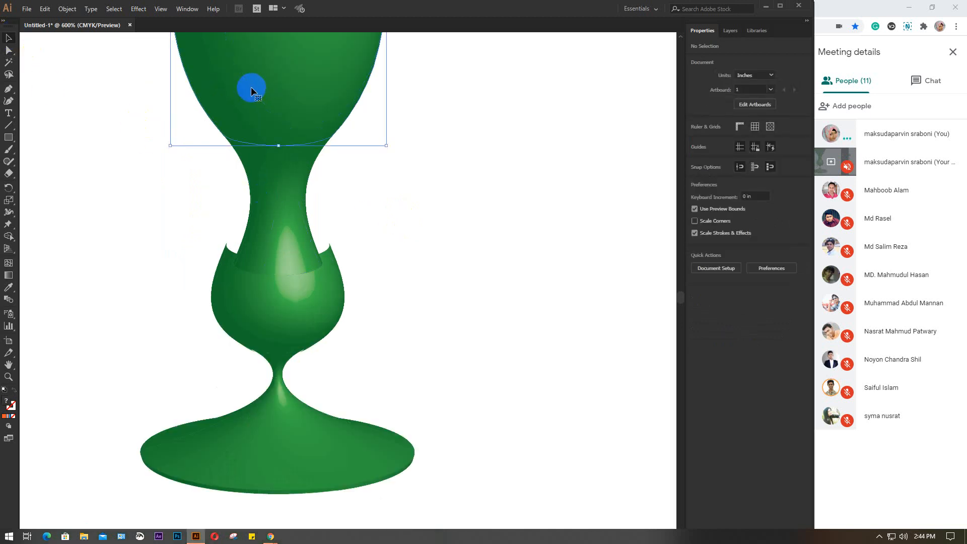
key("ctrl+shift+b")
left_click(110, 97)
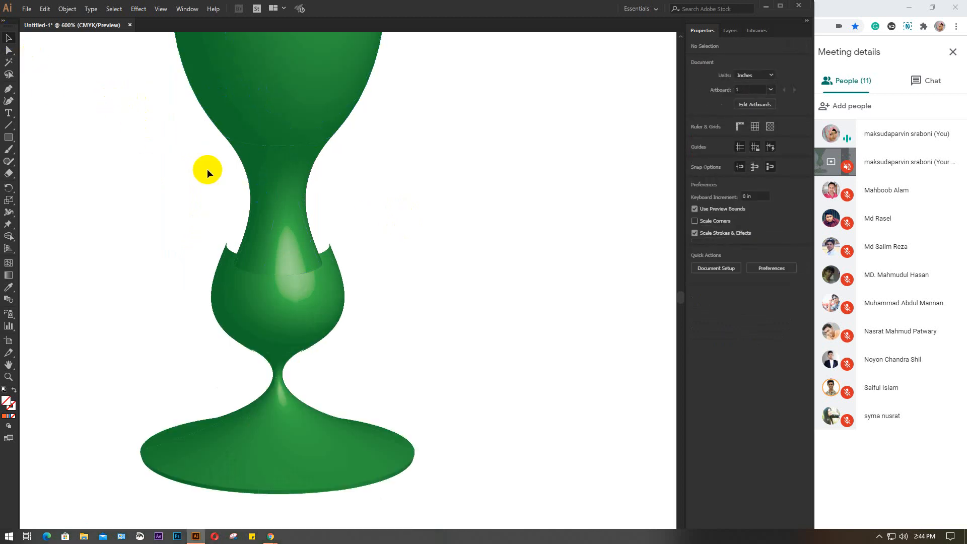
left_click(279, 186)
left_click(170, 155)
Step: Directly select the left-side anchor points of the neck and lower bowl, nudge them left toward the bulb's edge, and deselect
left_click(9, 49)
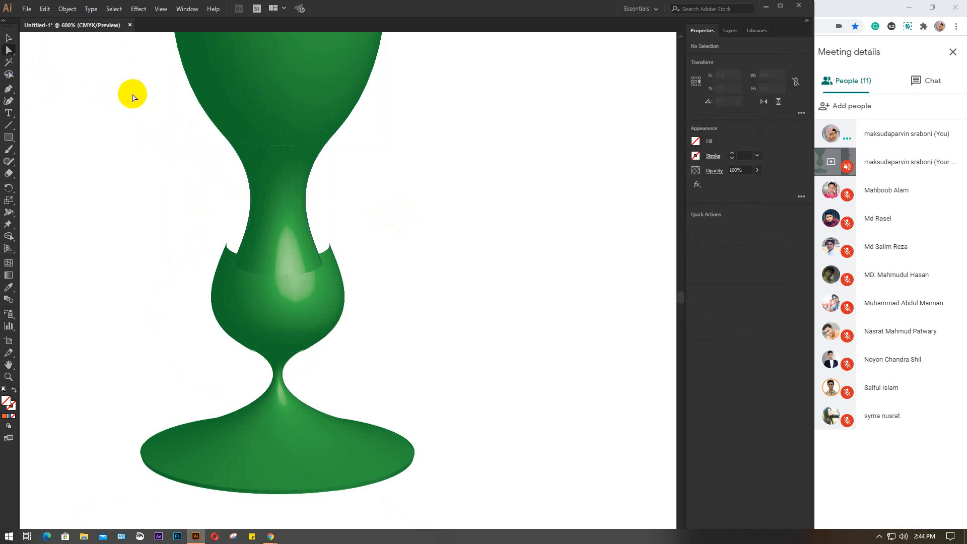
left_click_drag(133, 97, 274, 297)
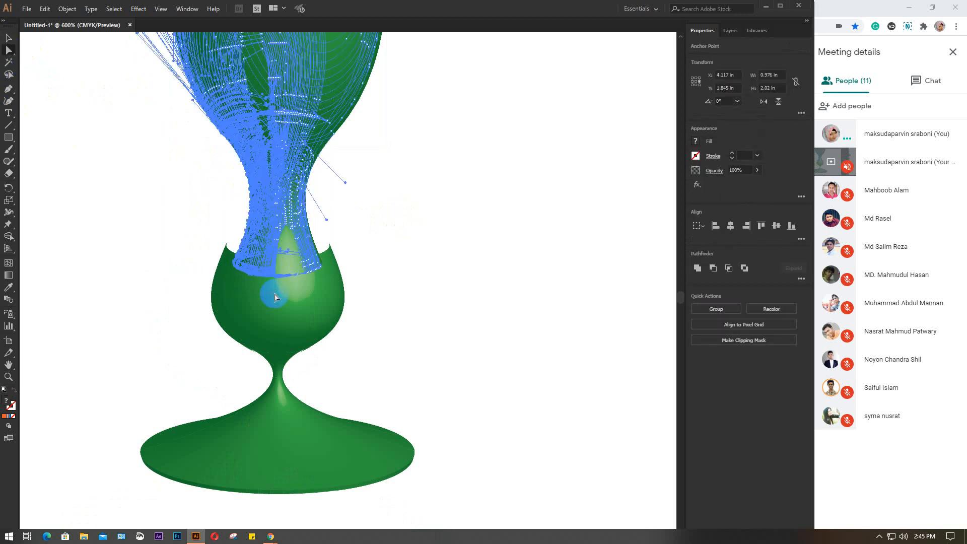
scroll(274, 297, "up", 2)
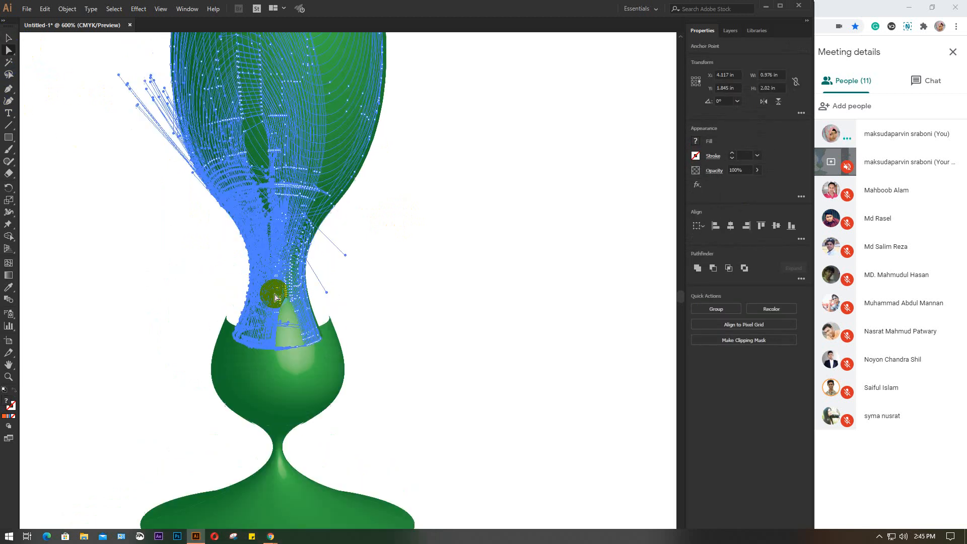
scroll(275, 297, "up", 1)
scroll(275, 298, "down", 1)
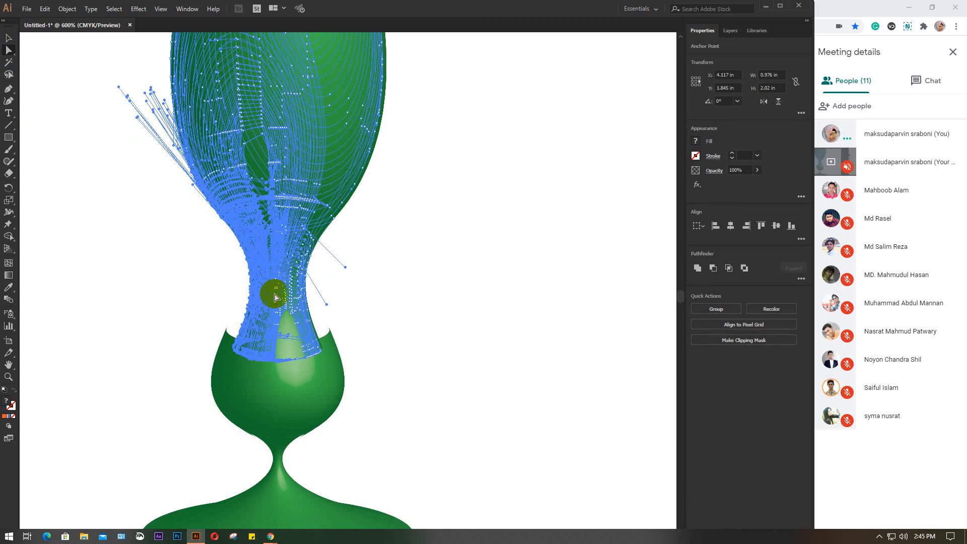
key("Left")
key("Left")
key("Left")
key("Left")
key("Left")
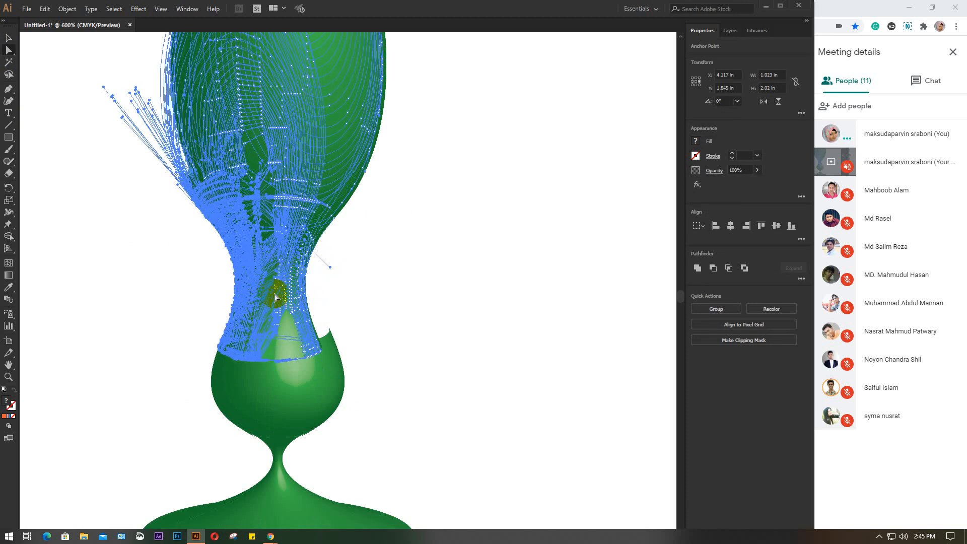
left_click(421, 297)
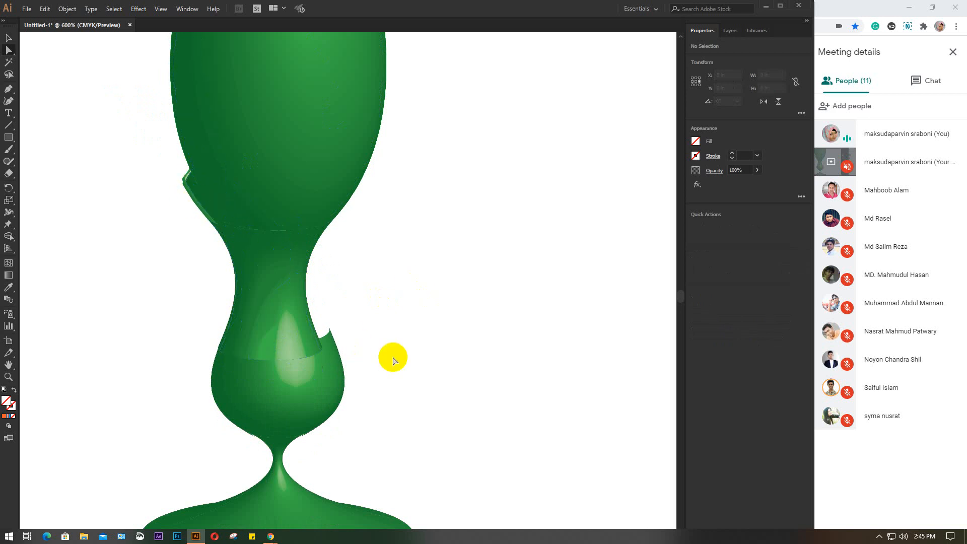
Step: Try to widen the neck's right side by directly selecting its right-side anchor points and moving them outward to the bulb's edge
left_click_drag(378, 373, 277, 239)
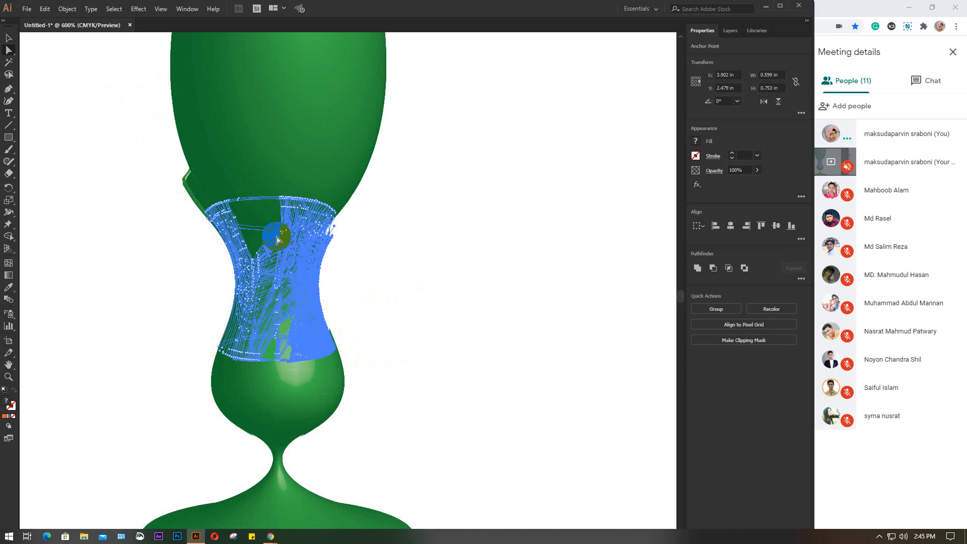
left_click(371, 245)
left_click(289, 262)
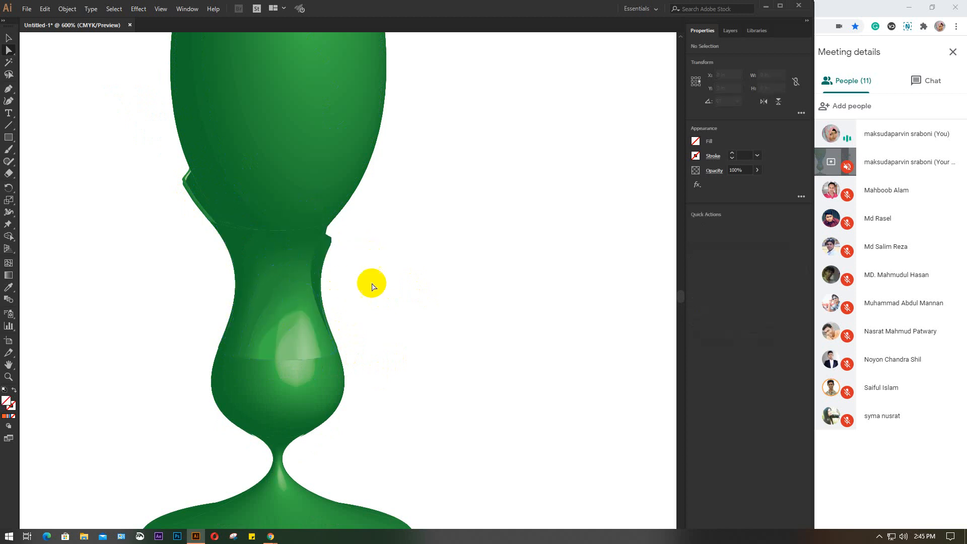
Step: Try to reshape two shading shapes in the neck's highlight by pulling an anchor point of one left and the other right
left_click(302, 308)
left_click_drag(309, 328, 200, 334)
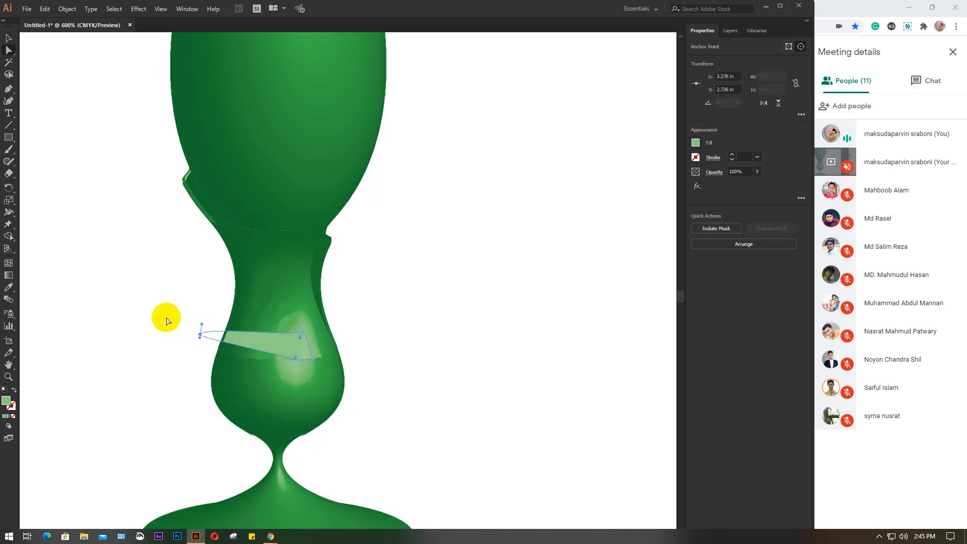
left_click(293, 308)
left_click_drag(294, 309, 346, 306)
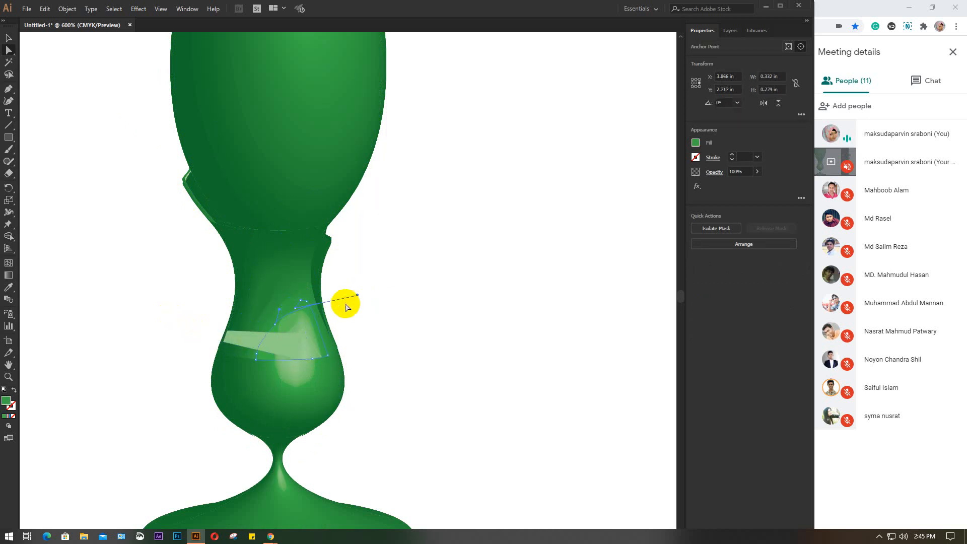
Step: Undo the highlight reshaping, the right-side neck widening and the last left nudge, and deselect the goblet
key("ctrl+z")
key("ctrl+z")
key("ctrl+z")
key("ctrl+z")
key("ctrl+z")
key("ctrl+z")
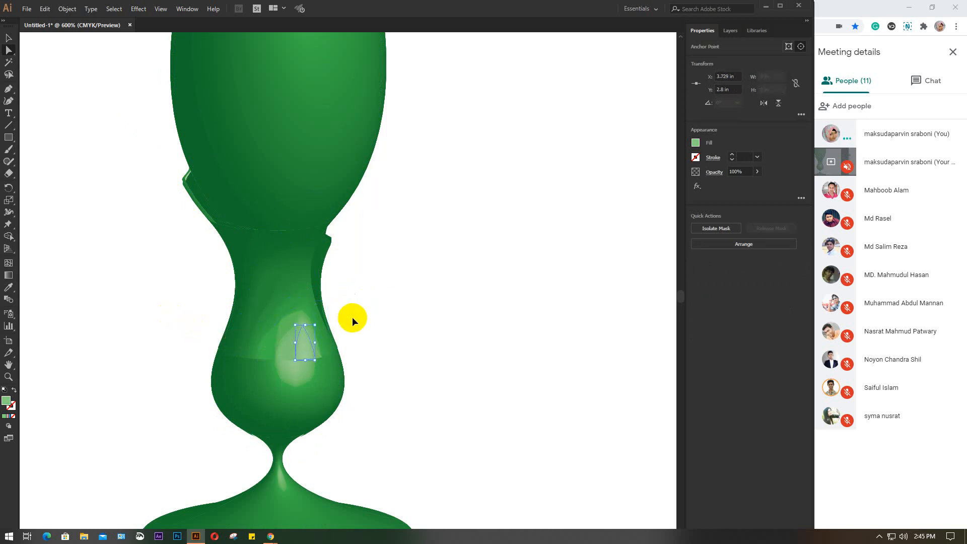
key("ctrl+z")
key("ctrl+z")
key("ctrl+z")
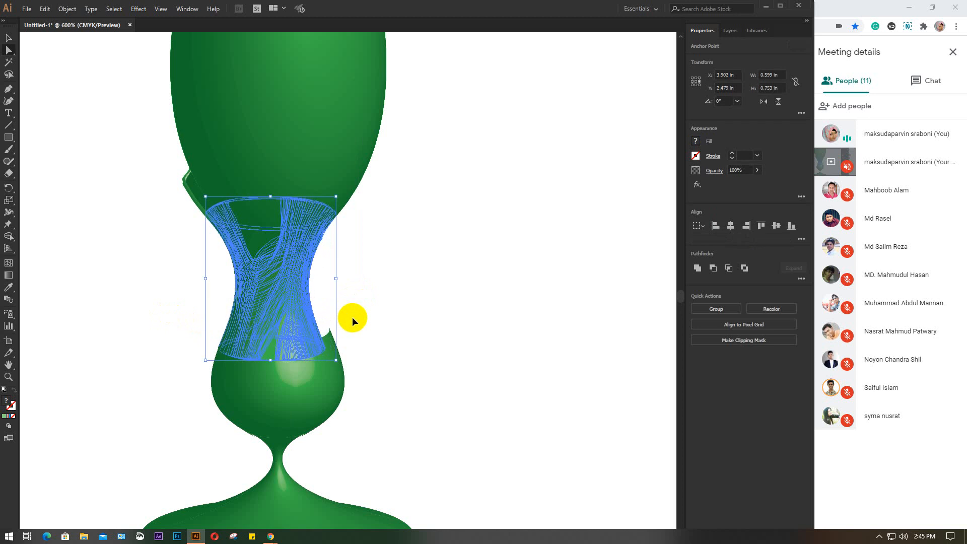
key("ctrl+z")
left_click(8, 38)
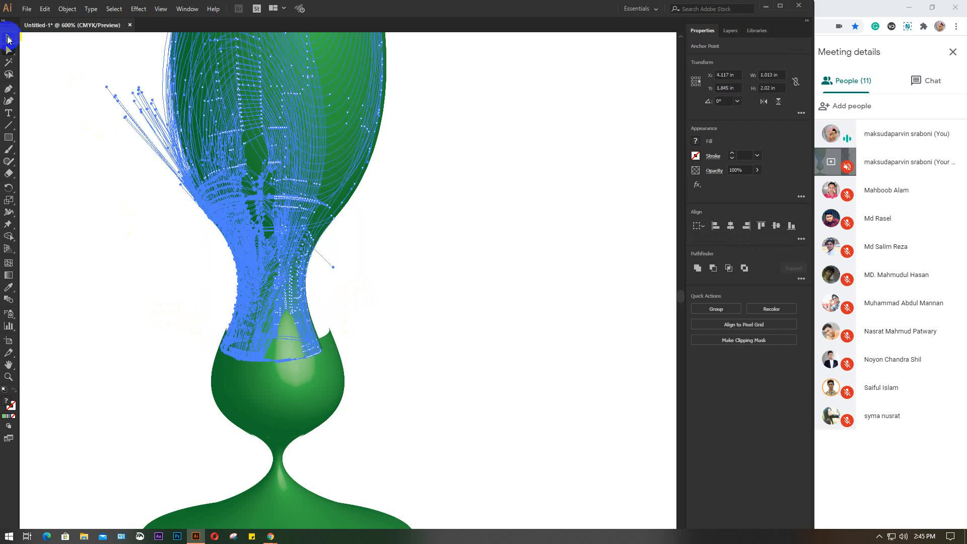
left_click(440, 278)
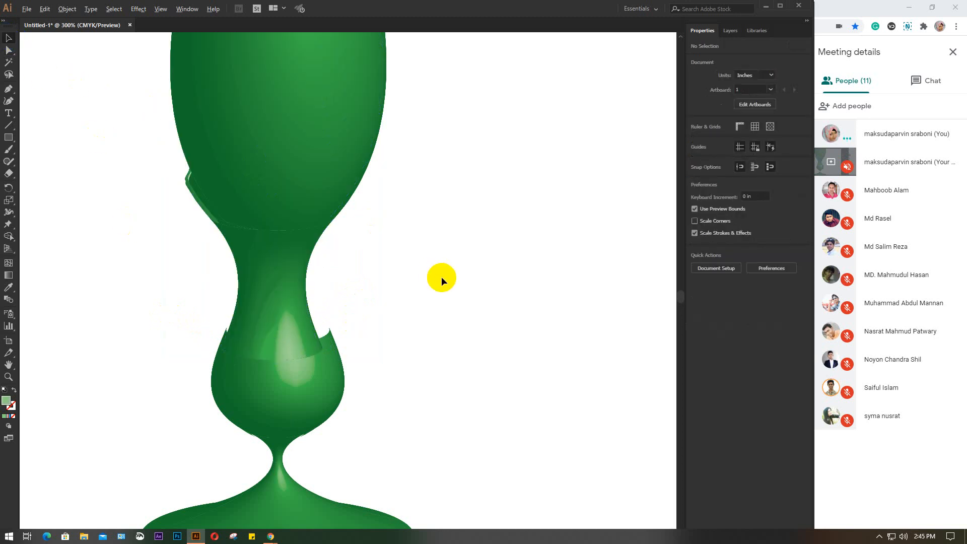
Step: Delete all pieces of the green goblet's neck between the upper cup and the lower bulb
scroll(441, 277, "down", 2)
left_click_drag(260, 266, 391, 289)
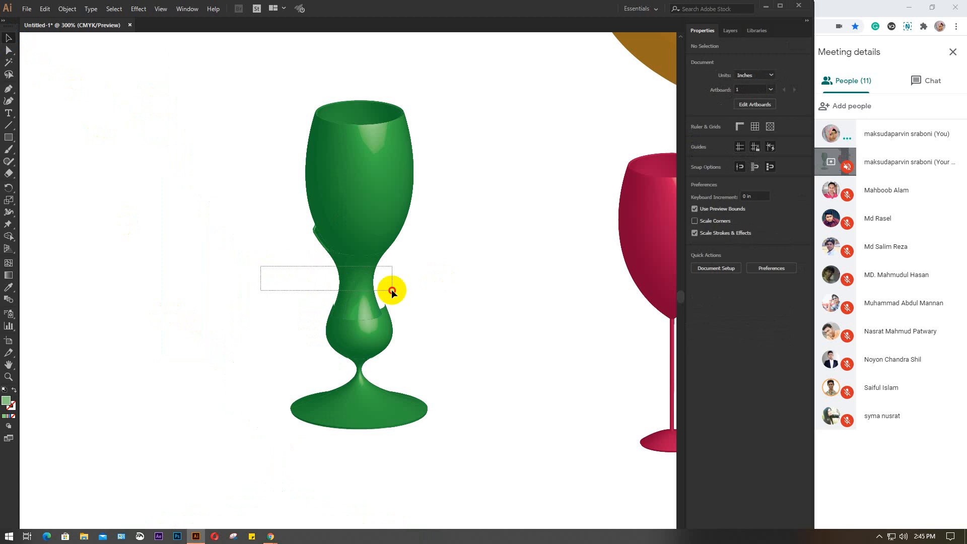
key("Delete")
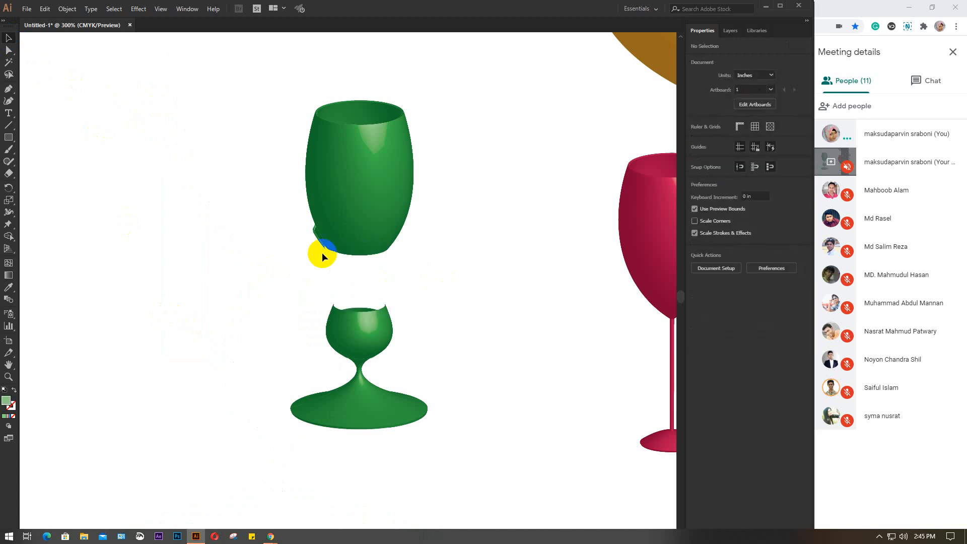
Step: Delete the stray clip groups that stick out at the green cup's lower-left edge, including its inner wall layers
left_click(313, 249)
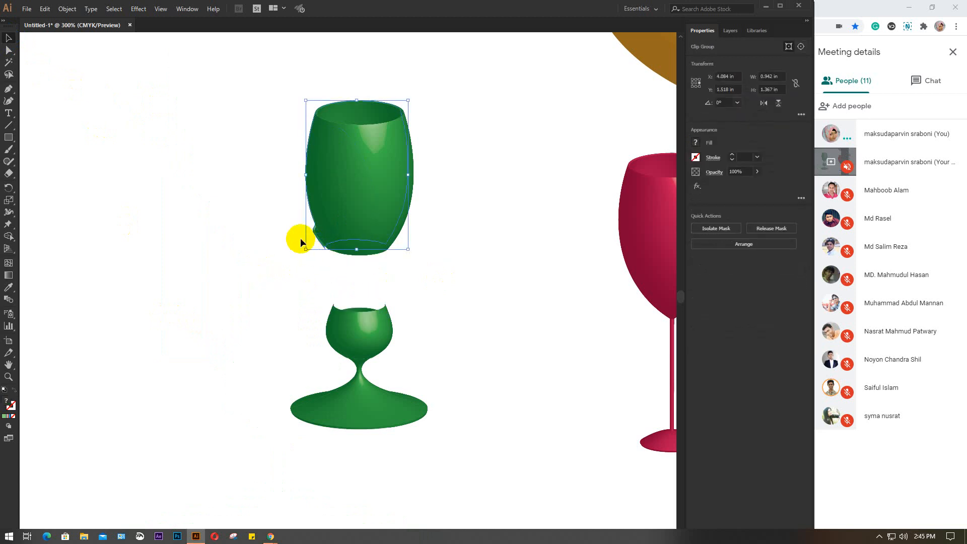
left_click(300, 235)
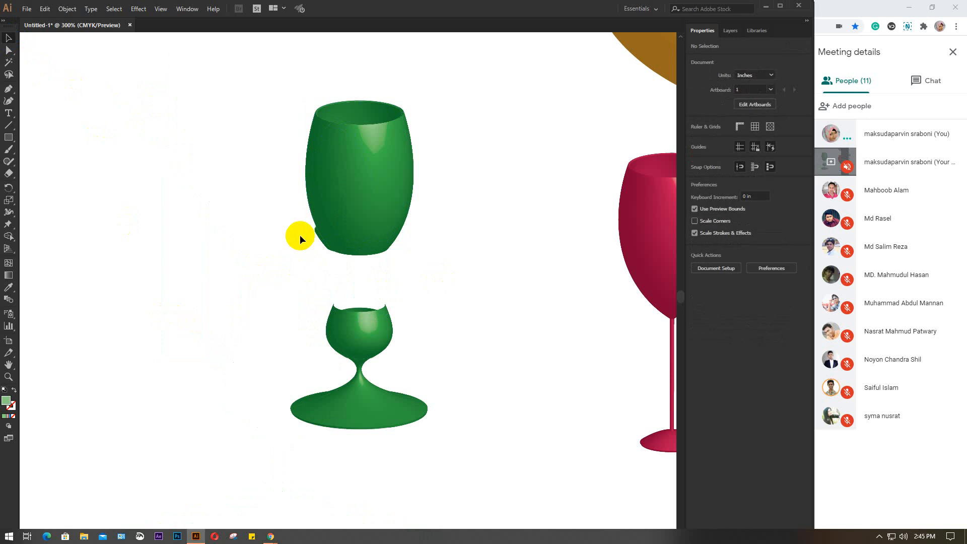
left_click(321, 241)
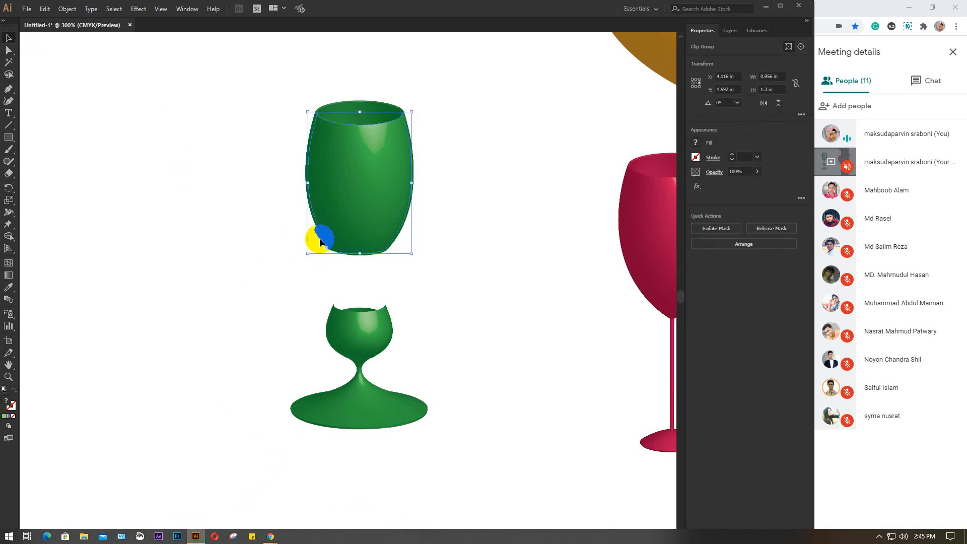
key("Delete")
left_click(320, 241)
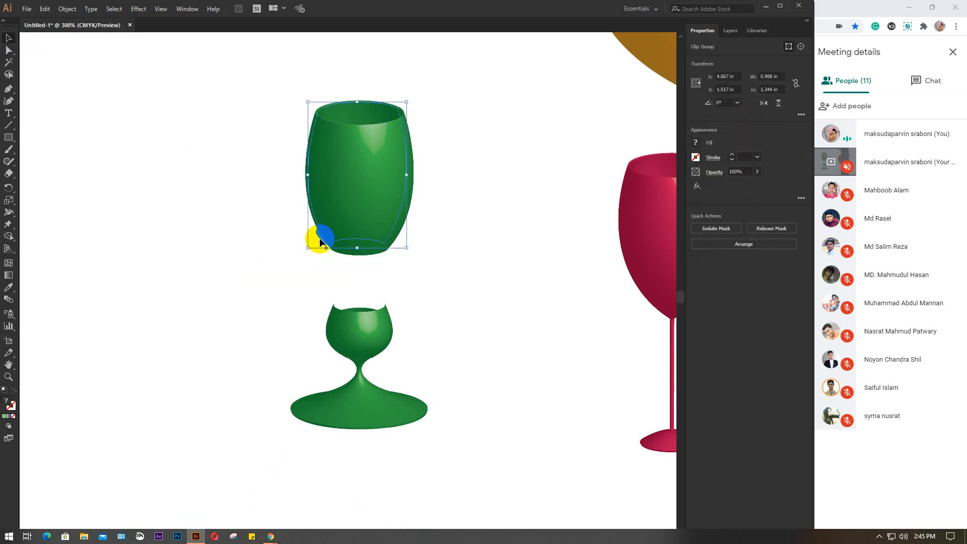
key("Delete")
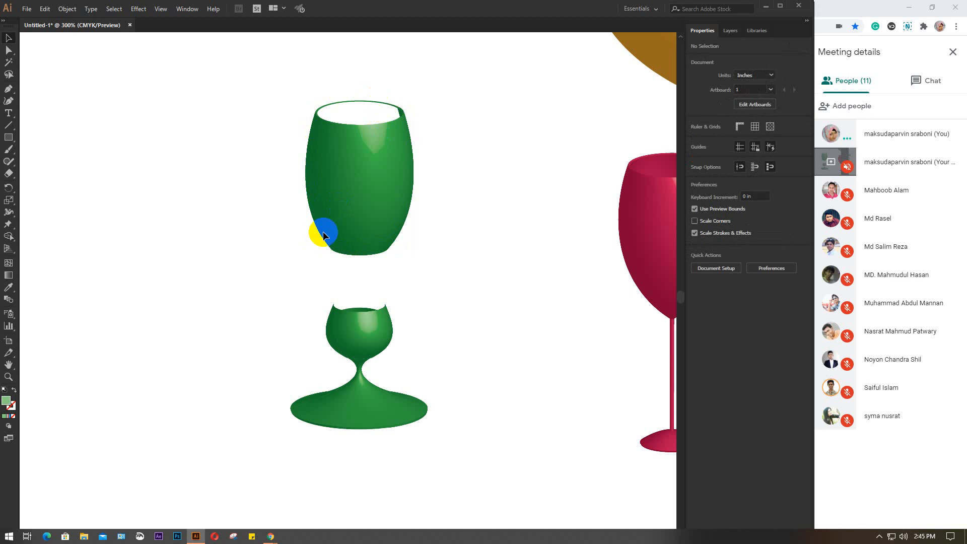
Step: Delete the leftover sliver clip groups along the right side of the green cup's rim
left_click(399, 113)
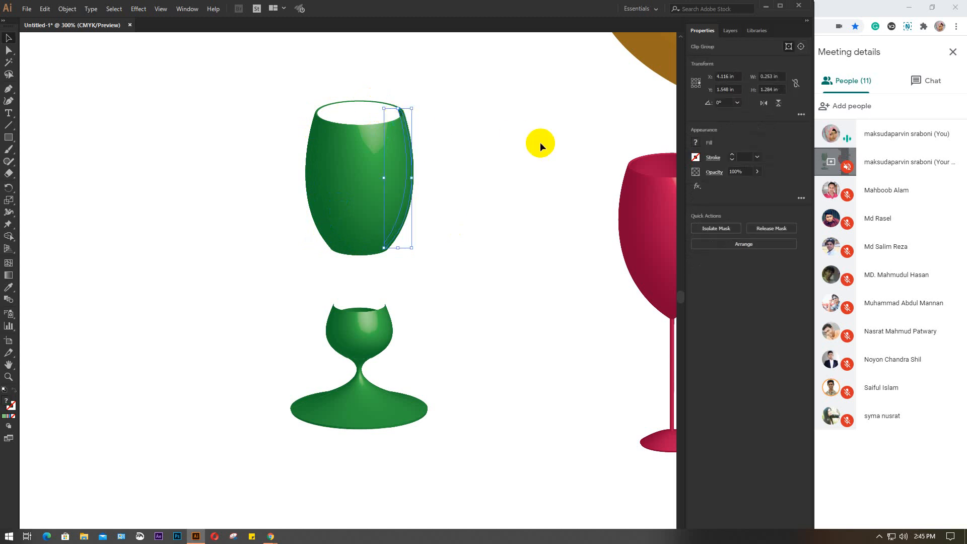
left_click(540, 145)
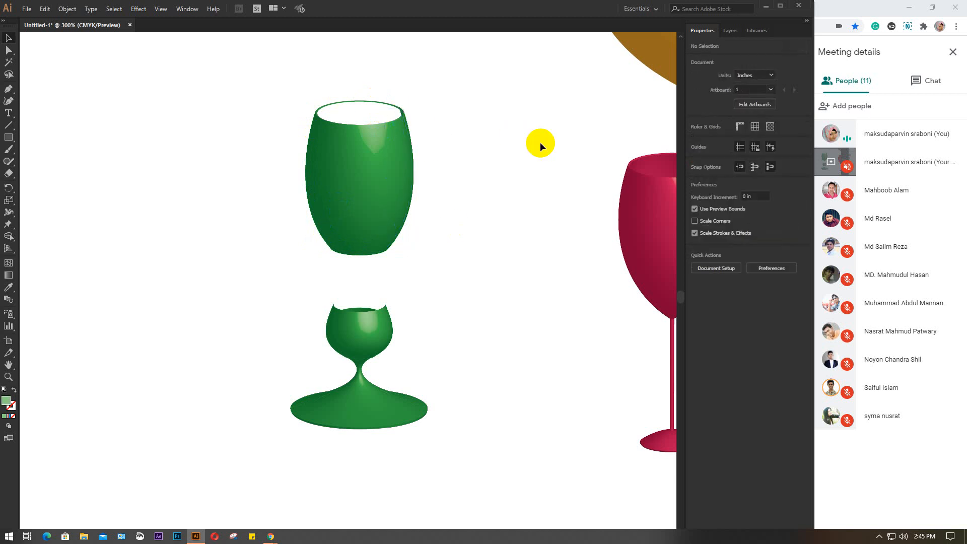
left_click(400, 111)
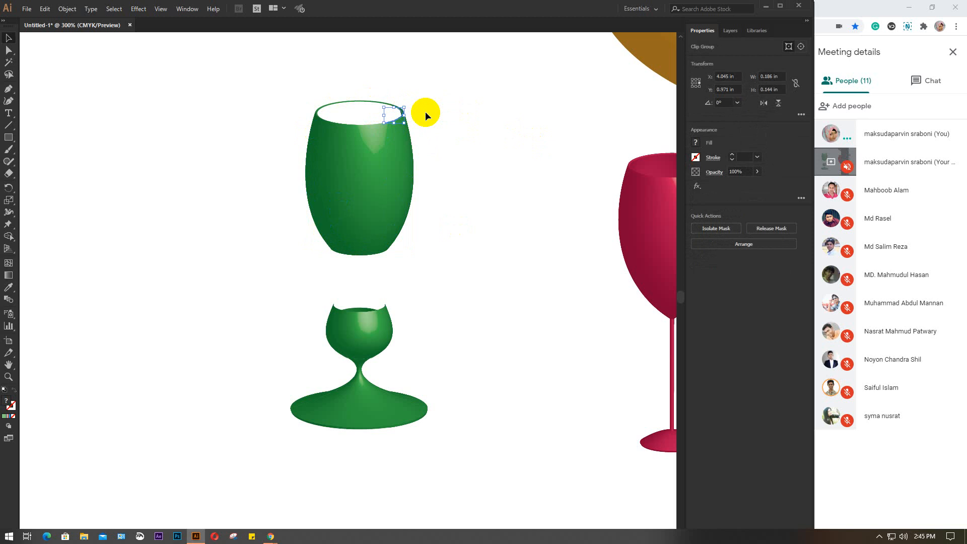
scroll(409, 98, "up", 4, "alt")
left_click(414, 146)
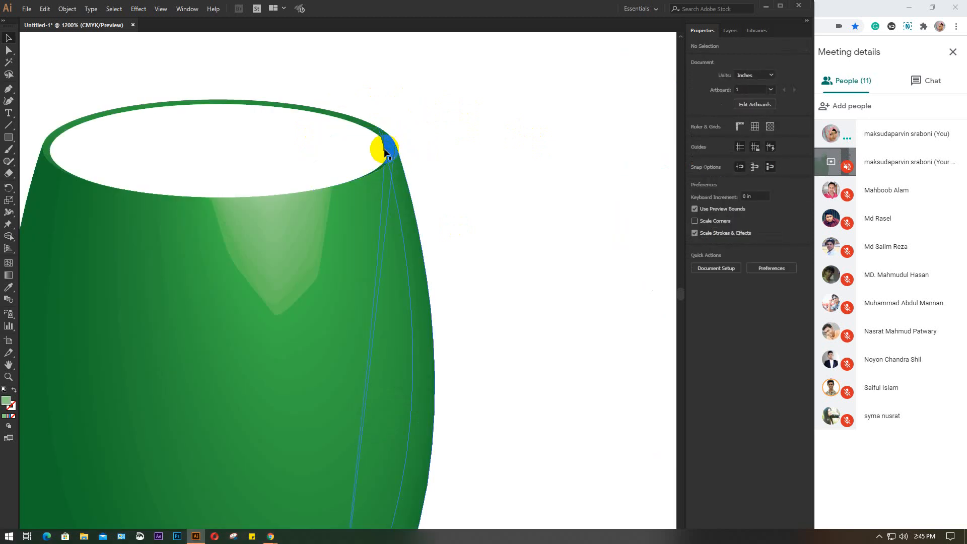
left_click(386, 149)
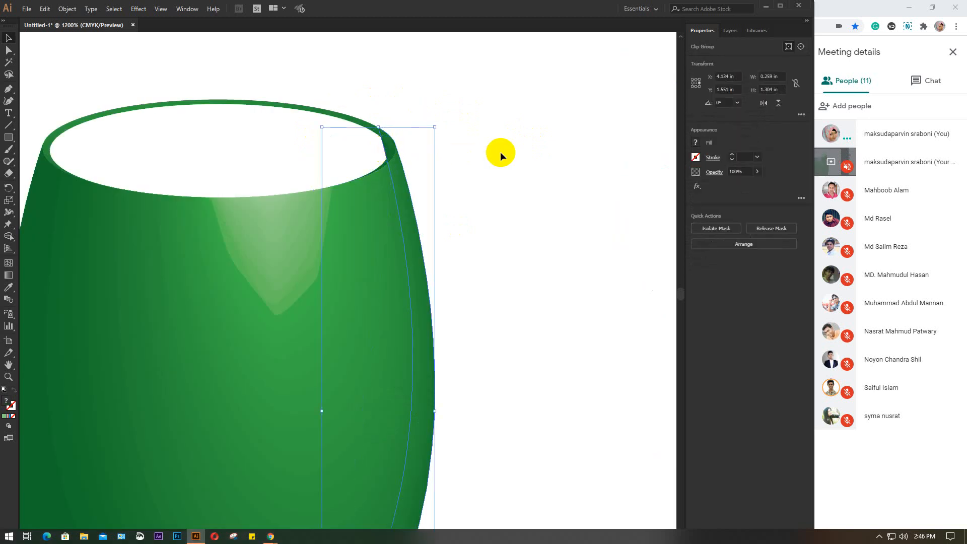
left_click(500, 152)
scroll(500, 152, "down", 4)
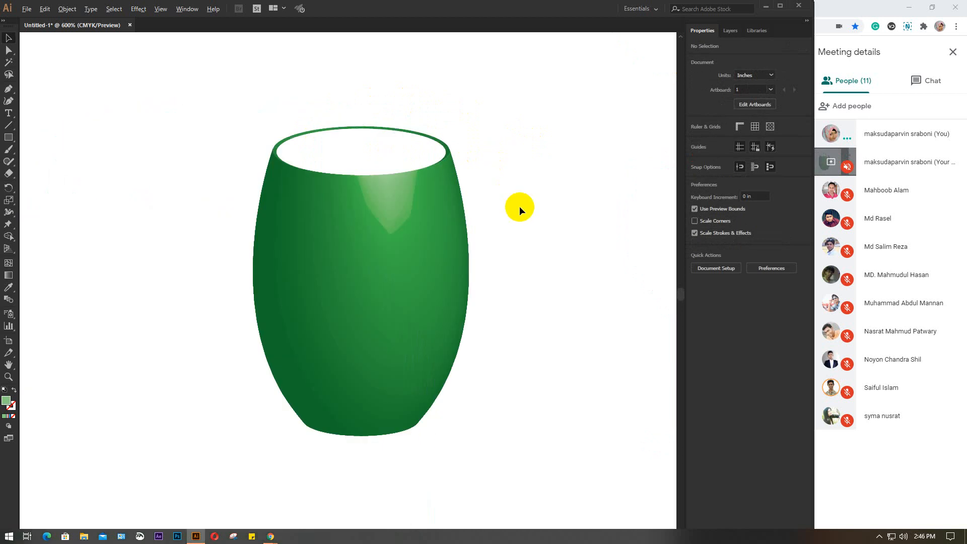
Step: Group all remaining pieces of the upper green cup and move the group straight down onto the bulb
left_click_drag(511, 301, 397, 220)
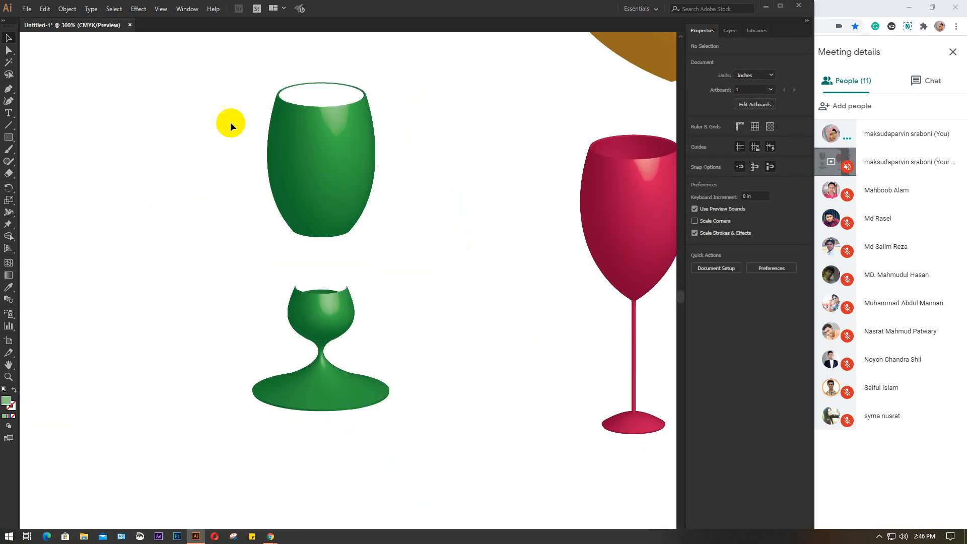
left_click_drag(195, 76, 455, 251)
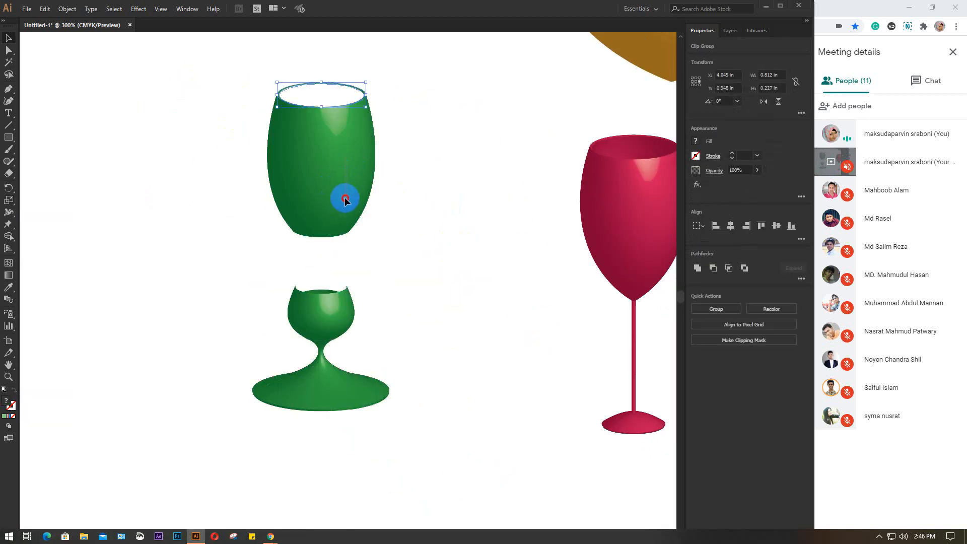
left_click(204, 92)
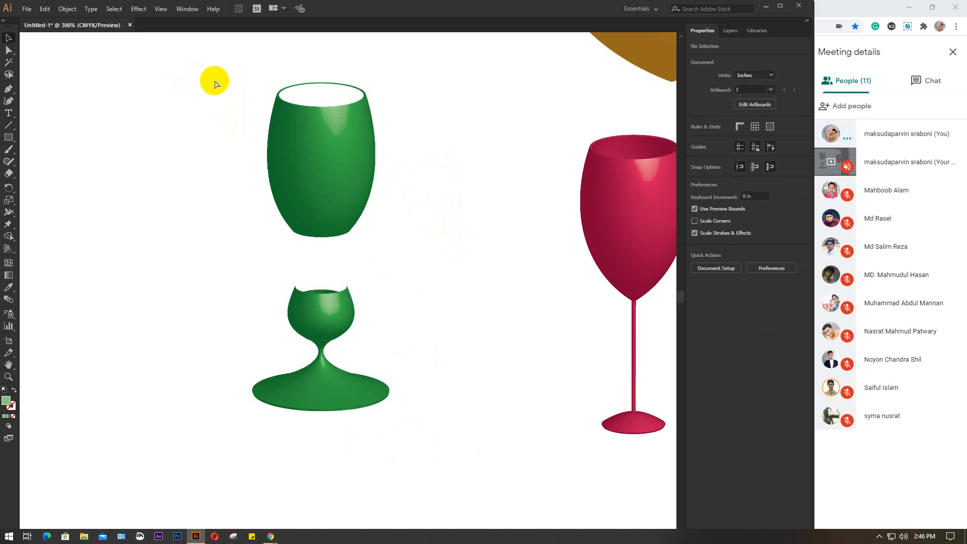
key("ctrl+z")
left_click_drag(199, 71, 397, 247)
key("ctrl+g")
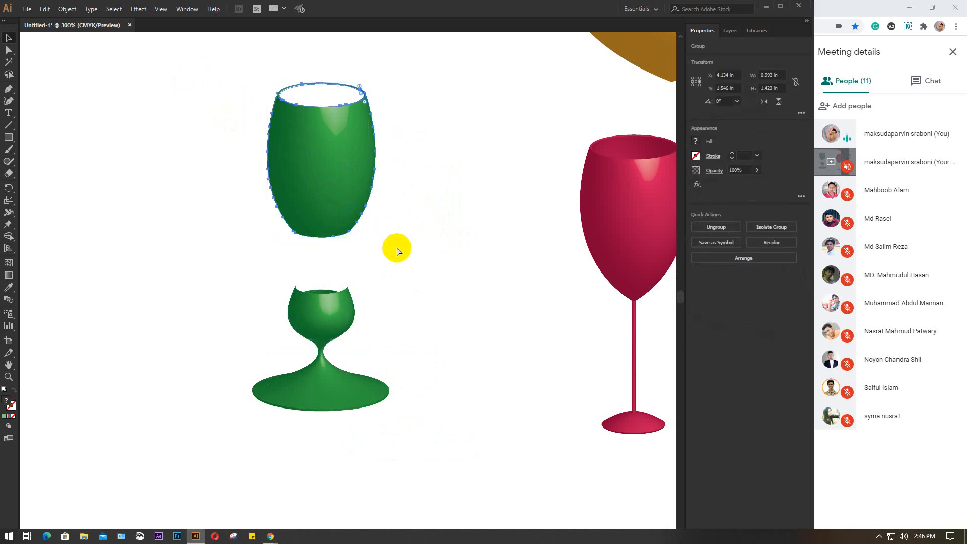
left_click_drag(347, 204, 345, 263)
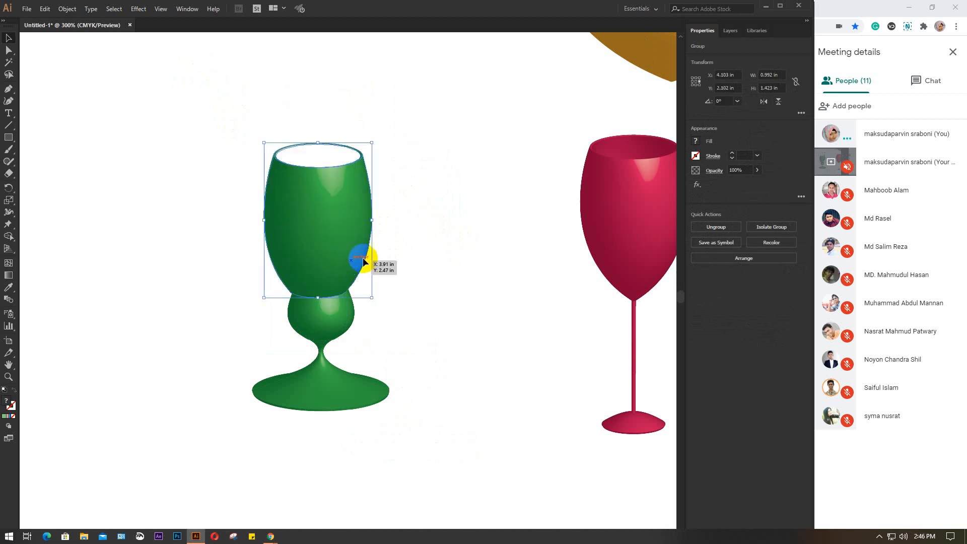
left_click(443, 240)
Step: Send the green cup group to the back, behind the bulb
scroll(315, 287, "up", 3)
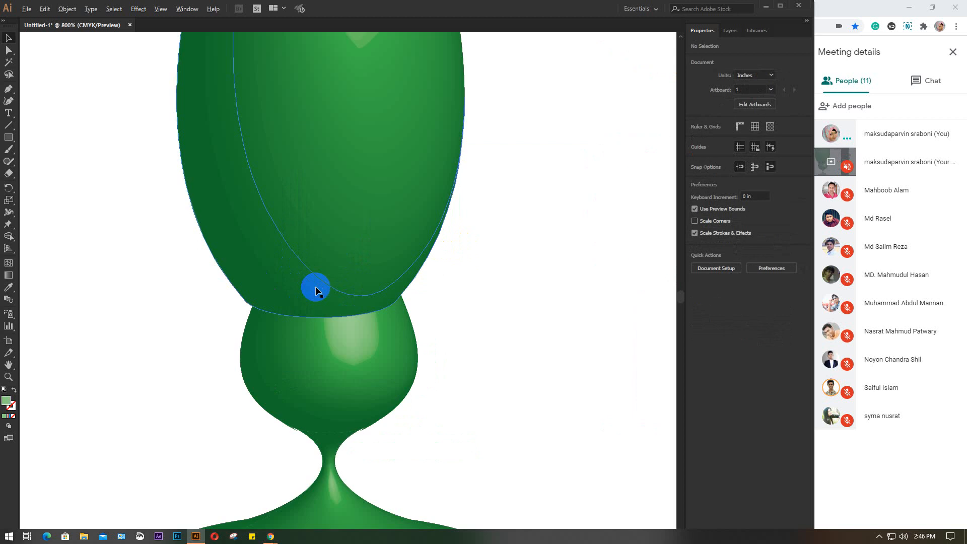
left_click(307, 221)
right_click(309, 221)
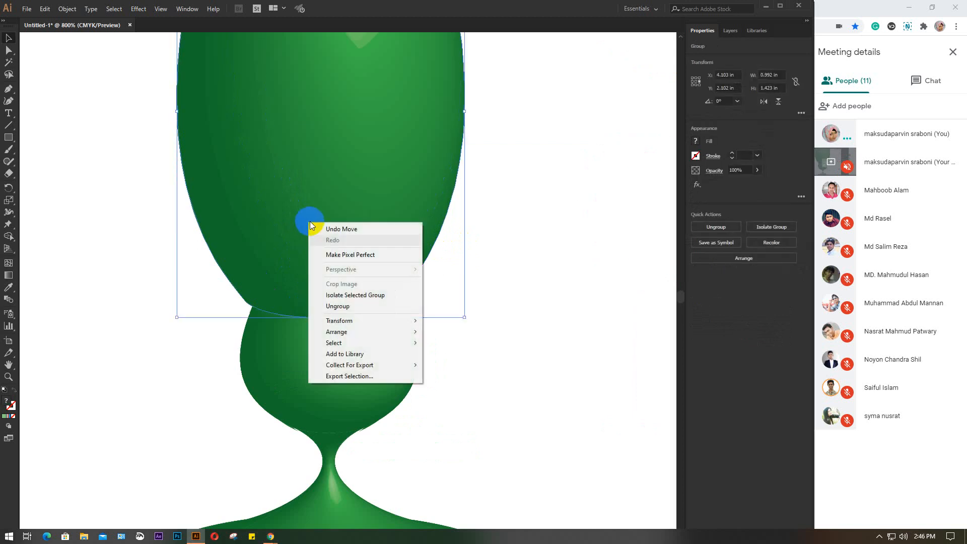
mouse_move(352, 335)
left_click(456, 366)
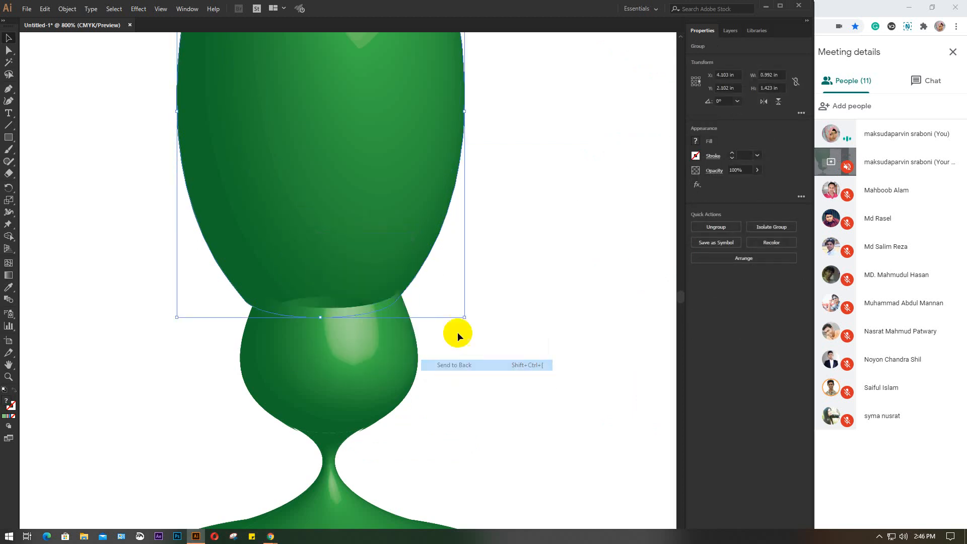
left_click(507, 277)
Step: Shift the green cup group slightly up and right to line up with the bulb, and bring it to the front
left_click(346, 331)
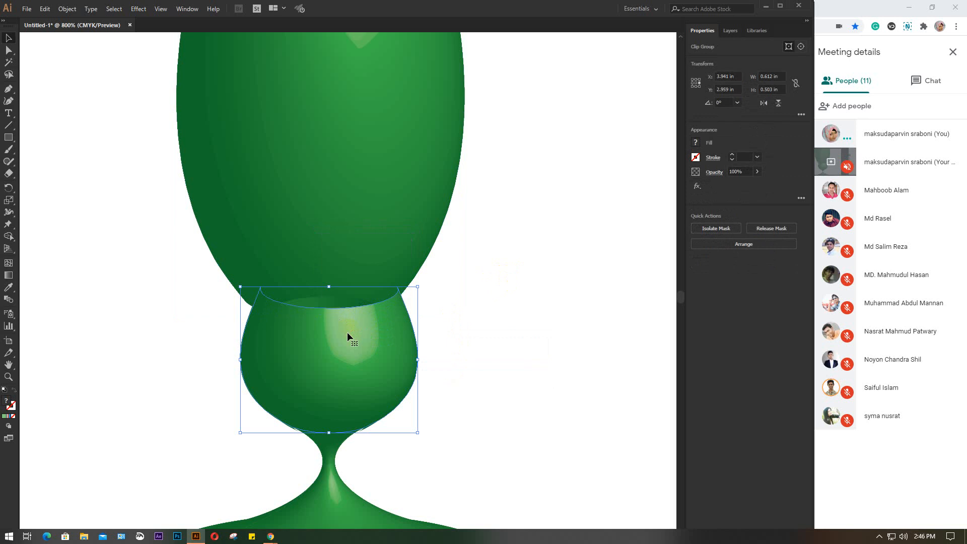
left_click(346, 294)
left_click_drag(297, 197, 311, 186)
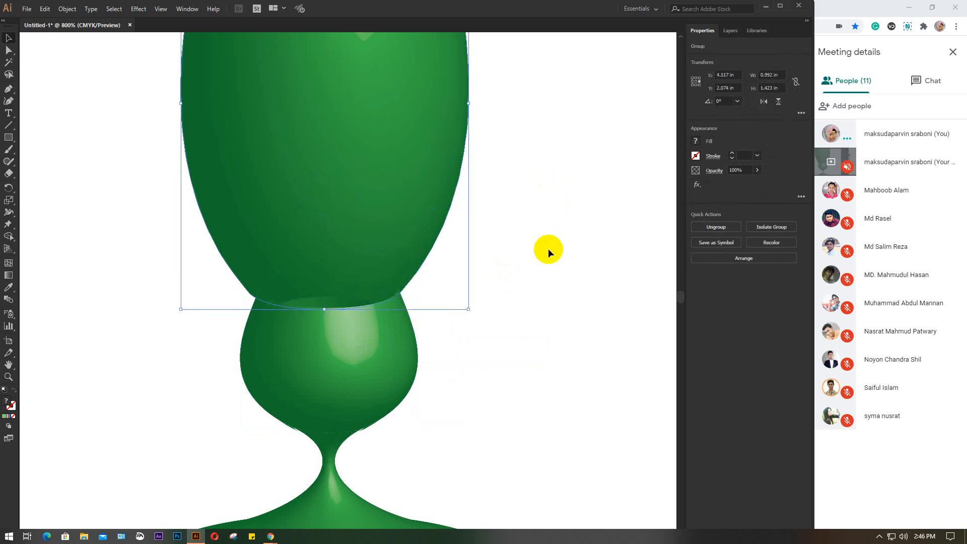
key("Right")
key("Left")
right_click(317, 175)
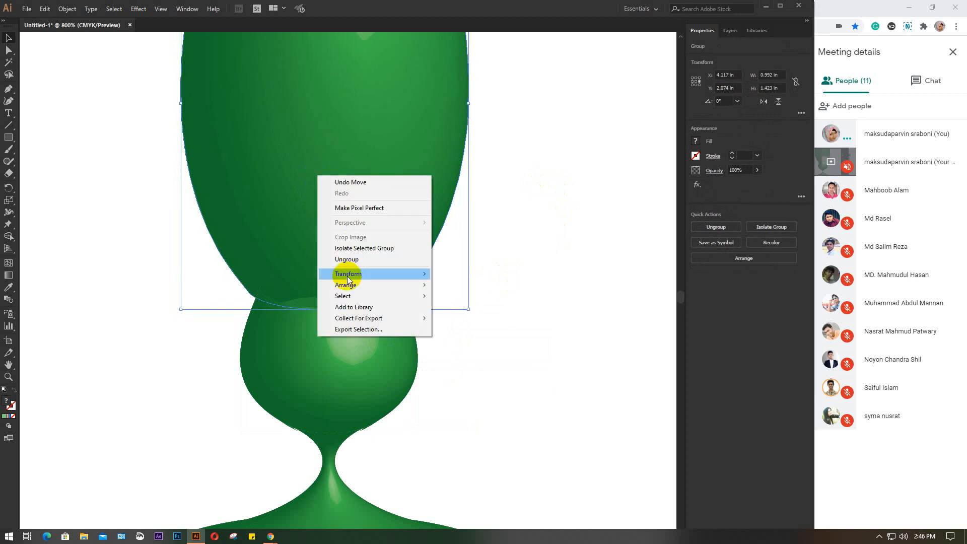
mouse_move(395, 286)
left_click(443, 284)
left_click(589, 228)
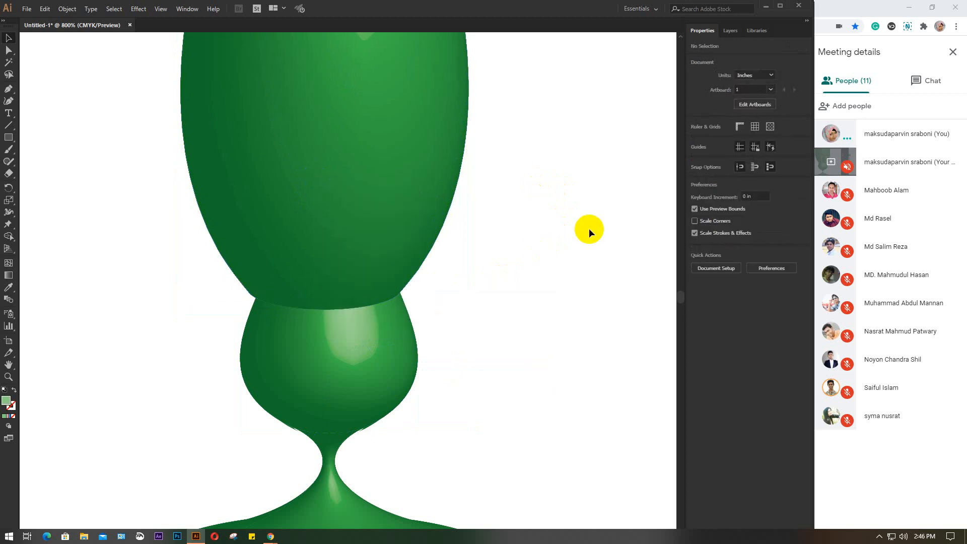
Step: Move the green cup up and left, away from the base, and delete the bulb's jagged outer shell
scroll(538, 276, "down", 3, "alt")
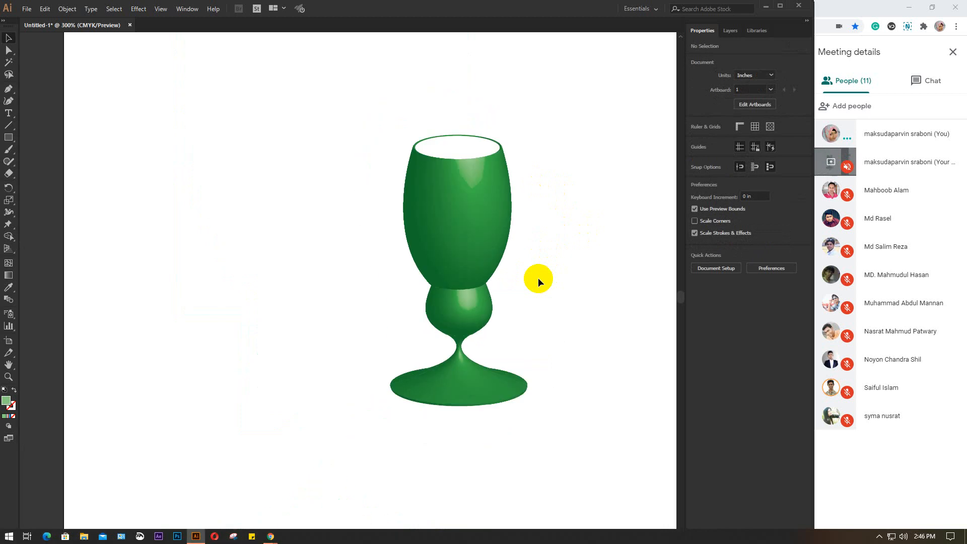
left_click_drag(499, 247, 368, 195)
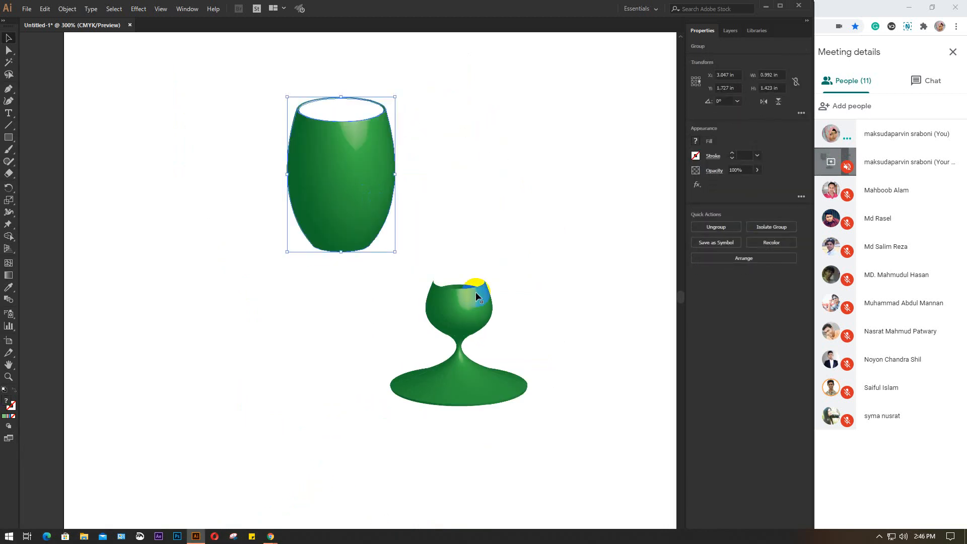
left_click_drag(410, 261, 513, 353)
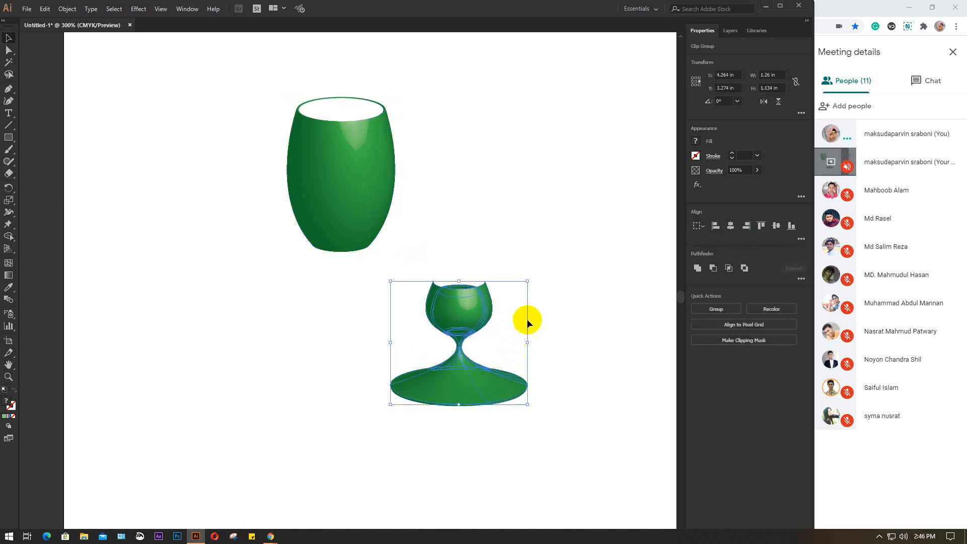
left_click(475, 298)
key("Delete")
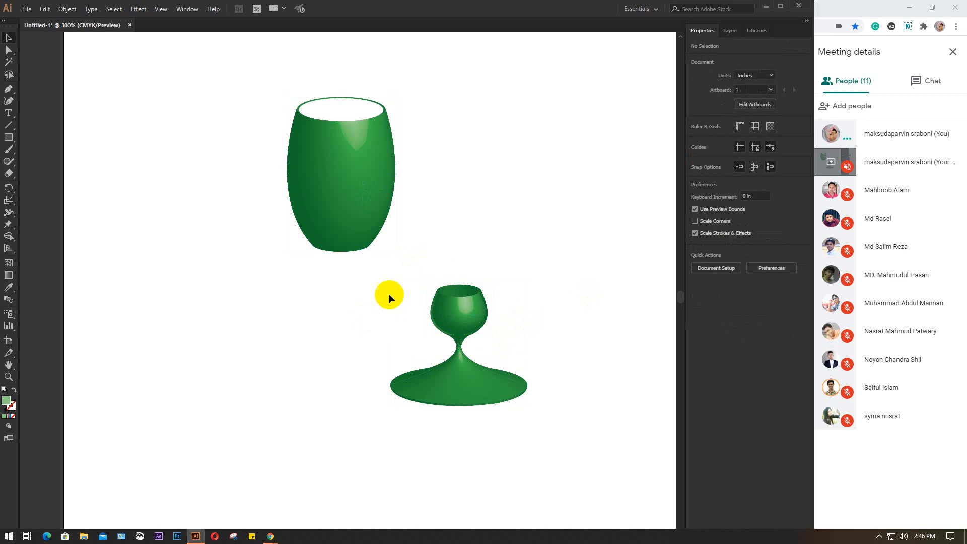
Step: Move the green cup down so it stands to the left of the small stemmed glass
left_click_drag(407, 272, 563, 482)
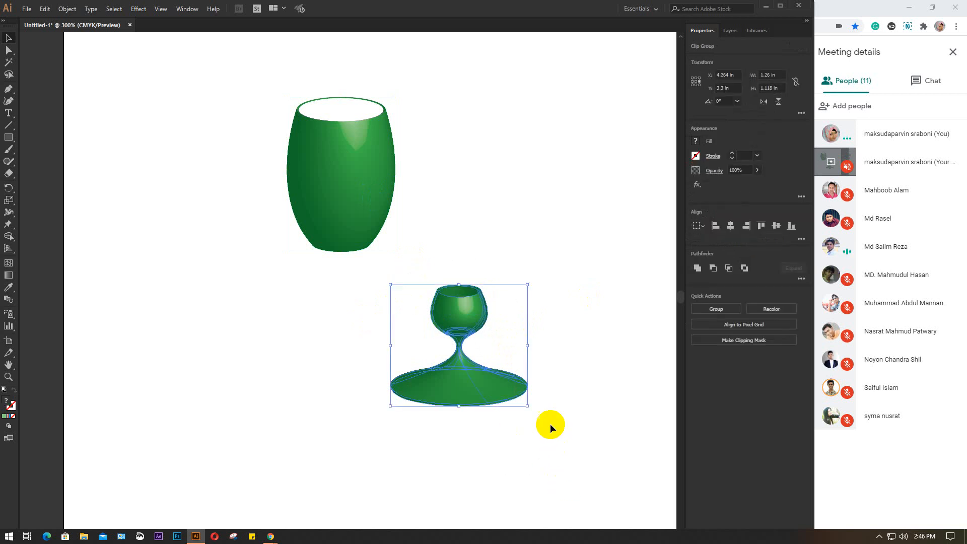
left_click(548, 331)
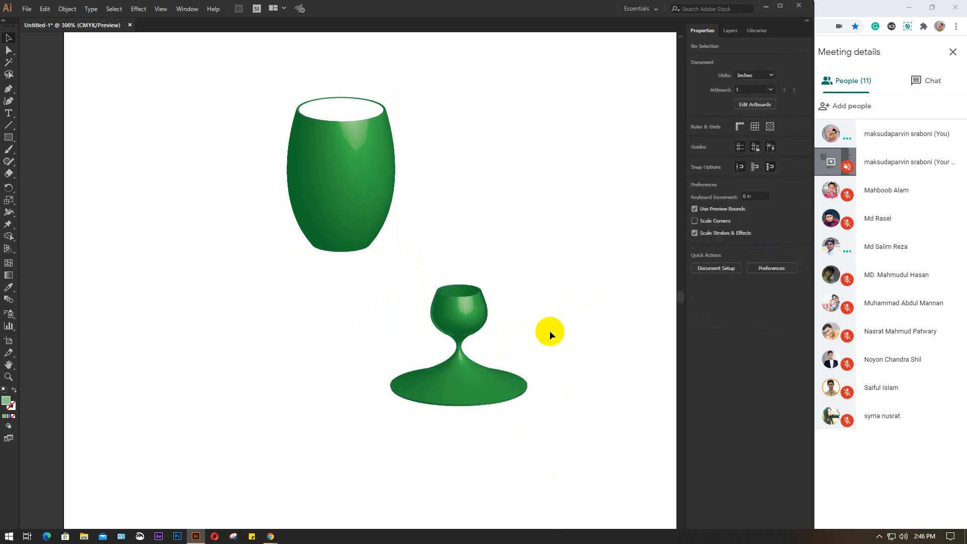
left_click_drag(317, 179, 293, 340)
left_click(180, 234)
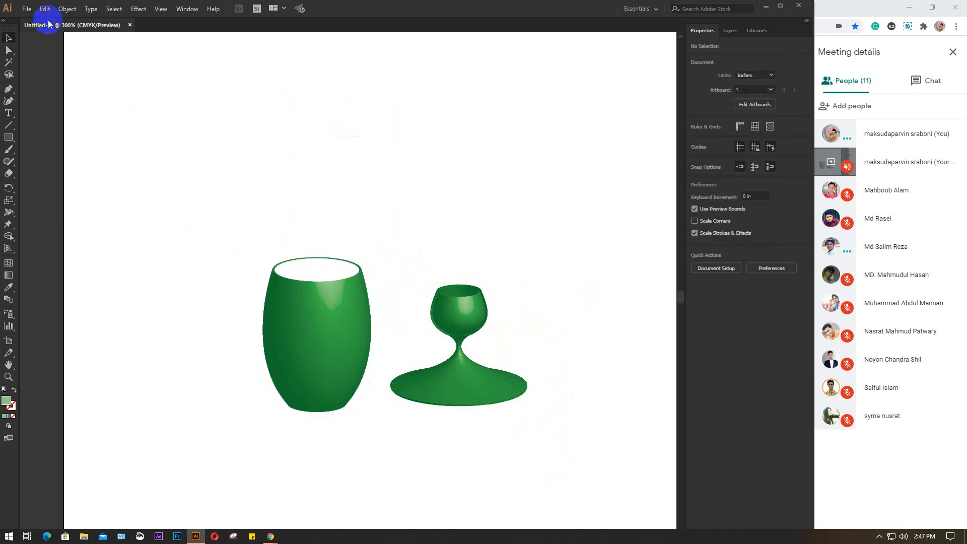
left_click(67, 9)
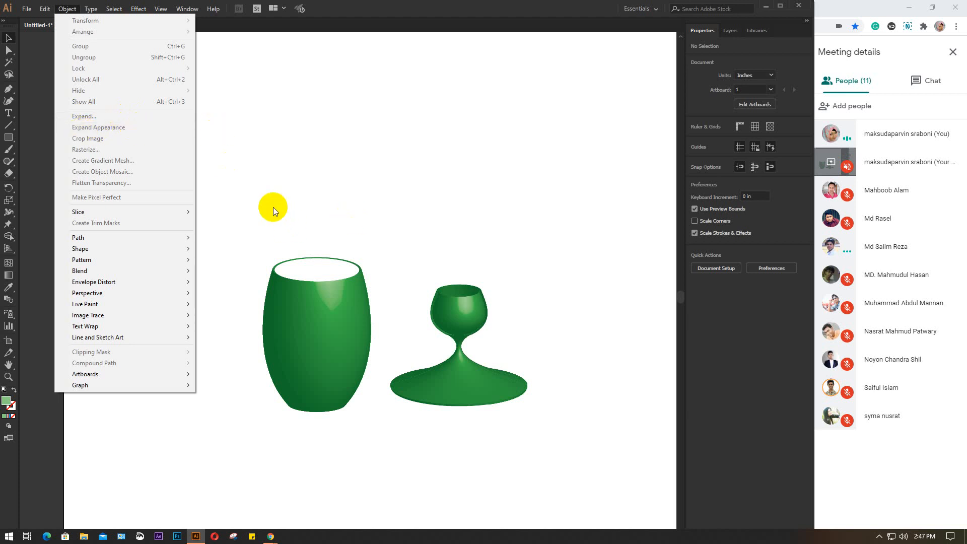
left_click(309, 218)
Step: Draw an open S-shaped profile with the Pen tool in the empty area above the small green stemmed glass
key("ctrl+1")
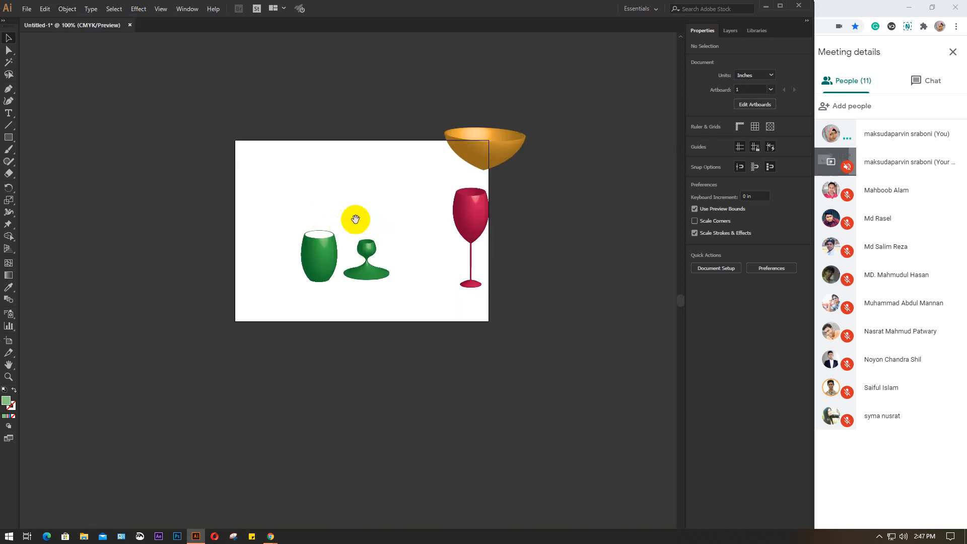
left_click(9, 88)
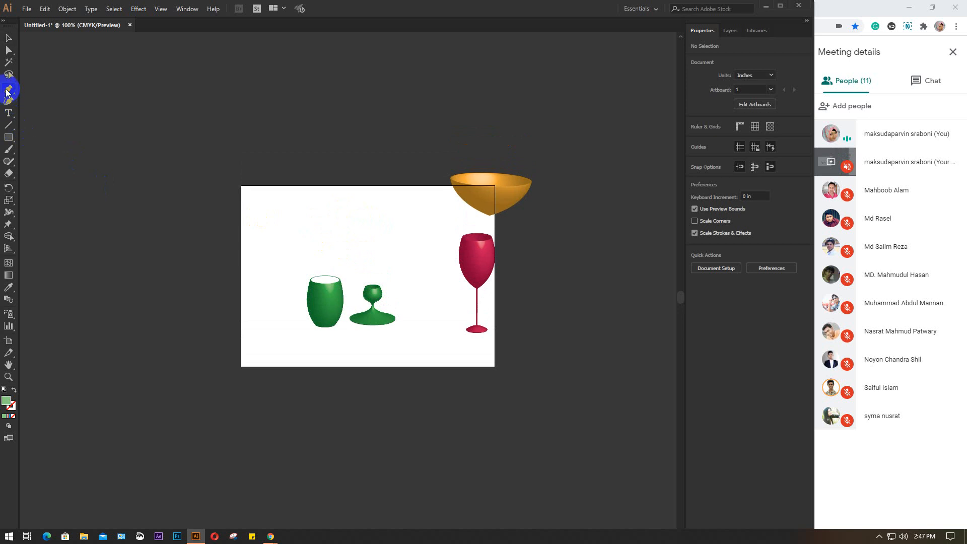
left_click_drag(361, 262, 362, 218)
scroll(362, 218, "up", 2)
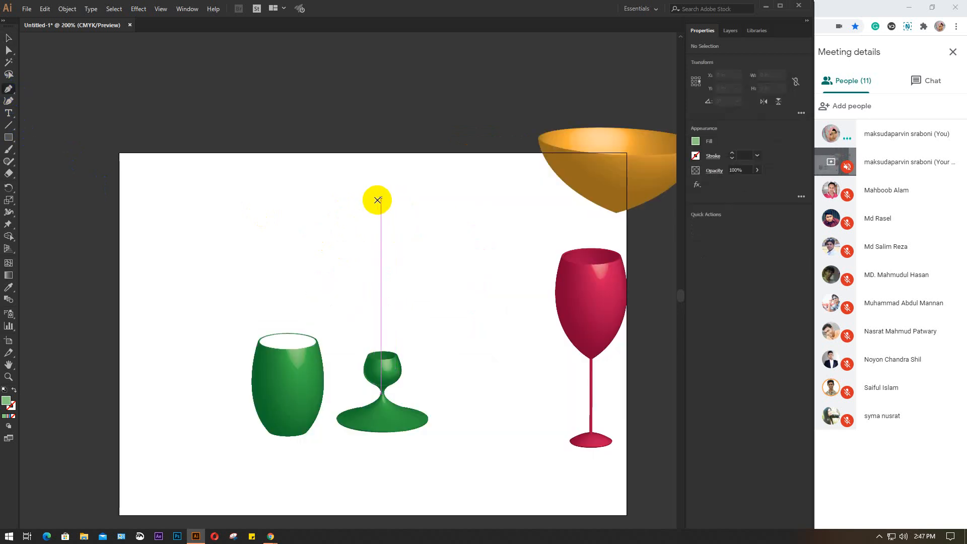
left_click(395, 173)
left_click_drag(408, 208, 441, 217)
left_click_drag(399, 248, 354, 252)
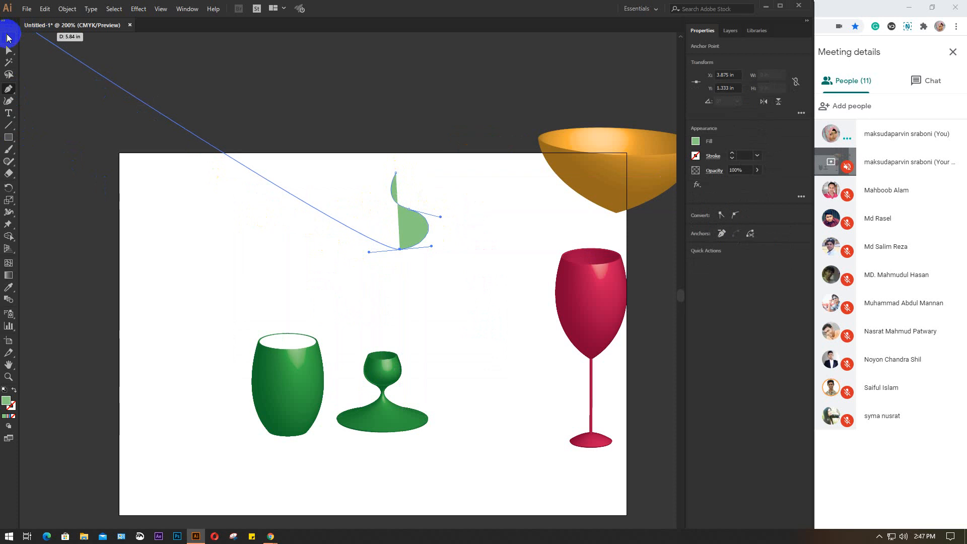
Step: Remove the fill from the S-shaped path and give it a yellow stroke
left_click(9, 38)
left_click(695, 141)
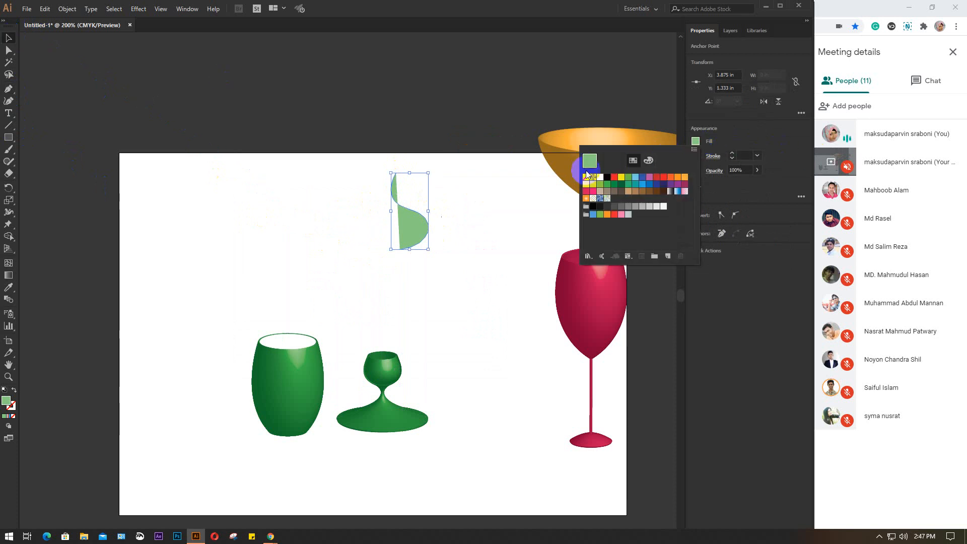
left_click(586, 177)
left_click(695, 155)
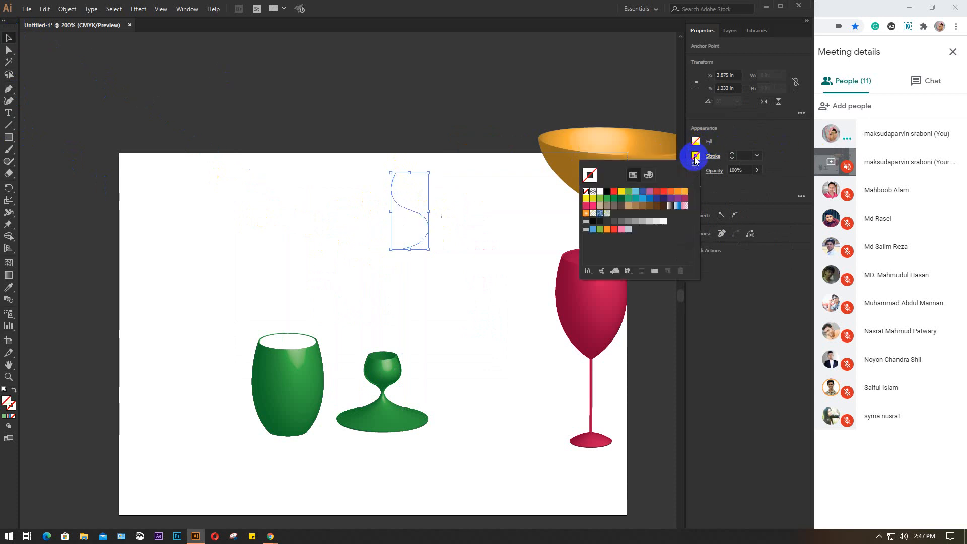
left_click(651, 193)
left_click(650, 193)
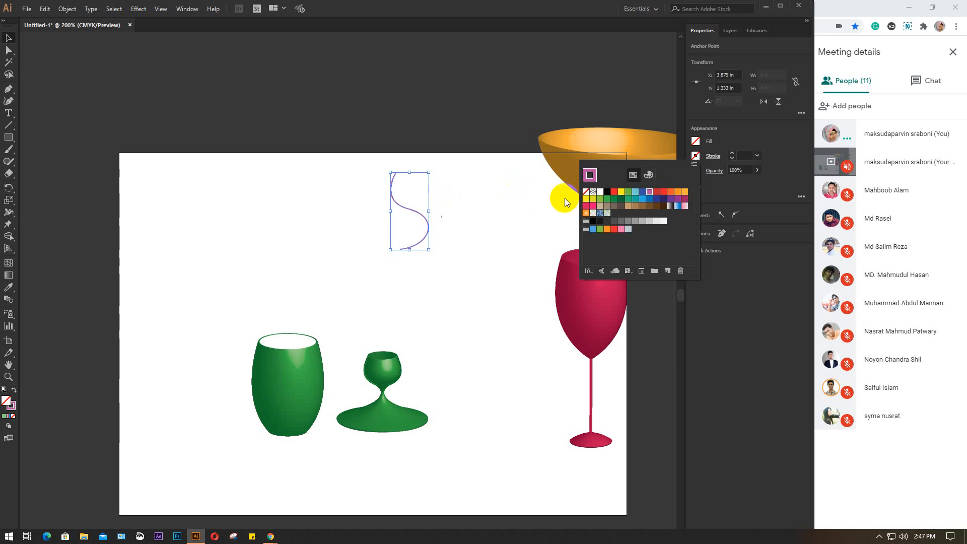
left_click(584, 200)
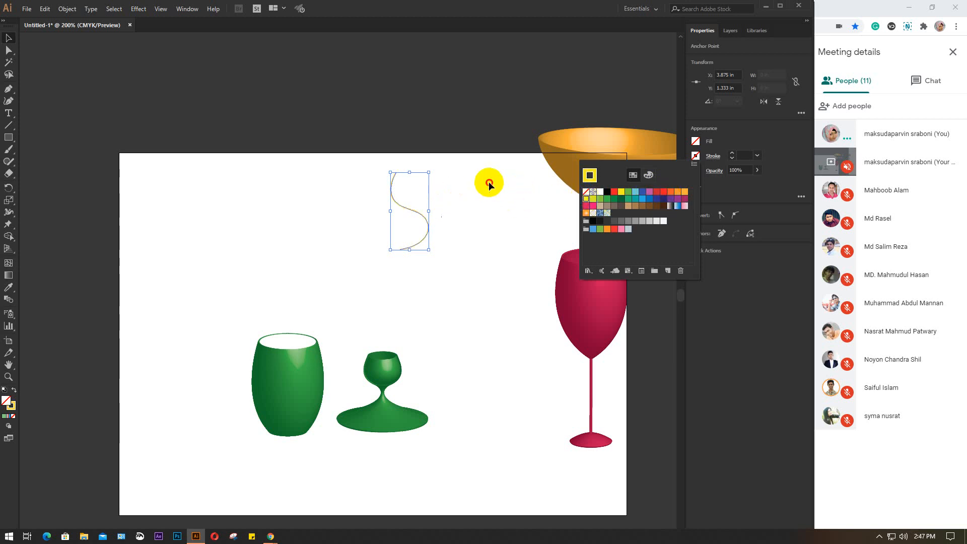
Step: Apply the 3D Revolve effect to the yellow S-shaped path with the preview on, and deselect it
left_click(139, 9)
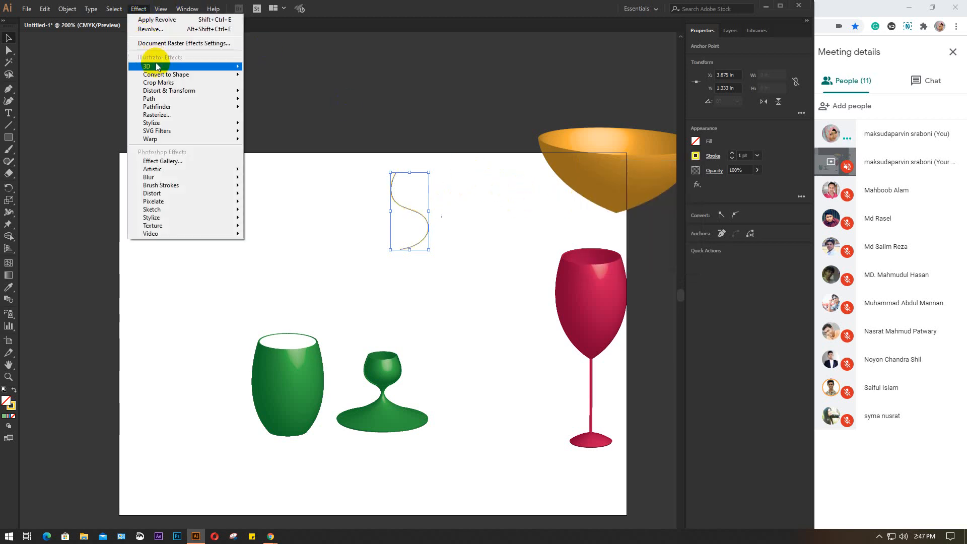
mouse_move(221, 66)
left_click(260, 79)
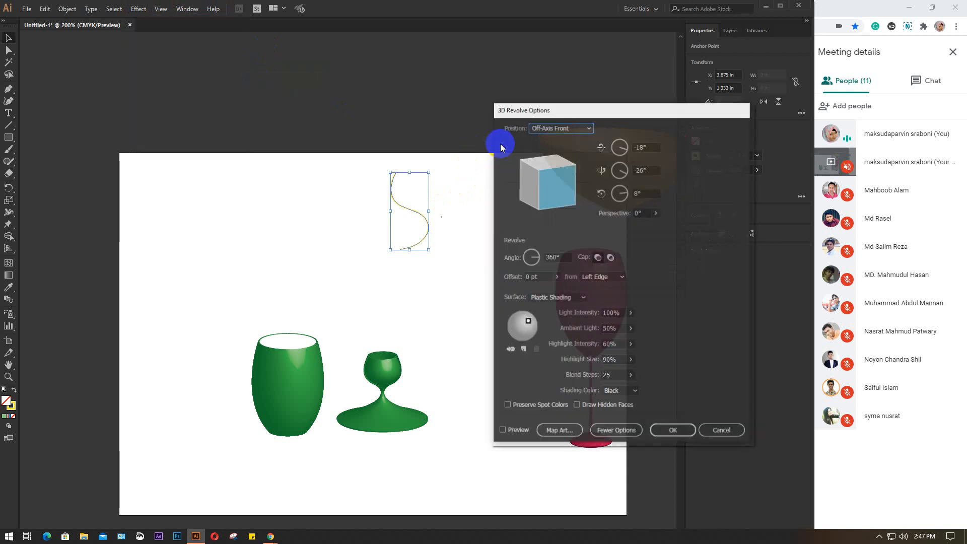
left_click(514, 433)
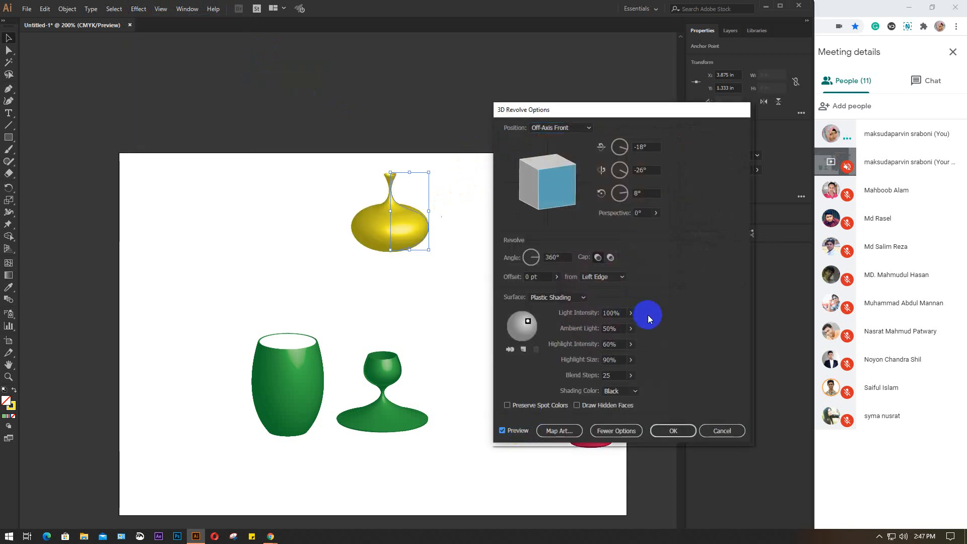
left_click(673, 430)
left_click(216, 245)
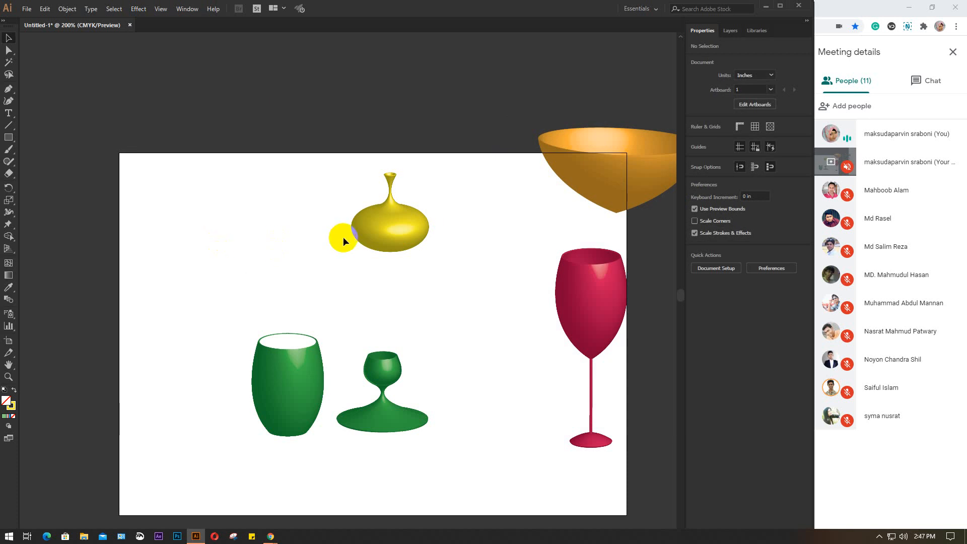
Step: Examine the shape and shading of the yellow revolved vase up close
left_click(379, 229)
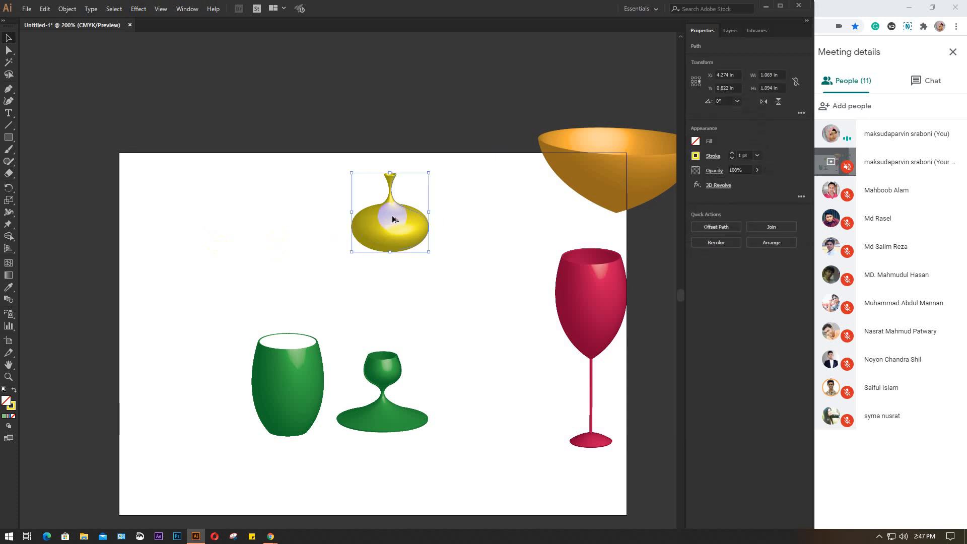
scroll(392, 218, "up", 2)
scroll(392, 217, "up", 2)
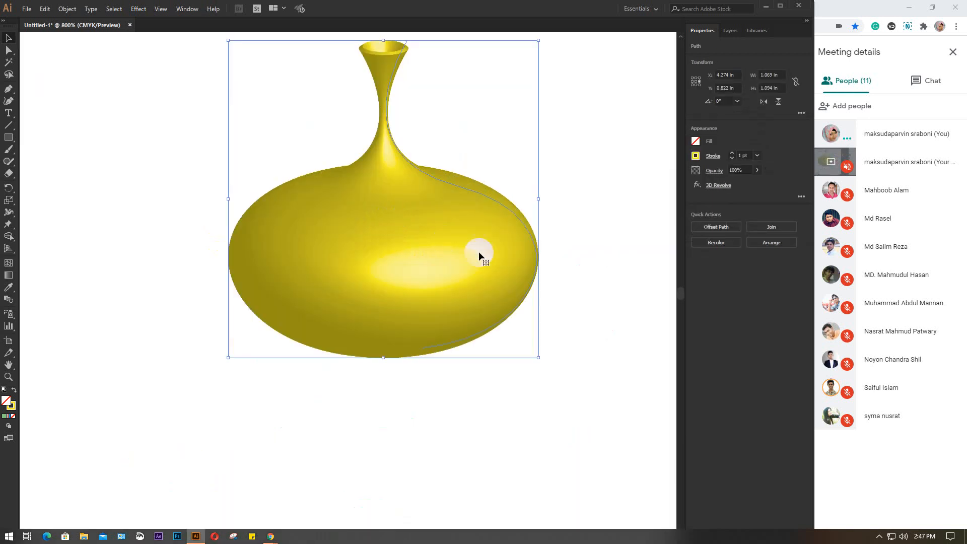
left_click_drag(482, 253, 450, 334)
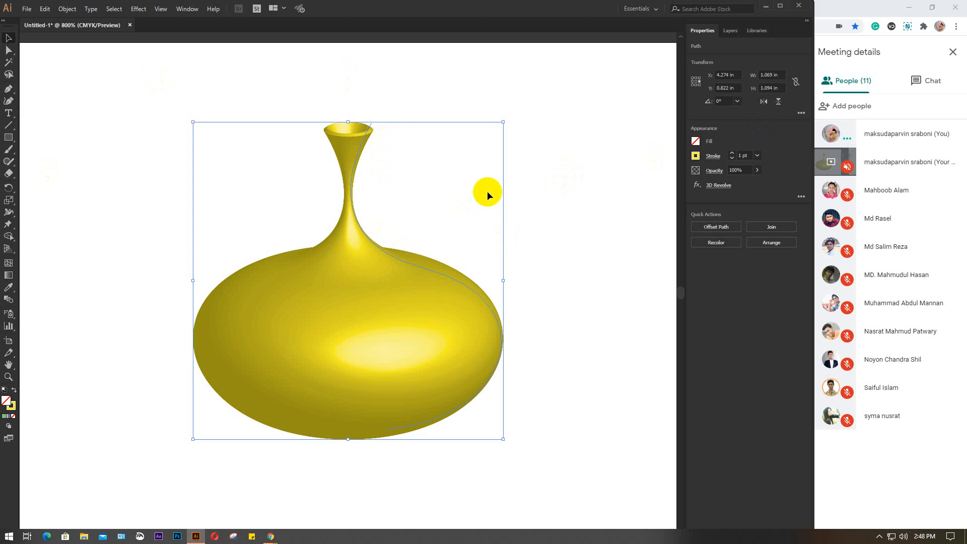
Step: Draw a wavy open profile about 0.83 by 1.54 in with the Pencil tool in the empty area beside the yellow vase
scroll(487, 191, "down", 2)
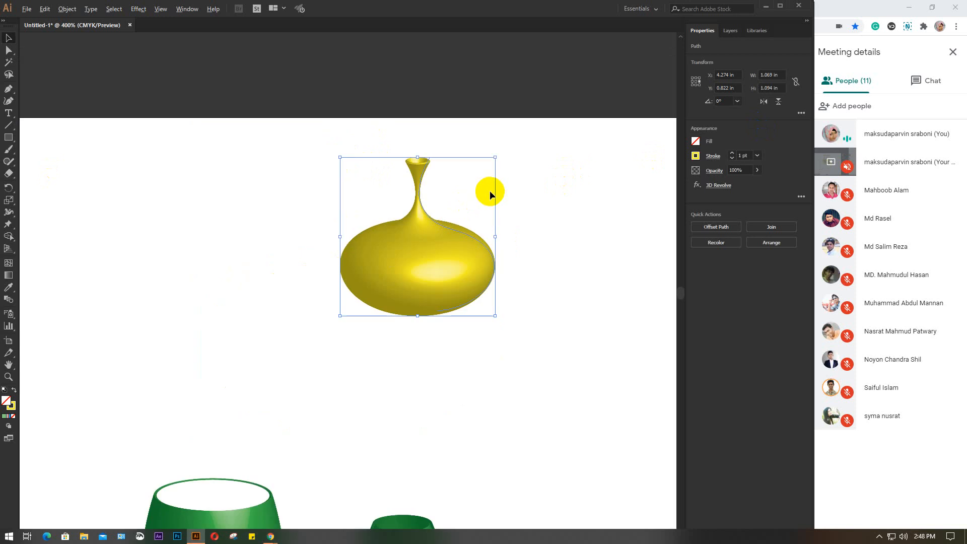
left_click(8, 161)
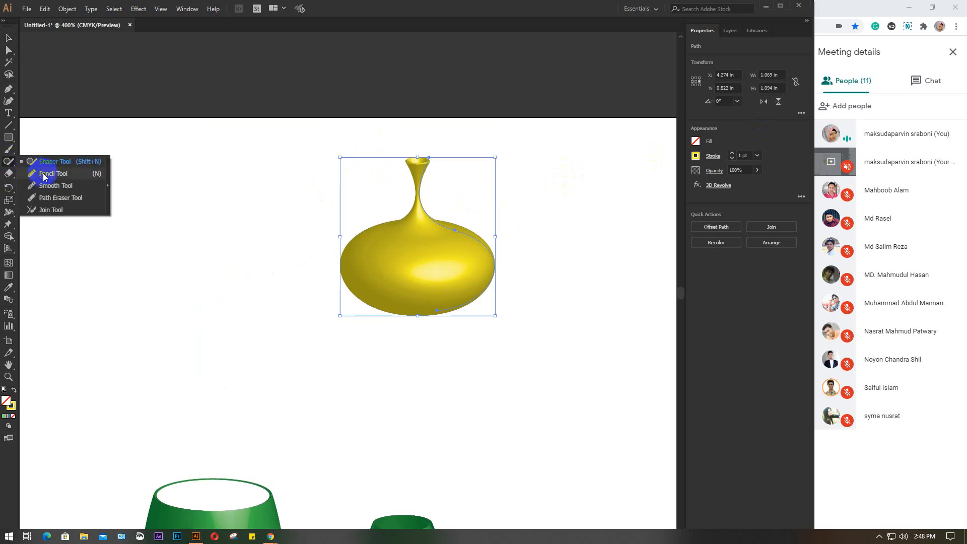
left_click(45, 175)
left_click_drag(184, 308, 443, 325)
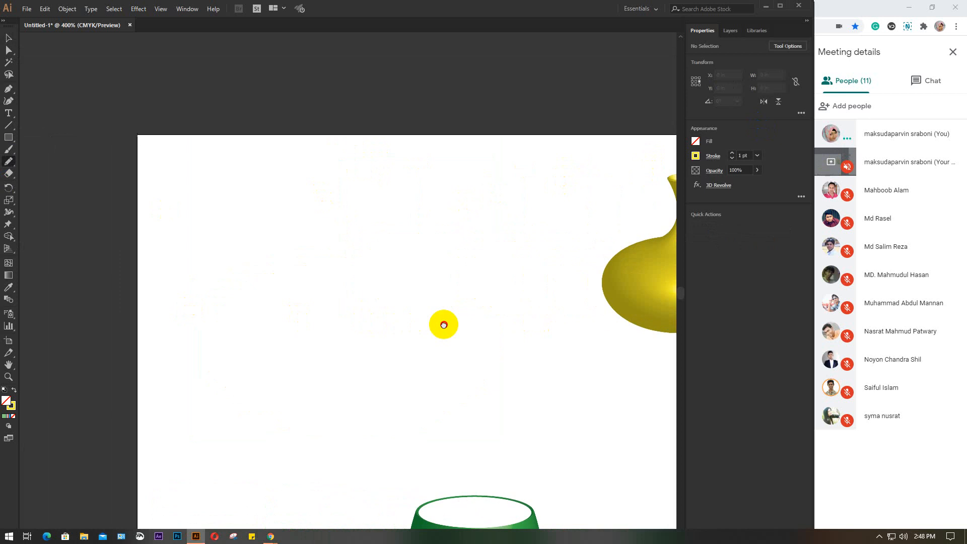
mouse_move(344, 170)
left_mouse_down()
mouse_move(341, 219)
mouse_move(326, 256)
mouse_move(361, 287)
mouse_move(243, 392)
left_mouse_up()
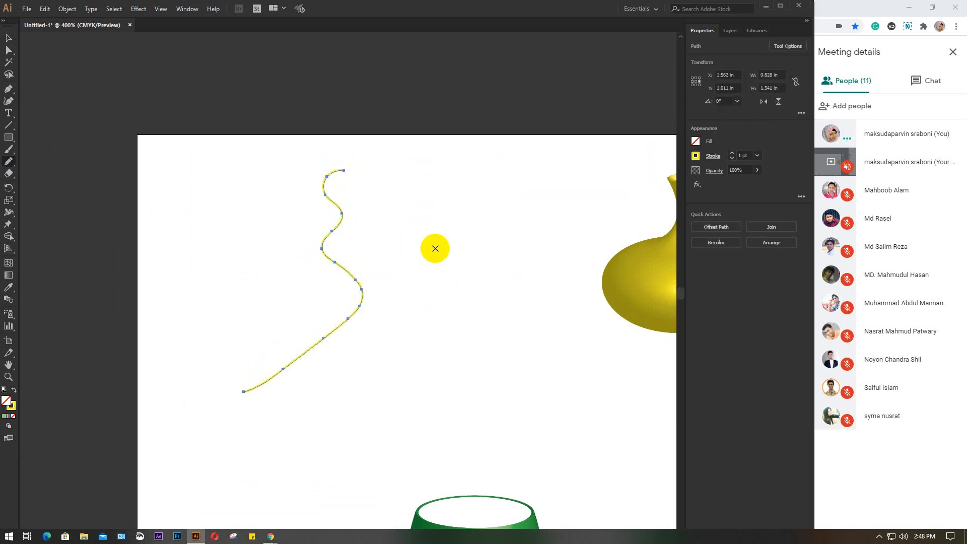
Step: Apply the 3D Revolve effect to the wavy pencil path with the preview on, and deselect it
left_click(134, 9)
mouse_move(222, 66)
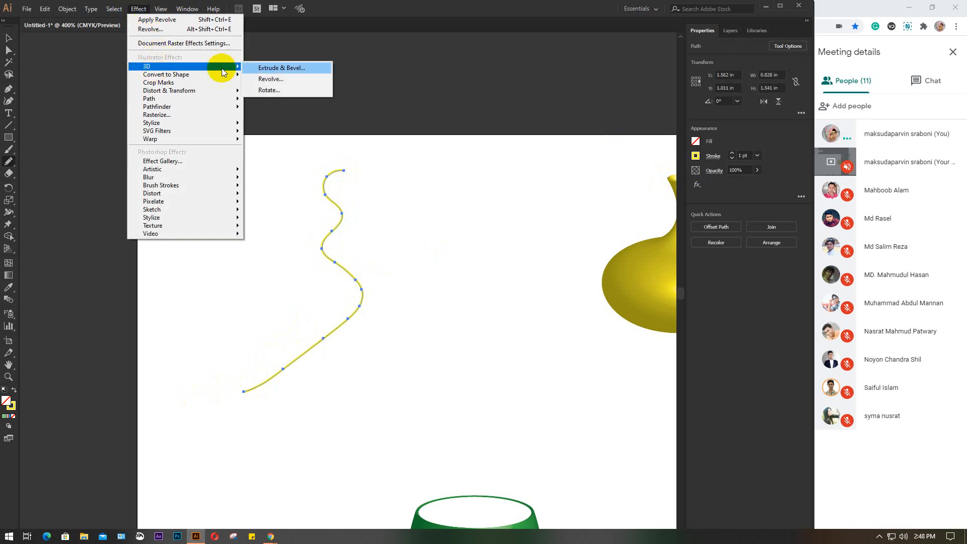
left_click(279, 81)
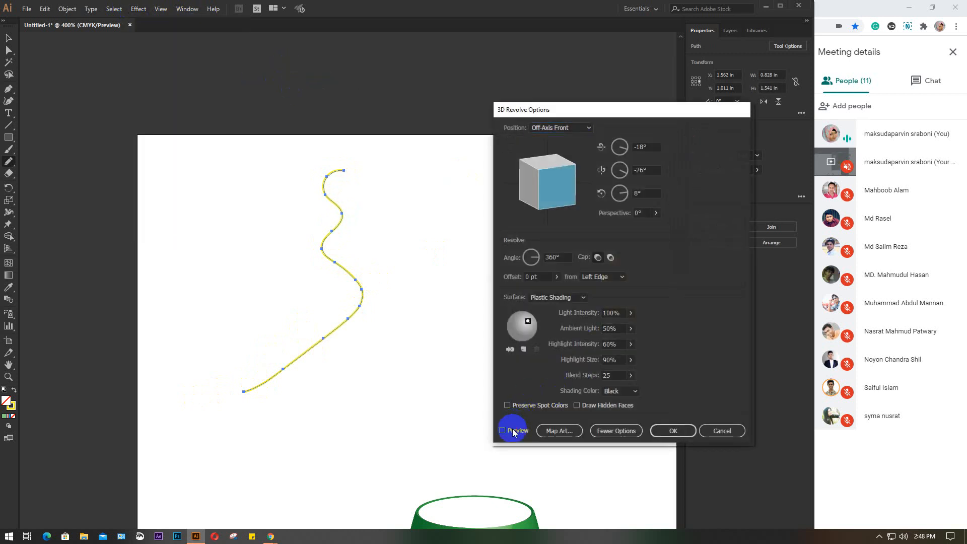
left_click(502, 431)
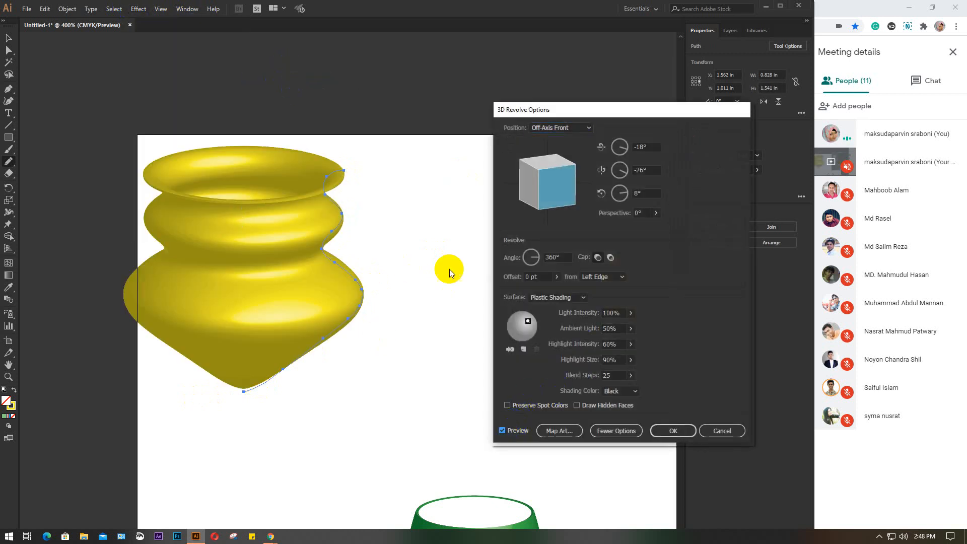
left_click(681, 431)
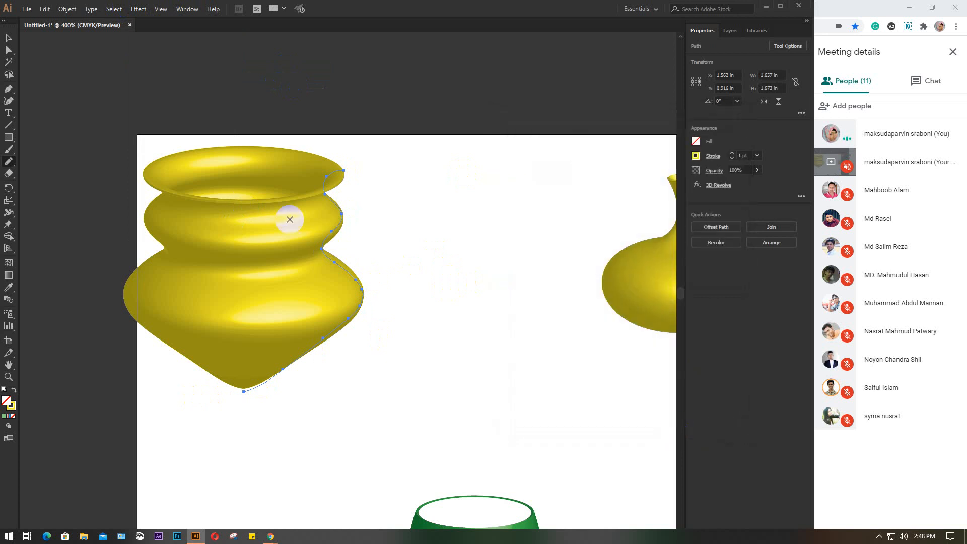
key("v")
left_click(448, 225)
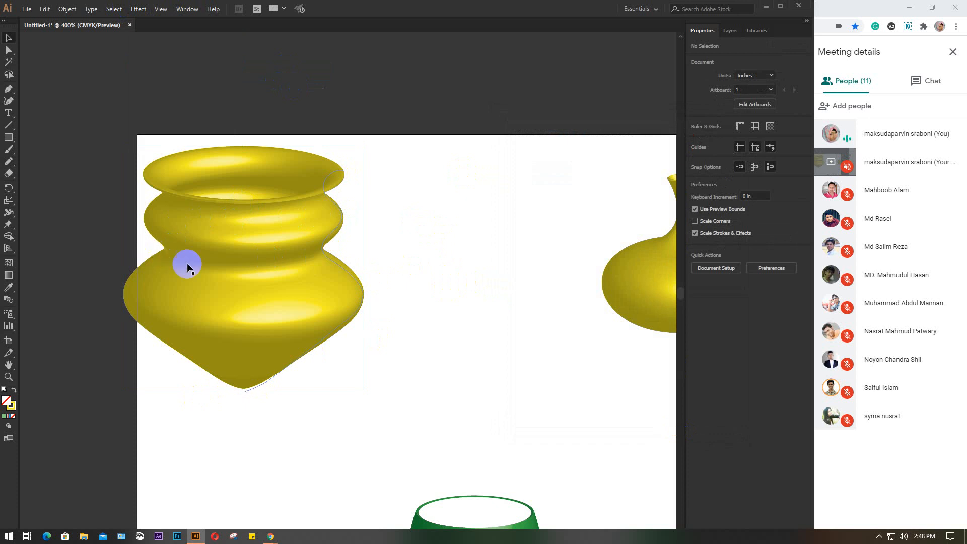
Step: Try grey and brown strokes on the wavy revolved pot and settle on the lightest swatch of the greys group
left_click(253, 252)
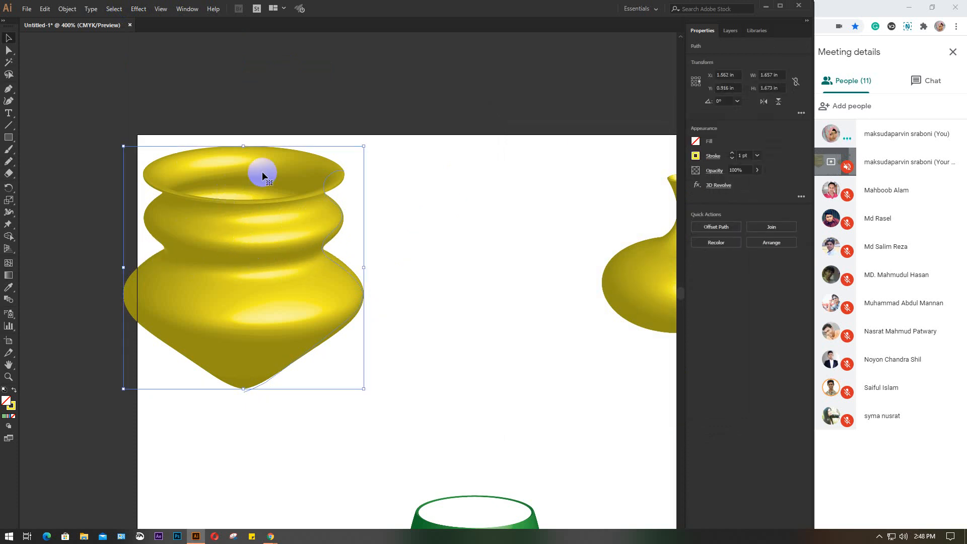
left_click(696, 155)
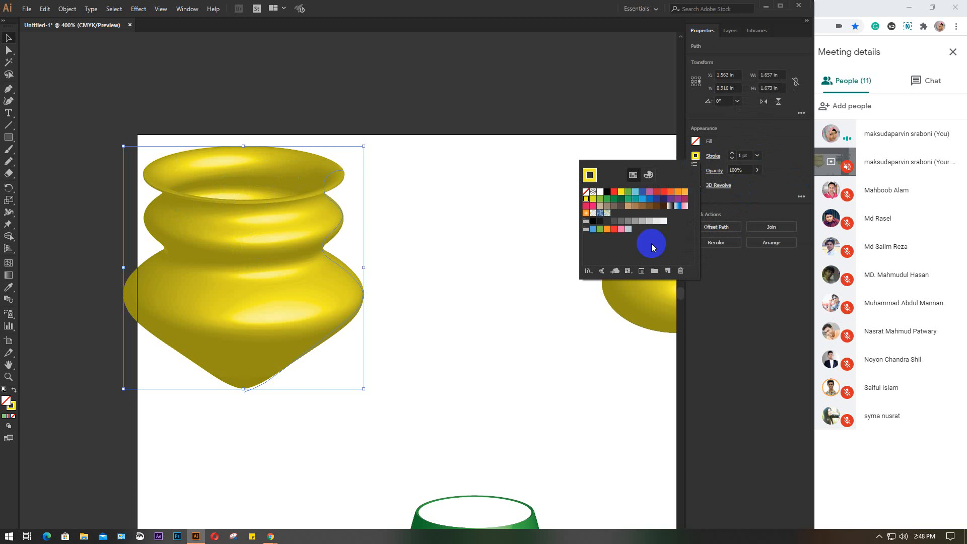
left_click(635, 221)
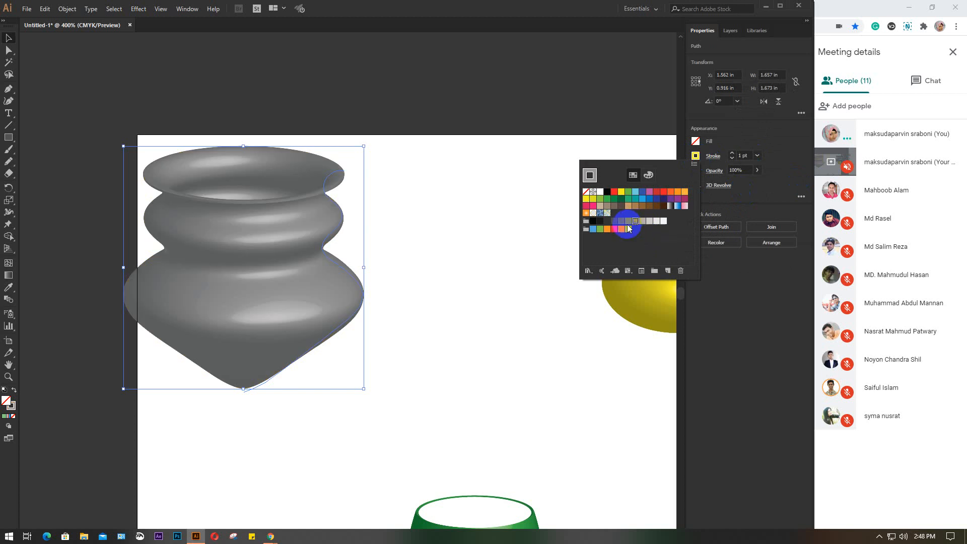
left_click(628, 210)
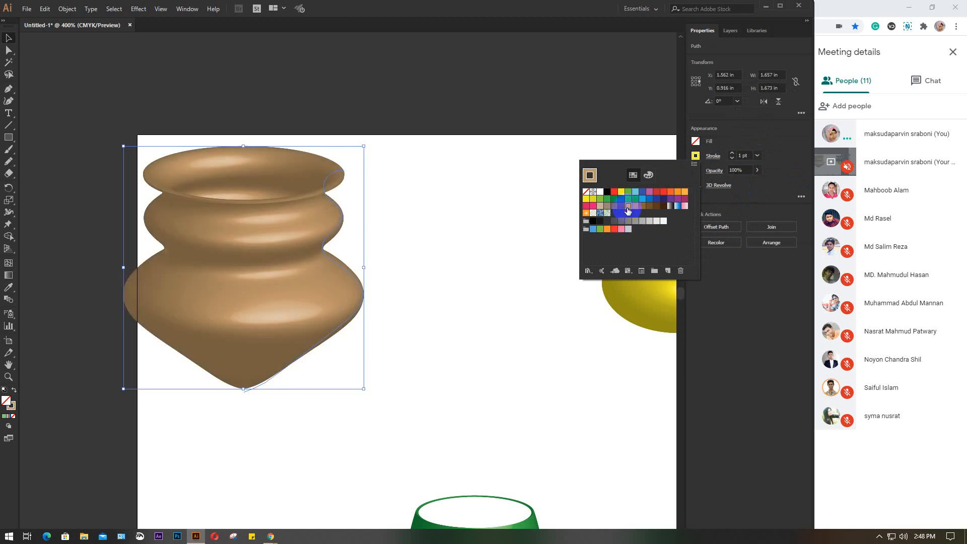
left_click(656, 222)
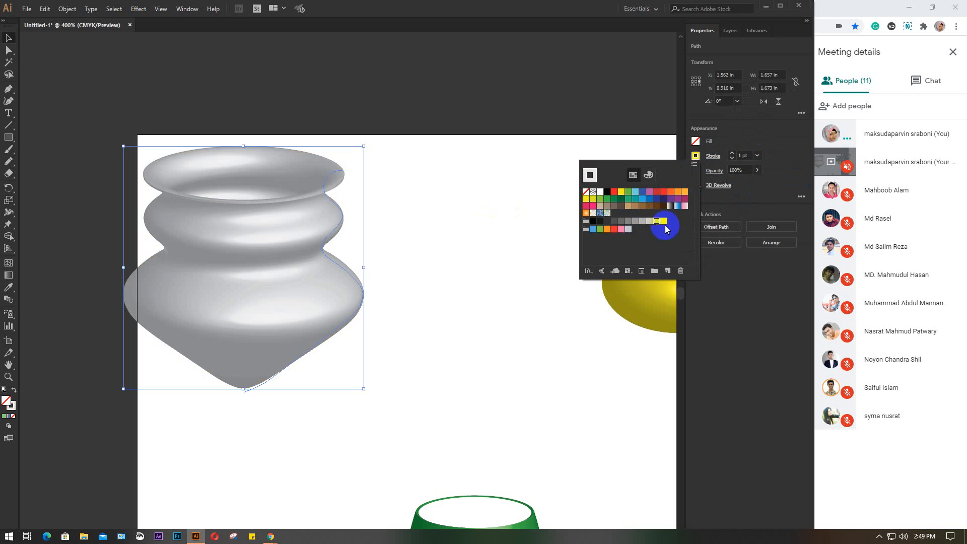
left_click(663, 222)
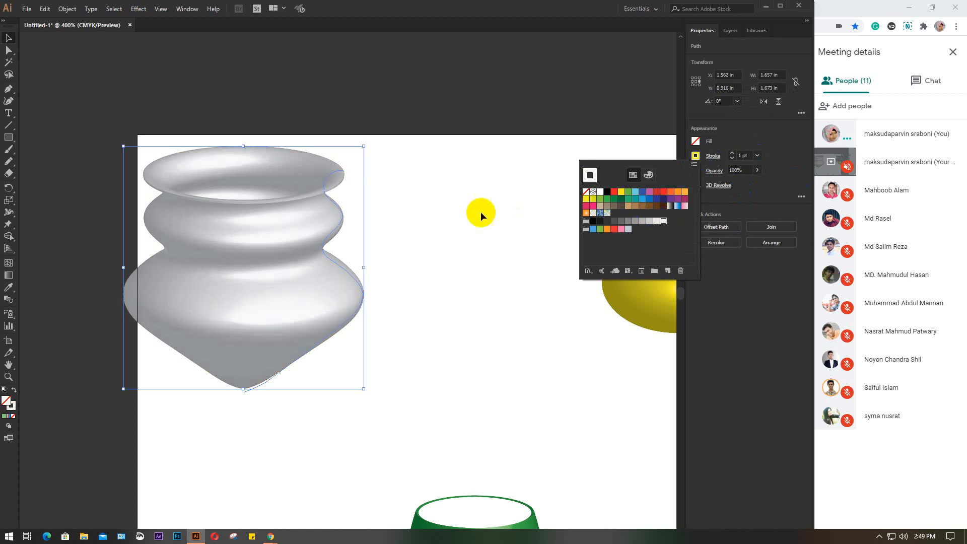
Step: Expand the appearance of the light wavy pot and select the resulting group
left_click(67, 8)
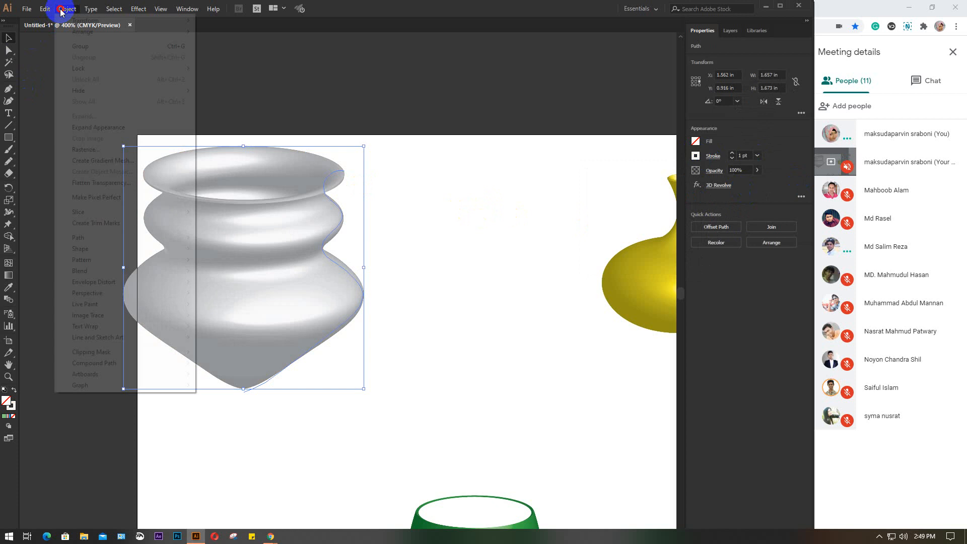
left_click(95, 129)
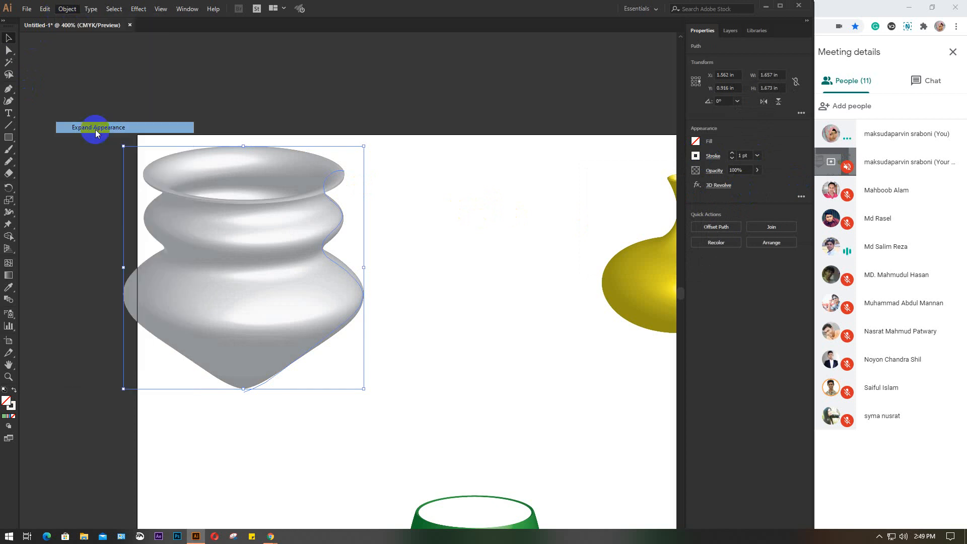
left_click(445, 210)
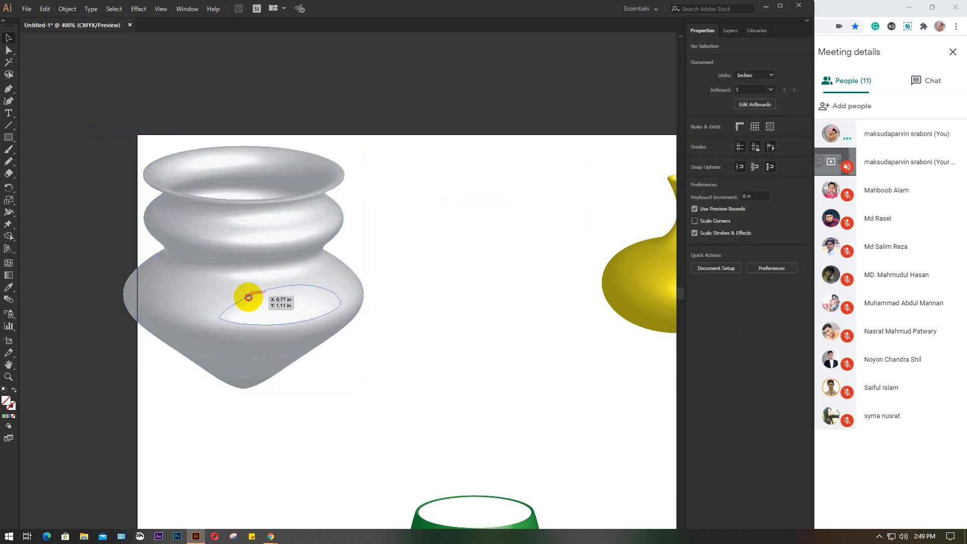
left_click(248, 298)
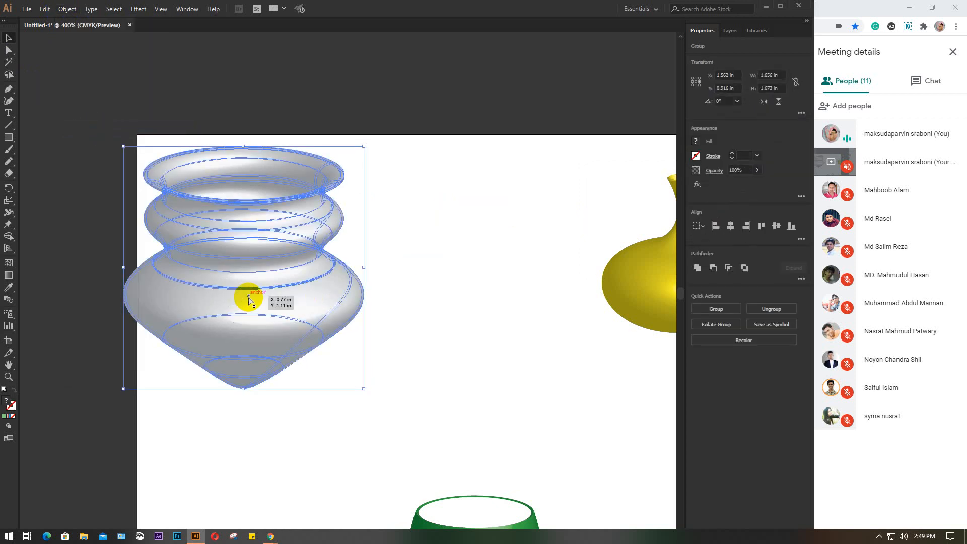
Step: Ungroup the expanded light pot and delete its pointed lower body and the leftover slivers beneath the remaining rings
key("a")
left_click(447, 271)
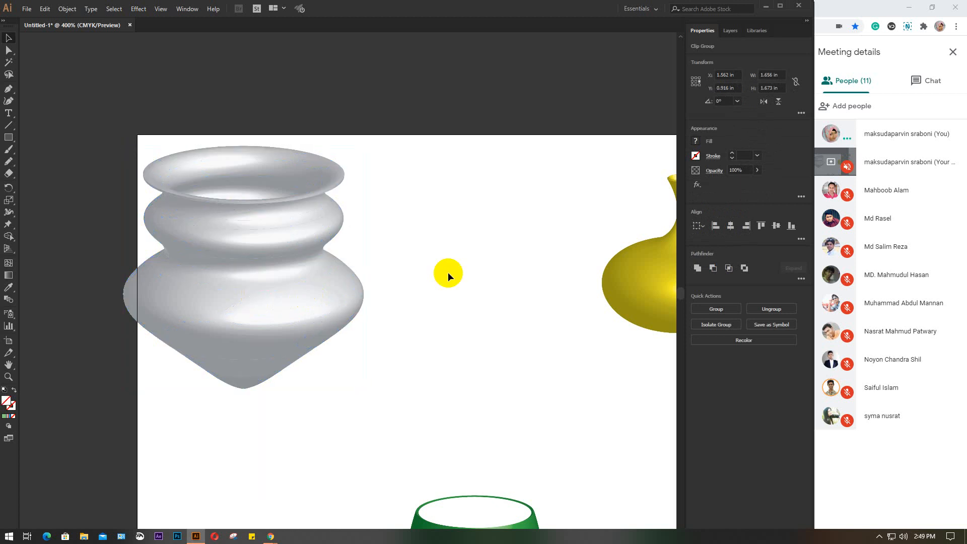
left_click_drag(79, 279, 411, 406)
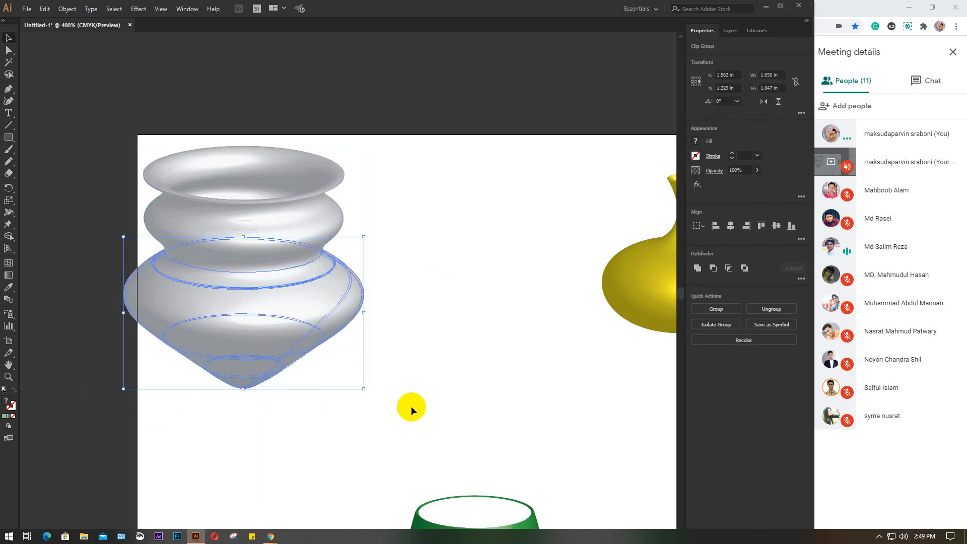
key("Delete")
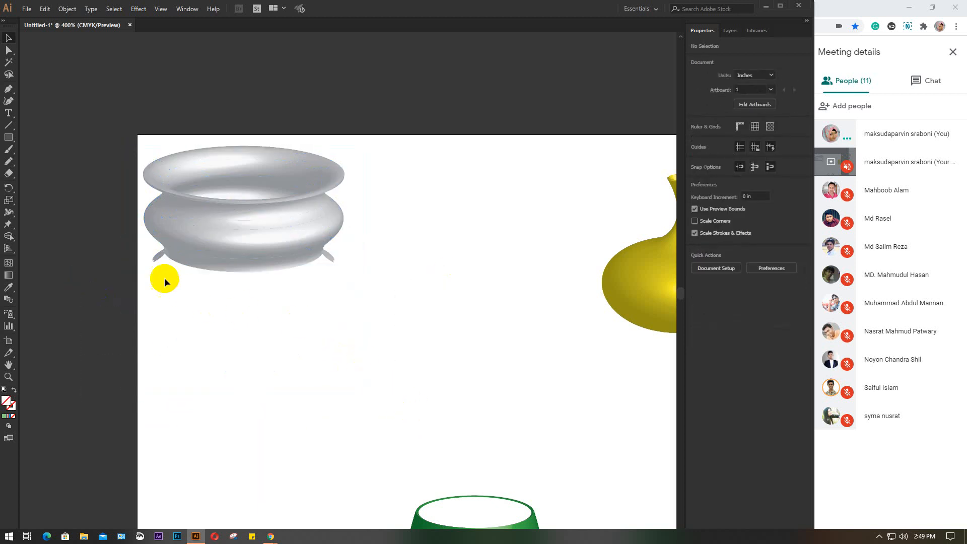
left_click(155, 259)
key("Delete")
left_click(158, 261)
key("Delete")
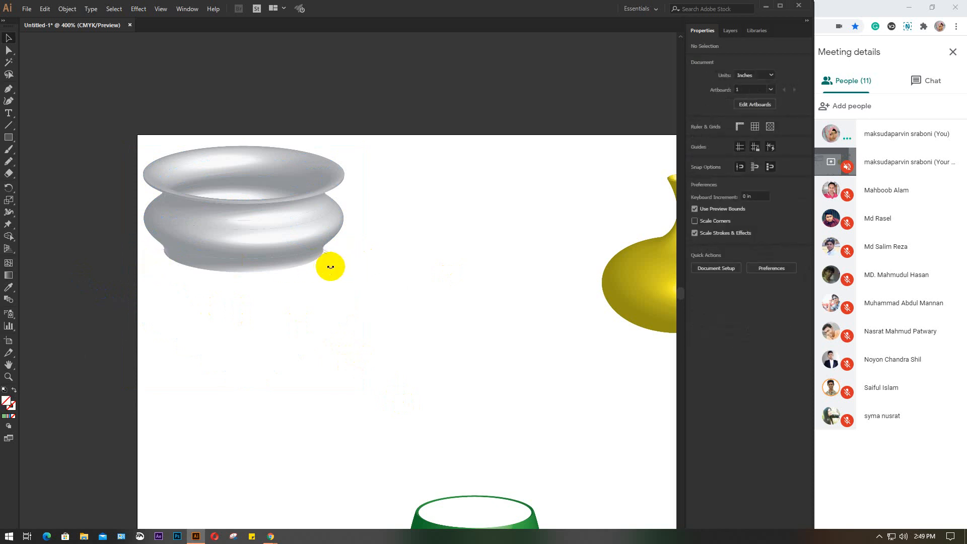
Step: Delete the narrow base band under the pot's middle bulge and the fragment at its right underside
left_click_drag(150, 254, 237, 277)
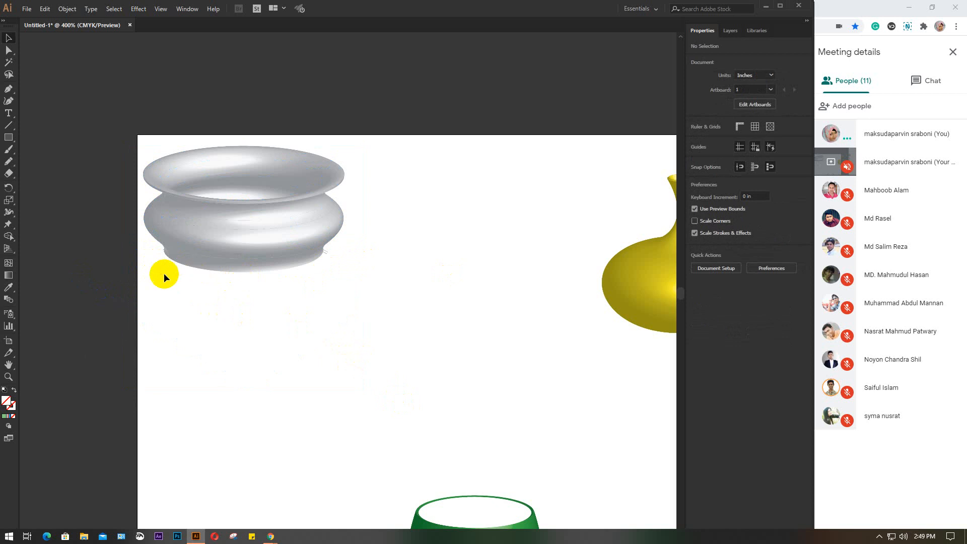
left_click_drag(178, 269, 325, 292)
key("Delete")
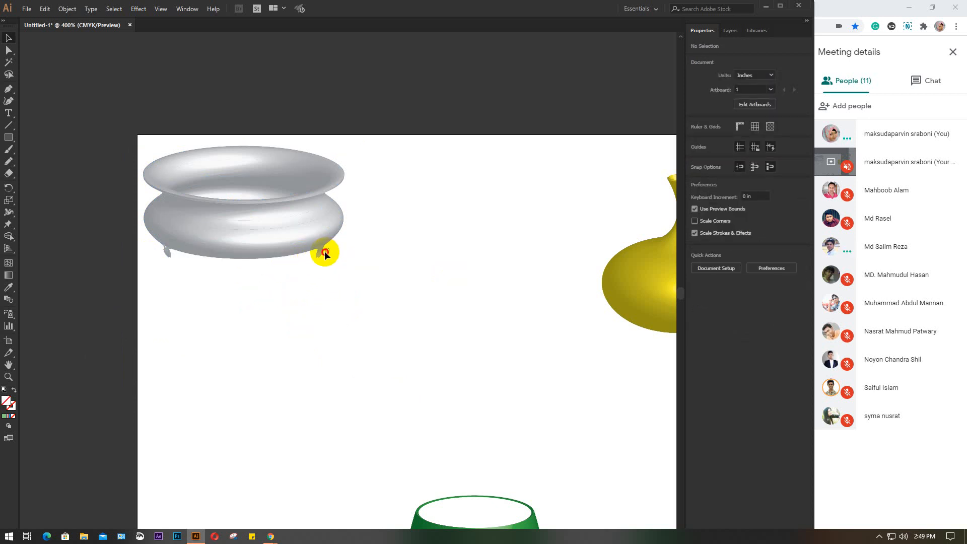
left_click_drag(329, 248, 324, 253)
key("Delete")
key("Delete")
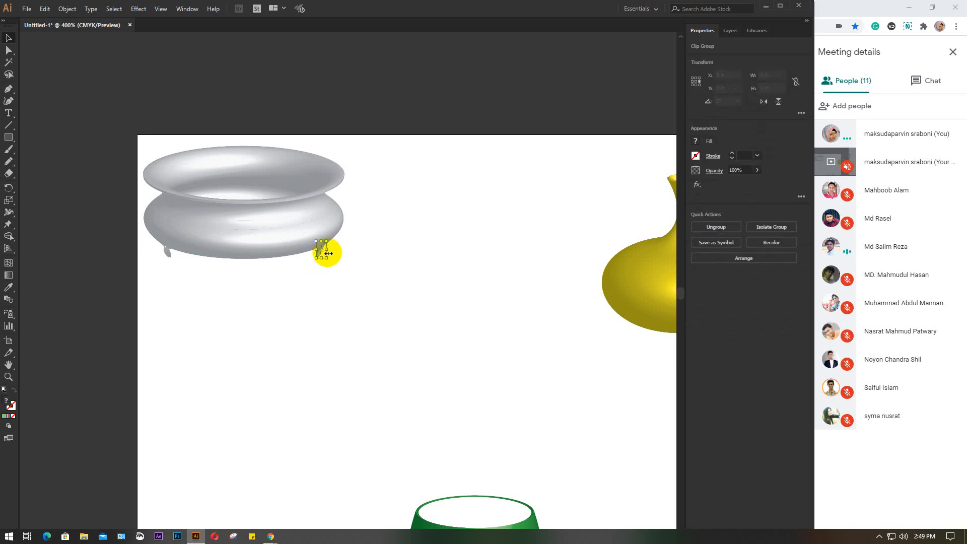
key("Delete")
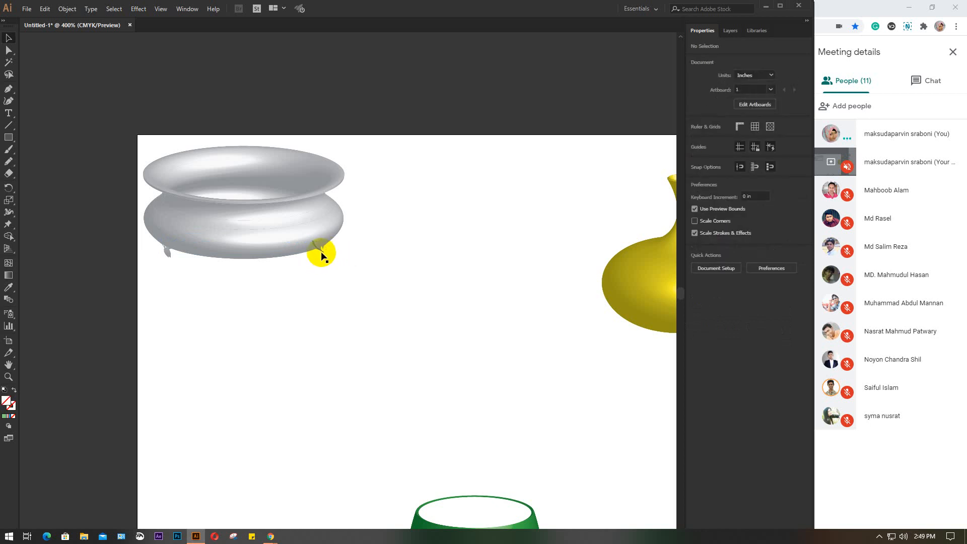
Step: Delete the small stray clip-group slivers sticking out at the right underside of the pot
scroll(320, 251, "up", 4)
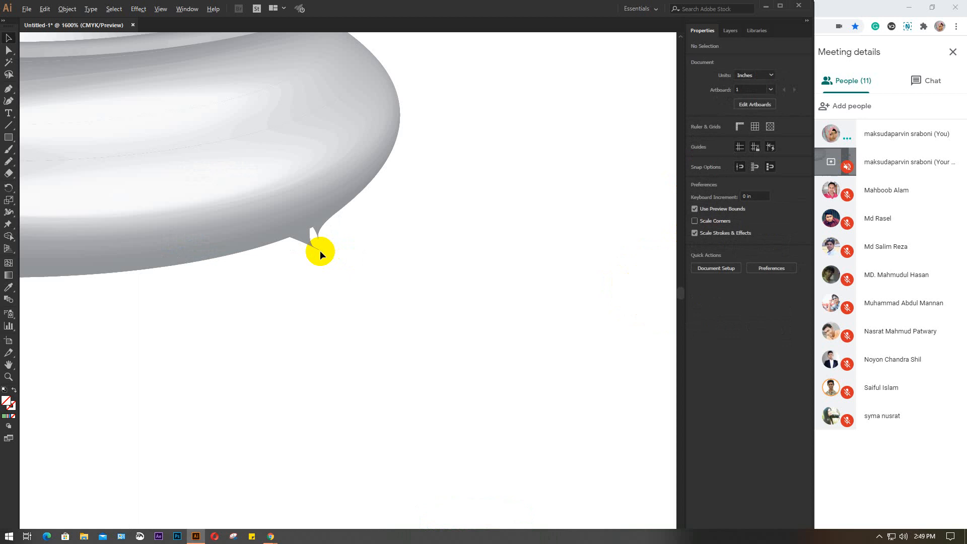
left_click(305, 242)
key("Delete")
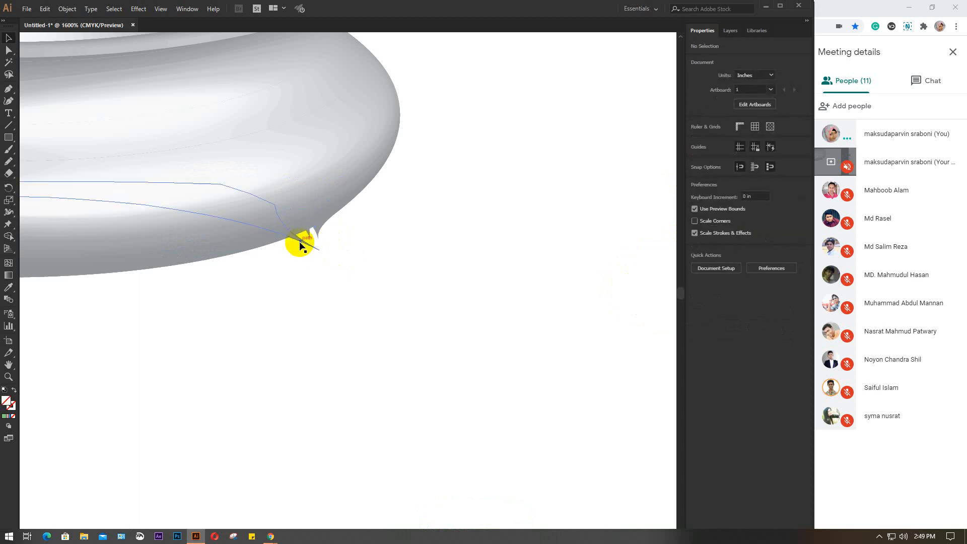
left_click(303, 244)
key("Delete")
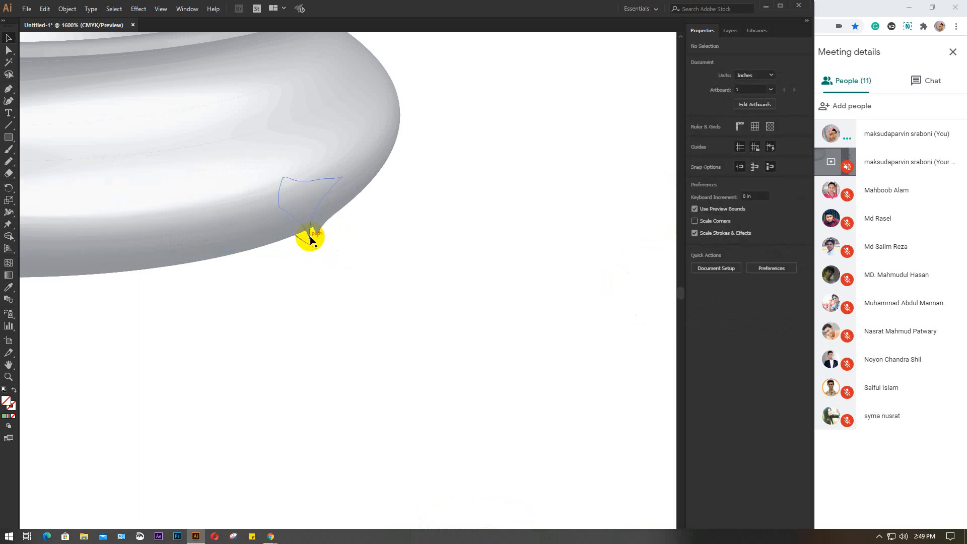
left_click(316, 239)
key("Delete")
left_click(318, 238)
key("Delete")
left_click(319, 241)
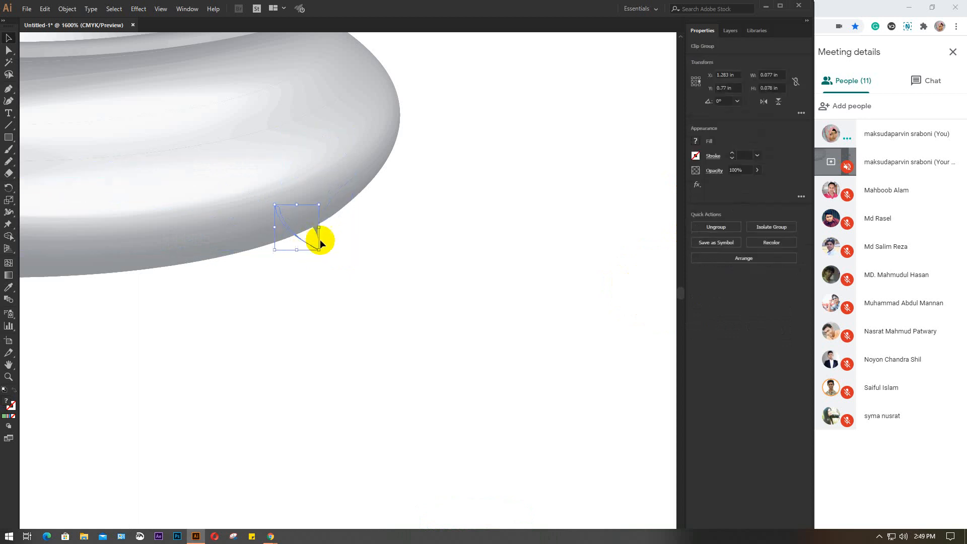
key("Delete")
left_click(316, 247)
key("Delete")
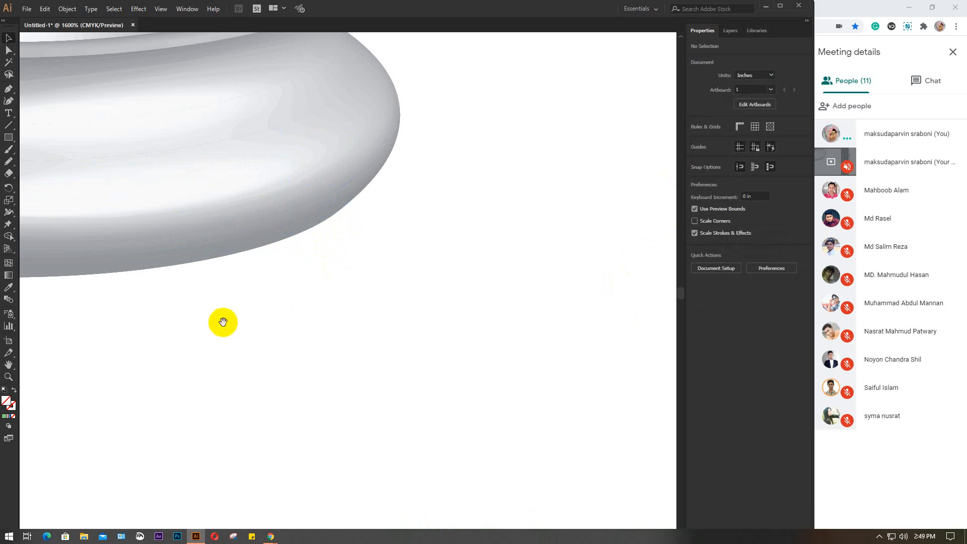
Step: Delete the leaf-shaped leftover pieces at the left underside of the pot until the outline is smooth
left_click_drag(223, 322, 458, 304)
left_click_drag(212, 304, 443, 340)
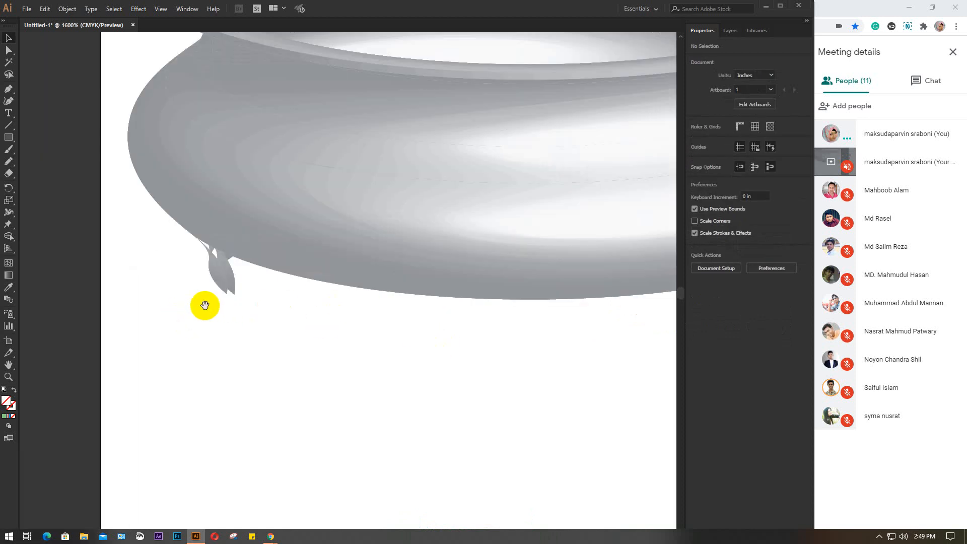
left_click_drag(246, 306, 199, 274)
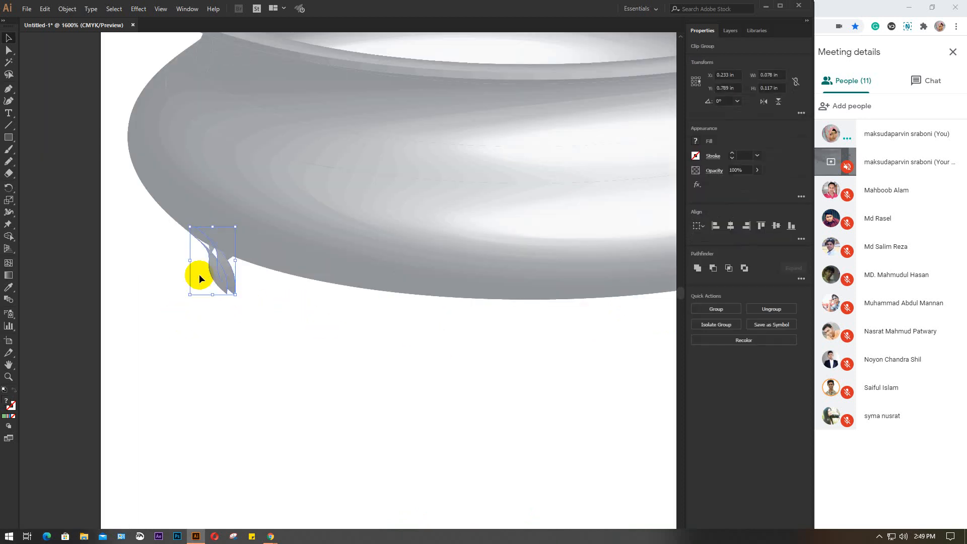
key("Delete")
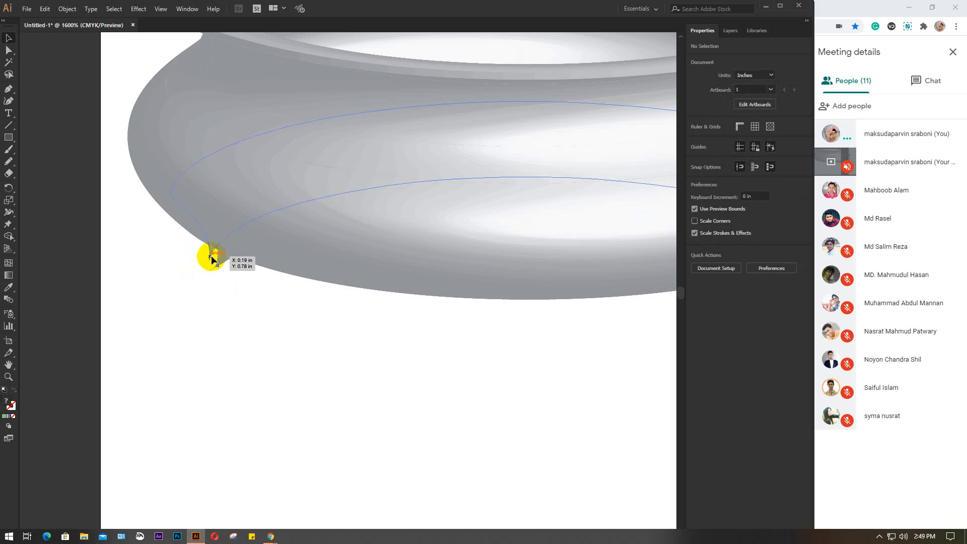
left_click(219, 261)
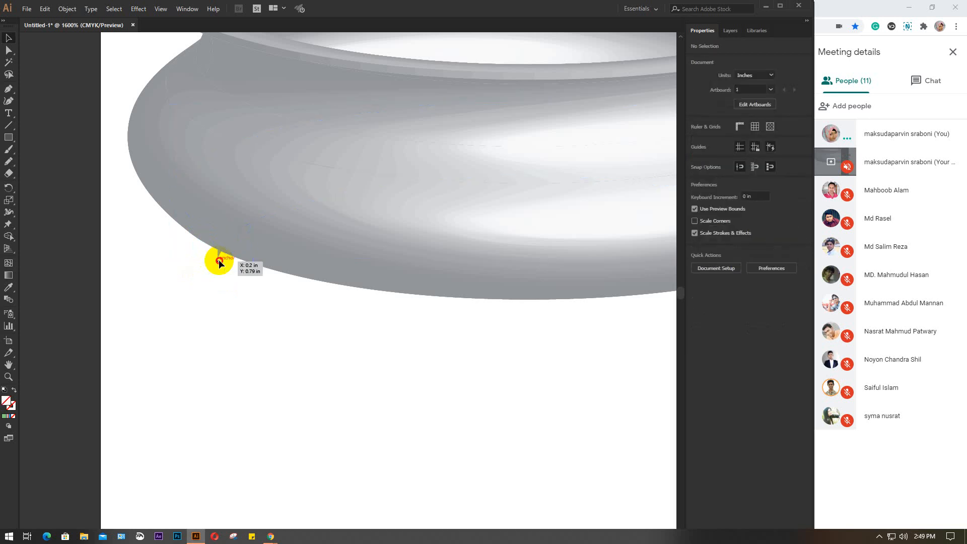
key("Delete")
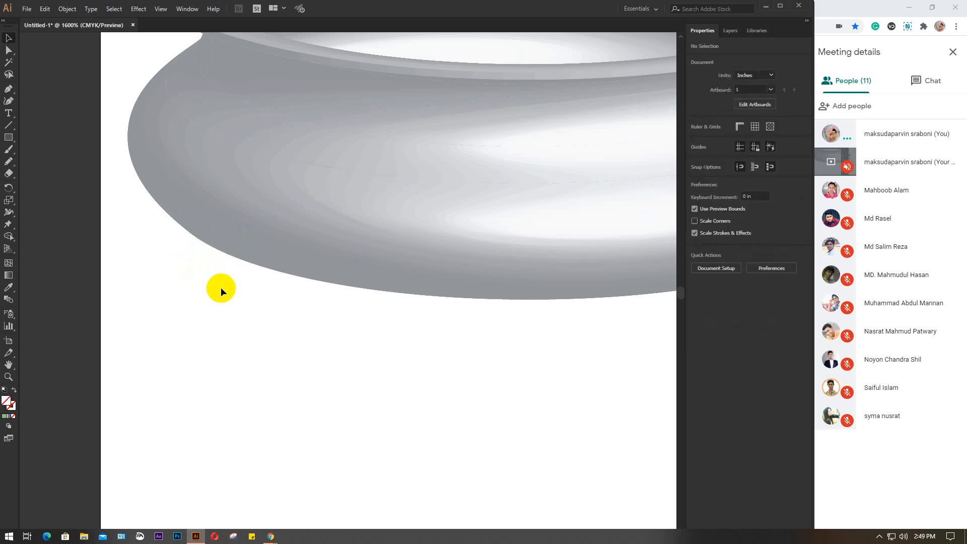
Step: Select all remaining pieces of the two-ring pot and group them
scroll(220, 287, "down", 2)
scroll(311, 332, "down", 1)
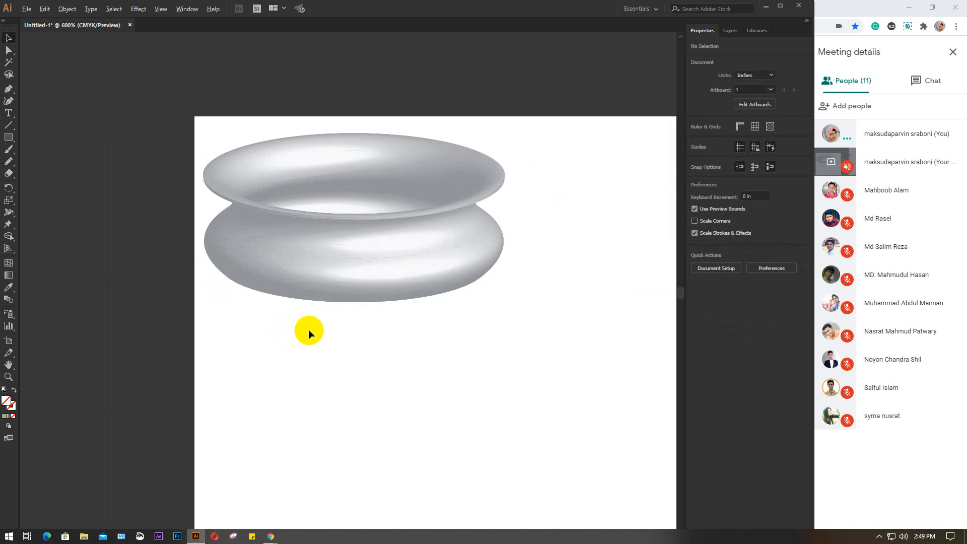
left_click(187, 113)
left_click_drag(187, 113, 571, 370)
key("ctrl+g")
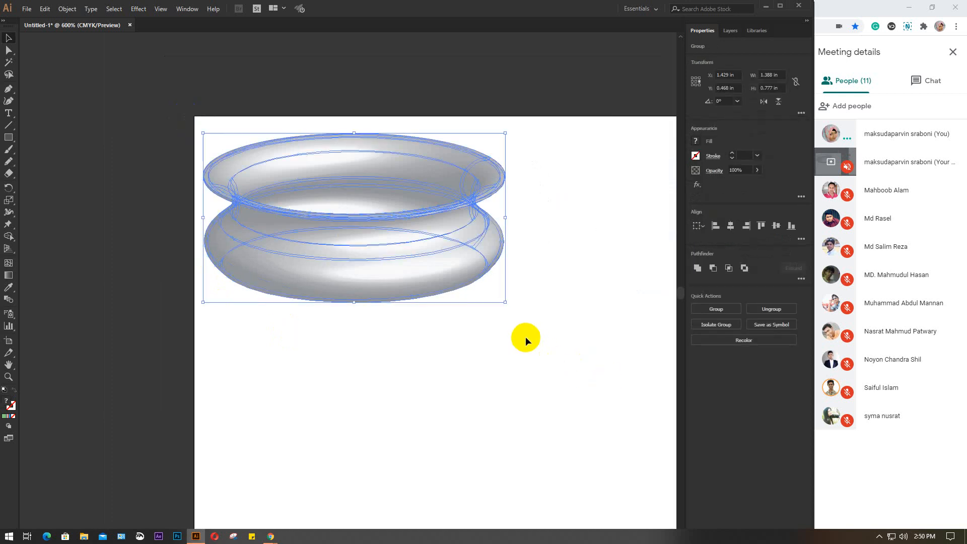
Step: Select the silver pot, yellow vase and green vessels and move them together down and right to about X 7.93, Y 5.76 in
scroll(525, 337, "down", 2)
left_click_drag(564, 379, 254, 286)
left_click_drag(121, 120, 522, 393)
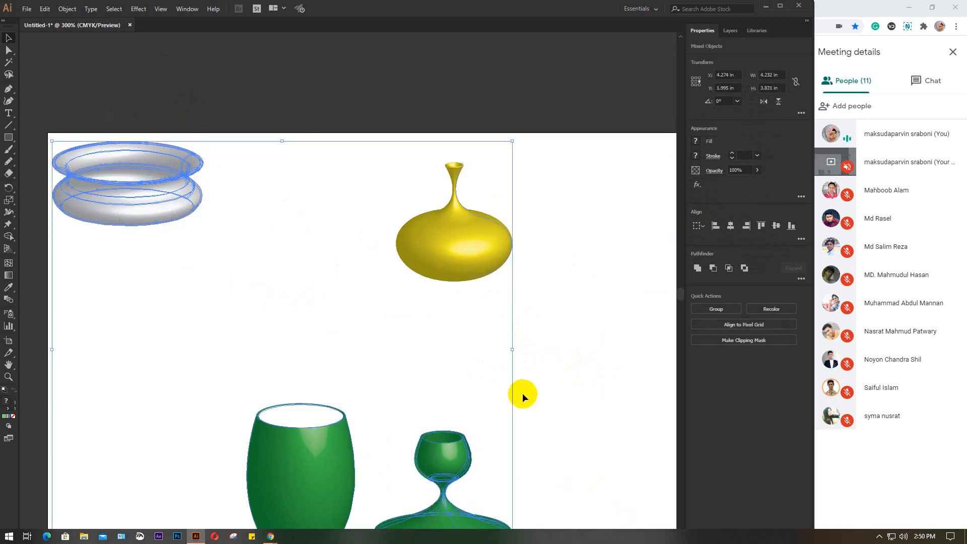
scroll(524, 391, "down", 2)
left_click_drag(286, 351, 546, 516)
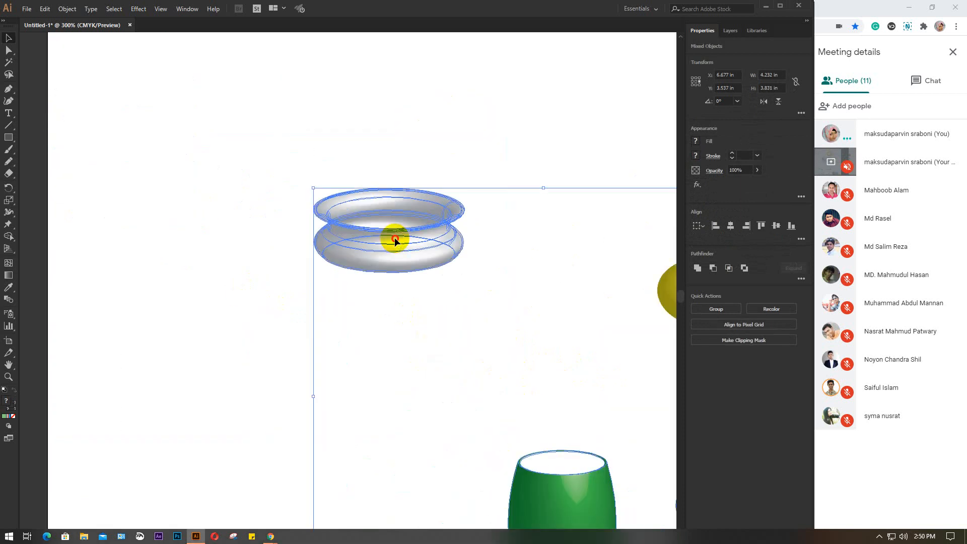
left_click_drag(395, 237, 530, 480)
scroll(451, 319, "up", 2)
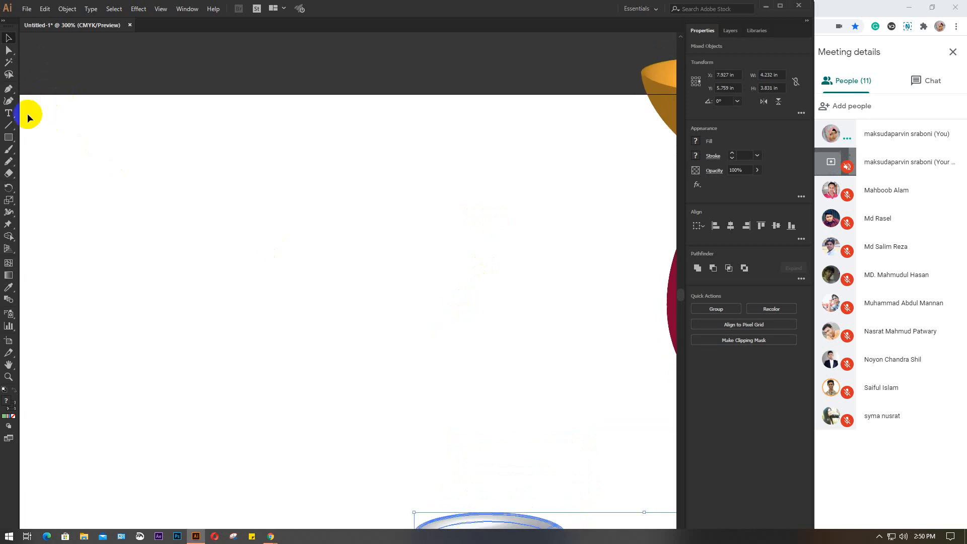
Step: Draw a short curved open path about 0.41 by 0.48 in with the Pencil tool in the cleared area and give it a brown stroke
left_click(9, 163)
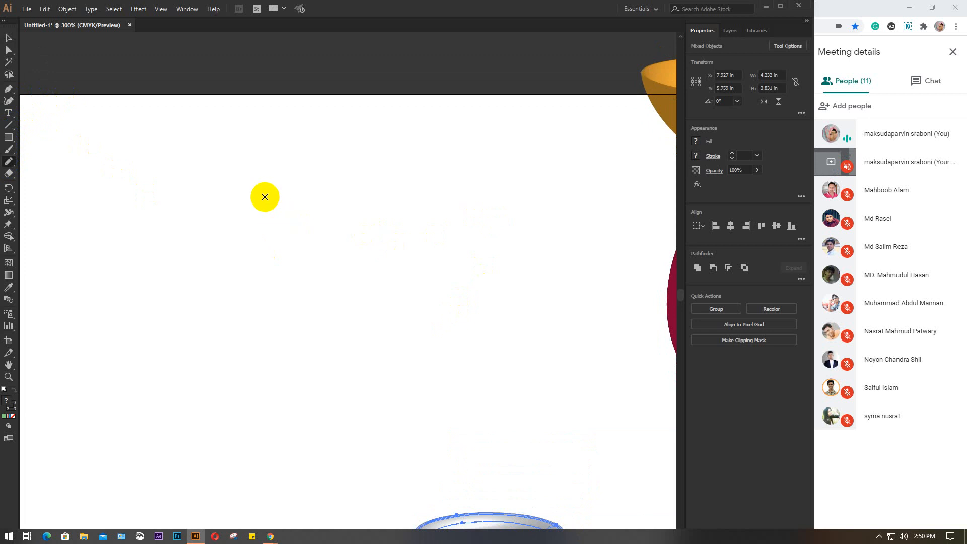
mouse_move(265, 197)
left_mouse_down()
mouse_move(274, 224)
mouse_move(308, 248)
left_mouse_up()
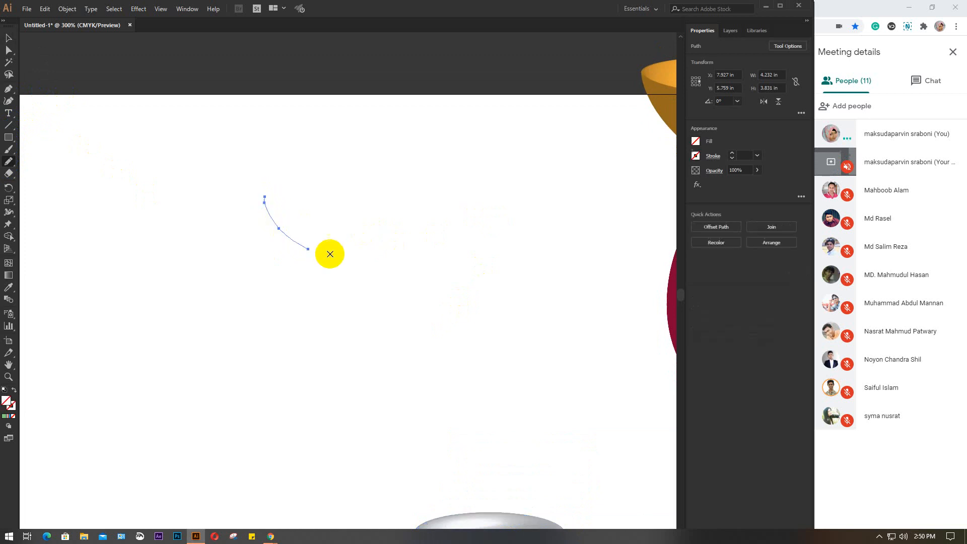
left_click(695, 155)
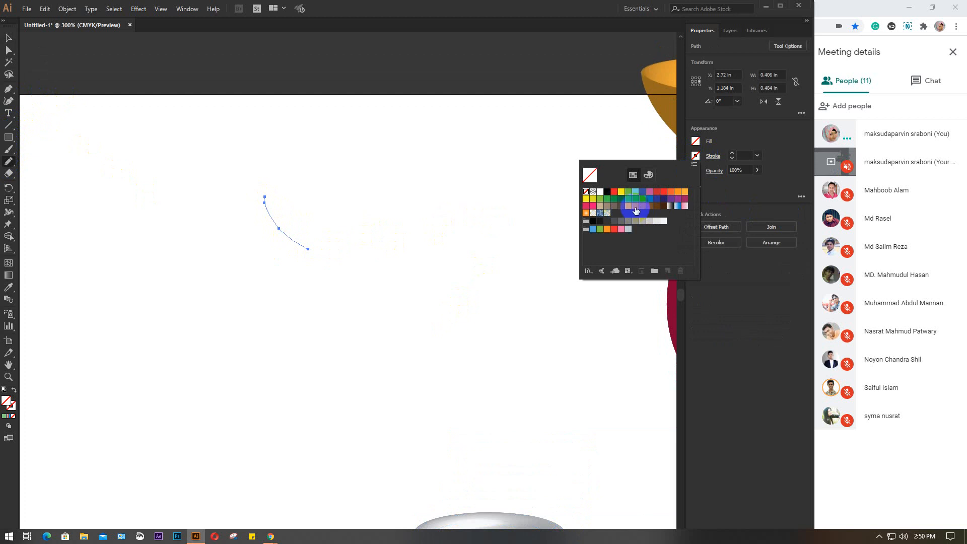
left_click(640, 208)
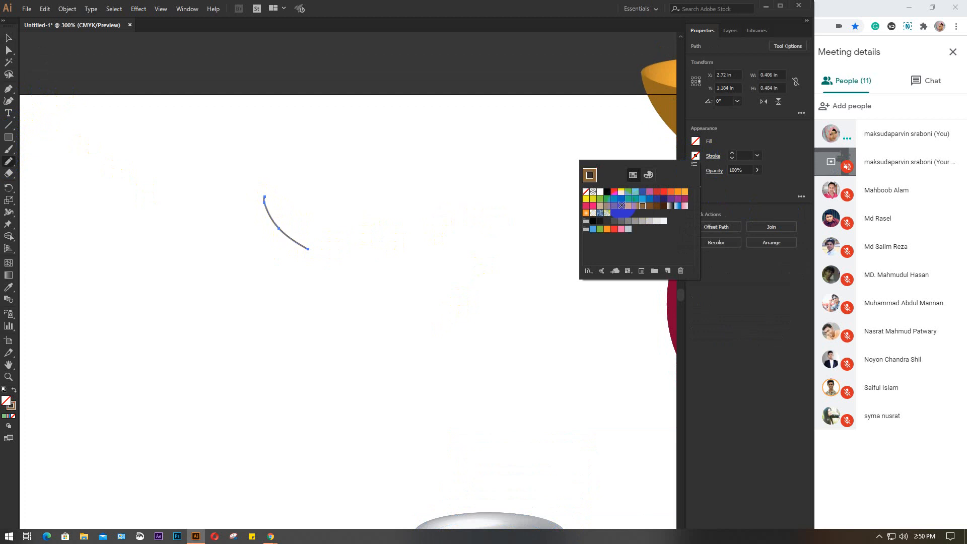
Step: Try a 3D Revolve with preview on the existing curved path and delete the path
left_click(138, 8)
mouse_move(156, 66)
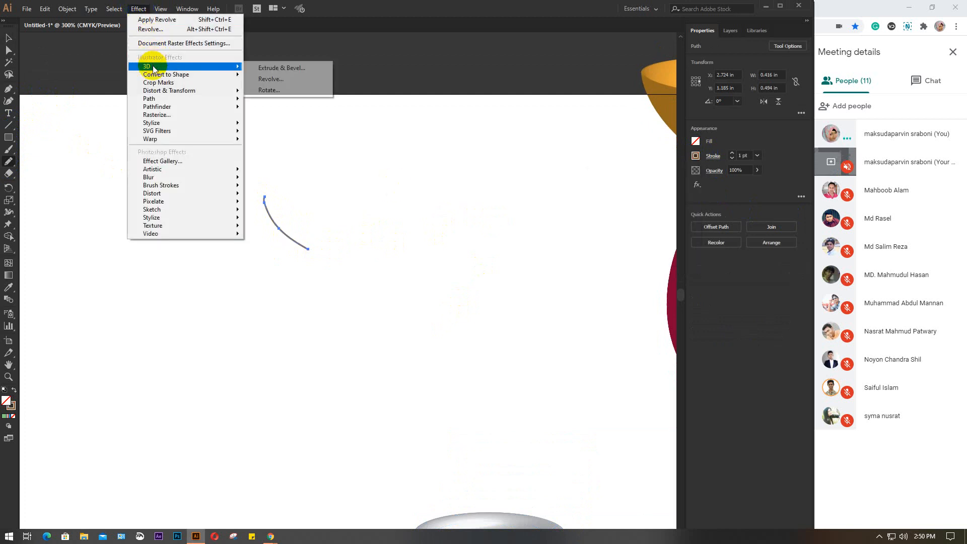
left_click(283, 79)
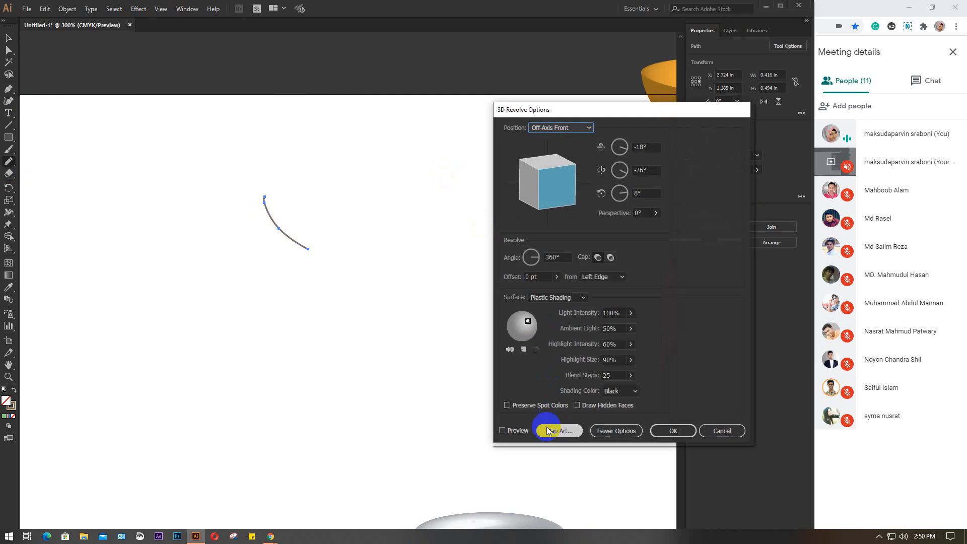
left_click(524, 431)
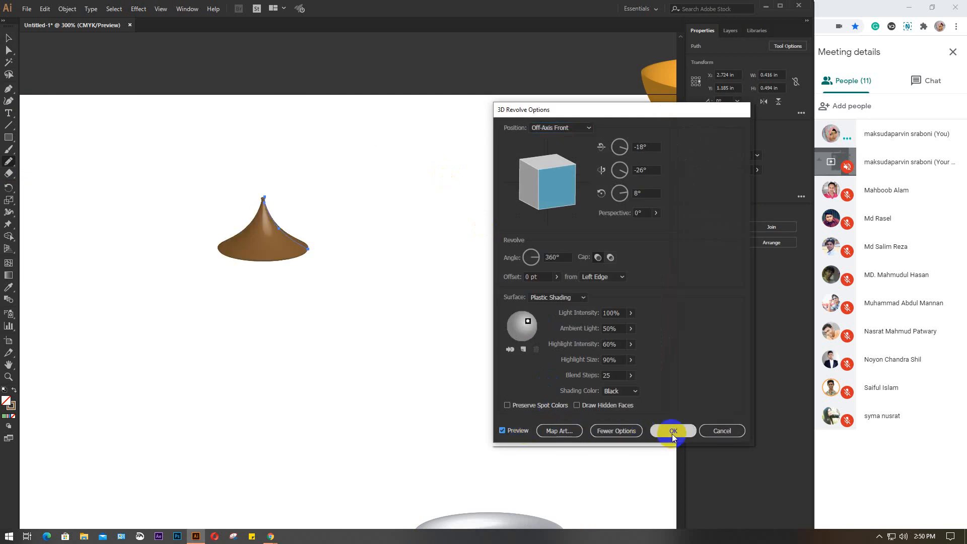
left_click(716, 430)
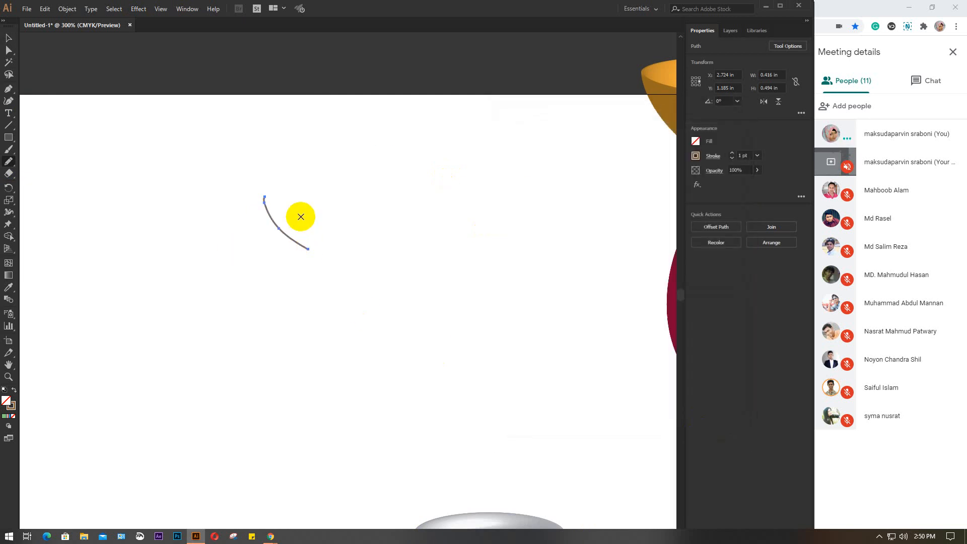
key("Delete")
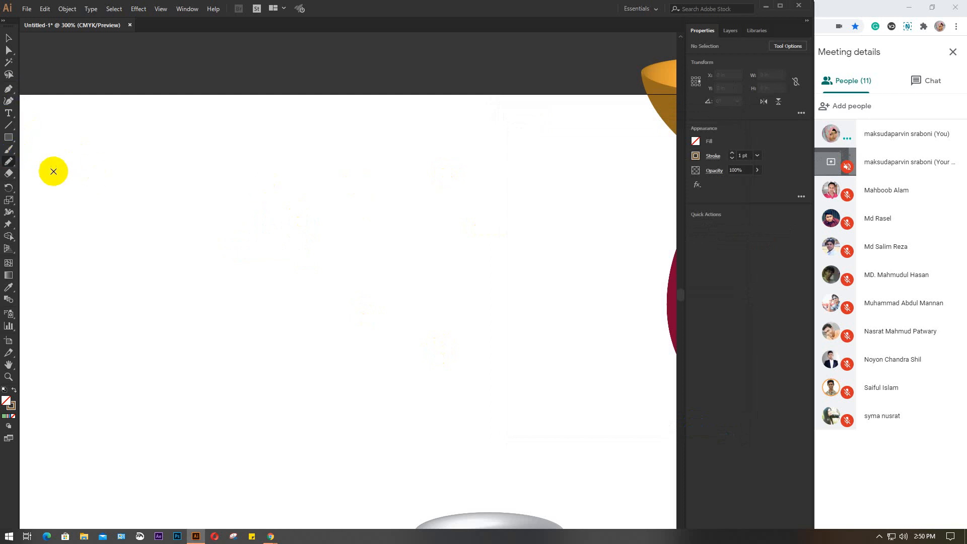
Step: Sketch a cup profile about 0.41 in wide and 0.72 in high with the Pencil tool and try a 3D Revolve on it
mouse_move(369, 179)
left_mouse_down()
mouse_move(356, 236)
mouse_move(325, 255)
left_mouse_up()
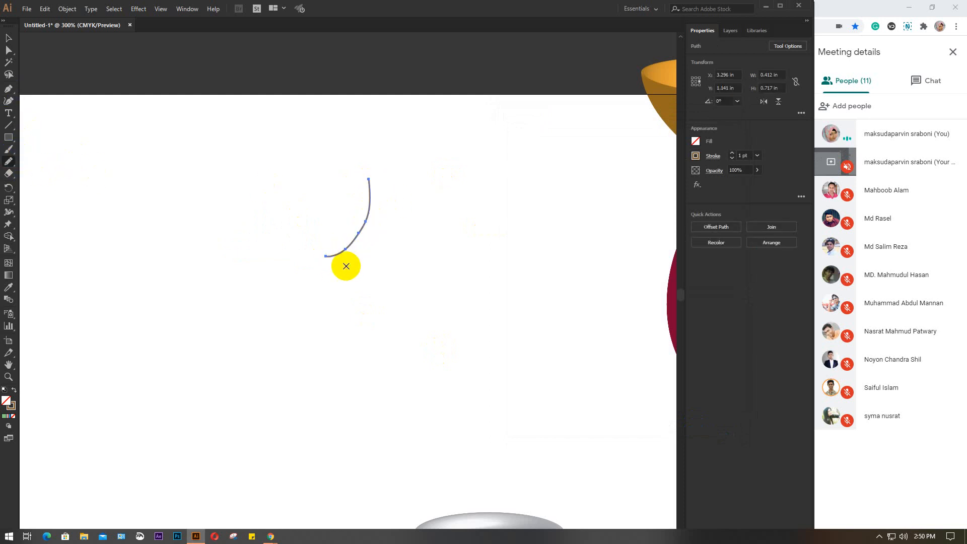
left_click(139, 9)
mouse_move(151, 66)
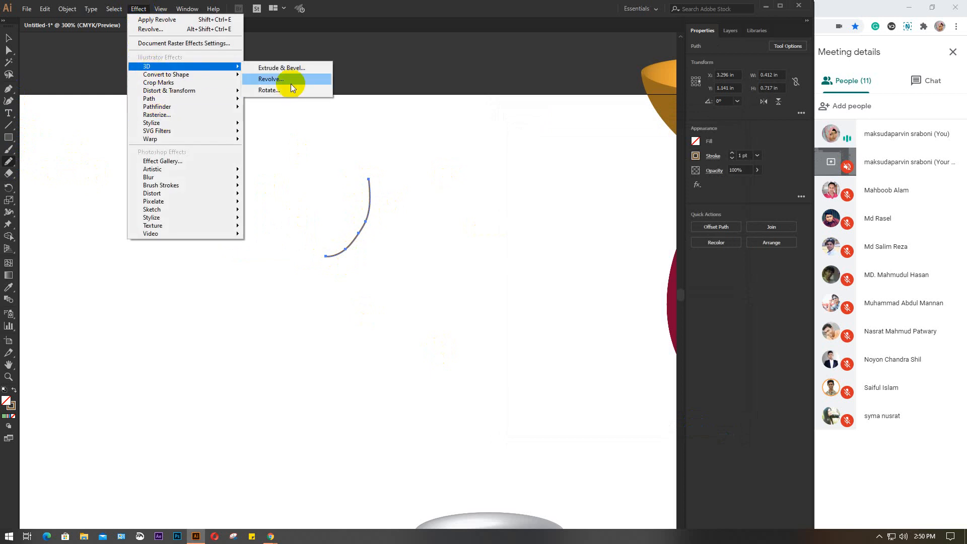
left_click(289, 83)
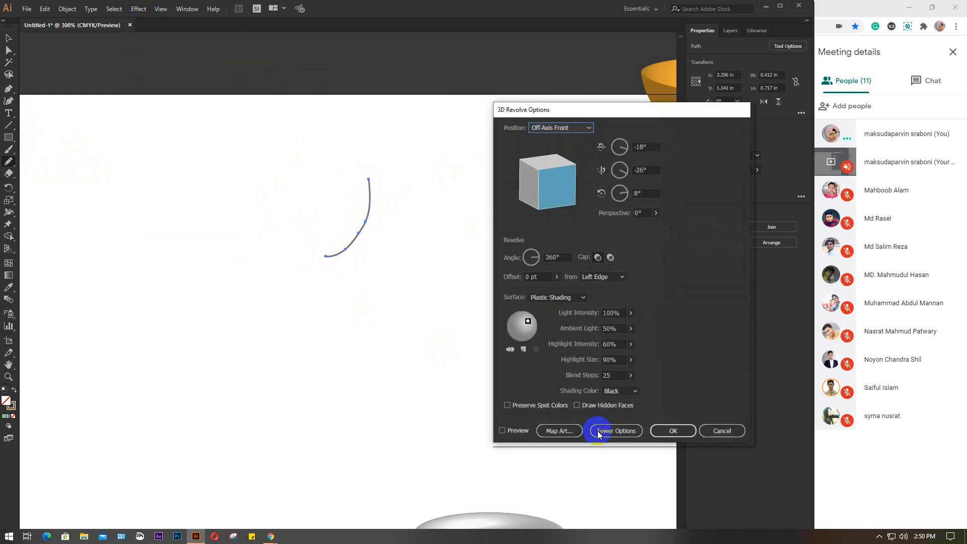
left_click(513, 430)
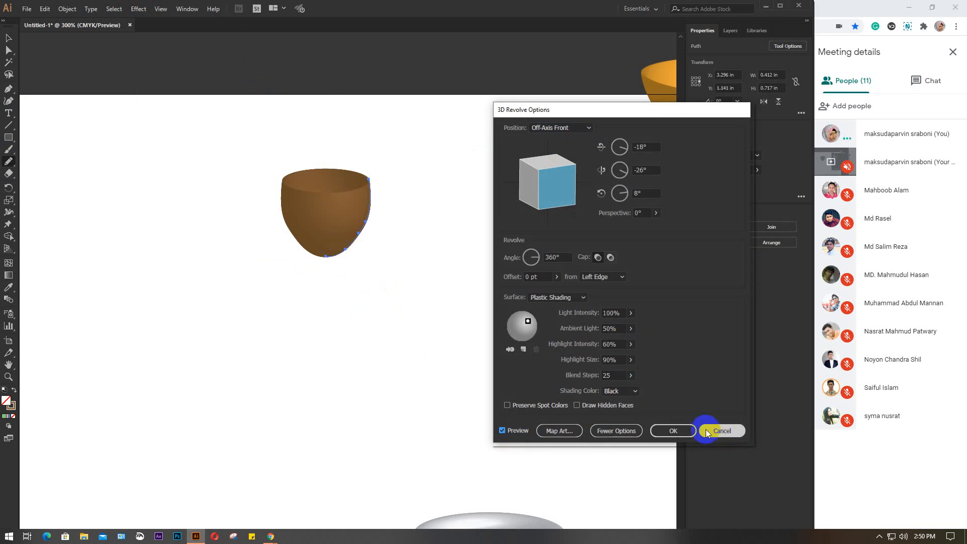
left_click(678, 431)
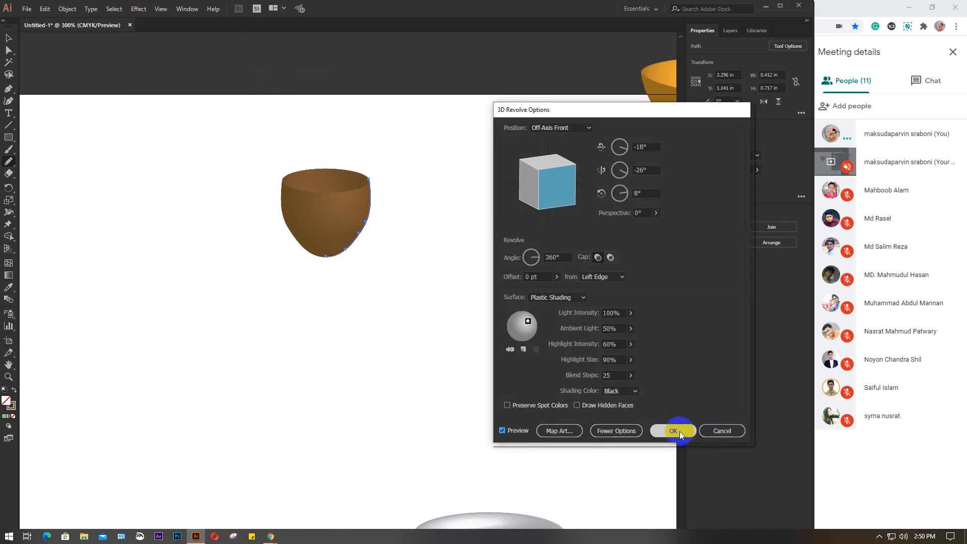
left_click(727, 430)
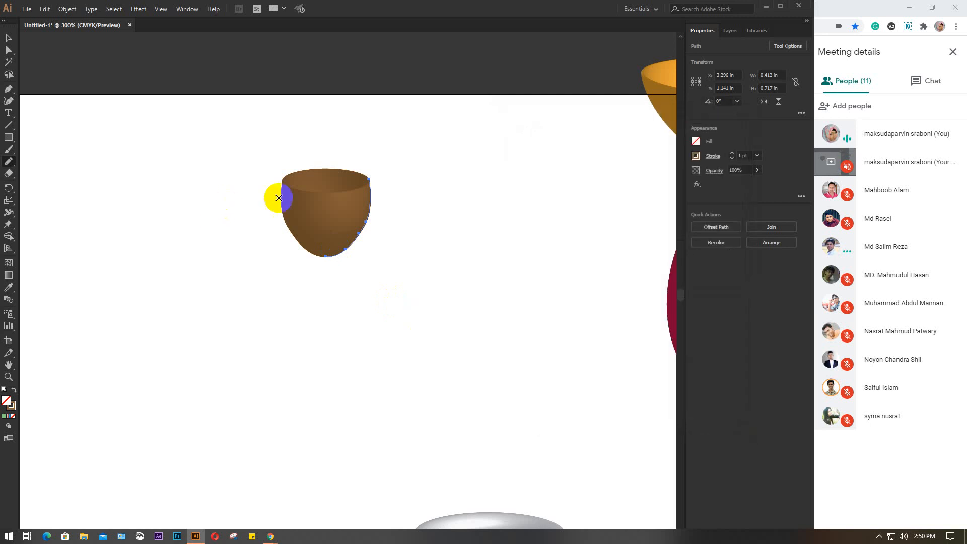
key("Delete")
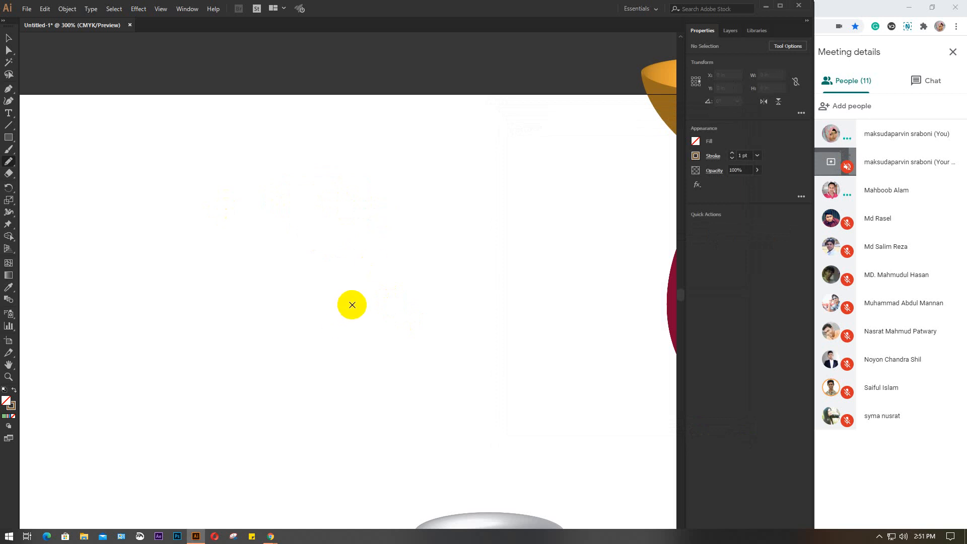
Step: Sketch a new curved cup profile about 0.35 in wide and 0.63 in high and preview a 3D Revolve on it
mouse_move(352, 305)
left_mouse_down()
mouse_move(386, 265)
mouse_move(389, 235)
left_mouse_up()
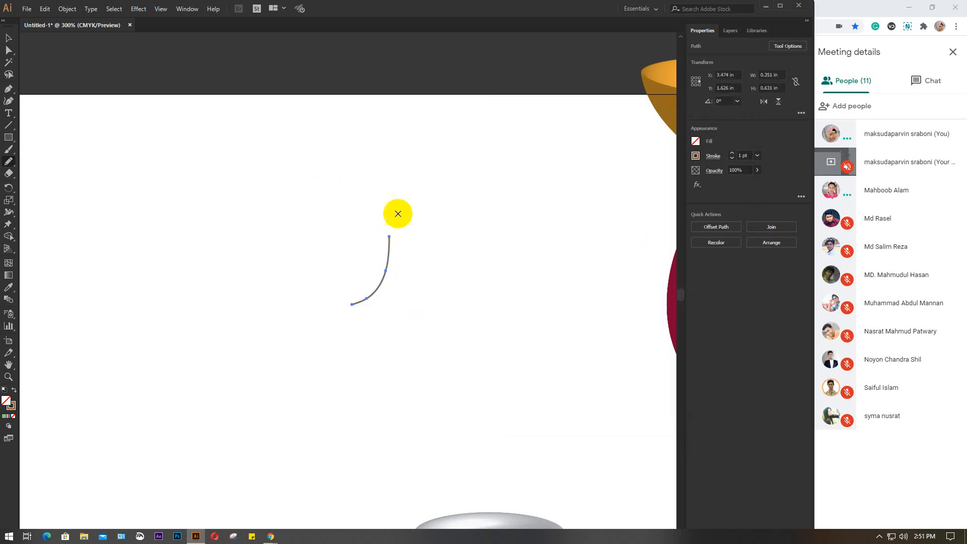
left_click(132, 9)
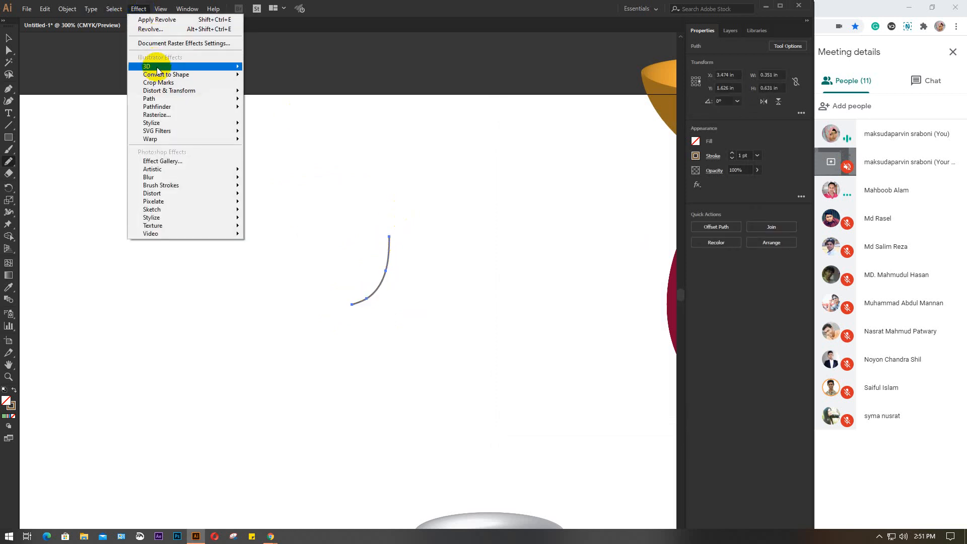
mouse_move(240, 67)
left_click(264, 79)
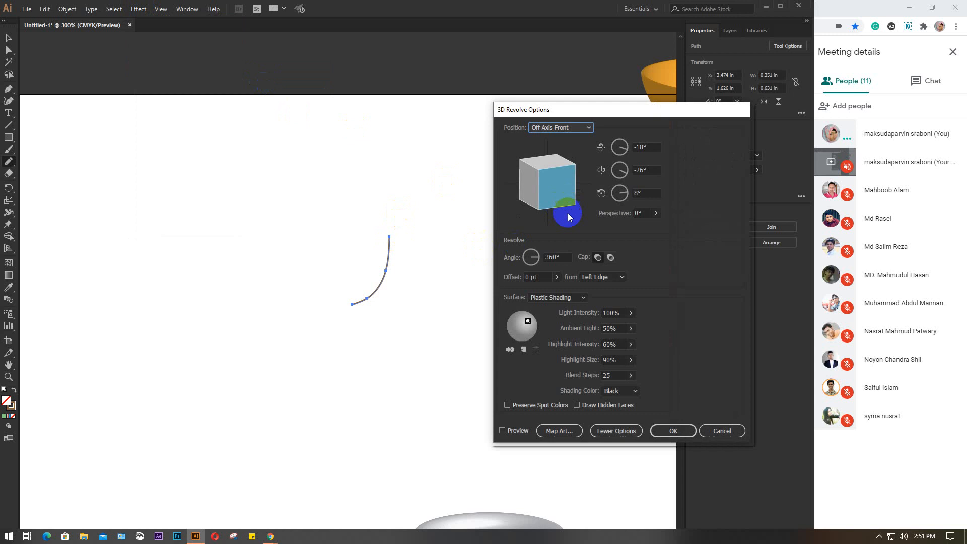
left_click(511, 430)
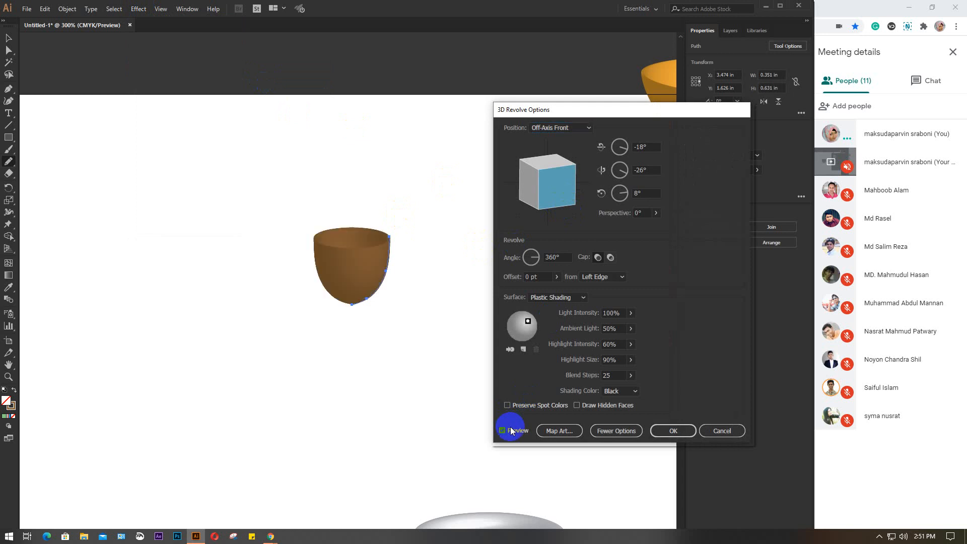
Step: Set the revolve's X-axis rotation to -5°
double_click(648, 146)
key("Up")
key("Up")
key("Up")
key("Up")
key("Up")
key("Up")
key("Up")
key("Up")
key("Up")
key("Up")
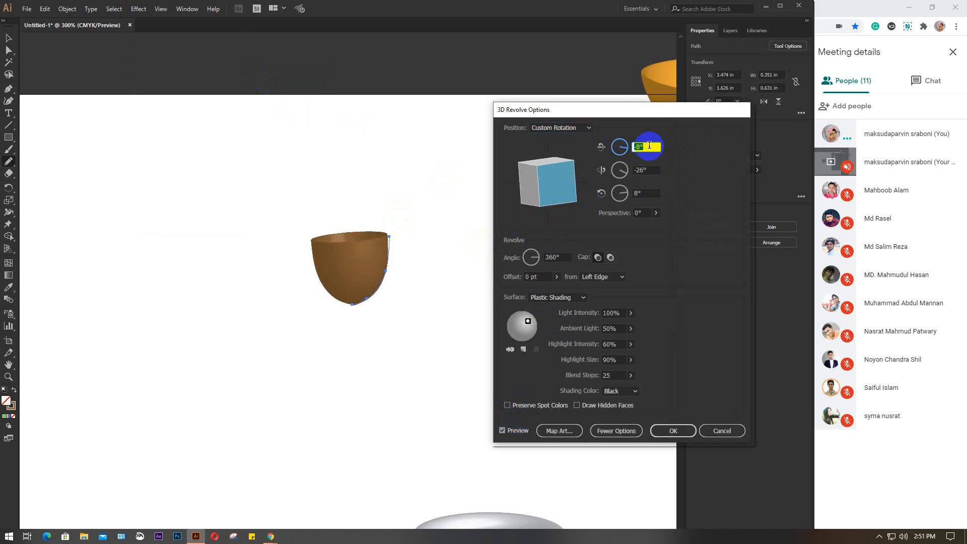
key("Up")
key("Up")
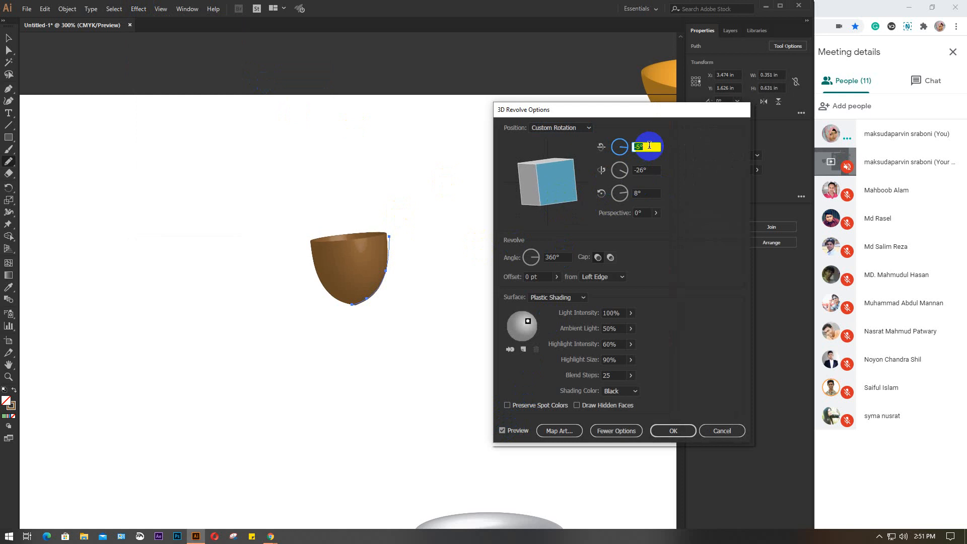
Step: Set the revolve's Y-axis rotation to -5°
left_click(652, 172)
key("Up")
key("Up")
key("Up")
key("Up")
key("Up")
key("Up")
key("Up")
key("Up")
key("Up")
key("Up")
key("Up")
key("Up")
key("Up")
key("Up")
key("Up")
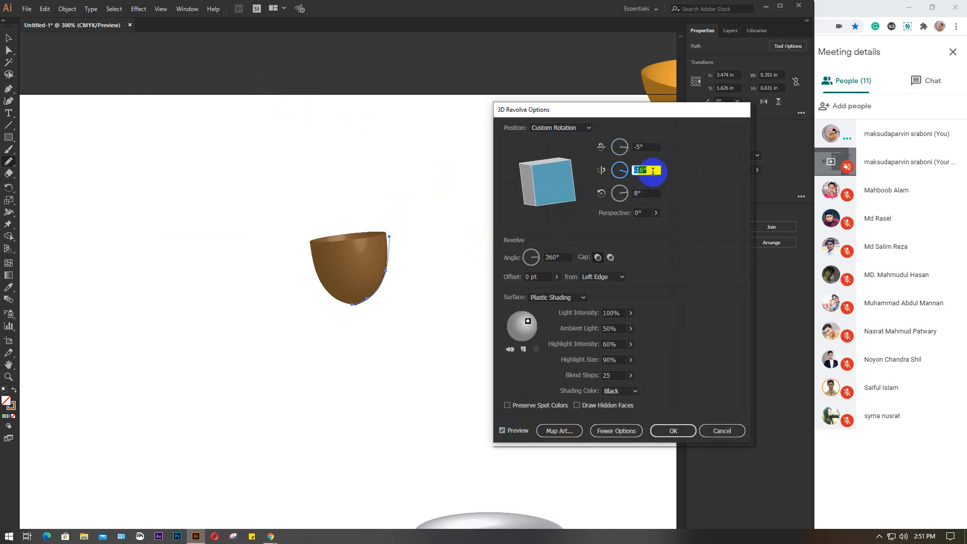
key("Up")
key("Up")
key("Up")
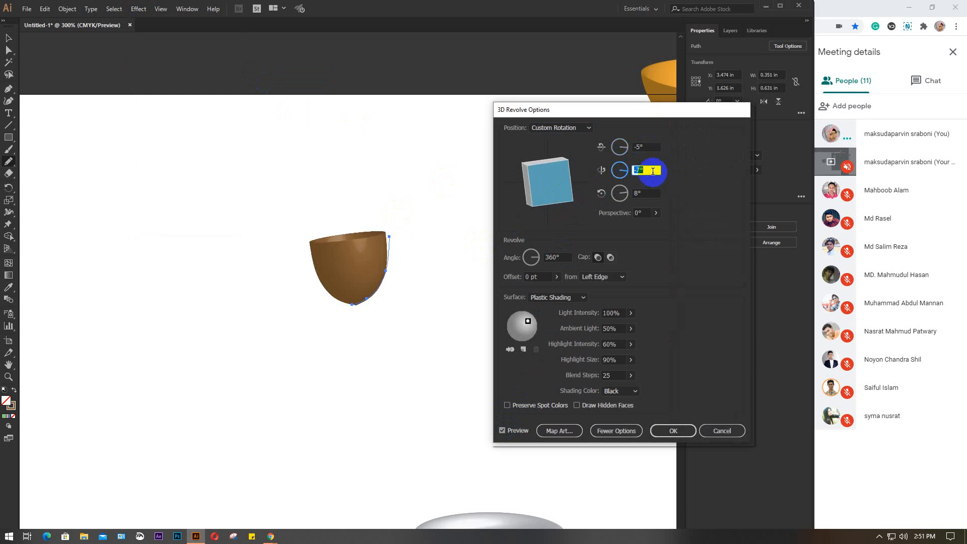
key("Up")
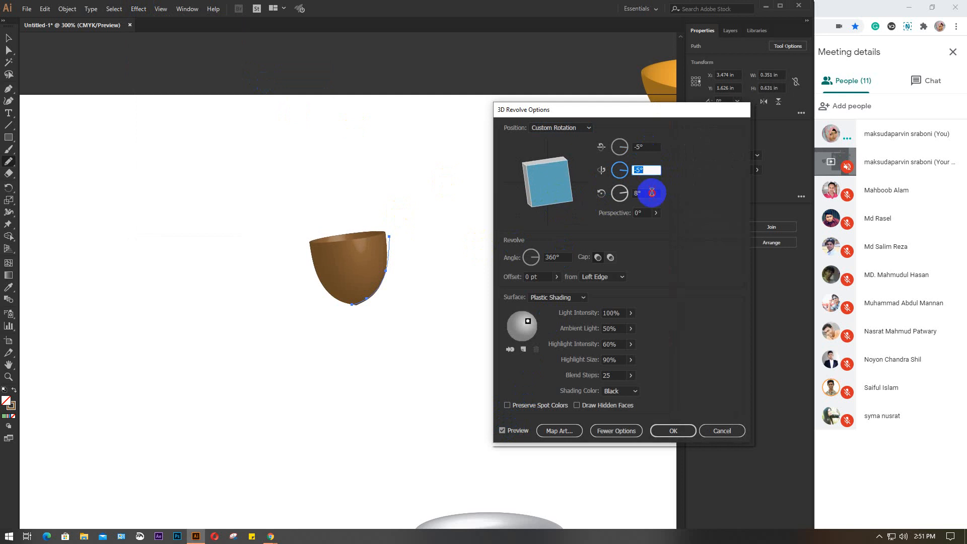
Step: Set the revolve's Z-axis rotation to 0°
left_click(652, 192)
key("Down")
key("Down")
key("Down")
key("Down")
key("Down")
key("Down")
key("Down")
key("Down")
key("Down")
key("Down")
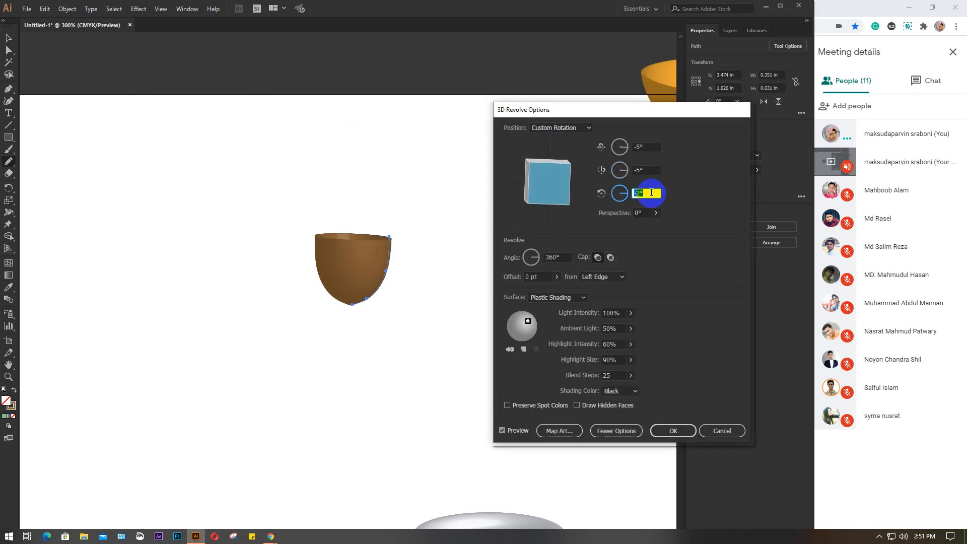
key("Up")
key("Up")
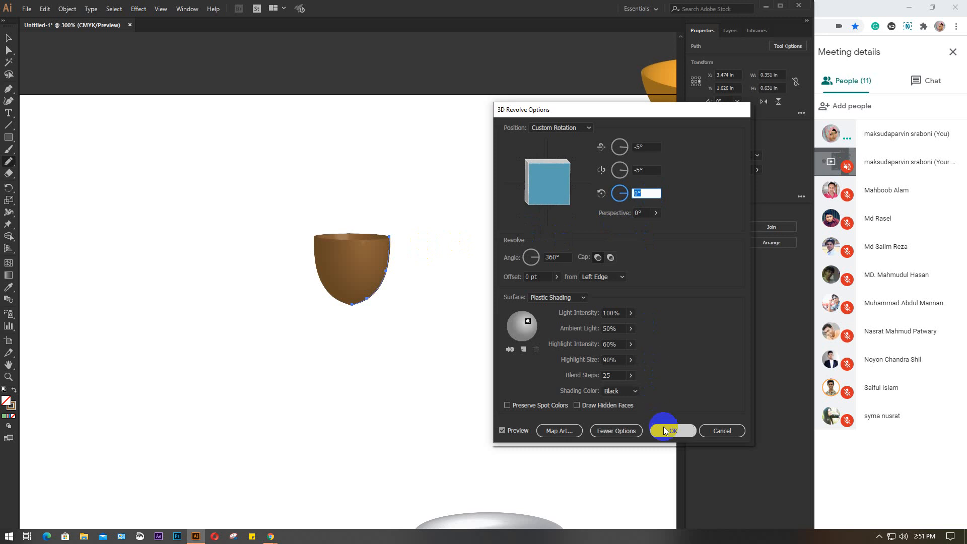
Step: Cancel the 3D Revolve and delete the curved cup profile
left_click(722, 430)
left_click(393, 278)
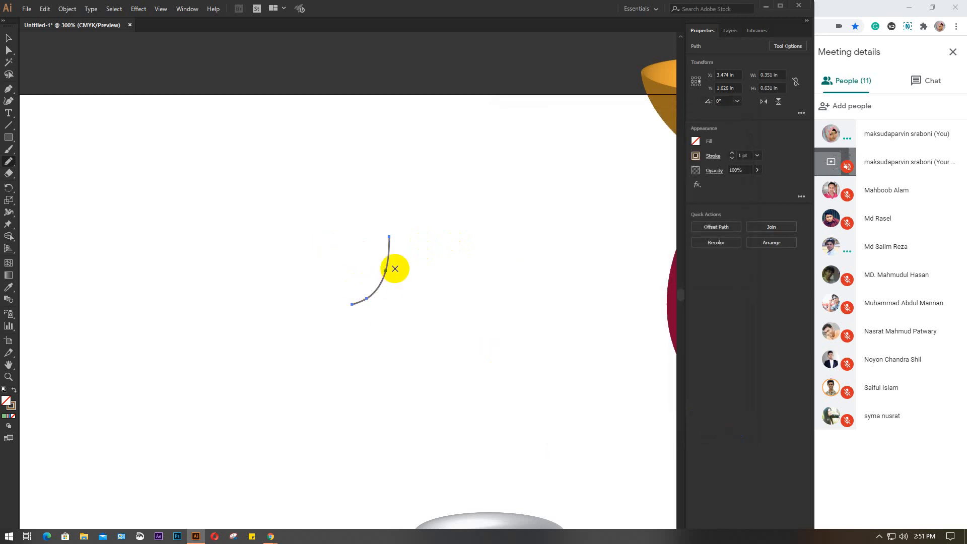
key("Delete")
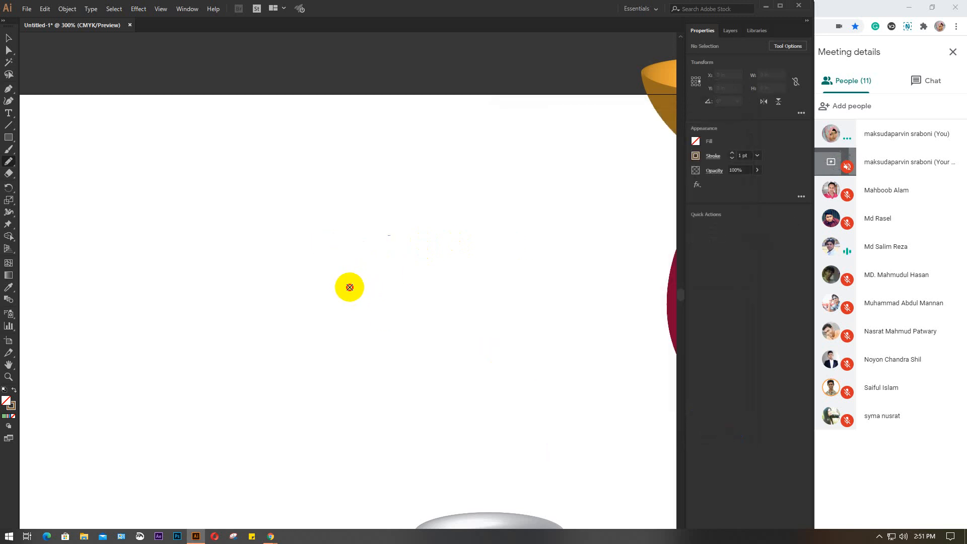
Step: Try another freehand cup profile about 0.48 in wide and 0.56 in high and delete it
mouse_move(350, 287)
left_mouse_down()
mouse_move(391, 263)
mouse_move(400, 226)
left_mouse_up()
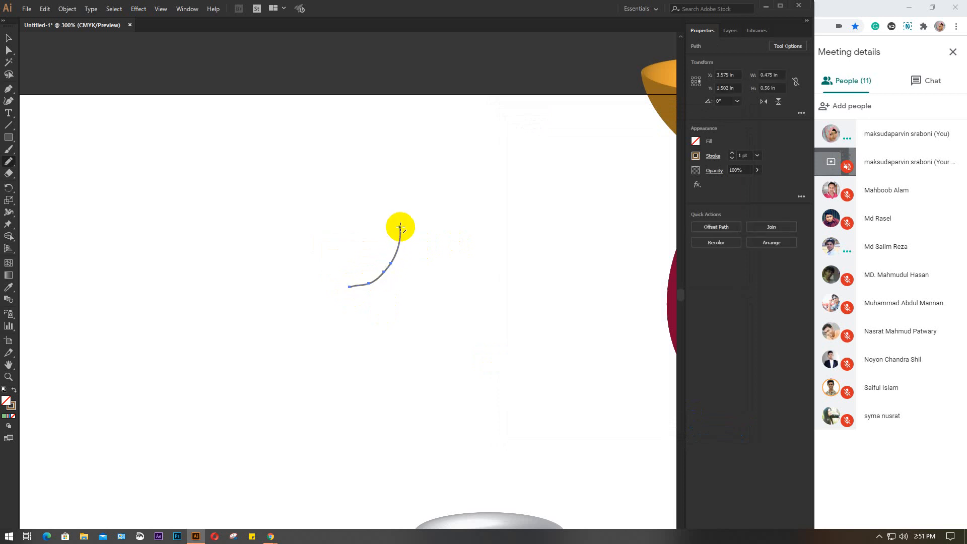
left_click(8, 38)
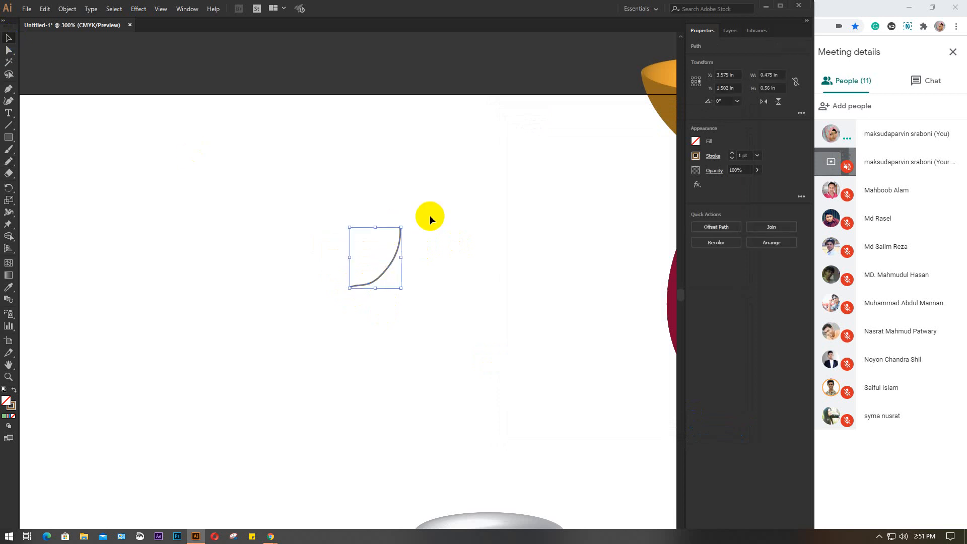
key("Delete")
Step: Draw a smooth two-point cup profile with the Pen tool, about 0.43 in wide and 0.5 in high, redoing the second point once
left_click(8, 88)
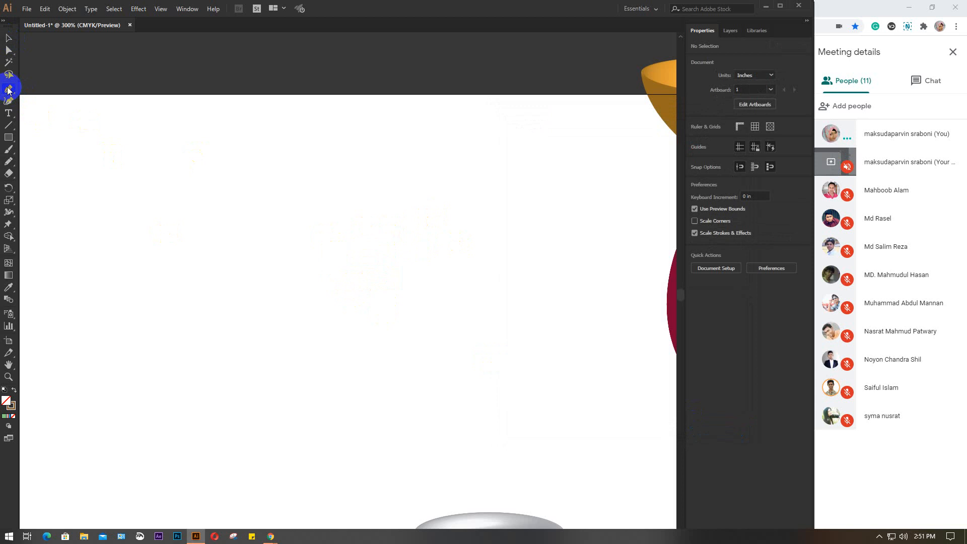
left_click(410, 286)
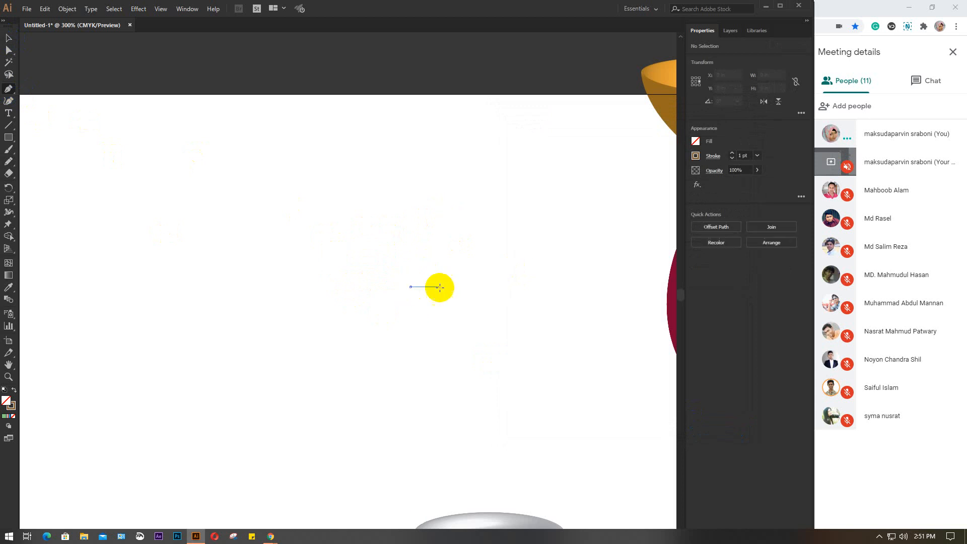
left_click_drag(492, 238, 494, 180)
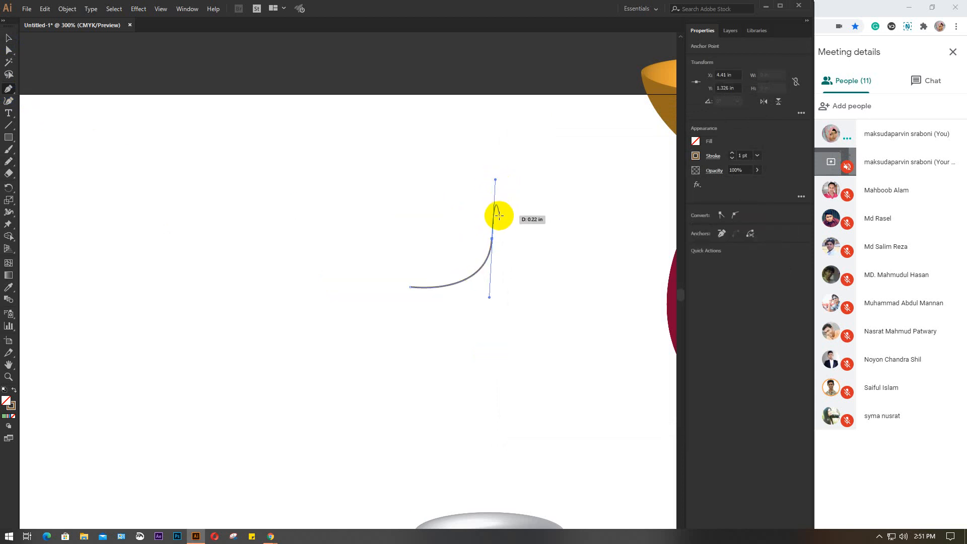
key("ctrl+z")
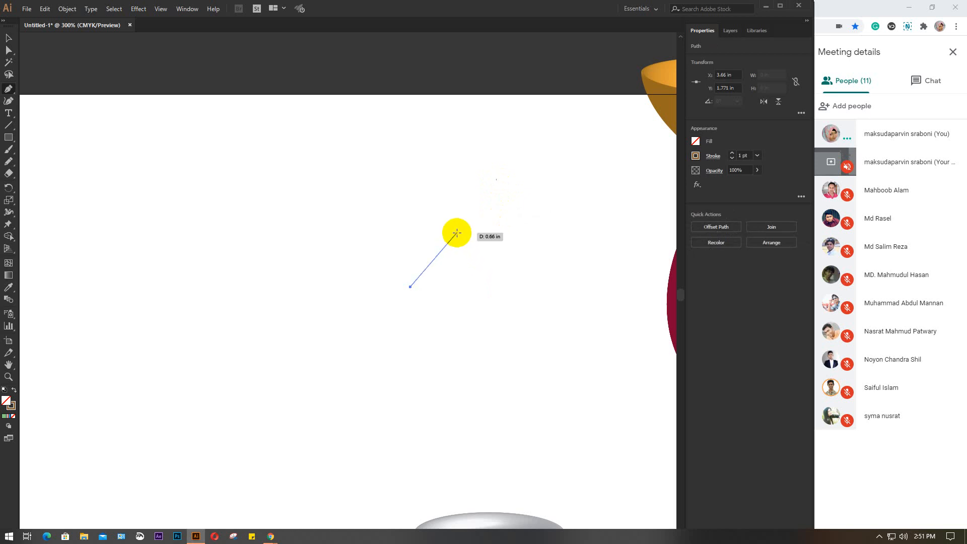
left_click_drag(457, 232, 456, 177)
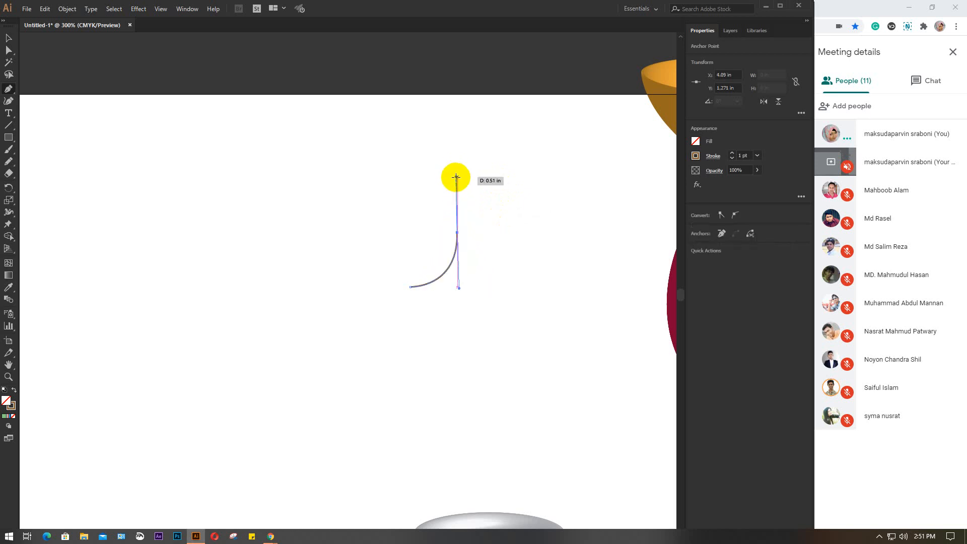
Step: Apply a 3D Revolve to the curved profile with preview on, Off-Axis Front position, 360° angle and offset from the Left Edge
key("v")
left_click(137, 9)
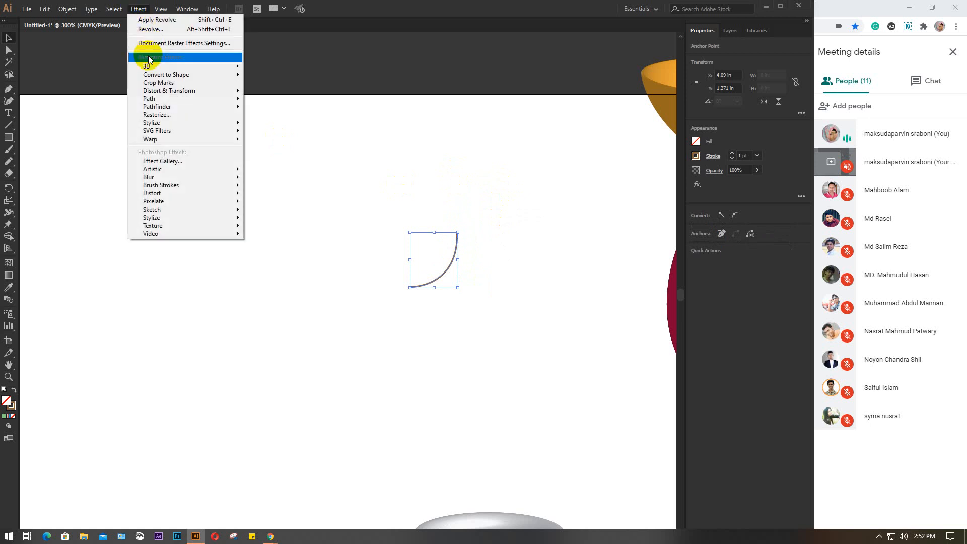
mouse_move(149, 60)
left_click(262, 80)
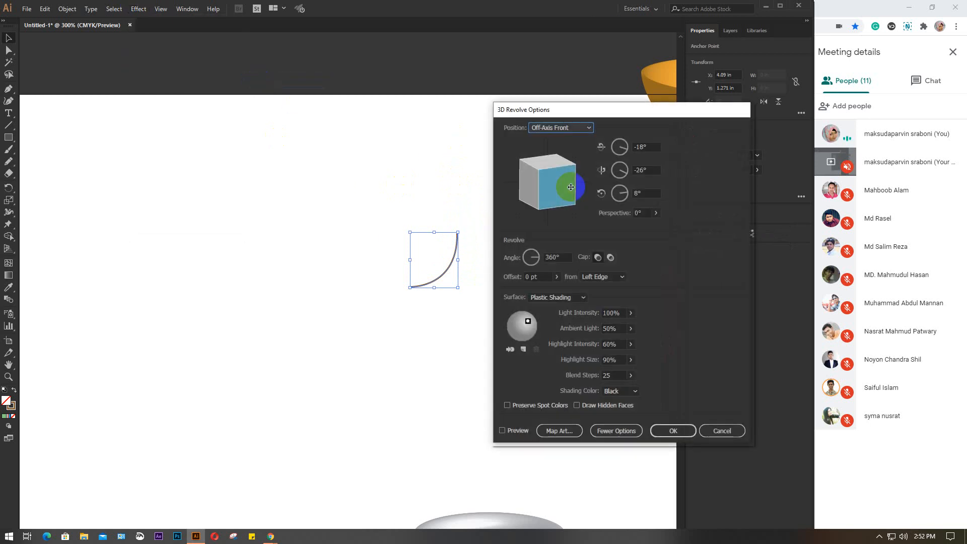
left_click_drag(609, 108, 156, 110)
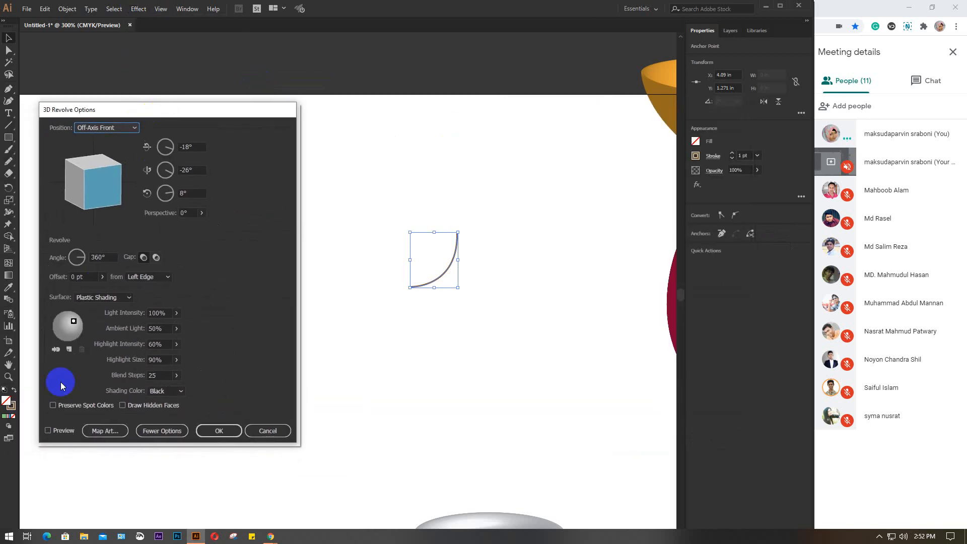
left_click(61, 433)
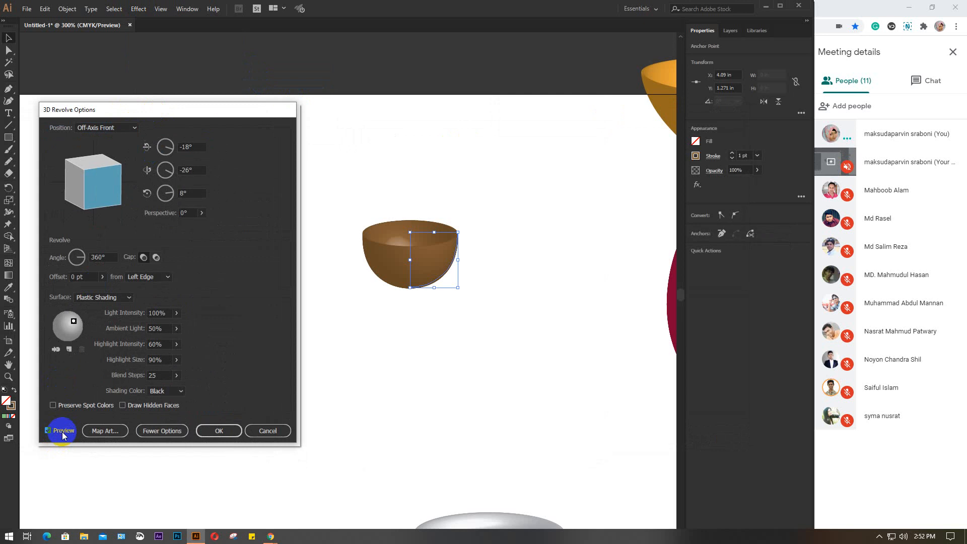
left_click(215, 429)
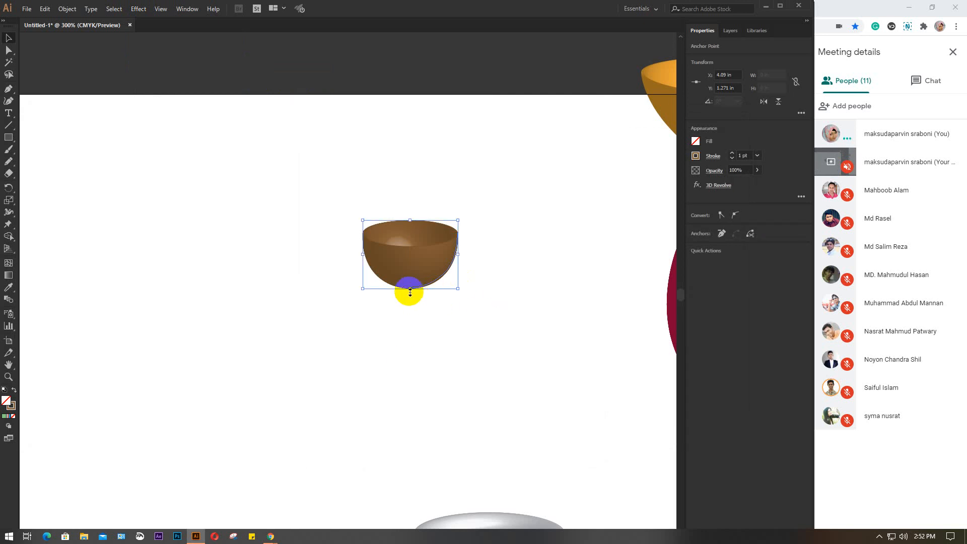
Step: Nudge the bowl profile's bottom anchor down to deepen the bowl and its rim anchor outward to X 4.118 in
scroll(410, 292, "up", 2)
scroll(429, 283, "up", 2)
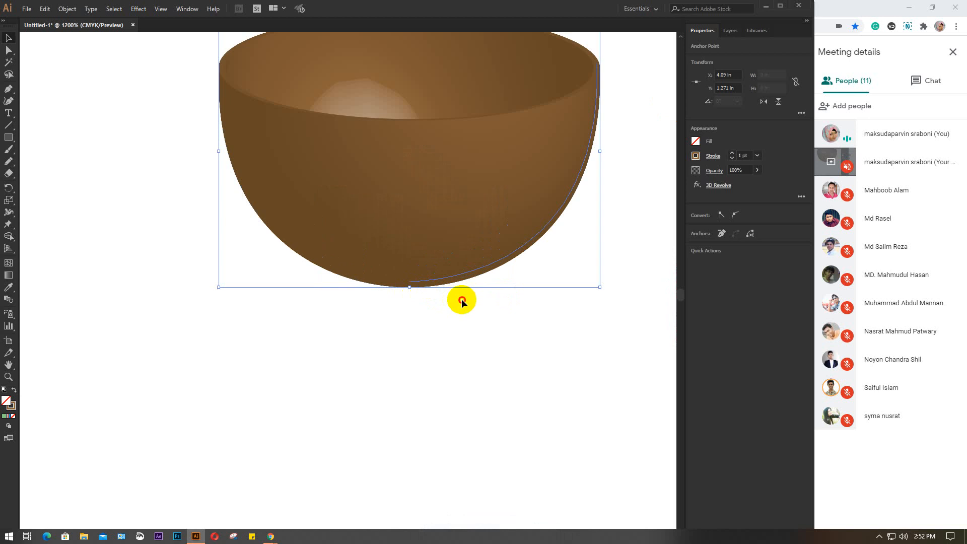
left_click_drag(460, 300, 392, 379)
key("space")
left_click_drag(426, 313, 383, 375)
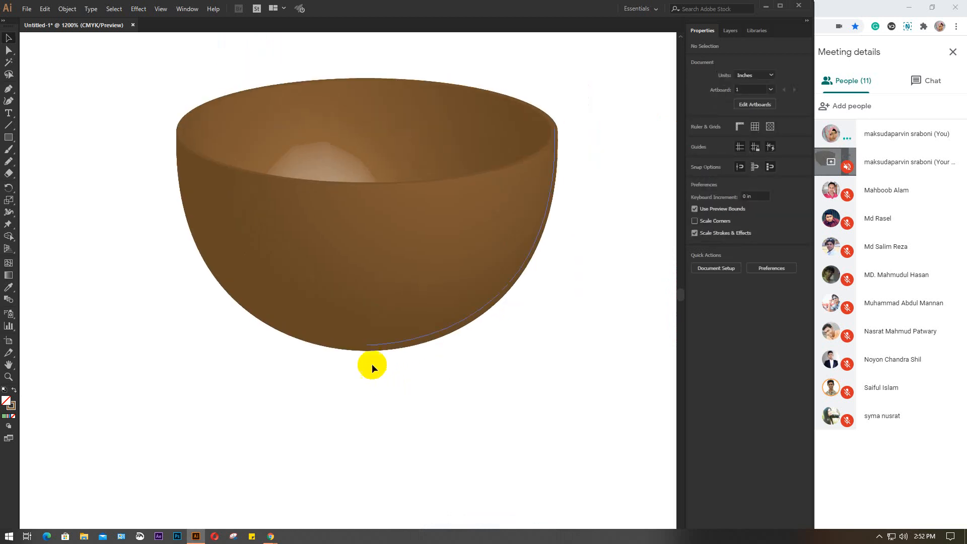
left_click(9, 51)
left_click(339, 328)
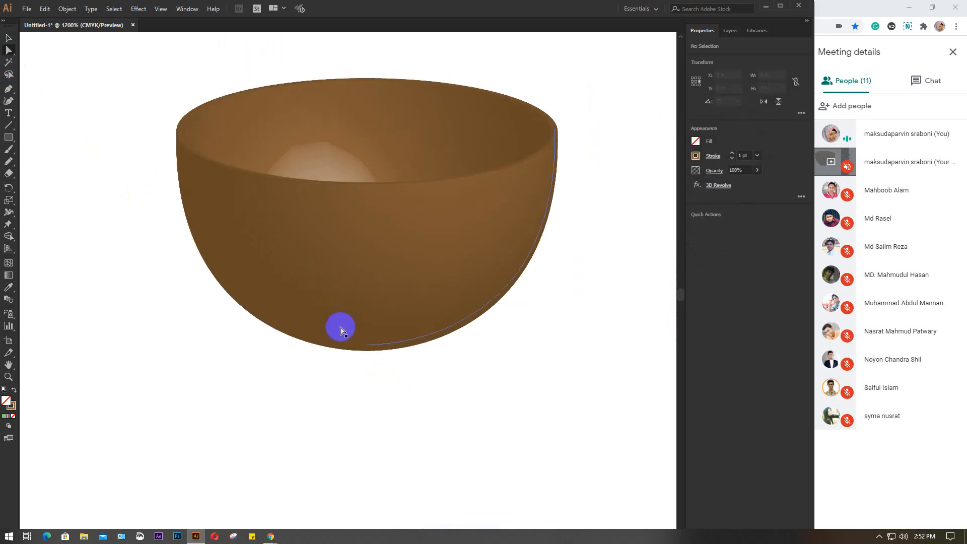
left_click(368, 347)
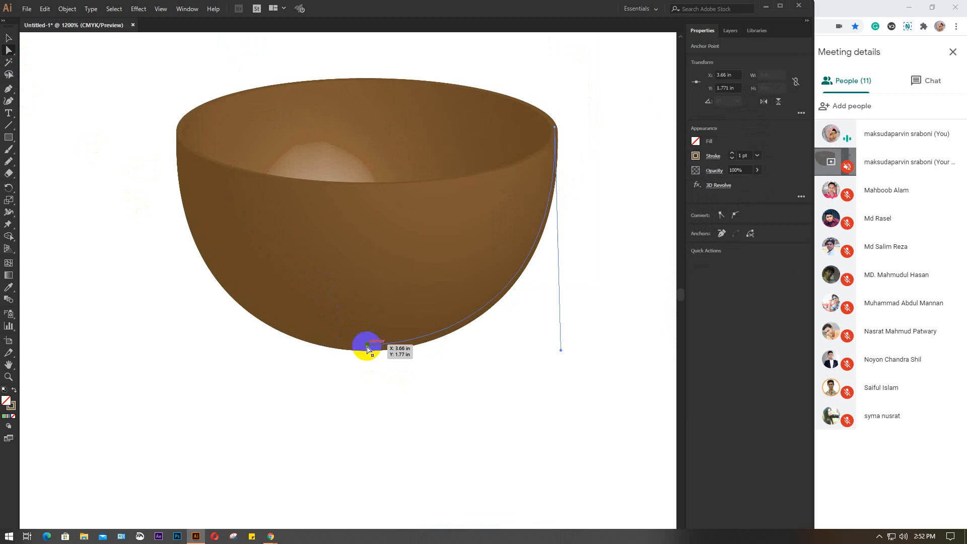
key("Down")
key("Down")
key("Down")
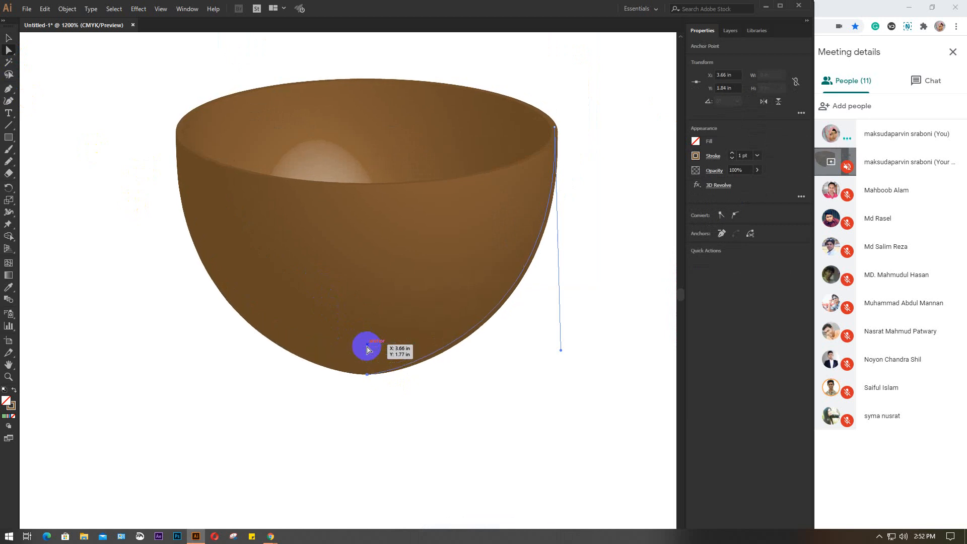
key("Up")
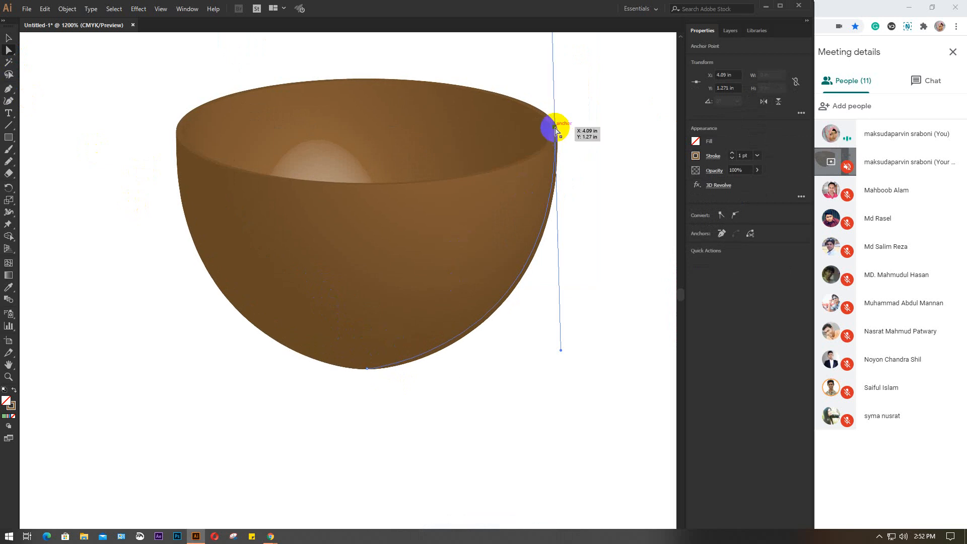
key("Right")
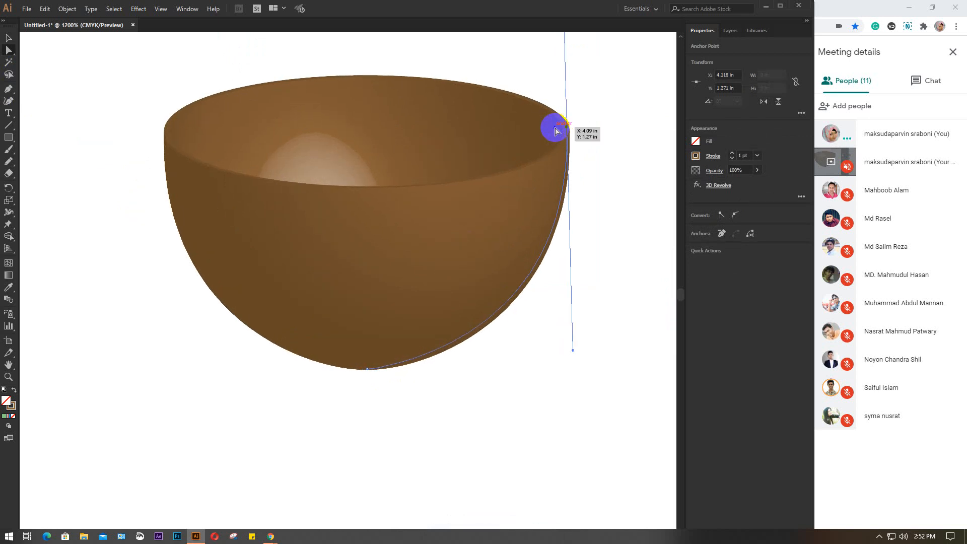
left_click(490, 441)
Step: Draw a curved cup handle with the Pen tool on the bowl's right side, about 0.38 in wide and 0.42 in high
scroll(490, 441, "down", 2)
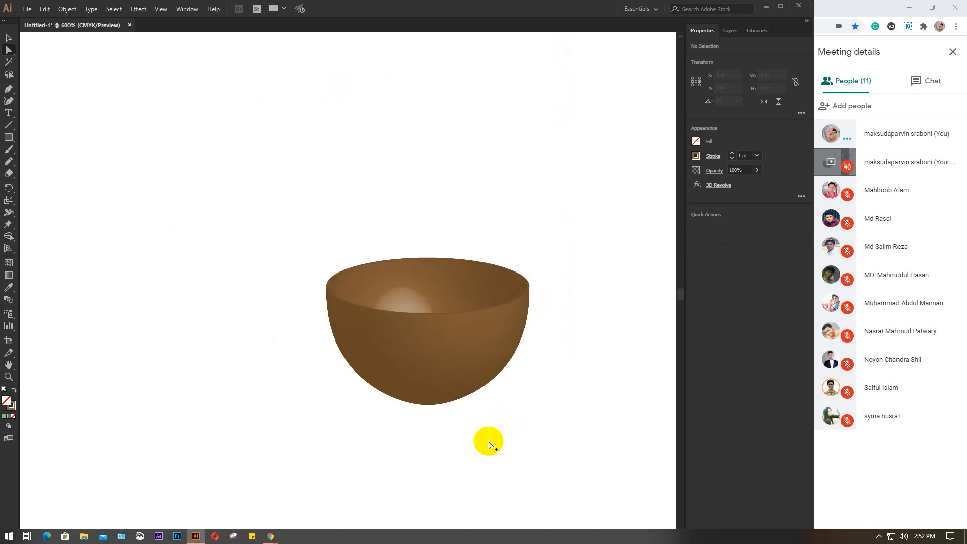
left_click_drag(470, 444, 359, 341)
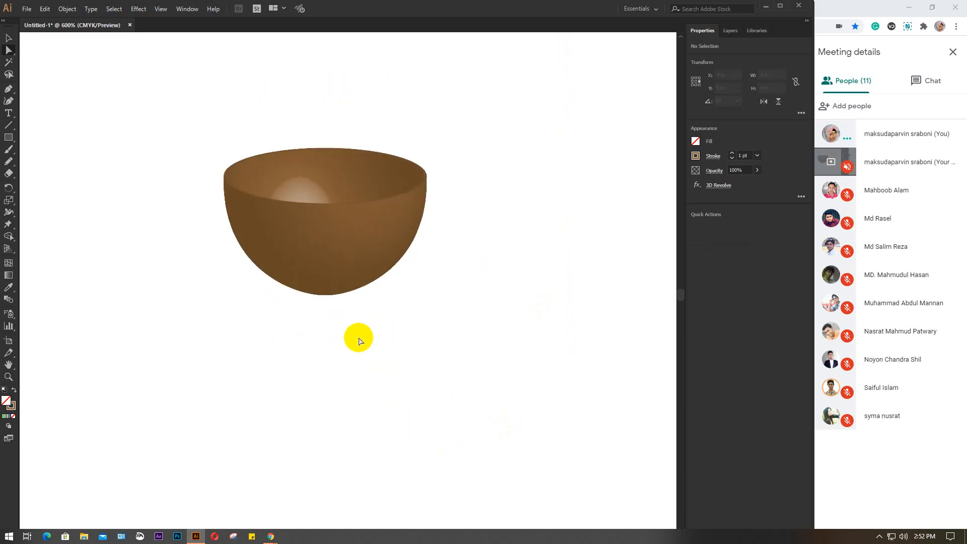
left_click(9, 91)
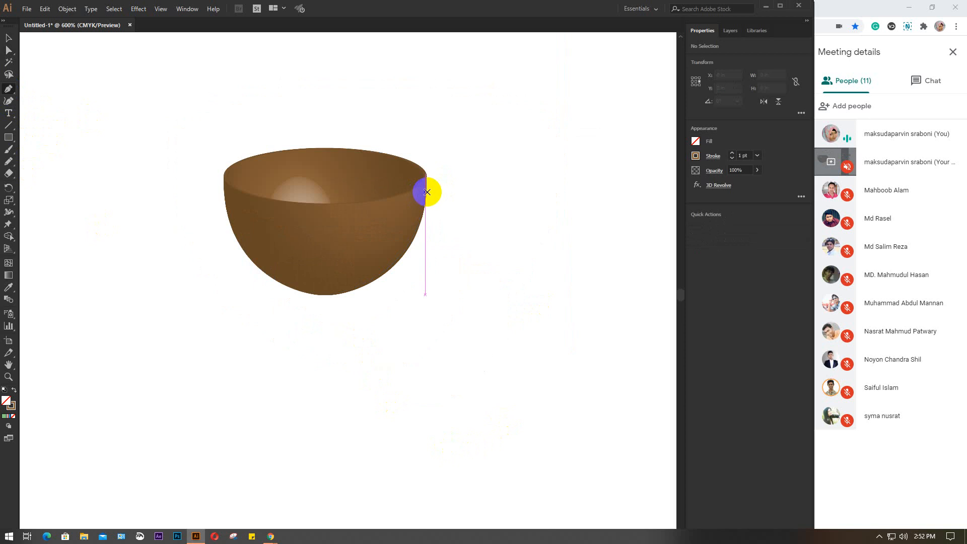
left_click(421, 195)
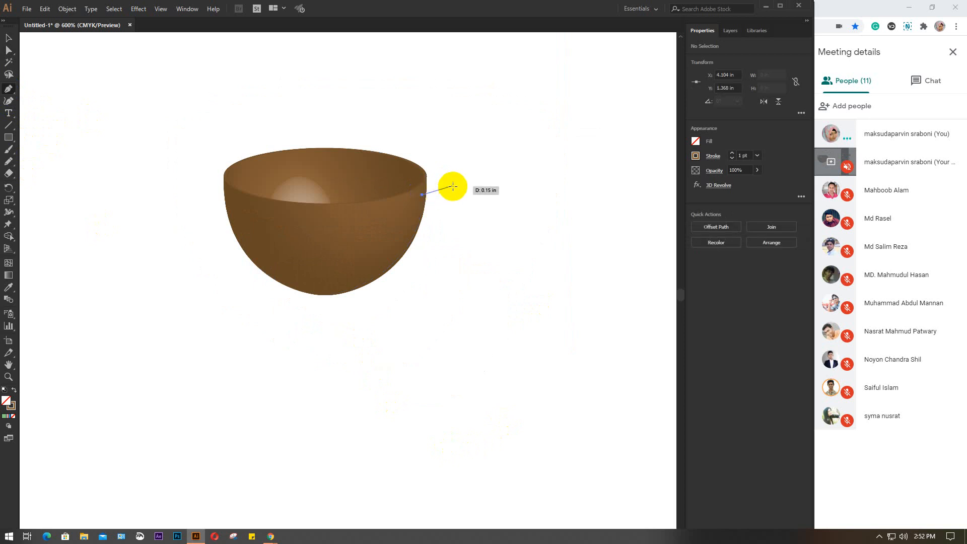
left_click_drag(460, 183, 470, 174)
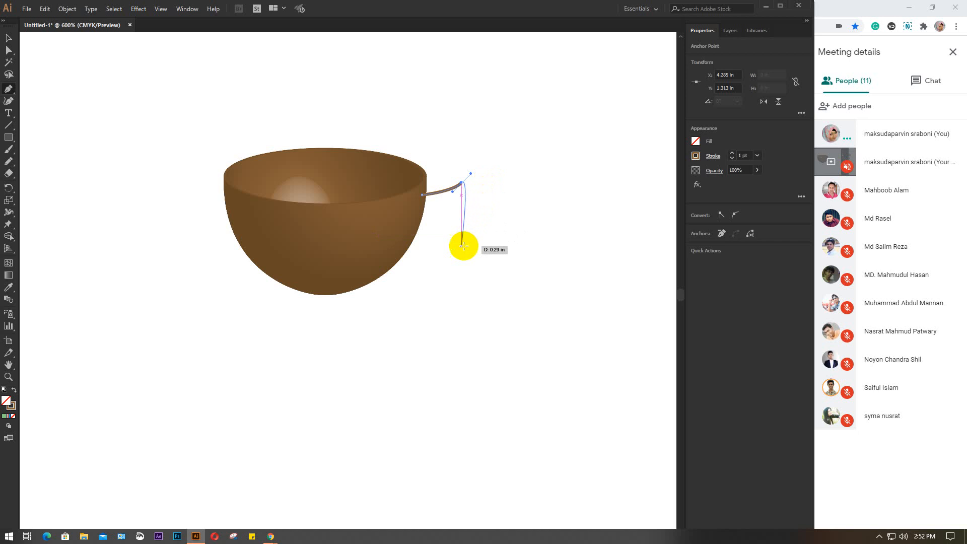
left_click_drag(443, 255, 409, 229)
key("v")
left_click(505, 203)
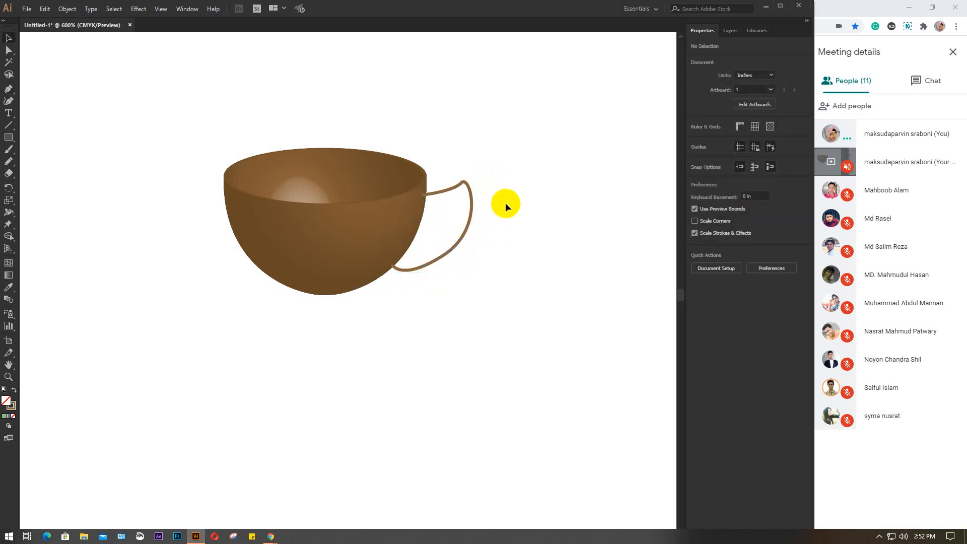
Step: Set the handle path's stroke weight to 2 pt after trying 3 pt
left_click(463, 218)
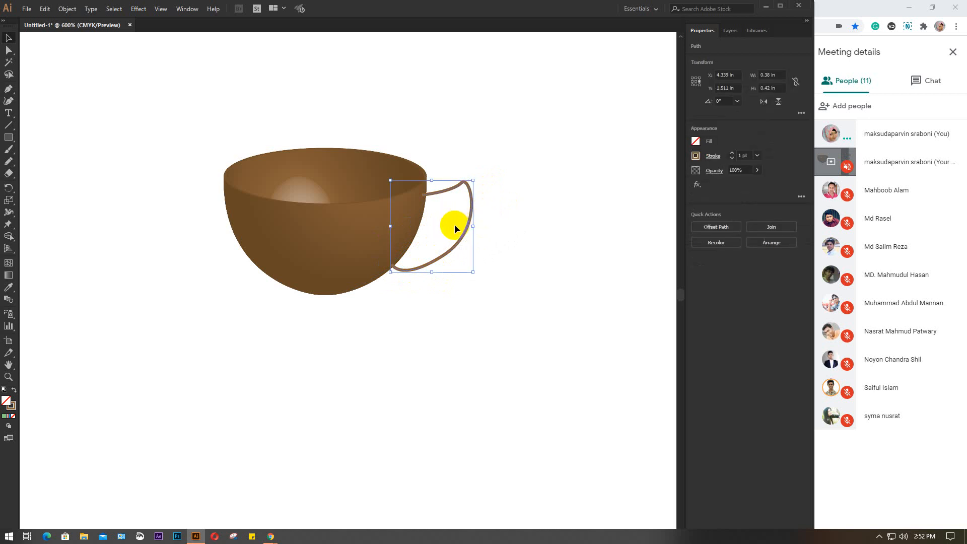
left_click(696, 156)
left_click(743, 155)
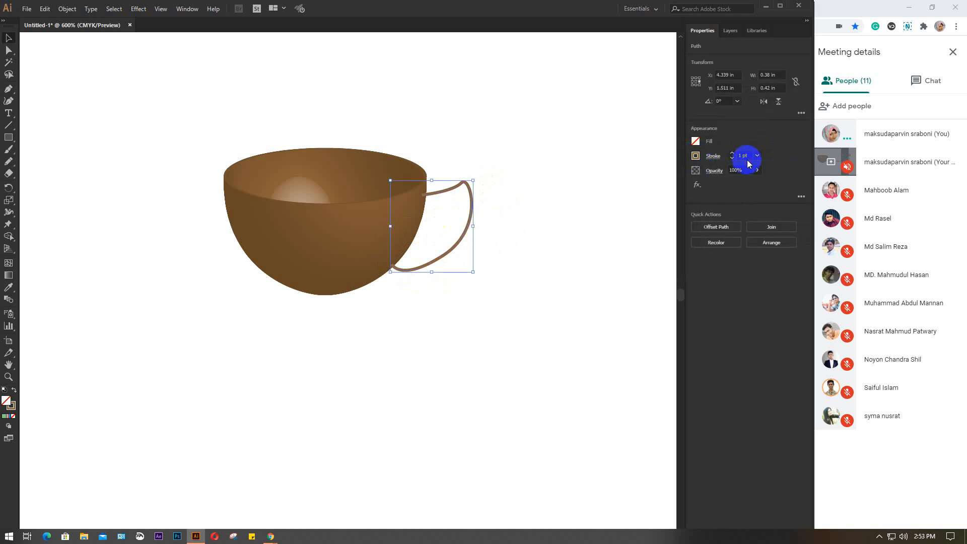
type("3")
key("Return")
scroll(746, 153, "down", 1)
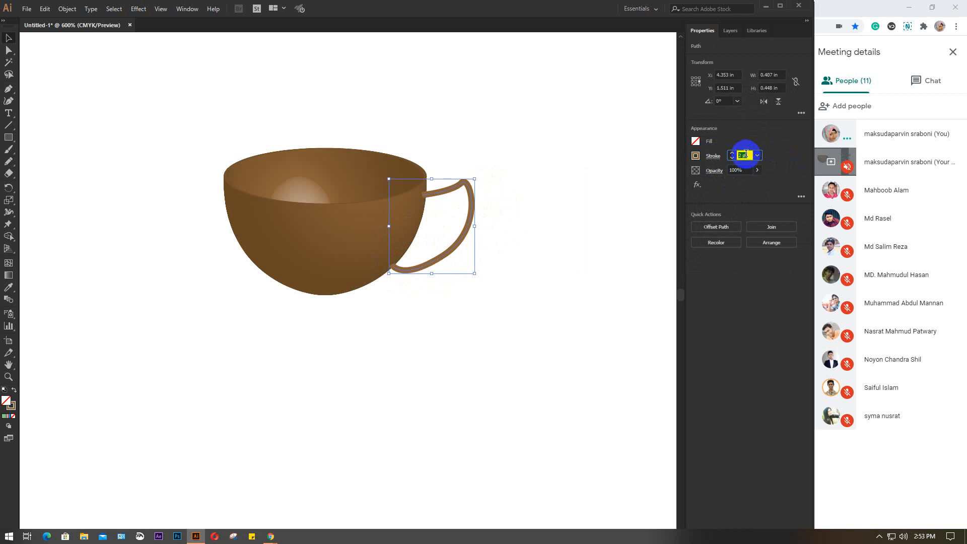
Step: Open the Gradient settings, try the linear gradient as the handle's fill, and reset the fill to None
double_click(8, 276)
left_click(587, 307)
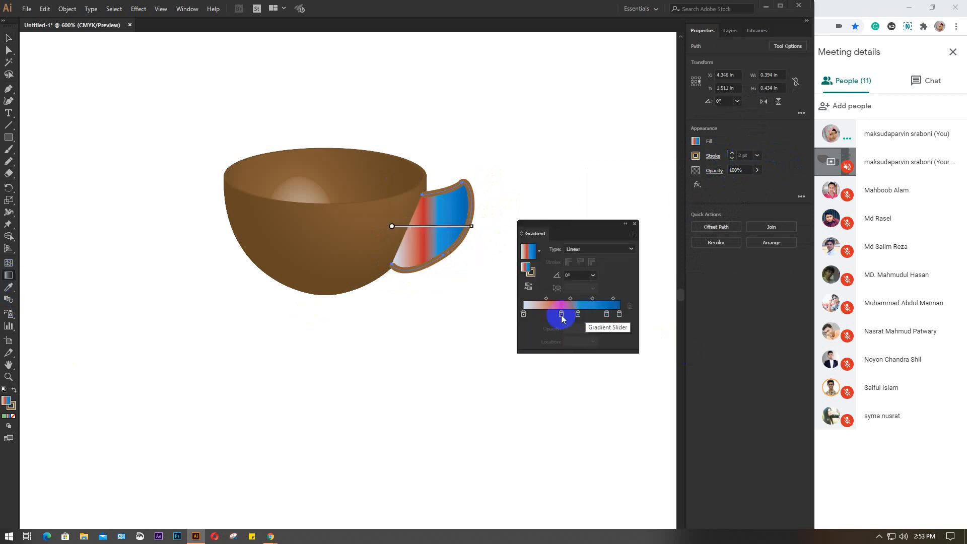
left_click(544, 312)
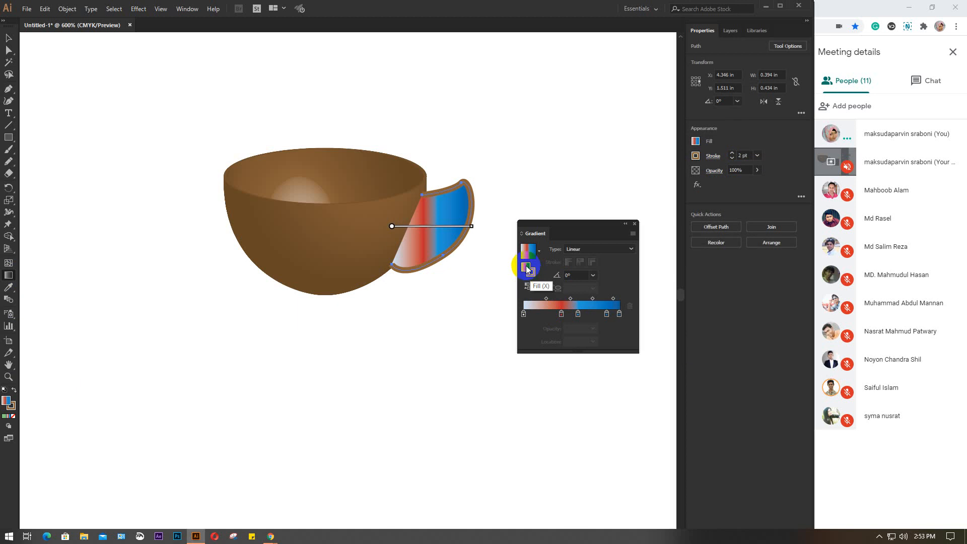
left_click(13, 417)
Step: Apply the linear gradient to the handle's stroke and remove its middle color stops
left_click(530, 273)
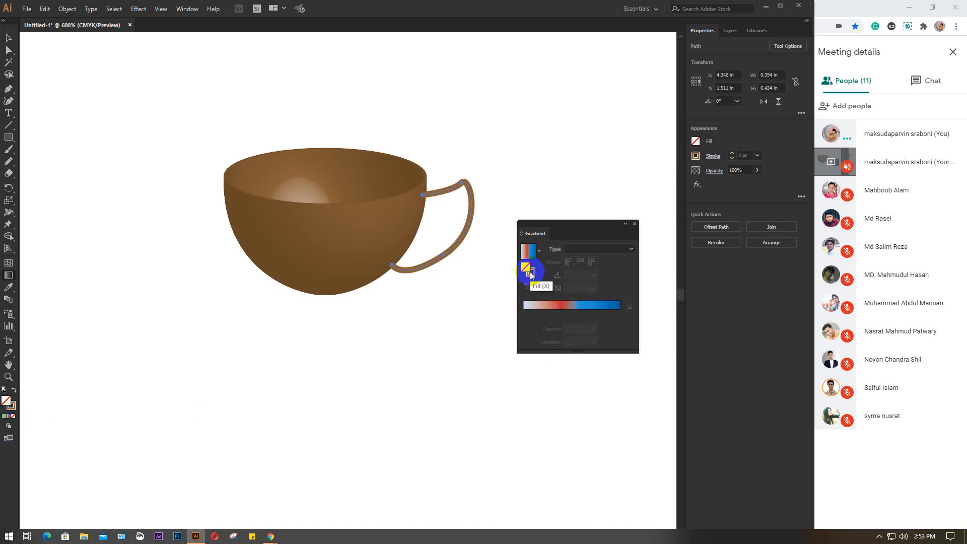
left_click(554, 305)
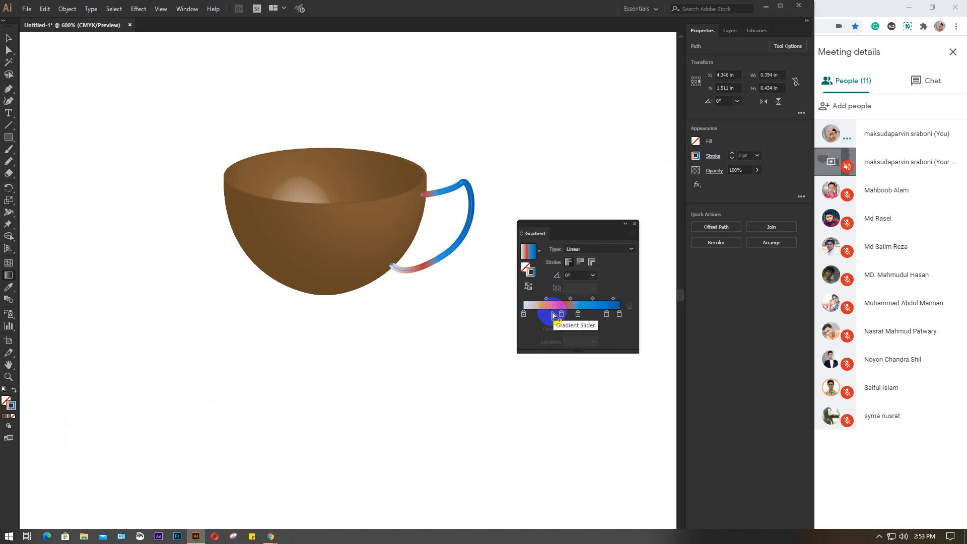
mouse_move(561, 314)
left_mouse_down()
mouse_move(568, 332)
mouse_move(587, 336)
mouse_move(610, 388)
left_mouse_up()
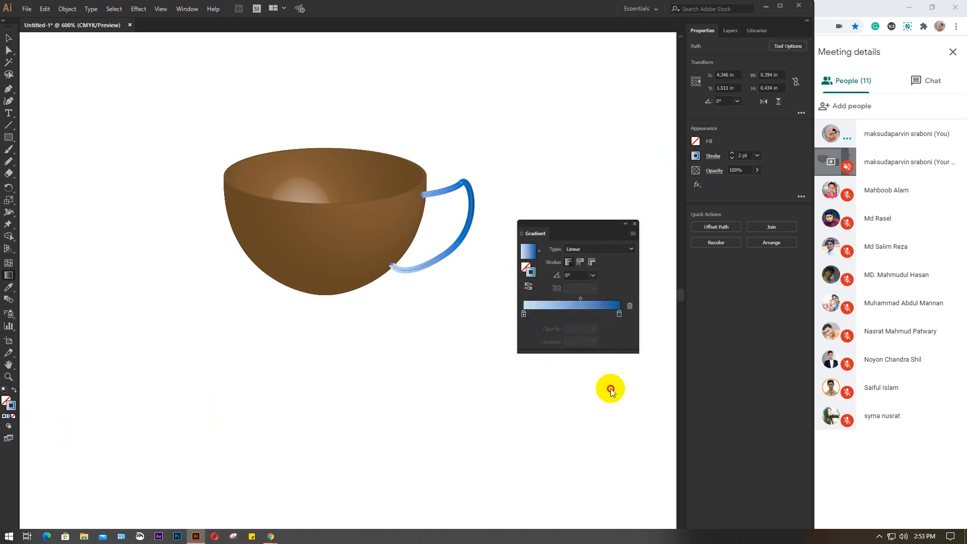
Step: Set the end stop of the handle's stroke gradient to a dark brown swatch
left_click(619, 314)
double_click(619, 315)
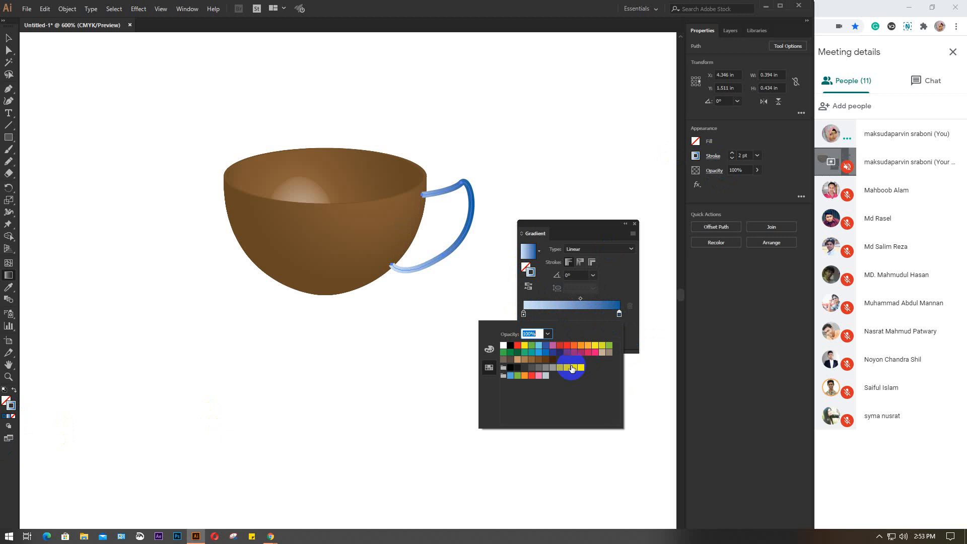
left_click(546, 359)
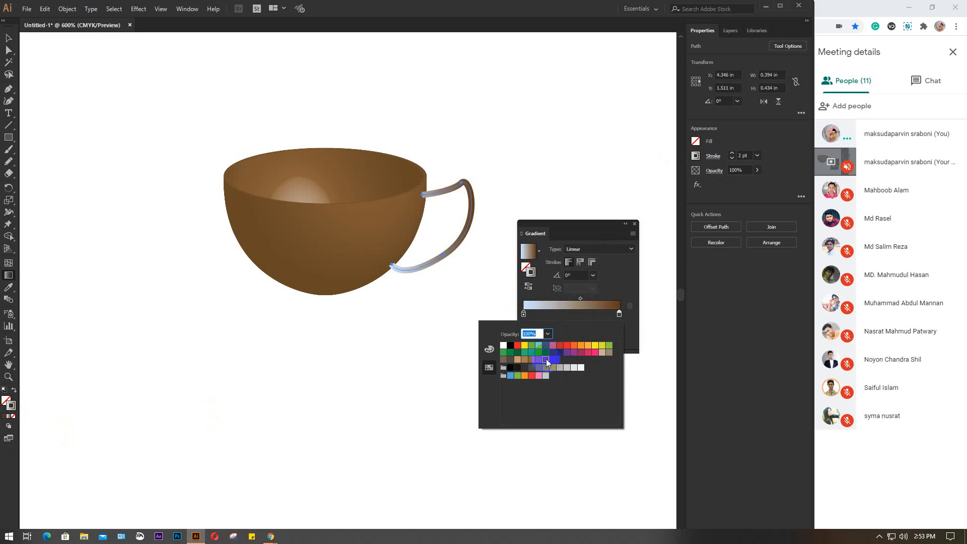
Step: Set the start stop of the stroke gradient to a medium brown swatch, comparing several lighter and darker browns
left_click(522, 314)
double_click(522, 315)
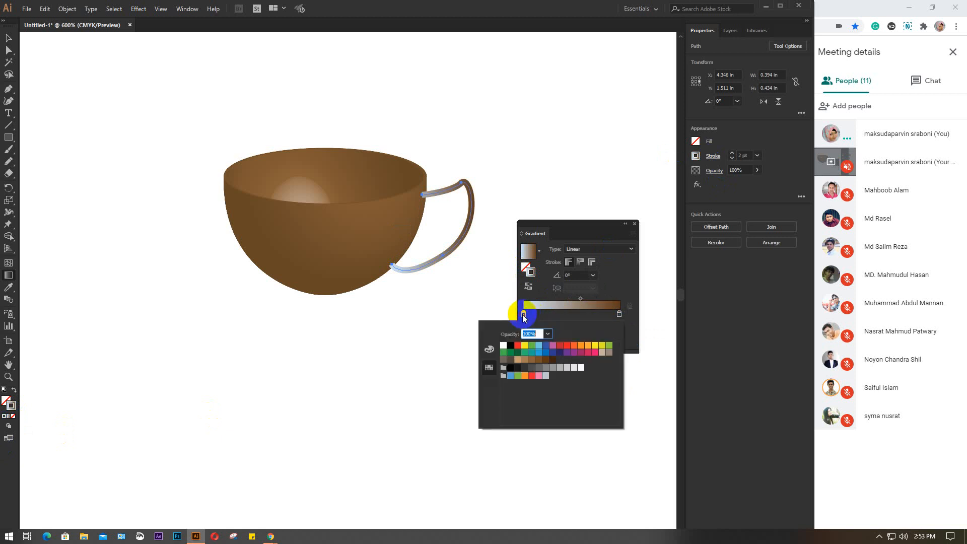
left_click(553, 359)
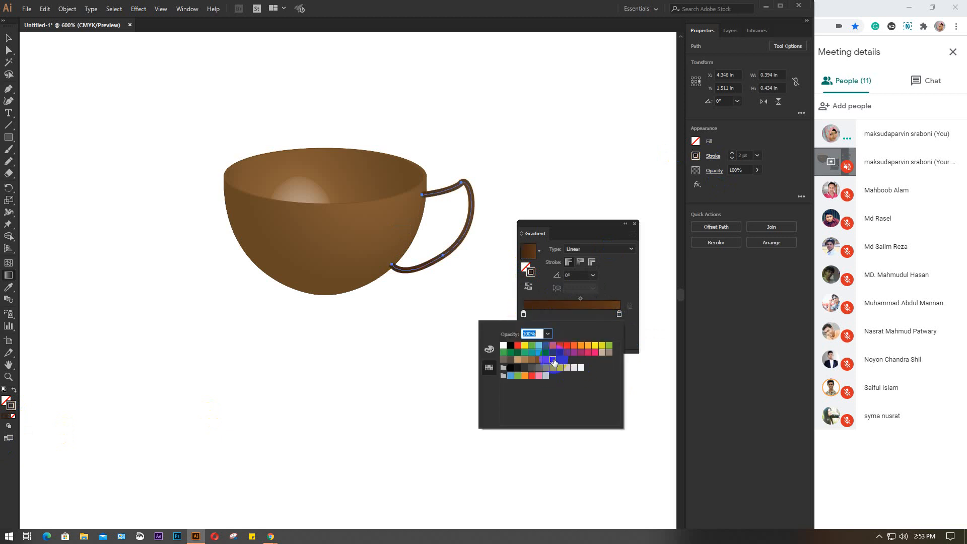
left_click(526, 360)
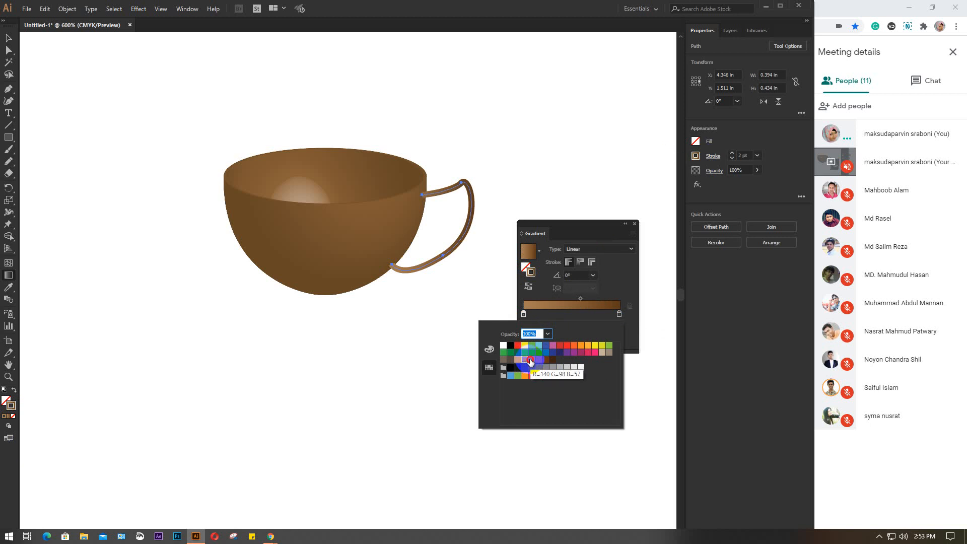
left_click(531, 360)
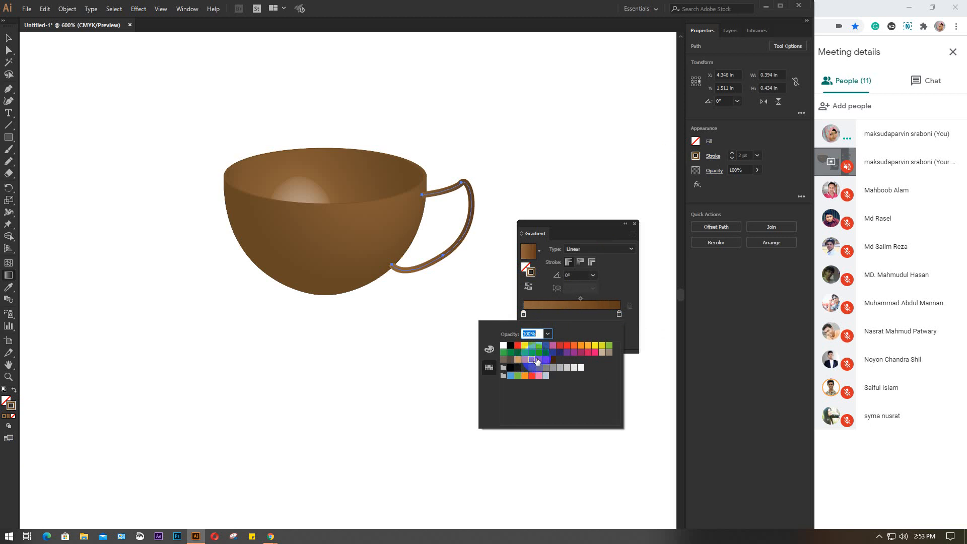
left_click(537, 359)
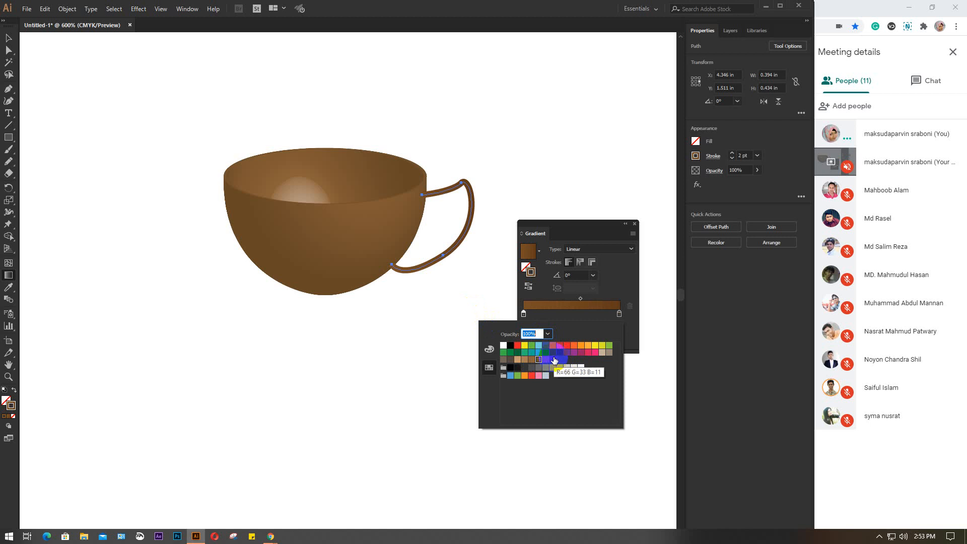
left_click(554, 360)
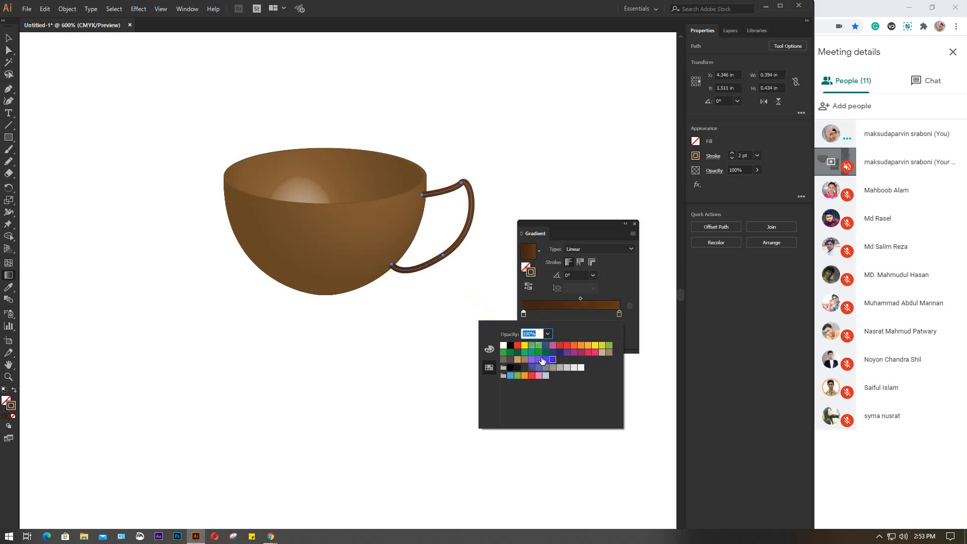
left_click(537, 362)
left_click(619, 314)
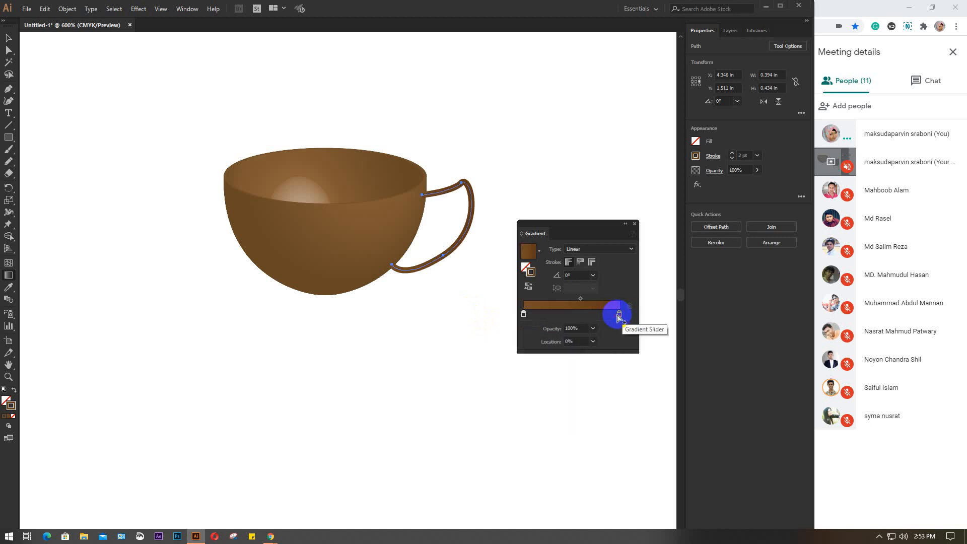
Step: Set the end stop of the handle's stroke gradient to a lighter brown swatch
left_click(619, 314)
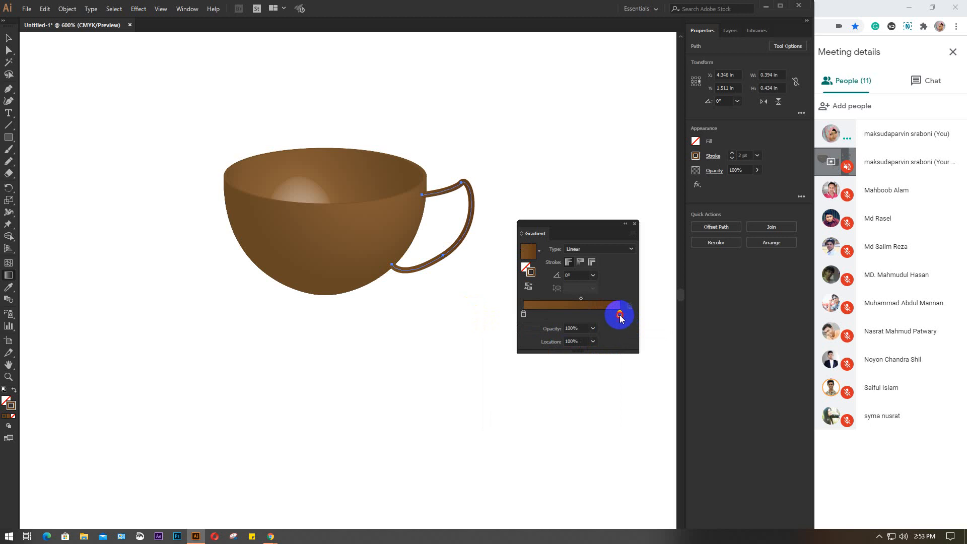
double_click(619, 314)
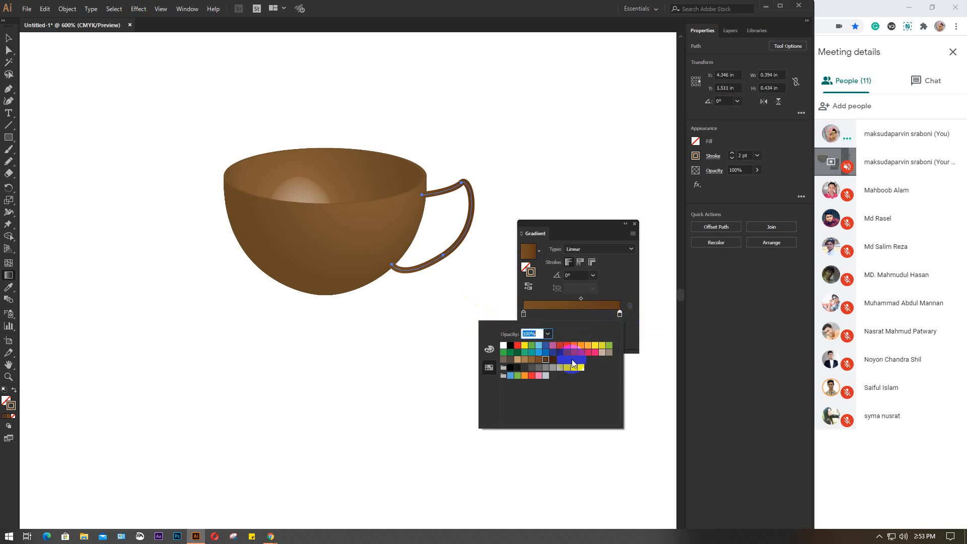
left_click(527, 360)
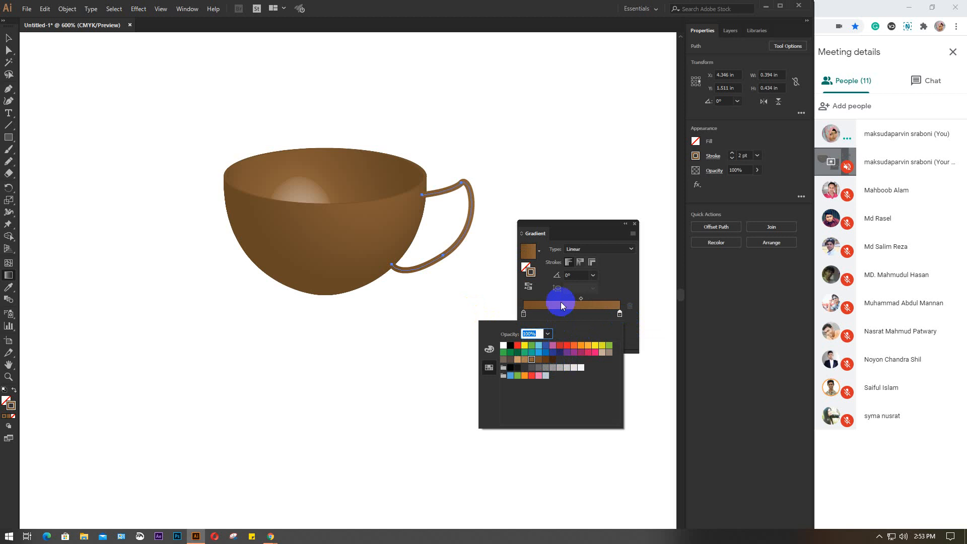
Step: Try the gradient along and across the handle's stroke, and restore the within-stroke application
left_click(580, 263)
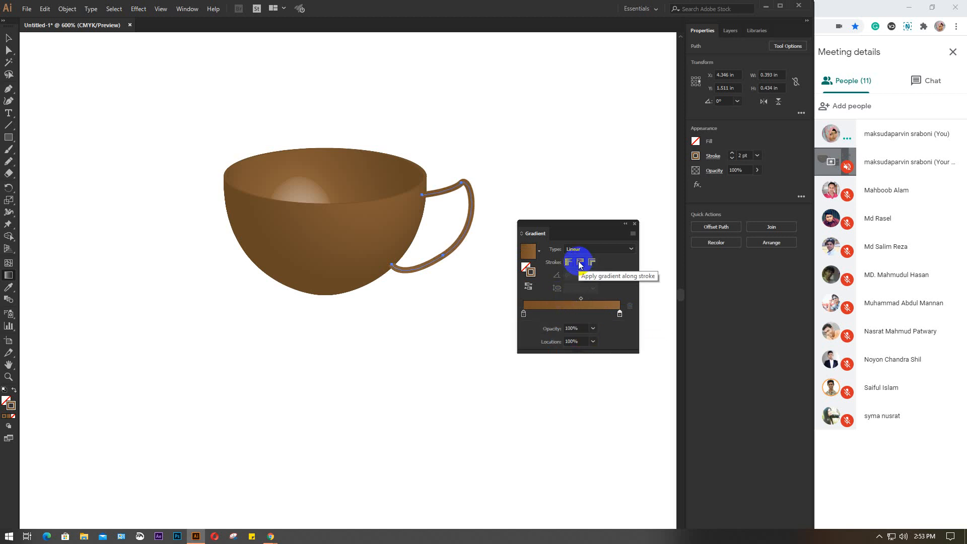
left_click(592, 263)
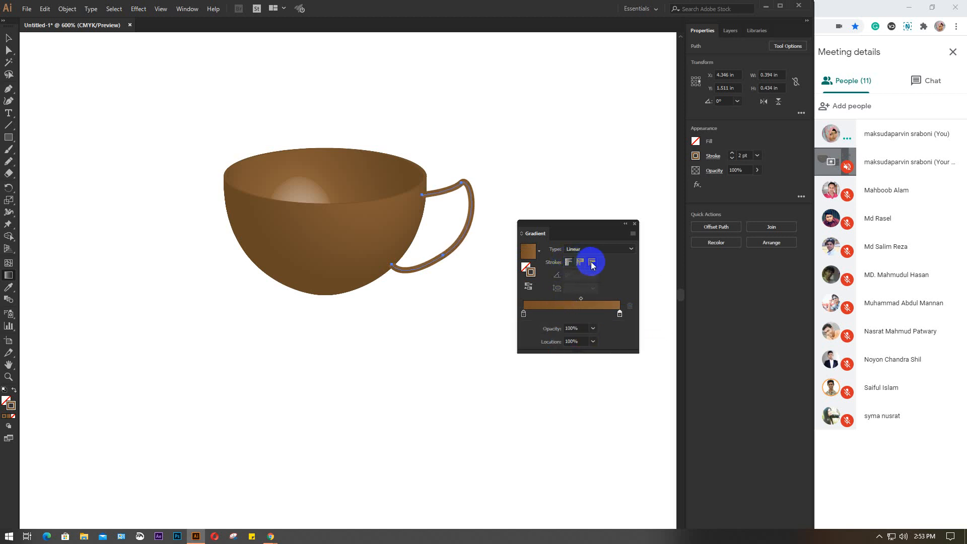
left_click(569, 263)
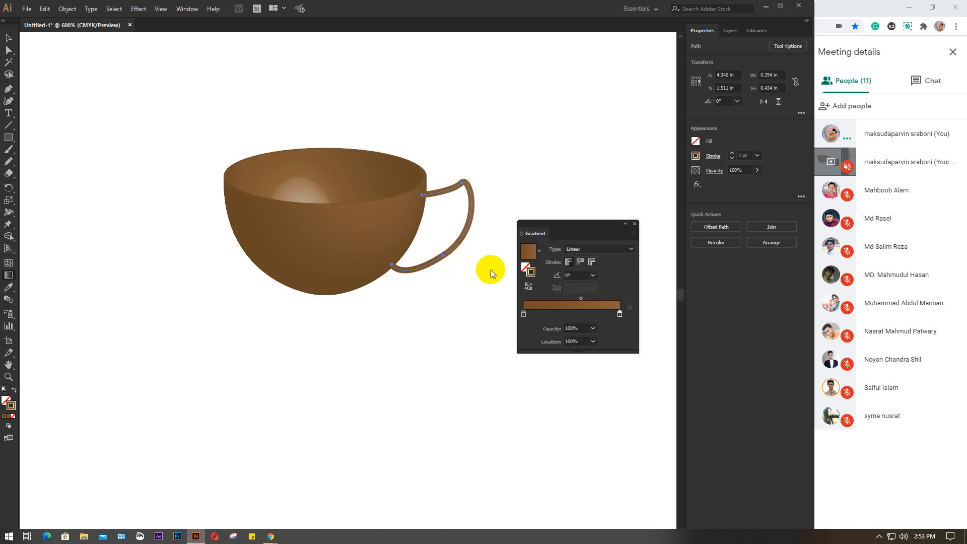
Step: Bring the cup body to the front and move the handle inward so its ends tuck behind the cup
left_click(636, 224)
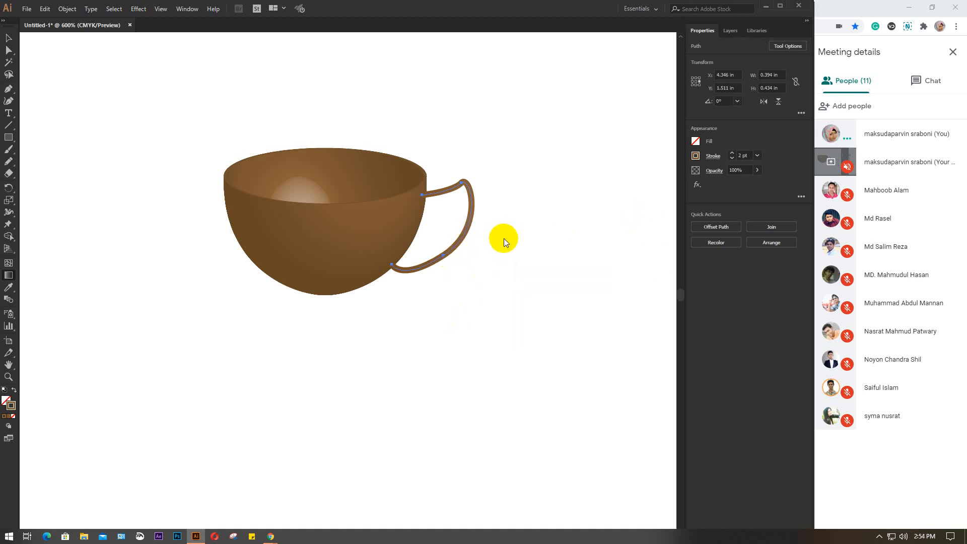
left_click(9, 38)
left_click(514, 301)
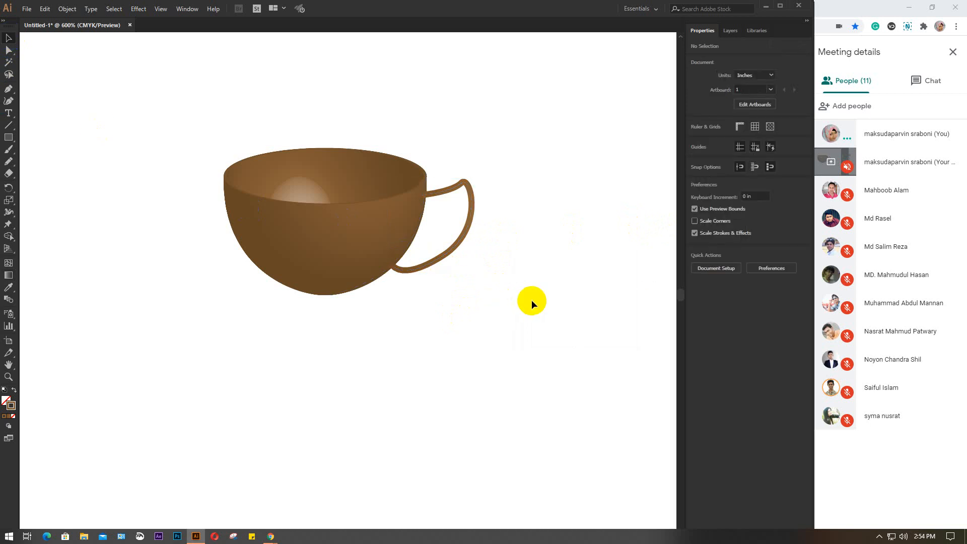
right_click(324, 228)
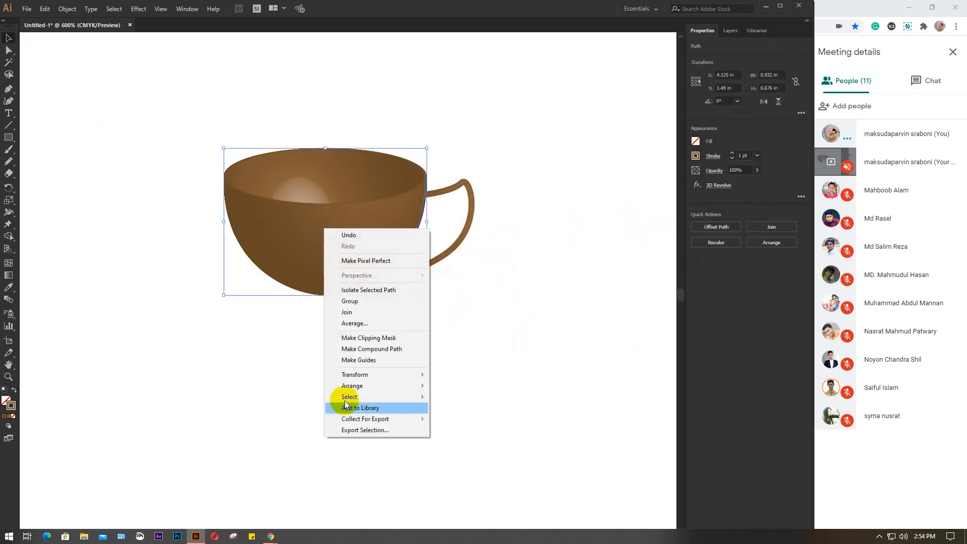
mouse_move(393, 385)
left_click(443, 385)
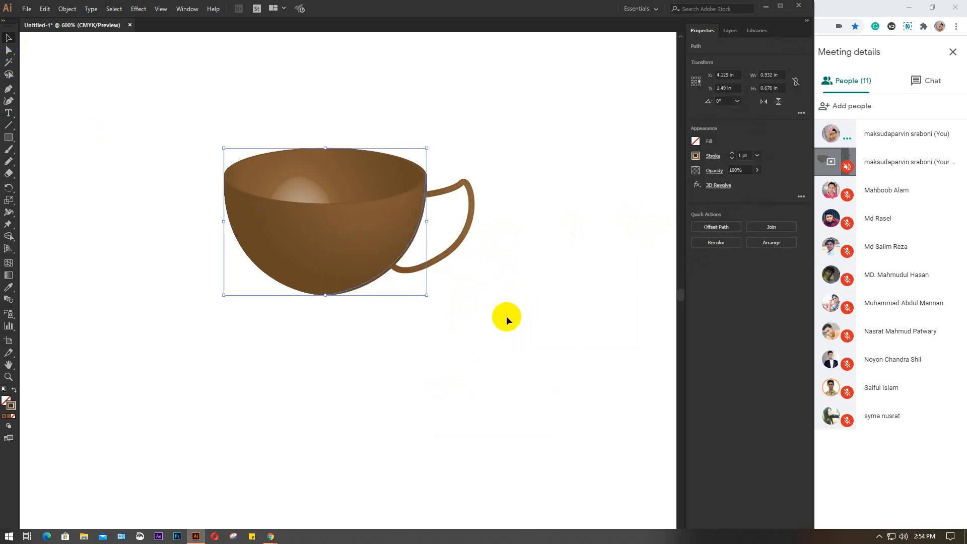
left_click(506, 316)
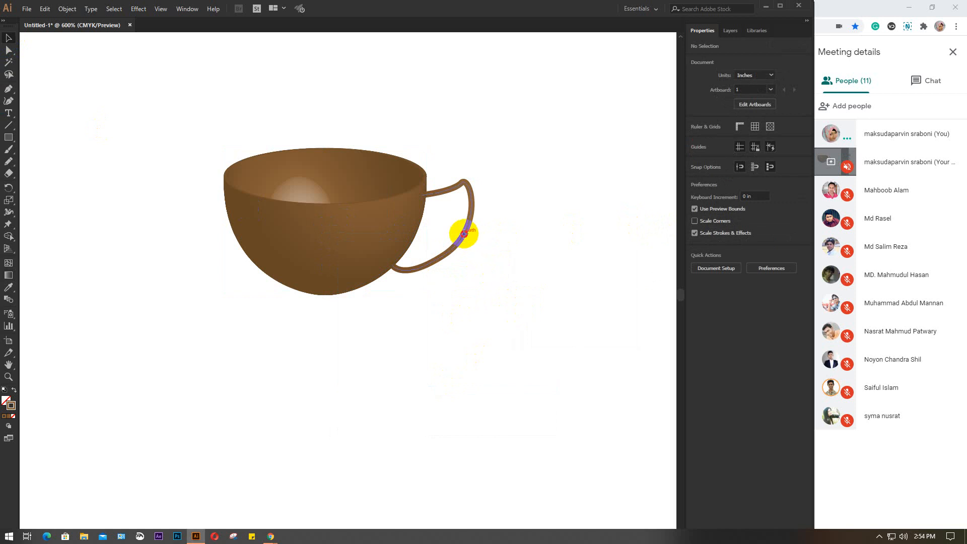
left_click_drag(462, 236, 451, 234)
left_click(516, 257)
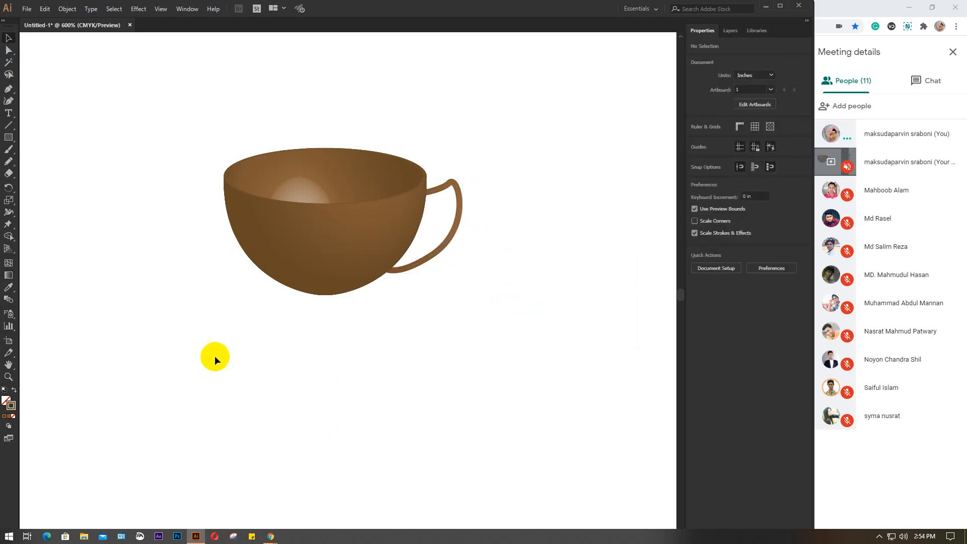
Step: Draw a shallow upward-curving saucer profile about 0.48 in long below the cup's base with the Pen tool
left_click(8, 91)
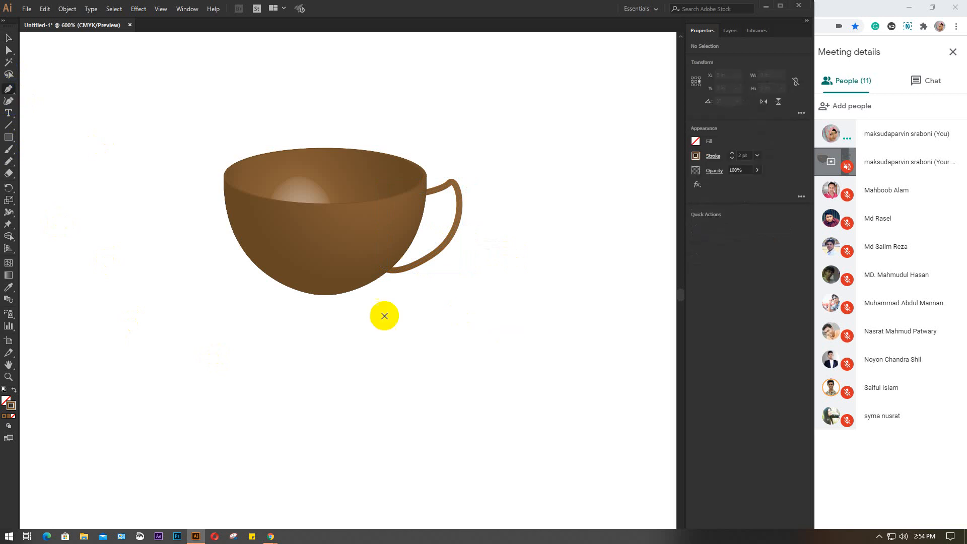
left_click(327, 322)
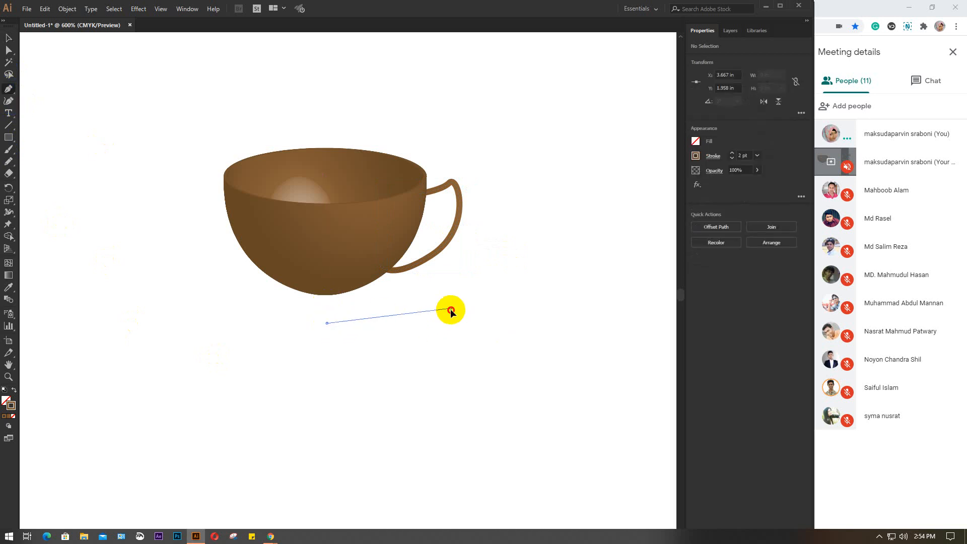
left_click_drag(451, 308, 479, 288)
left_click_drag(486, 287, 489, 285)
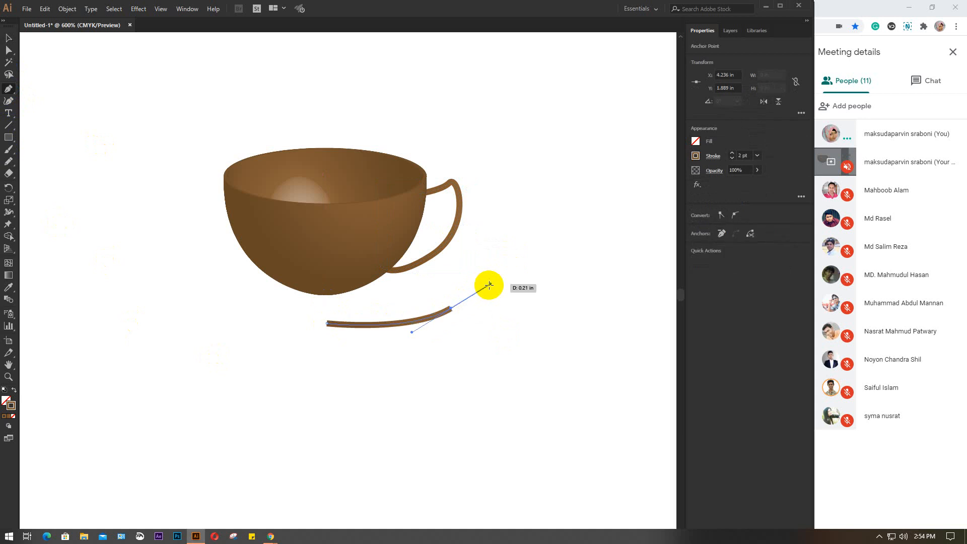
key("ctrl+z")
left_click_drag(466, 290, 498, 270)
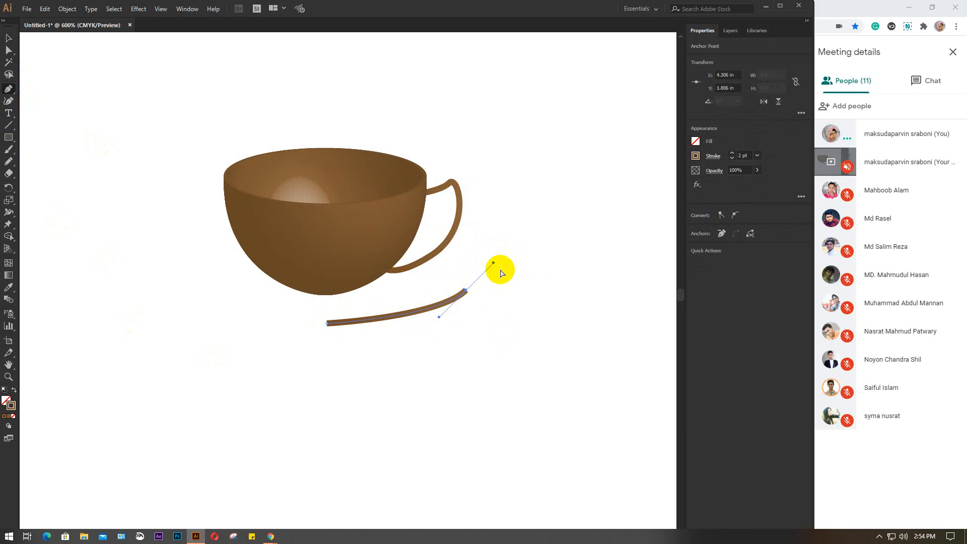
key("ctrl+z")
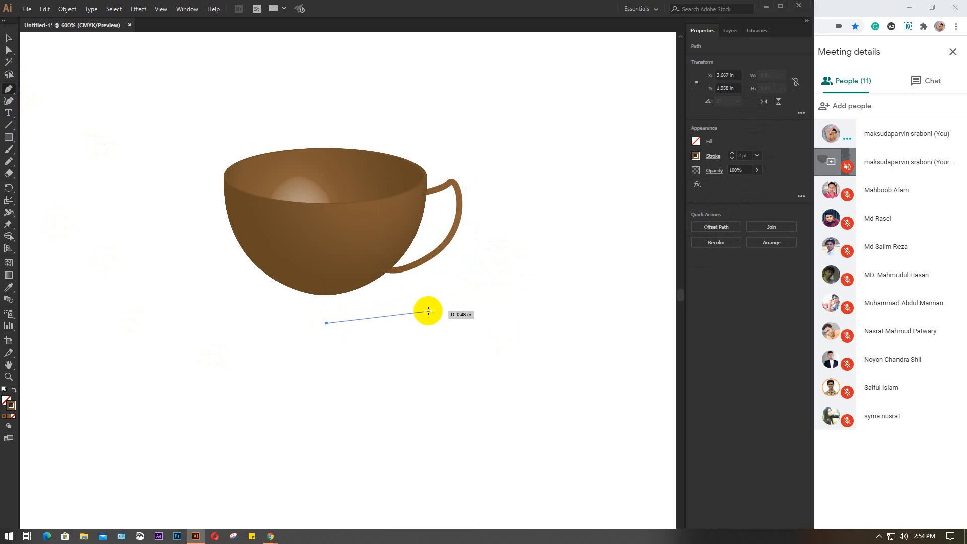
mouse_move(429, 310)
left_mouse_down()
mouse_move(450, 291)
mouse_move(457, 301)
left_mouse_up()
key("v")
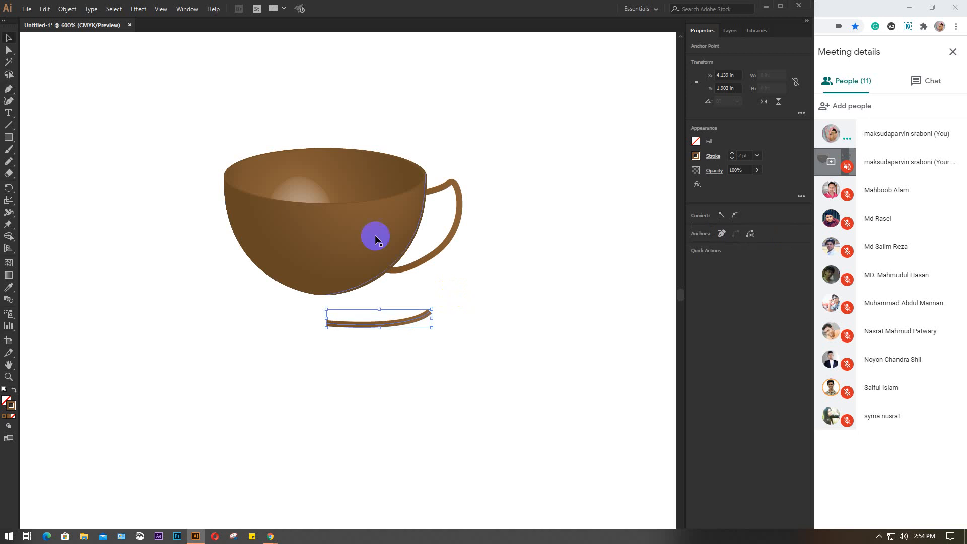
Step: Open the 3D Revolve options for the saucer profile with Preview on and the dialog moved clear of the artwork
left_click(136, 10)
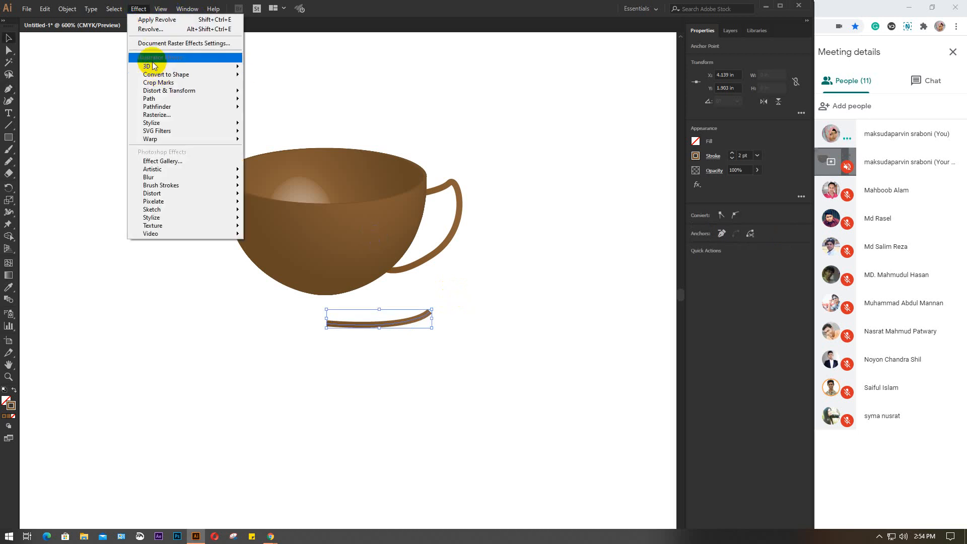
mouse_move(236, 68)
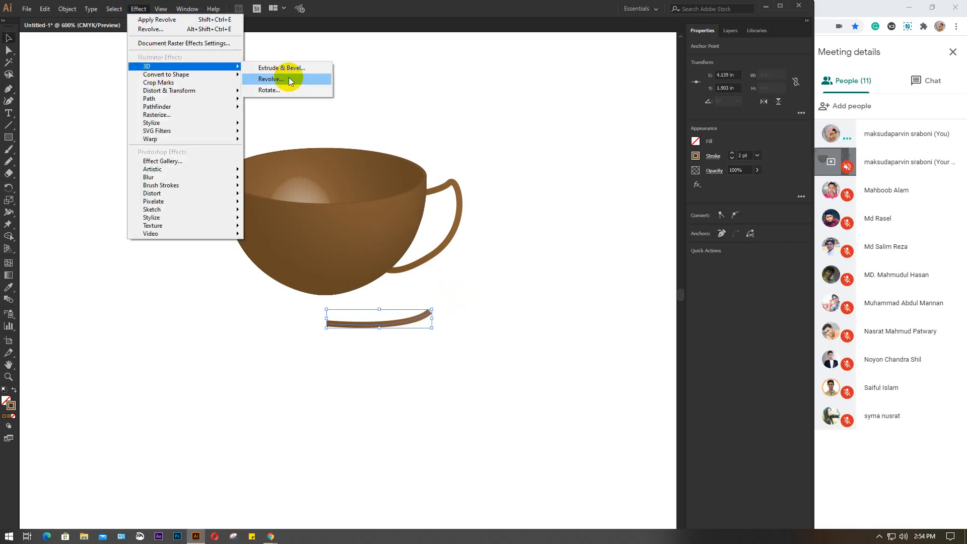
left_click(270, 79)
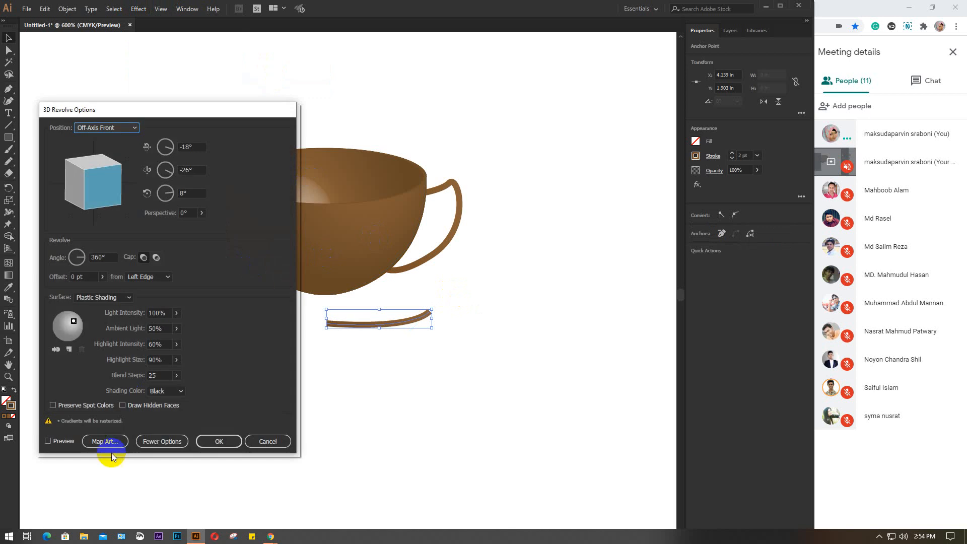
left_click(58, 445)
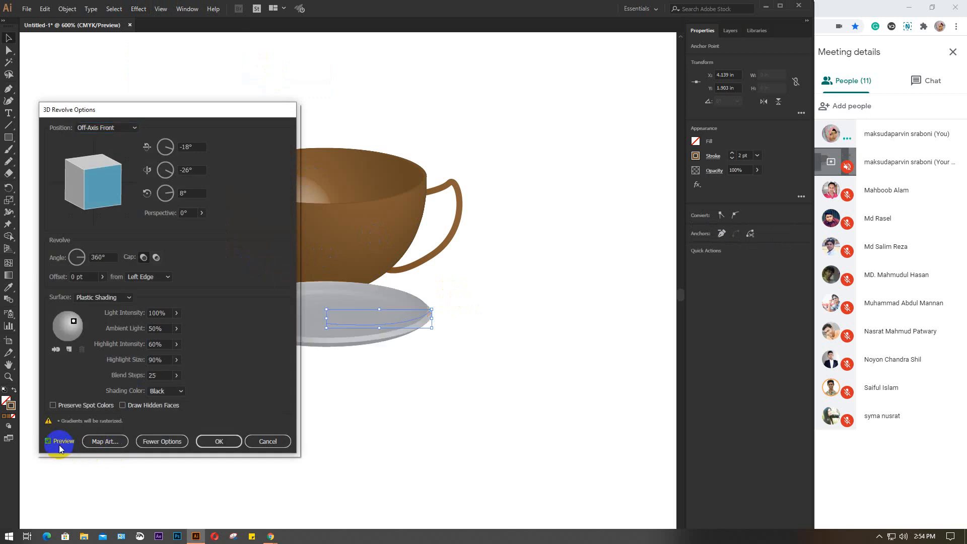
left_click_drag(138, 109, 96, 100)
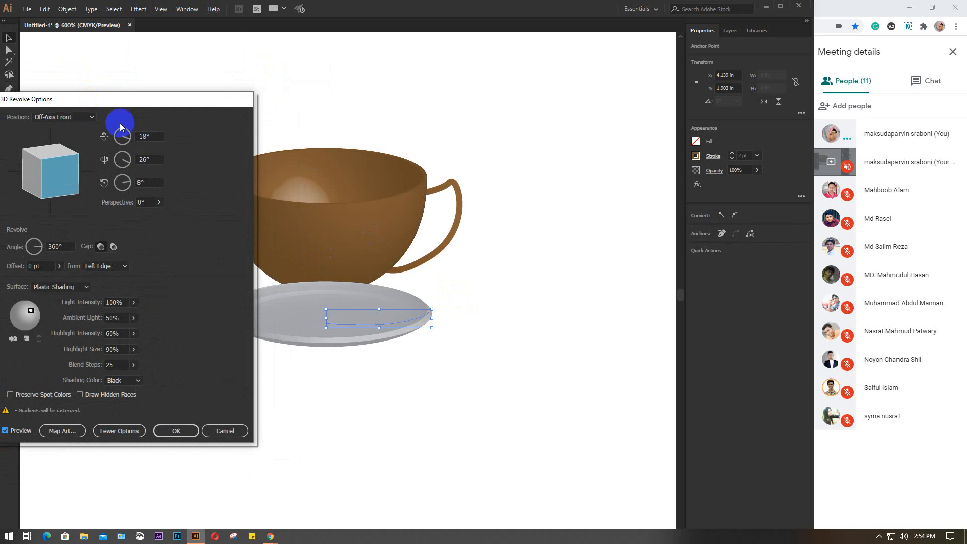
Step: Set the saucer's rotation around the Y axis to -15°
left_click(156, 161)
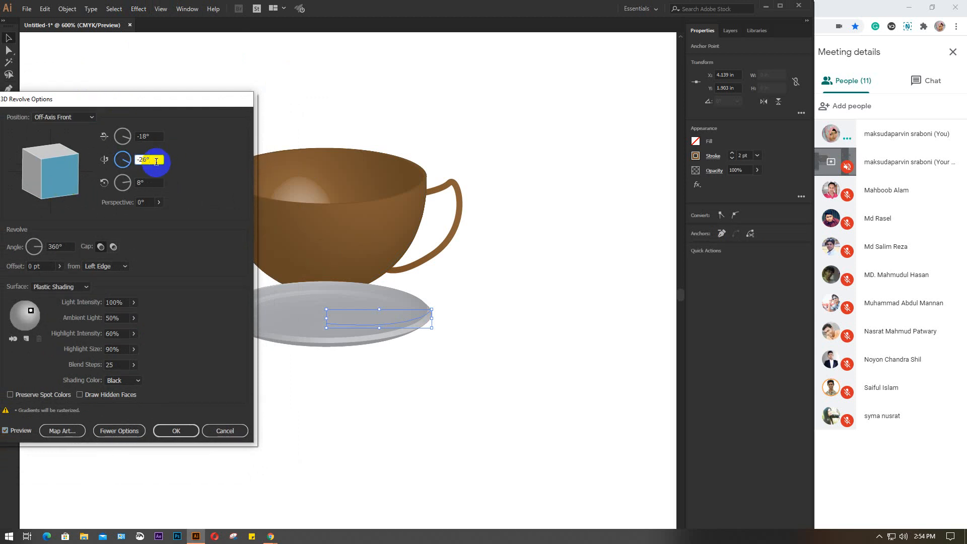
key("Up")
key("Up")
key("Up")
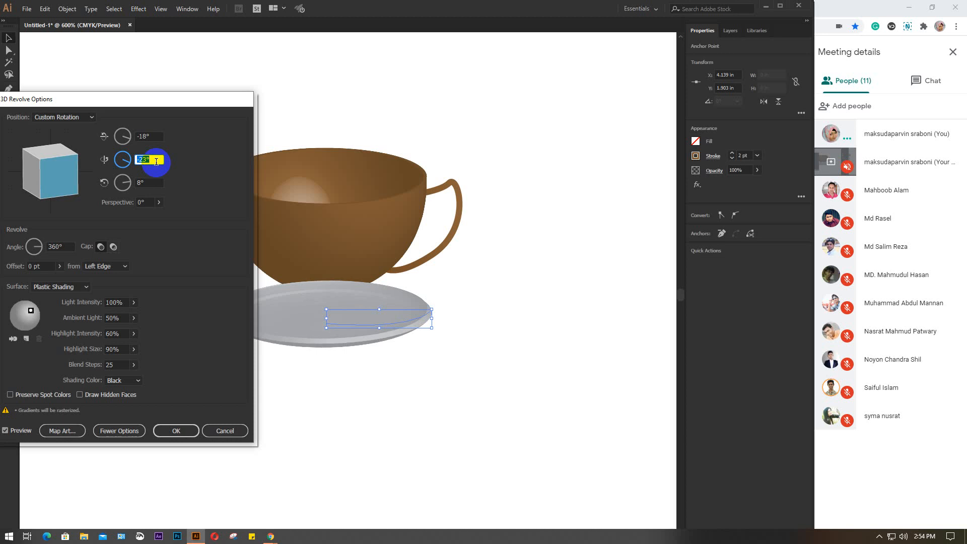
key("Up")
key("Up")
key("Up")
key("Up")
key("Up")
key("Up")
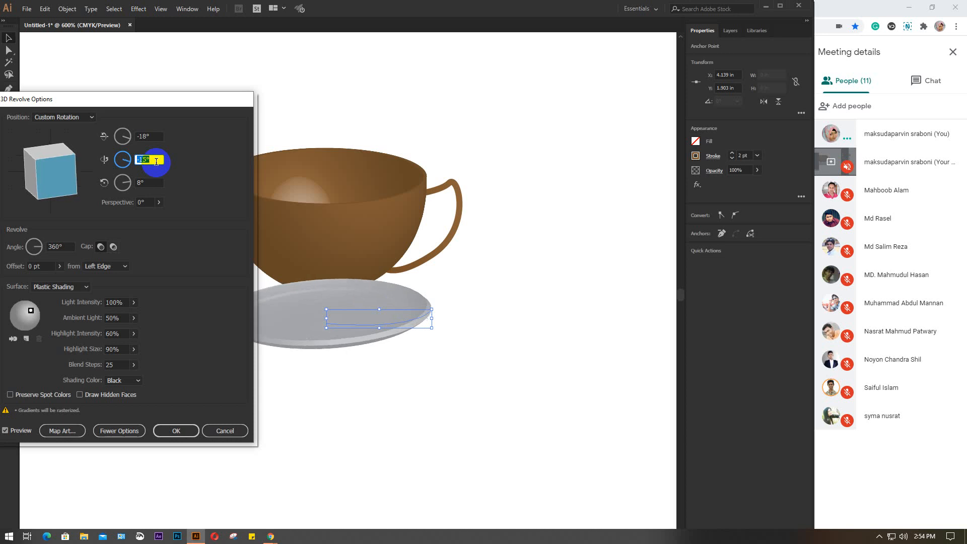
Step: Set the saucer's rotation around the X axis to -11°, comparing flatter angles in the preview
left_click(156, 135)
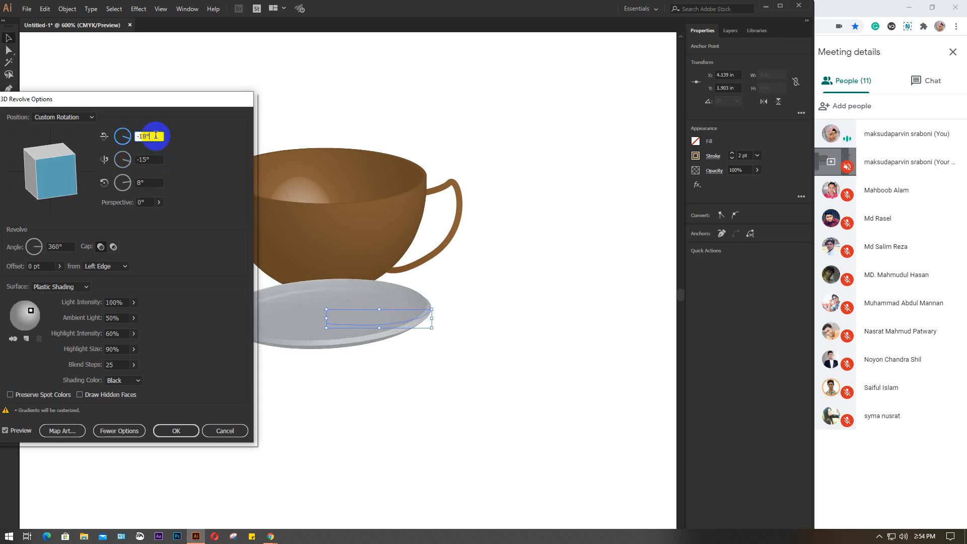
key("Up")
key("Up")
key("Up")
key("Up")
key("Up")
key("Up")
key("Up")
key("Up")
key("Up")
key("Up")
key("Up")
key("Up")
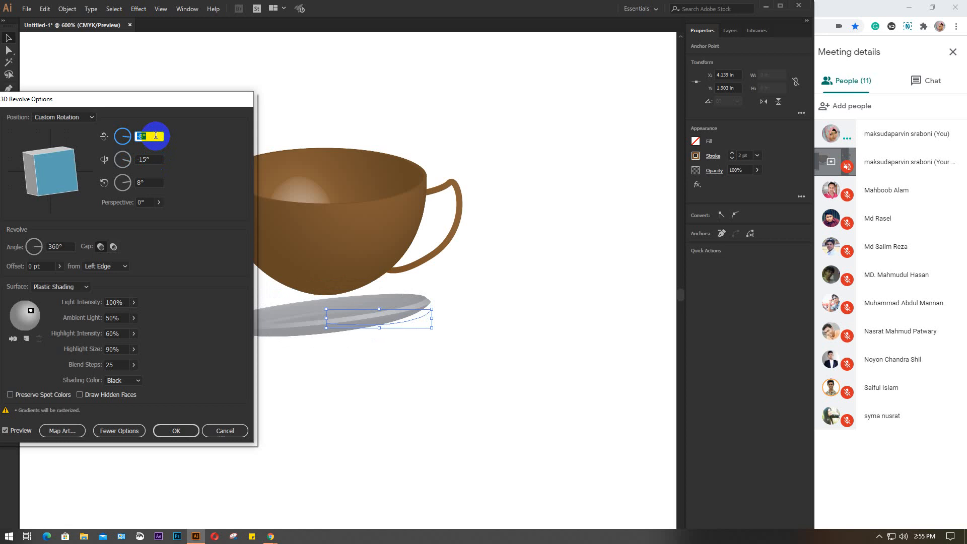
key("Down")
key("Down")
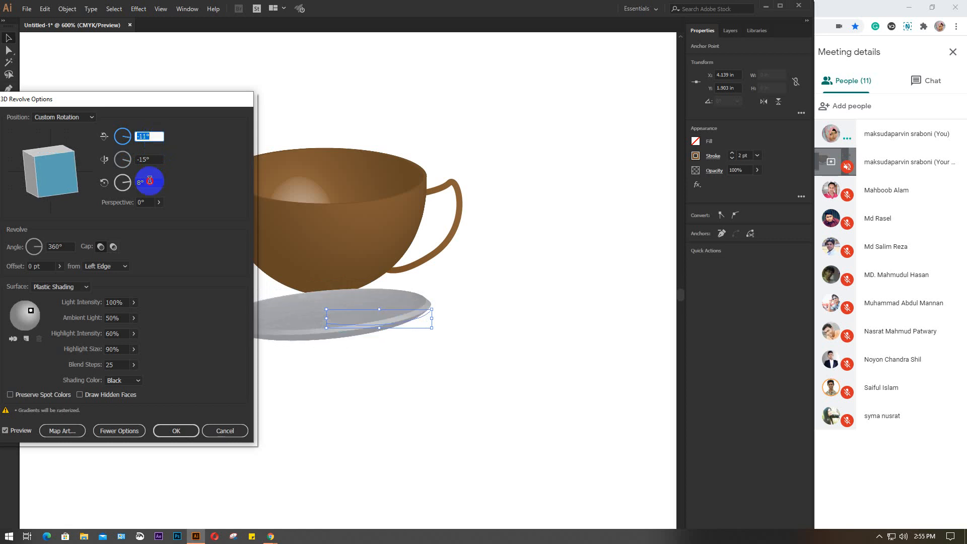
Step: Set the saucer's rotation around the Z axis to 0°
left_click(150, 181)
key("Up")
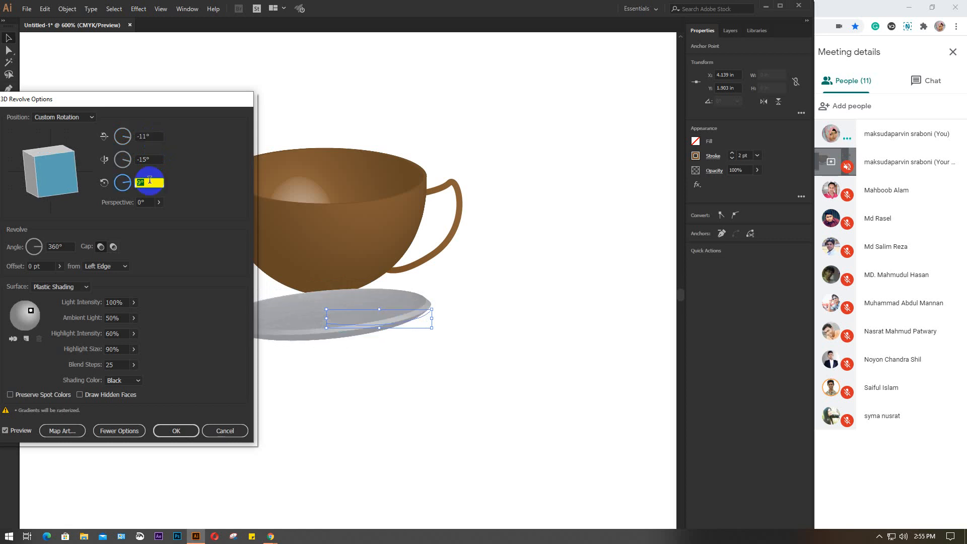
type("0")
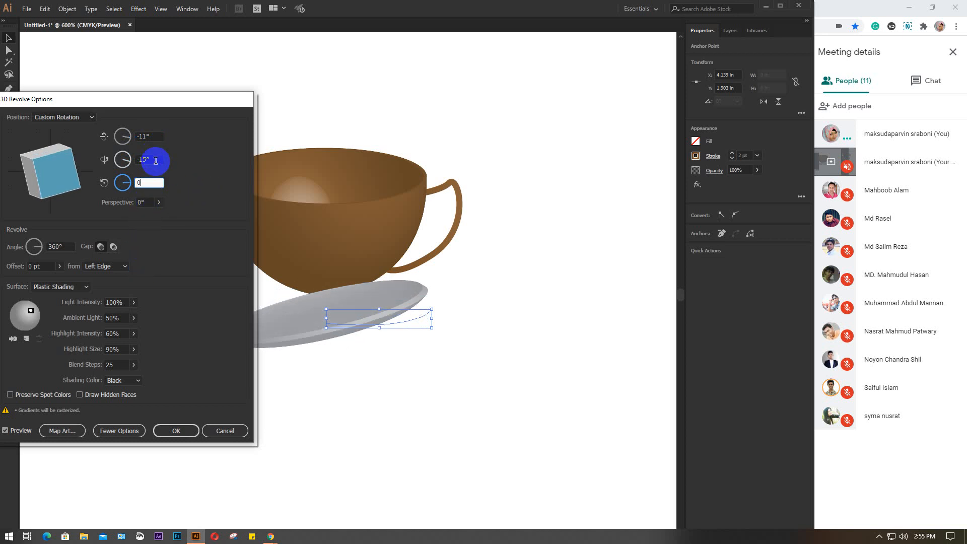
Step: Set the saucer's rotation around the Y axis to -10°
left_click(155, 160)
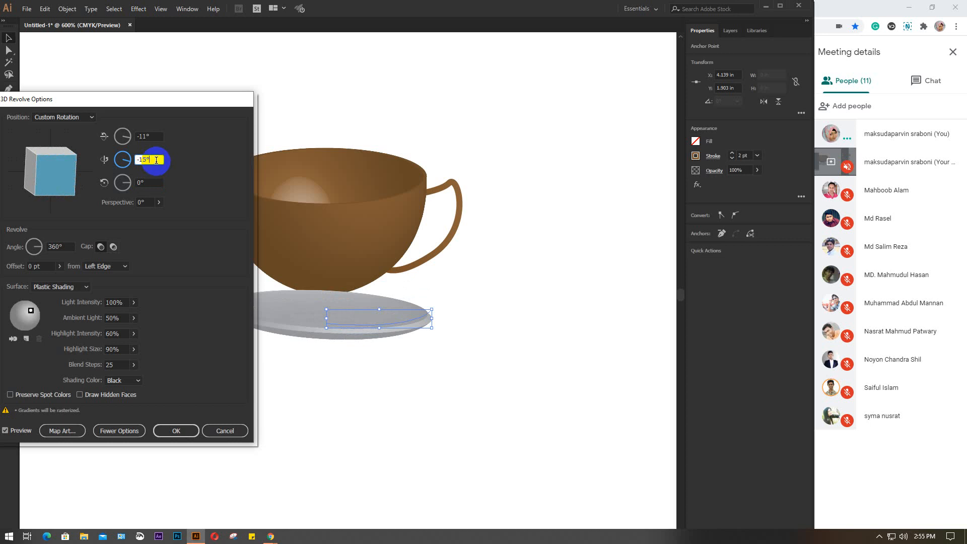
key("Up")
key("Up")
key("Up")
key("Up")
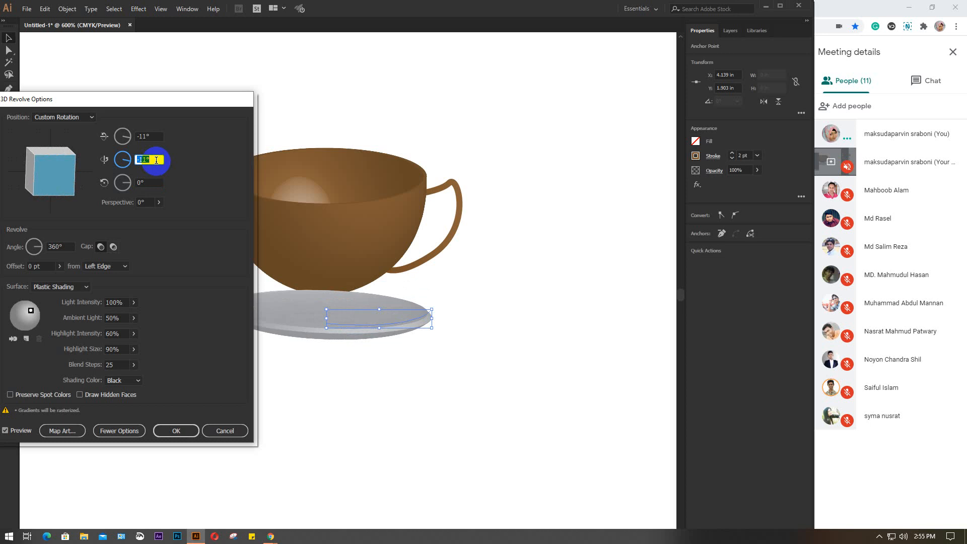
key("Up")
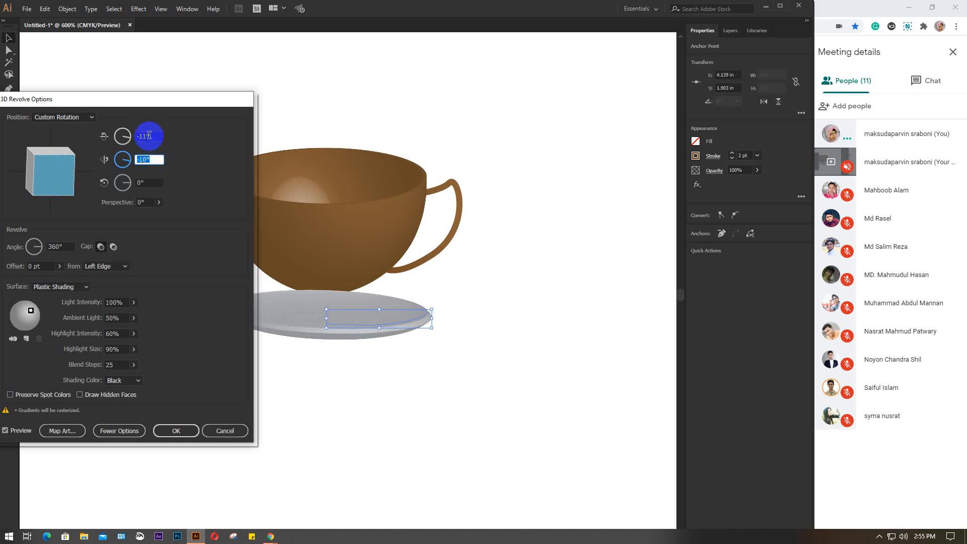
Step: Try a rotation of -5° around the X axis for the saucer and check it in the preview
left_click(156, 136)
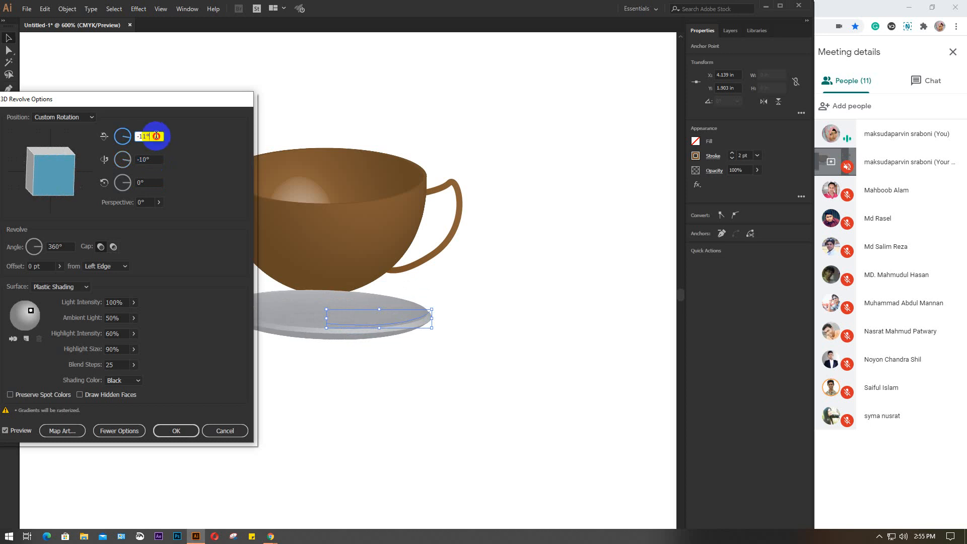
left_click(120, 144)
type("-5")
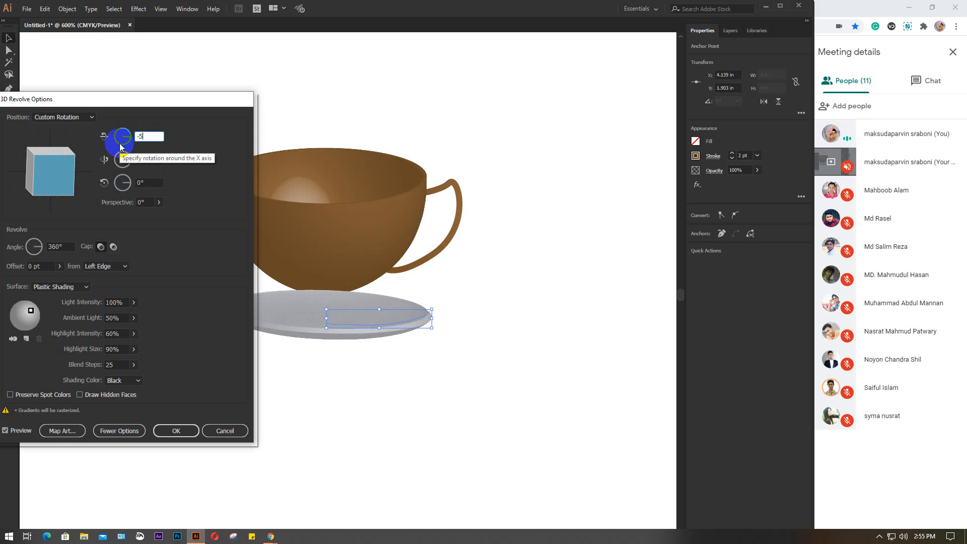
left_click(155, 181)
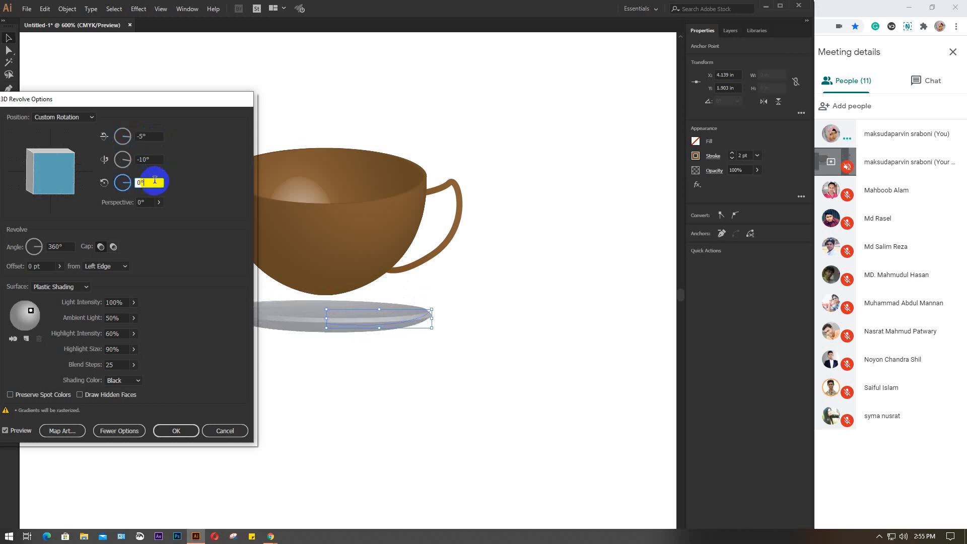
Step: Set the saucer's rotation around the X axis to -7°, comparing neighbouring angles in the preview, and apply the revolve
left_click(151, 136)
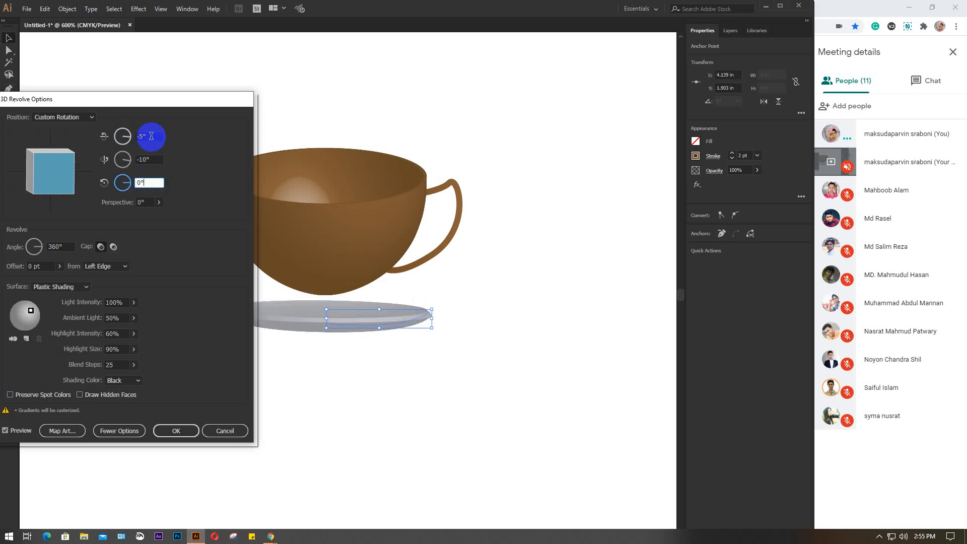
key("Up")
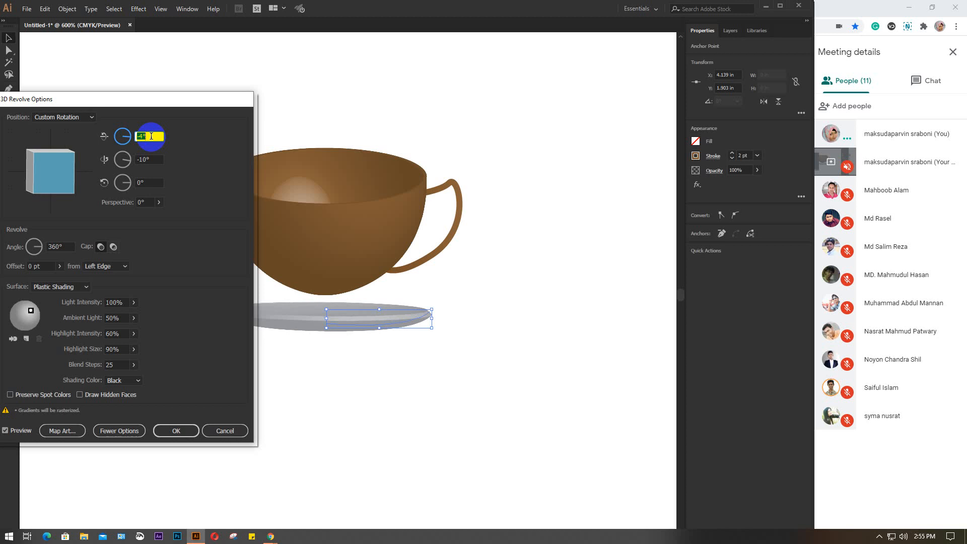
key("Down")
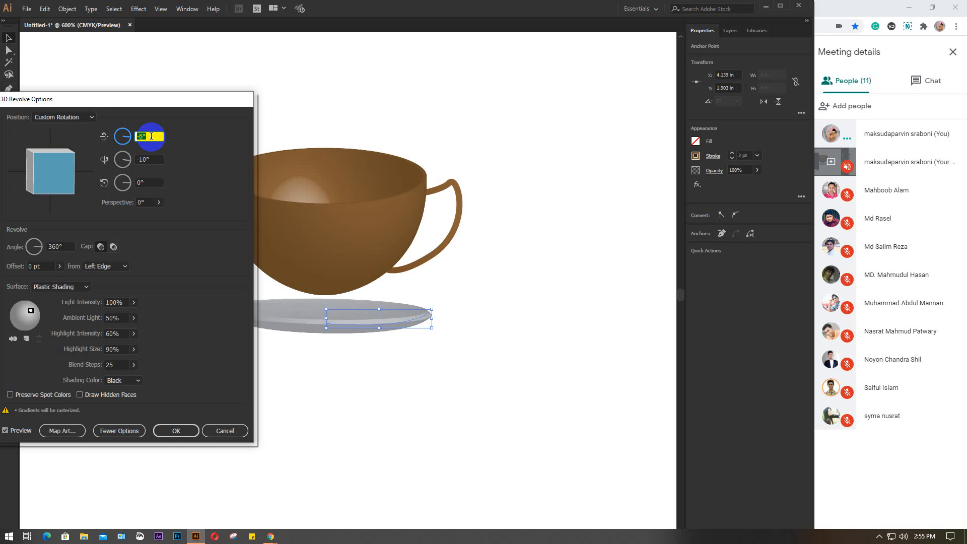
key("Down")
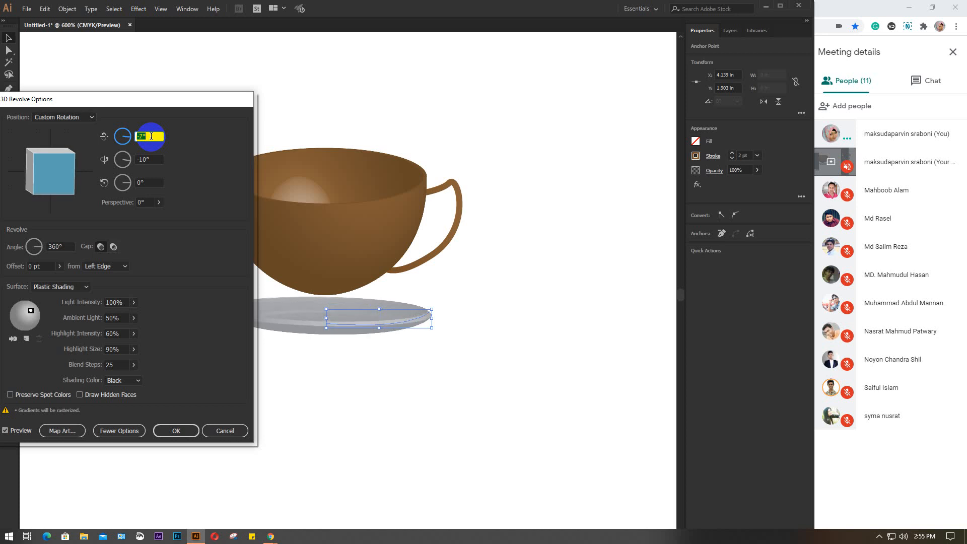
key("Down")
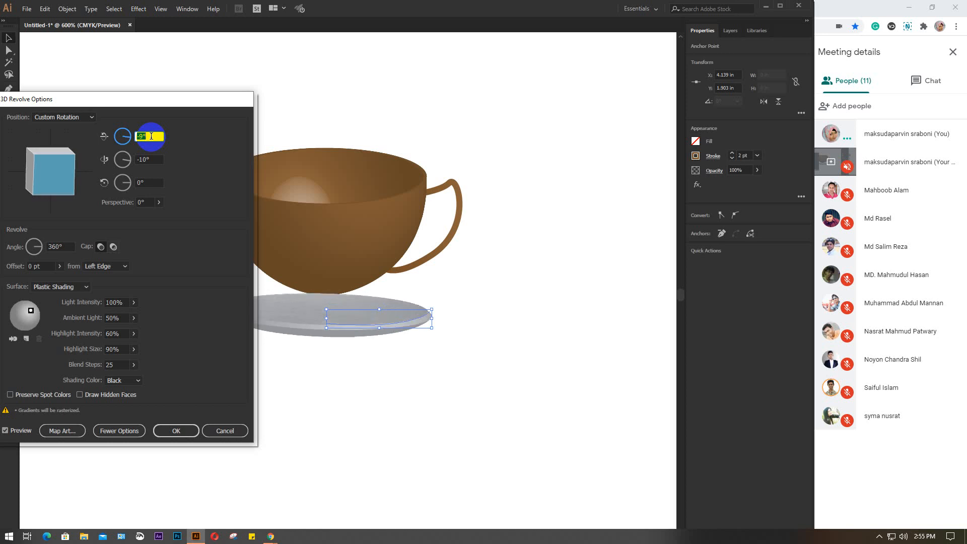
key("Down")
key("Down")
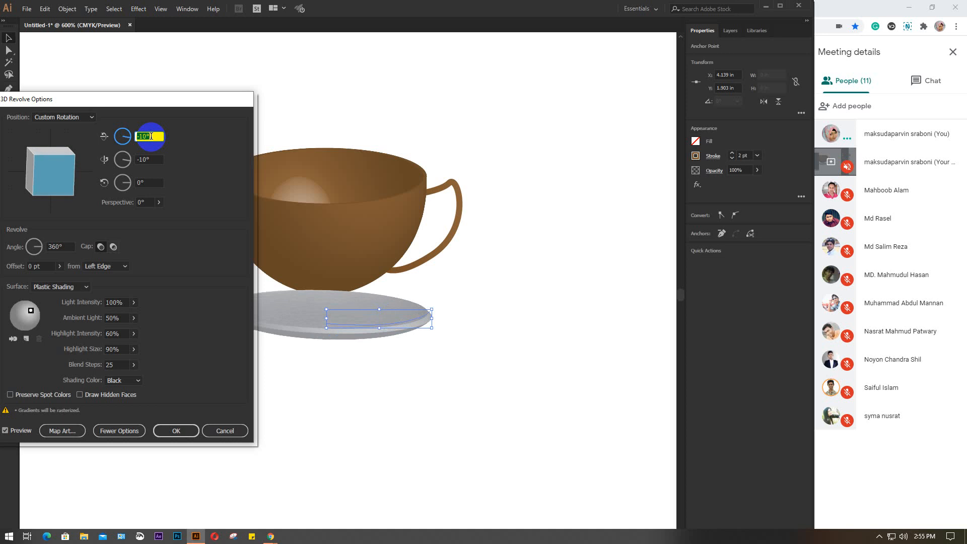
key("Up")
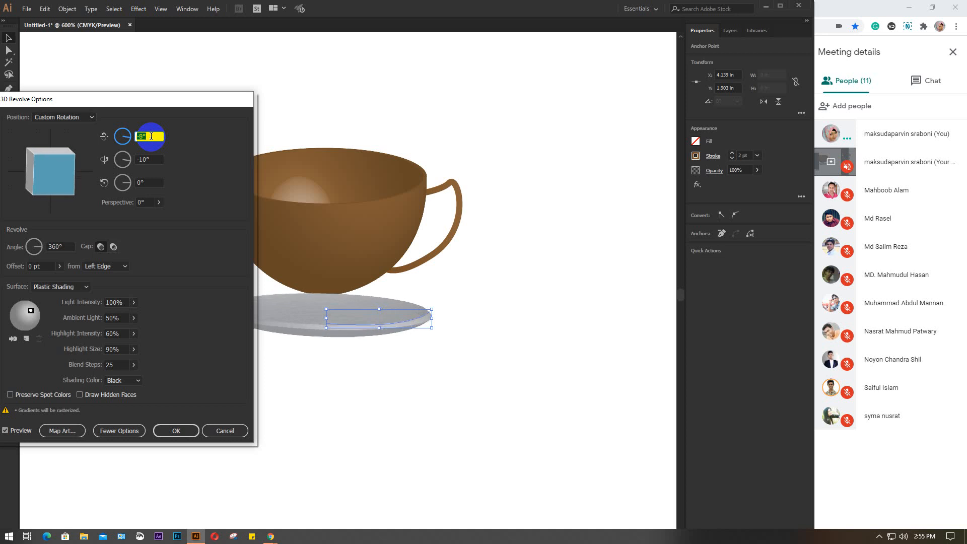
key("Up")
key("Up")
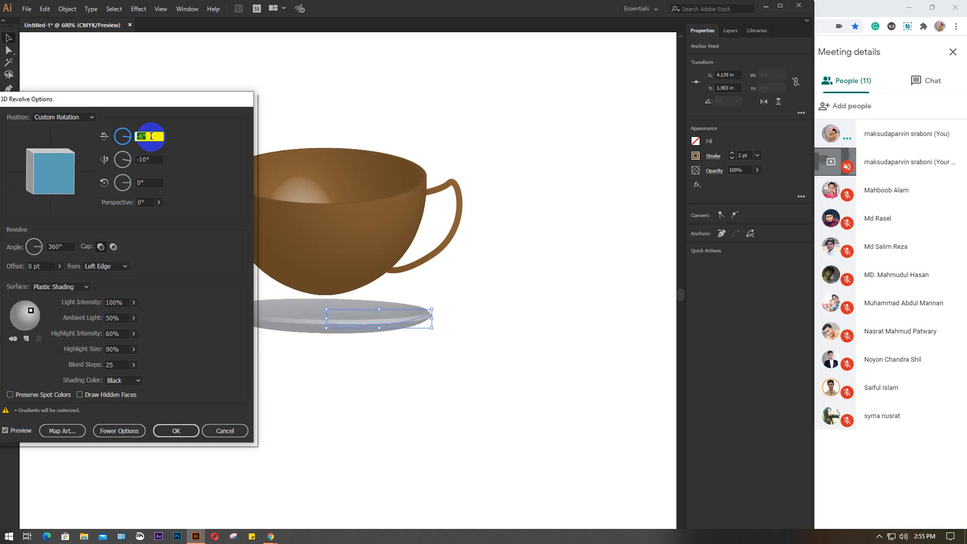
key("Down")
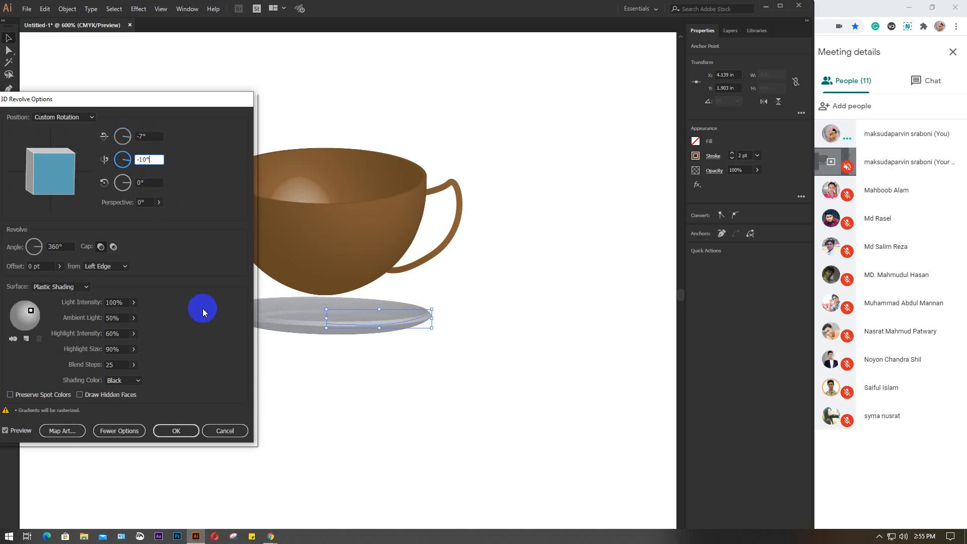
left_click(176, 431)
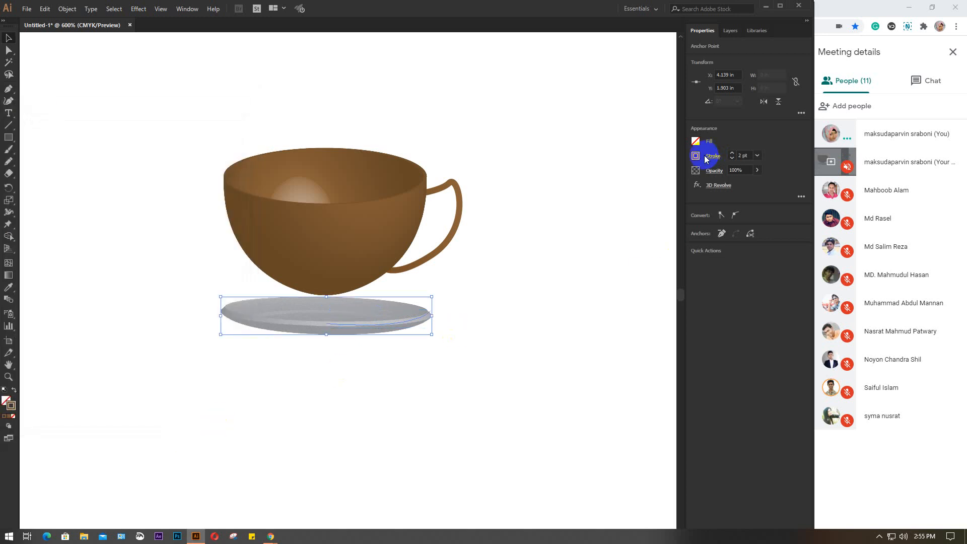
Step: Recolour the saucer's stroke with a light brown swatch, comparing neighbouring brown swatches
left_click(695, 155)
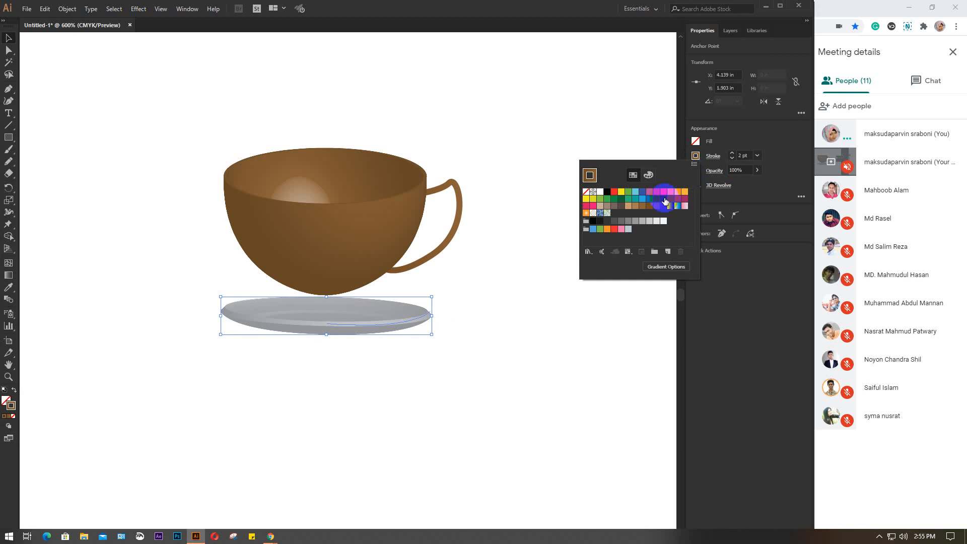
left_click(635, 206)
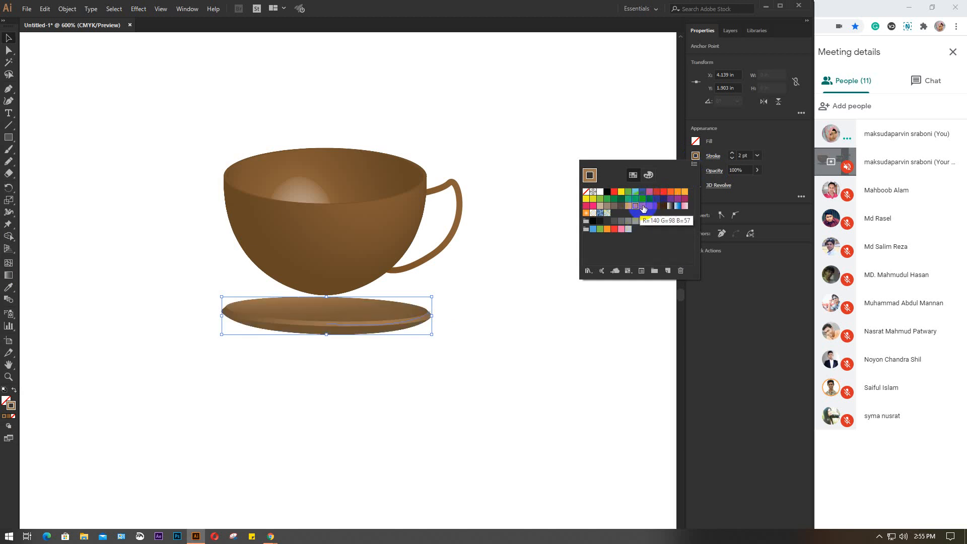
left_click(643, 207)
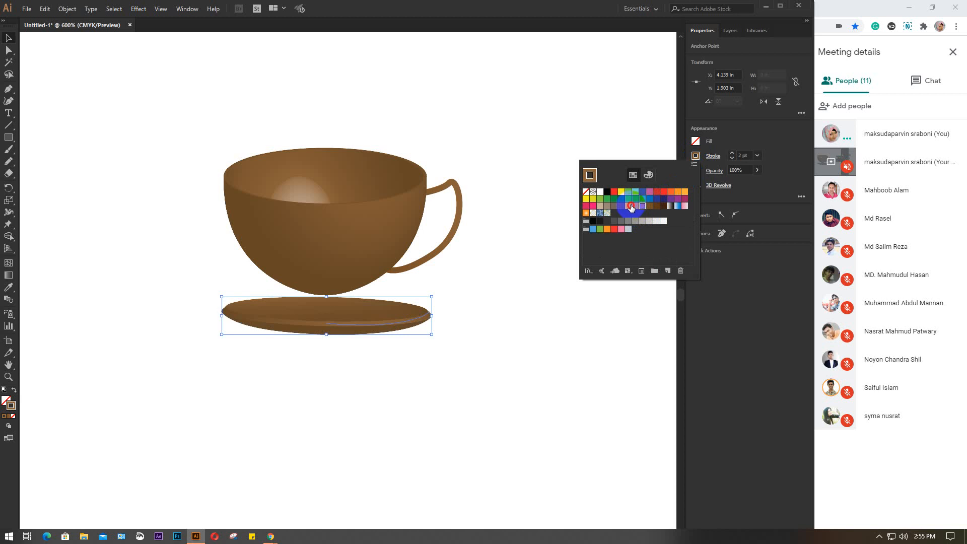
left_click(629, 206)
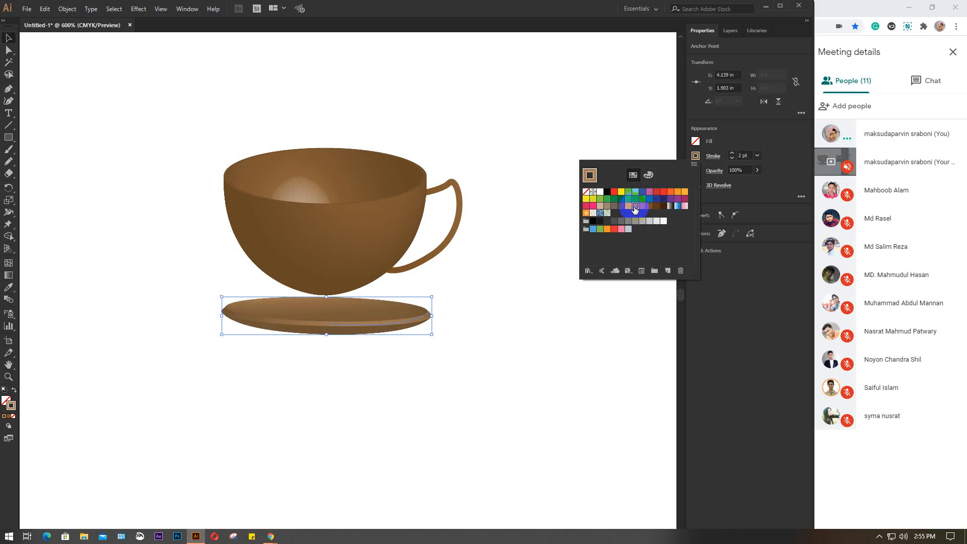
left_click(516, 212)
Step: Move the saucer up so it overlaps the cup's base and send it to the back, behind the cup
left_click_drag(308, 336, 317, 285)
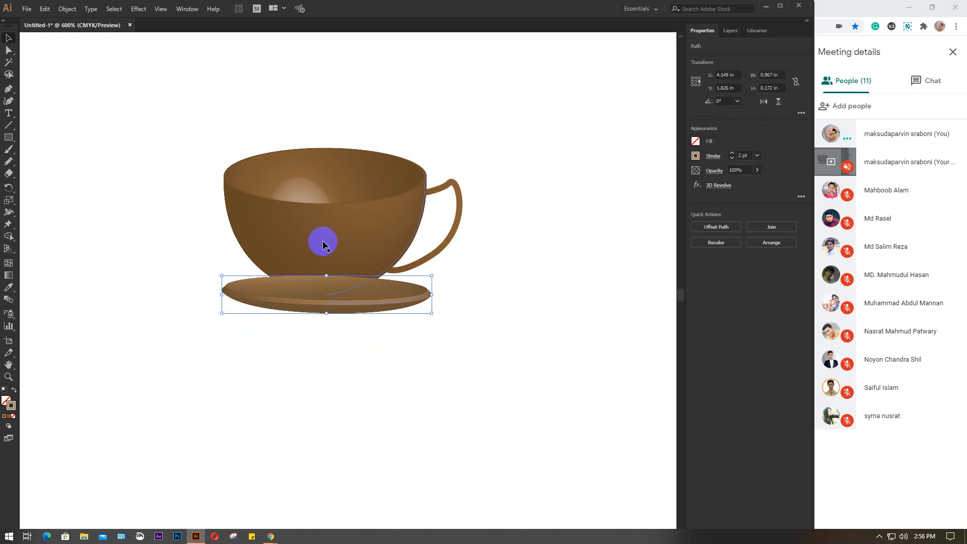
left_click(323, 224)
left_click(292, 320)
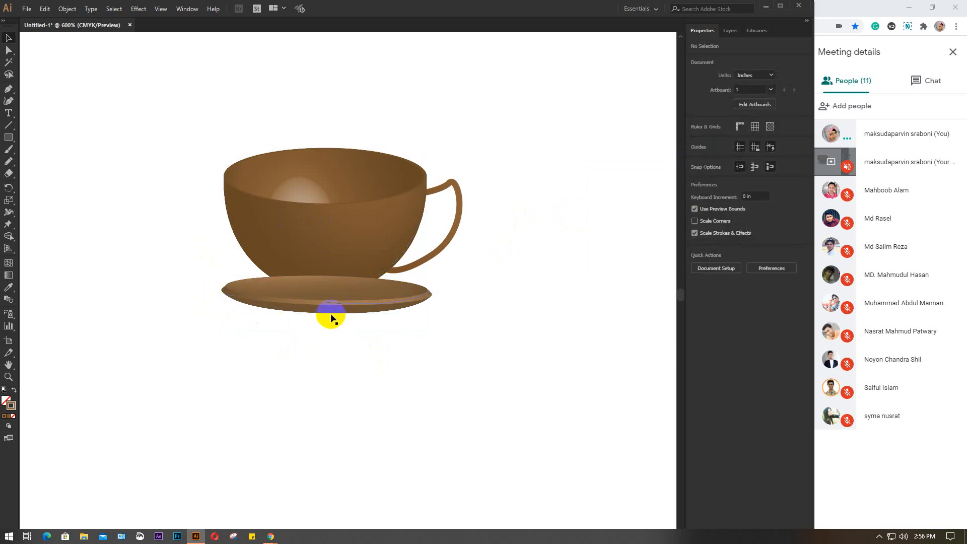
right_click(329, 308)
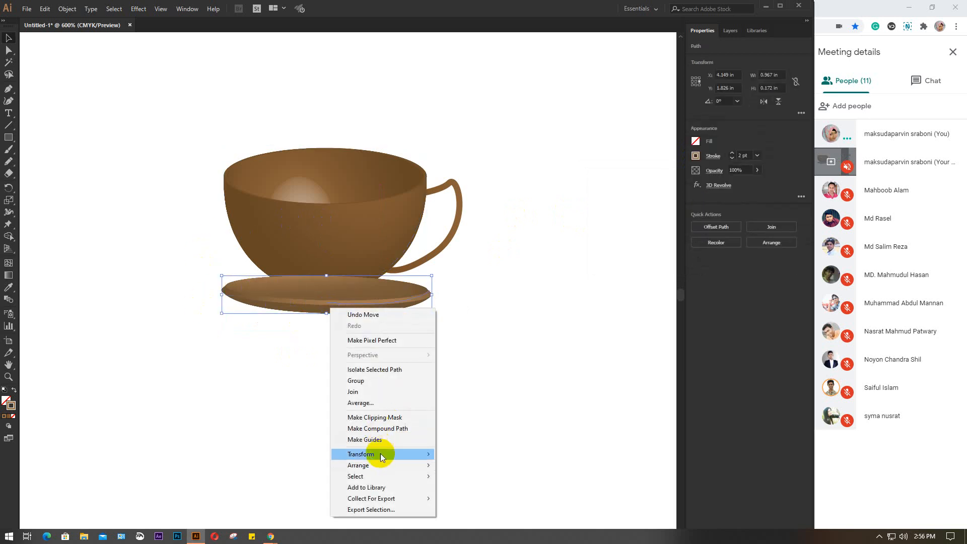
mouse_move(377, 462)
left_click(467, 497)
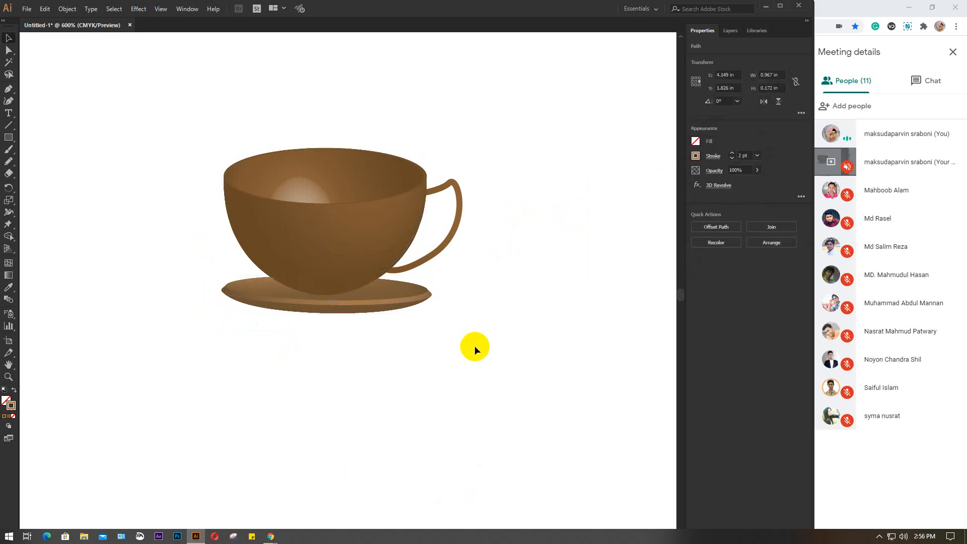
Step: Shift the saucer slightly up and to the left, and align the cup body and saucer on their horizontal centres
left_click(464, 337)
mouse_move(379, 301)
left_mouse_down()
mouse_move(377, 292)
mouse_move(394, 302)
mouse_move(373, 300)
left_mouse_up()
left_click(495, 320)
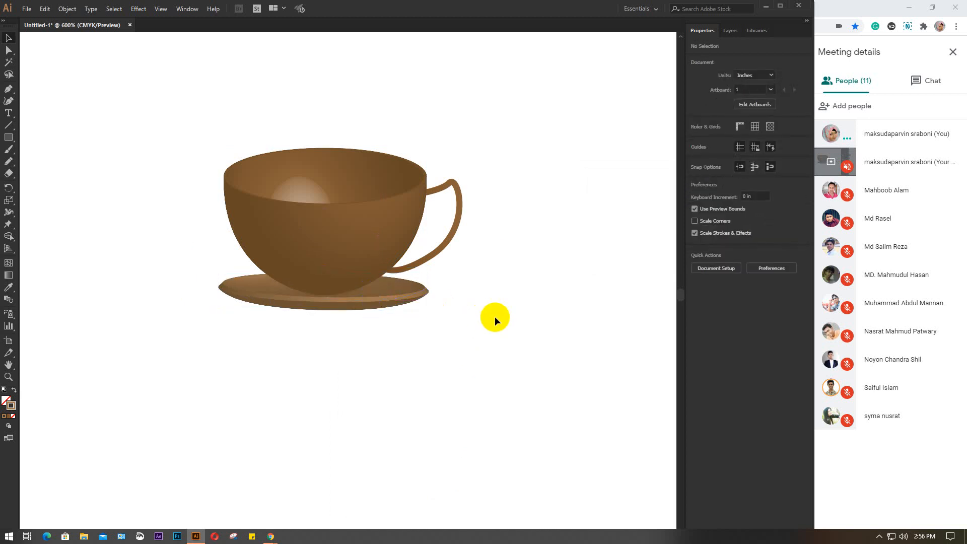
left_click_drag(309, 368, 341, 277)
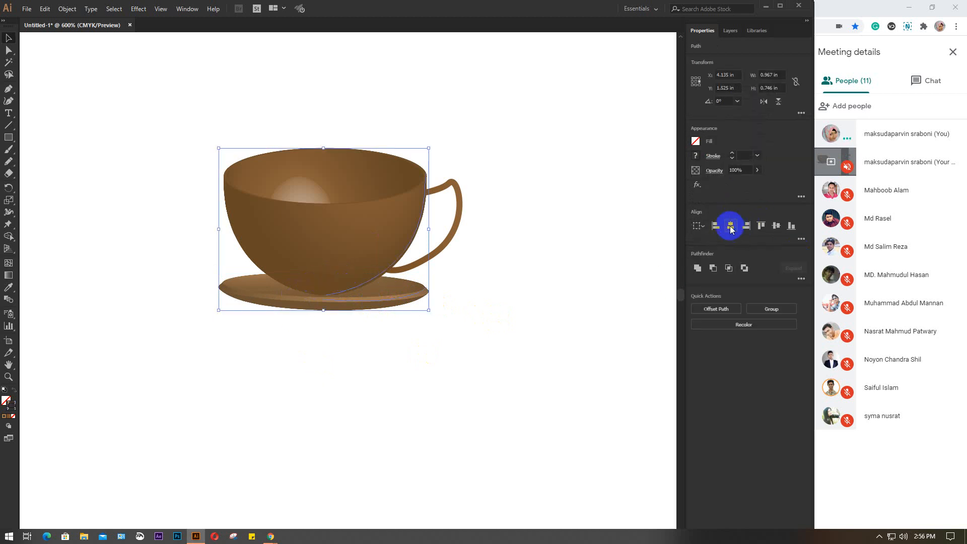
left_click(461, 334)
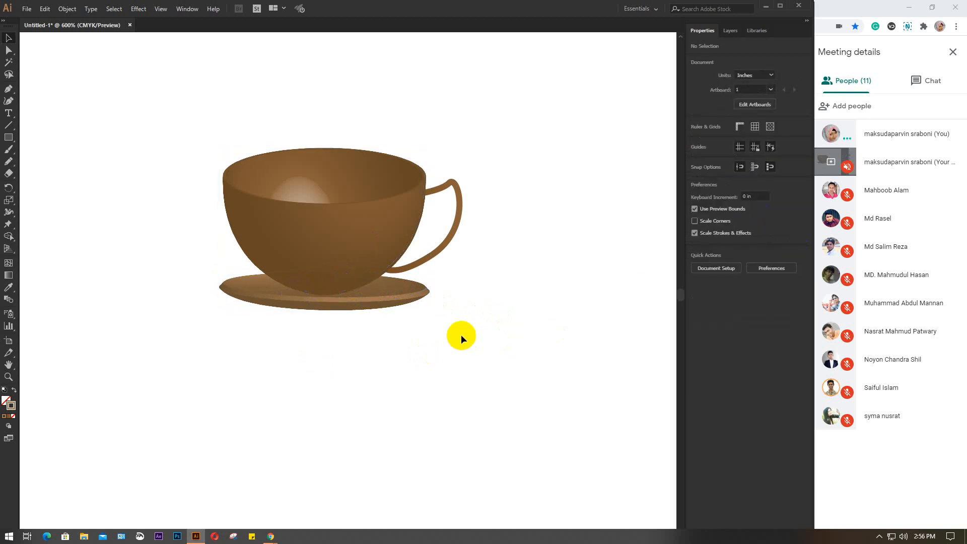
Step: Scale the cup, handle and saucer together to about 3.09 by 2.06 in and place them on the artboard beside the wine glass
scroll(461, 335, "down", 3)
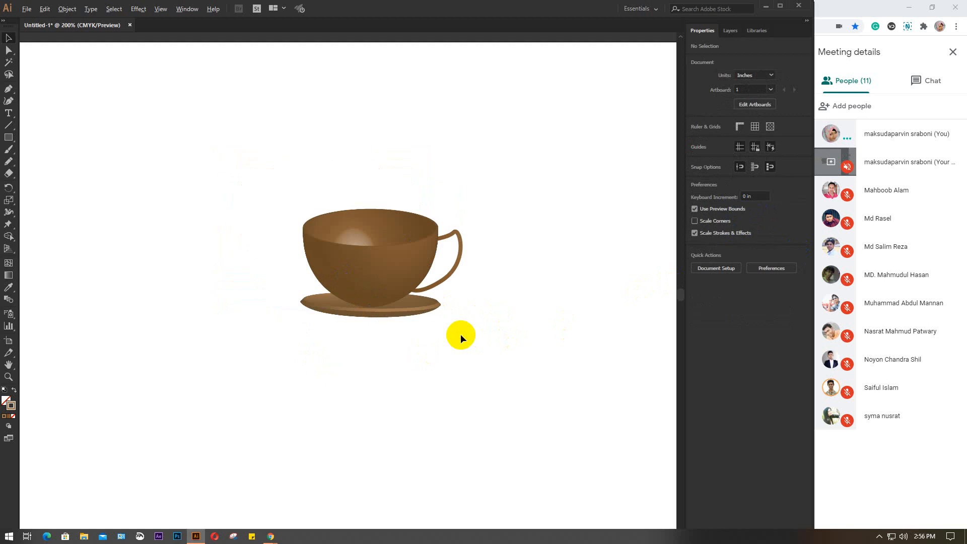
scroll(440, 339, "right", 3)
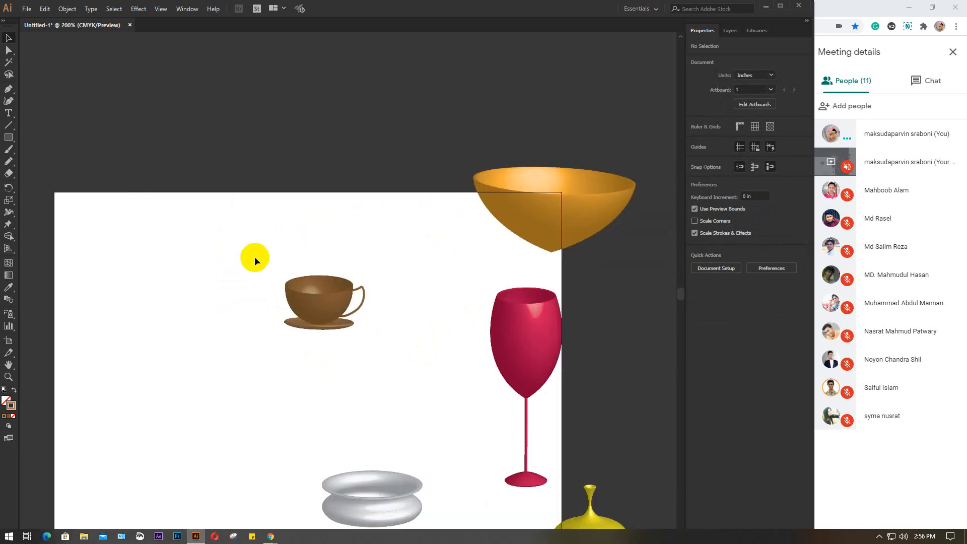
left_click_drag(255, 257, 438, 434)
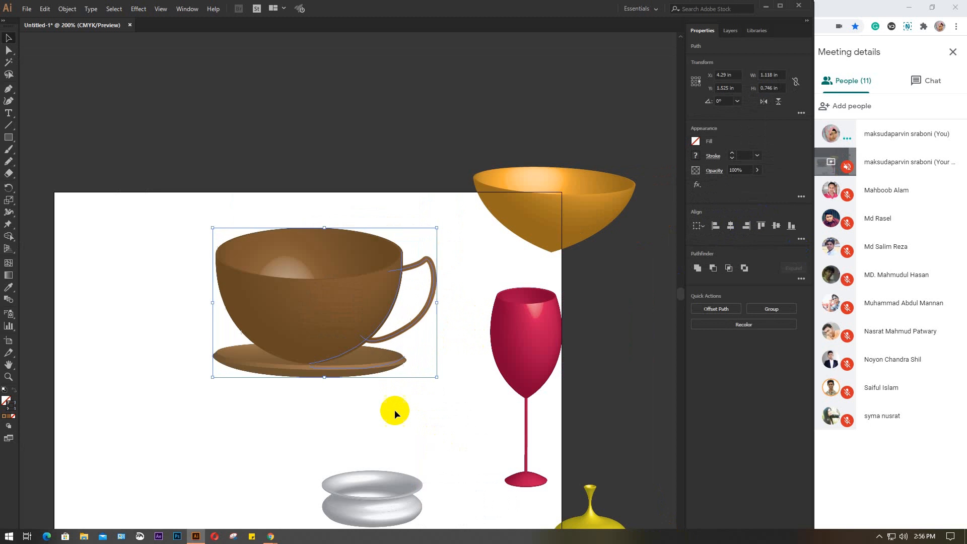
left_click_drag(336, 307, 249, 332)
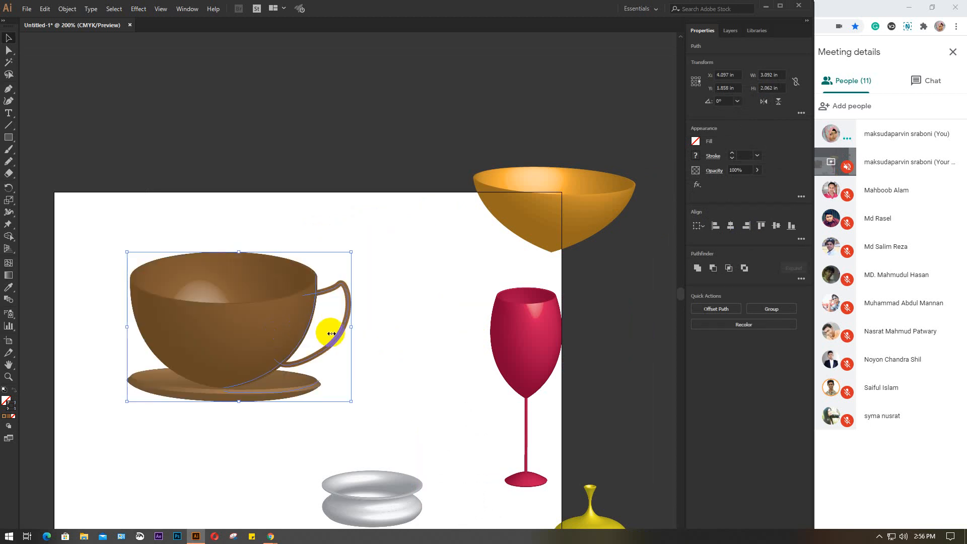
left_click(416, 300)
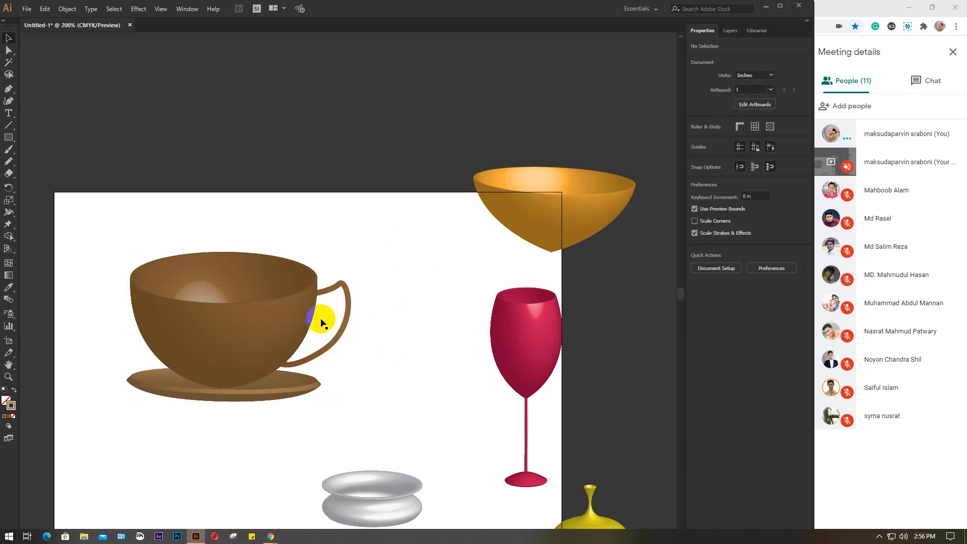
Step: Rotate the saucer about 2.5° counterclockwise and nudge it down to about Y 2.69 in
left_click(263, 399)
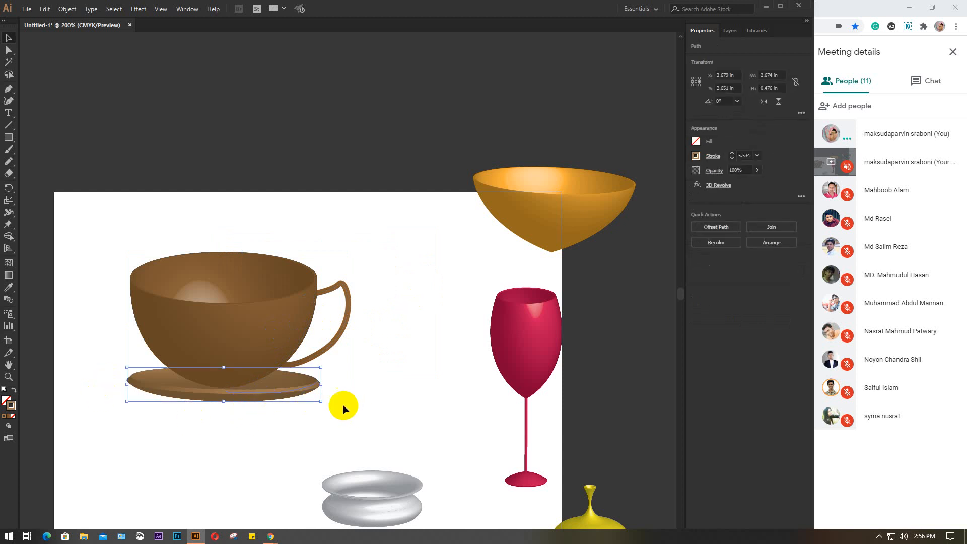
left_click_drag(327, 406, 328, 401)
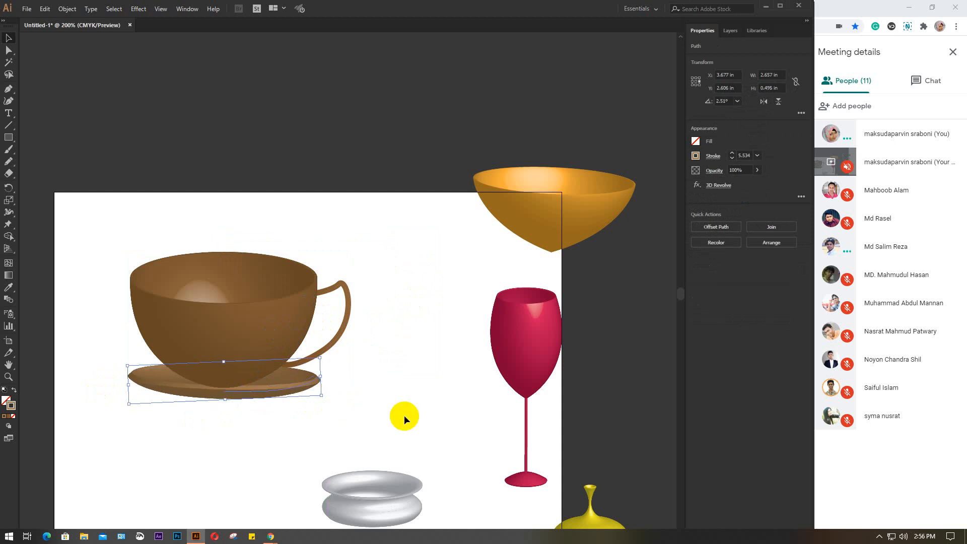
key("Down")
key("Down")
key("Down")
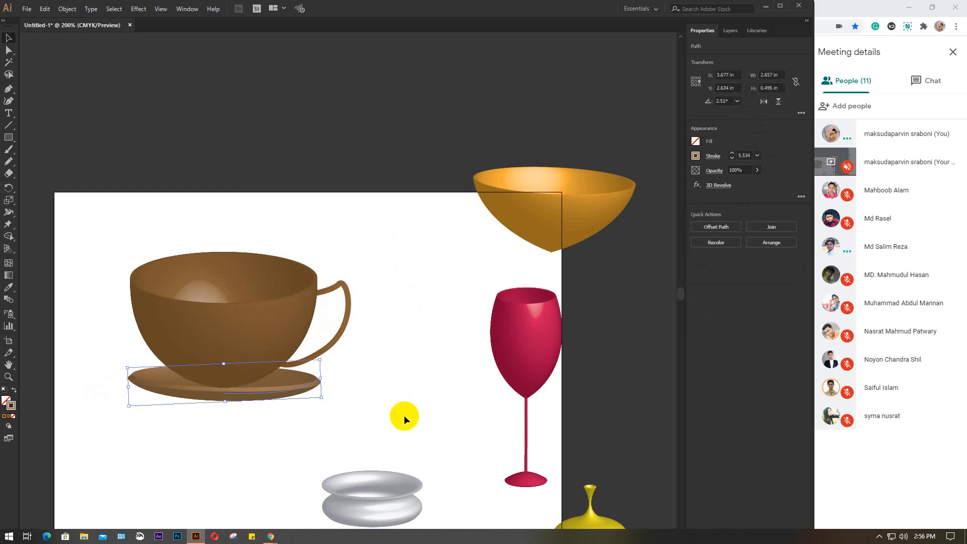
key("Down")
key("Down")
key("Down")
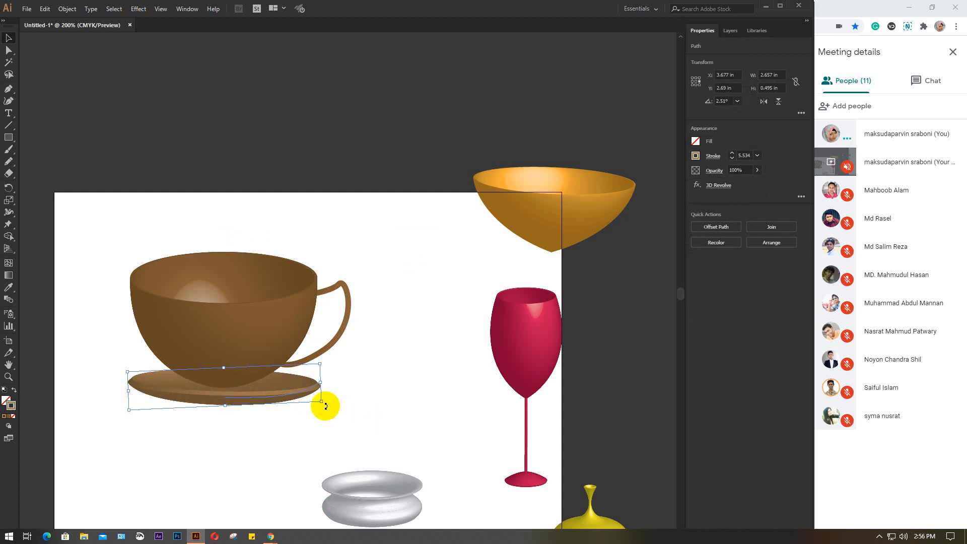
Step: Rotate the saucer further to about 5.6° and nudge it down to about Y 2.74 in
left_click_drag(325, 406, 331, 401)
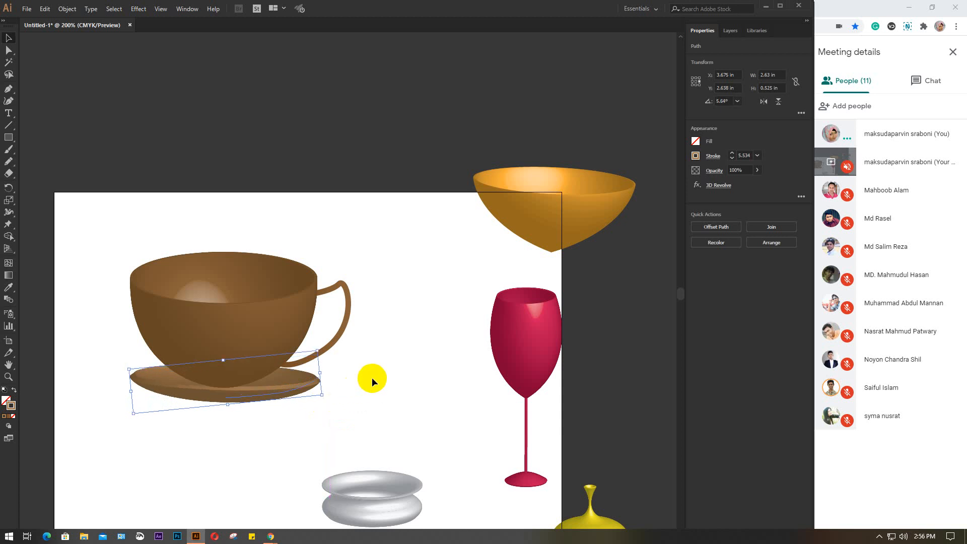
key("Down")
key("Down")
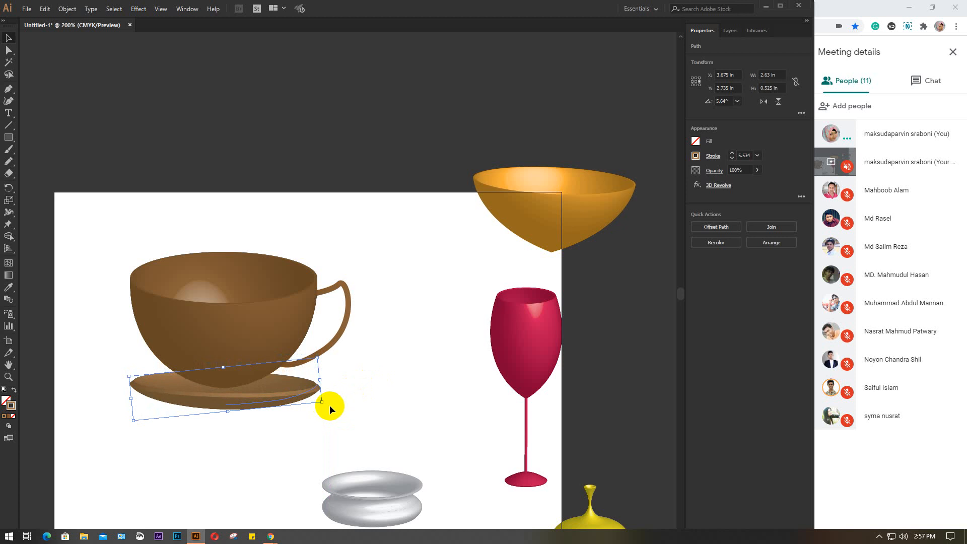
Step: Rotate the saucer to about 5.5° and place it under the cup at about X 3.58 in, Y 2.73 in
left_click_drag(324, 406, 326, 426)
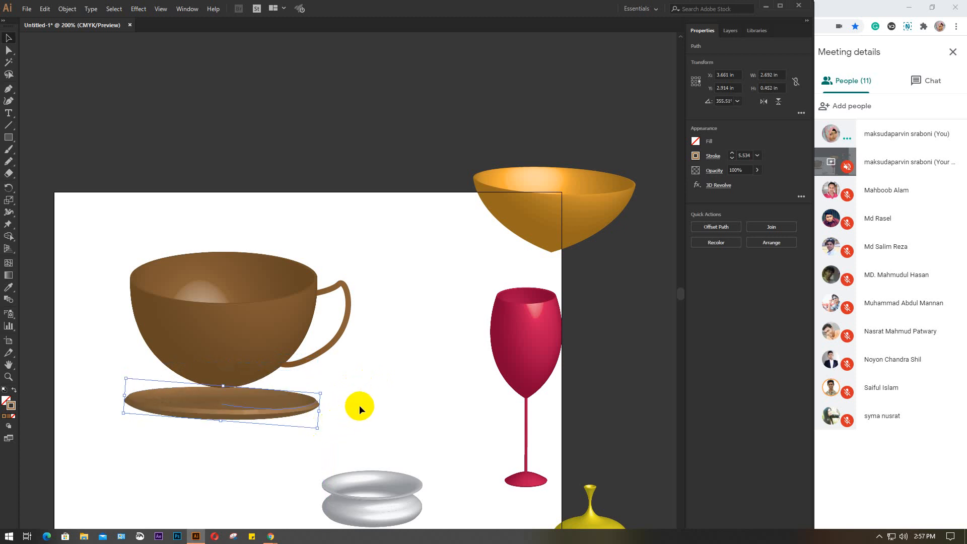
left_click_drag(323, 392, 312, 370)
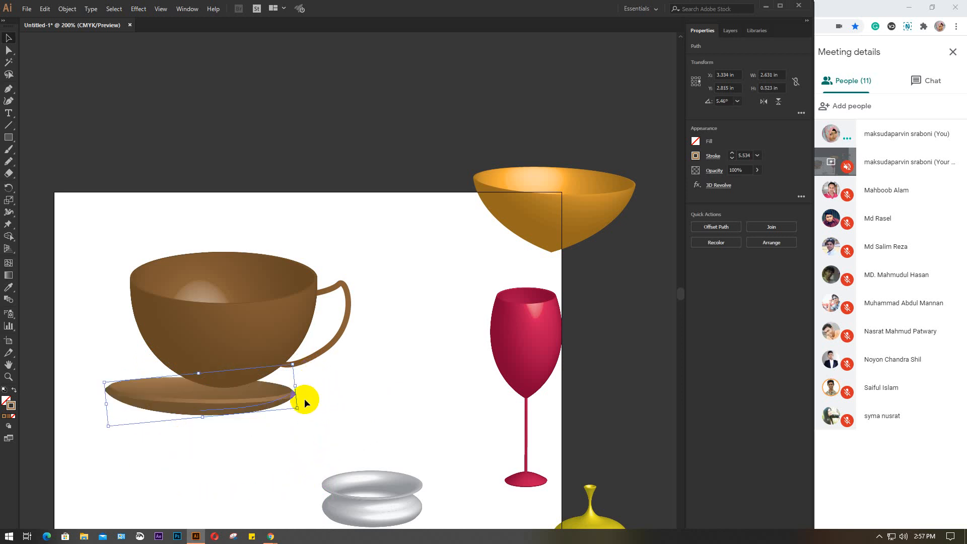
left_click_drag(268, 400, 285, 398)
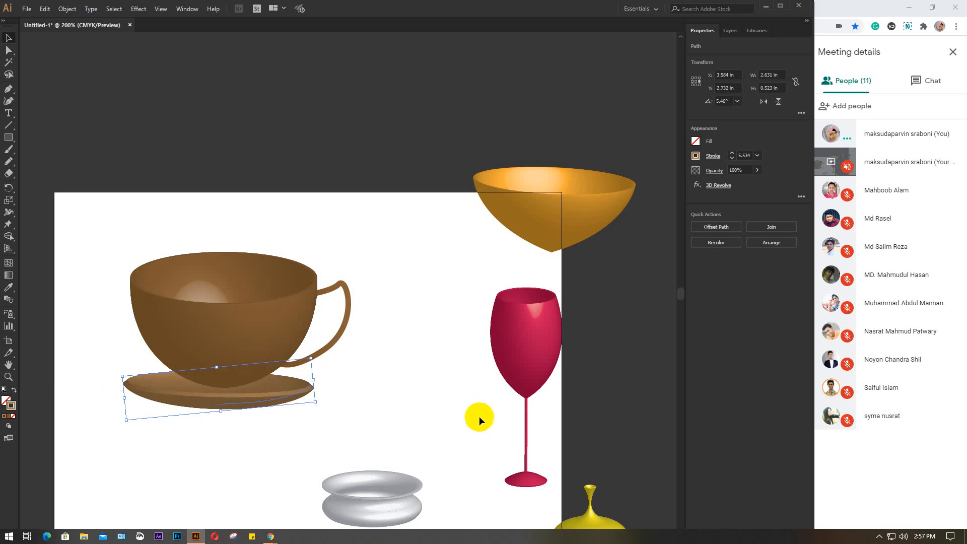
Step: Nudge the saucer up to about Y 2.7 in against the cup's base and deselect it
key("Up")
key("Up")
key("Up")
key("Up")
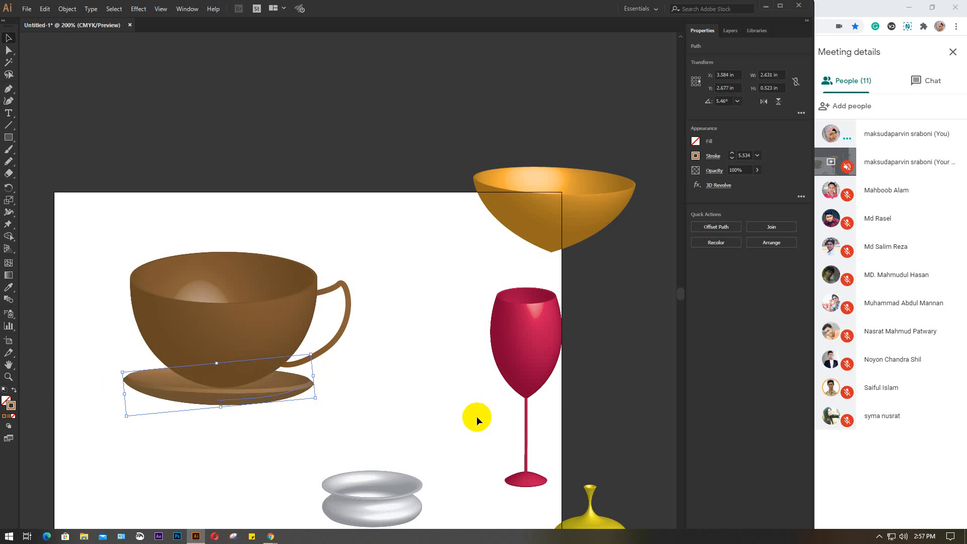
key("Down")
left_click(476, 416)
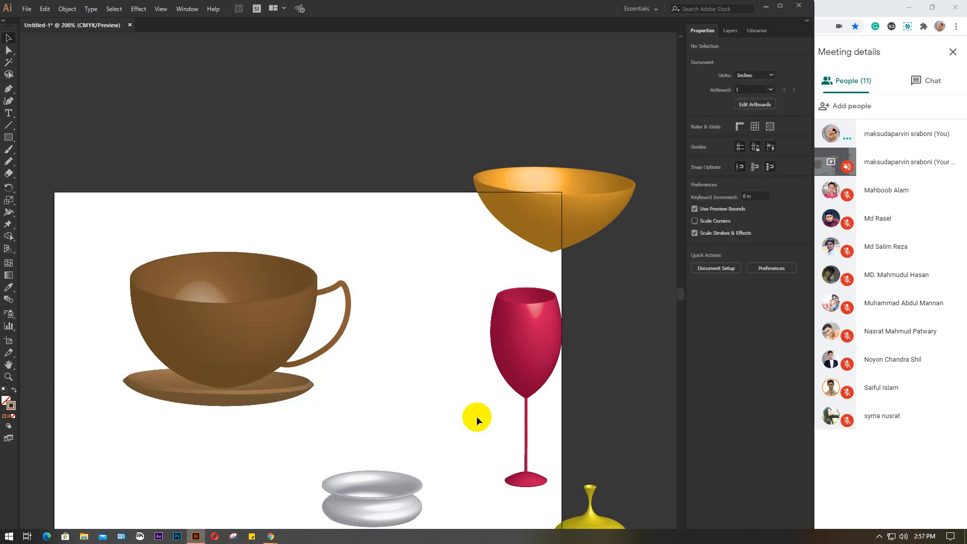
scroll(481, 403, "down", 3)
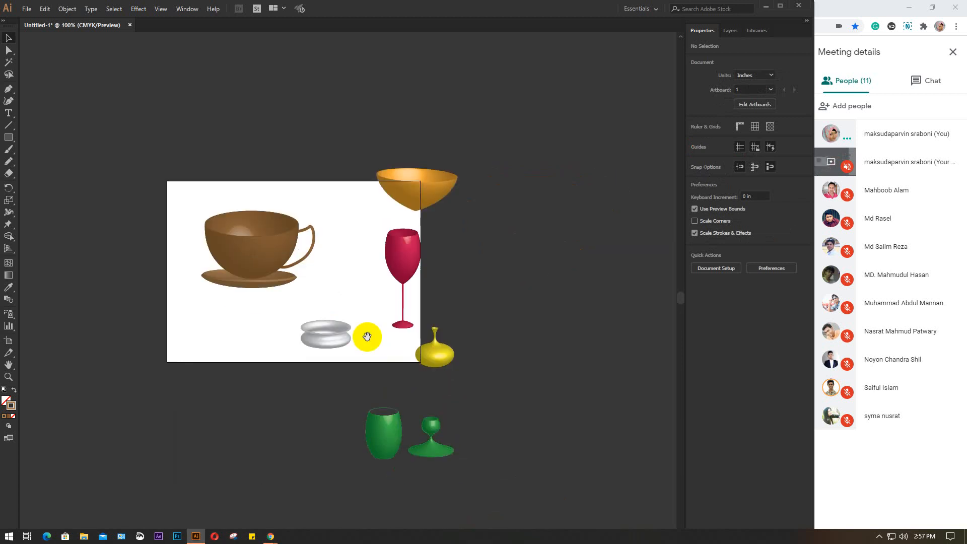
left_click_drag(161, 137, 538, 478)
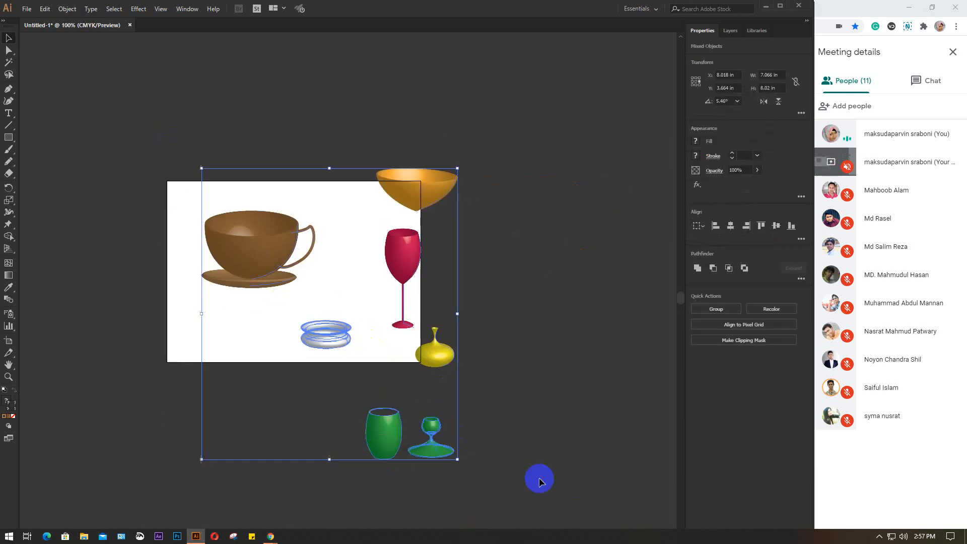
left_click(557, 381)
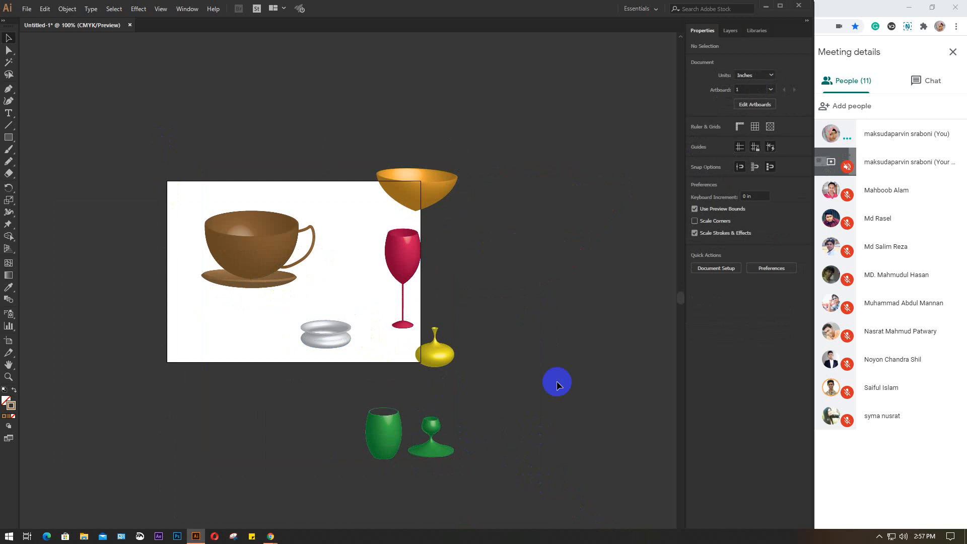
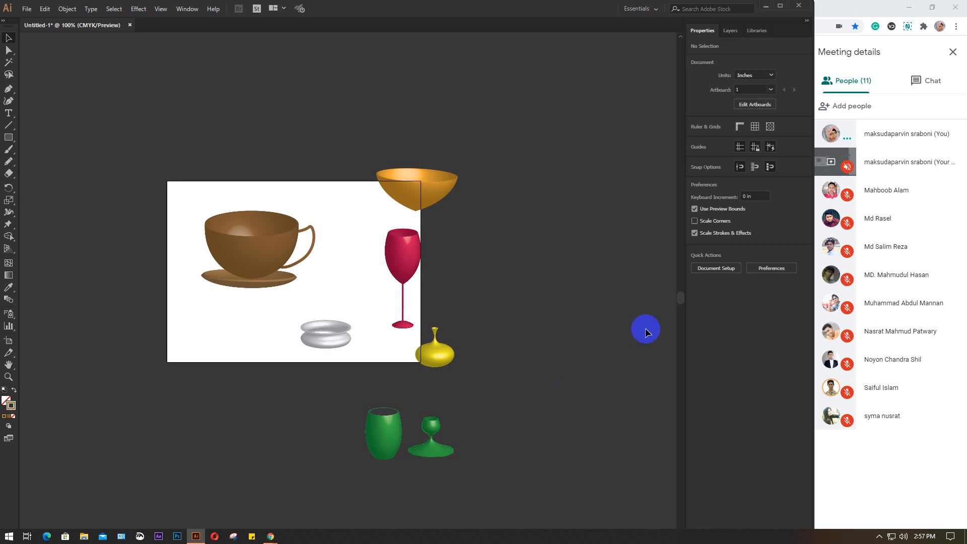
Step: Switch to Chrome and search Google Images in a new tab for "create 3d shape in illustrator"
left_click(767, 6)
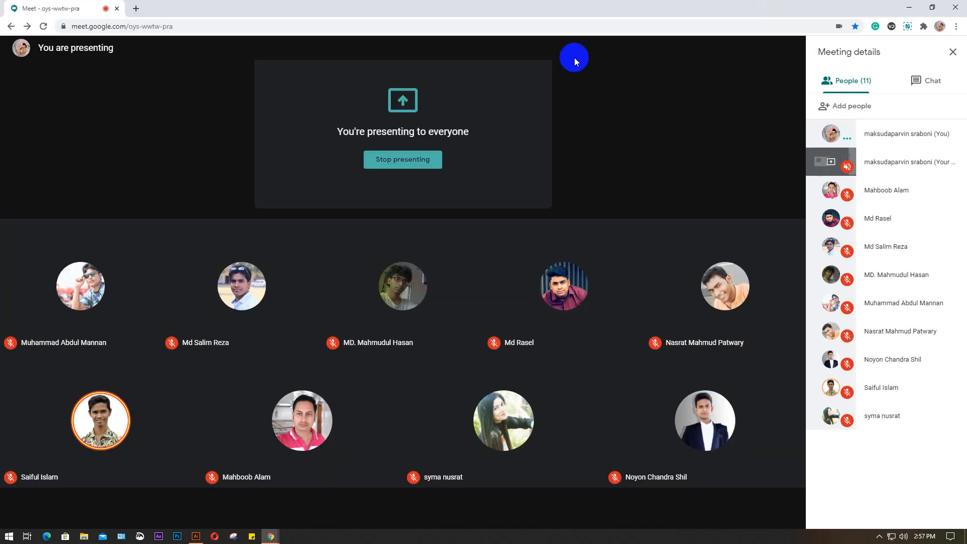
left_click(132, 8)
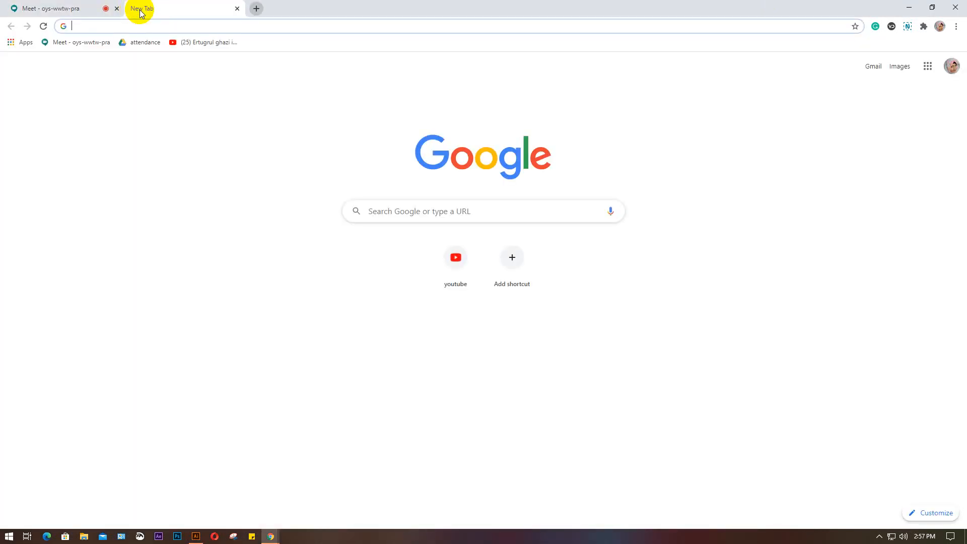
type("3d")
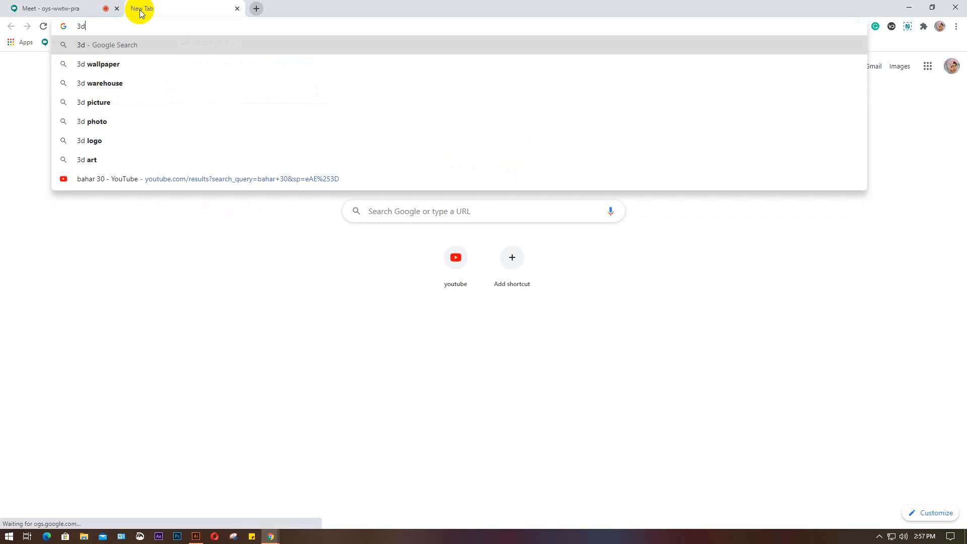
type(" shap")
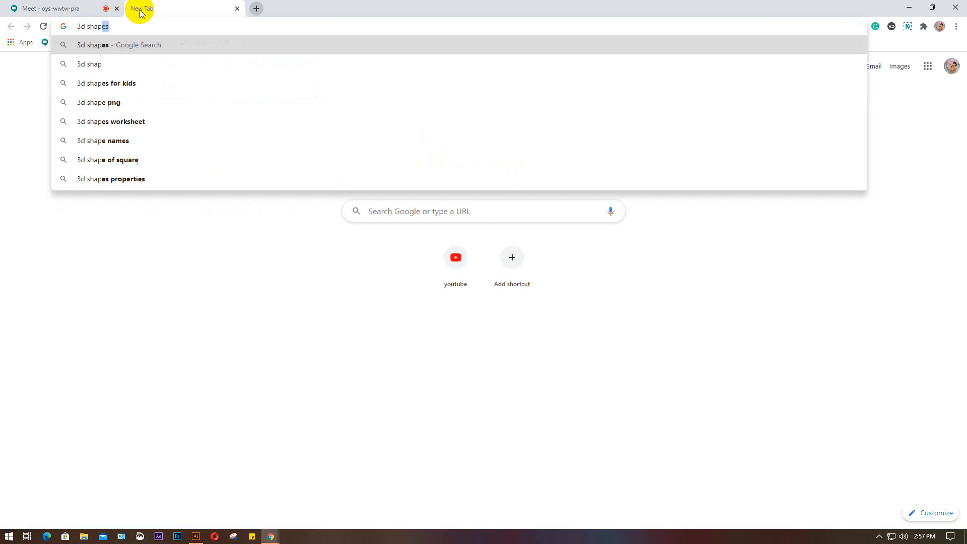
type("e cr4")
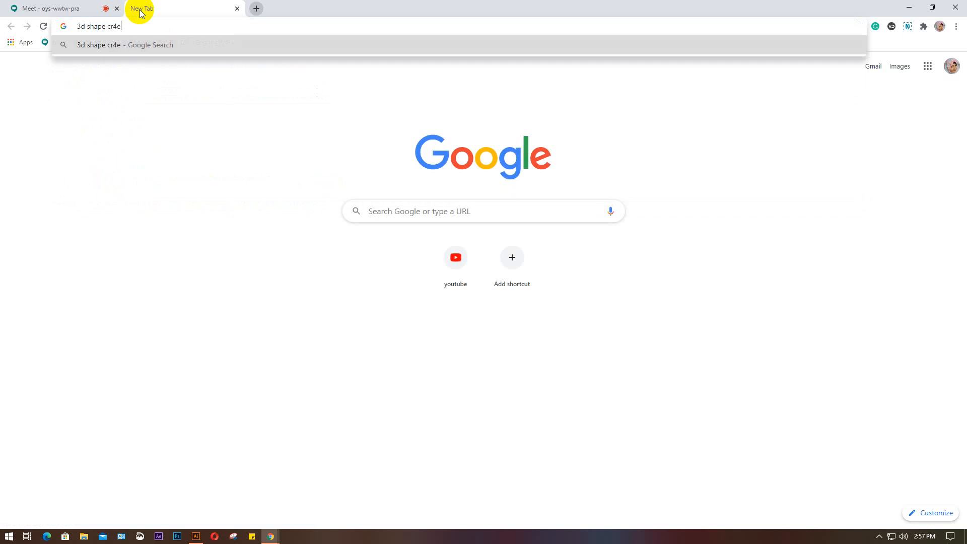
key("BackSpace")
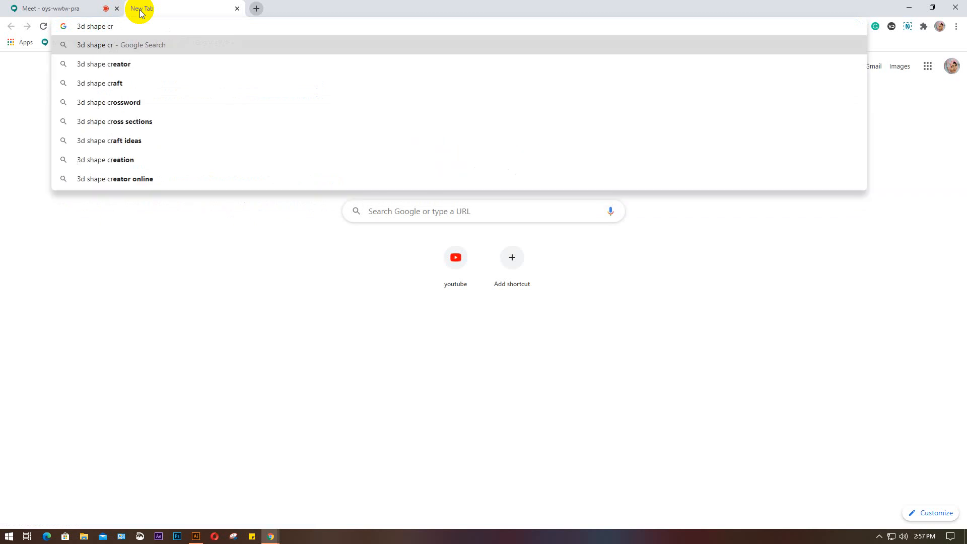
type("eate ")
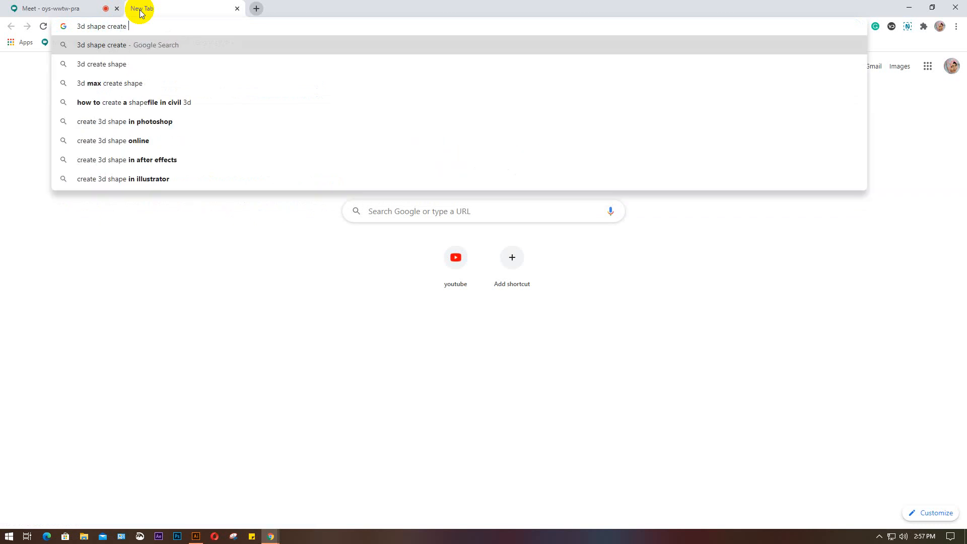
type("wi")
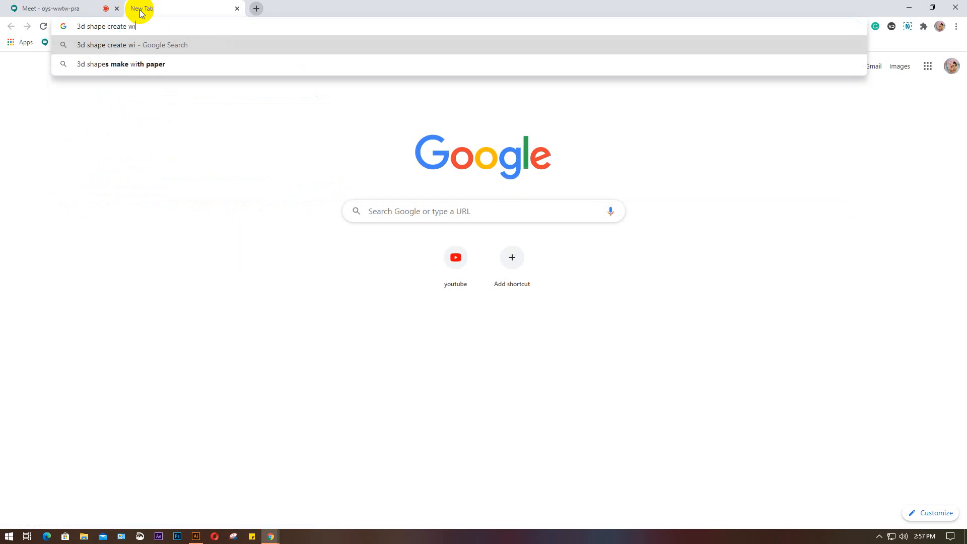
key("BackSpace")
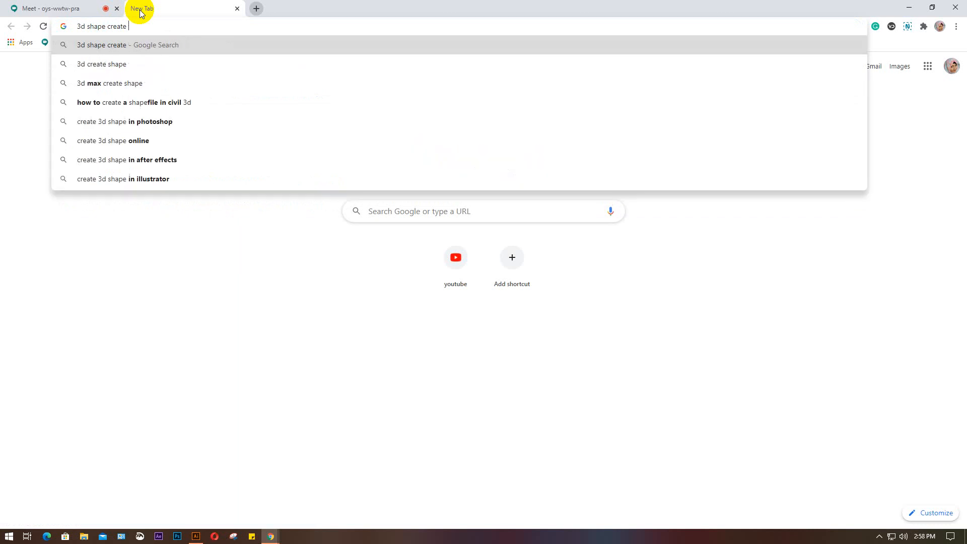
type("in illust")
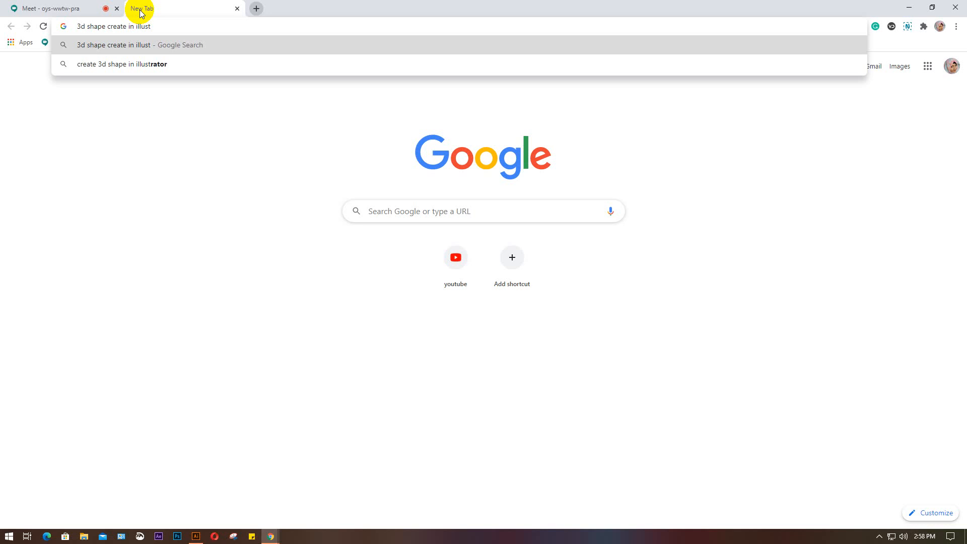
key("Down")
key("Return")
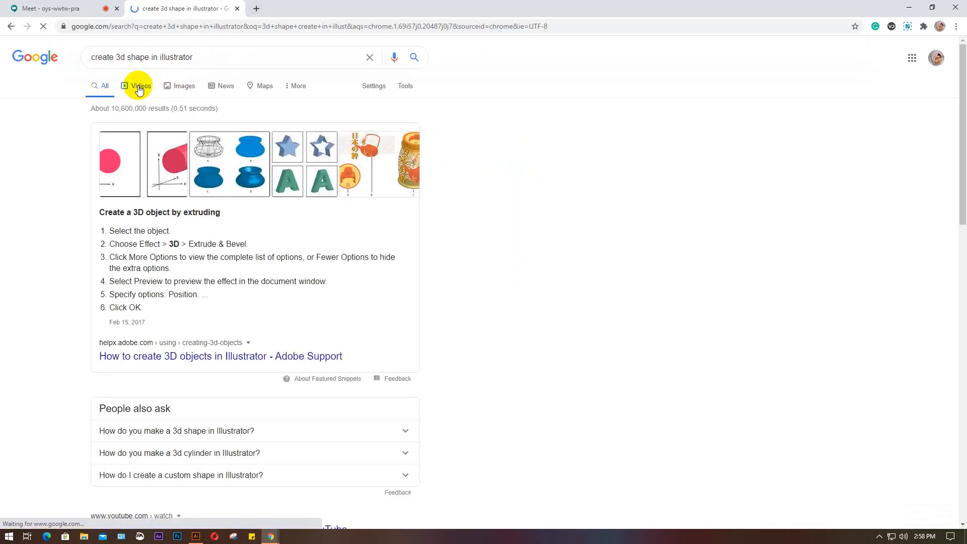
left_click(178, 87)
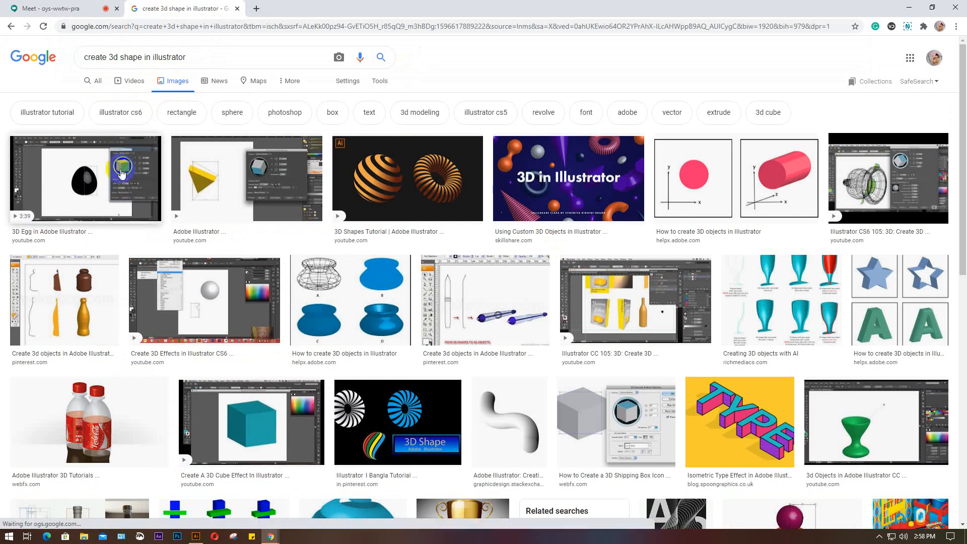
Step: Preview the 3D egg image result and look through the other results for example 3D objects
left_click(107, 180)
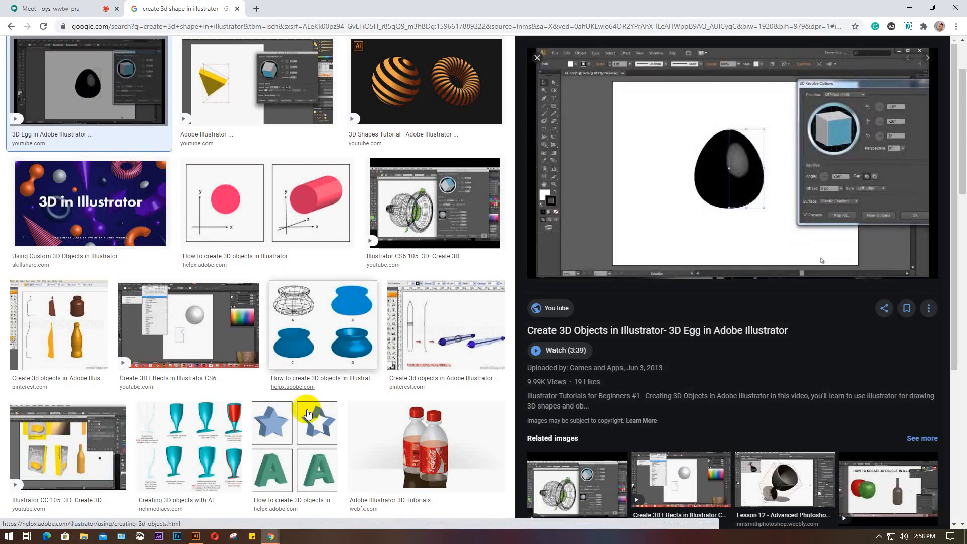
scroll(375, 348, "down", 2)
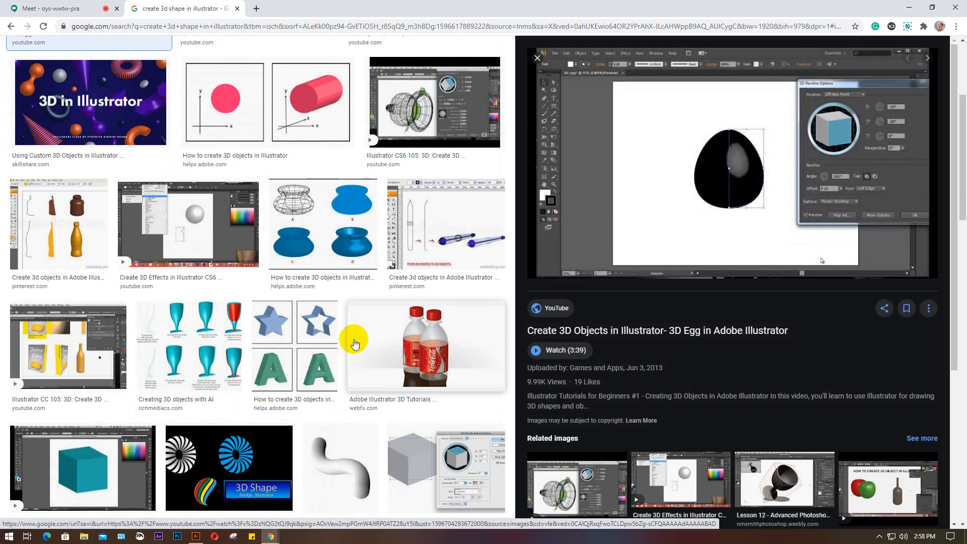
scroll(353, 330, "down", 1)
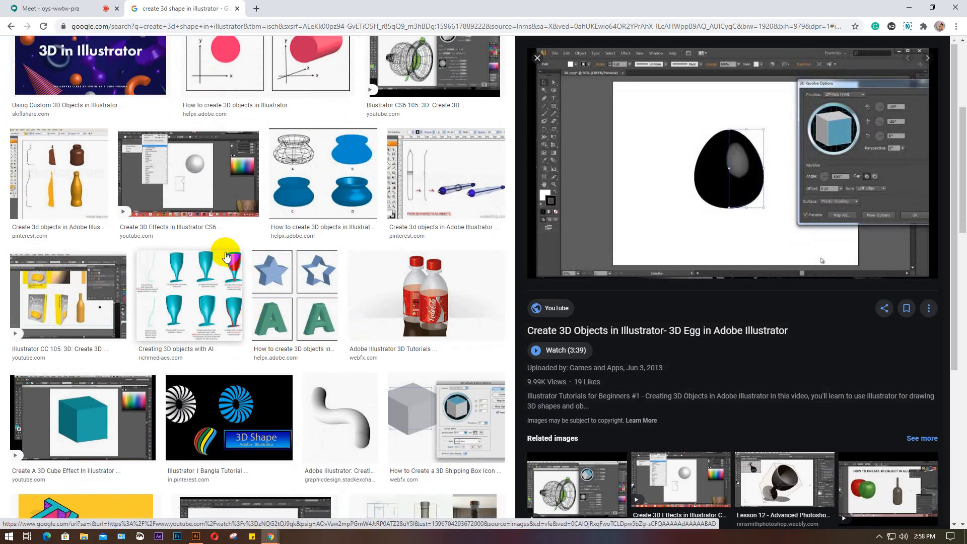
scroll(225, 257, "down", 1)
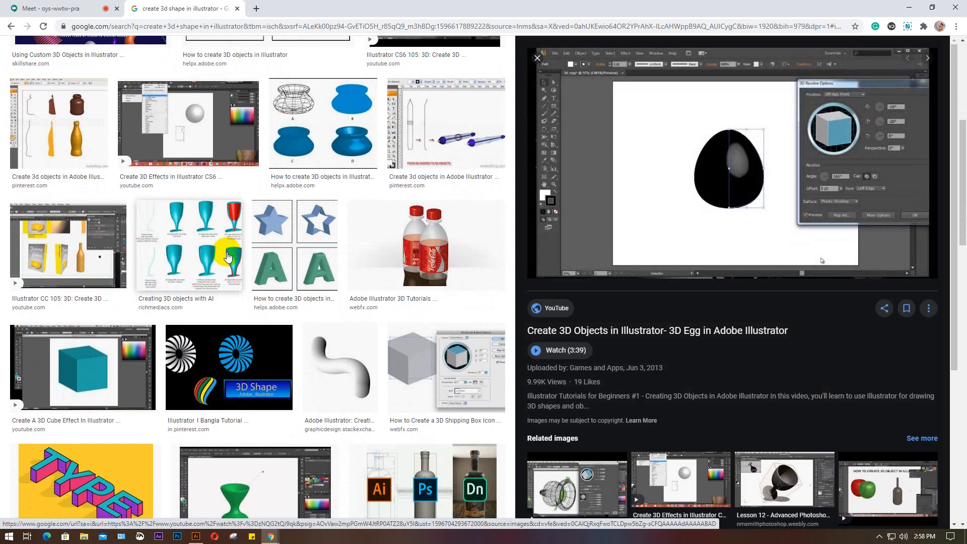
scroll(239, 251, "down", 3)
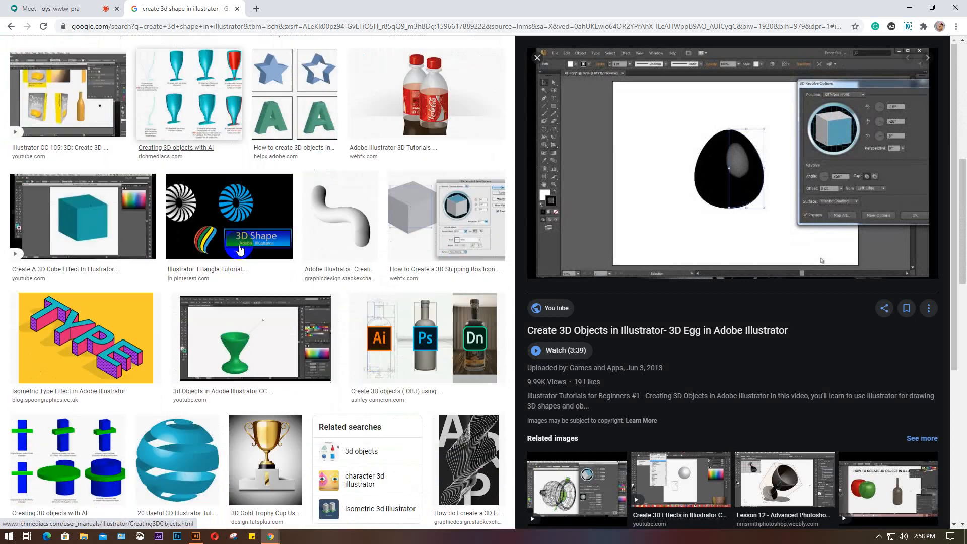
Step: Preview the green goblet result, and examine the blue rabbit among its related images
left_click(224, 354)
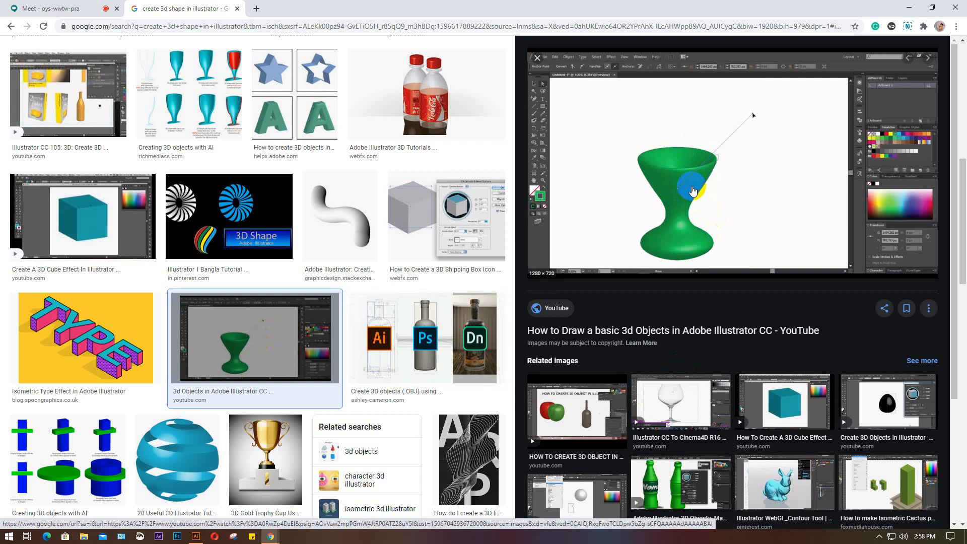
scroll(693, 190, "down", 3)
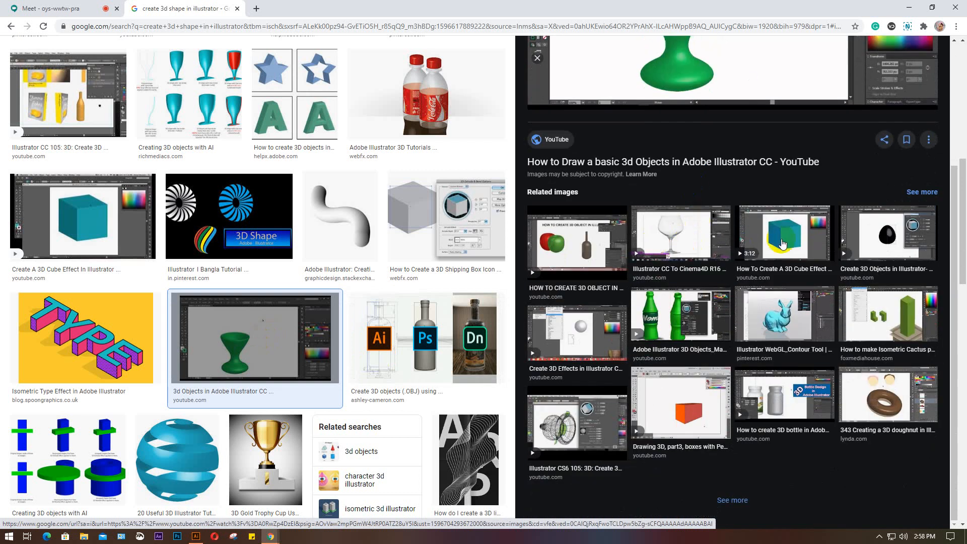
left_click(765, 318)
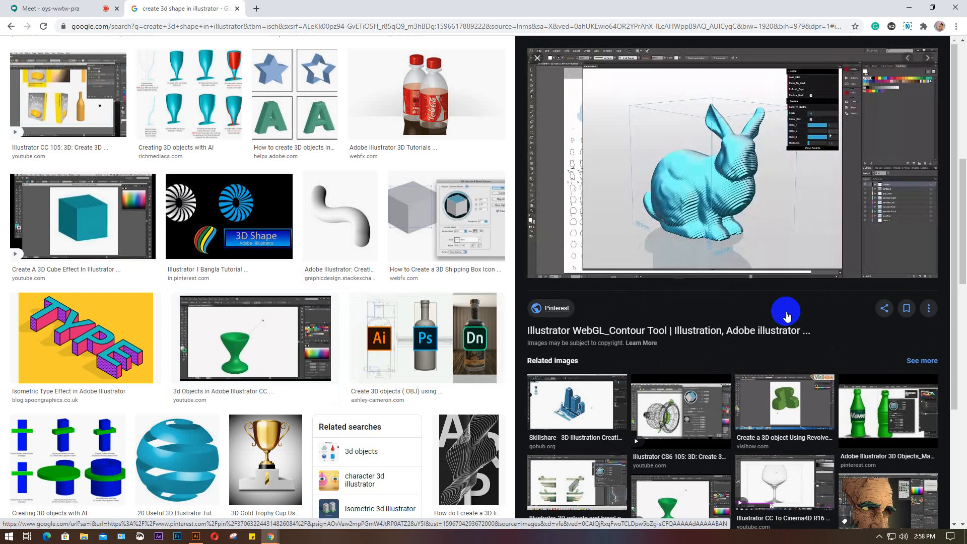
scroll(786, 316, "down", 3)
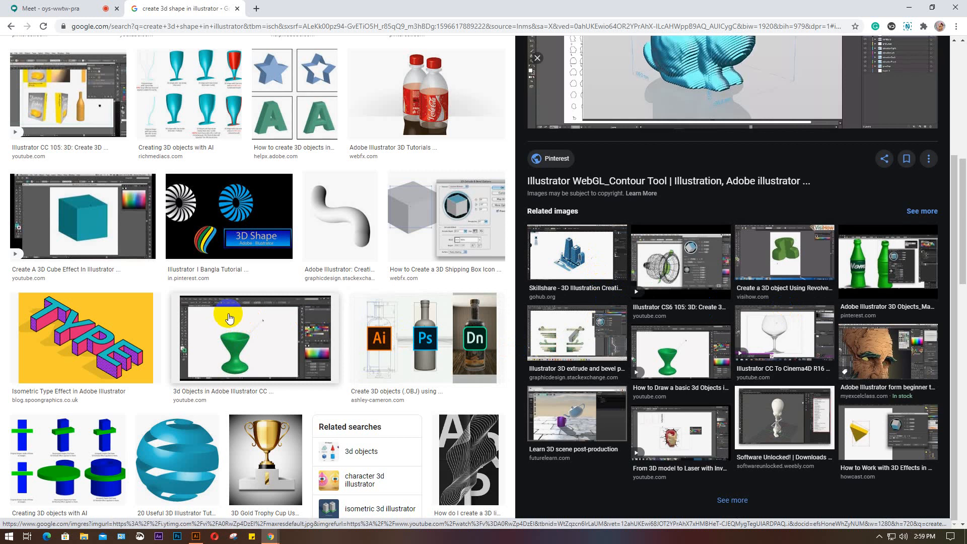
Step: Browse further image results and examine the red 3D shapes image from WebFX with its related images
scroll(229, 318, "down", 1)
scroll(230, 318, "down", 2)
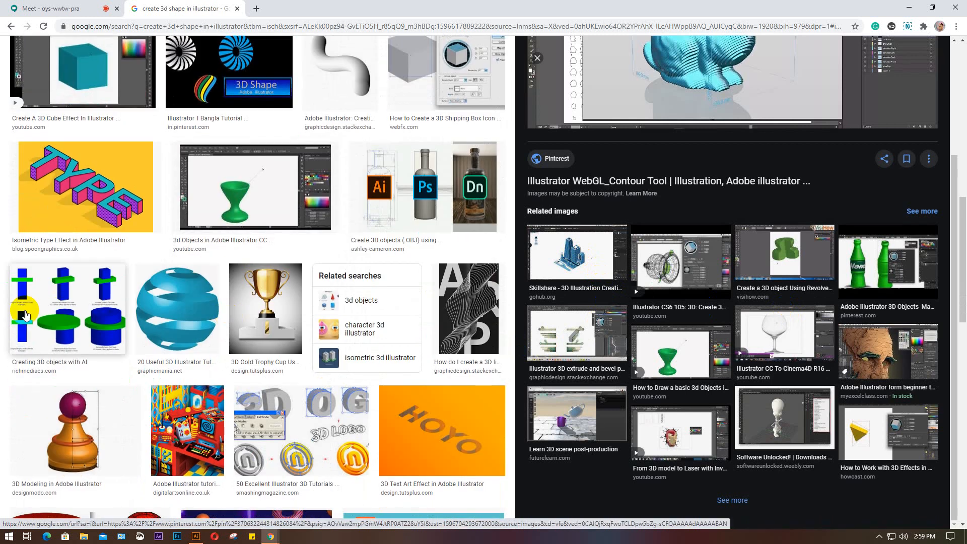
scroll(1, 321, "down", 2)
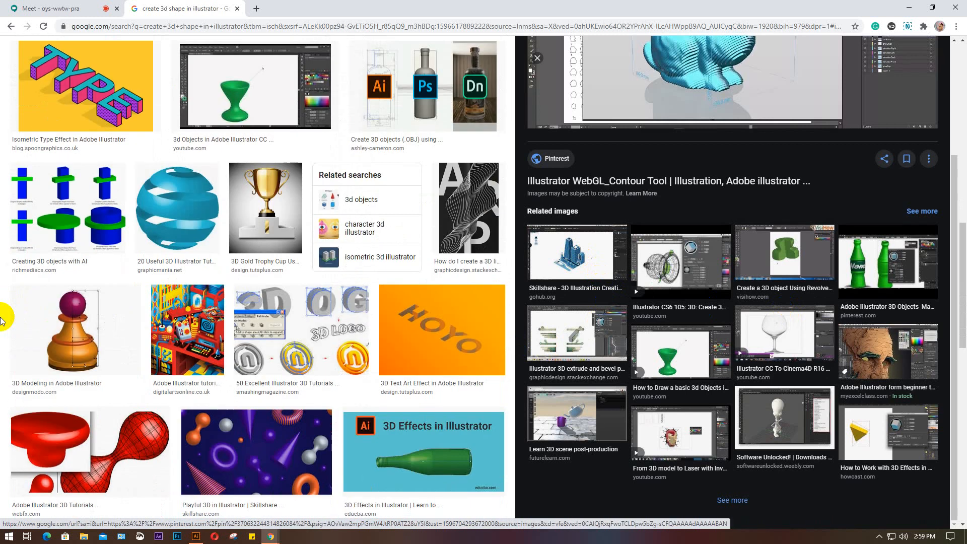
scroll(1, 321, "down", 2)
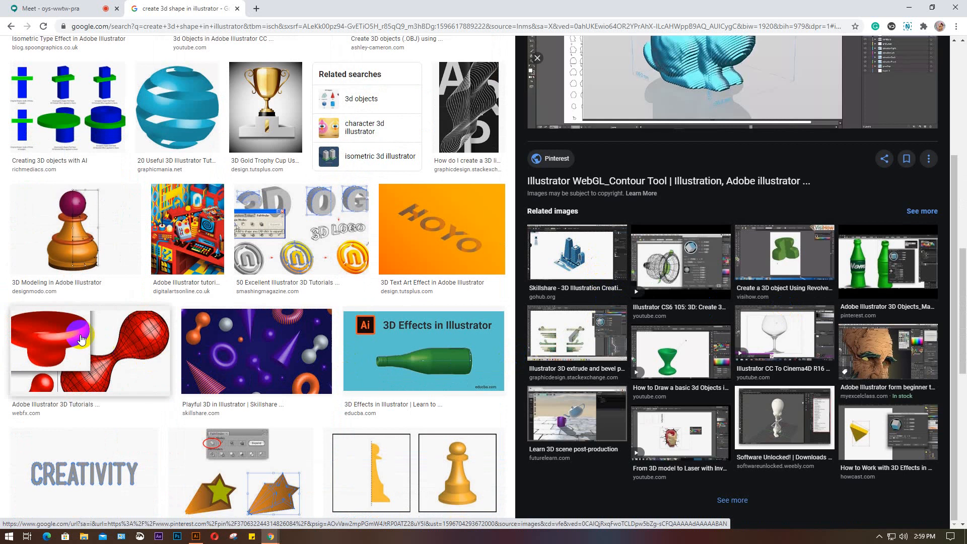
left_click(75, 346)
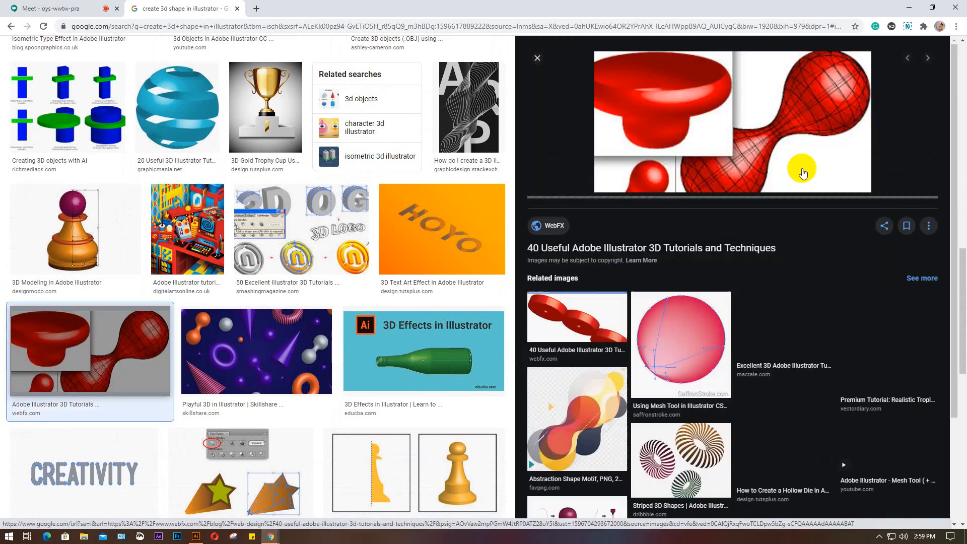
scroll(770, 288, "down", 5)
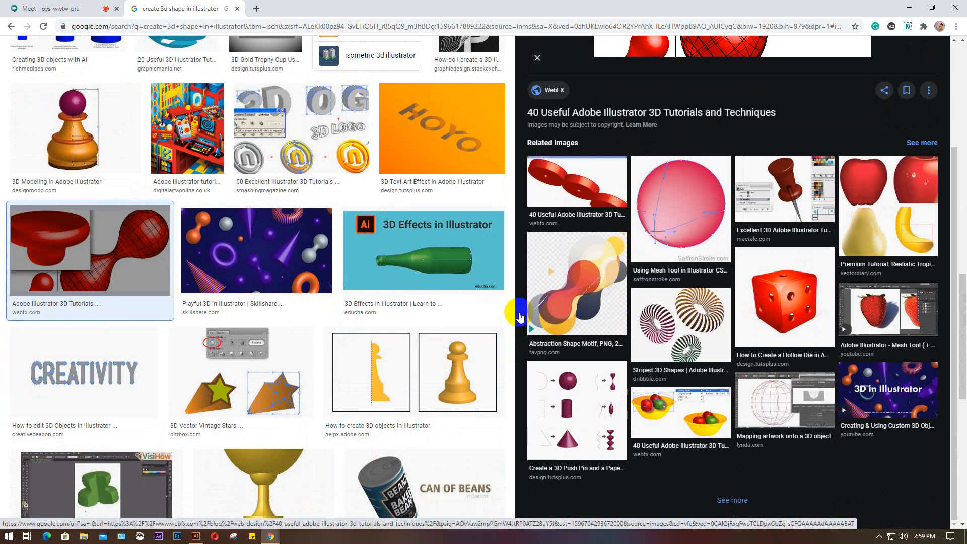
Step: Preview the Design Tutsplus image of line profiles turned into 3D shapes, and examine the related macProVideo revolved pawn and its profile
left_click(568, 380)
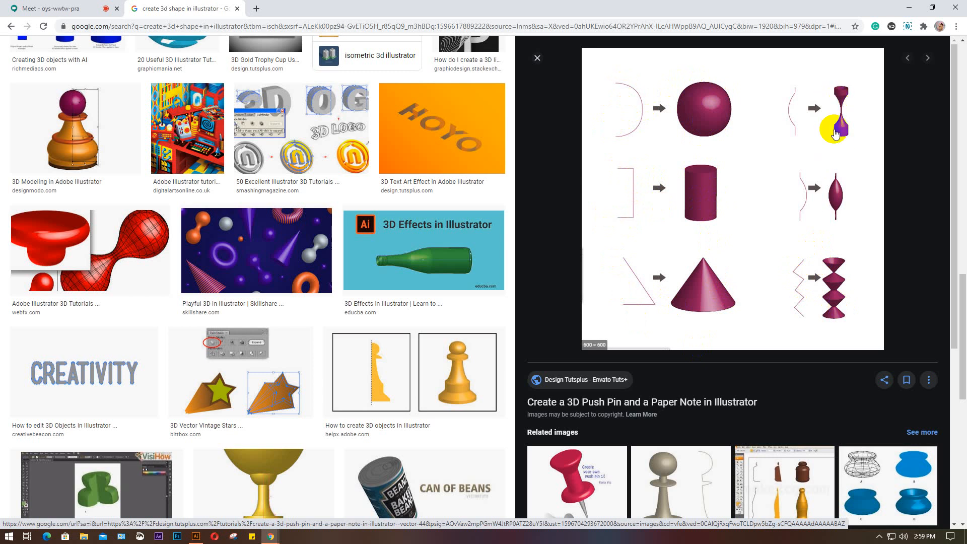
scroll(763, 292, "down", 2)
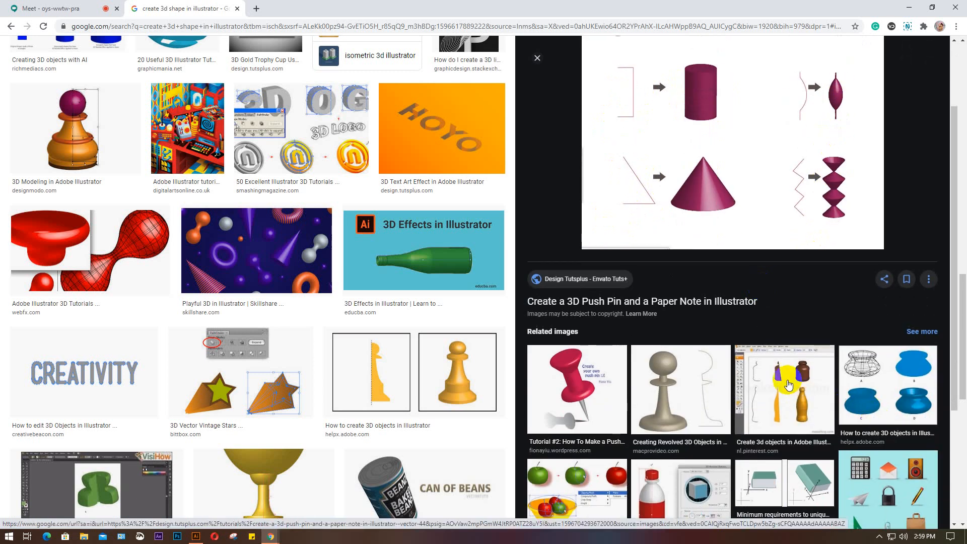
left_click(682, 382)
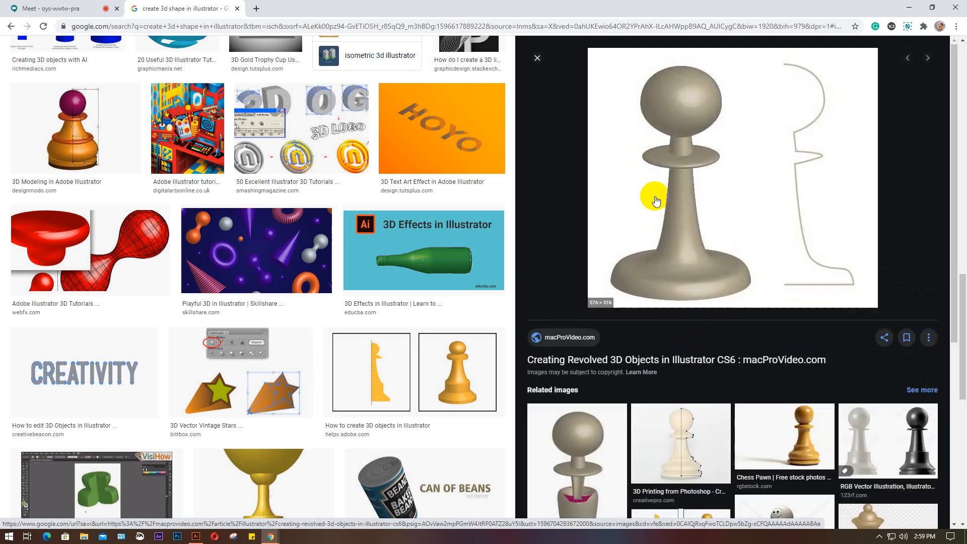
scroll(656, 200, "down", 3)
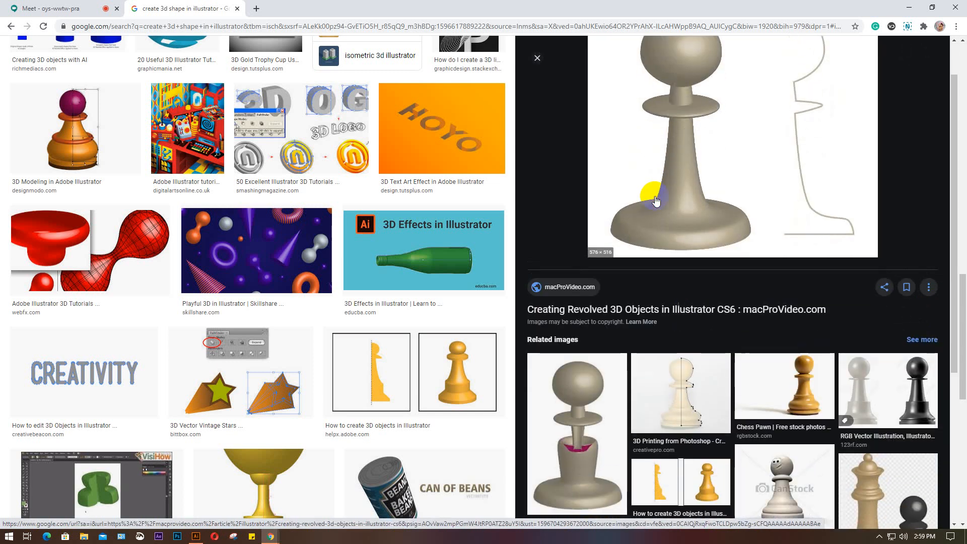
scroll(654, 199, "up", 3)
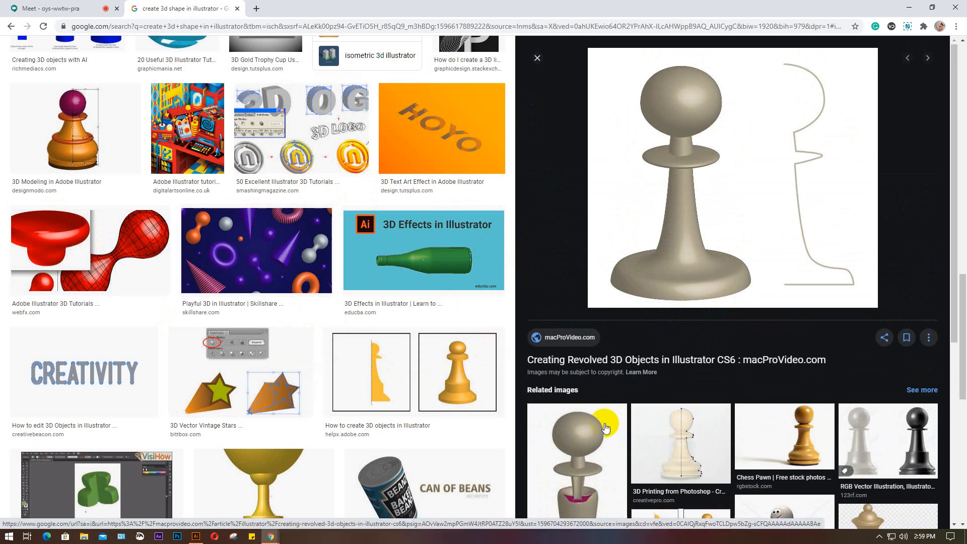
scroll(654, 429, "down", 1)
scroll(659, 432, "up", 1)
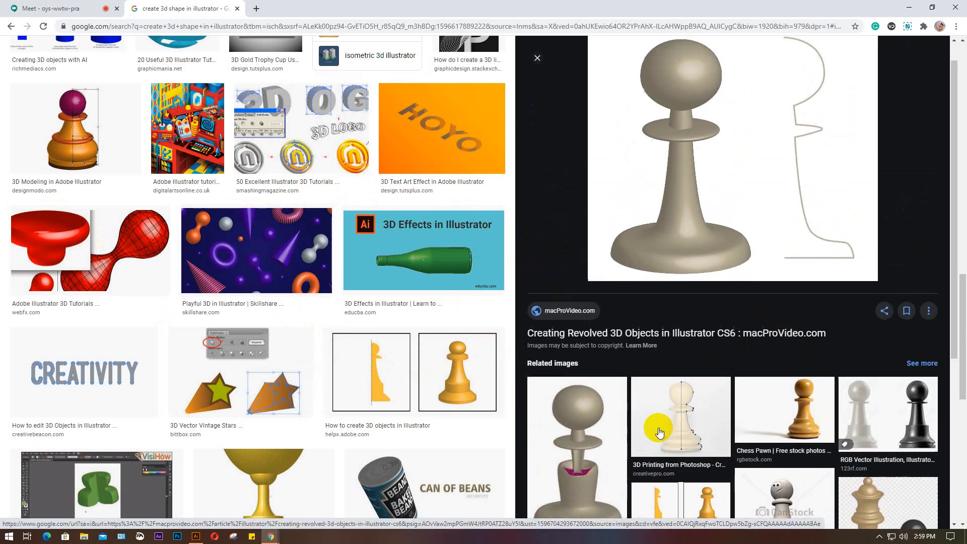
Step: Preview the cutaway pawn image and the Adobe Support chess piece image, looking through their related images
left_click(605, 443)
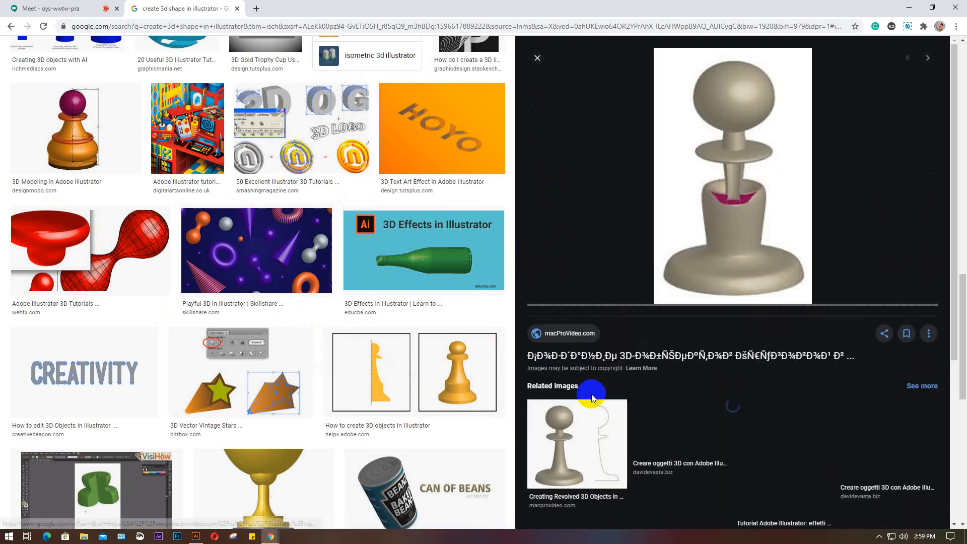
scroll(606, 443, "down", 2)
left_click(407, 366)
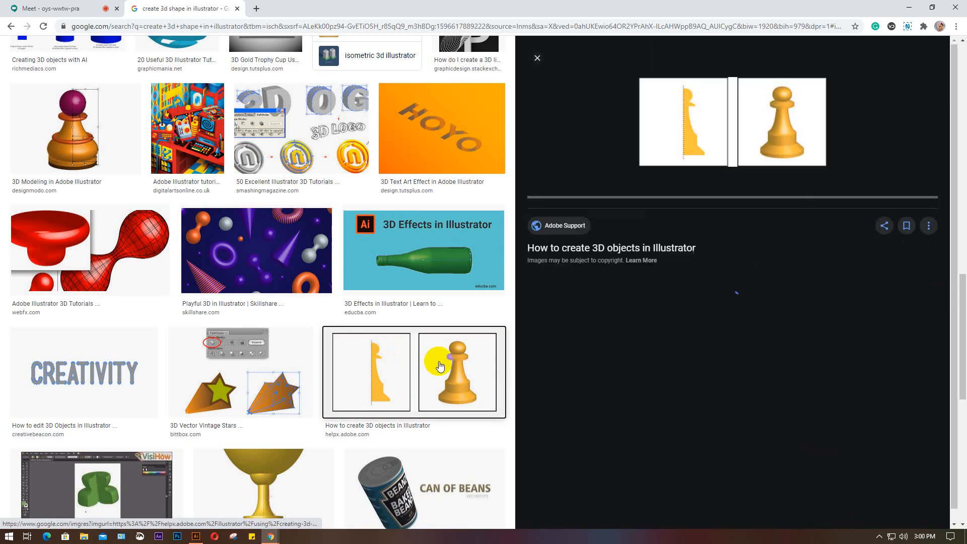
scroll(638, 361, "down", 1)
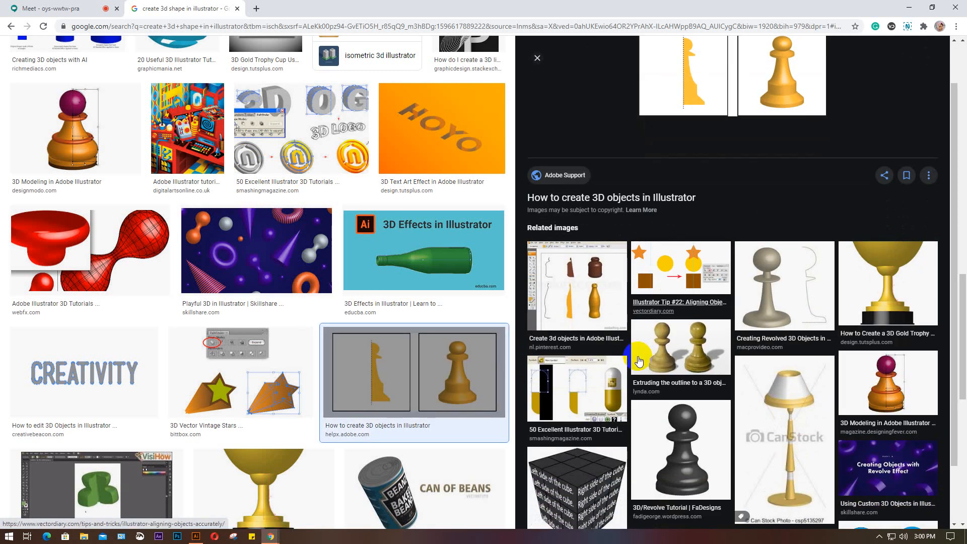
Step: Examine the Pinterest image of revolved bottles and the MacTale red push pin, with their related images
left_click(557, 256)
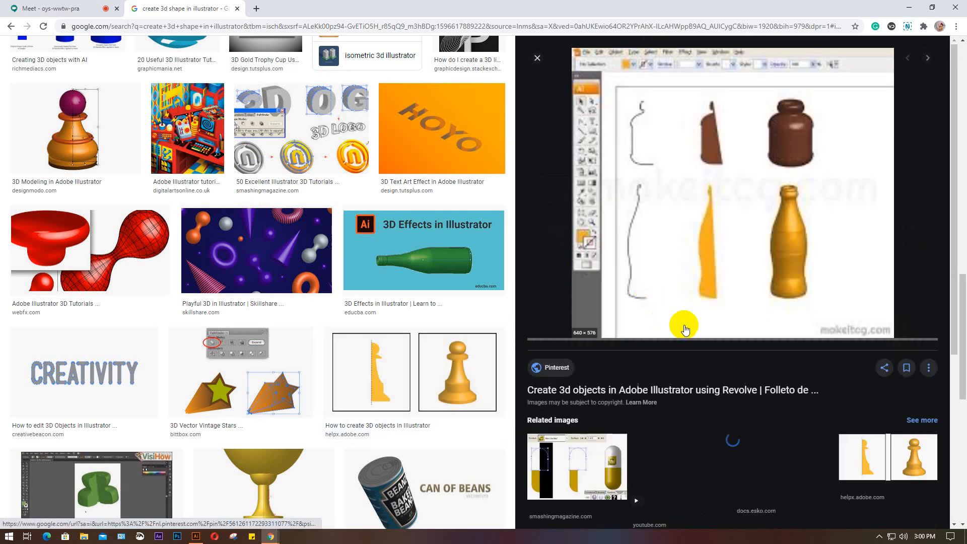
scroll(684, 330, "down", 2)
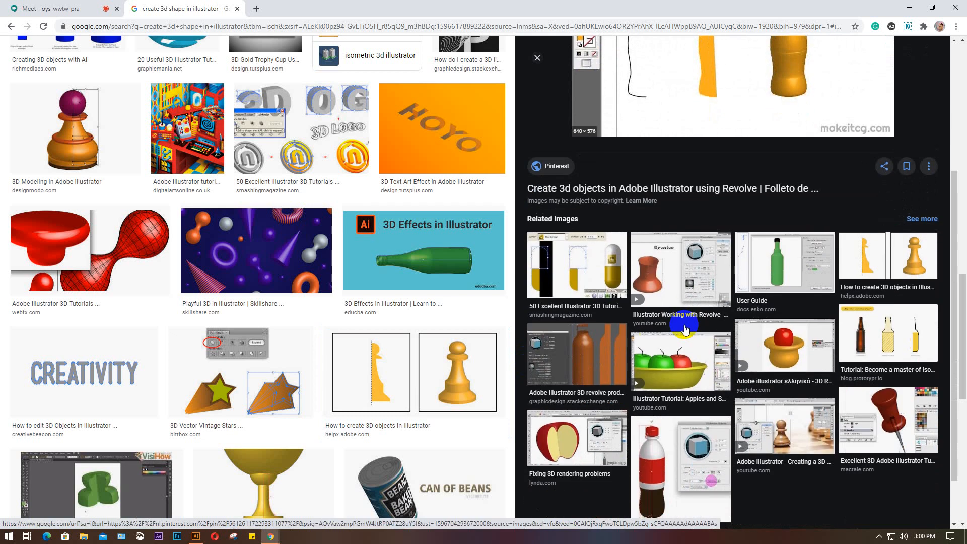
scroll(882, 413, "down", 2)
left_click(877, 359)
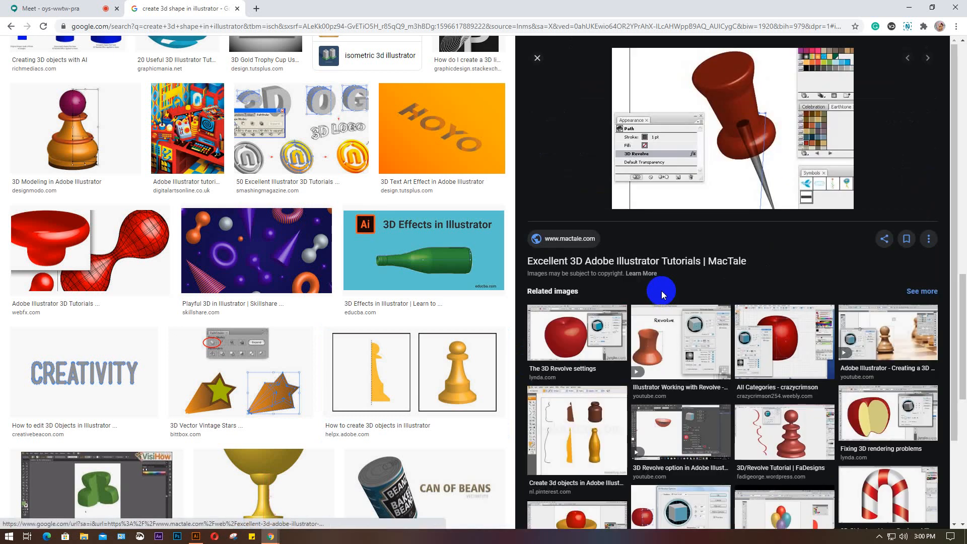
scroll(661, 292, "down", 2)
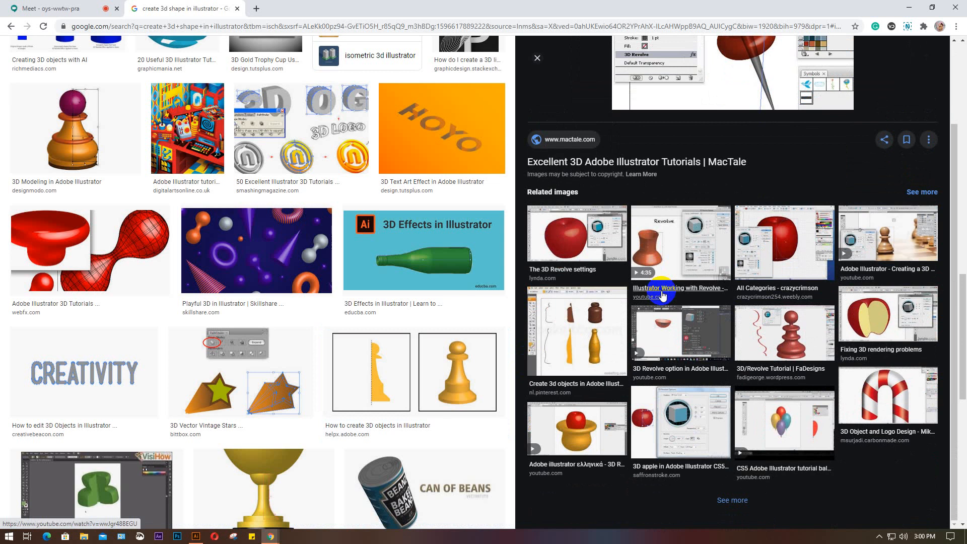
left_click(582, 332)
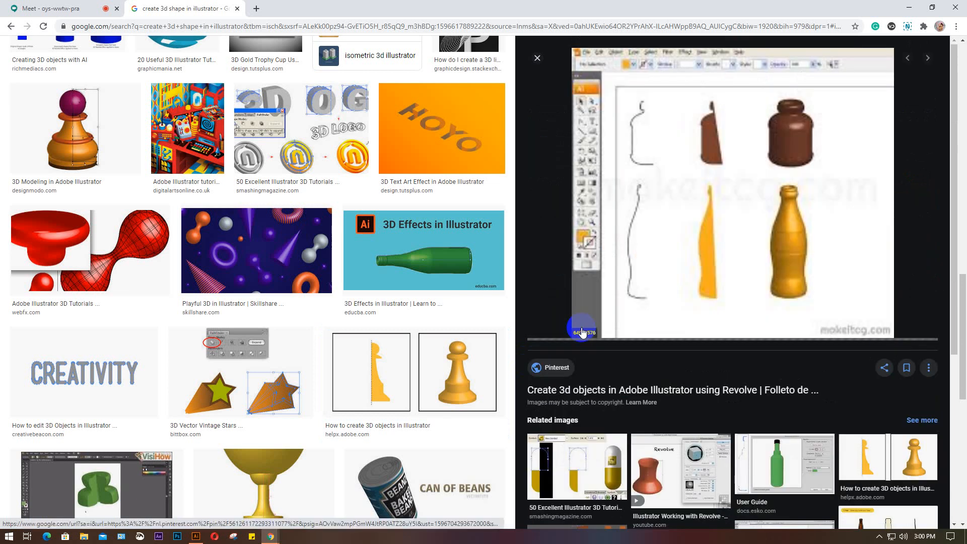
scroll(582, 332, "down", 4)
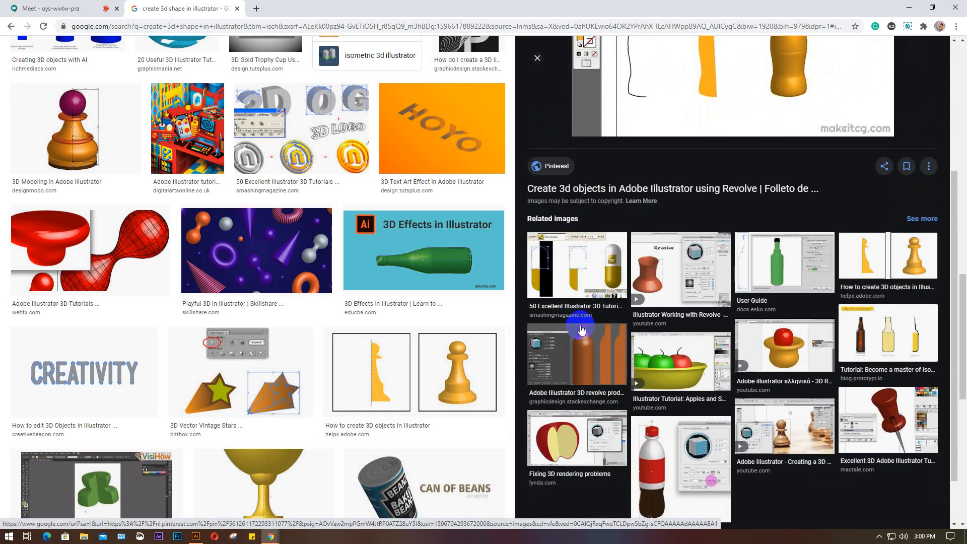
Step: Preview the Apples and Saucer tutorial image and look through its related images and the main results for more 3D examples
left_click(663, 366)
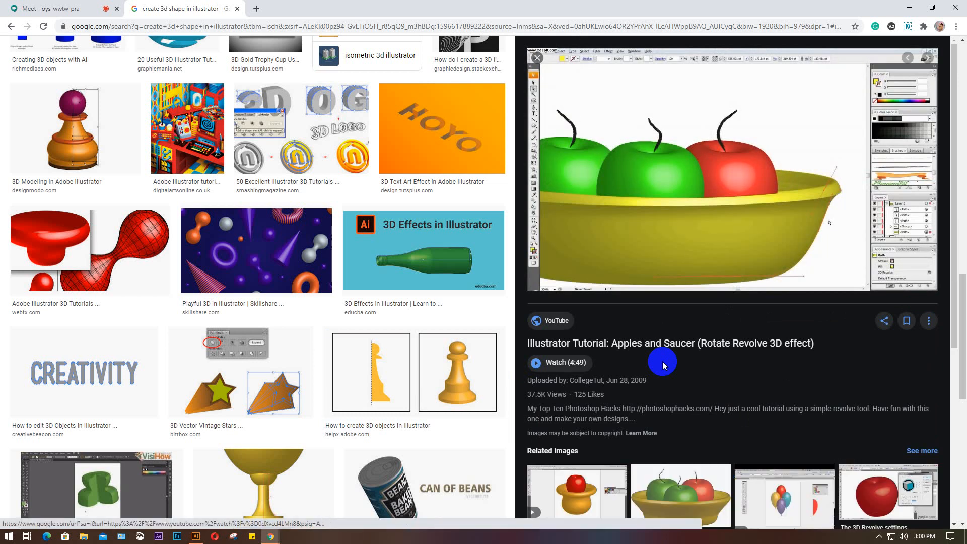
scroll(662, 361, "down", 3)
scroll(663, 361, "down", 1)
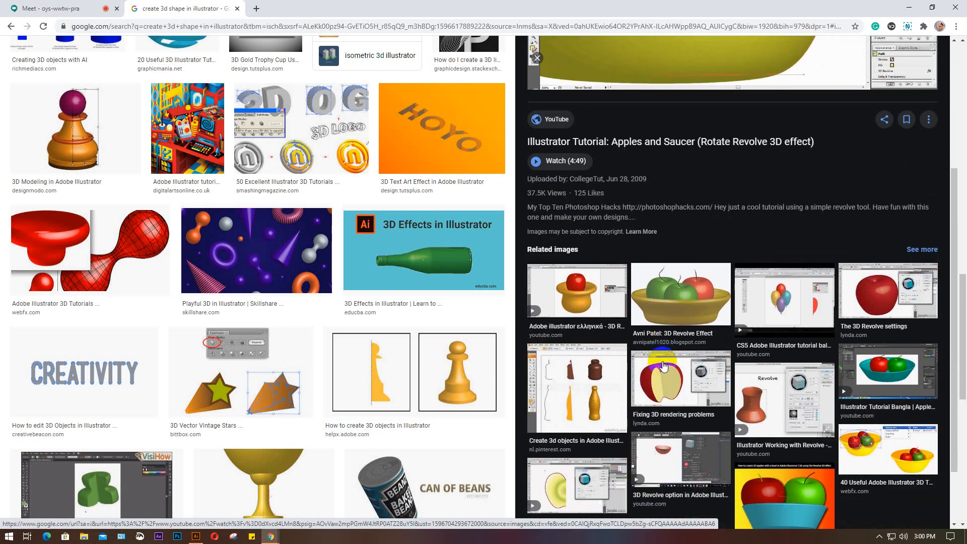
scroll(662, 366, "down", 2)
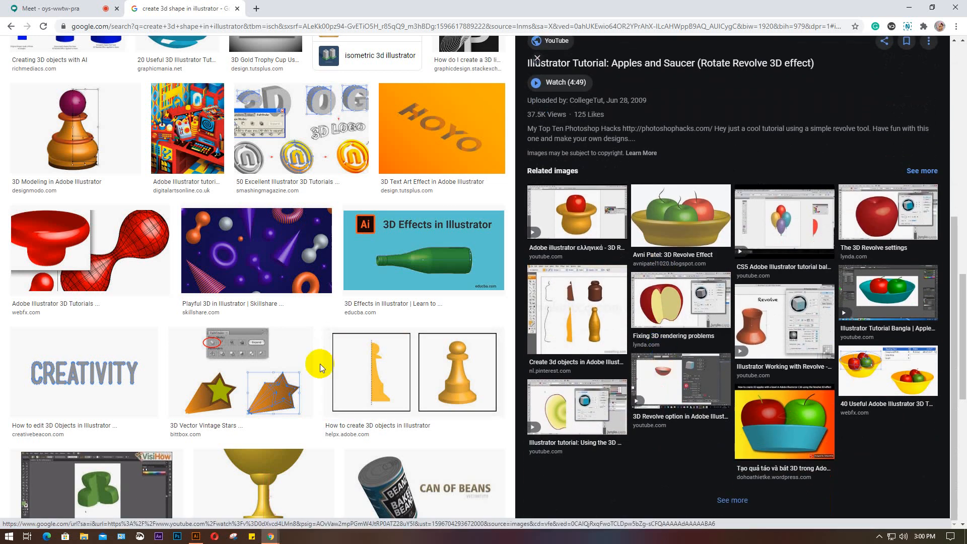
scroll(319, 363, "down", 3)
scroll(282, 366, "up", 1)
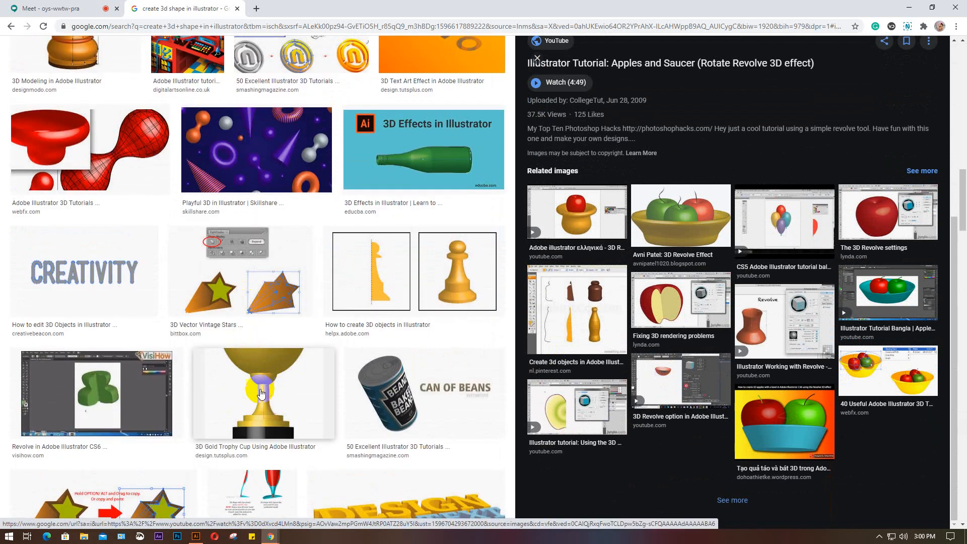
scroll(169, 393, "up", 1)
scroll(167, 388, "up", 3)
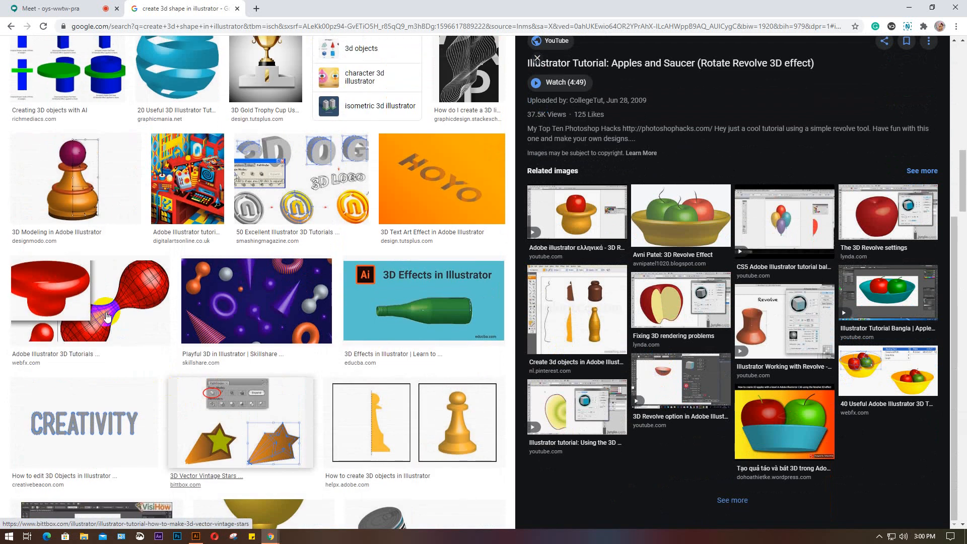
Step: Reopen the red WebFX shapes image and go through the Design Tutsplus profiles image to the related pink push pin
left_click(105, 316)
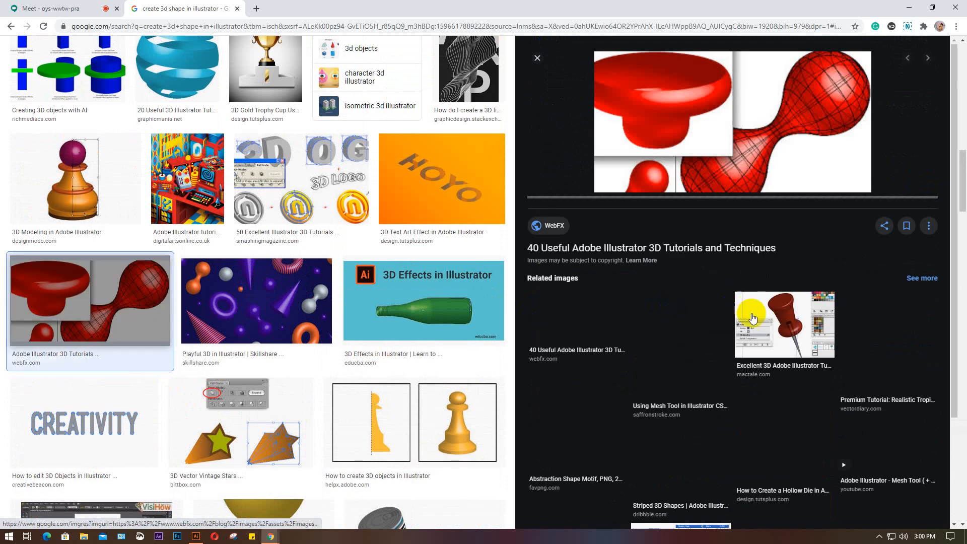
scroll(671, 331, "down", 3)
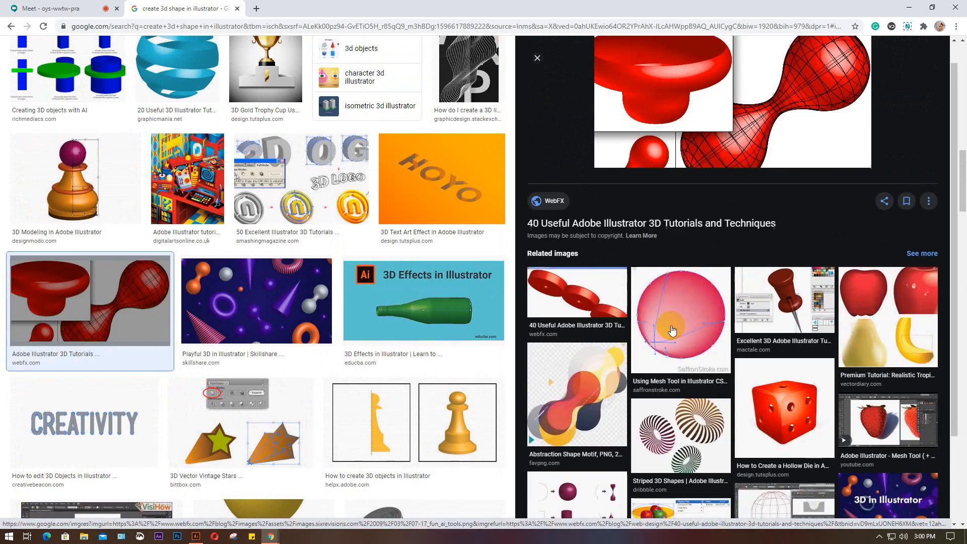
left_click(576, 409)
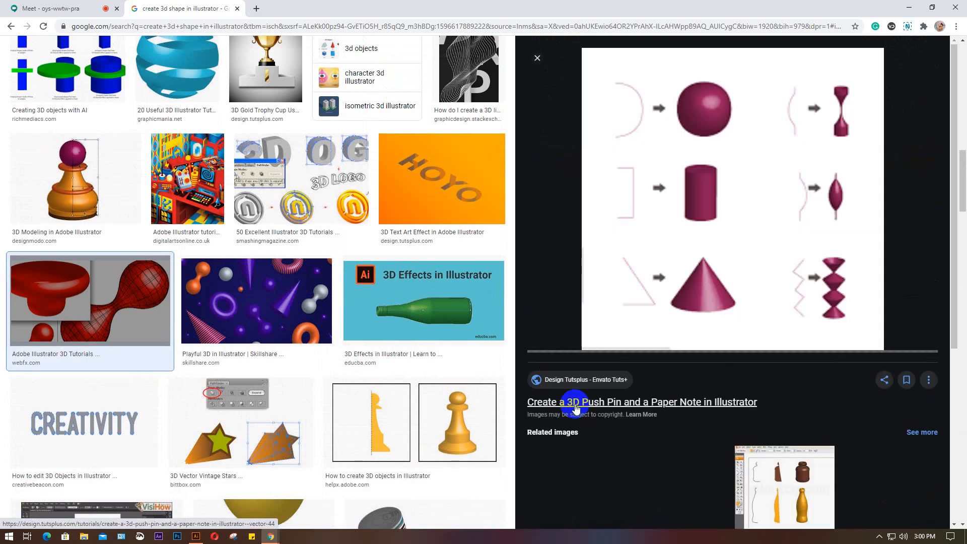
scroll(649, 291, "down", 1)
scroll(651, 294, "down", 2)
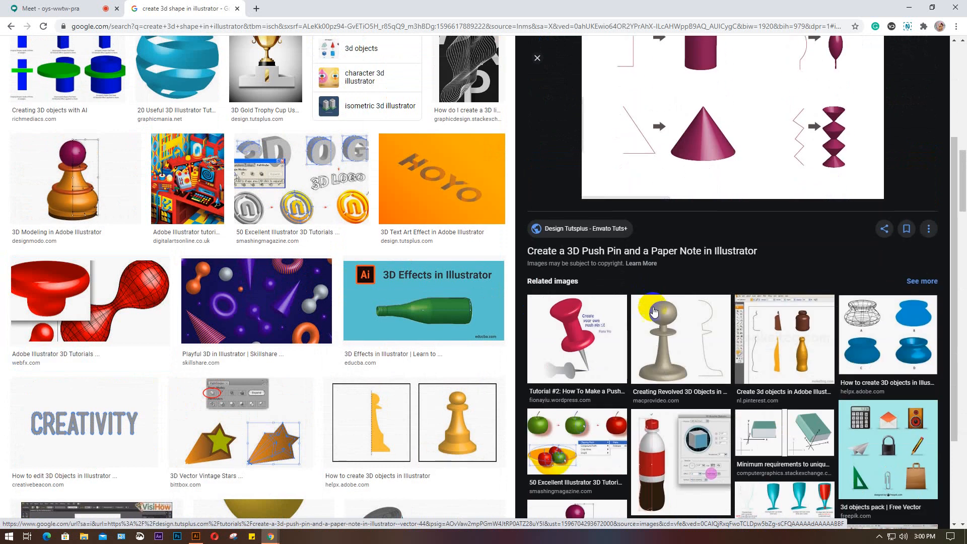
left_click(569, 330)
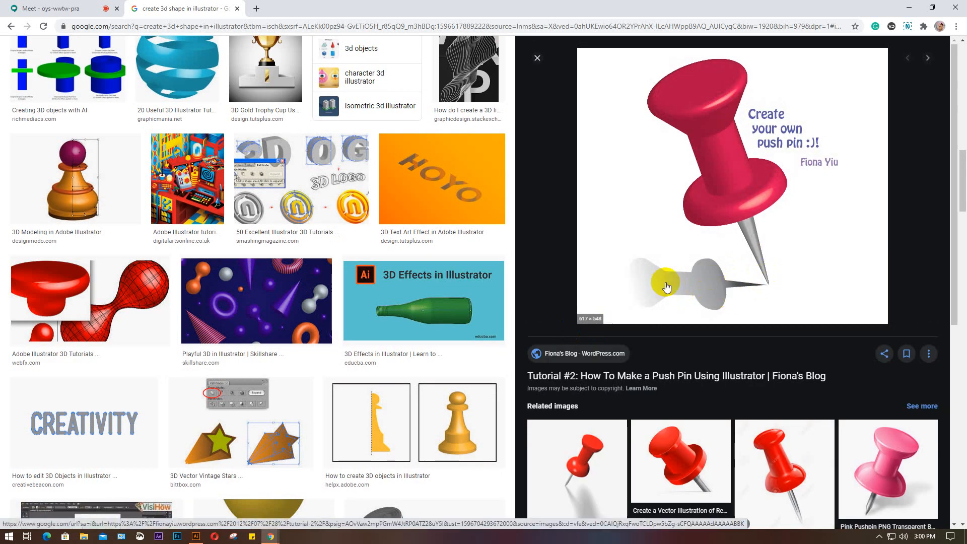
Step: Switch back to Illustrator, select all the 3D objects on the artboard and move them off it, down beside its lower edge
left_click(49, 8)
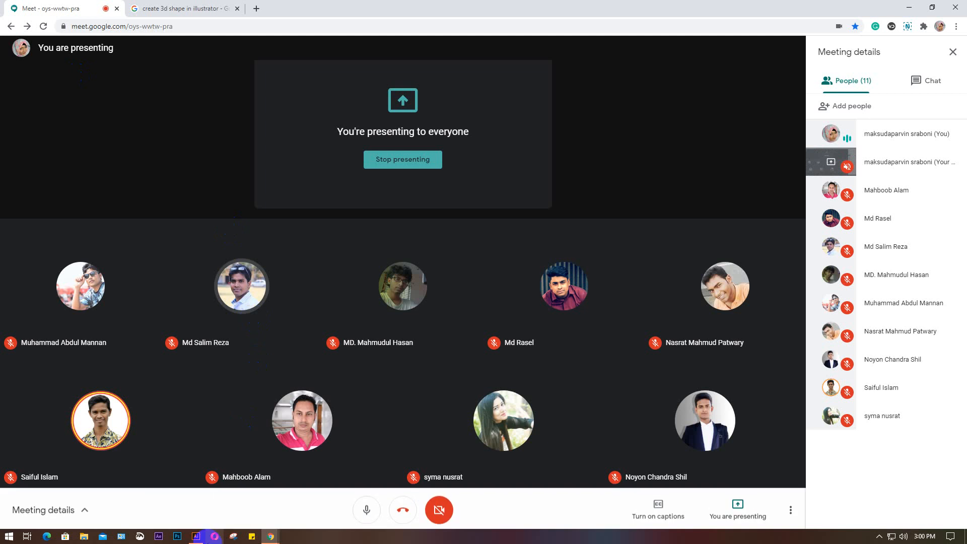
left_click(196, 536)
left_click_drag(167, 145, 512, 503)
left_click_drag(244, 259, 530, 439)
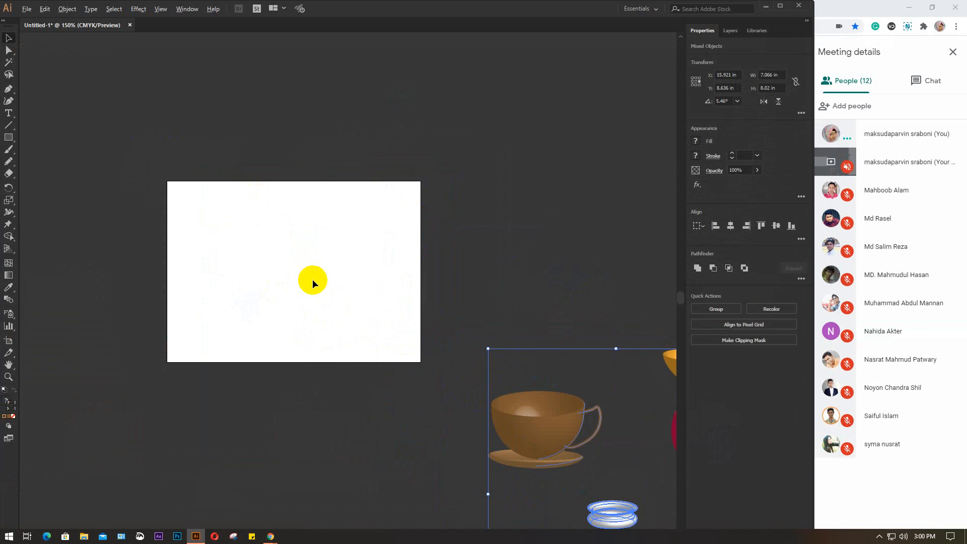
scroll(312, 279, "up", 2)
left_click_drag(276, 271, 359, 286)
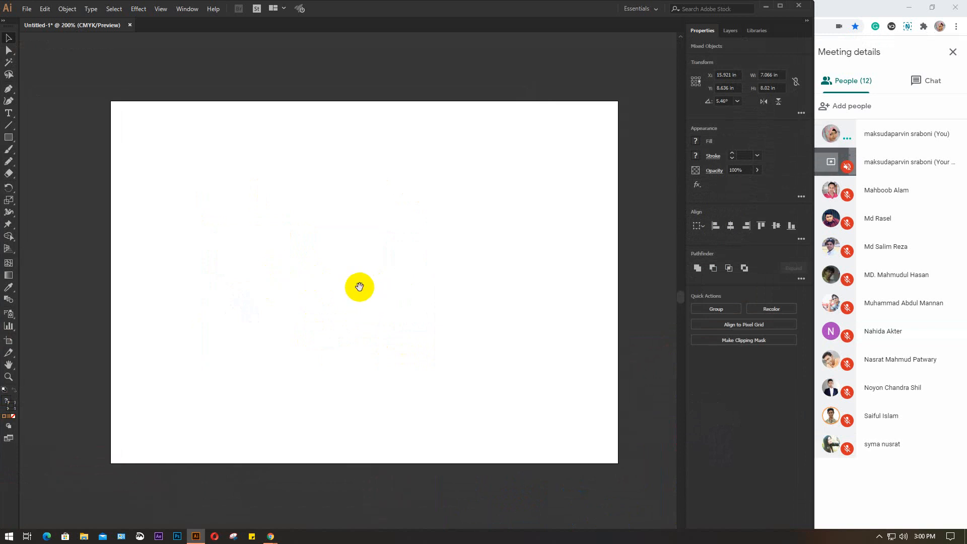
Step: Start an open profile on the empty artboard with the Pen tool: a near-vertical segment about 0.96 in long, plus an outward one about 0.55 in
left_click(10, 91)
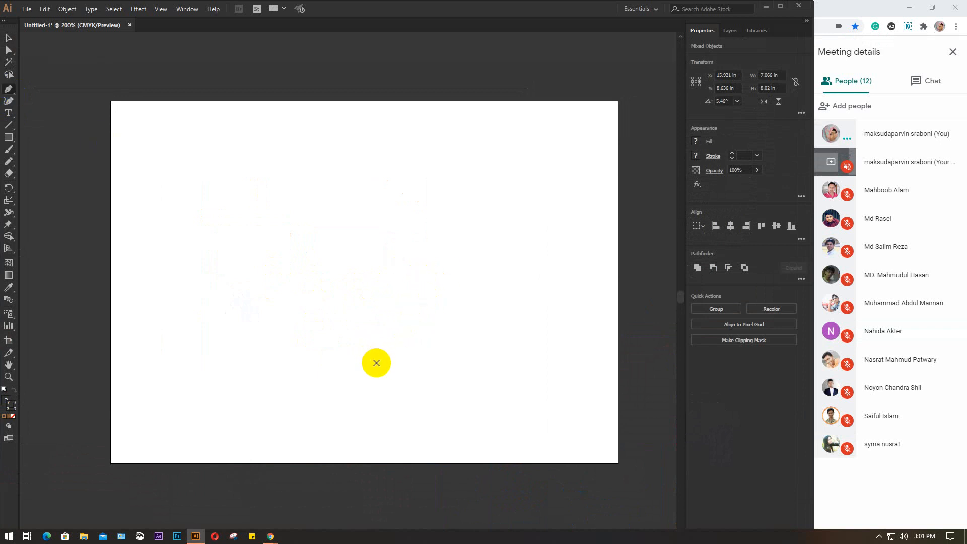
left_click(375, 366)
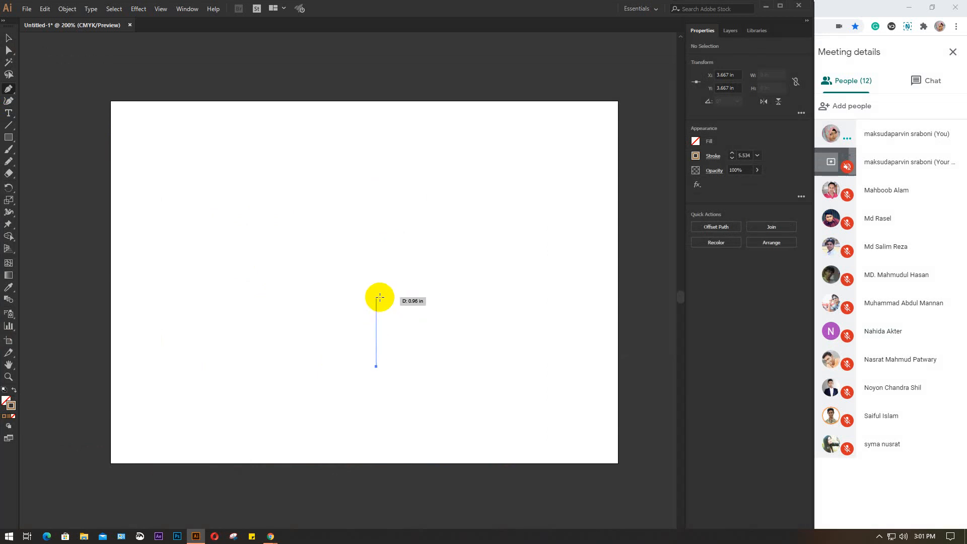
left_click(380, 298)
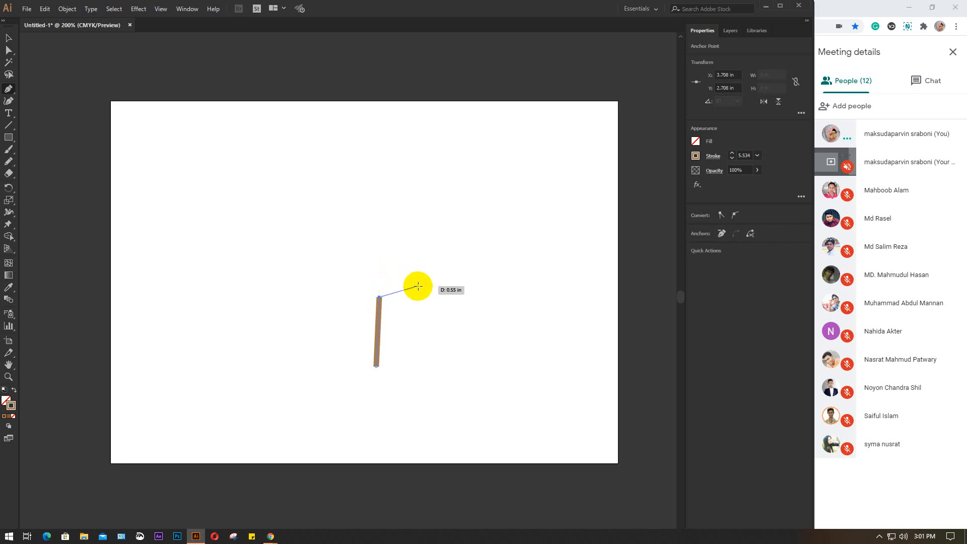
left_click_drag(417, 286, 418, 285)
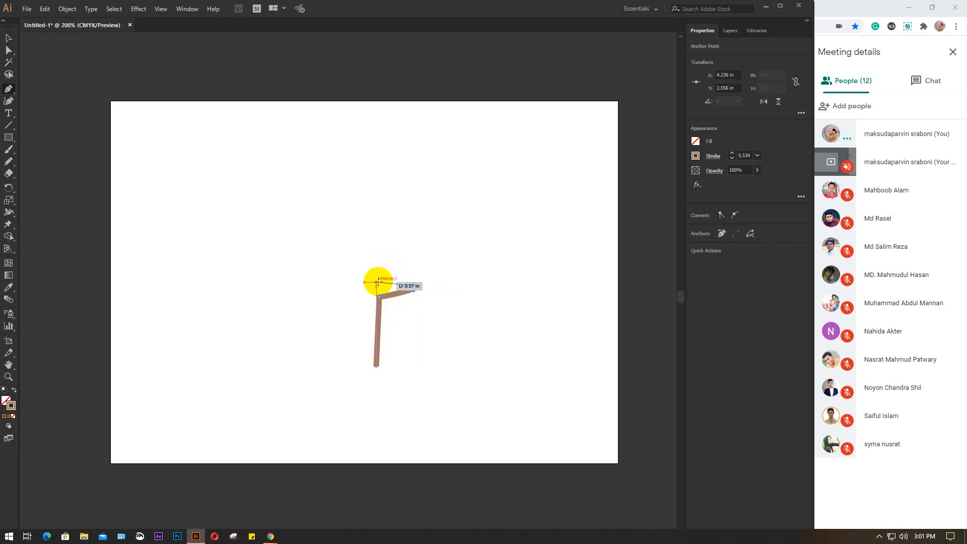
left_click_drag(377, 283, 367, 285)
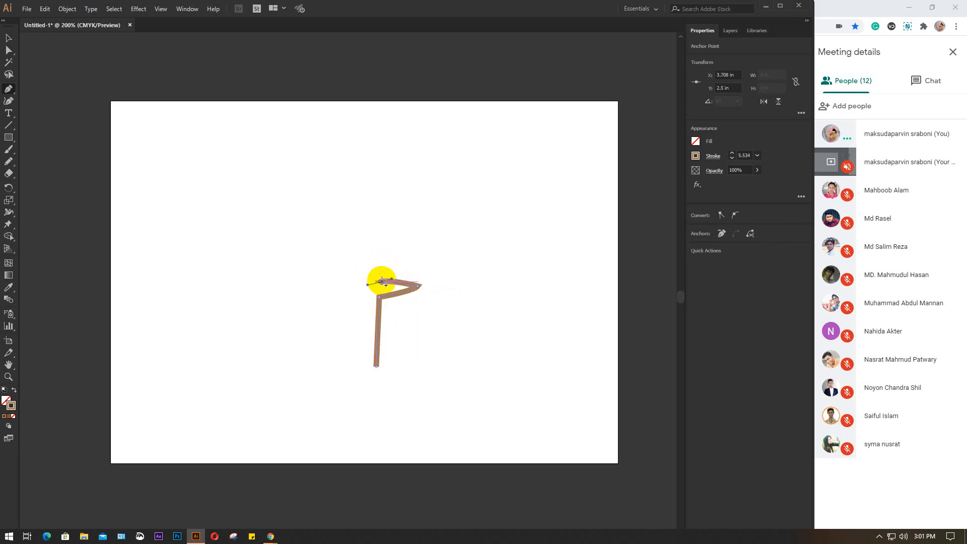
left_click(381, 282)
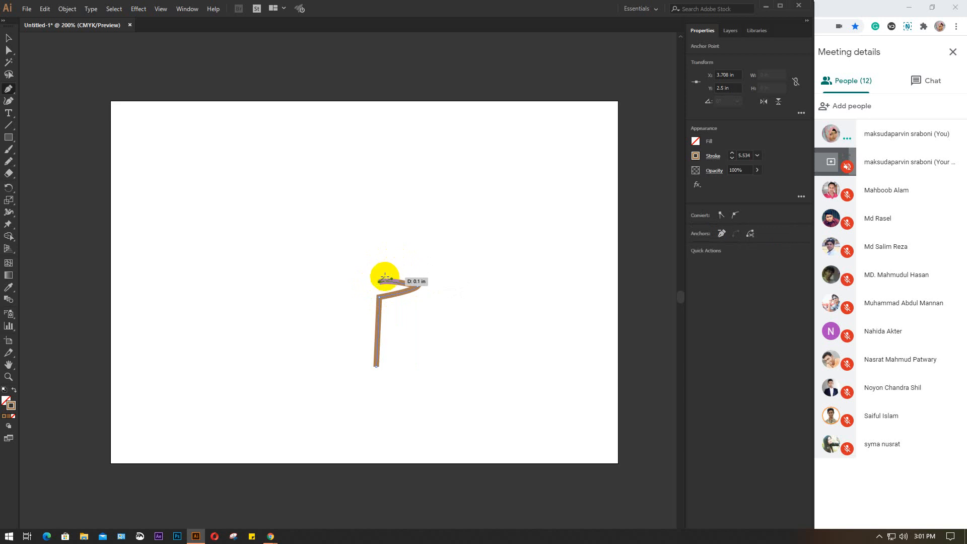
key("ctrl+z")
key("ctrl+z")
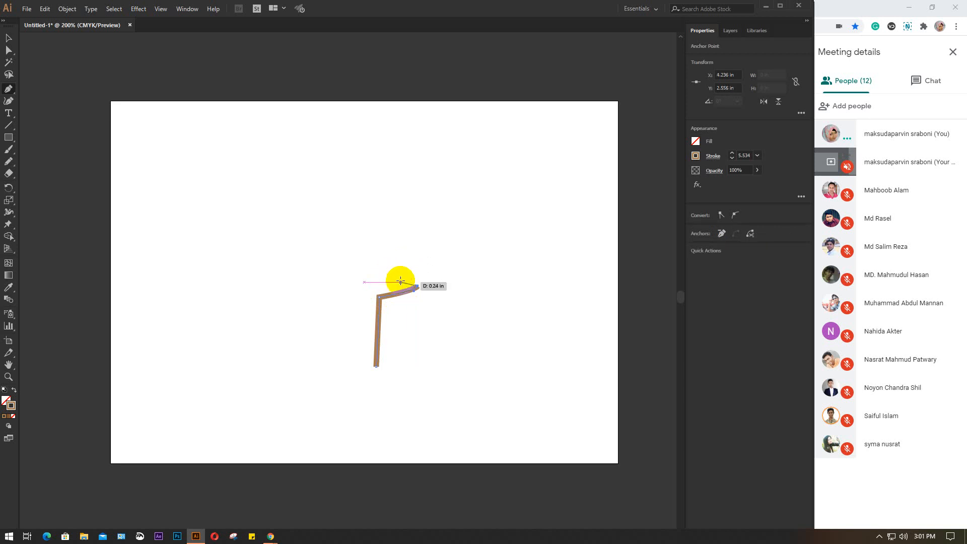
Step: Extend the open profile with a short inward segment about 0.3 in long, and undo the trial segments drawn from its end
left_click(396, 283)
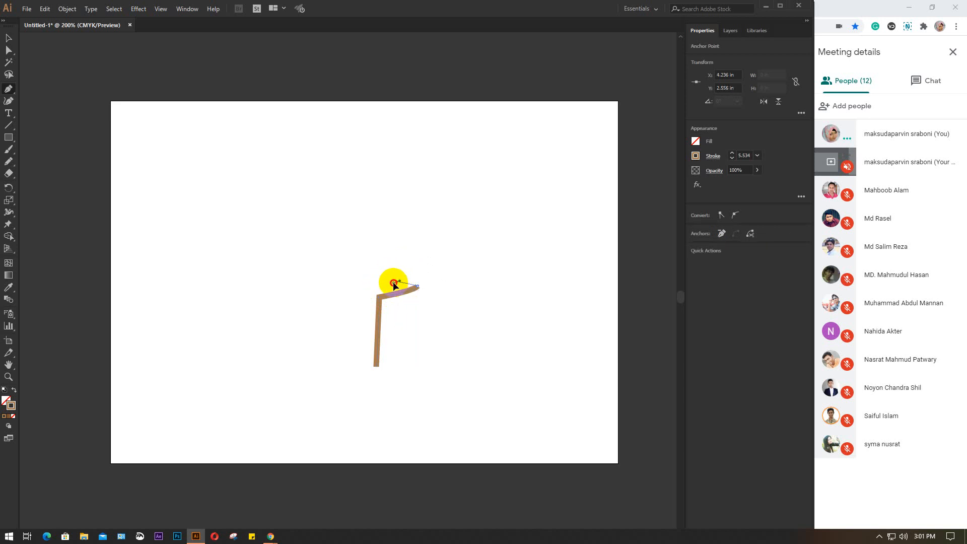
mouse_move(396, 281)
left_mouse_down()
mouse_move(390, 233)
mouse_move(406, 232)
mouse_move(405, 223)
mouse_move(352, 201)
left_mouse_up()
key("ctrl+z")
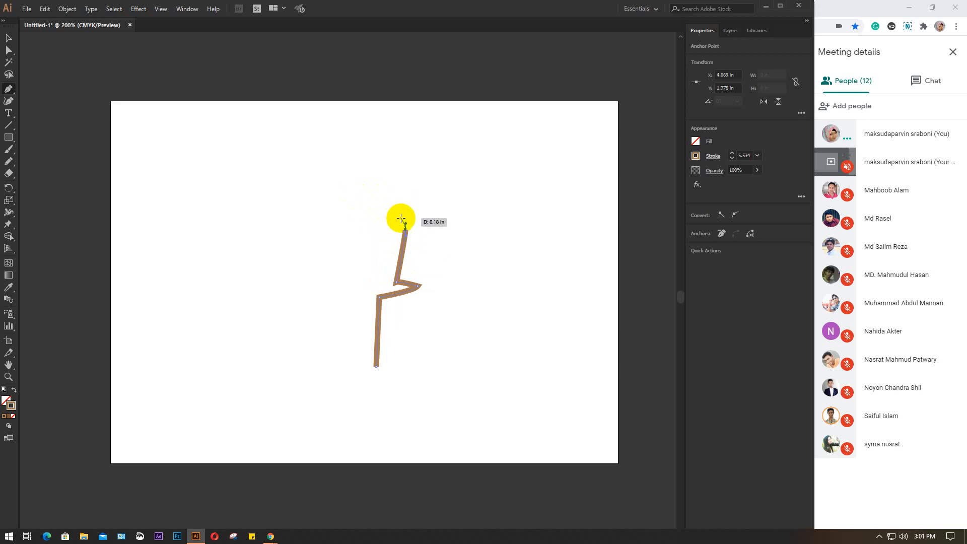
key("ctrl+z")
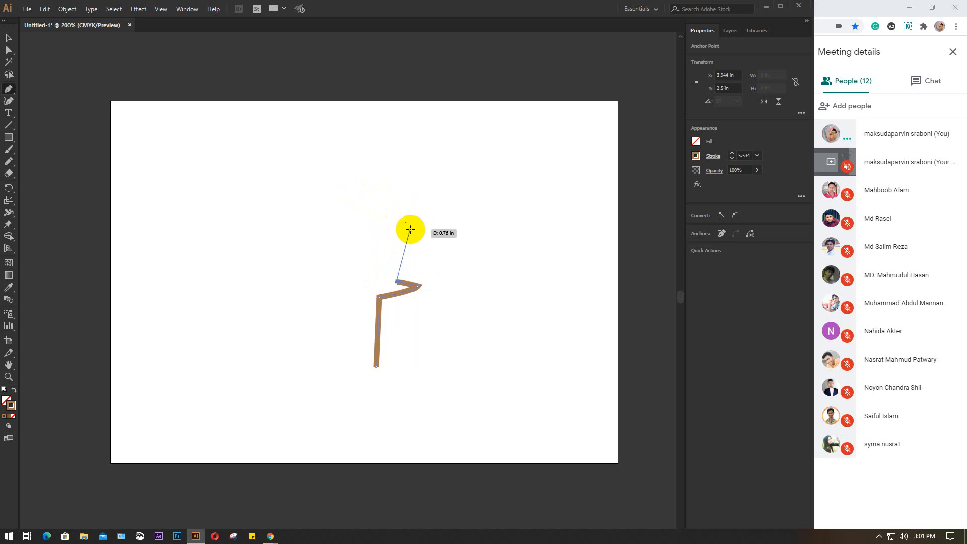
Step: Draw the profile's rounded head: an outward-bulging curve going up about 0.76 in, plus a top arc ending inward at X 3.5 in, Y 1.569 in
left_click(405, 228)
left_click_drag(404, 228, 401, 216)
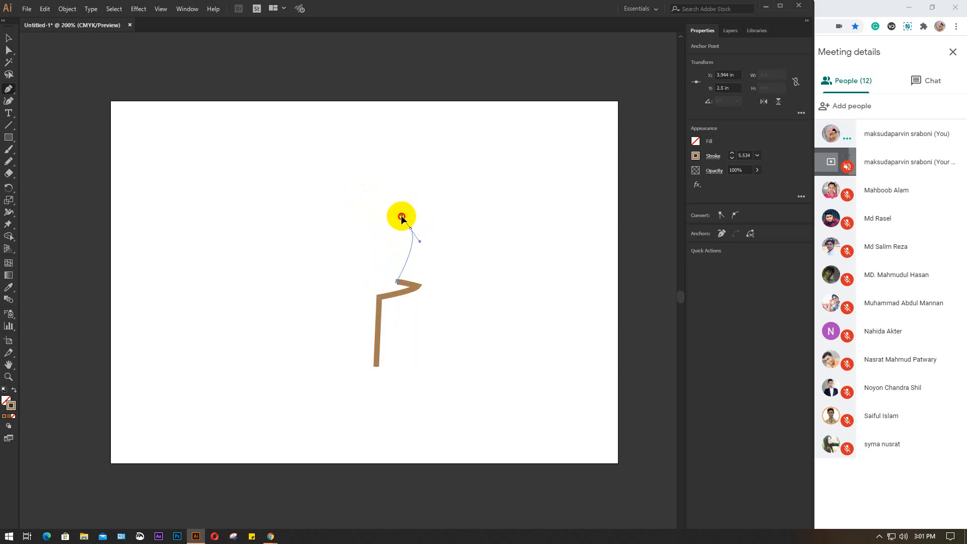
left_click(369, 215)
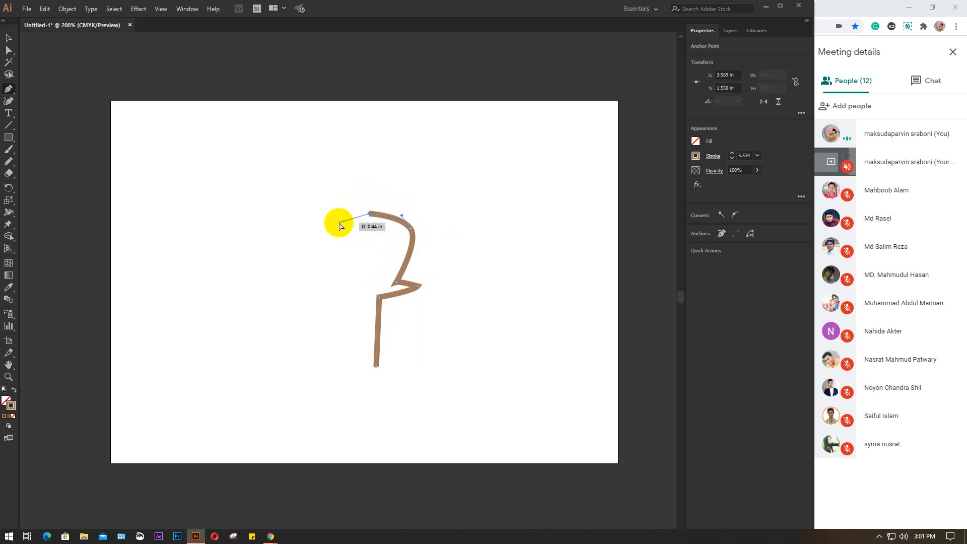
key("ctrl+z")
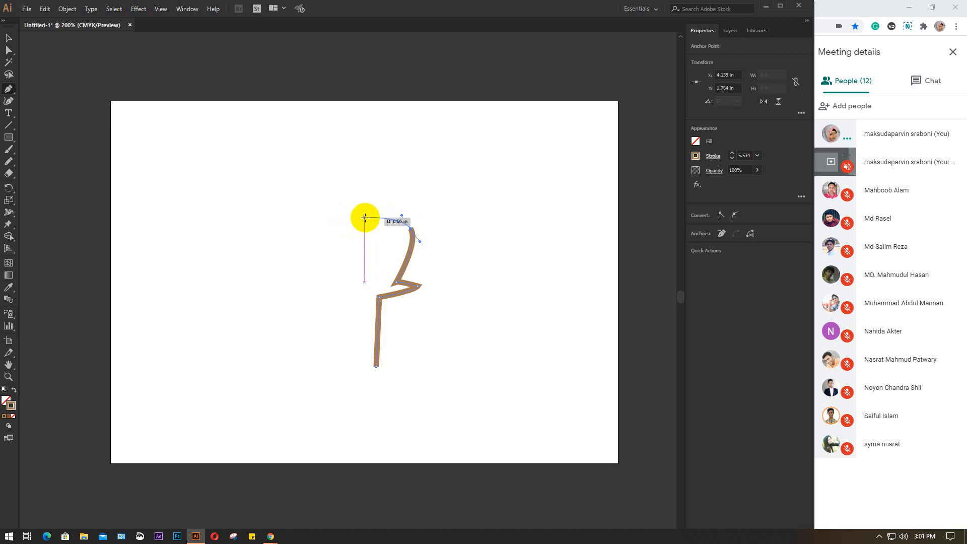
left_click(366, 215)
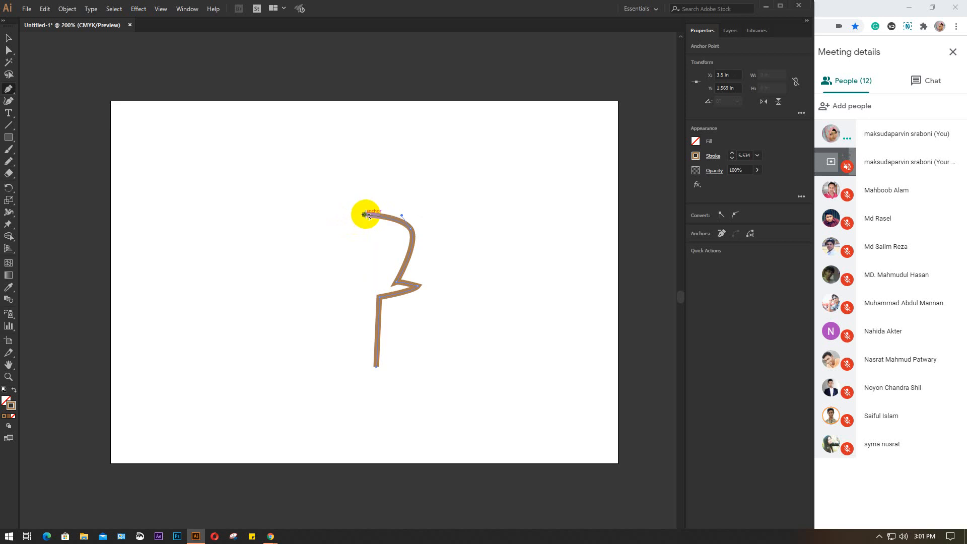
key("v")
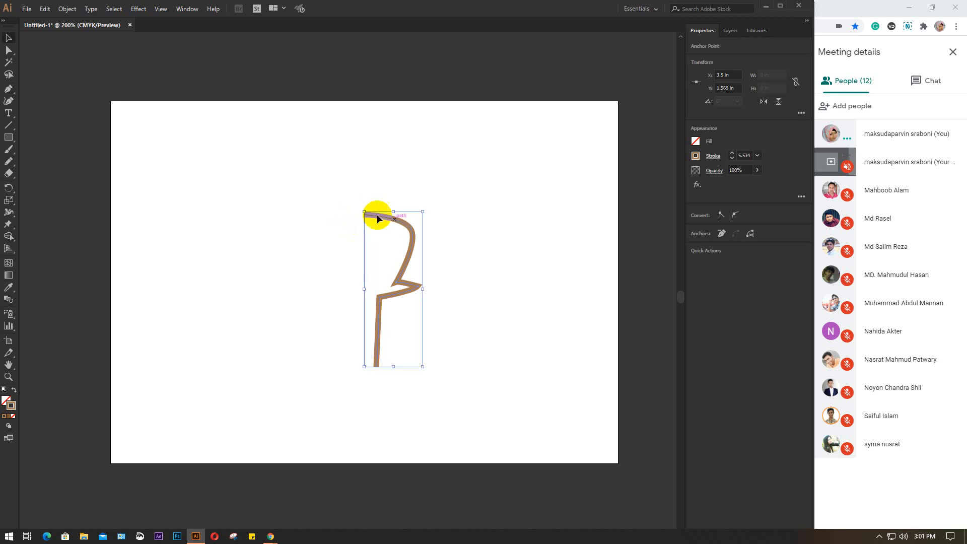
Step: Set the profile's stroke weight to 1 pt and its stroke color to an orange swatch
left_click(744, 156)
type("1")
key("Return")
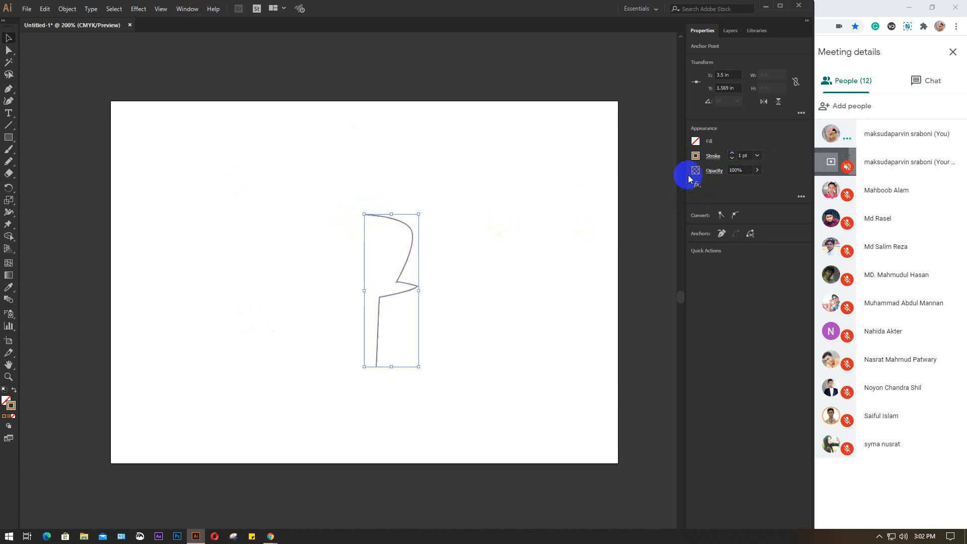
left_click(695, 158)
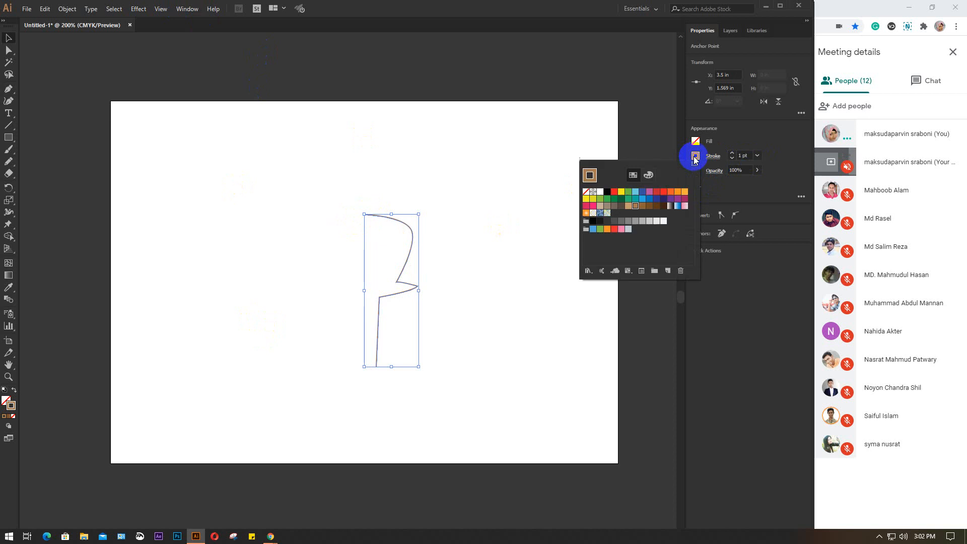
left_click(670, 191)
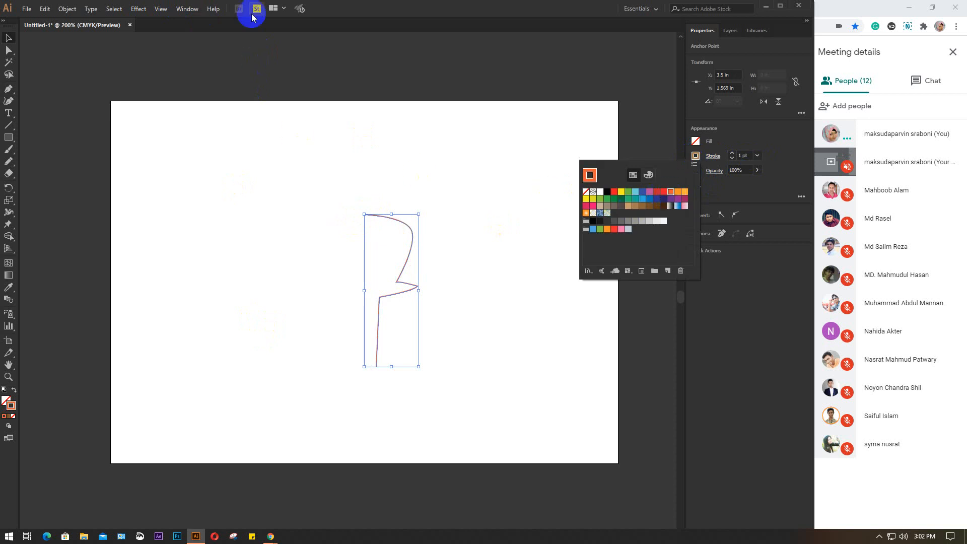
Step: Try the 3D Revolve effect on the profile with the preview on, and cancel it
left_click(137, 9)
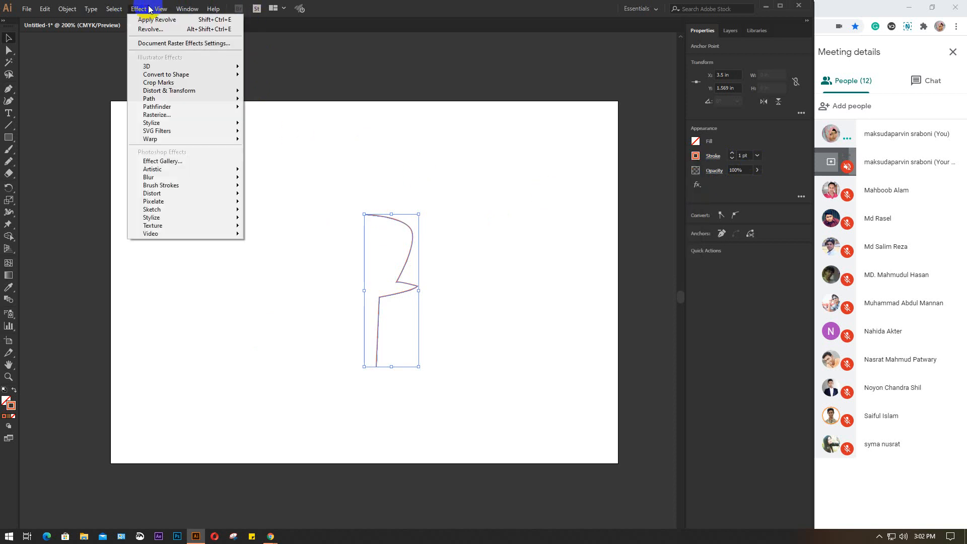
left_click(142, 8)
left_click(143, 9)
mouse_move(156, 71)
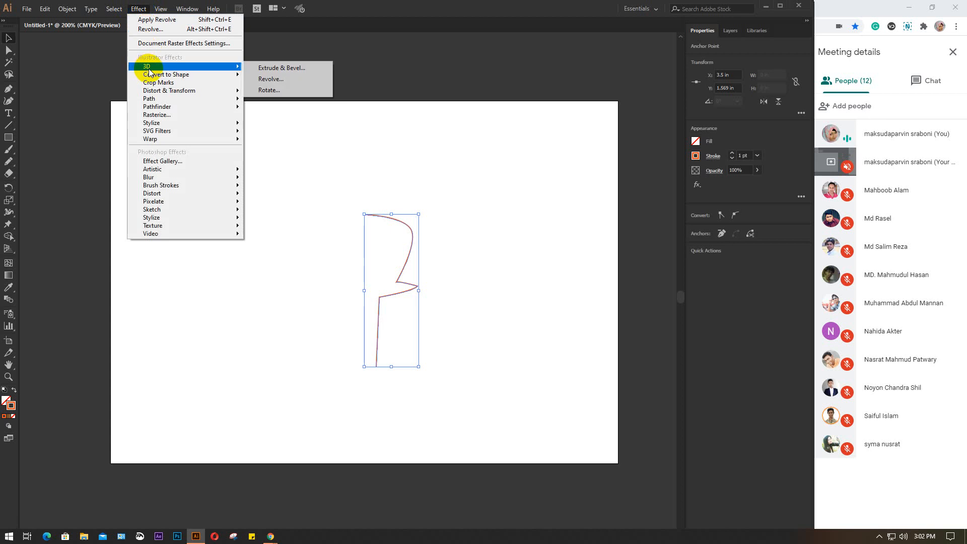
left_click(288, 80)
left_click_drag(134, 95, 209, 89)
left_click(88, 409)
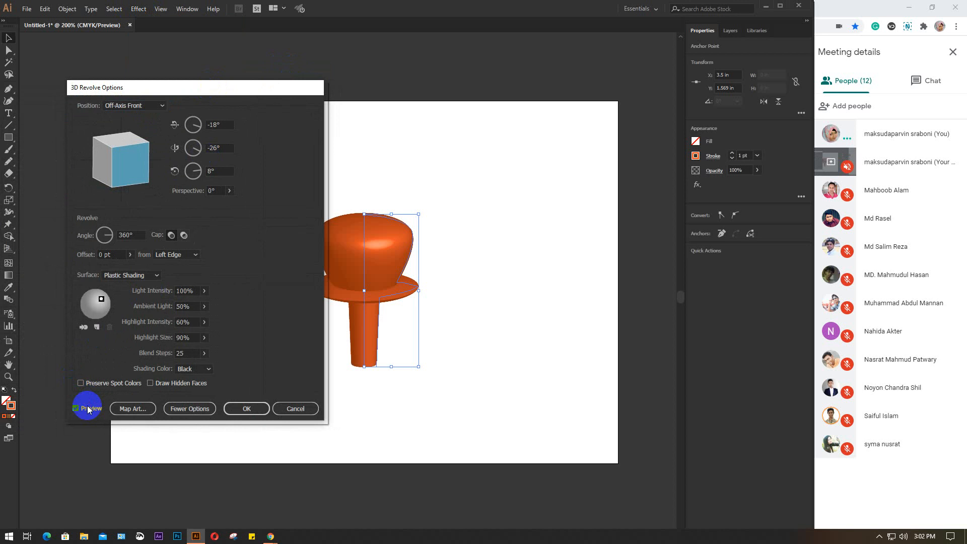
left_click(304, 403)
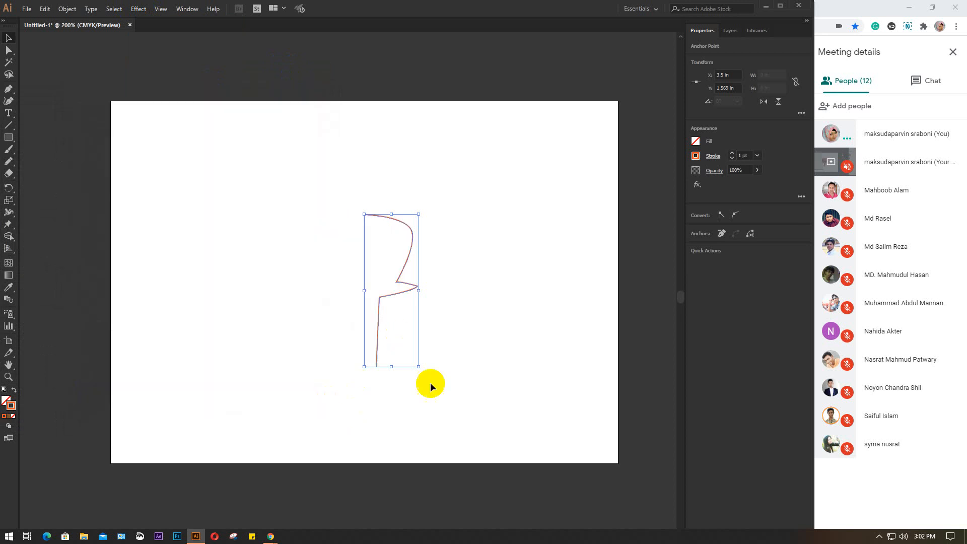
Step: Directly select the anchor at the stem's lower end and nudge it inward to X 3.528 in
left_click(450, 348)
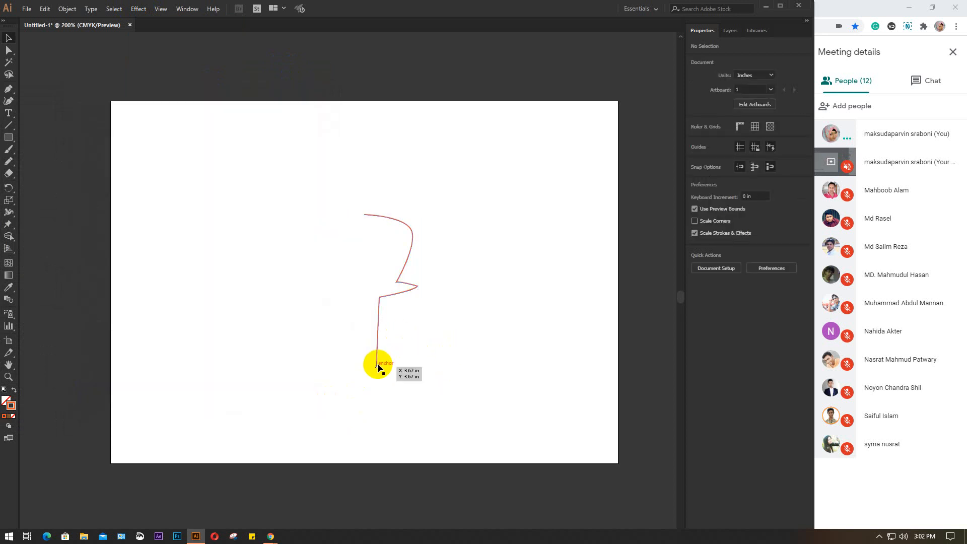
left_click_drag(303, 187, 448, 447)
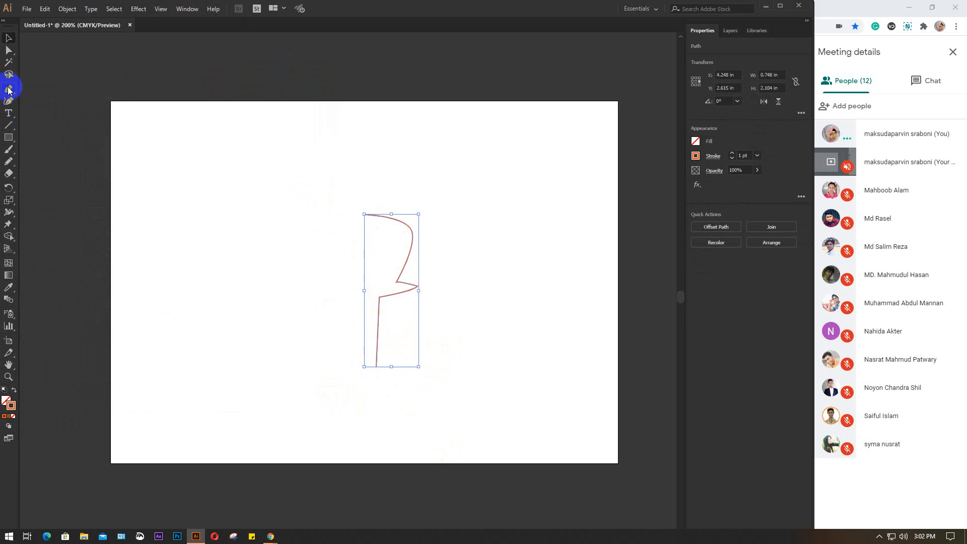
left_click(8, 50)
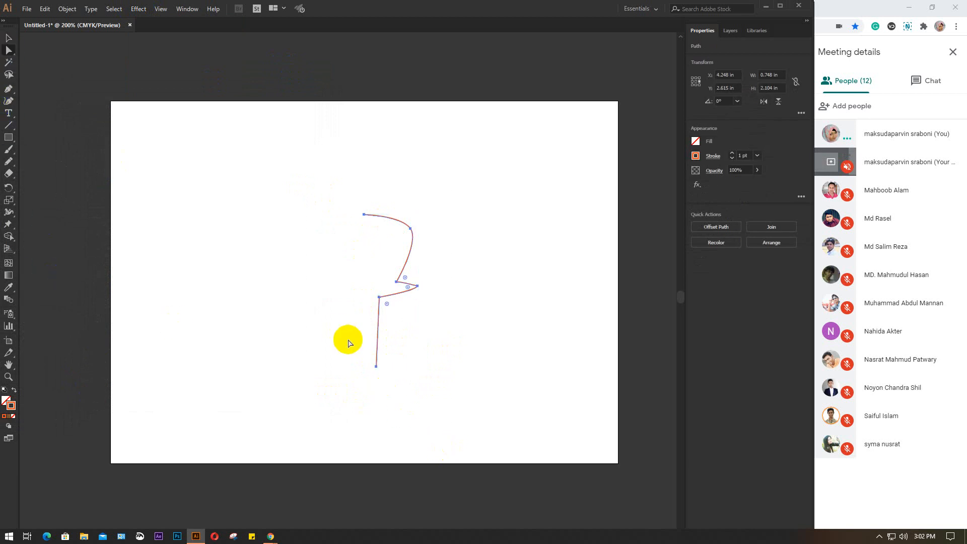
left_click(376, 367)
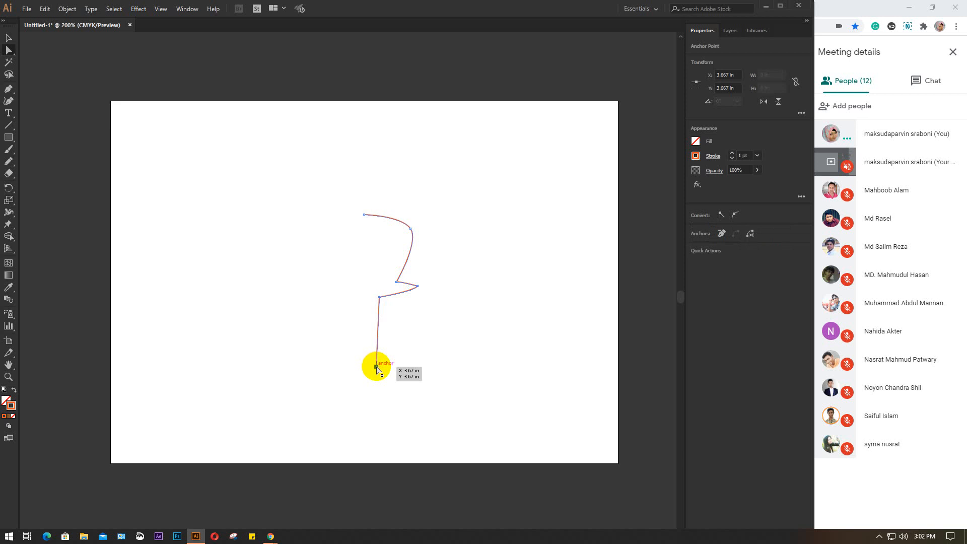
key("Left")
key("Left")
key("Left")
key("Left")
key("Left")
key("Left")
key("Left")
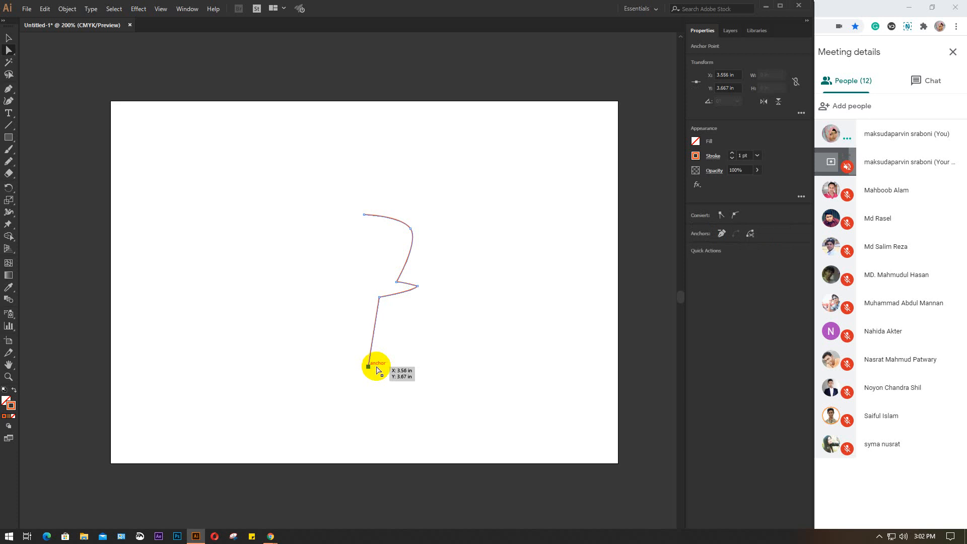
key("Left")
key("Left")
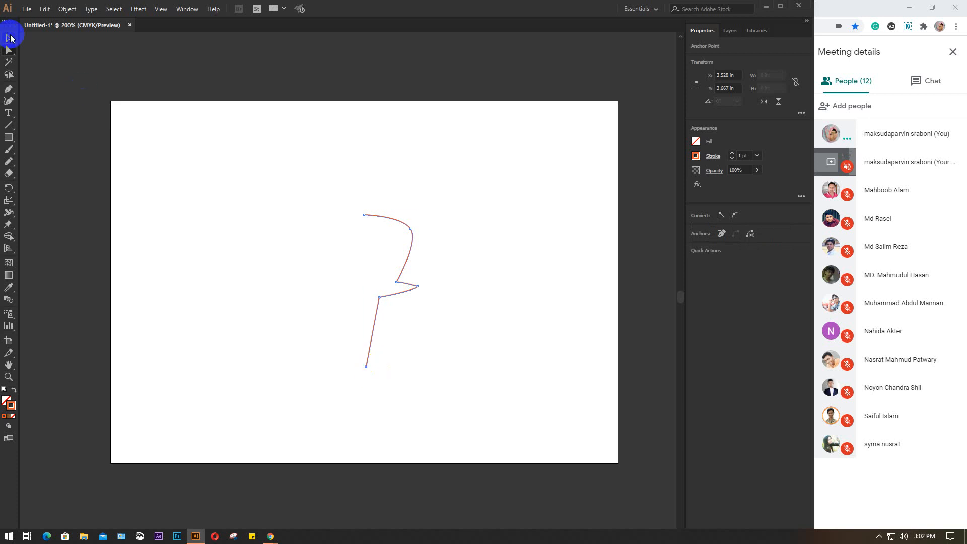
Step: Lower the stem's end anchor to Y 3.917 in and nudge it inward just past the top anchor, to X 3.472 in
left_click(10, 38)
left_click(11, 55)
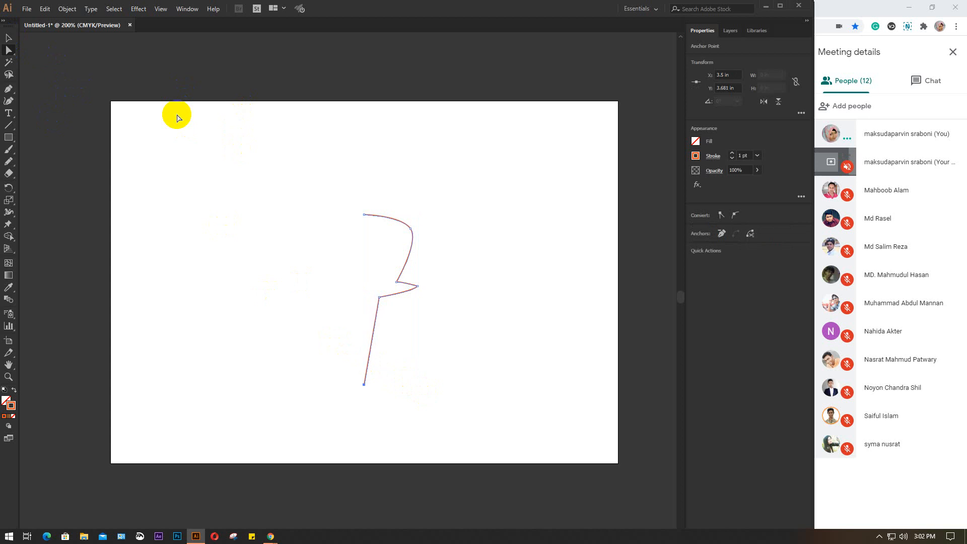
key("Left")
key("Left")
Step: Apply a 3D Revolve effect to the profile with the 360° angle, revolving from the left edge in the Off-Axis Front position
left_click(7, 38)
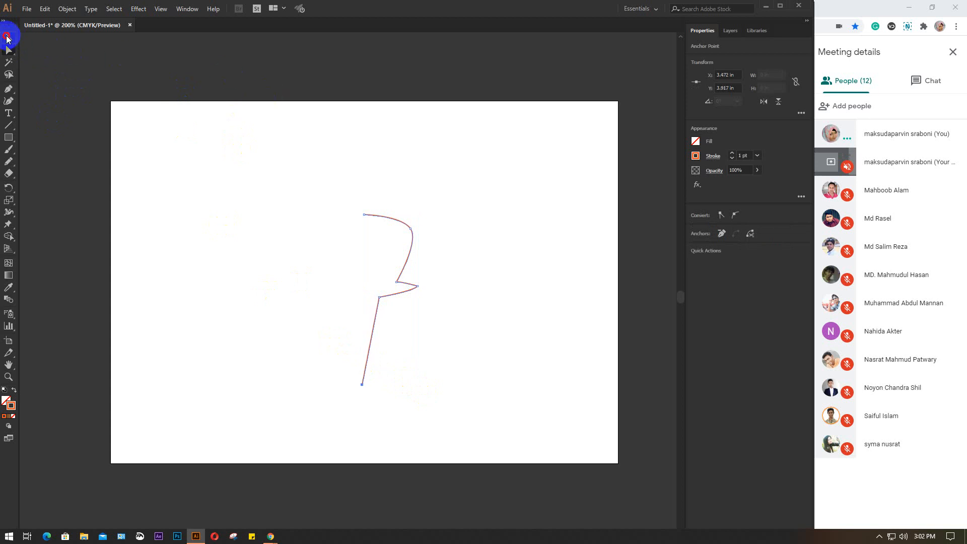
left_click(139, 8)
mouse_move(166, 67)
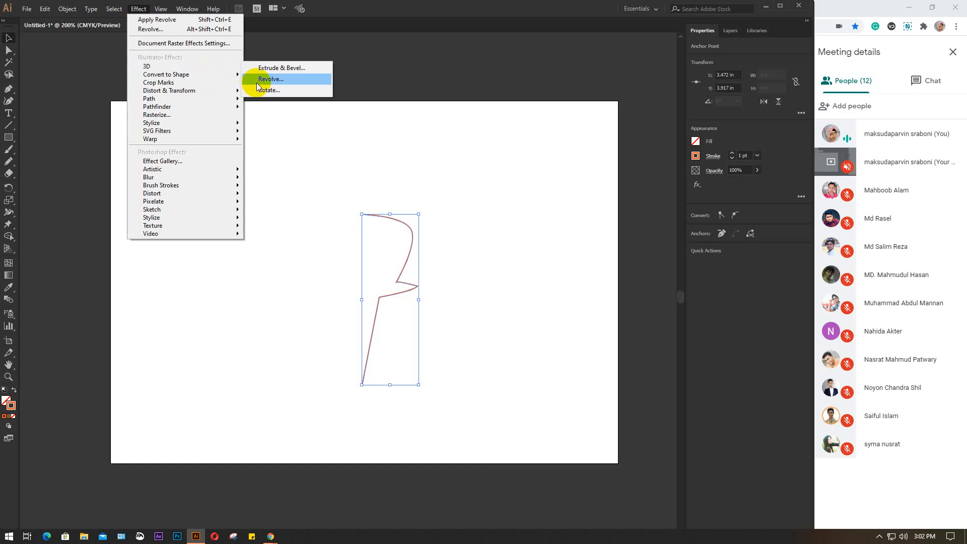
left_click(258, 84)
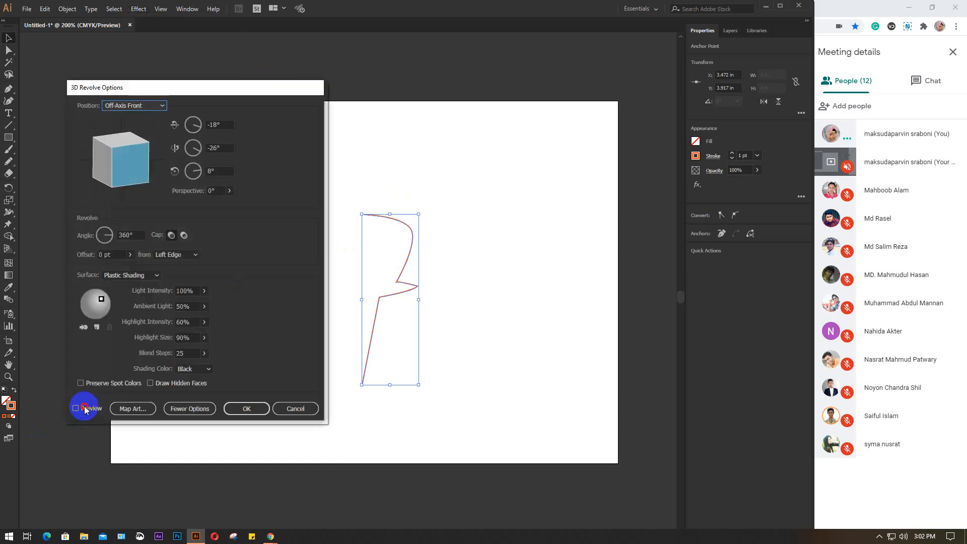
left_click(75, 408)
left_click_drag(185, 90, 153, 77)
left_click(205, 393)
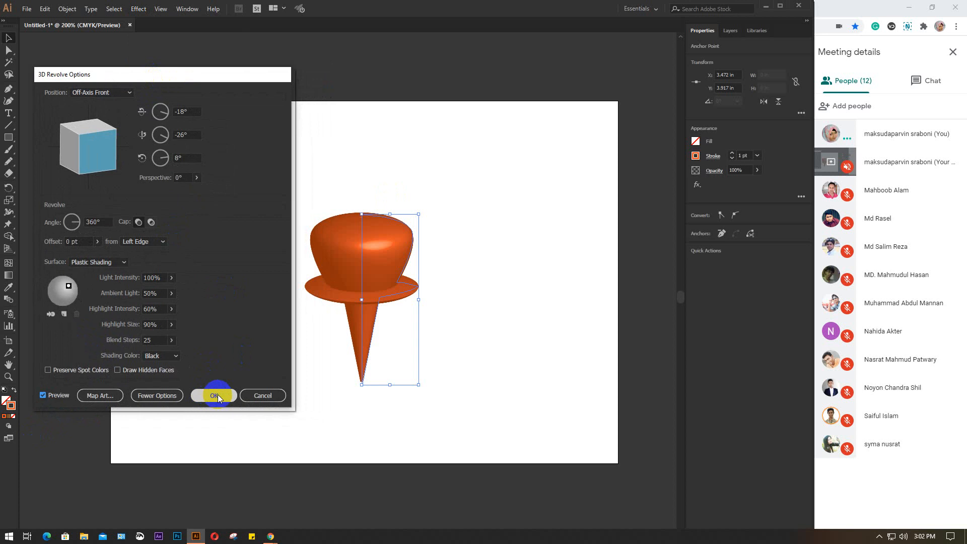
left_click(501, 366)
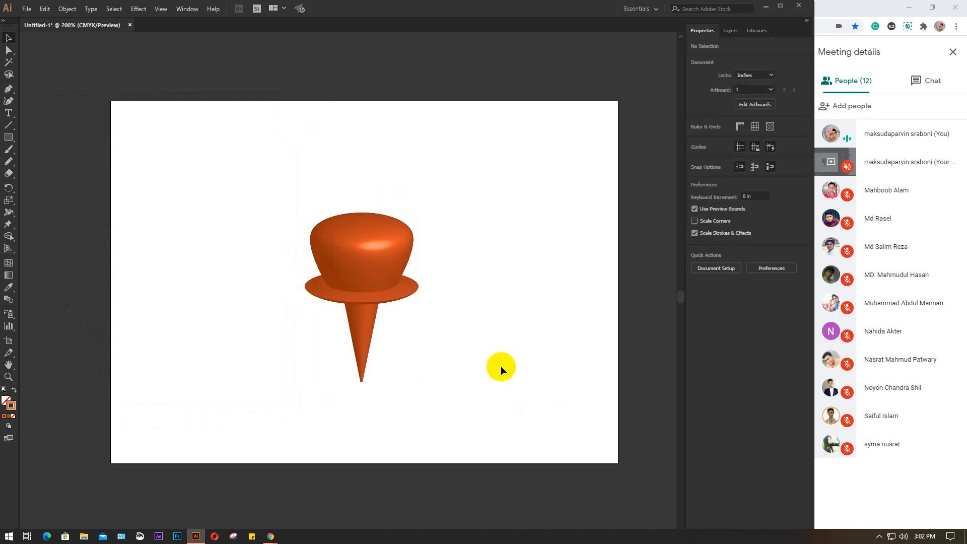
Step: Try a Drop Shadow effect on the push pin with the preview on, Normal mode and 100% opacity
left_click(385, 297)
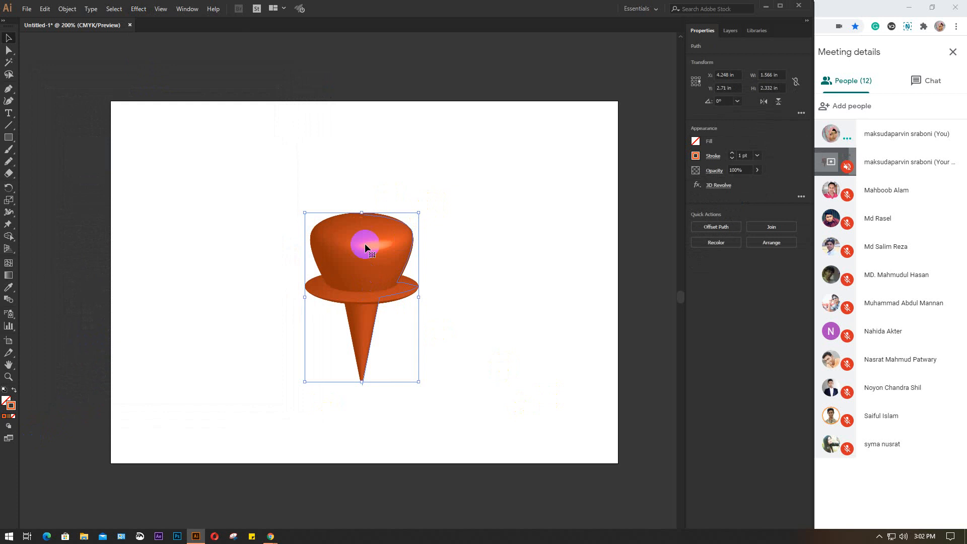
left_click(136, 10)
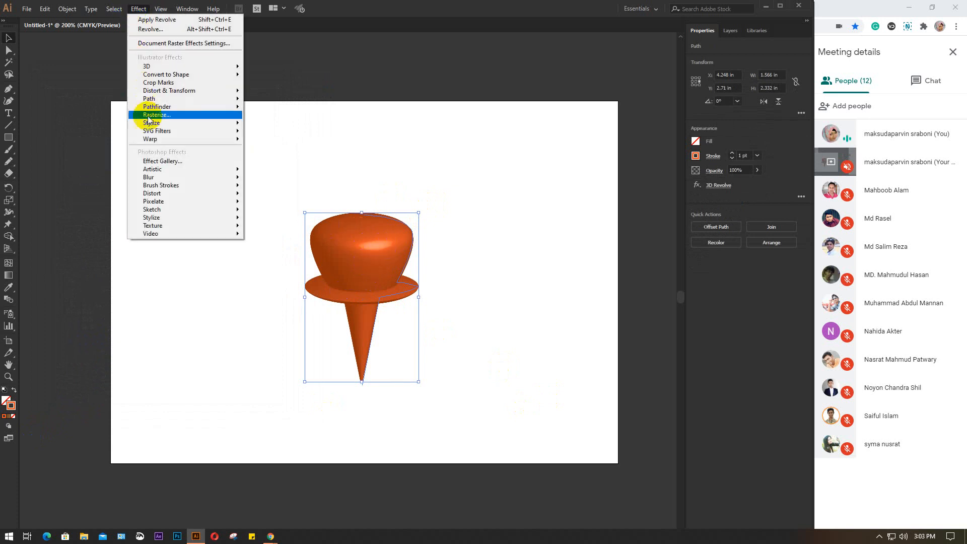
mouse_move(149, 122)
left_click(259, 124)
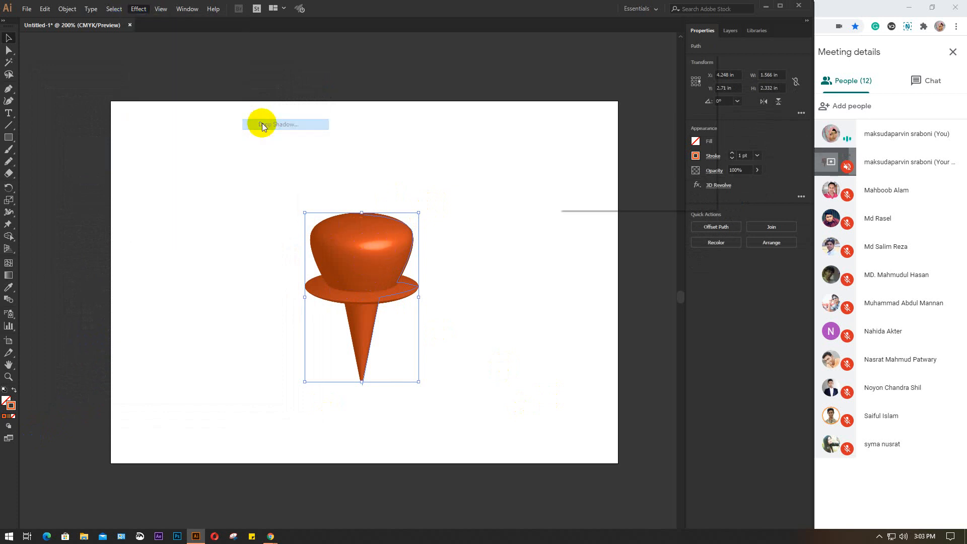
left_click(593, 186)
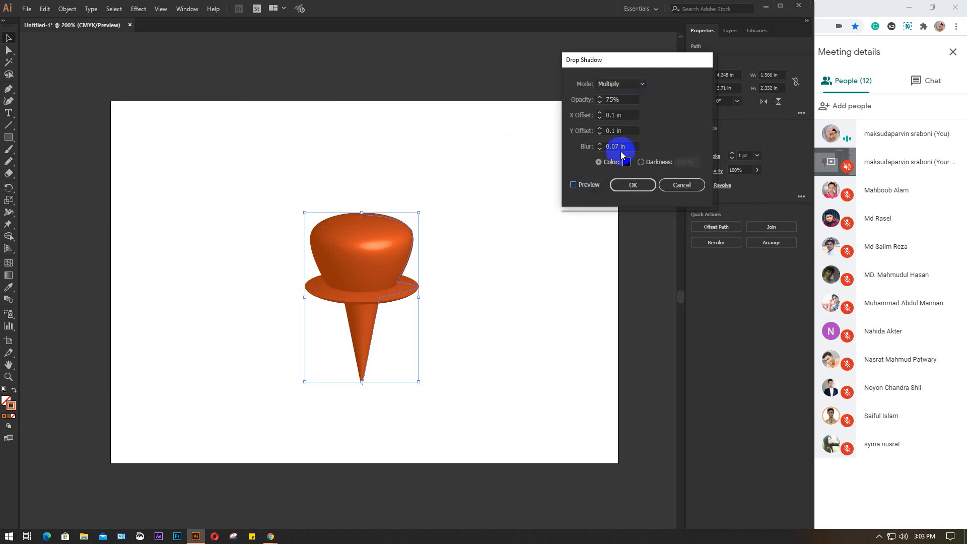
left_click(643, 84)
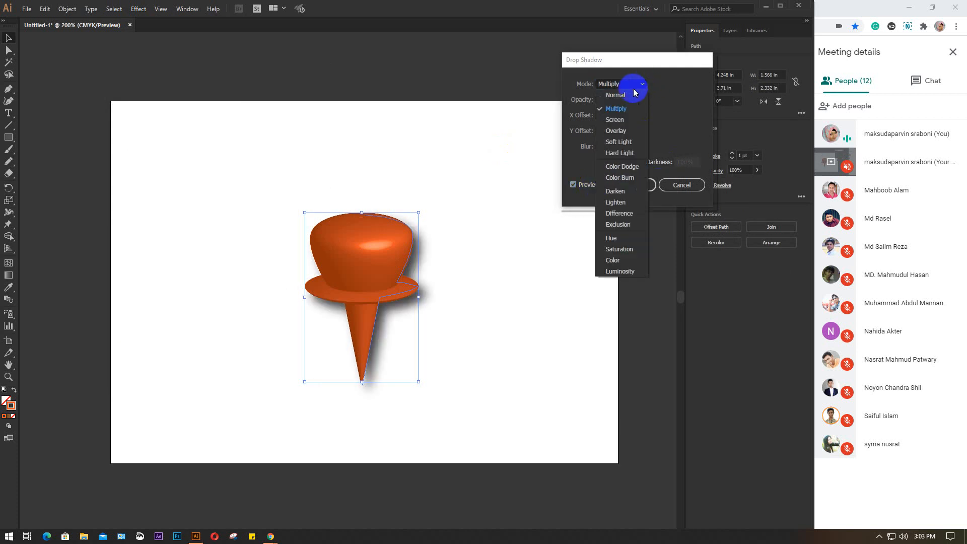
left_click(630, 89)
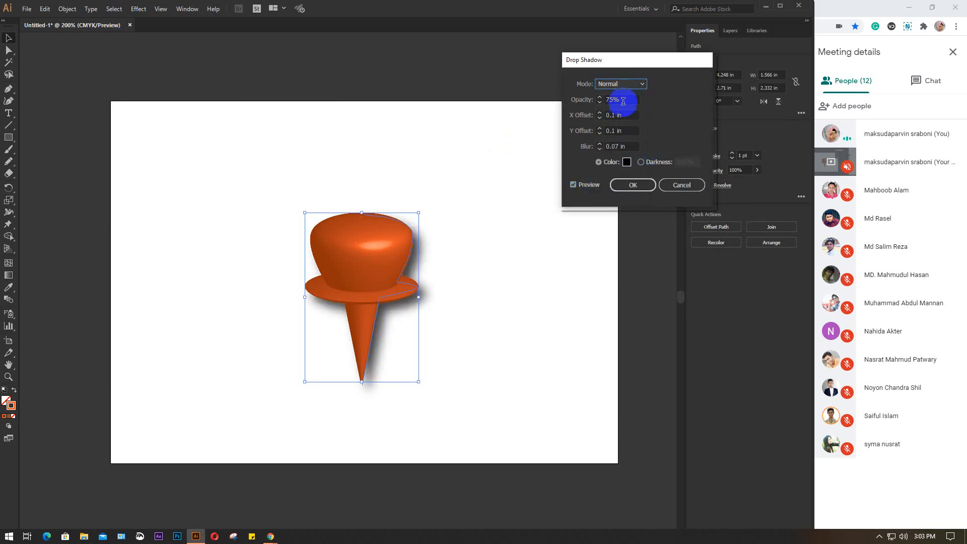
left_click(625, 100)
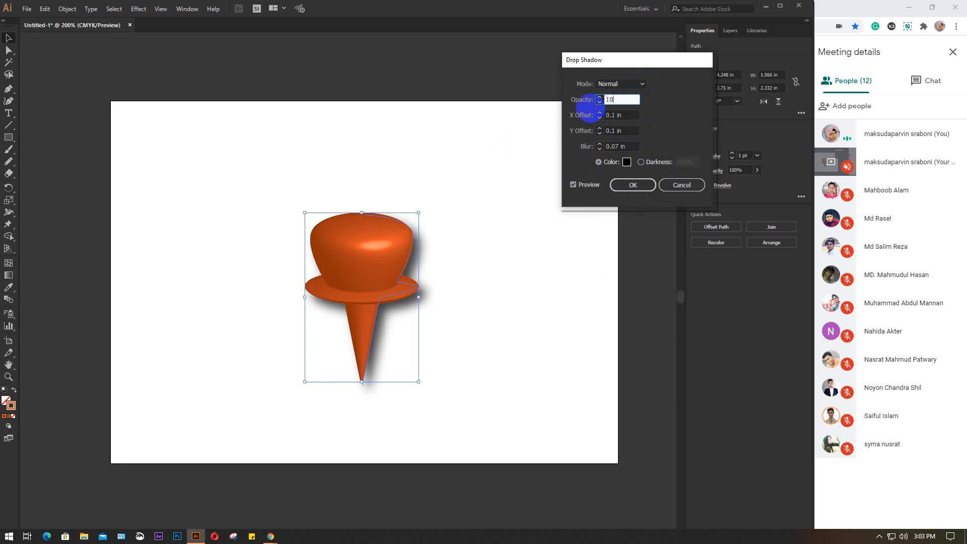
Step: Try different horizontal offsets for the pin's drop shadow, ending at an X offset of -1 in
left_click(628, 116)
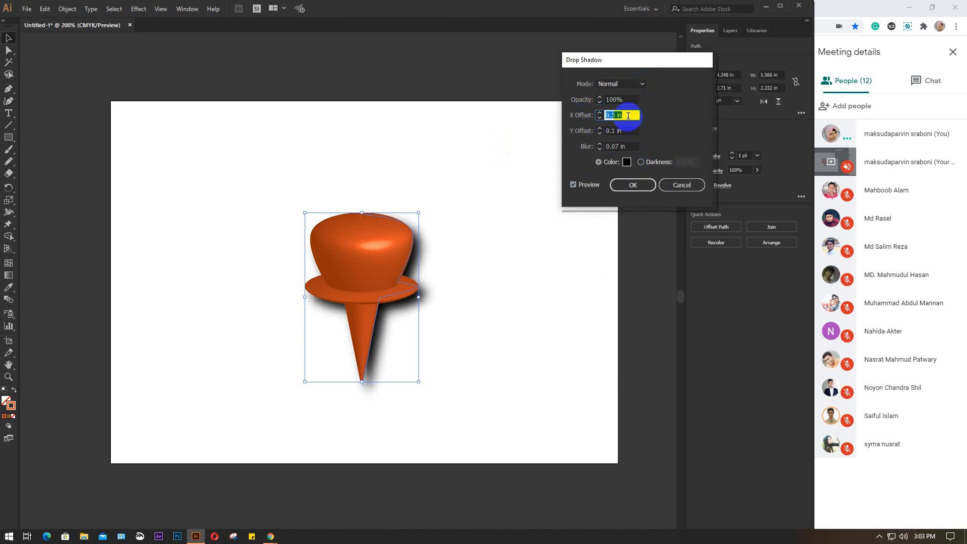
key("Up")
key("Up")
key("Up")
key("Up")
key("Up")
key("Up")
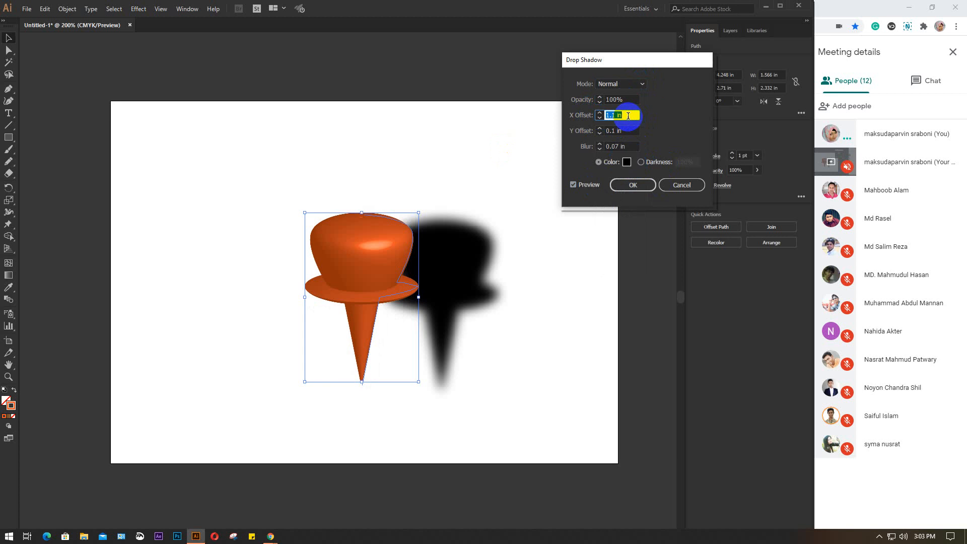
key("Down")
key("Down")
key("Down")
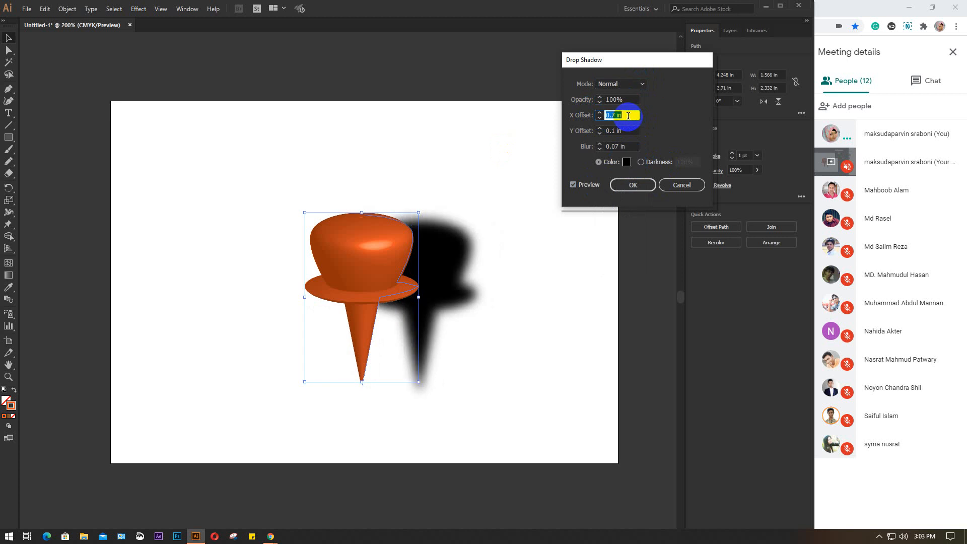
key("Down")
key("Down")
key("Down")
key("Down")
key("Down")
key("Down")
key("Down")
key("Down")
key("Down")
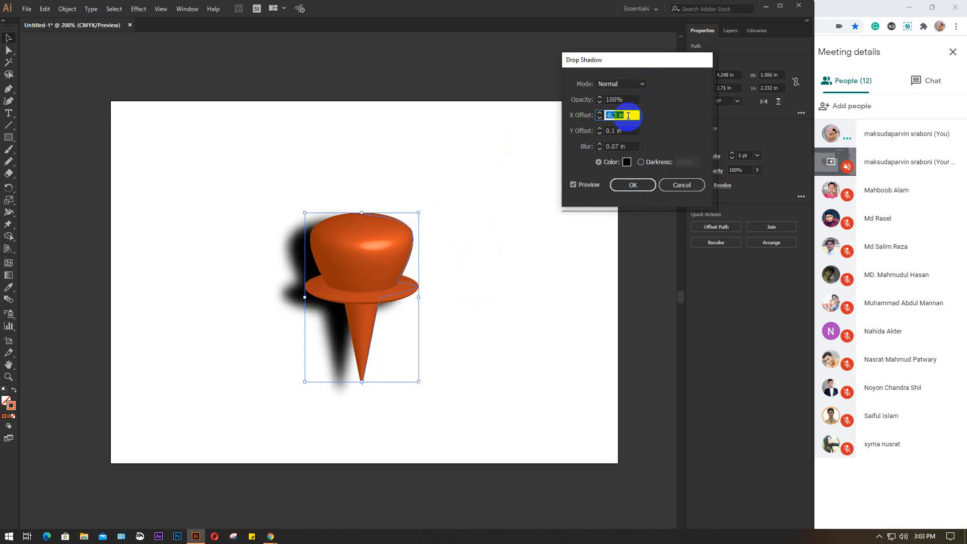
key("Down")
key("Down")
key("Down")
key("Down")
key("Down")
key("Down")
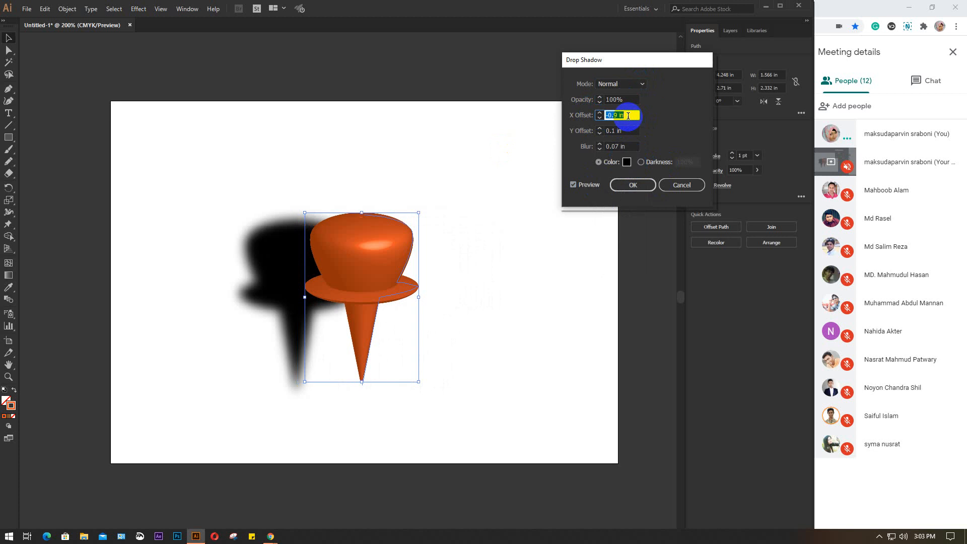
key("Down")
Step: Try the drop shadow's Y offset at 0 in and cancel the Drop Shadow effect
left_click(628, 131)
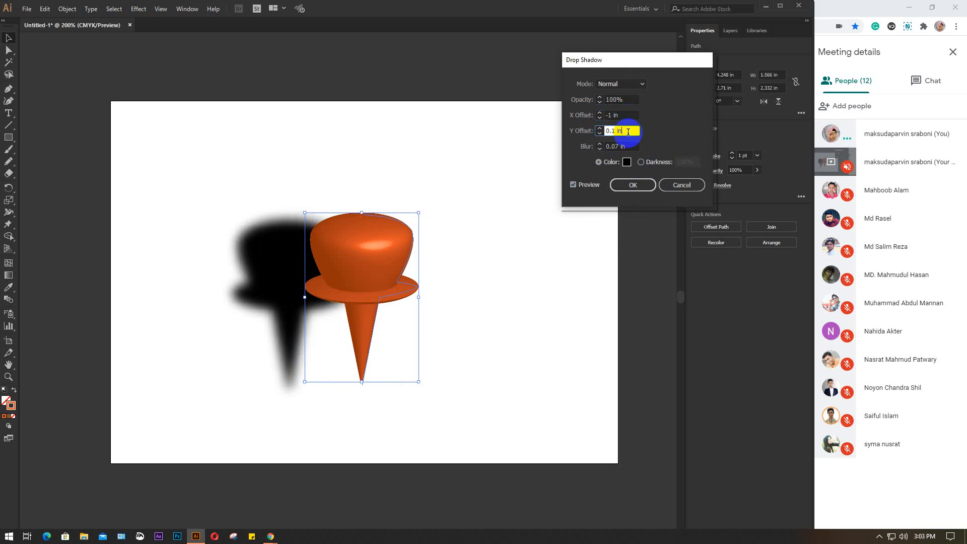
key("Up")
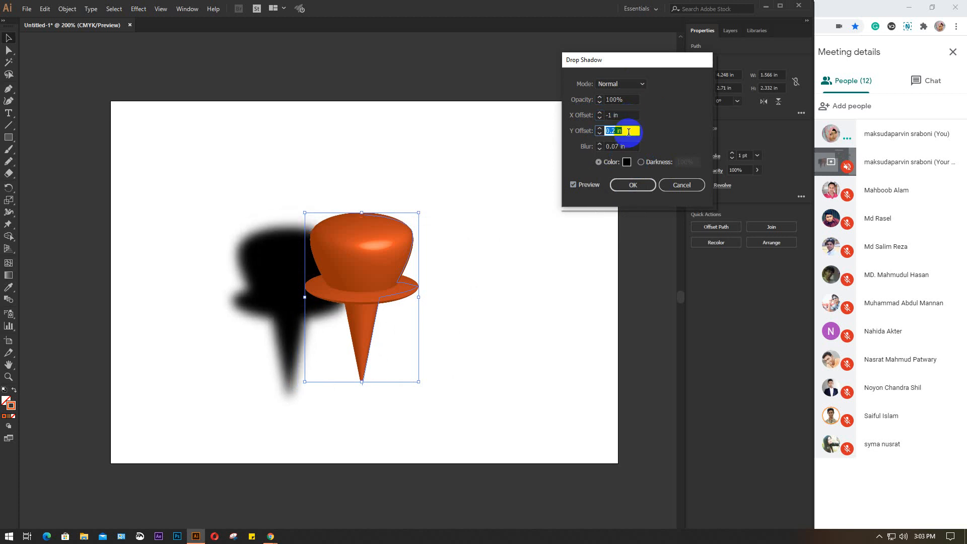
key("Up")
key("Down")
key("Down")
key("Down")
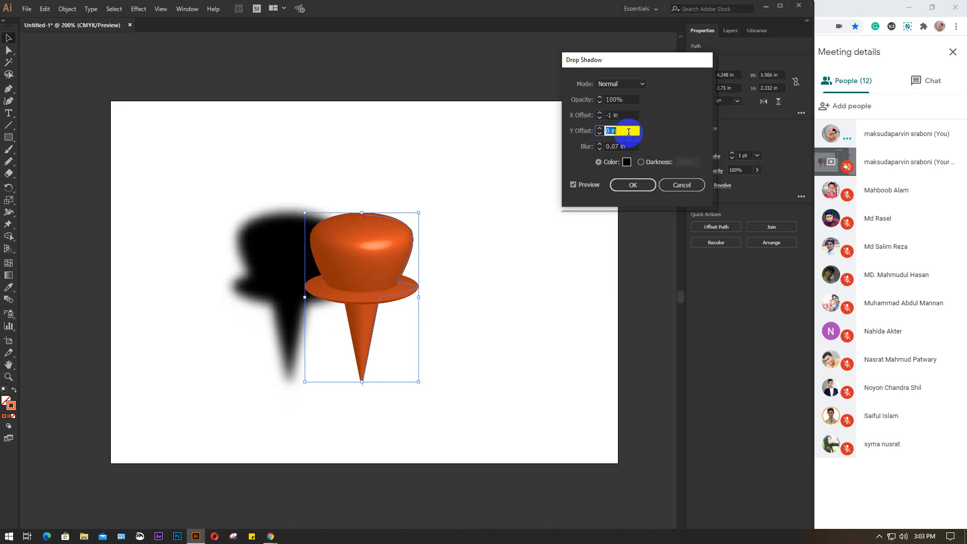
key("Up")
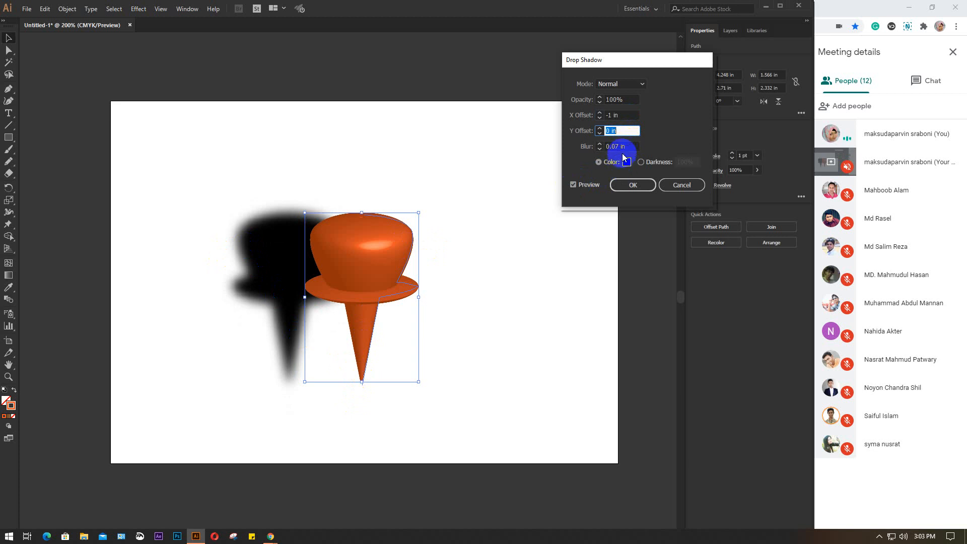
left_click(691, 186)
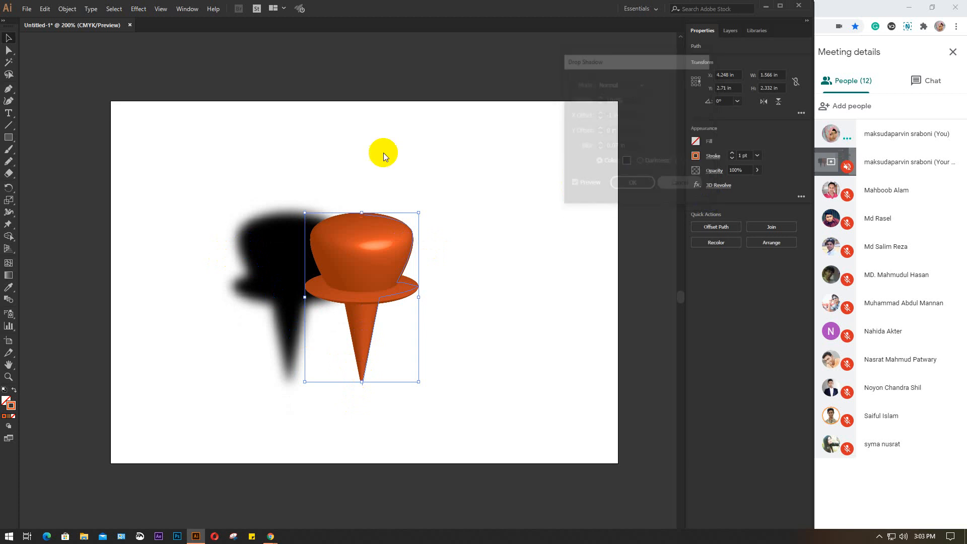
left_click(140, 9)
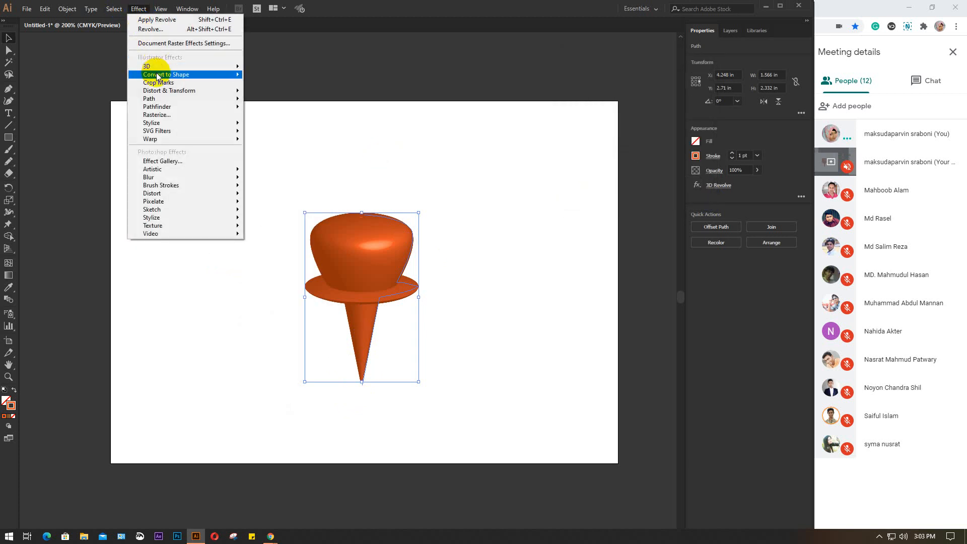
mouse_move(164, 66)
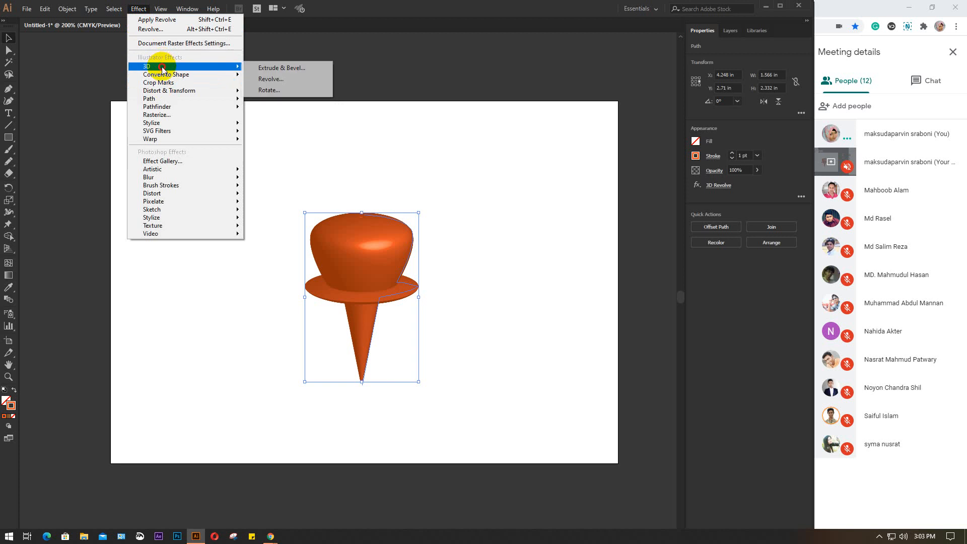
left_click(274, 91)
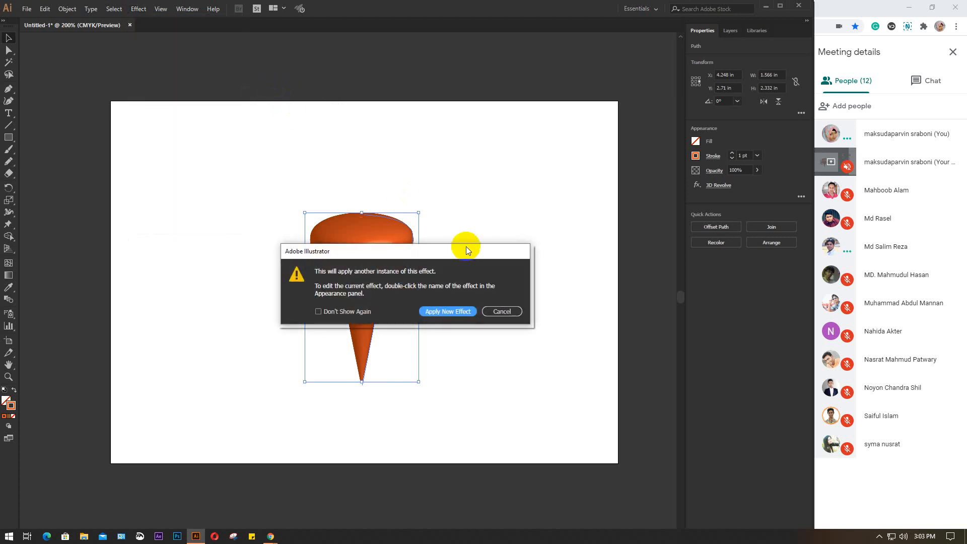
left_click(495, 314)
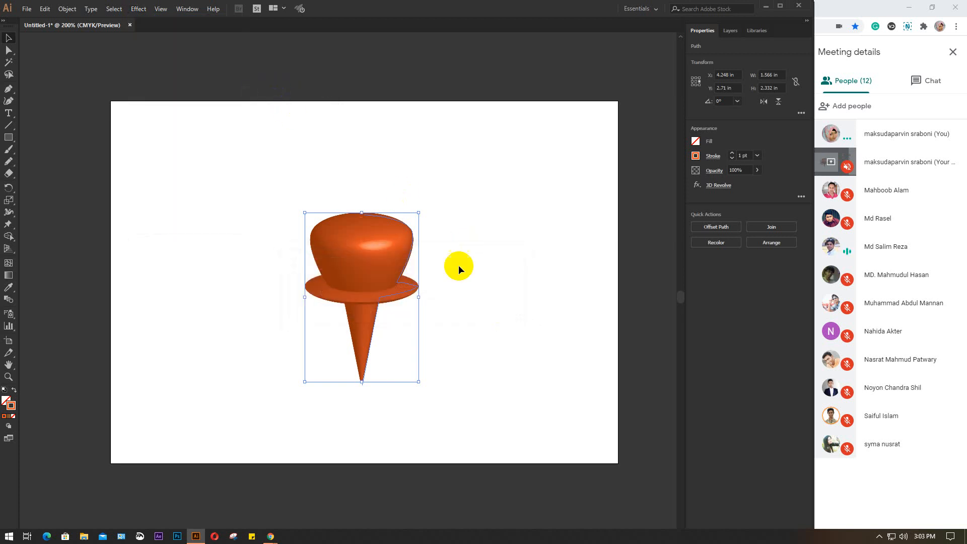
left_click(137, 9)
left_click(449, 235)
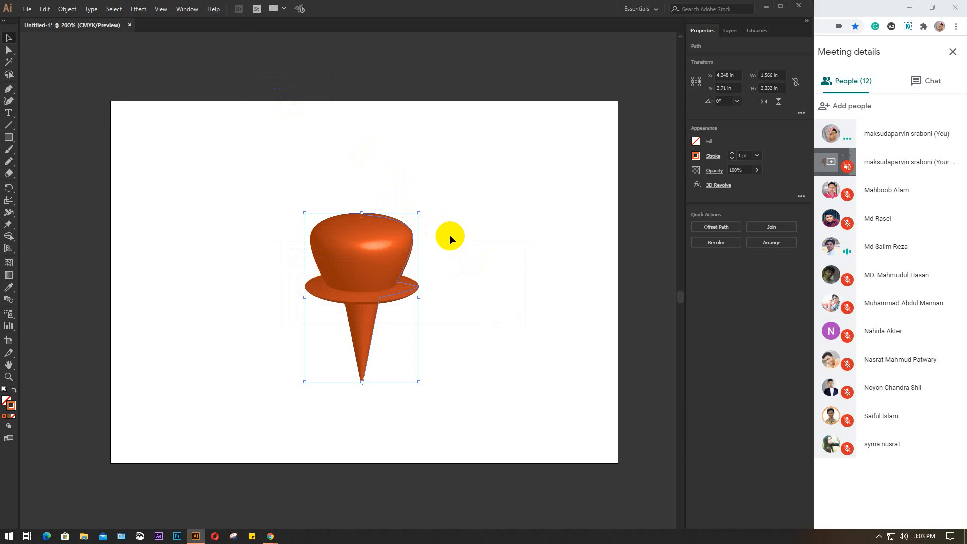
Step: Try rotating a copy of the revolved push pin by about 44°, and undo it
left_click(362, 241)
key("a")
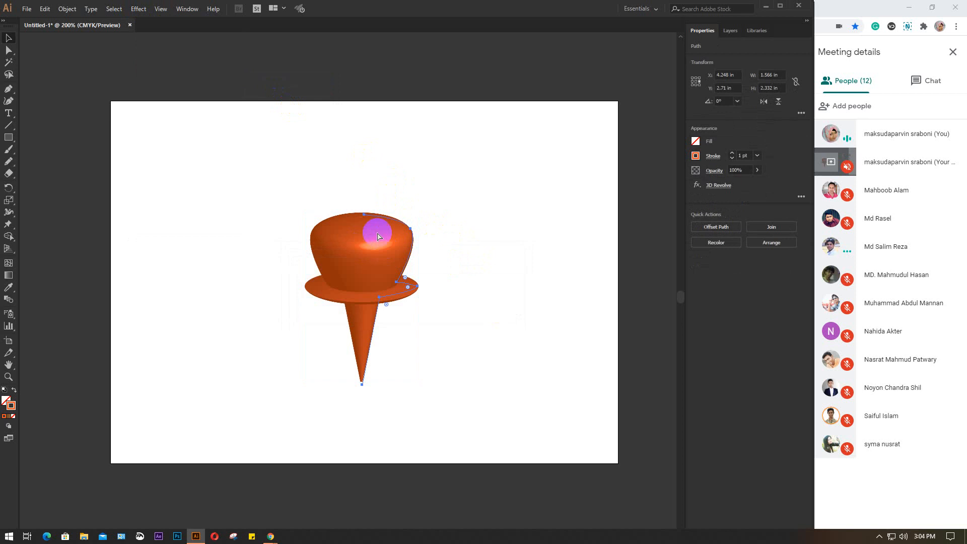
key("v")
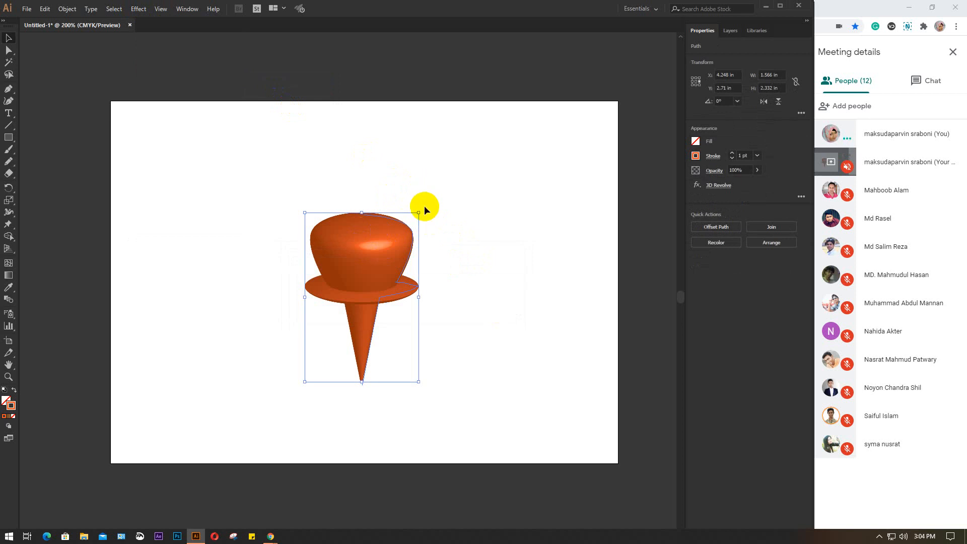
left_click_drag(425, 207, 347, 203)
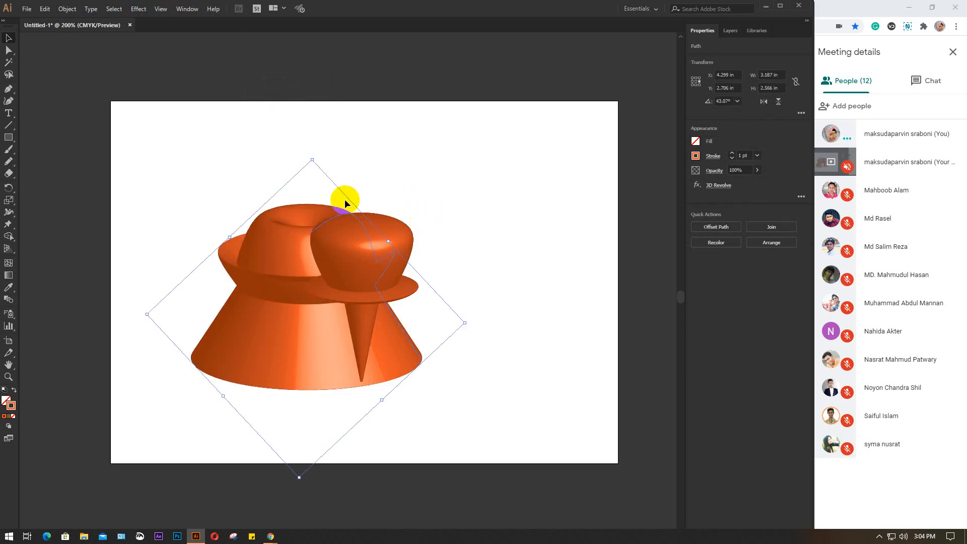
key("Delete")
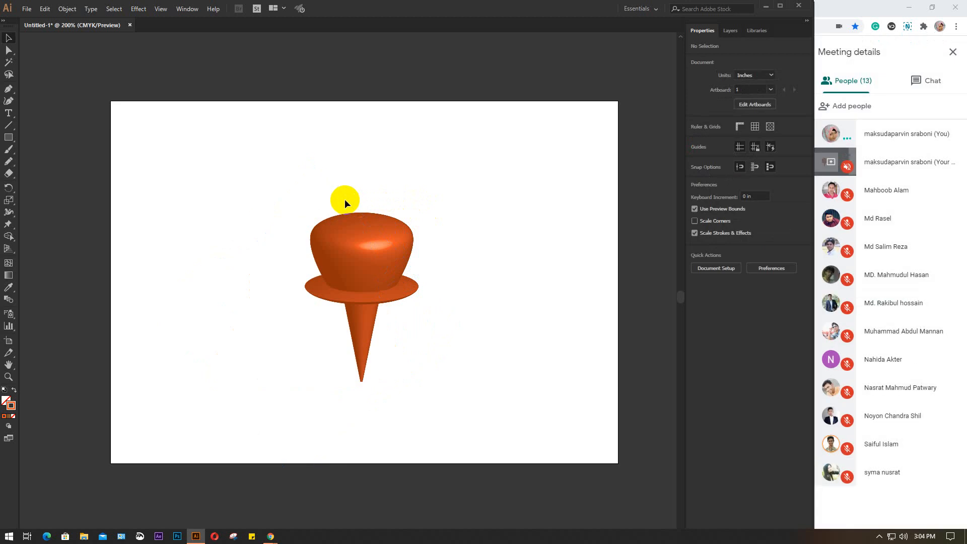
key("ctrl+z")
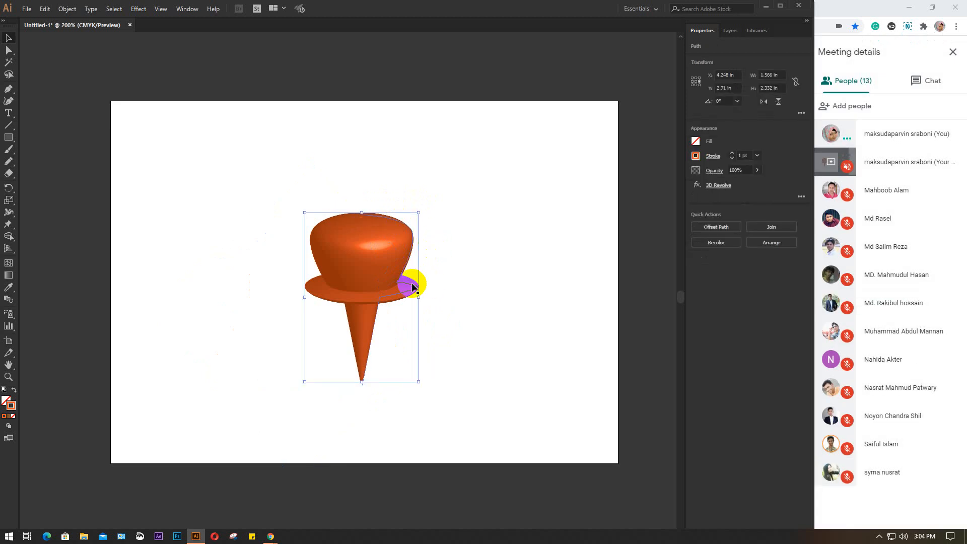
Step: Copy the push pin to its left at X 2.318 in and turn the copy into one united flat silhouette by expanding its appearance
left_click_drag(406, 286, 270, 285)
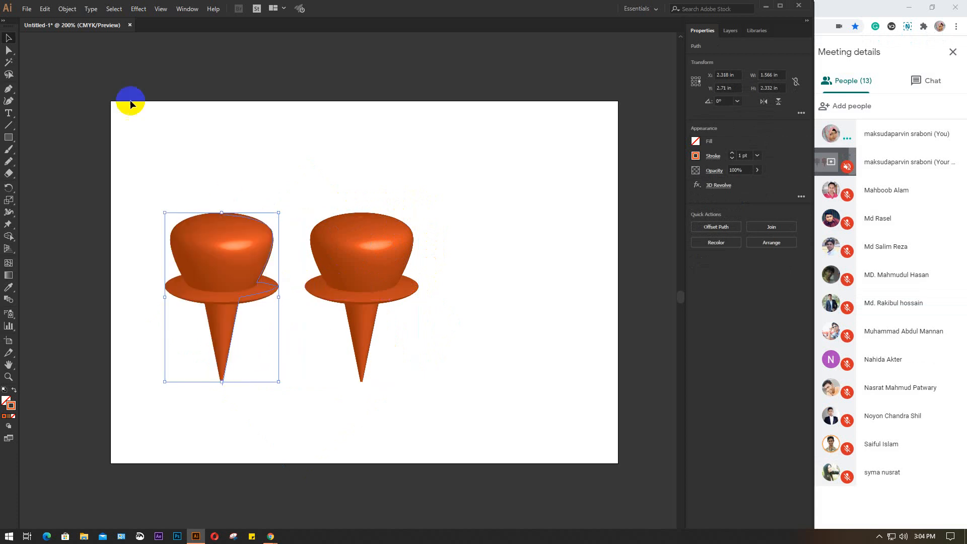
left_click(67, 9)
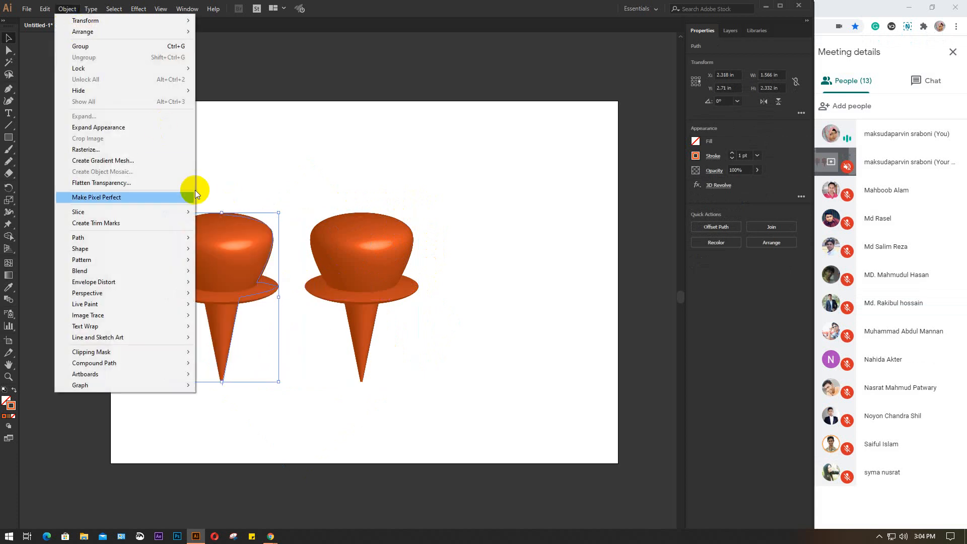
left_click(99, 126)
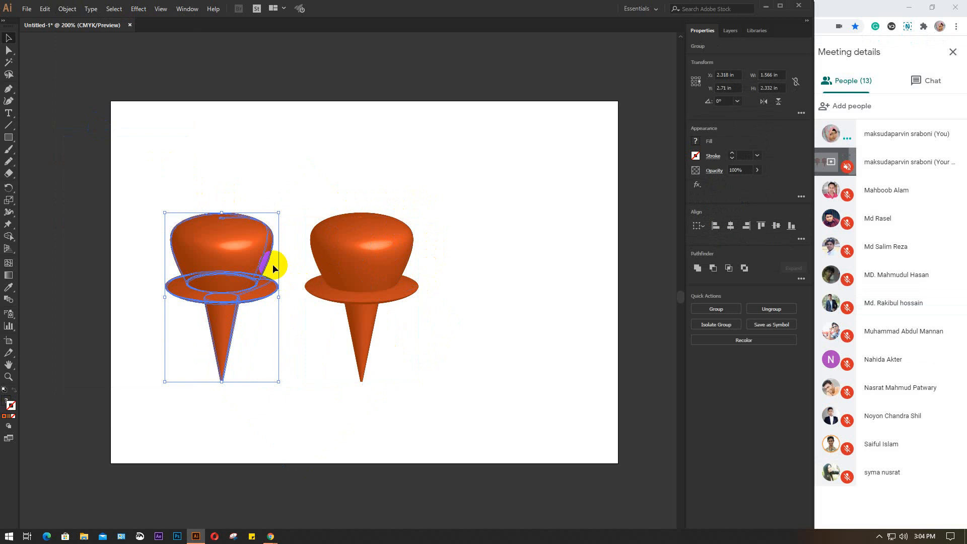
left_click(697, 269)
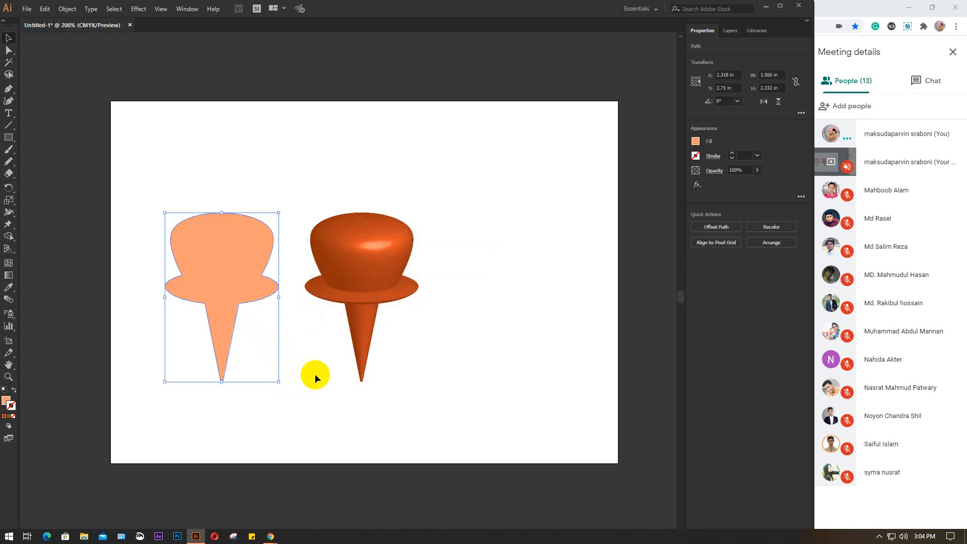
Step: Tilt the flat silhouette to about 51° and shrink it to about 1.21 by 1.08 in, with its tip at the pin's point
left_click_drag(283, 387, 305, 322)
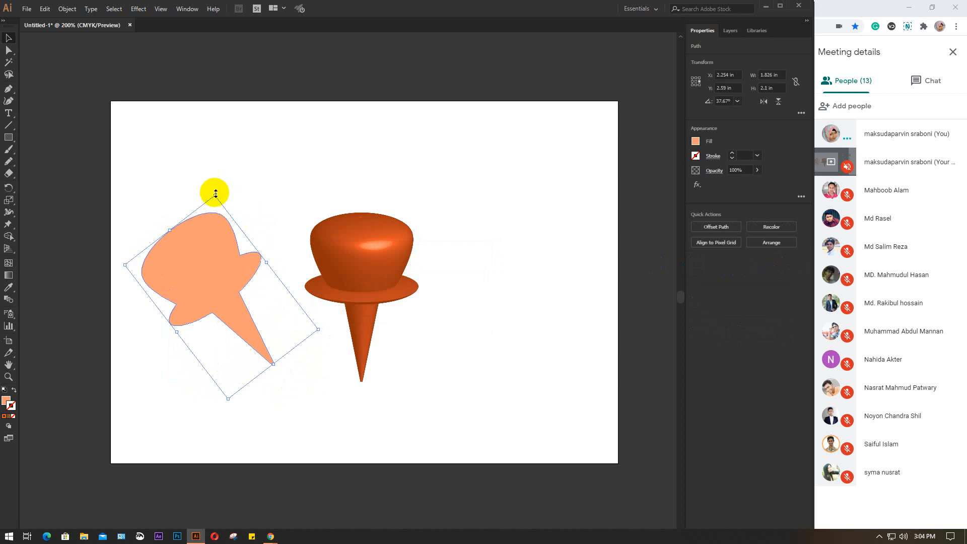
left_click_drag(216, 195, 218, 238)
left_click_drag(214, 286, 312, 337)
mouse_move(381, 368)
left_mouse_down()
mouse_move(377, 343)
mouse_move(379, 353)
left_mouse_up()
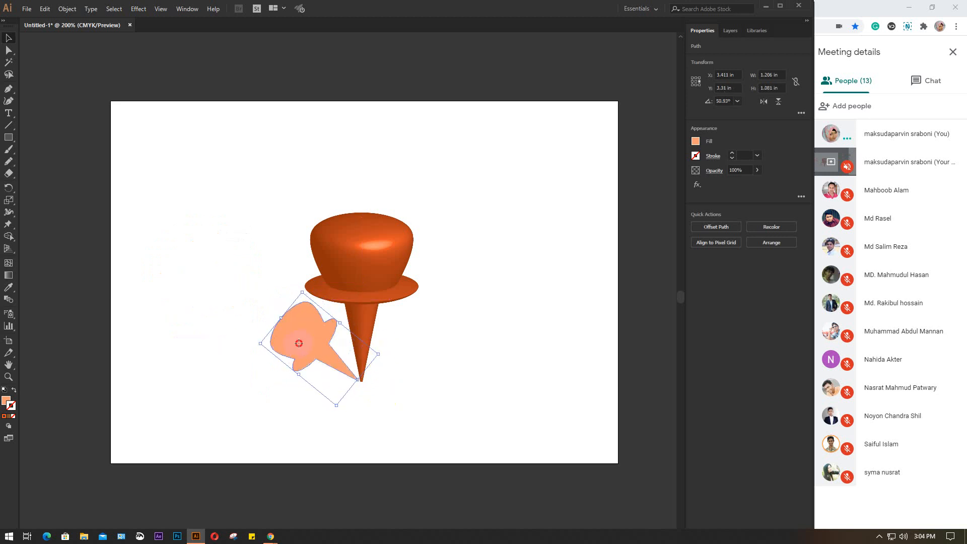
Step: Stretch the silhouette to about 1.49 by 1.32 in and rotate it to about 57°, keeping its tip on the pin's point
left_click_drag(302, 344, 261, 305)
left_click_drag(334, 316, 328, 322)
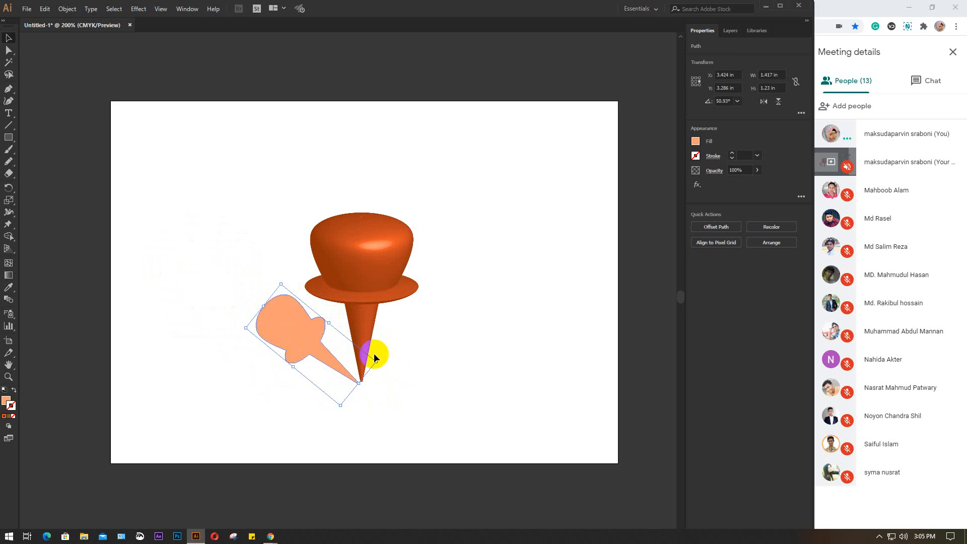
left_click_drag(377, 358, 384, 353)
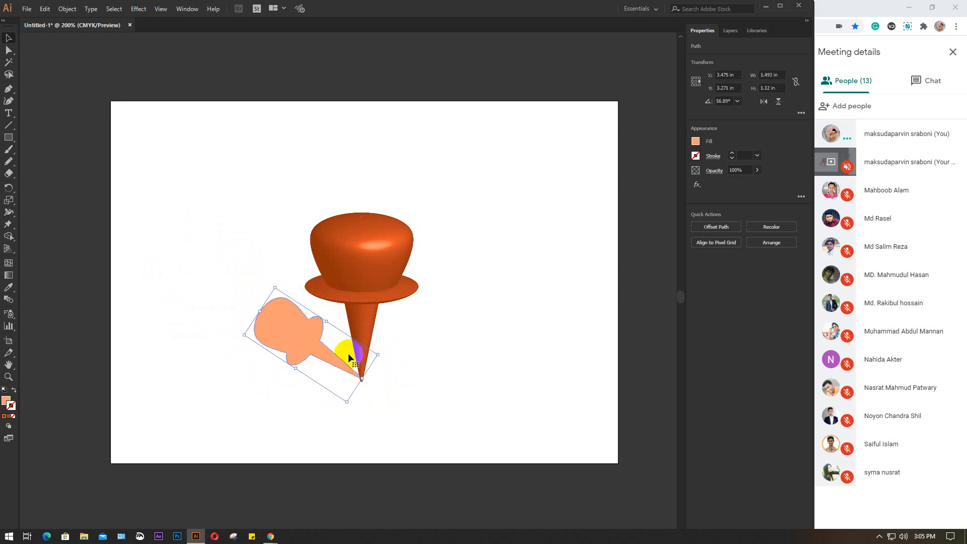
Step: Send the flat silhouette behind the push pin and nudge it down to Y 3.299 in
right_click(331, 349)
mouse_move(356, 302)
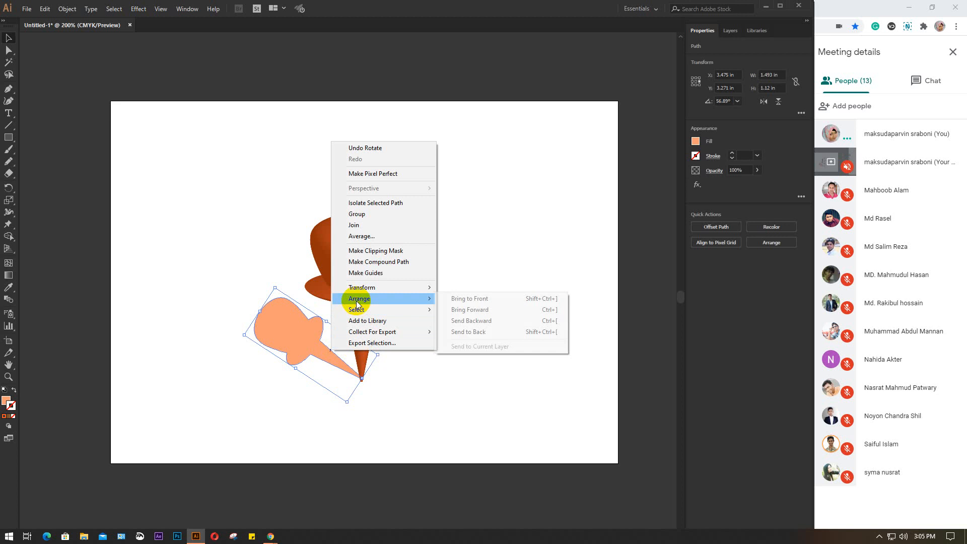
left_click(477, 331)
left_click(458, 348)
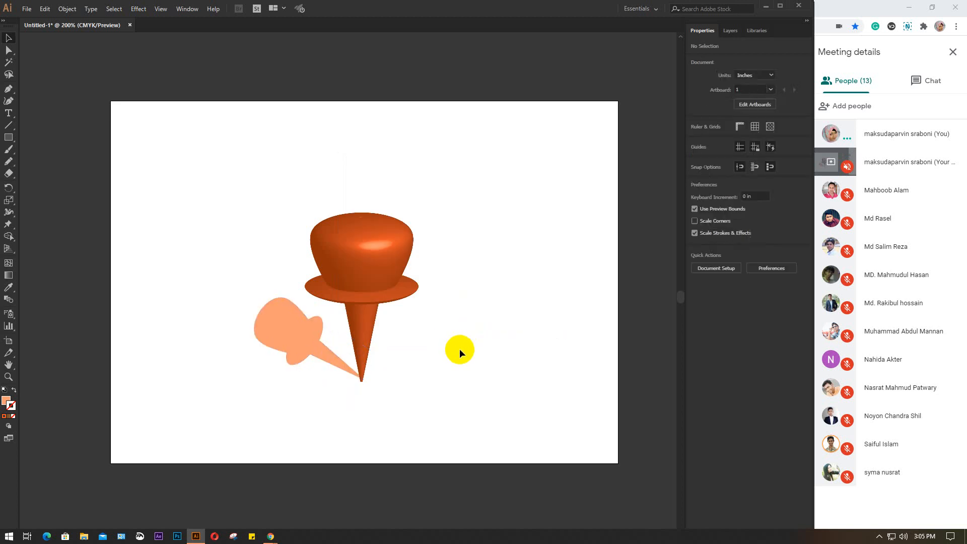
left_click(298, 342)
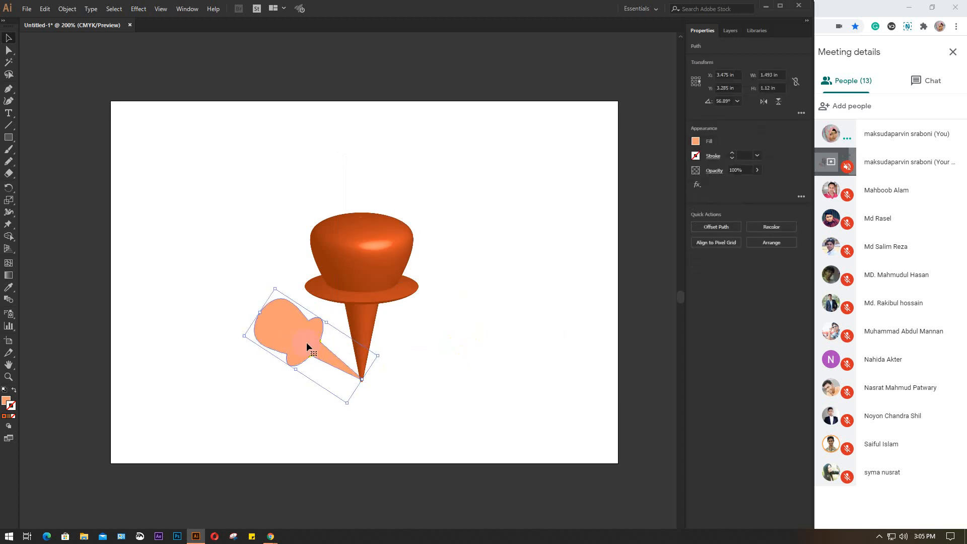
key("Down")
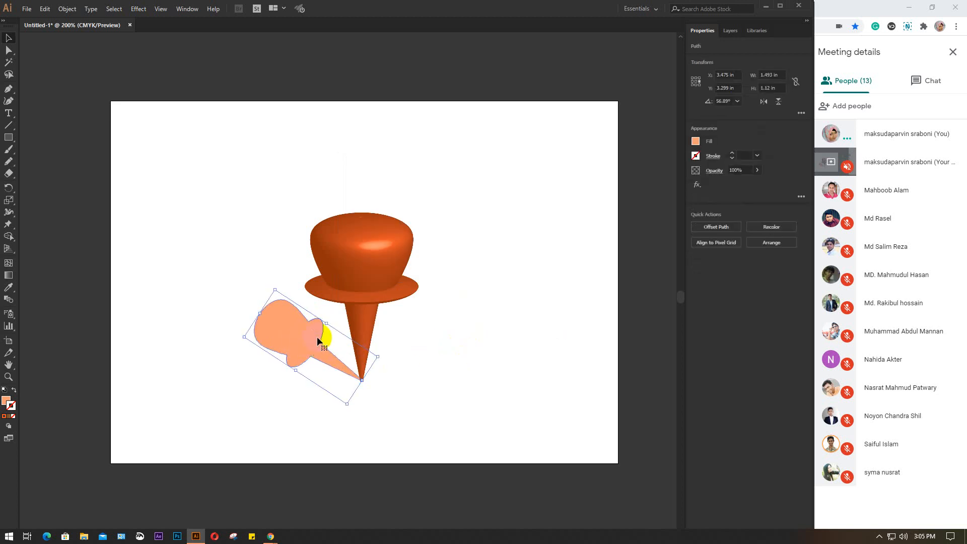
left_click(139, 9)
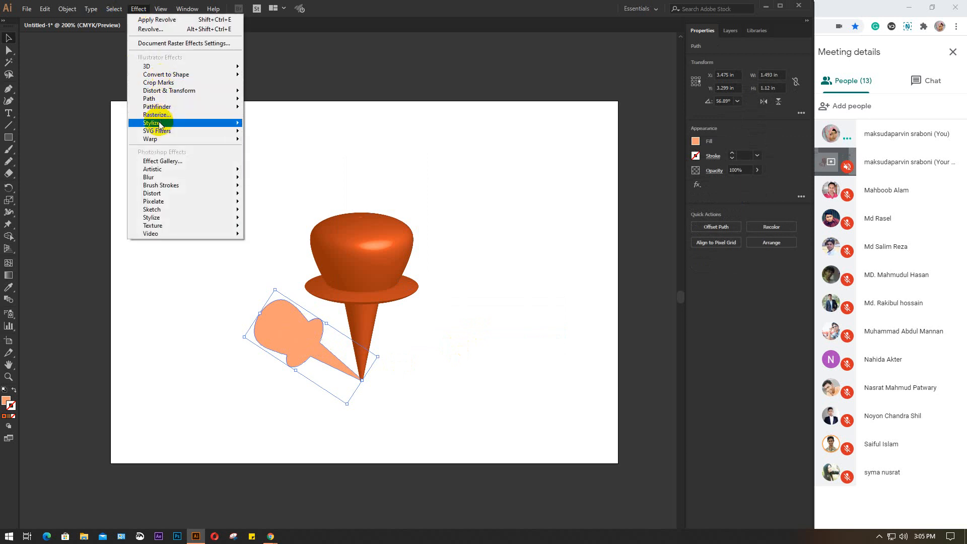
left_click(278, 124)
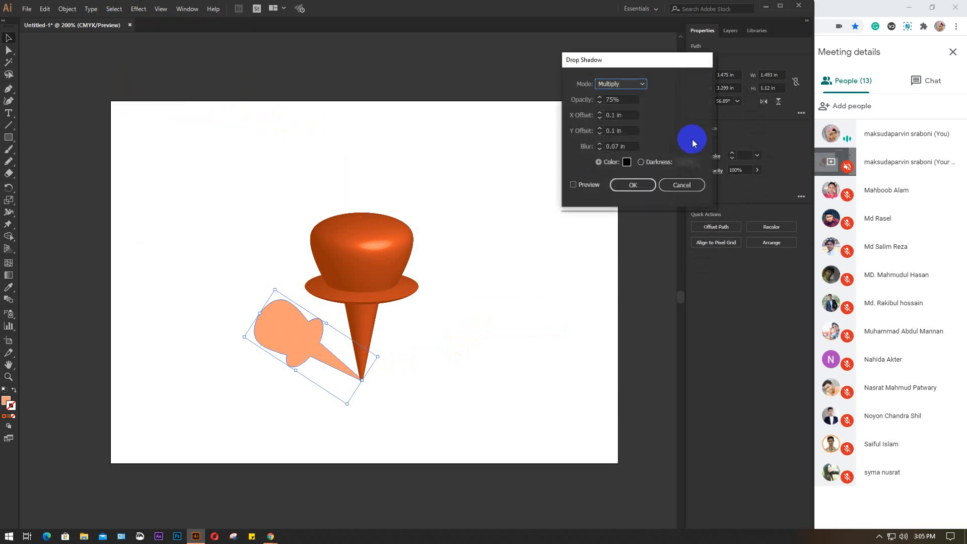
left_click(584, 185)
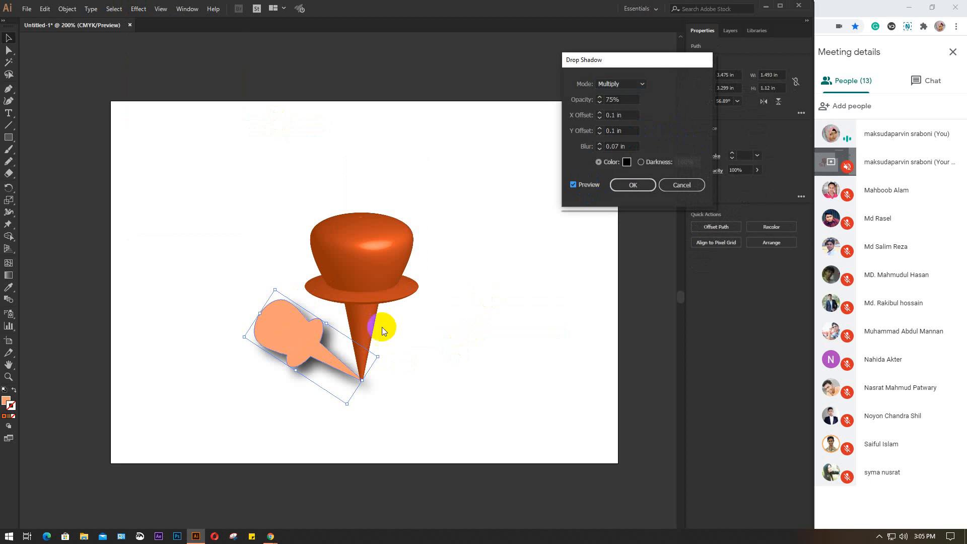
left_click(677, 185)
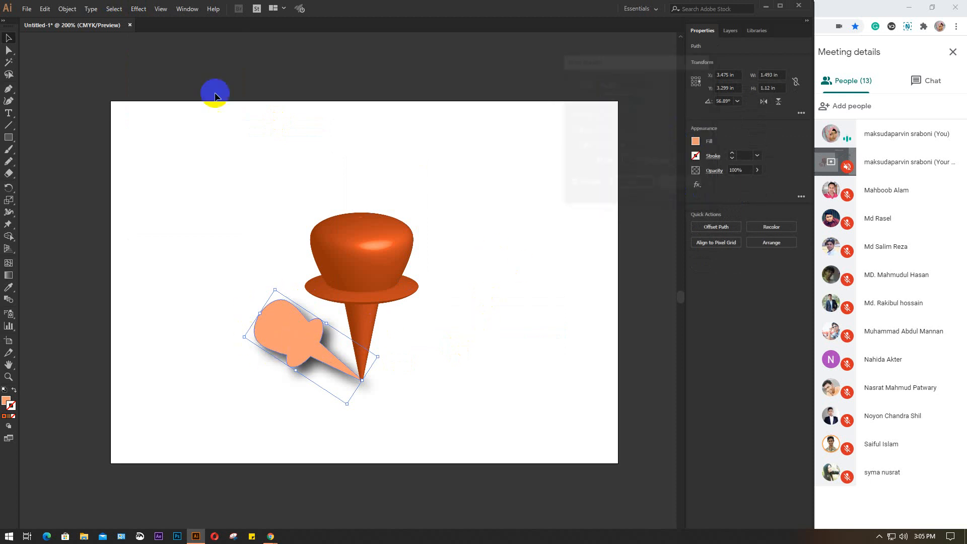
Step: Try applying a Gaussian Blur with a 30-pixel radius to the flat silhouette
left_click(134, 11)
mouse_move(184, 179)
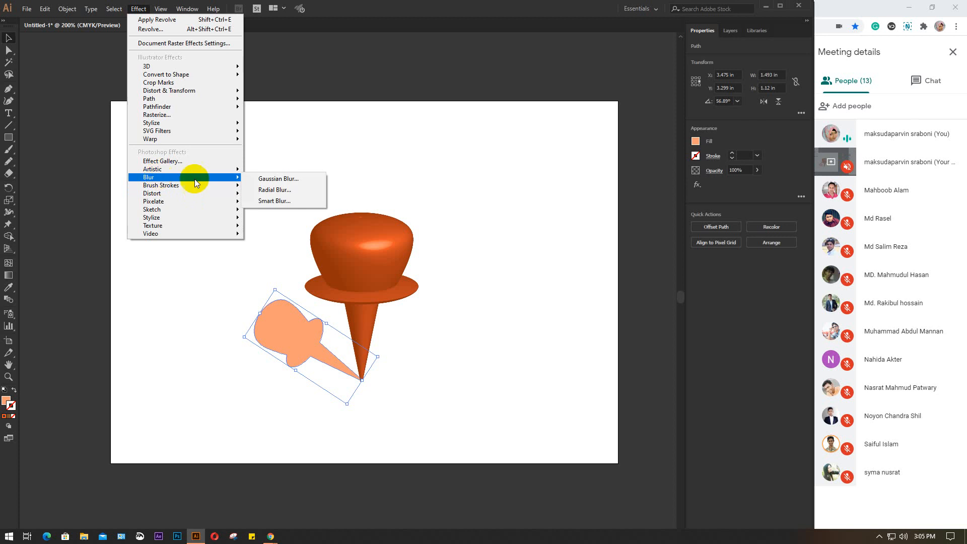
left_click(277, 179)
left_click(645, 244)
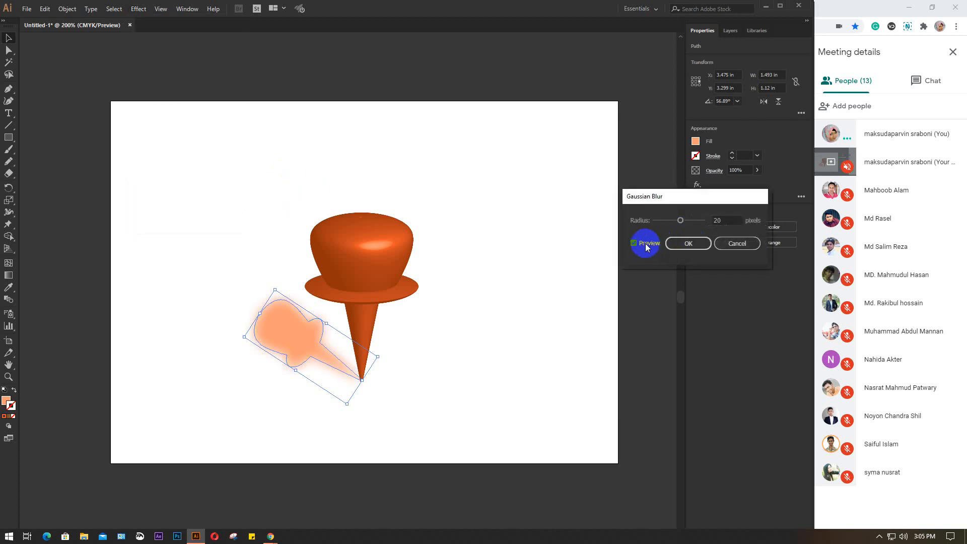
left_click(724, 242)
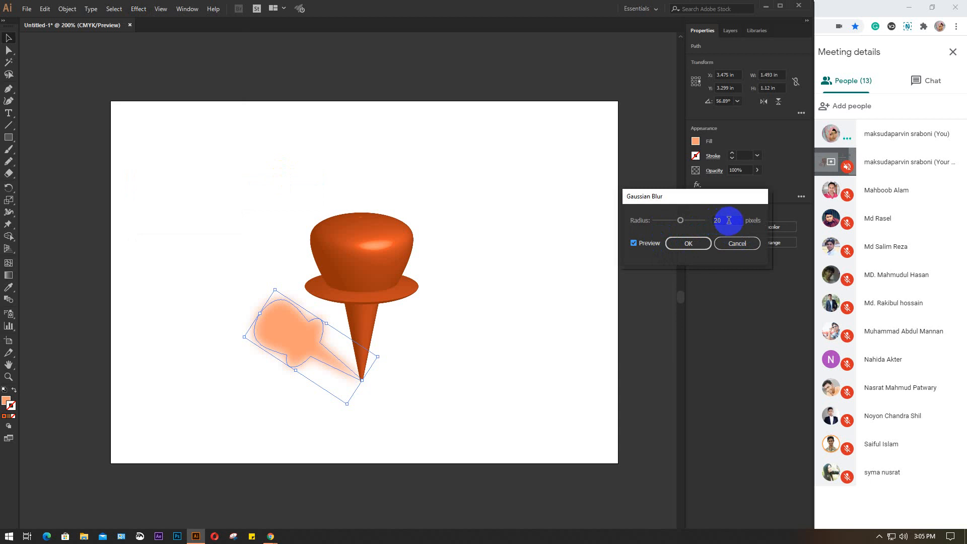
double_click(727, 220)
key("Up")
key("Up")
key("Up")
key("Up")
key("Up")
key("Up")
key("Up")
key("Up")
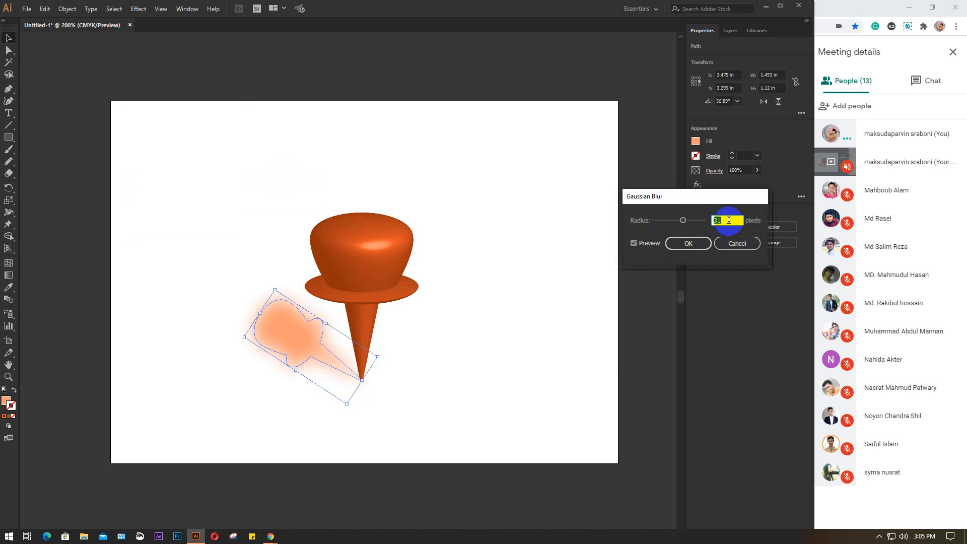
left_click(677, 243)
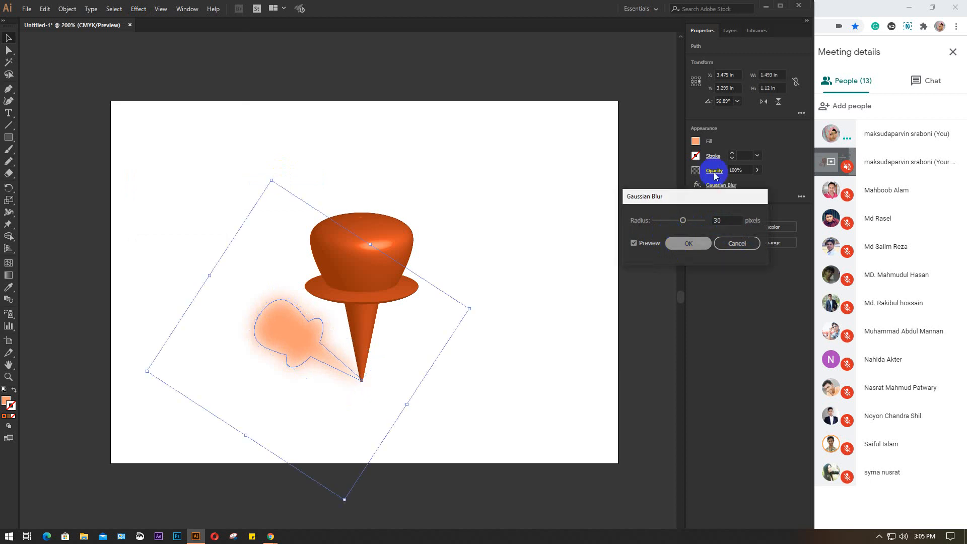
Step: Try filling the blurred silhouette with black and with a dark grey swatch
left_click(694, 143)
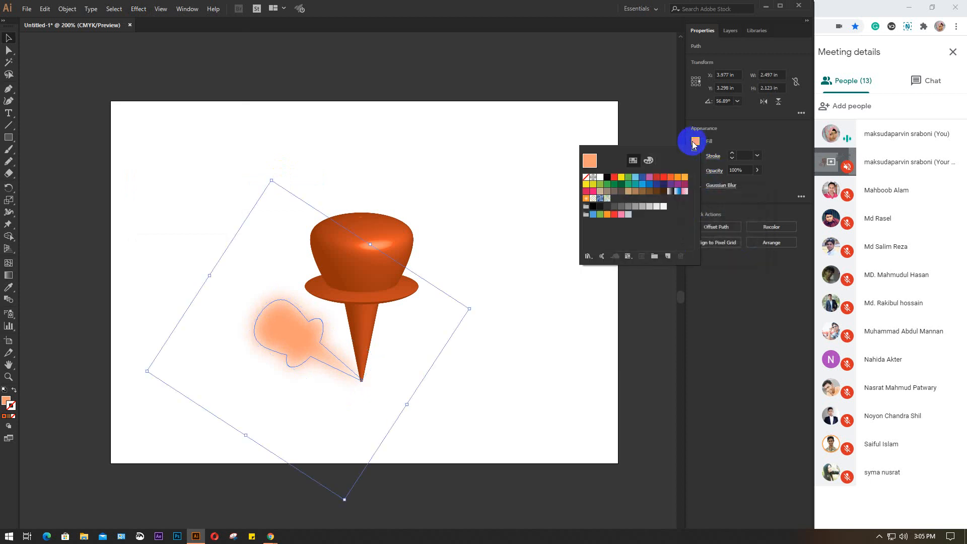
left_click(607, 177)
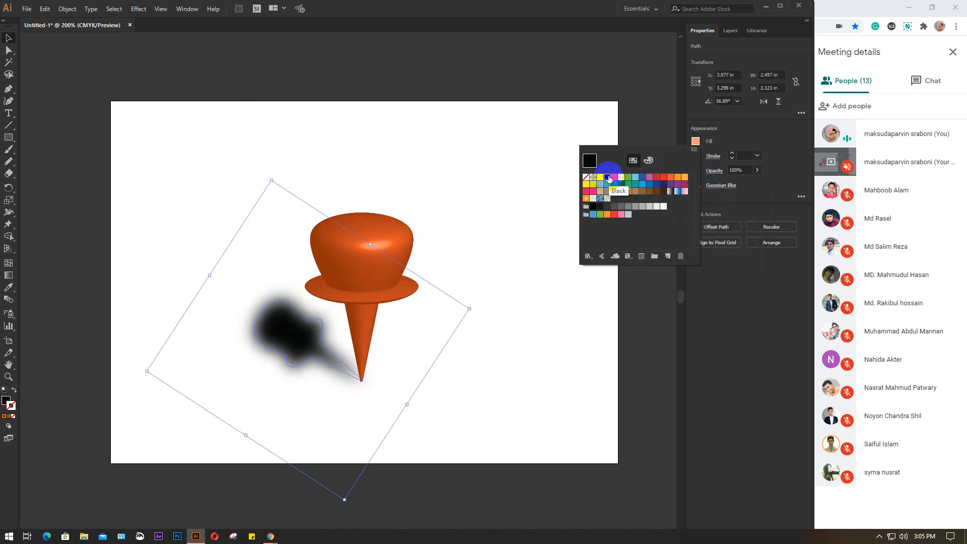
left_click(597, 206)
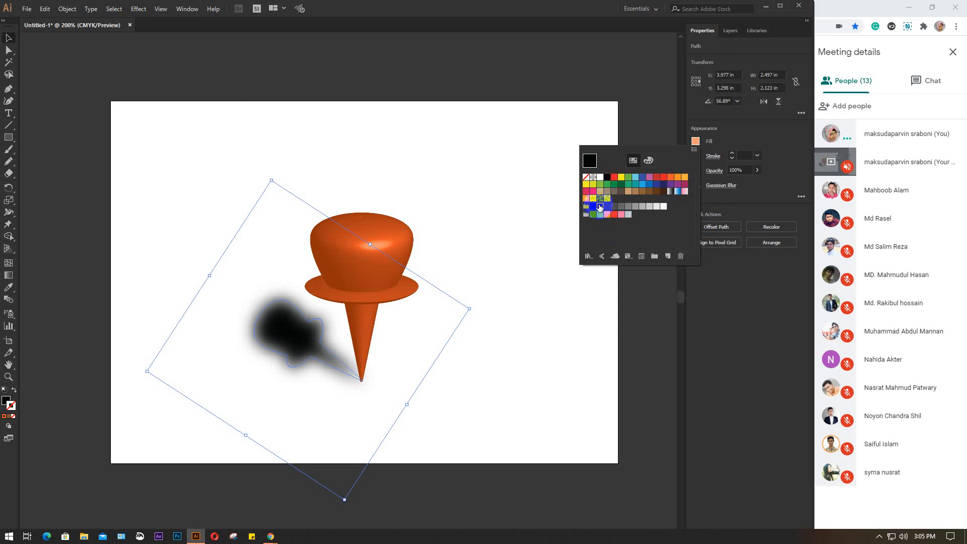
left_click(599, 207)
left_click(538, 331)
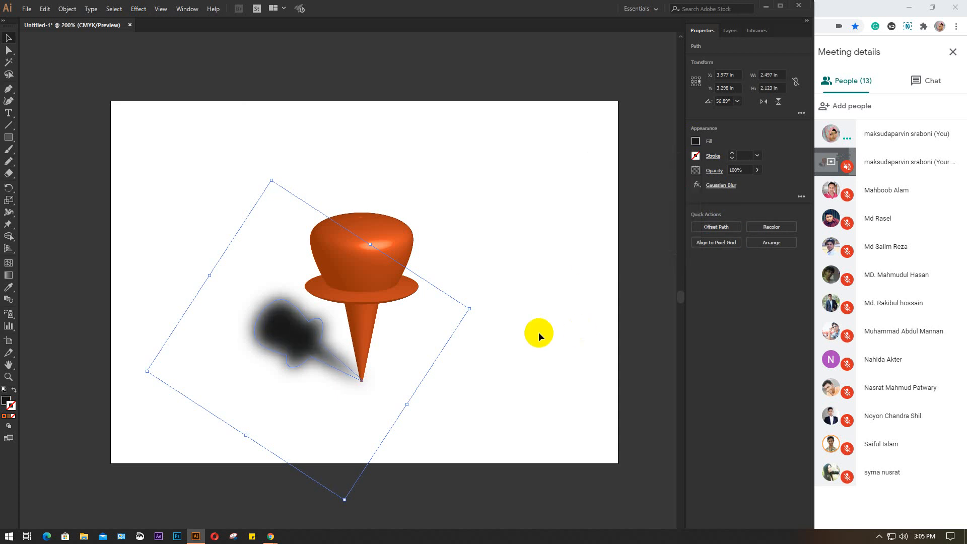
left_click(539, 331)
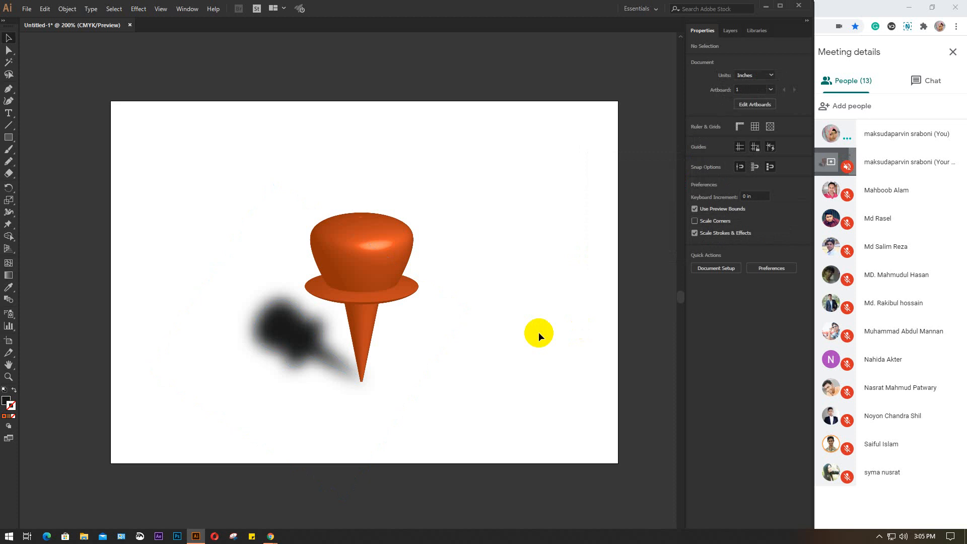
left_click(274, 330)
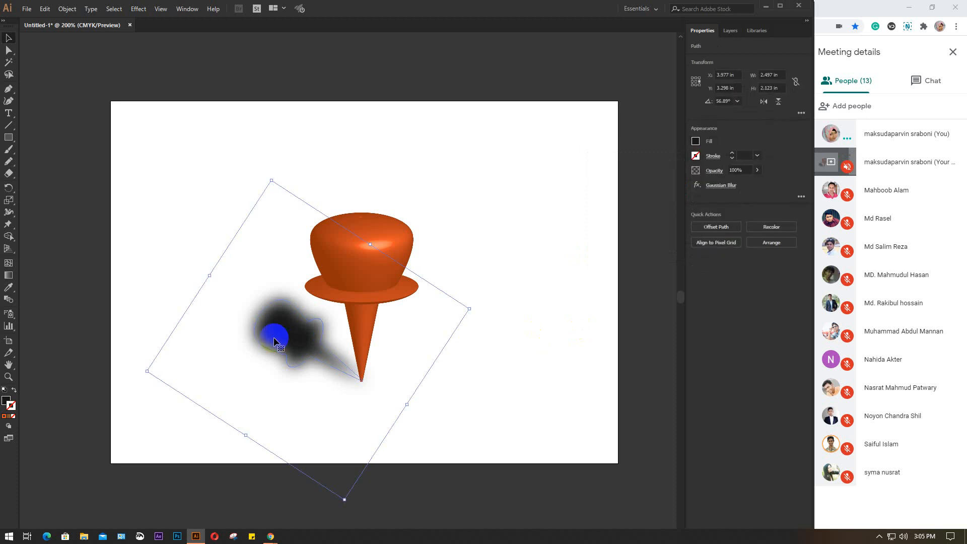
left_click(139, 8)
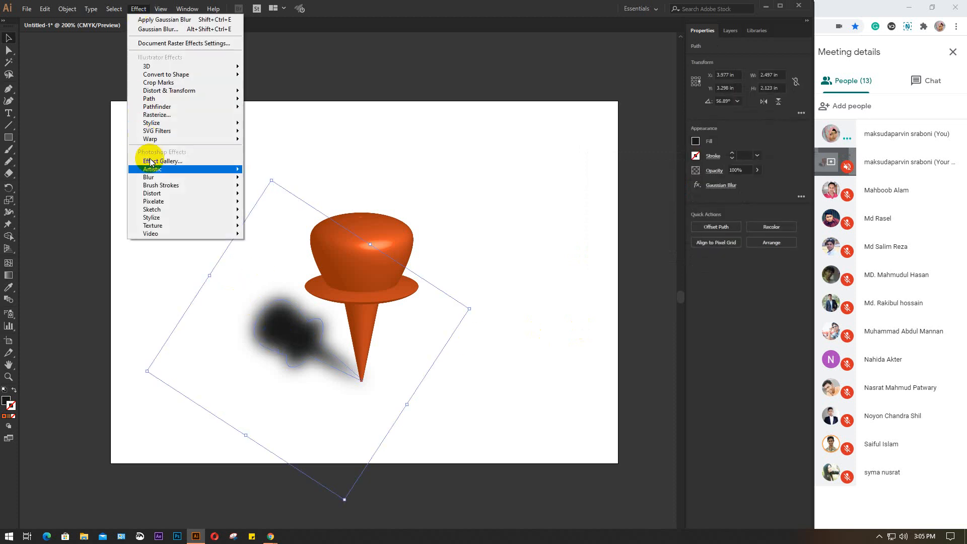
mouse_move(159, 178)
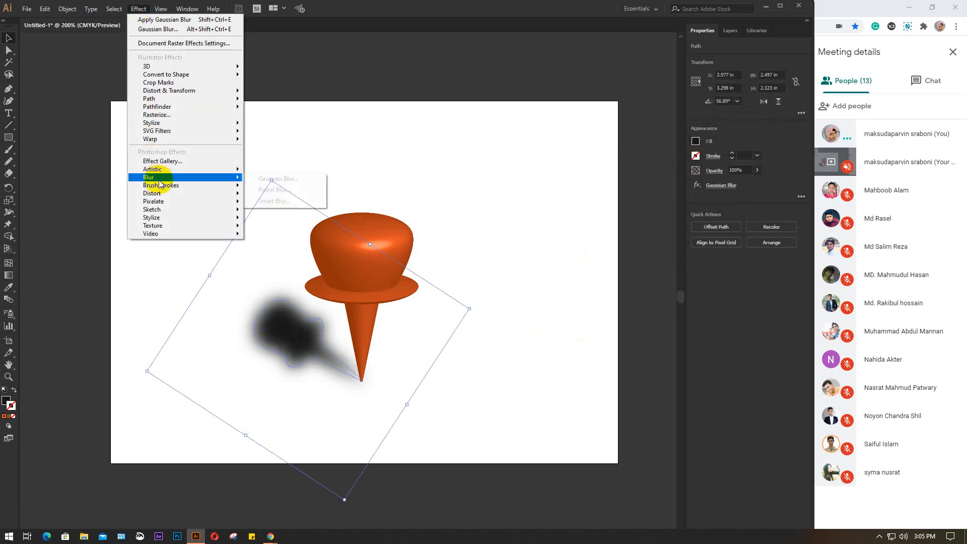
left_click(276, 180)
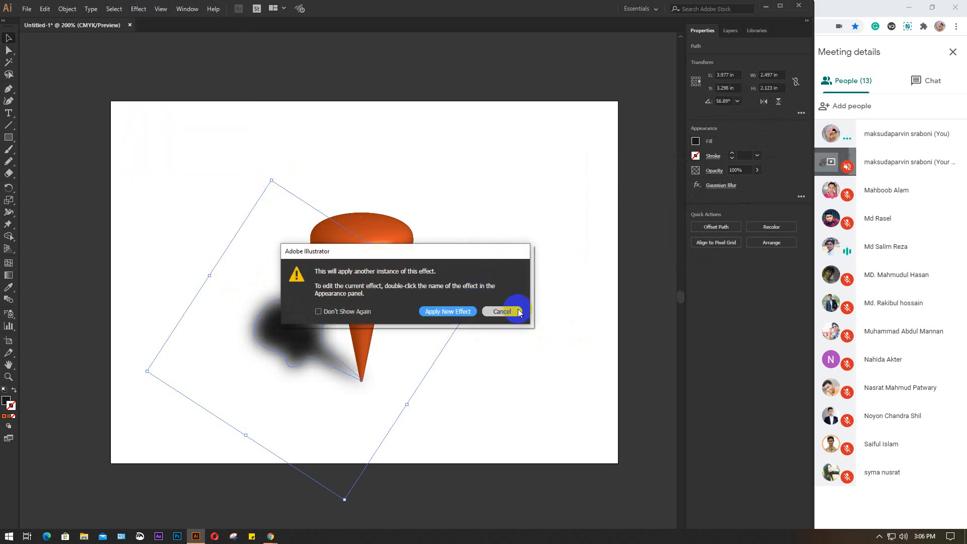
left_click(506, 309)
left_click(481, 228)
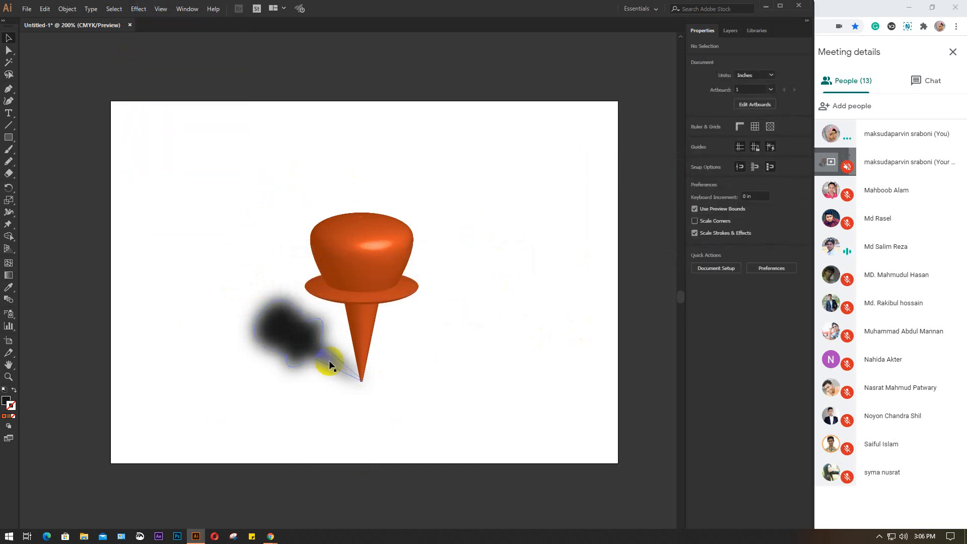
Step: Undo the dark fill and the Gaussian Blur on the silhouette
left_click(308, 324)
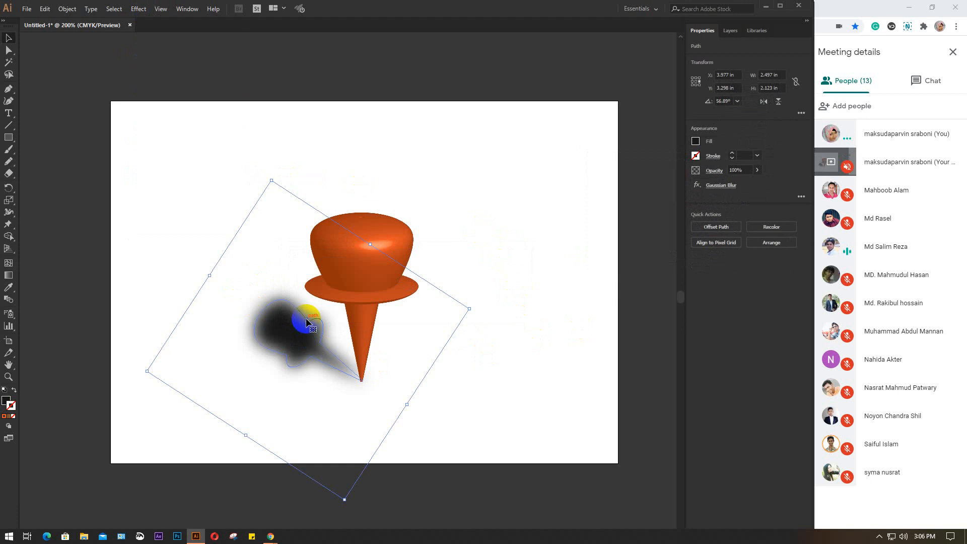
key("ctrl+z")
key("ctrl+z")
key("ctrl+z")
key("ctrl+z")
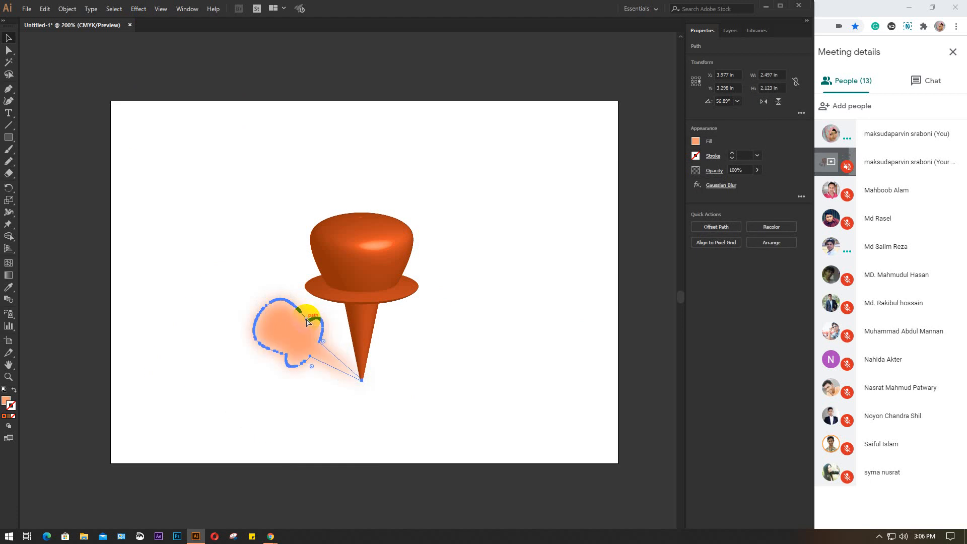
left_click(308, 322)
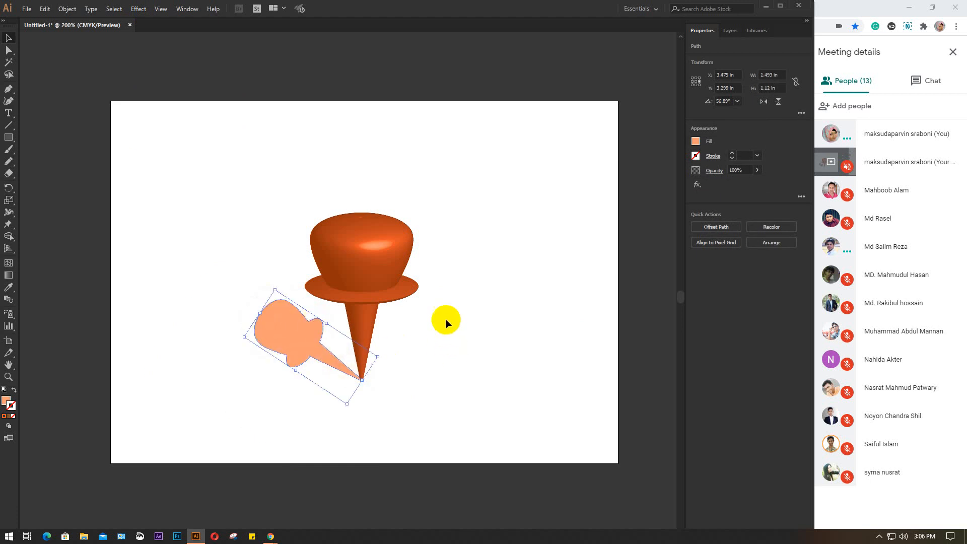
Step: Enlarge the silhouette to about 1.51 by 1.16 in and nudge it to X 3.476 in, Y 3.292 in, with its tip at the pin's point
left_click(138, 8)
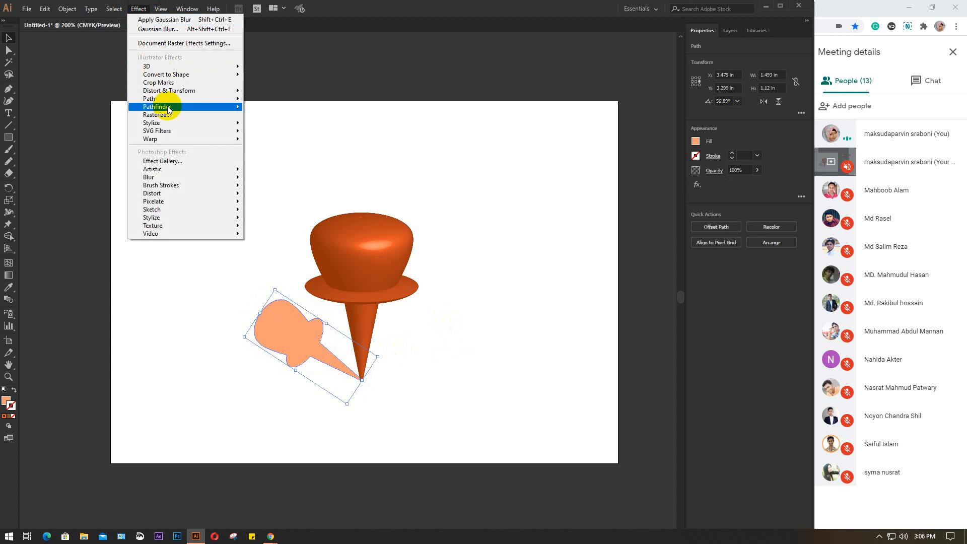
left_click(446, 235)
left_click(319, 323)
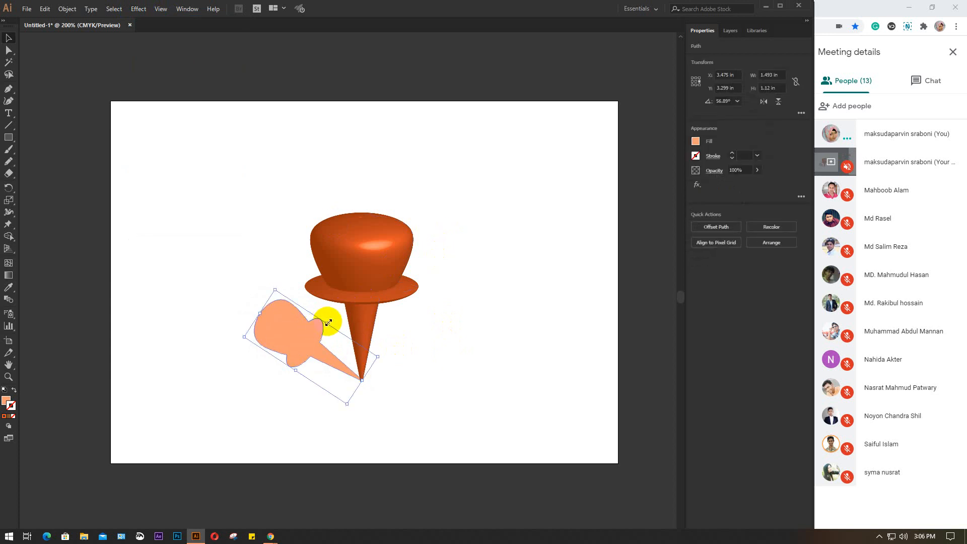
left_click_drag(328, 322, 317, 316)
key("Down")
key("Down")
key("Down")
key("Down")
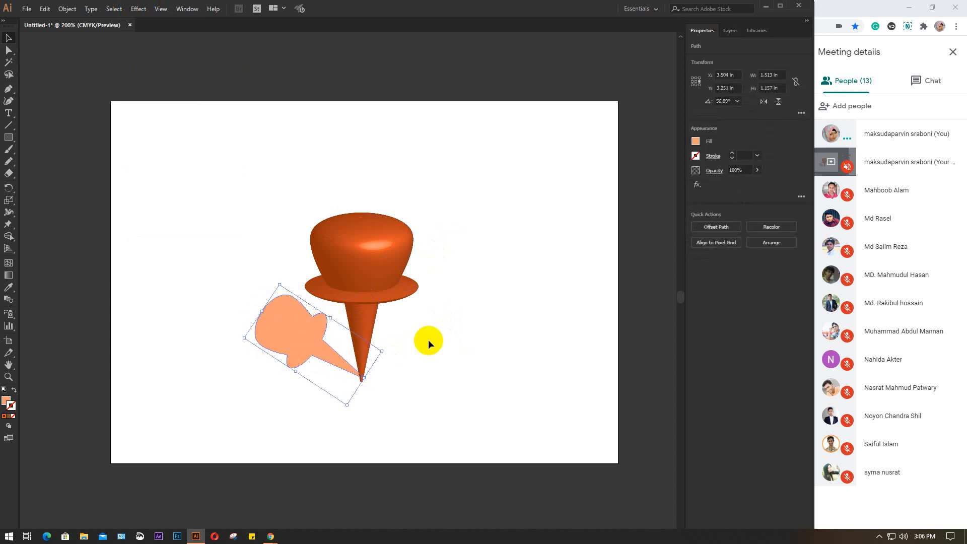
key("Left")
key("Left")
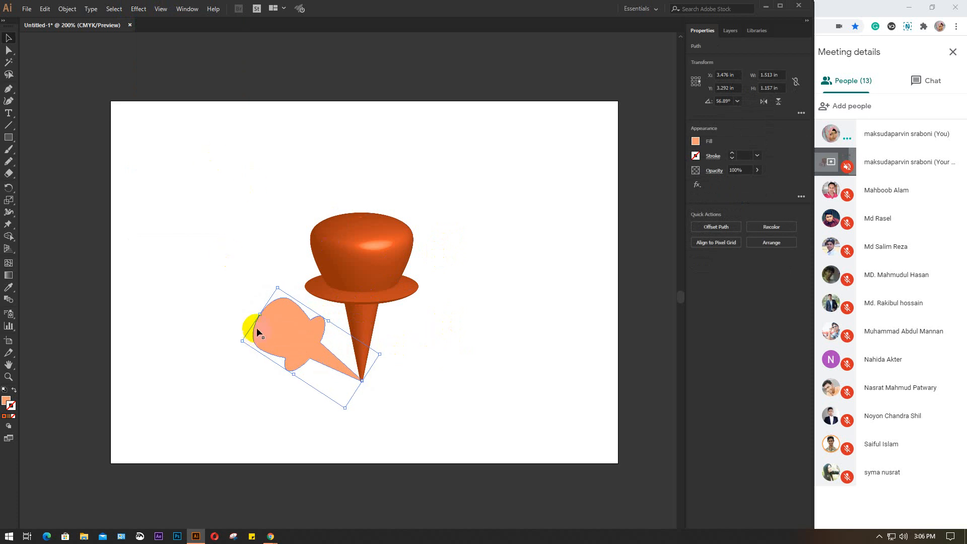
Step: Open the Stylize effects for the flat silhouette
left_click(138, 8)
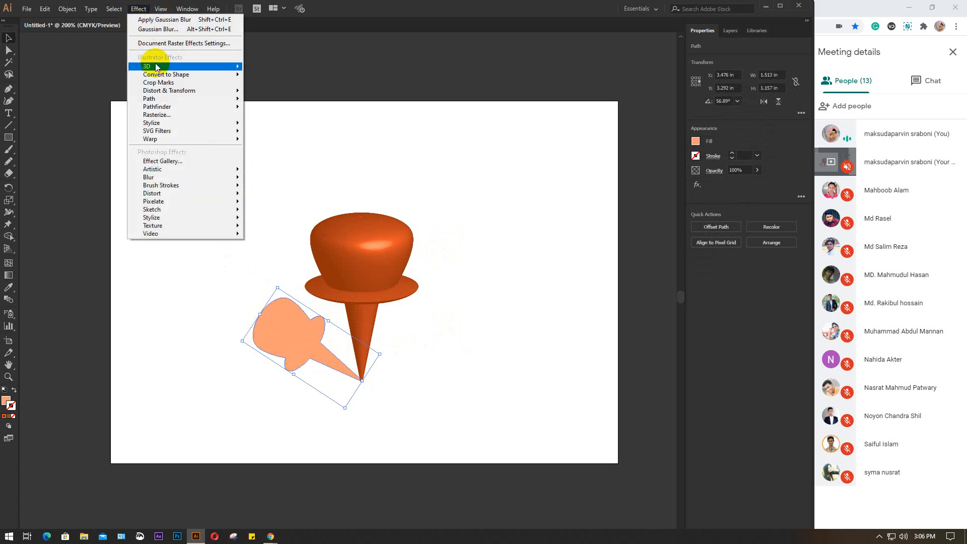
mouse_move(156, 67)
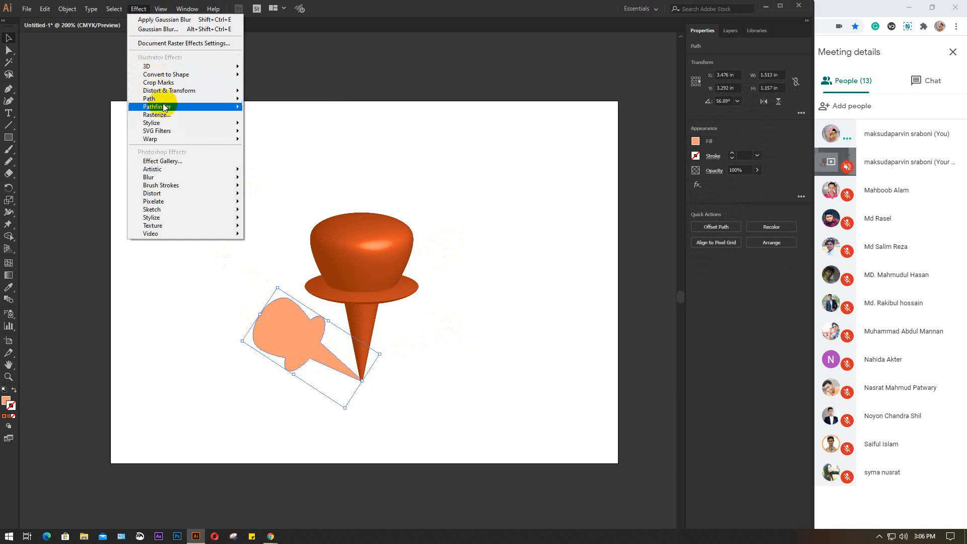
mouse_move(163, 123)
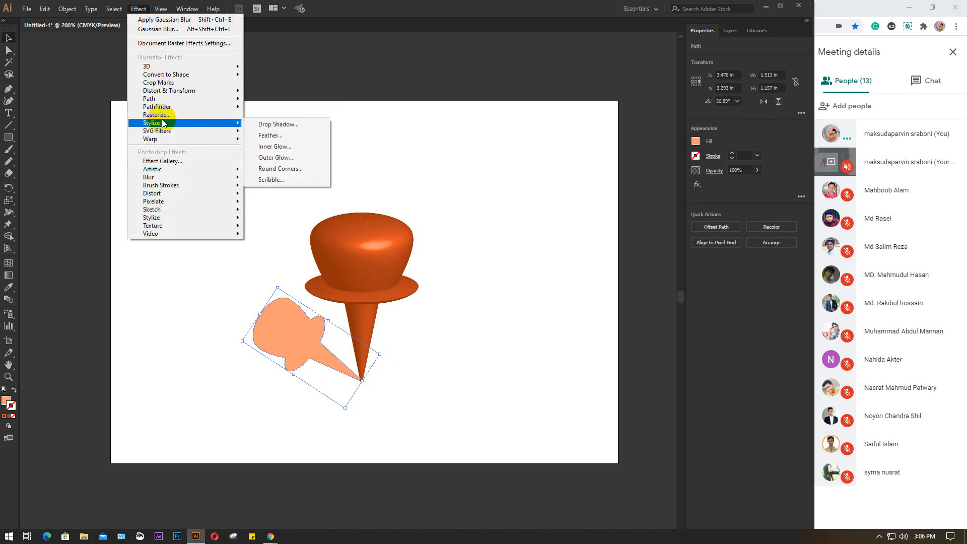
Step: Start an Inner Glow effect with preview on the flat pin-shaped shadow, using Normal mode and a black glow colour
left_click(294, 148)
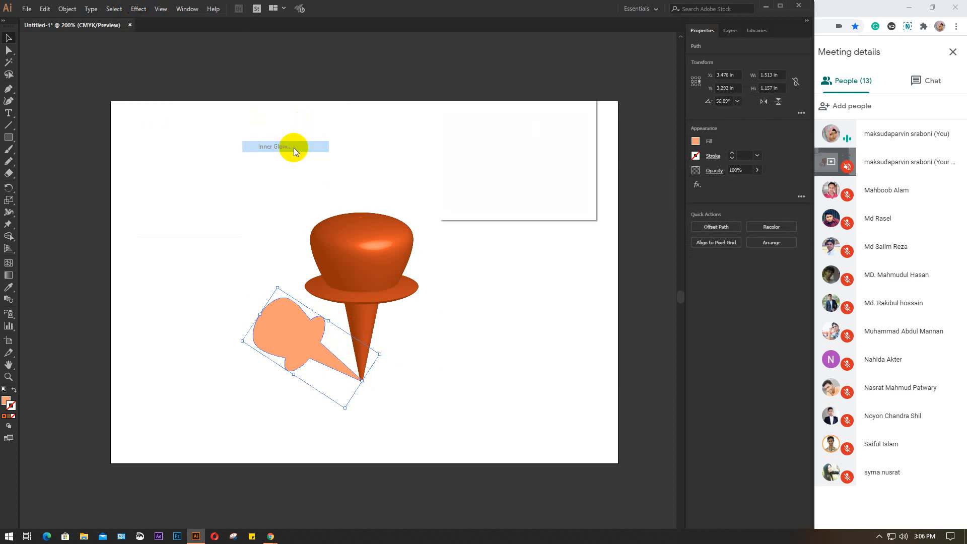
left_click(464, 194)
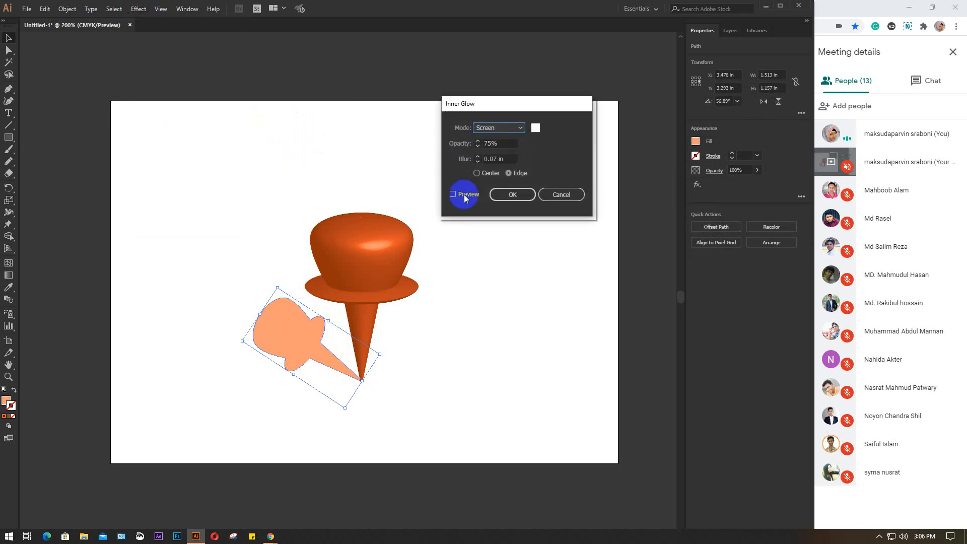
left_click(511, 128)
left_click(505, 144)
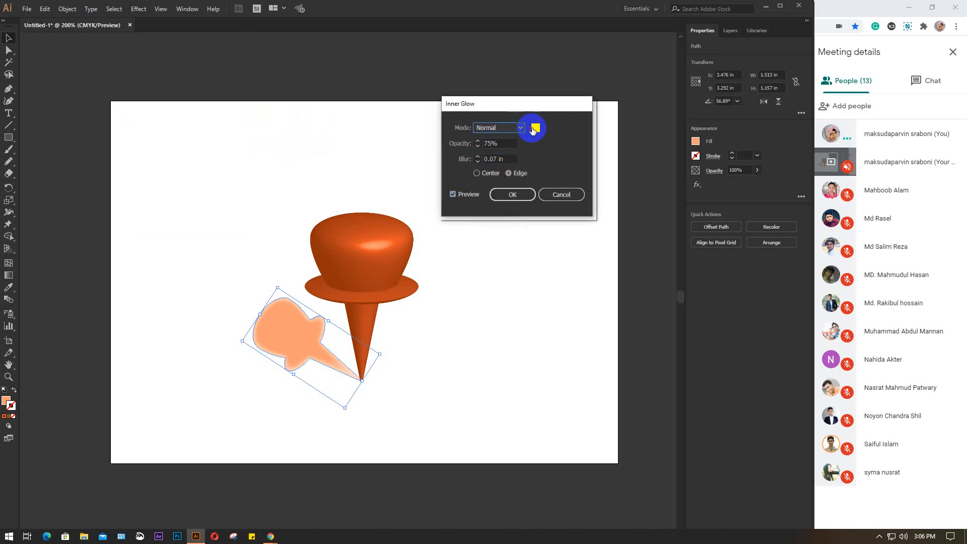
left_click(536, 127)
left_click(499, 276)
left_click_drag(499, 276, 438, 361)
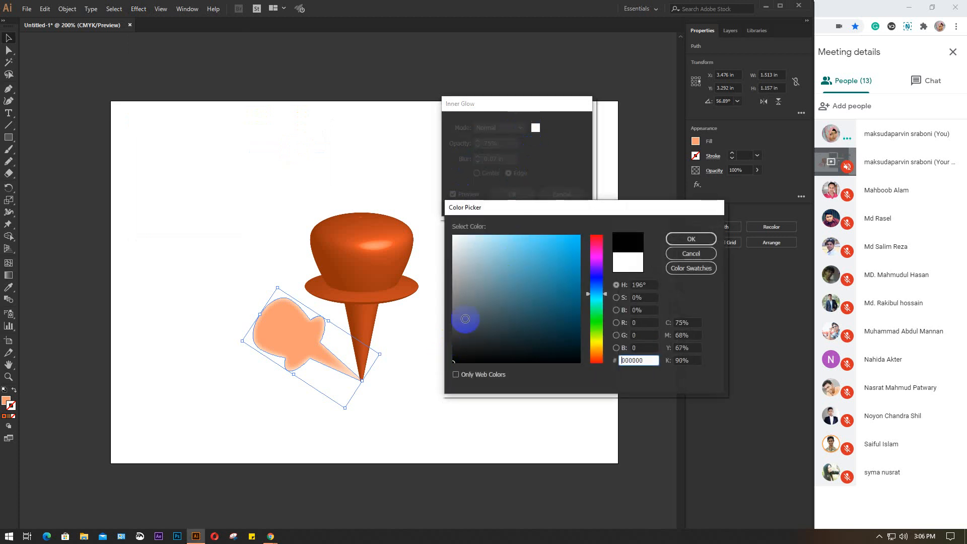
left_click(690, 240)
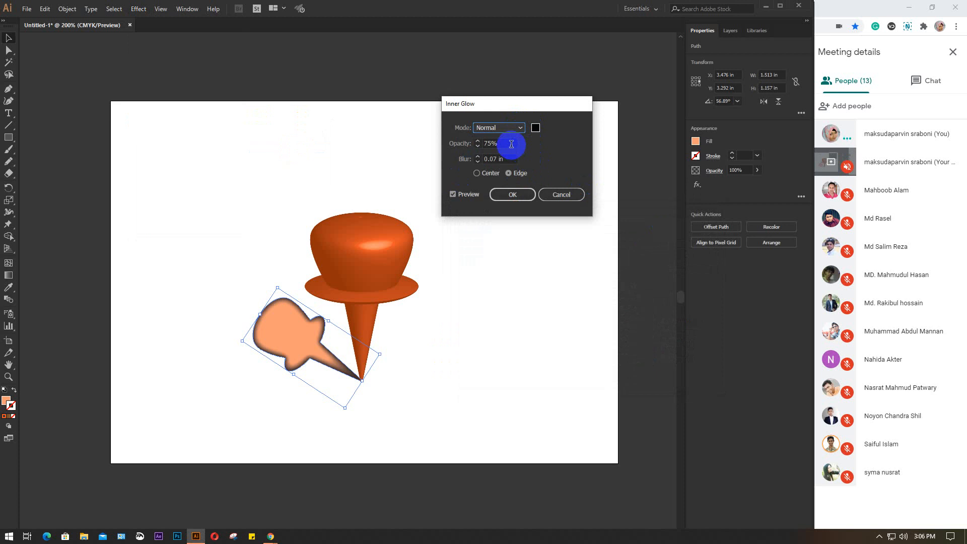
Step: Set the inner glow's opacity to 100% and try larger blur values before settling on 0.1 in
left_click(505, 144)
scroll(505, 144, "up", 14)
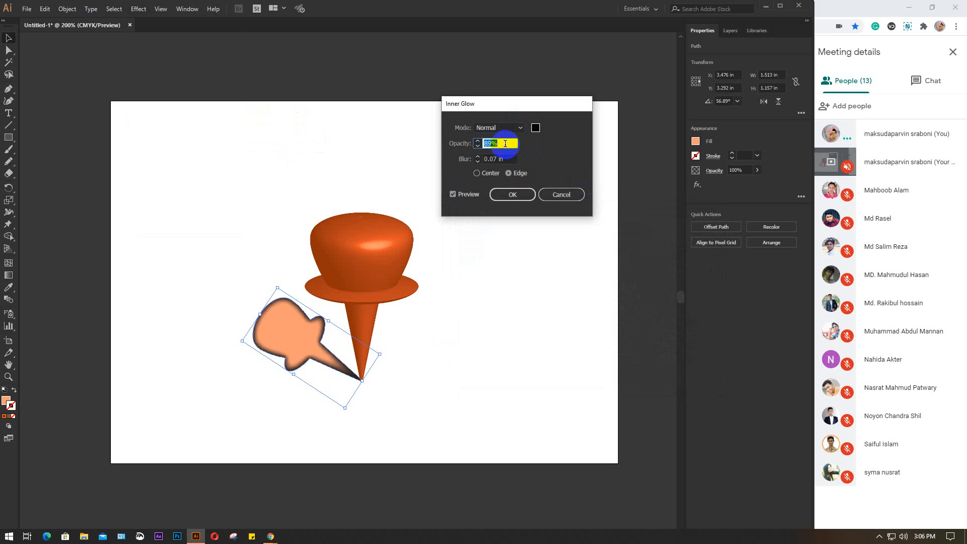
scroll(505, 144, "up", 11)
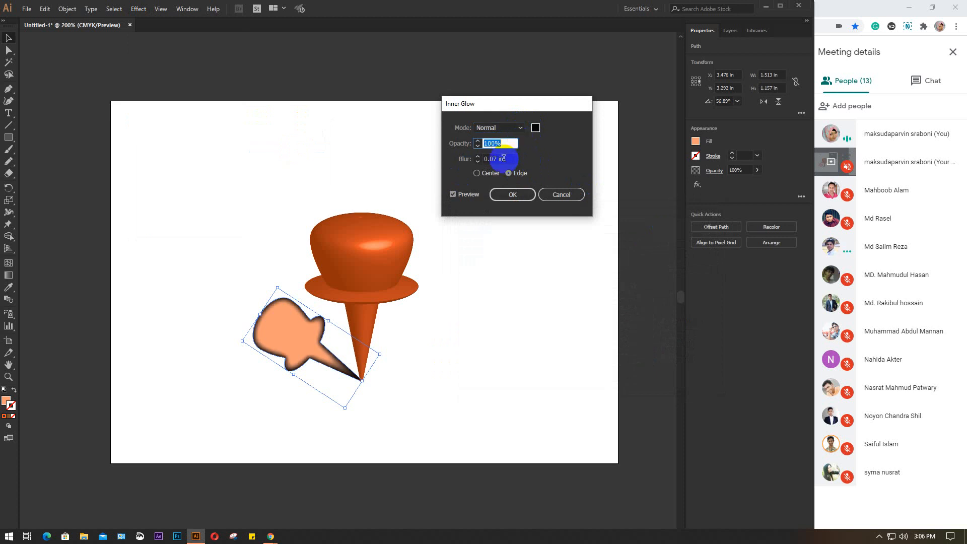
left_click(505, 159)
scroll(505, 159, "up", 5)
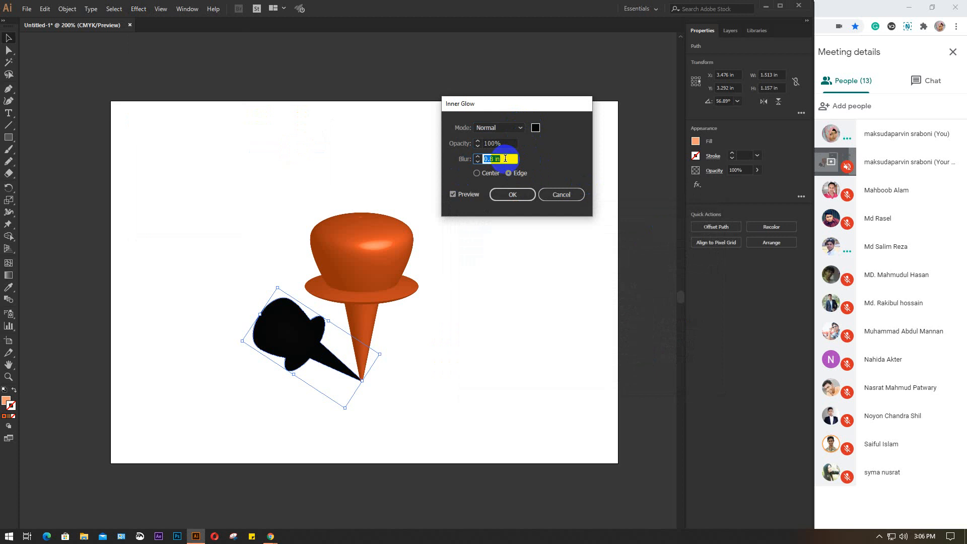
scroll(505, 159, "up", 1)
scroll(505, 159, "down", 8)
scroll(506, 159, "up", 1)
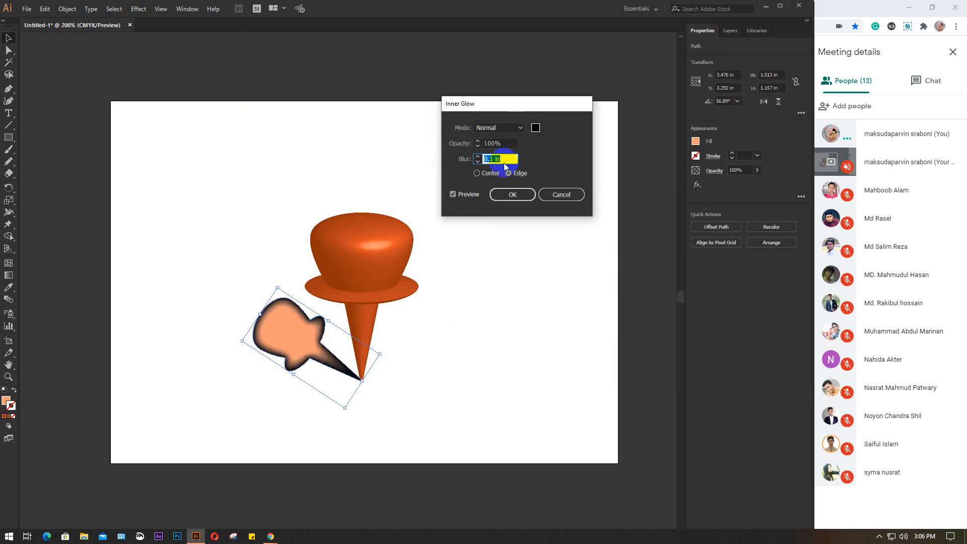
Step: Make the glow start from the center and compare blur values from 0 to 0.4 in, ending at 0.1 in
left_click(473, 173)
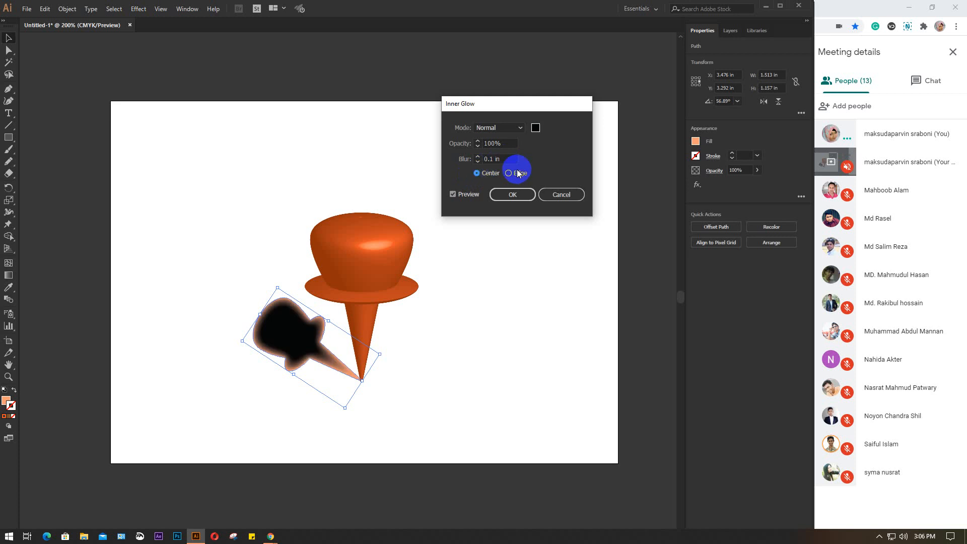
double_click(496, 159)
scroll(504, 157, "up", 3)
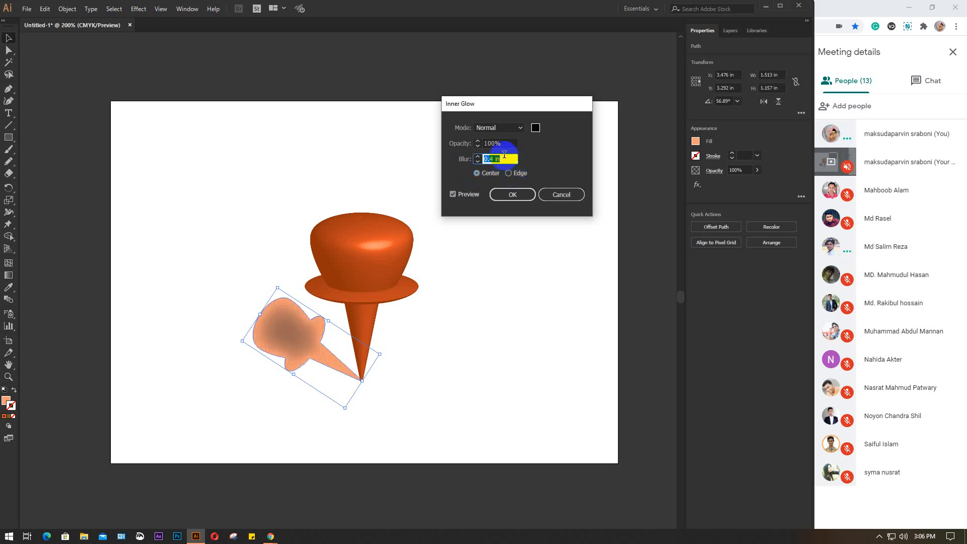
scroll(504, 155, "down", 4)
scroll(504, 154, "up", 1)
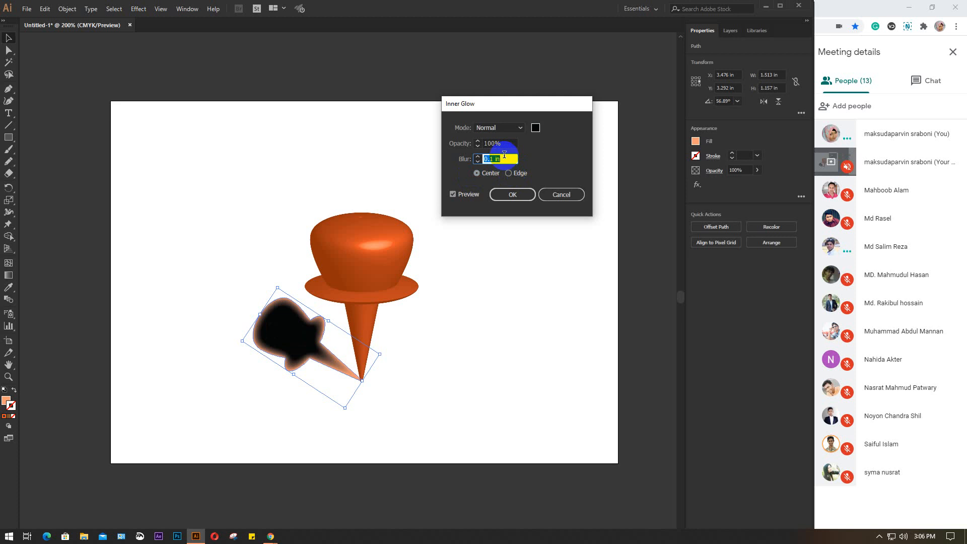
scroll(504, 155, "up", 1)
scroll(504, 155, "down", 2)
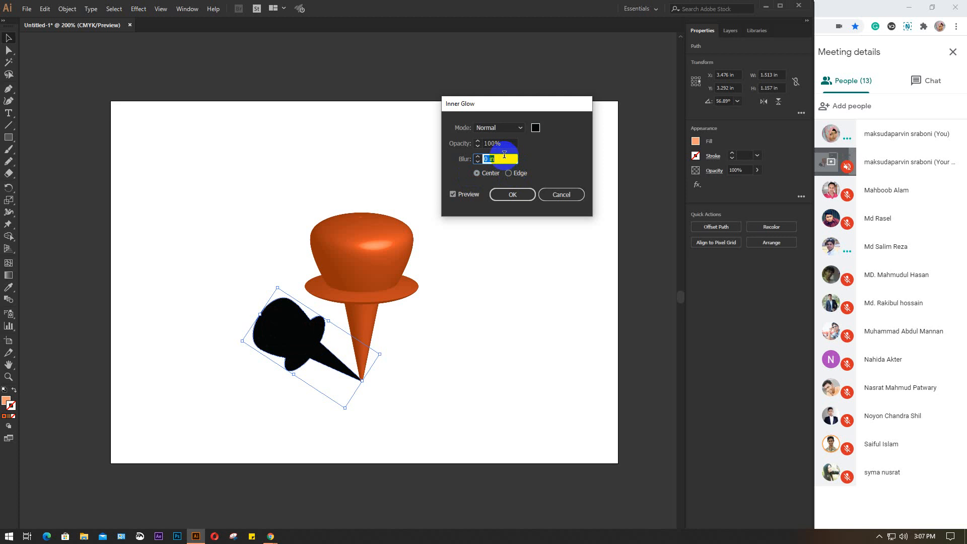
scroll(504, 154, "up", 1)
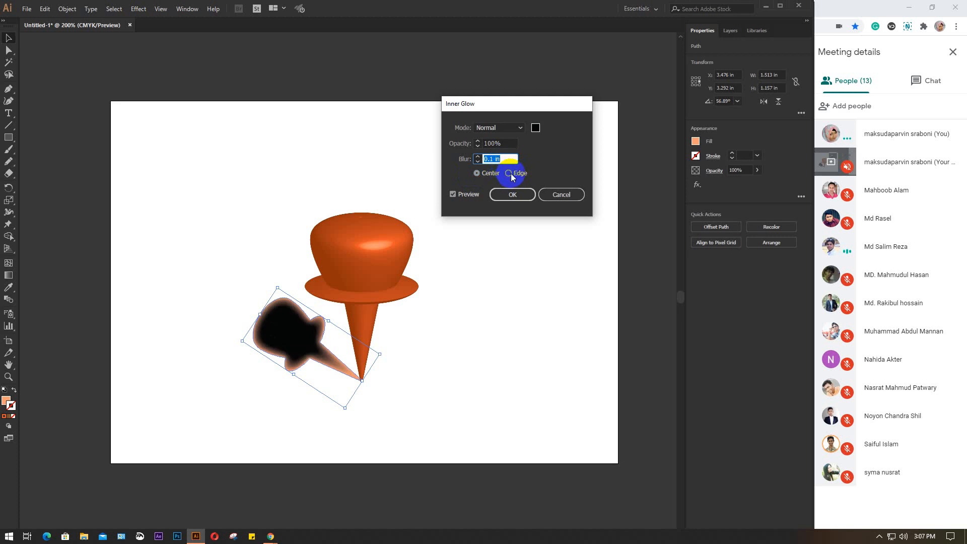
Step: Switch the glow to start from the edge, try a 0.4 in blur, and reduce it to 0 in
left_click(509, 174)
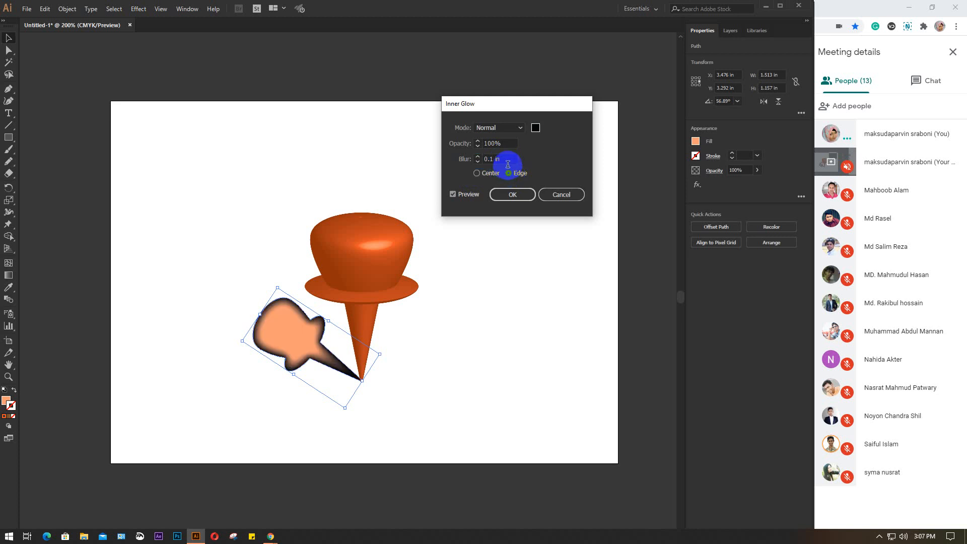
left_click(507, 159)
scroll(507, 159, "up", 1)
scroll(508, 158, "up", 2)
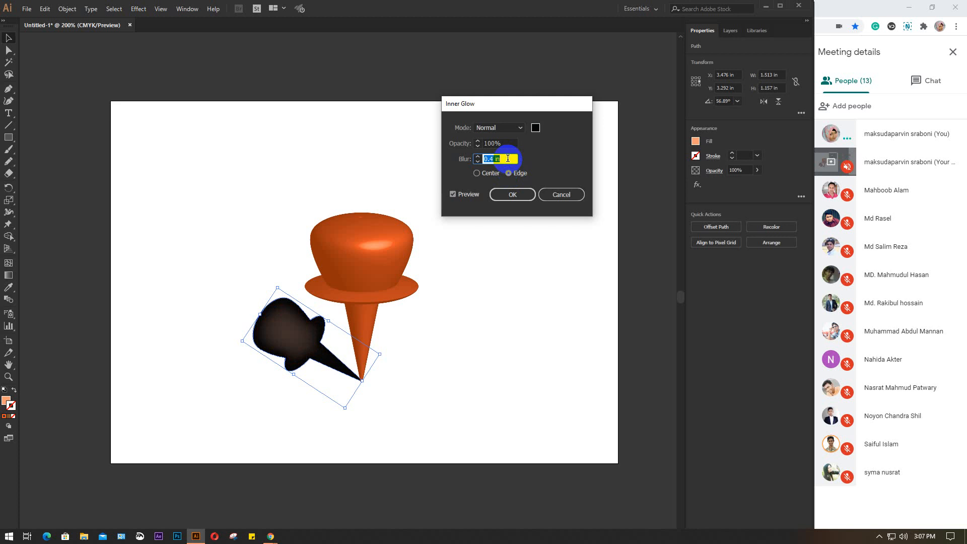
scroll(508, 159, "down", 4)
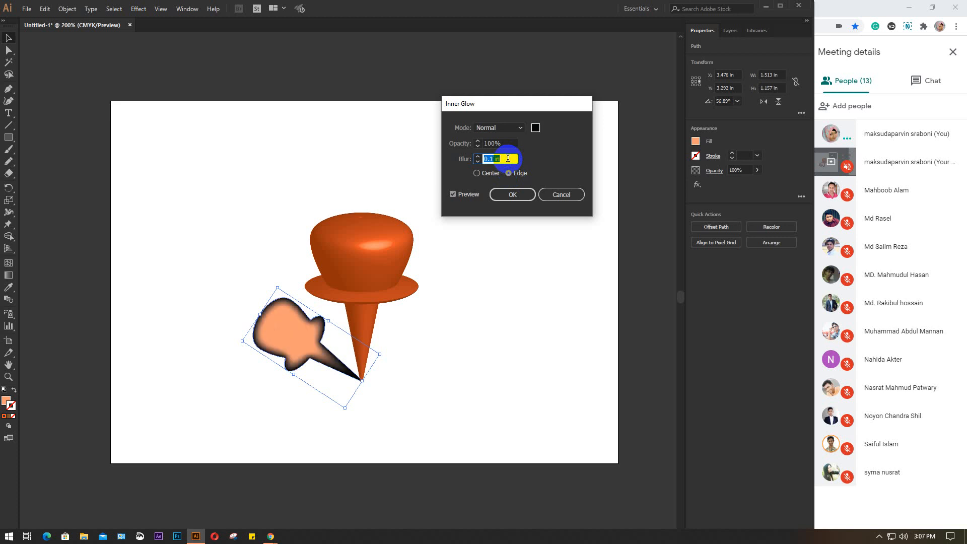
Step: Return the glow to the center, raise its blur well above 0.4 in, and bring it back to 0.4 in
left_click(478, 173)
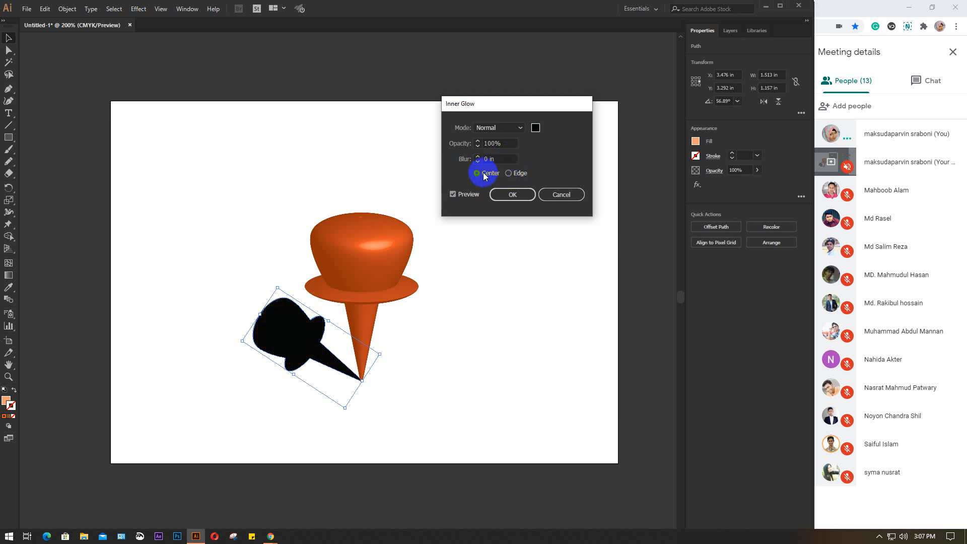
scroll(496, 161, "up", 3)
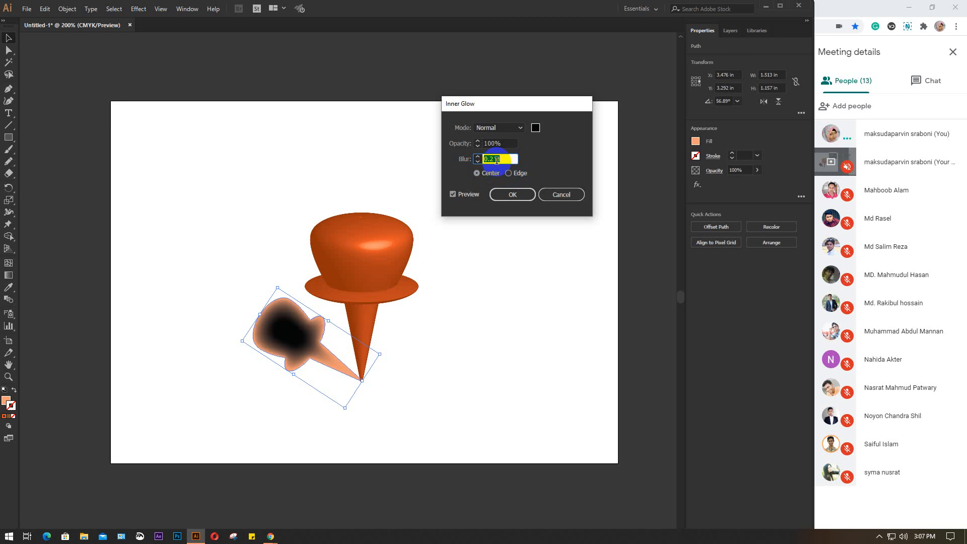
scroll(497, 160, "up", 4)
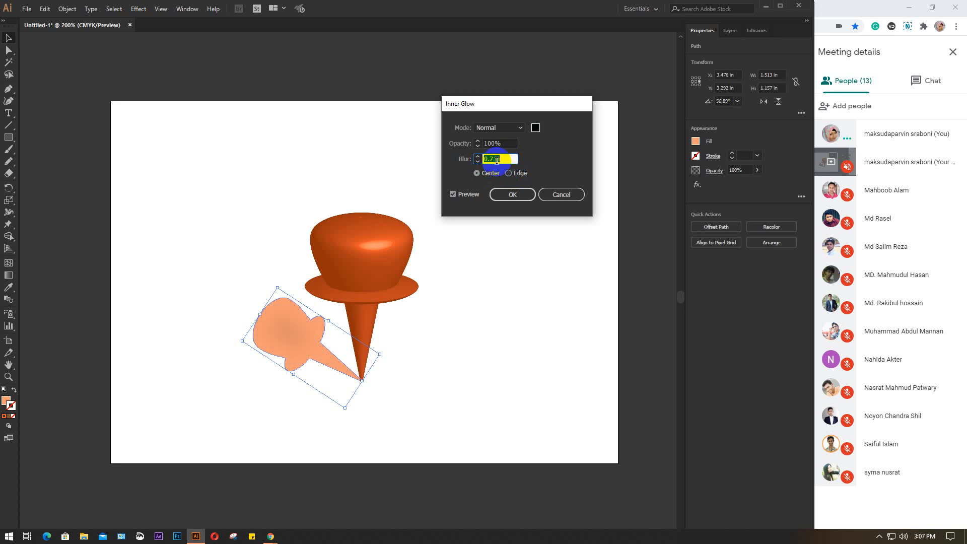
scroll(497, 160, "down", 3)
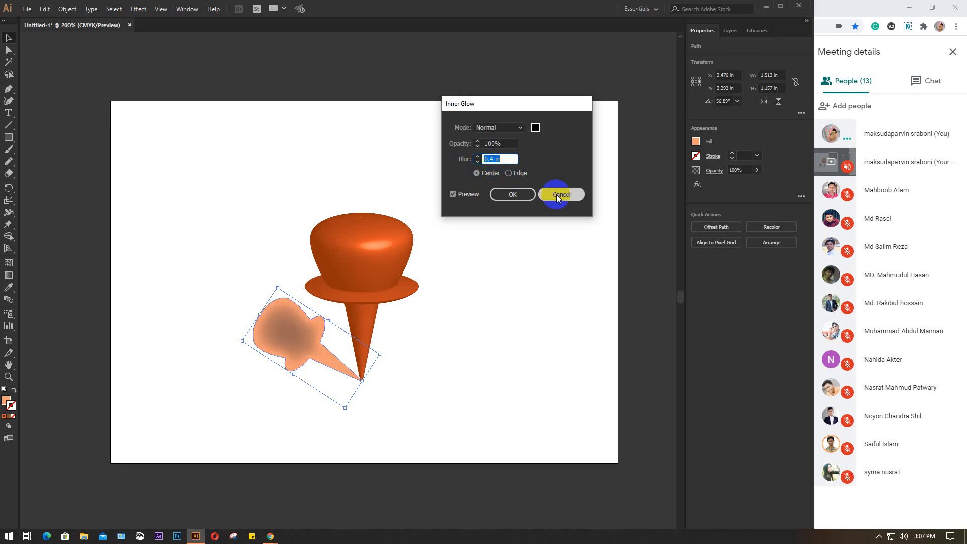
Step: Try the Darken, Exclusion, Difference and Overlay blending modes on the inner glow, and cancel the effect
left_click(519, 128)
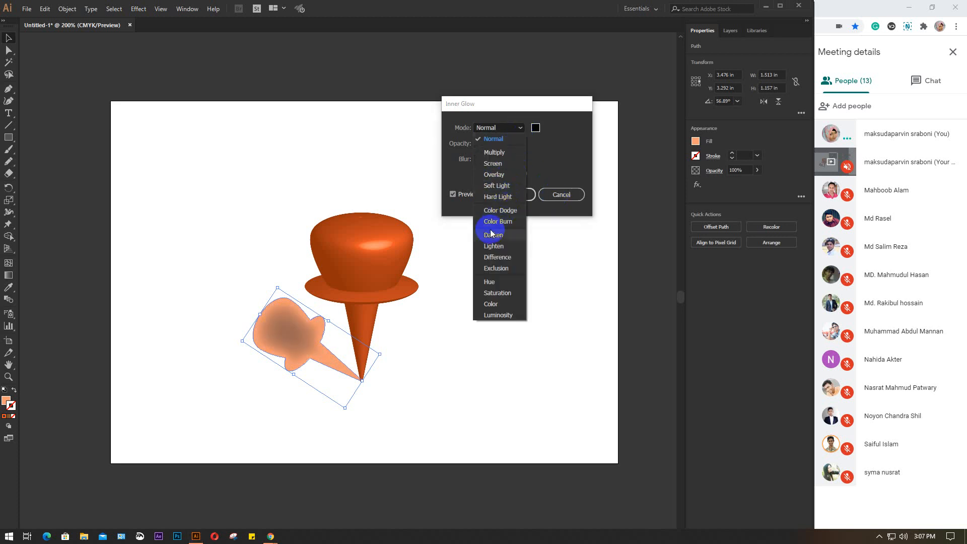
left_click(491, 233)
left_click(515, 130)
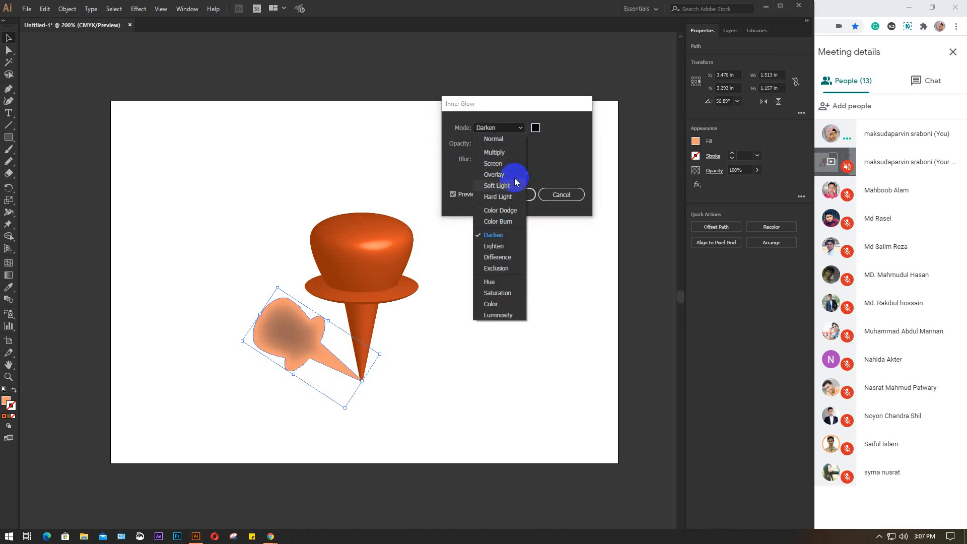
left_click(498, 268)
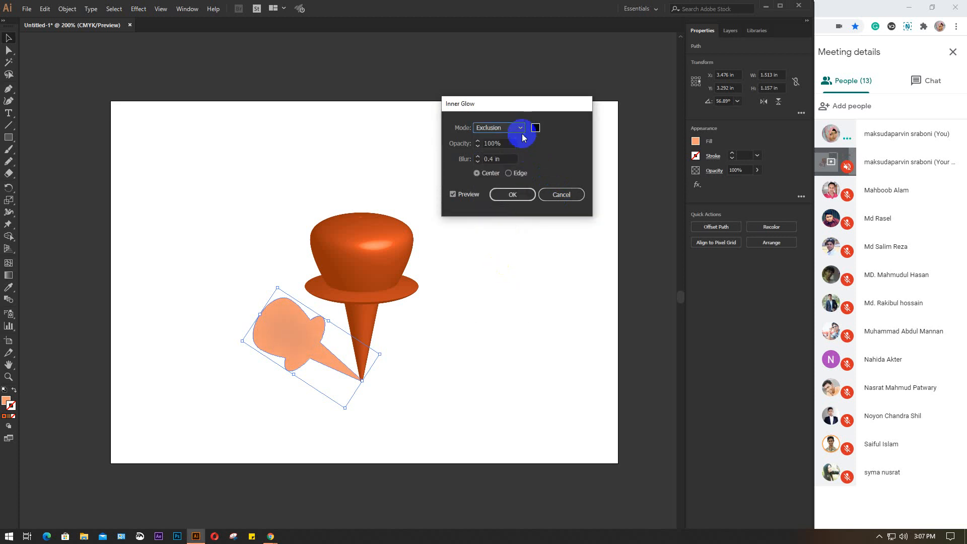
left_click(522, 138)
left_click(499, 255)
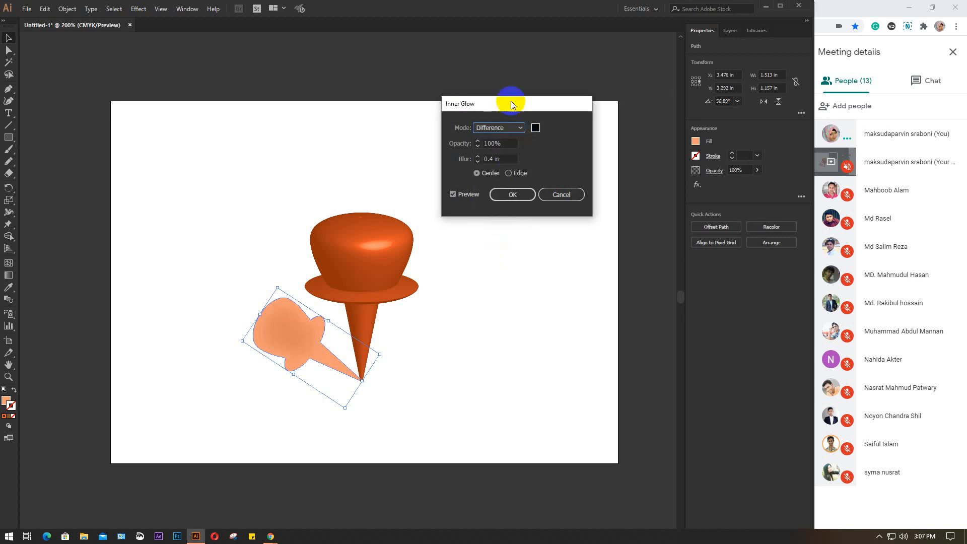
left_click(521, 129)
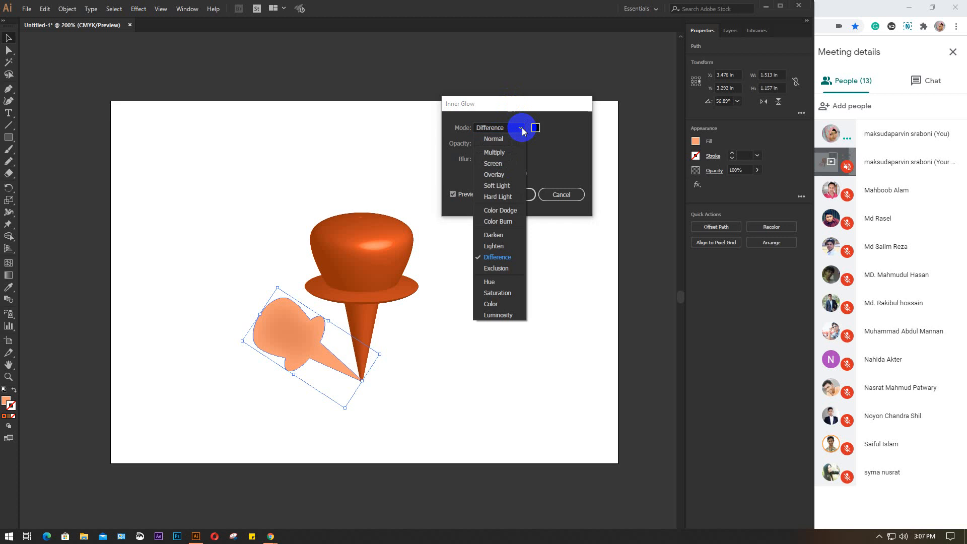
left_click(494, 174)
left_click(561, 195)
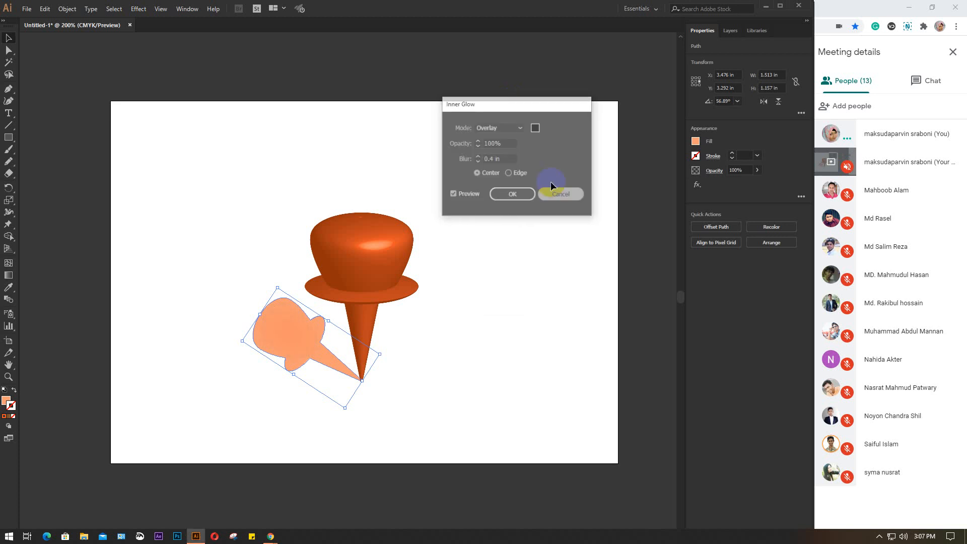
left_click(137, 9)
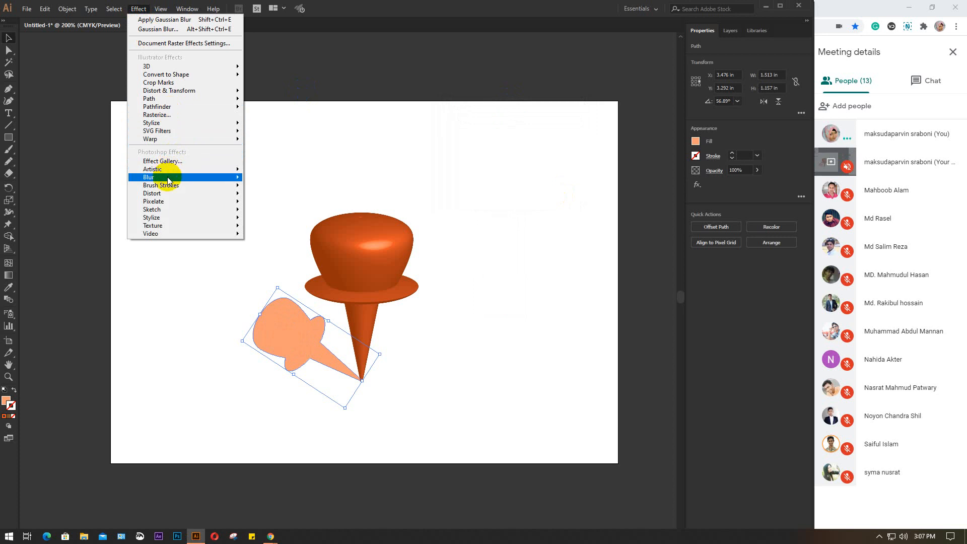
mouse_move(167, 177)
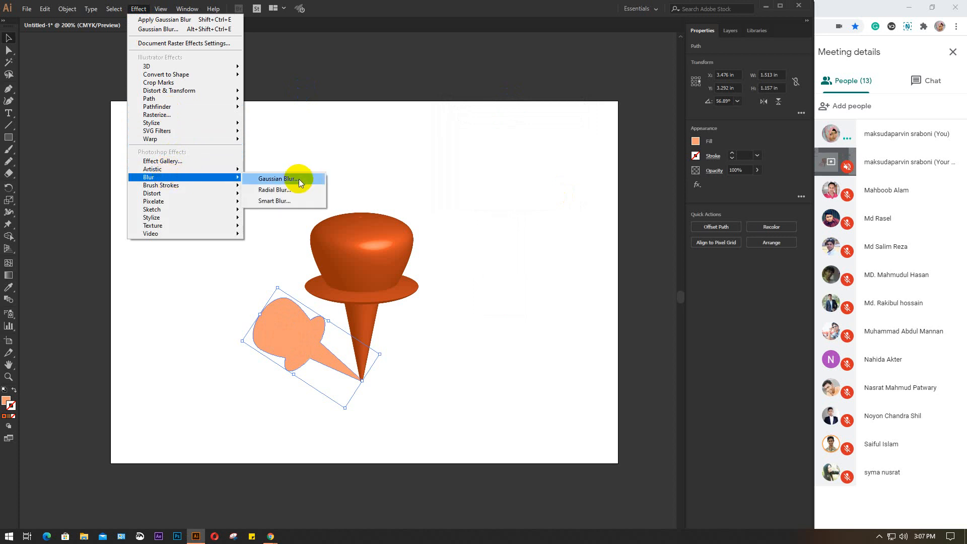
left_click(549, 181)
Step: Select the flat pin-shaped shadow beside the 3D pin and fill it with a near-black grey swatch
left_click(282, 344)
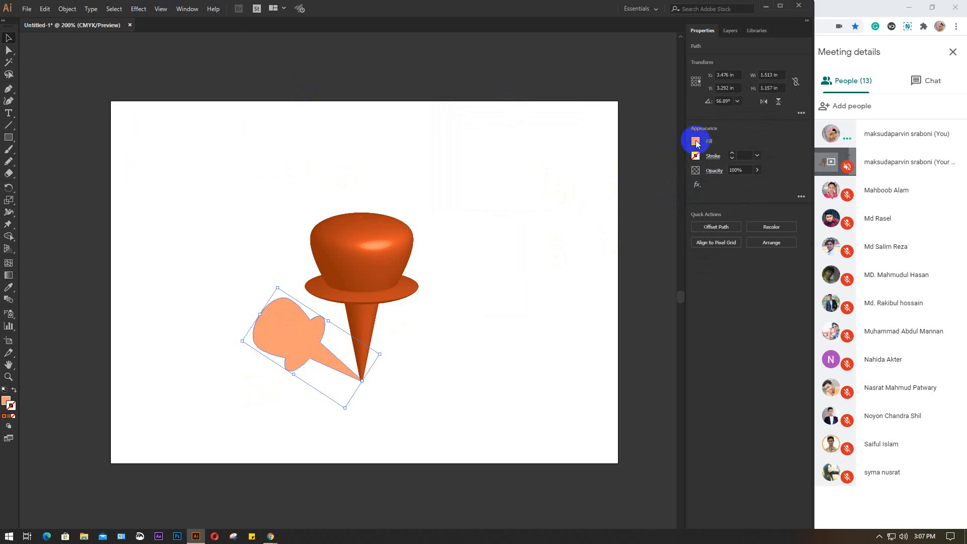
left_click(696, 141)
left_click(600, 208)
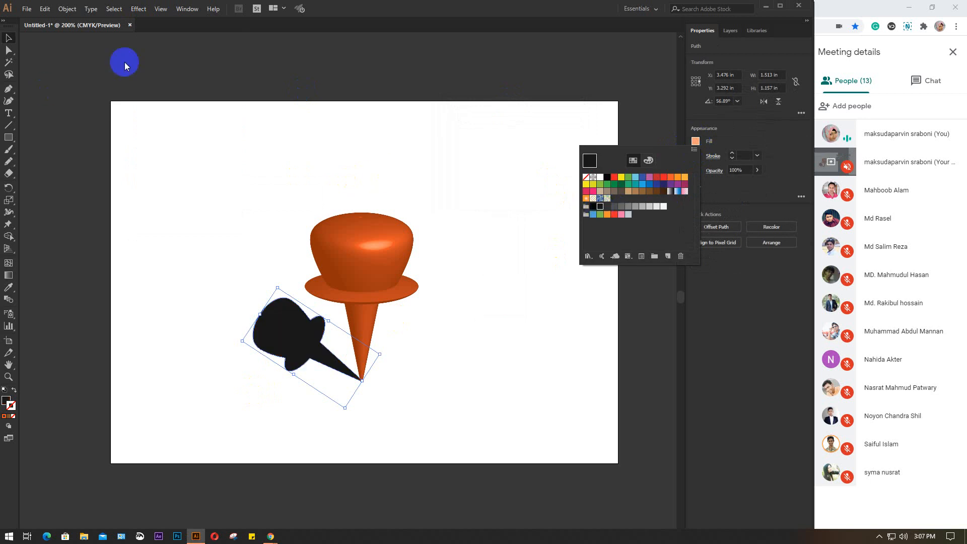
Step: Preview the Diffuse Glow, Glass and Ocean Ripple distort filters on the dark pin-shaped shadow
left_click(139, 10)
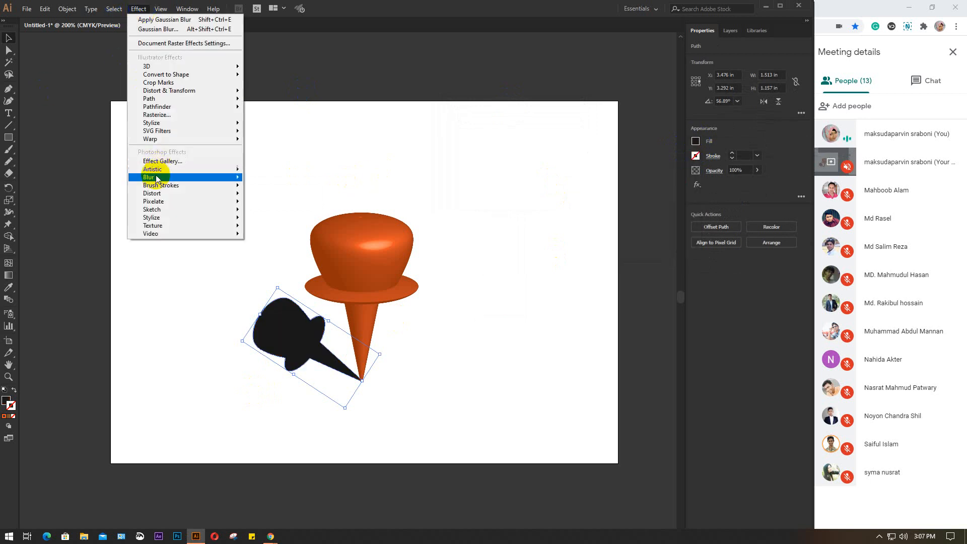
mouse_move(158, 197)
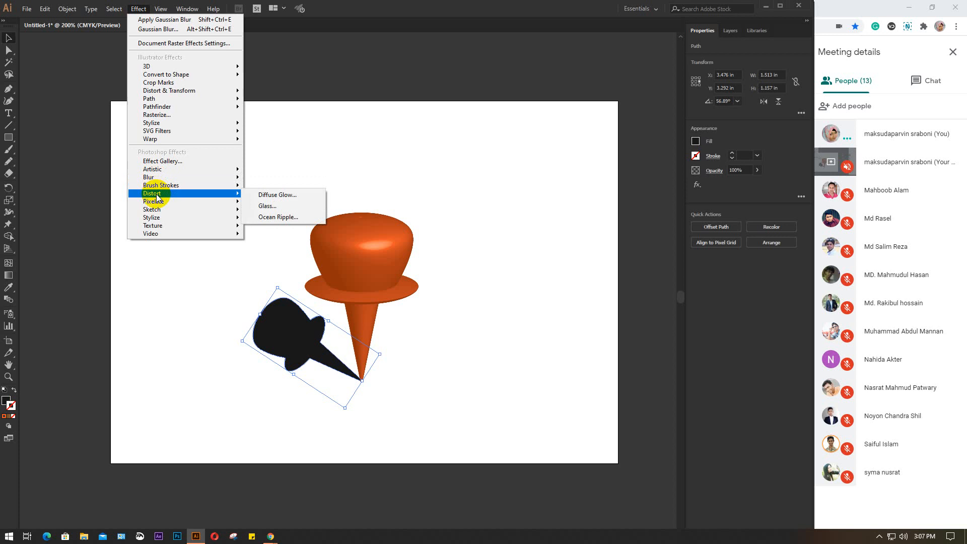
left_click(289, 194)
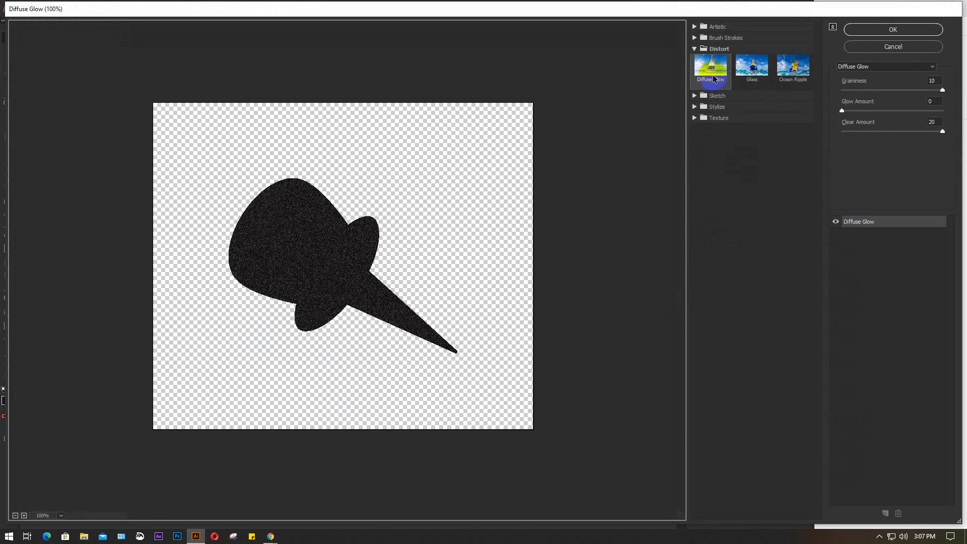
left_click(744, 73)
left_click(793, 68)
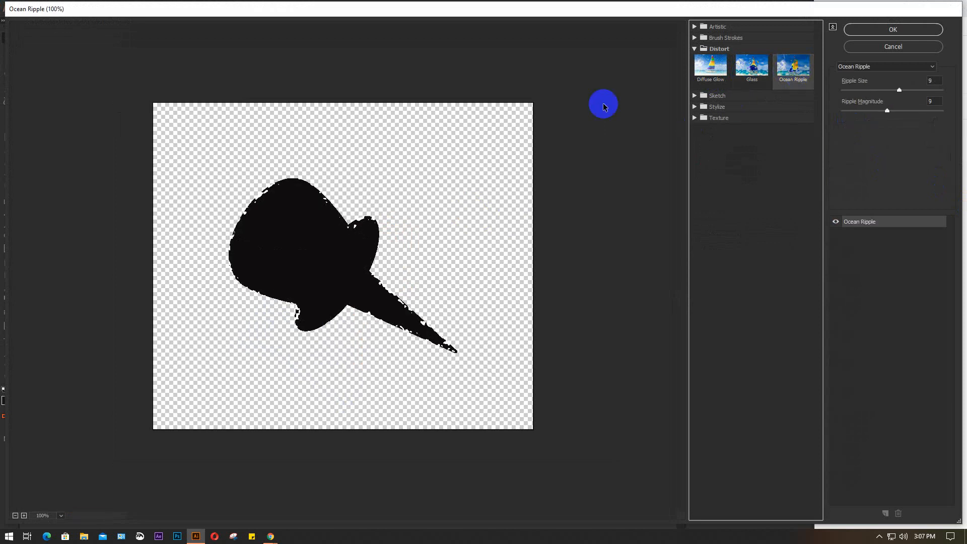
Step: Try the Artistic filters Film Grain, Neon Glow, Plastic Wrap, Smudge Stick and Watercolor on the shadow, and cancel the effect
left_click(717, 26)
left_click(695, 28)
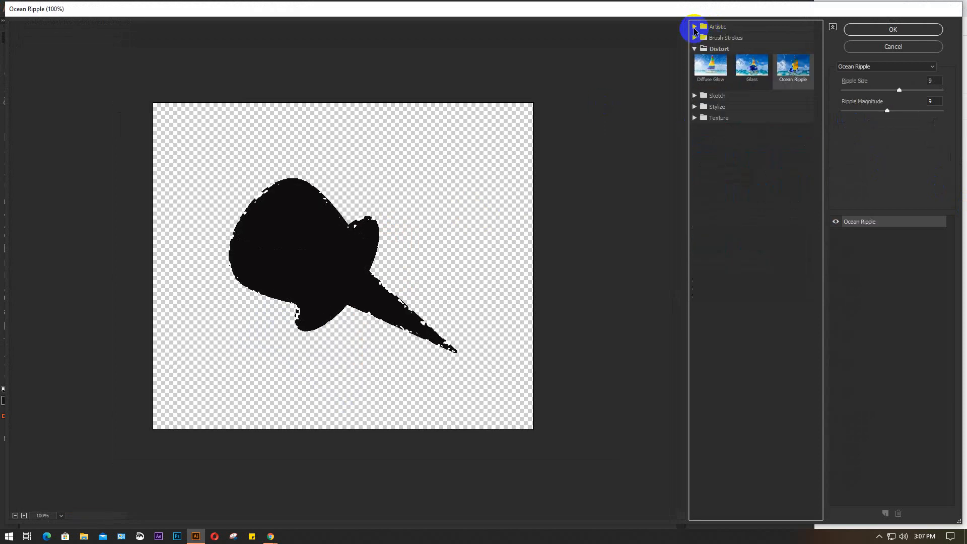
left_click(695, 28)
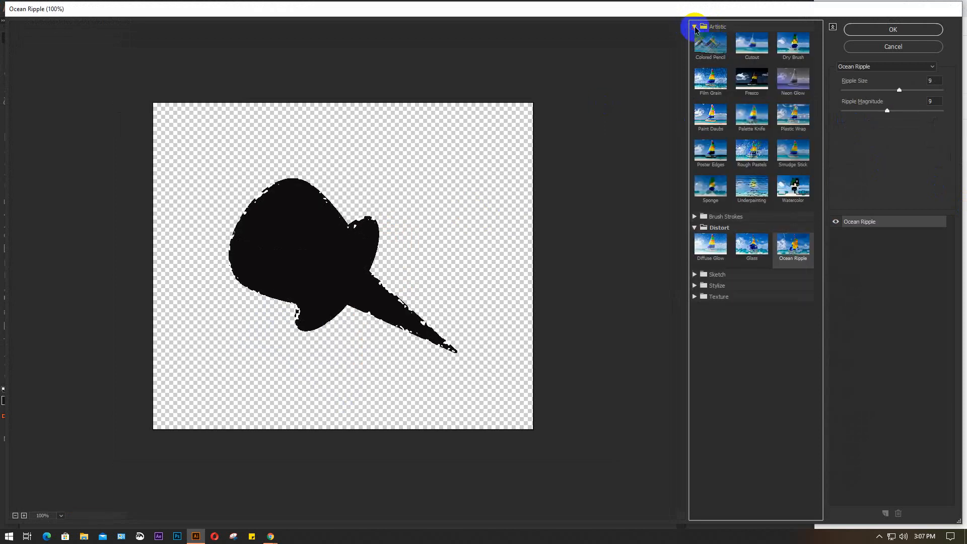
left_click(710, 80)
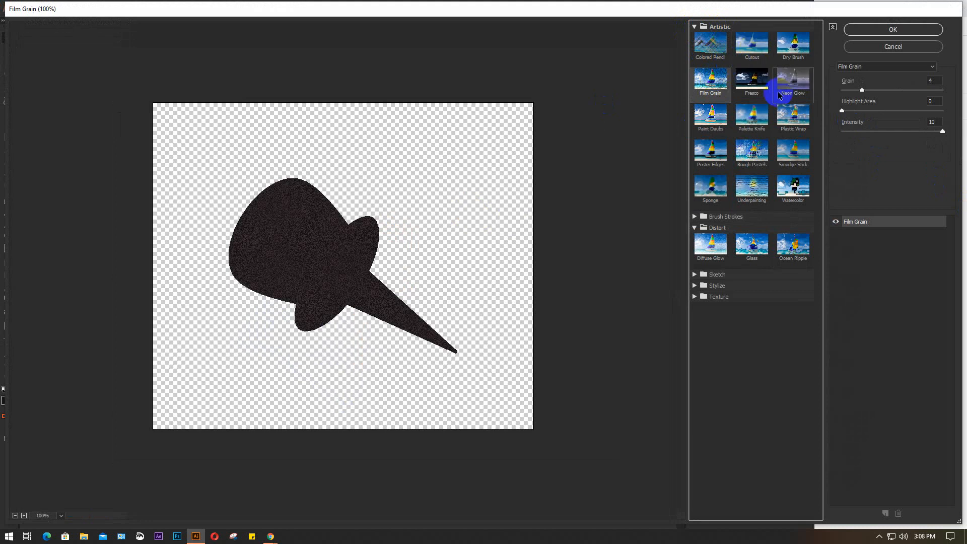
left_click(788, 83)
left_click(793, 115)
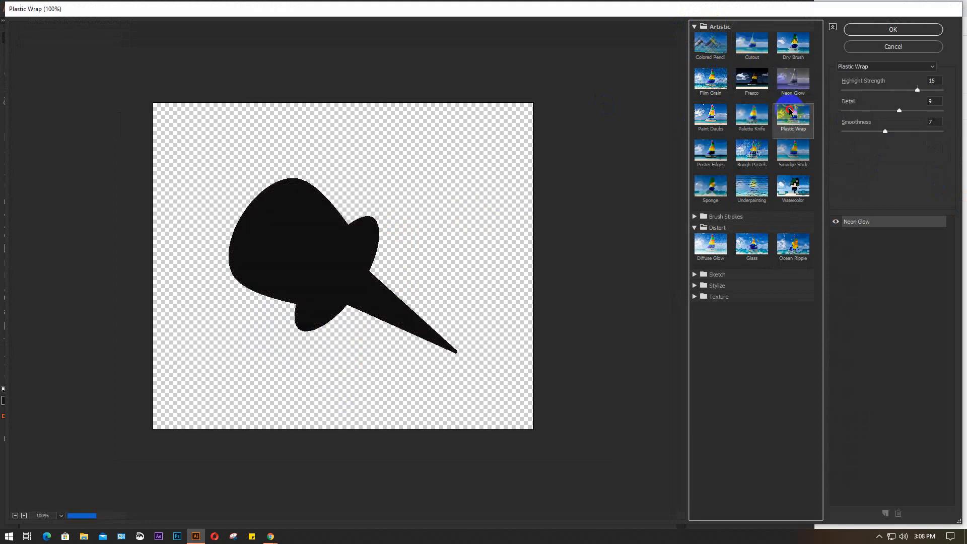
left_click(794, 160)
left_click(786, 190)
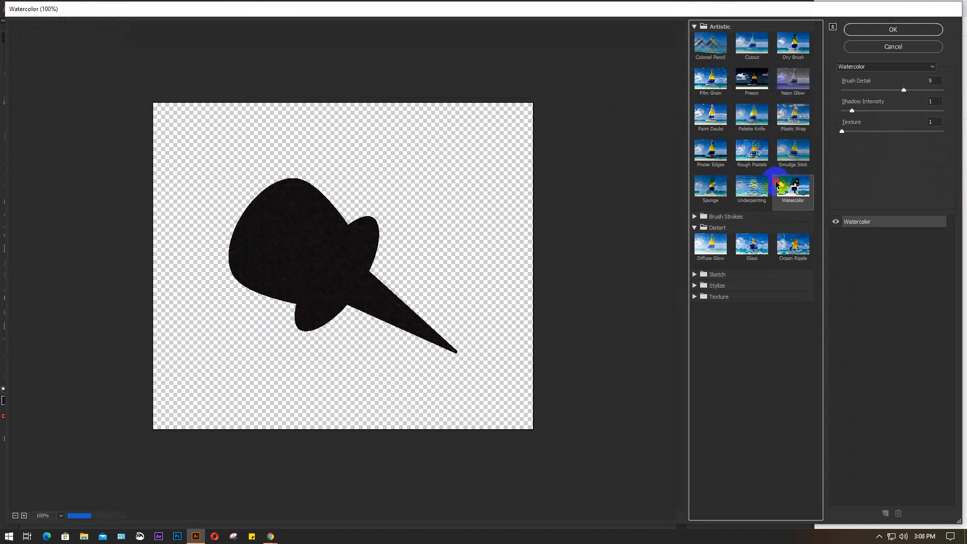
left_click(896, 45)
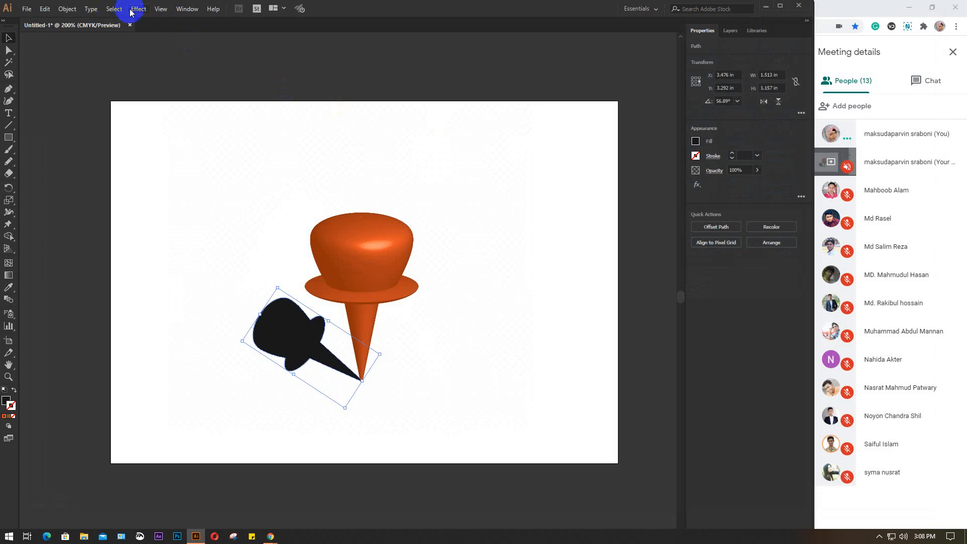
Step: Preview the Glowing Edges filter on the shadow shape and cancel it
left_click(130, 11)
mouse_move(185, 219)
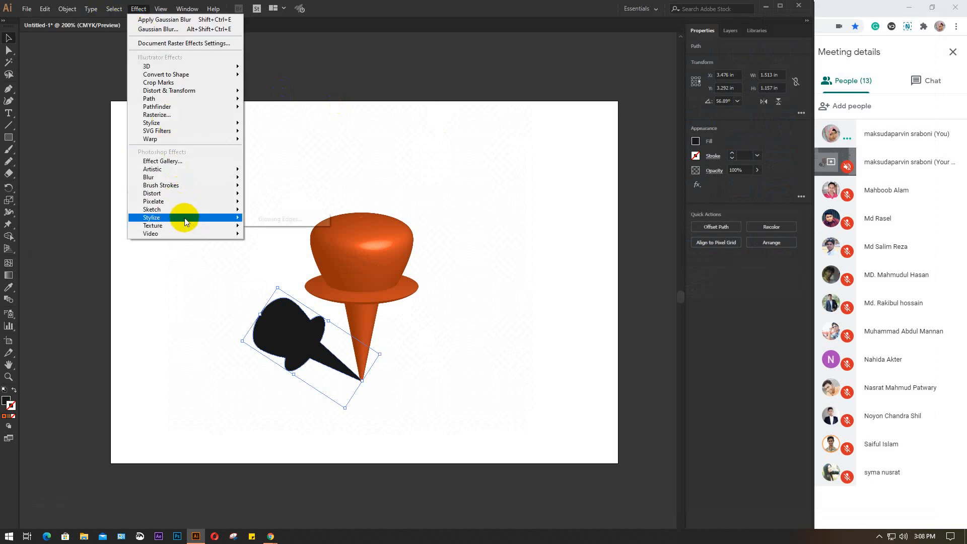
left_click(267, 219)
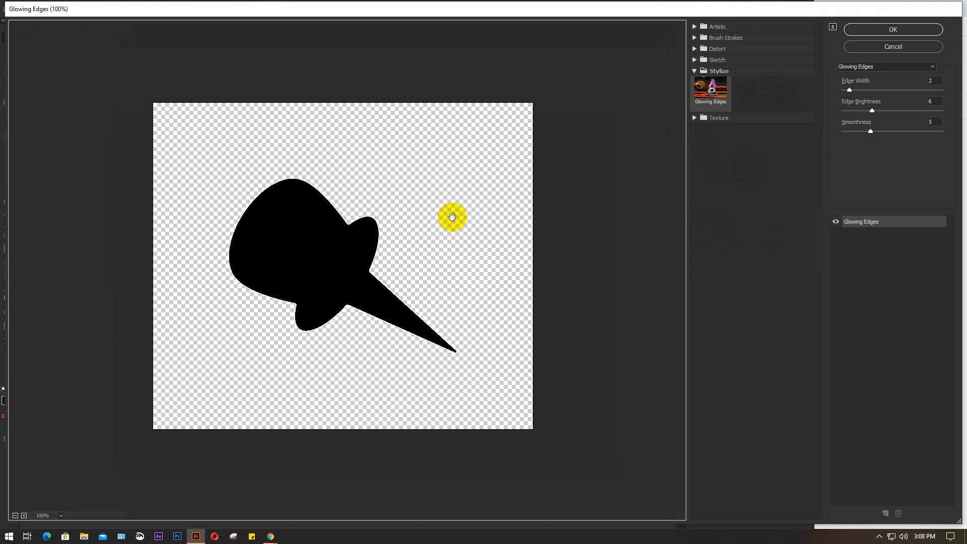
left_click(911, 45)
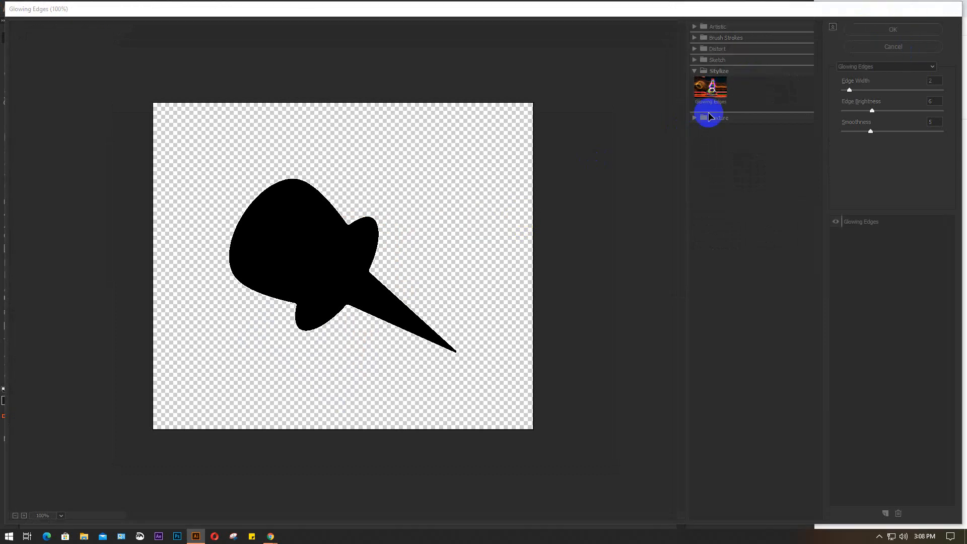
Step: Apply a Gaussian Blur with a radius of about 13 pixels to the shadow shape, using the live preview, and deselect it
left_click(138, 9)
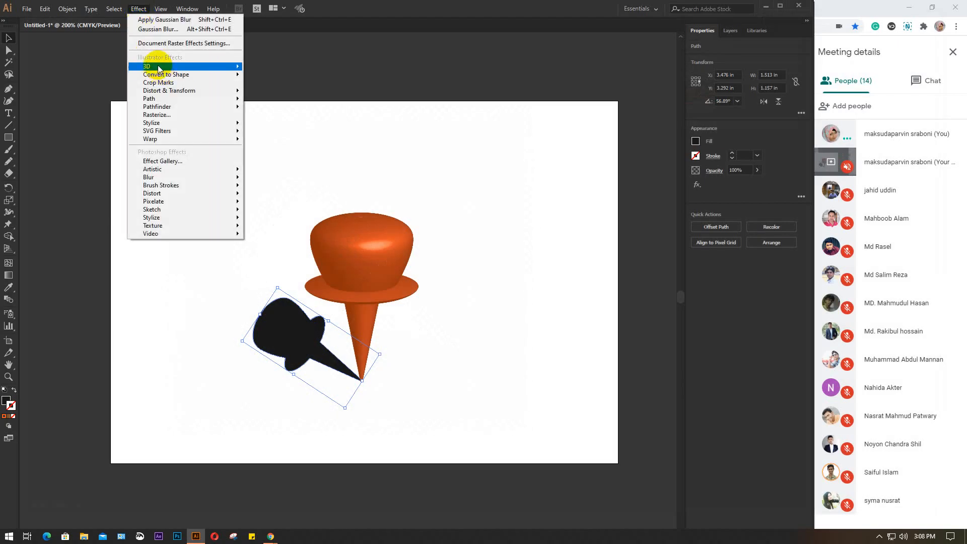
mouse_move(165, 125)
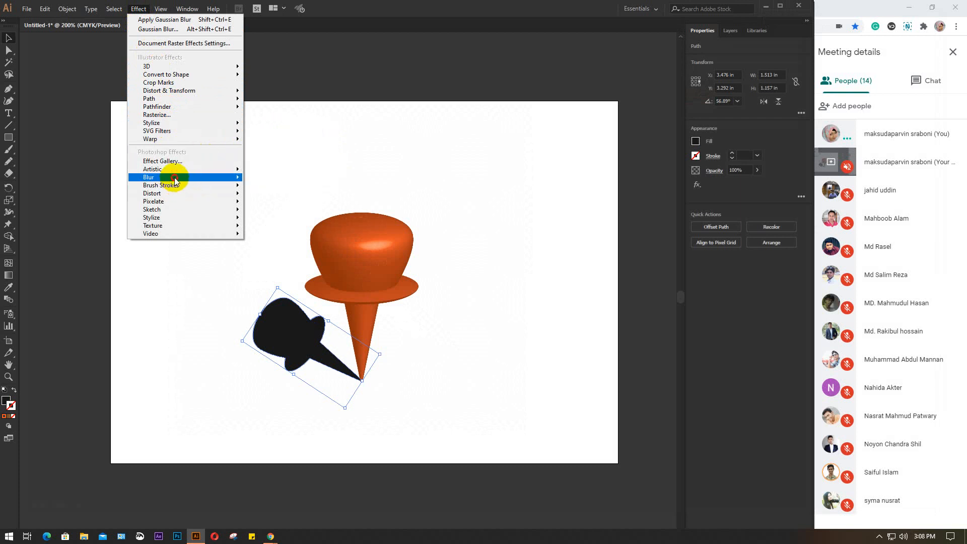
mouse_move(184, 177)
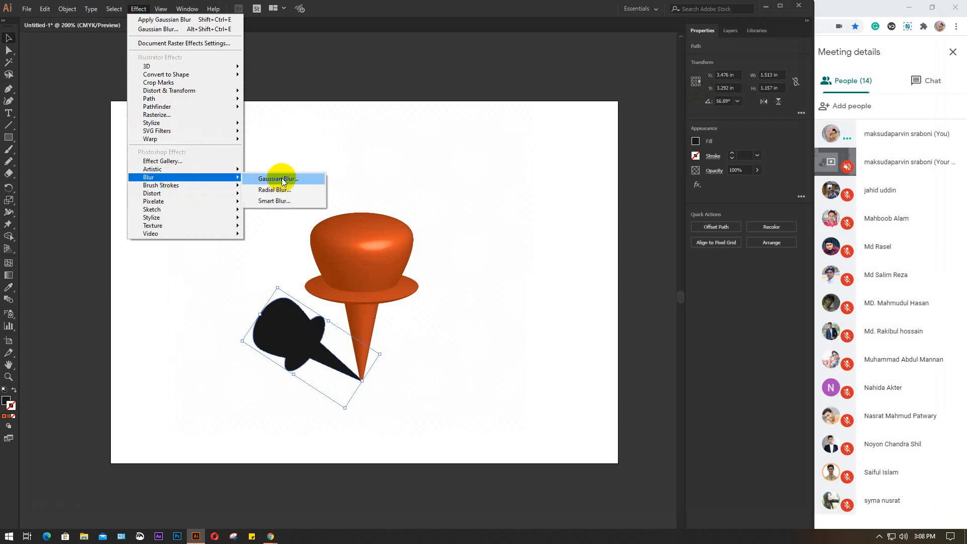
left_click(282, 179)
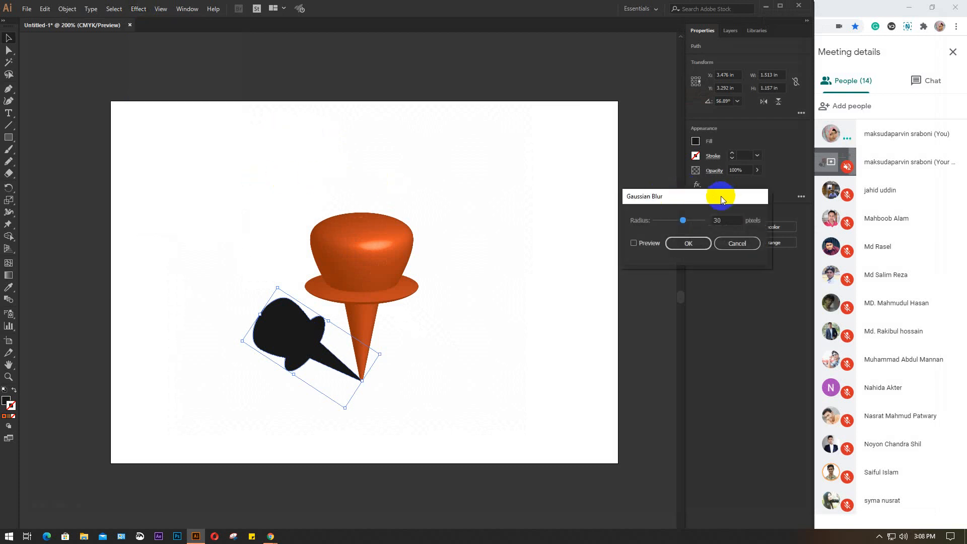
left_click_drag(717, 195, 588, 163)
left_click(507, 212)
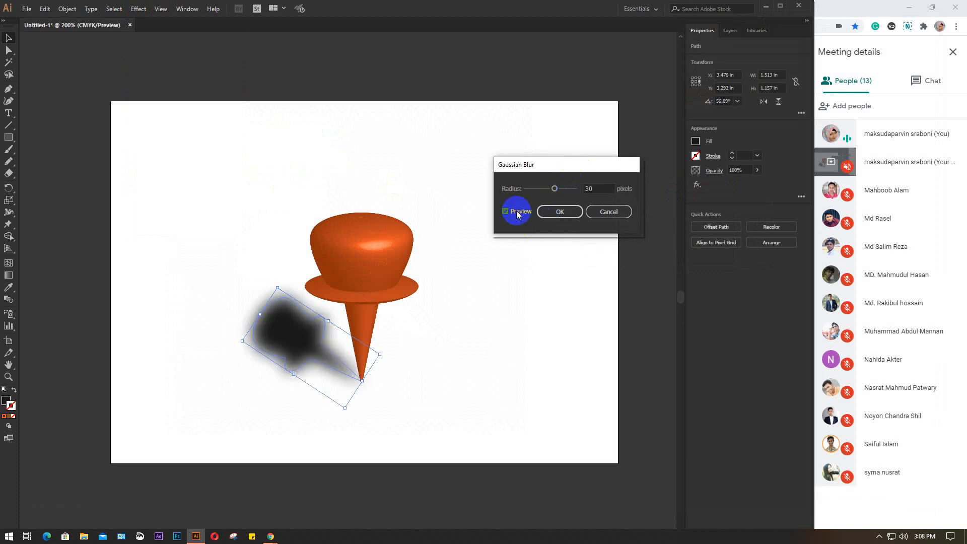
left_click(598, 189)
key("Down")
key("Down")
key("Down")
key("Down")
key("Down")
key("Down")
key("Down")
key("Down")
key("Down")
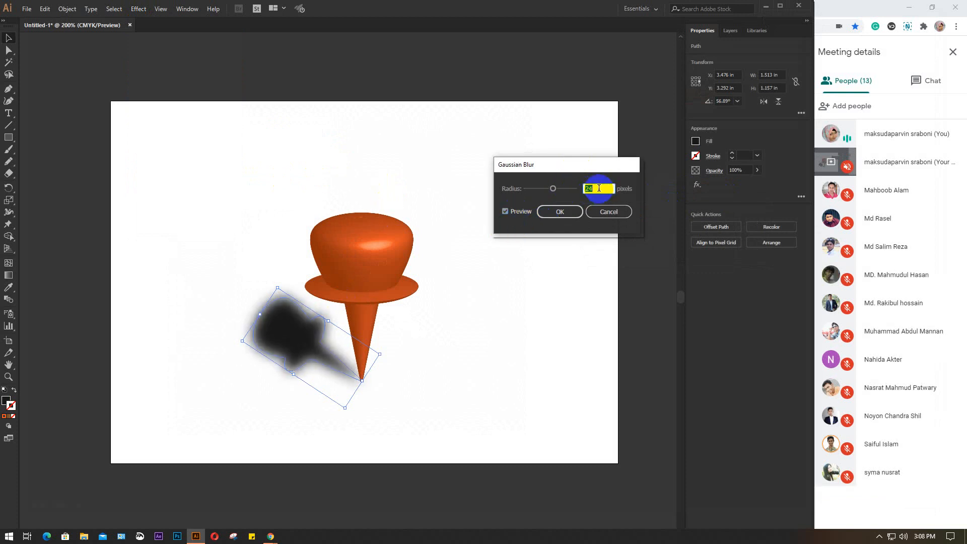
key("Down")
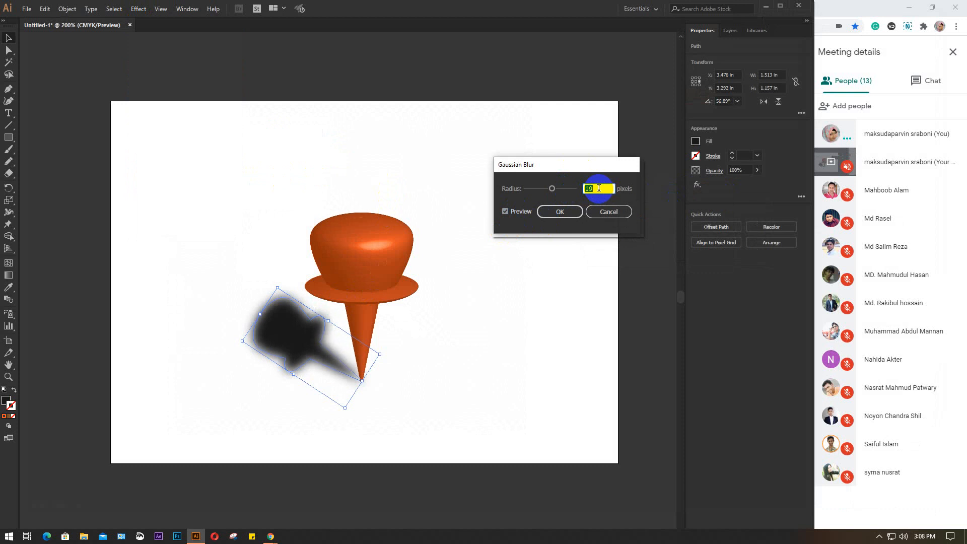
key("Down")
key("Down")
key("Down")
key("Down")
key("Down")
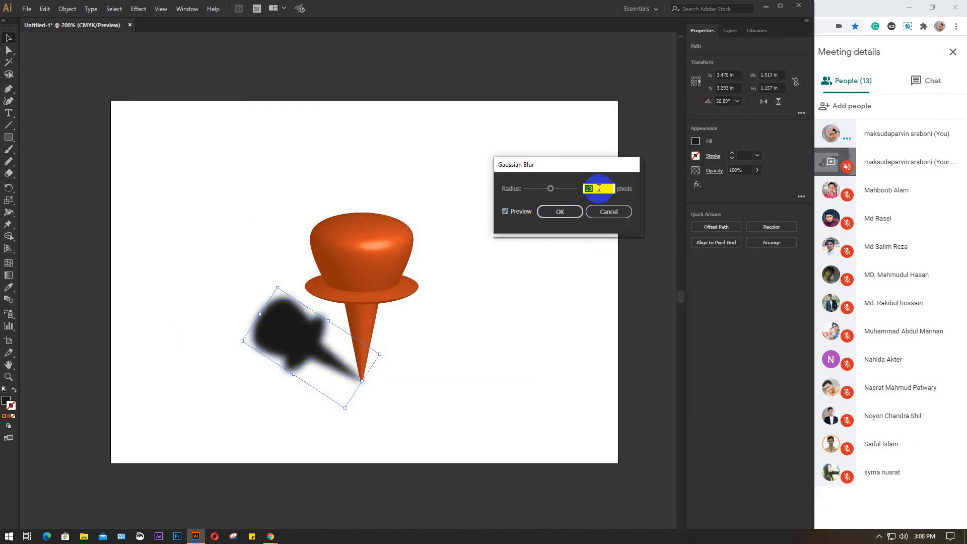
key("Down")
left_click(559, 212)
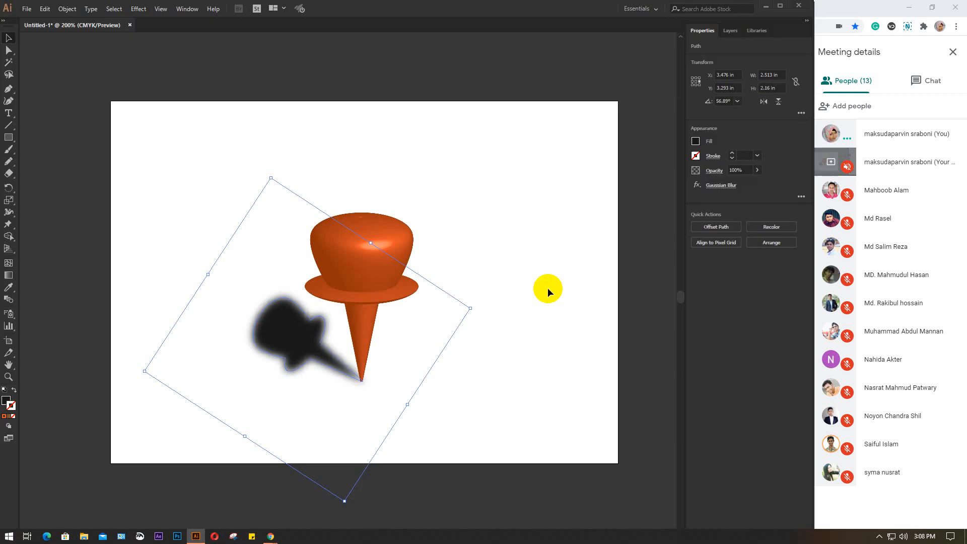
left_click(547, 288)
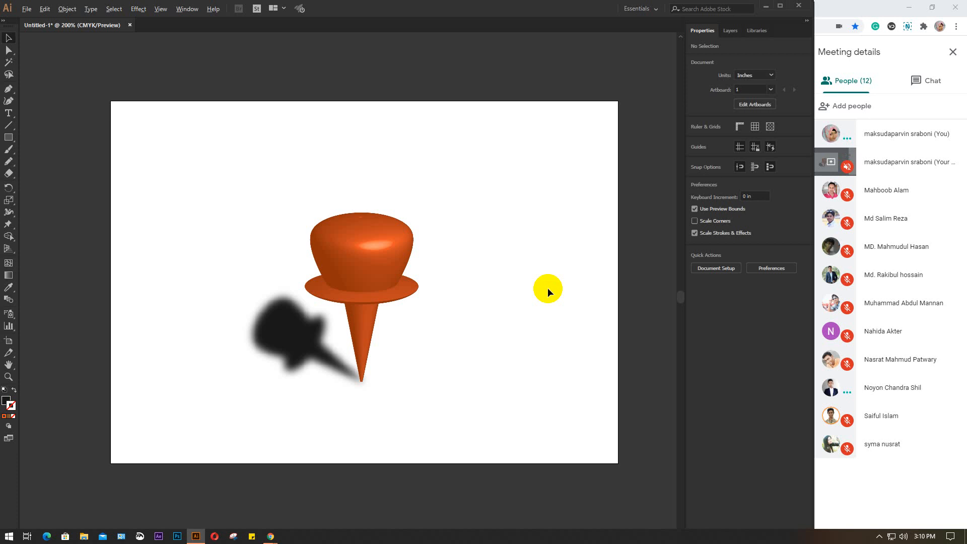
Step: Select all artwork on and around the artboard, including the pin, its shadow, the cup and the glasses, and delete it
scroll(547, 288, "down", 3)
scroll(547, 288, "down", 2)
left_click_drag(520, 326, 349, 256)
left_click_drag(293, 168, 540, 399)
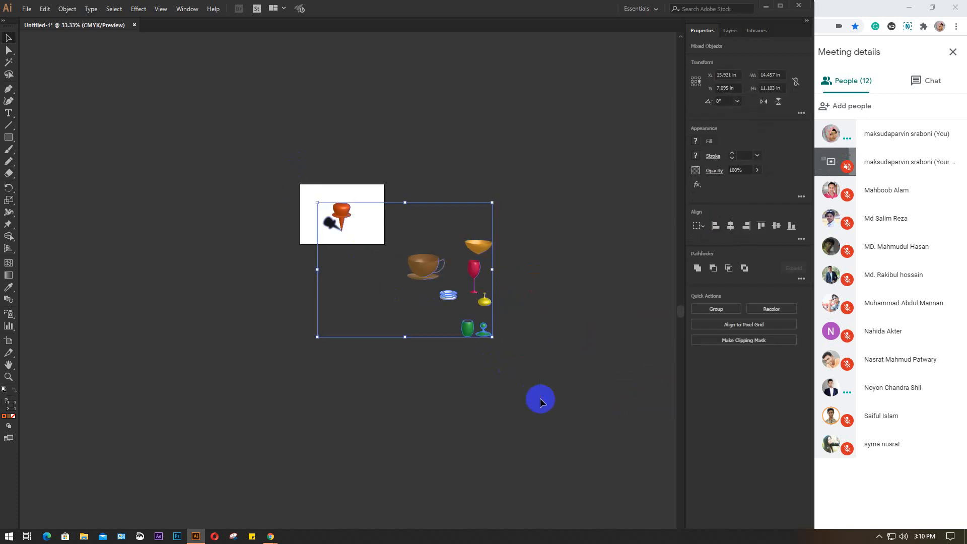
key("Delete")
Step: Draw a circle about 2.24 in in diameter on the empty artboard with the Ellipse tool
scroll(329, 212, "up", 3)
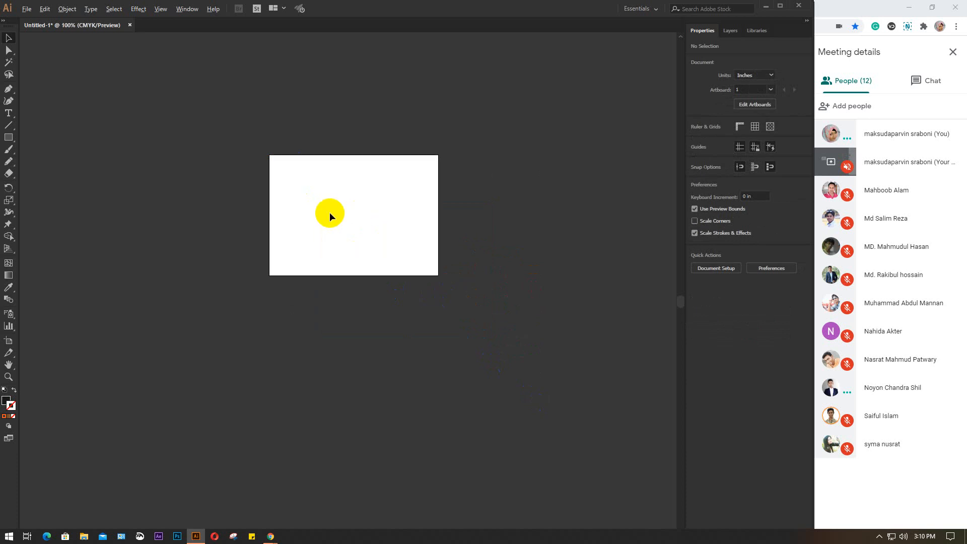
scroll(329, 213, "up", 3)
left_click_drag(510, 222, 482, 296)
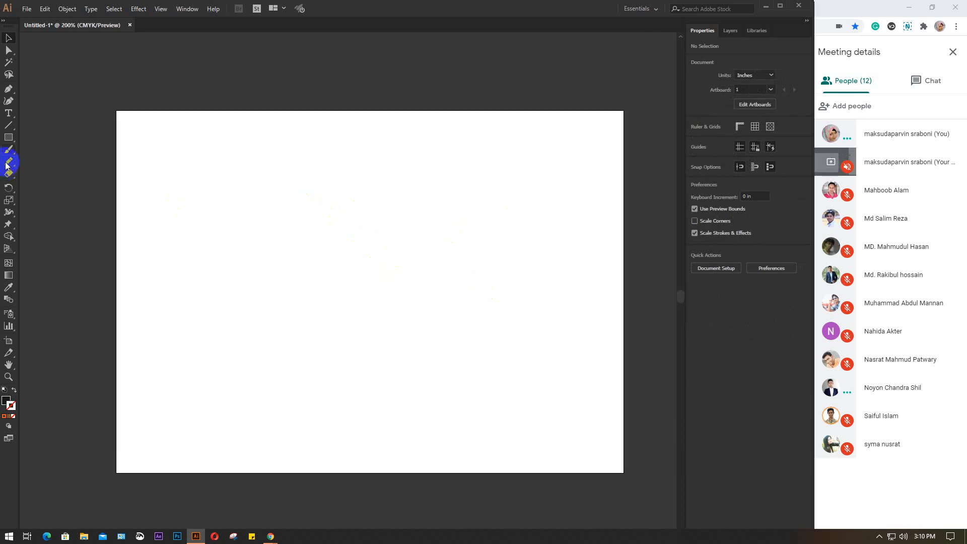
left_click(7, 138)
left_click_drag(6, 143, 65, 164)
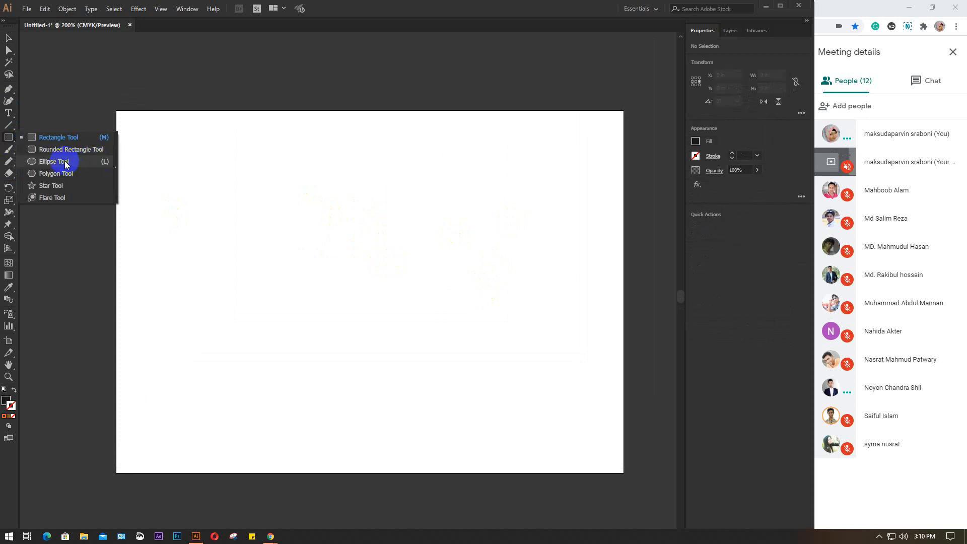
left_click_drag(65, 164, 66, 163)
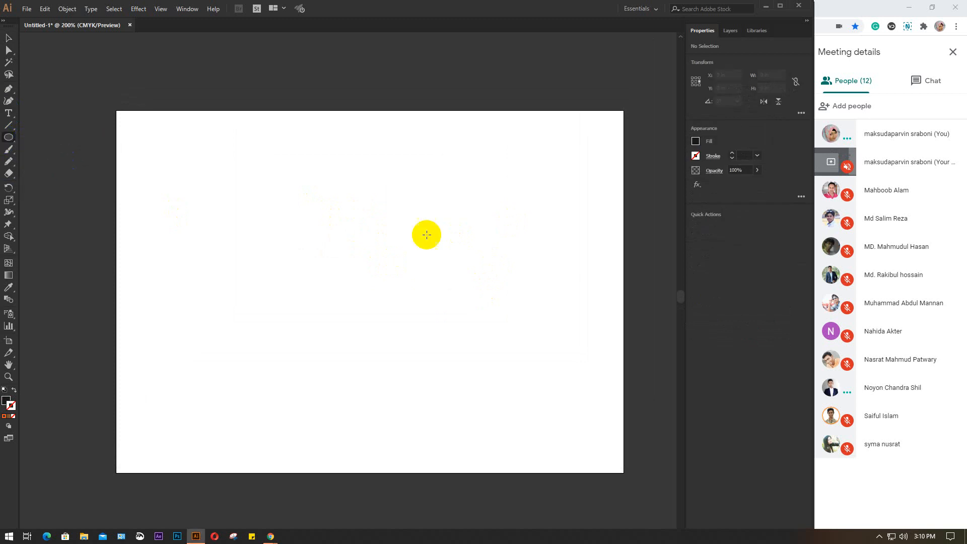
left_click_drag(324, 199, 477, 361)
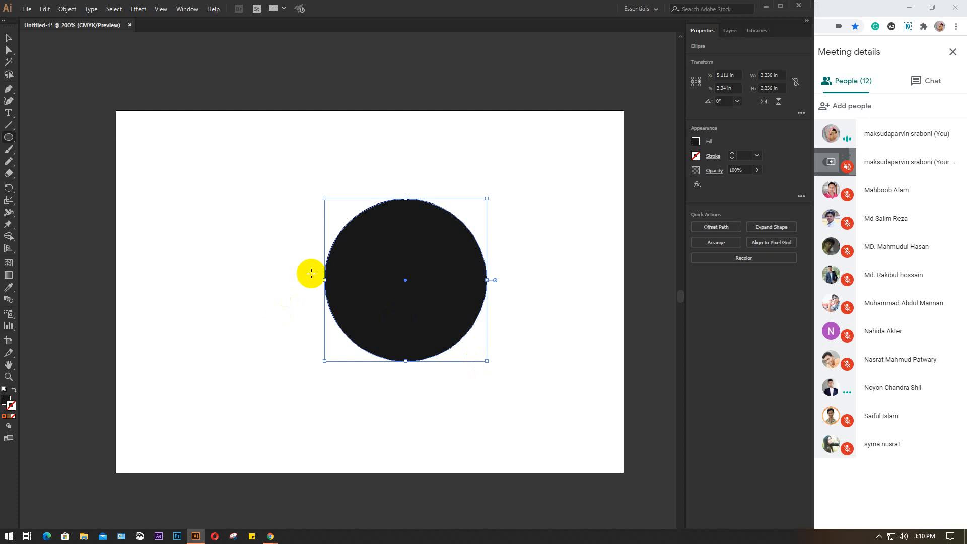
Step: Move the circle to the horizontal center of the artboard and fill it with a dark grey swatch
left_click(10, 48)
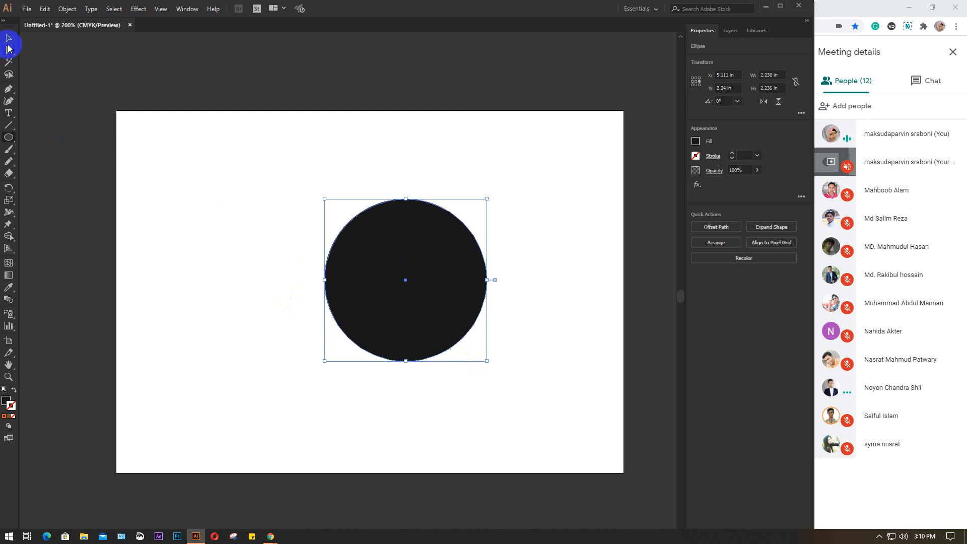
left_click_drag(431, 289, 403, 295)
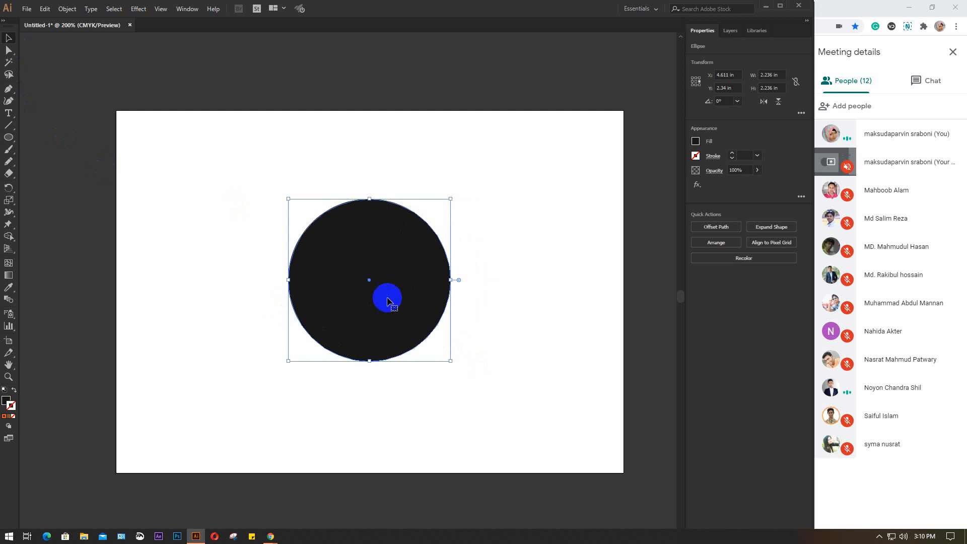
left_click(696, 142)
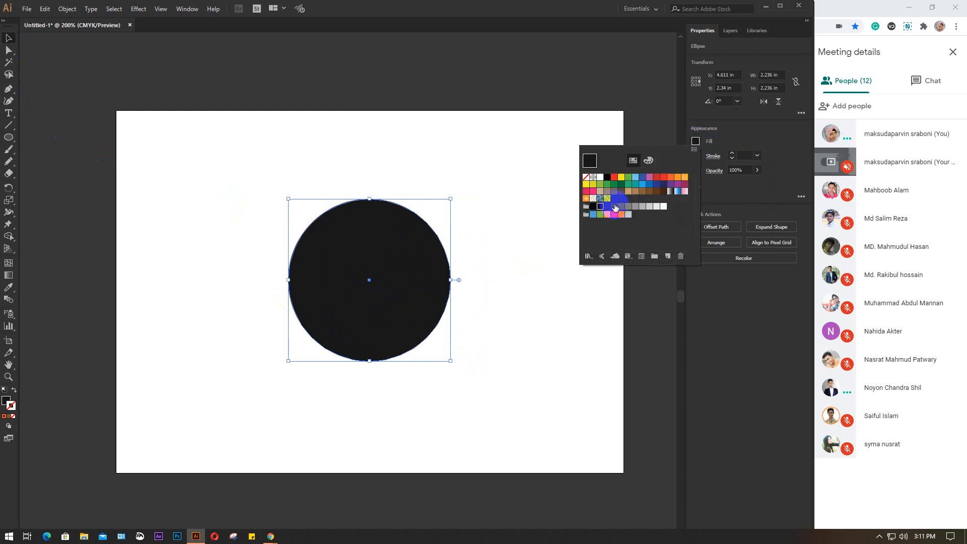
left_click(615, 207)
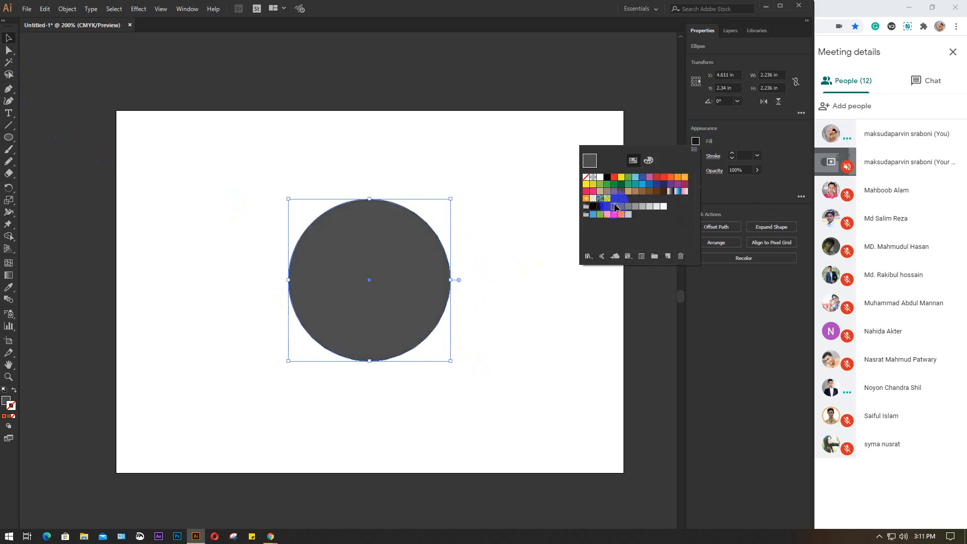
Step: Start a 3D Extrude & Bevel effect on the dark grey circle with the live preview turned on
left_click(143, 13)
mouse_move(161, 67)
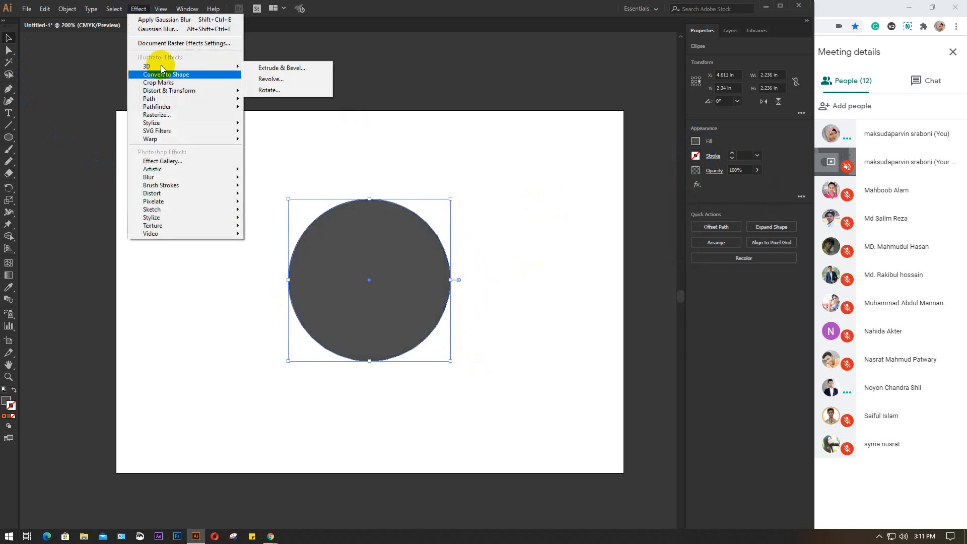
left_click(284, 67)
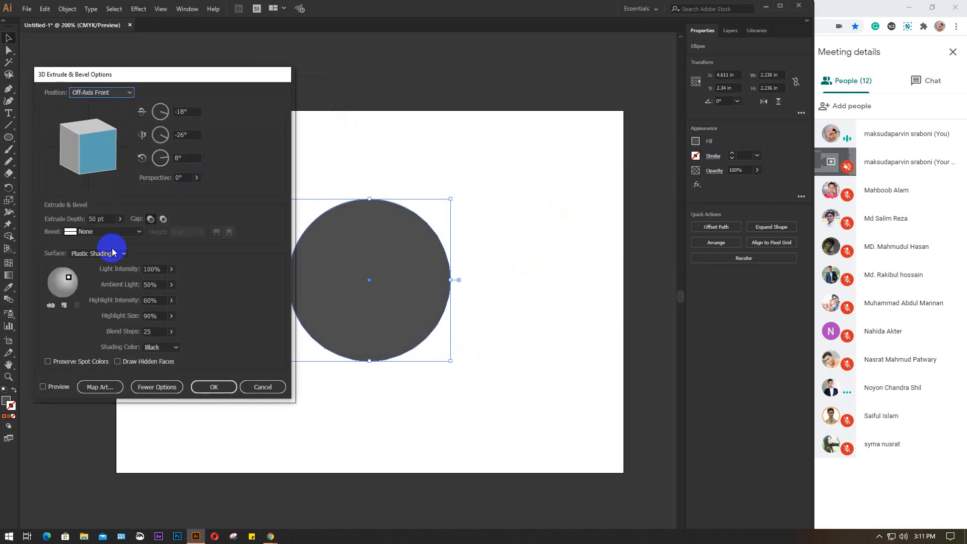
left_click(58, 388)
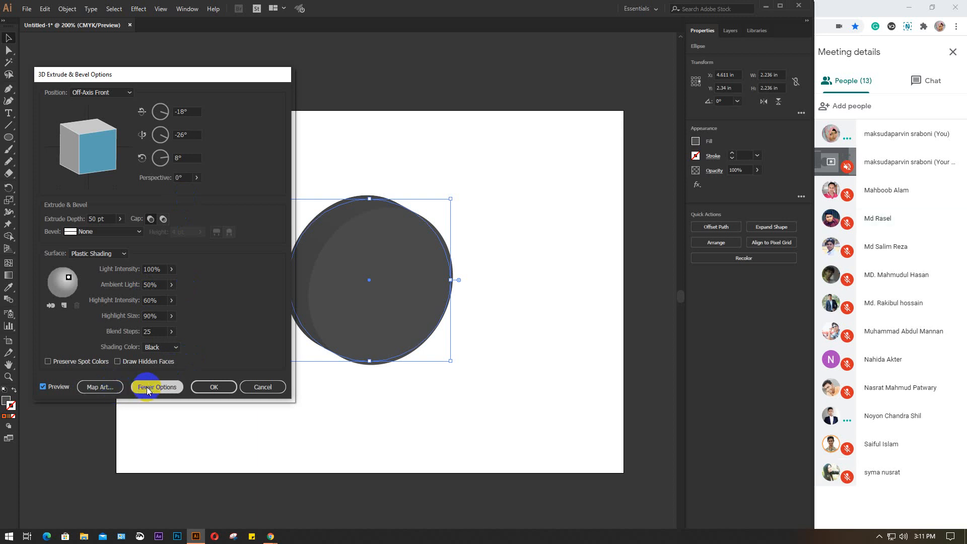
Step: Try mapping the Button_over, PopUpButton_over, RSS and Home symbols in turn onto the extruded circle's front face
left_click(100, 386)
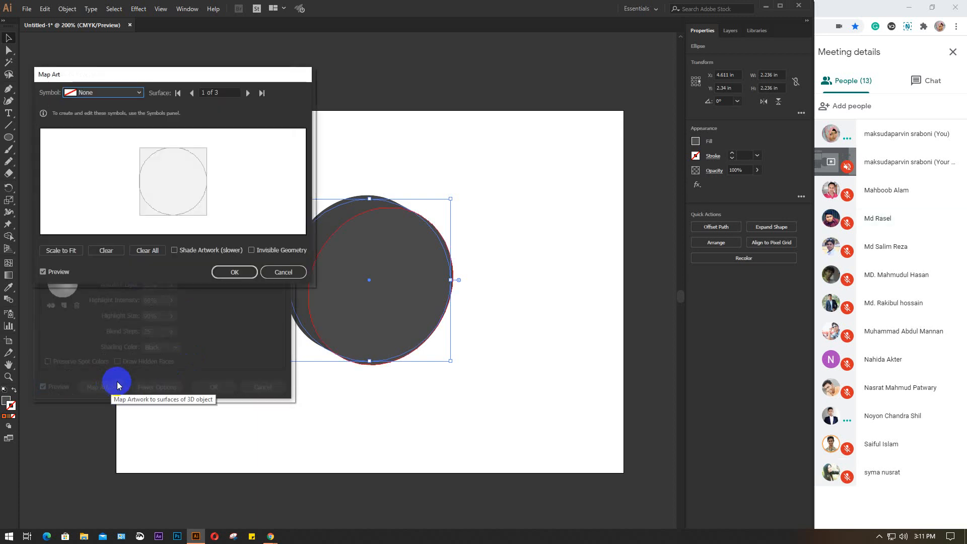
left_click(140, 92)
left_click(125, 113)
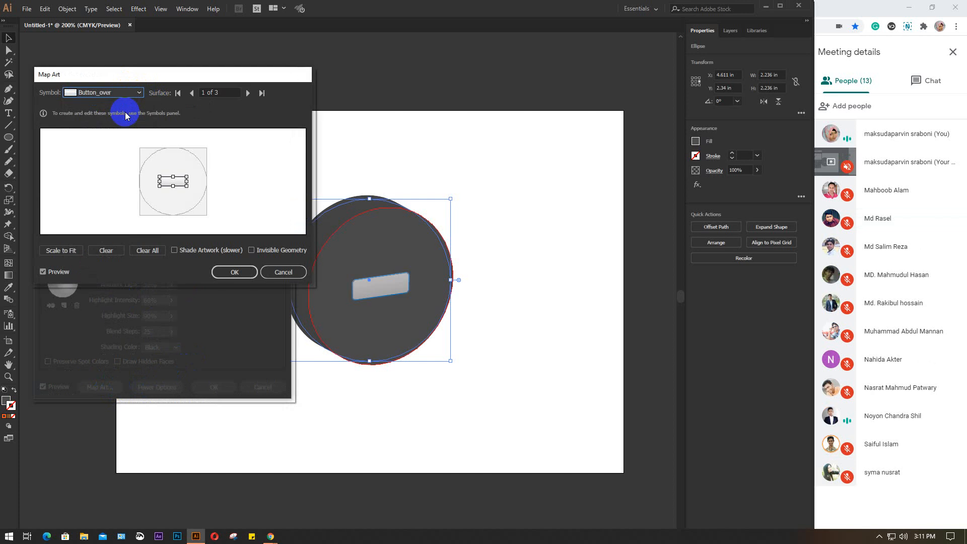
left_click(135, 93)
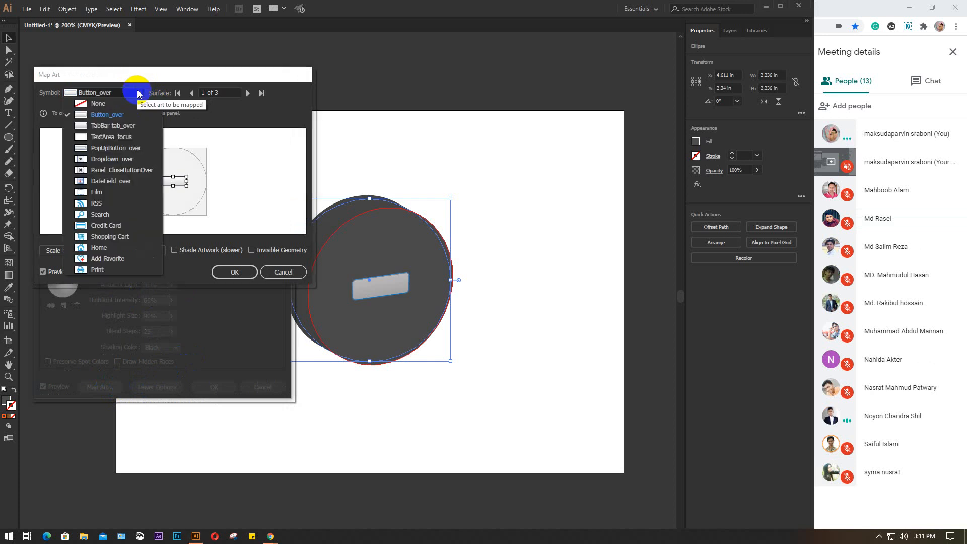
left_click(117, 148)
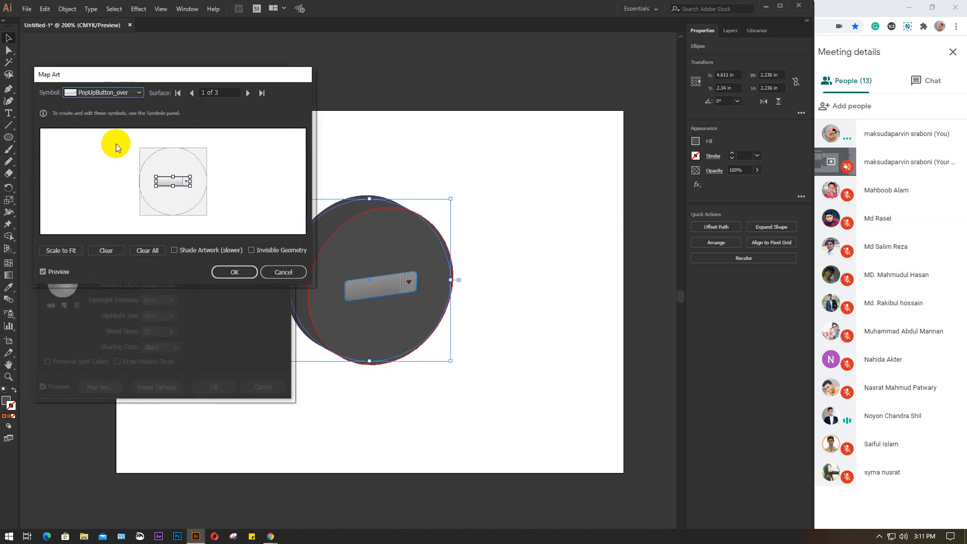
left_click(139, 92)
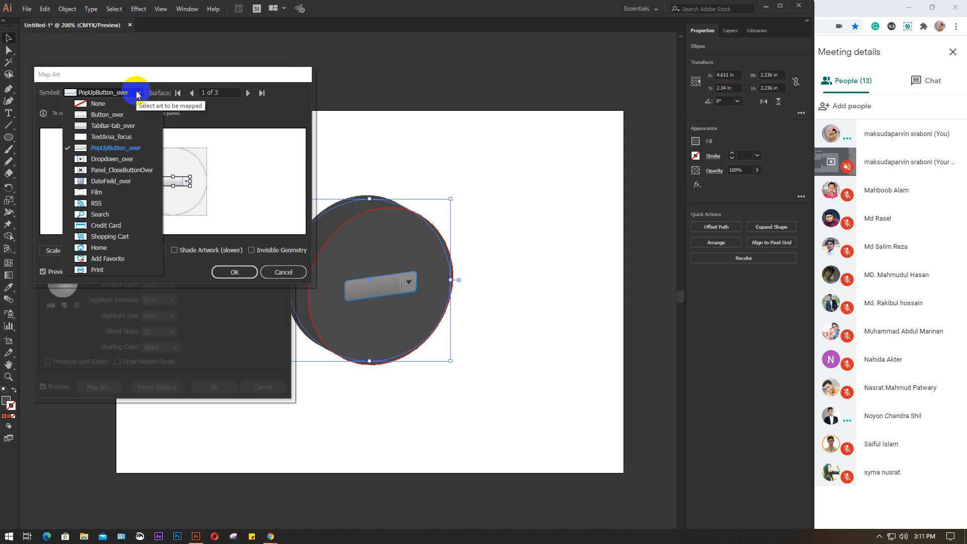
left_click(108, 207)
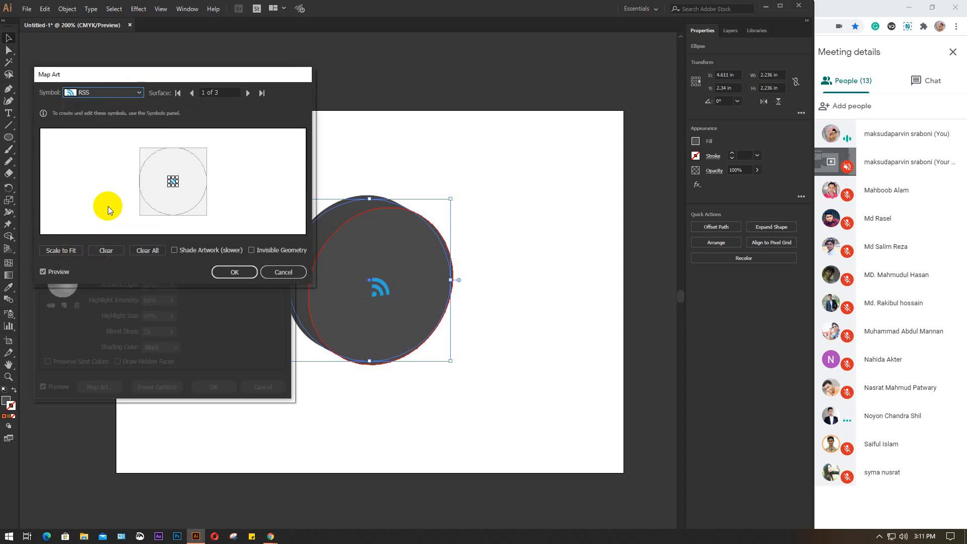
left_click(134, 93)
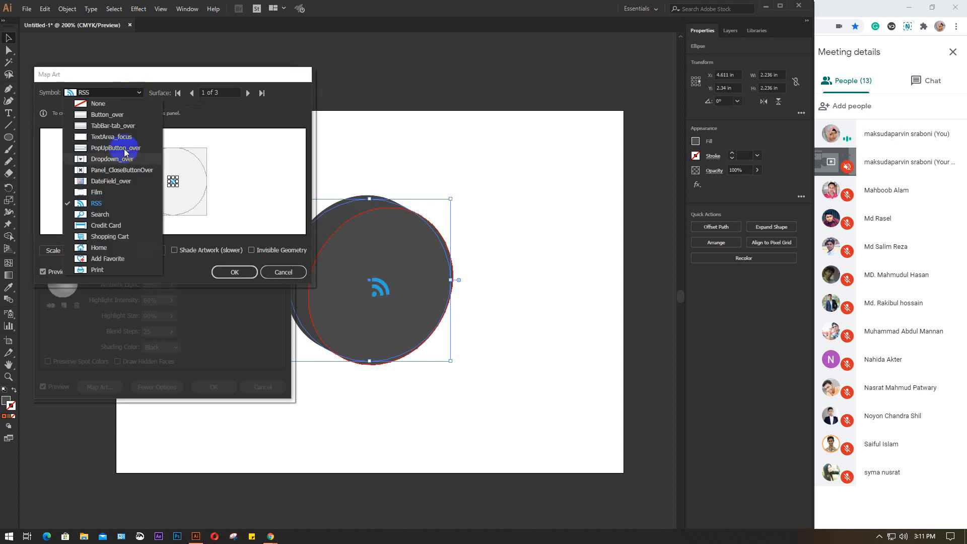
left_click(103, 248)
left_click(141, 94)
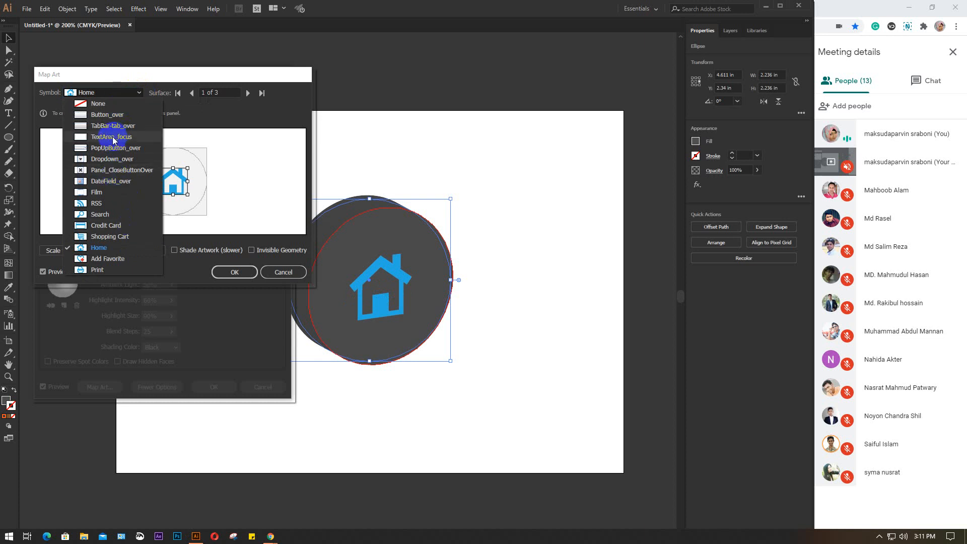
Step: Cycle through the extruded circle's mapping surfaces and stop at the side surface, 3 of 3
left_click(244, 95)
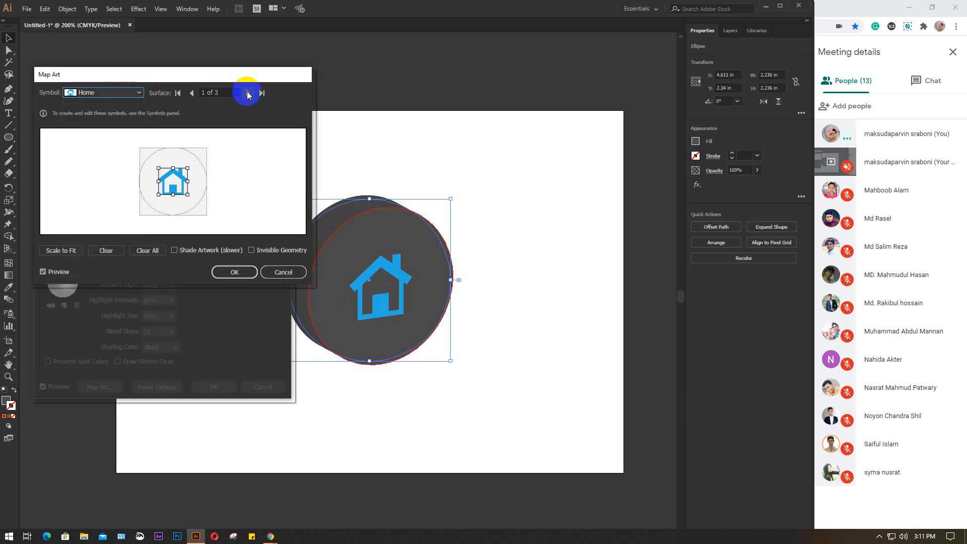
left_click(247, 94)
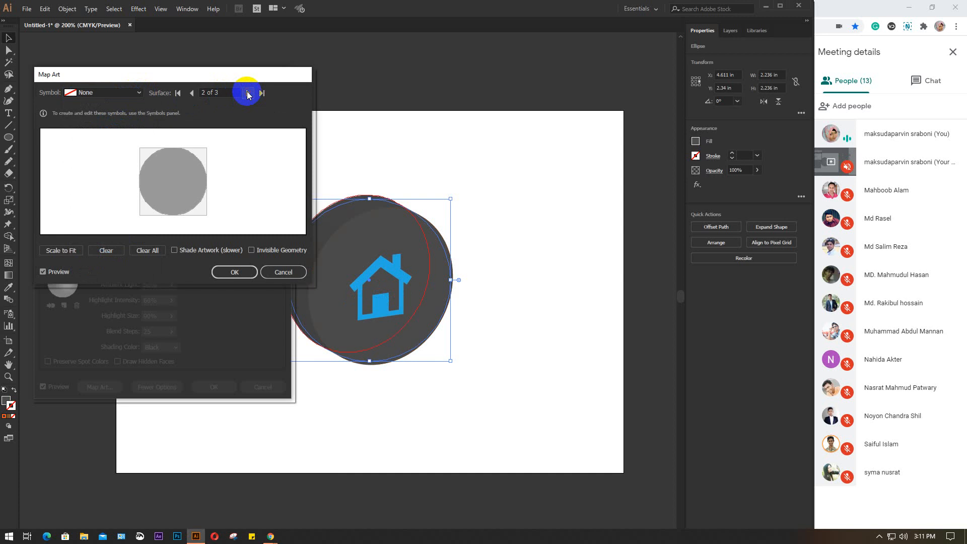
left_click(247, 94)
left_click(247, 93)
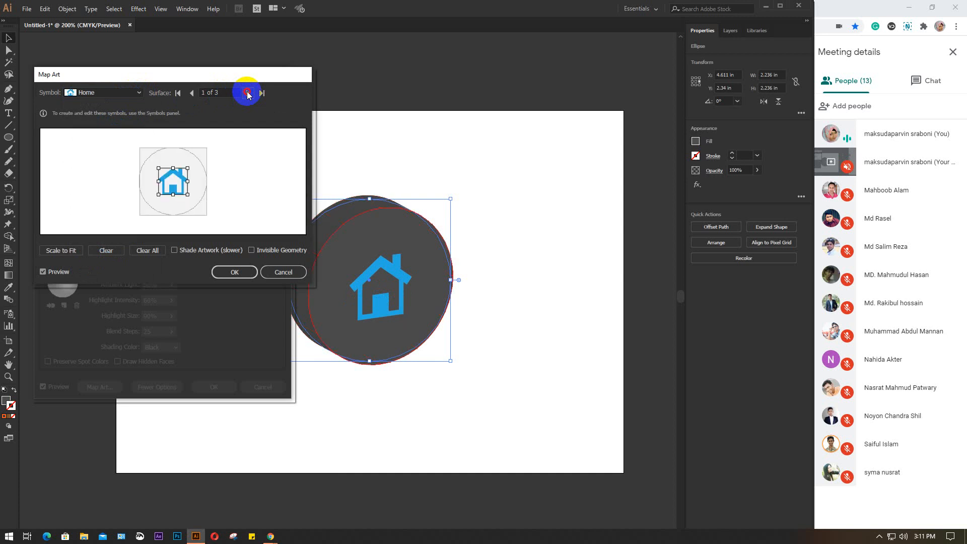
left_click(248, 93)
left_click(248, 94)
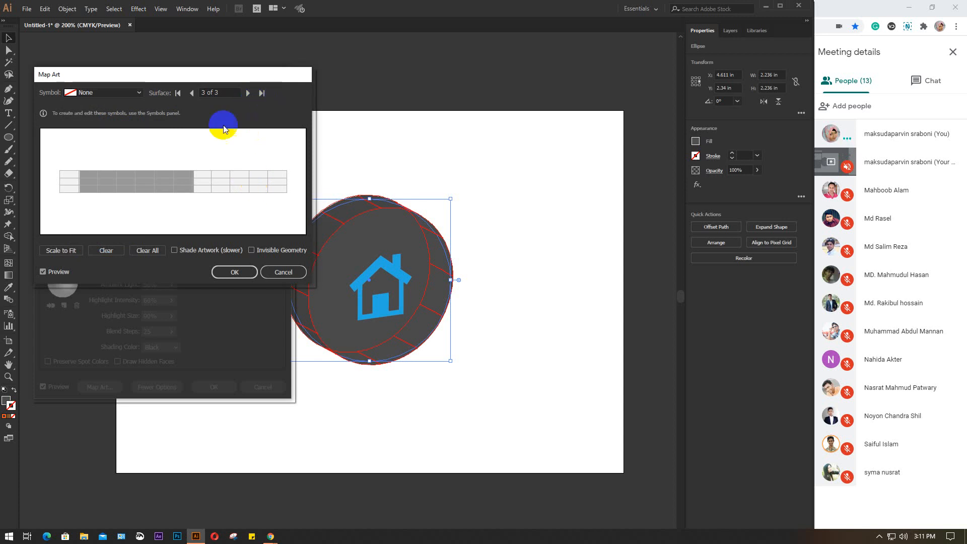
Step: Try the Scale to Fit and Clear artwork mapping options on the extruded circle's side surface
left_click(161, 251)
left_click(71, 251)
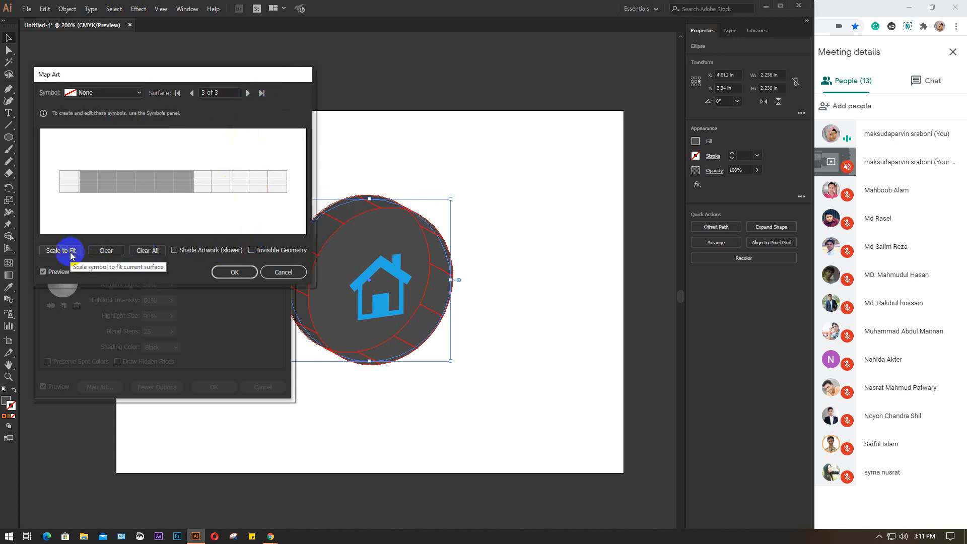
left_click(365, 283)
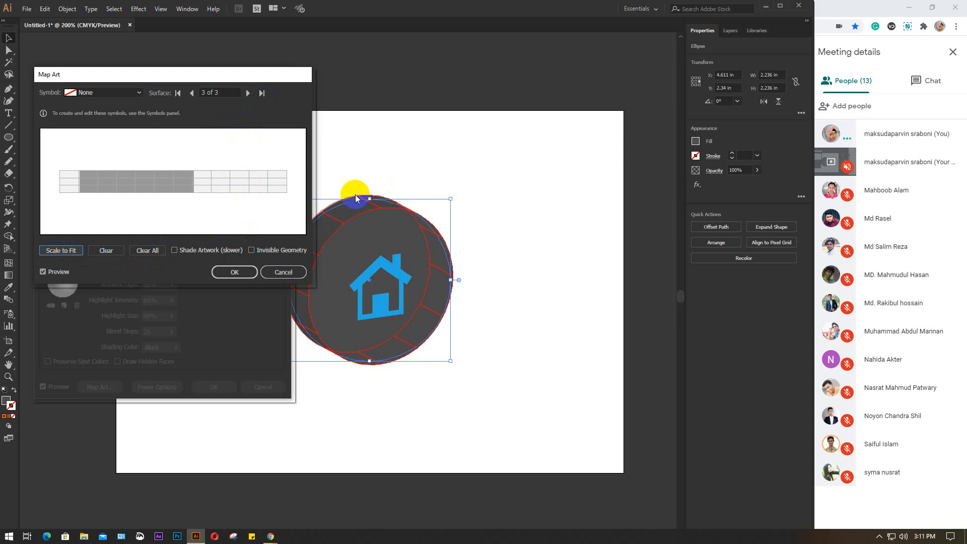
left_click(122, 247)
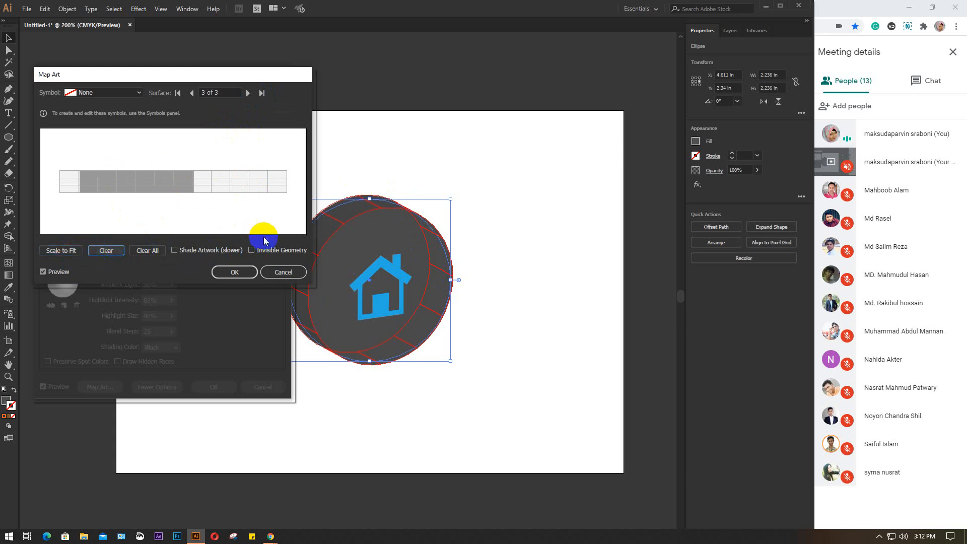
Step: Make the extruded geometry invisible, compare it with the preview off and on, and keep the side surface's symbol at None
left_click(251, 250)
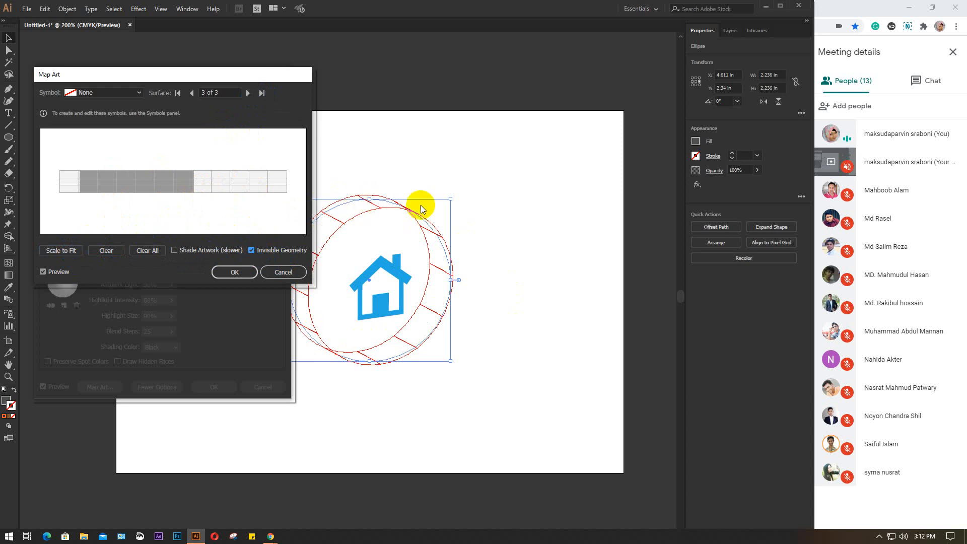
left_click(59, 272)
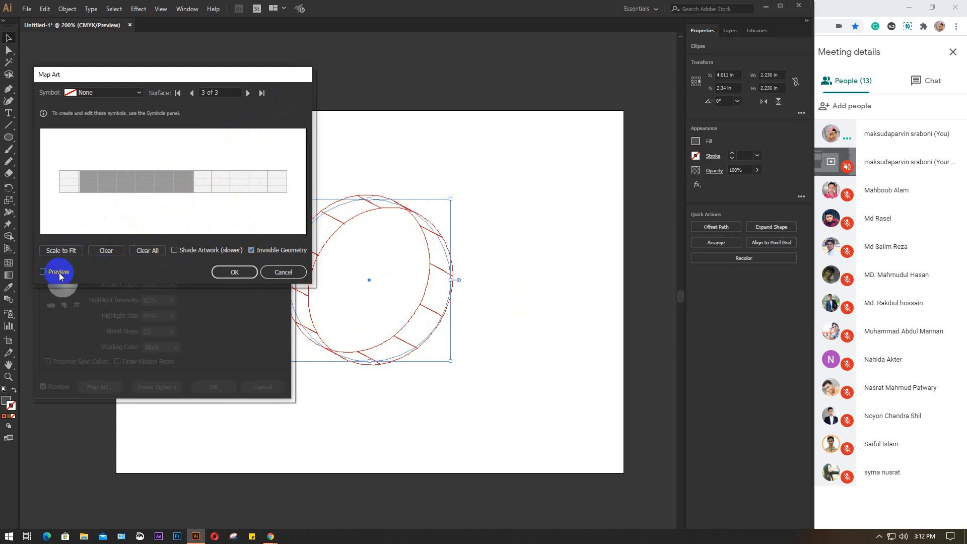
left_click(59, 272)
left_click(126, 93)
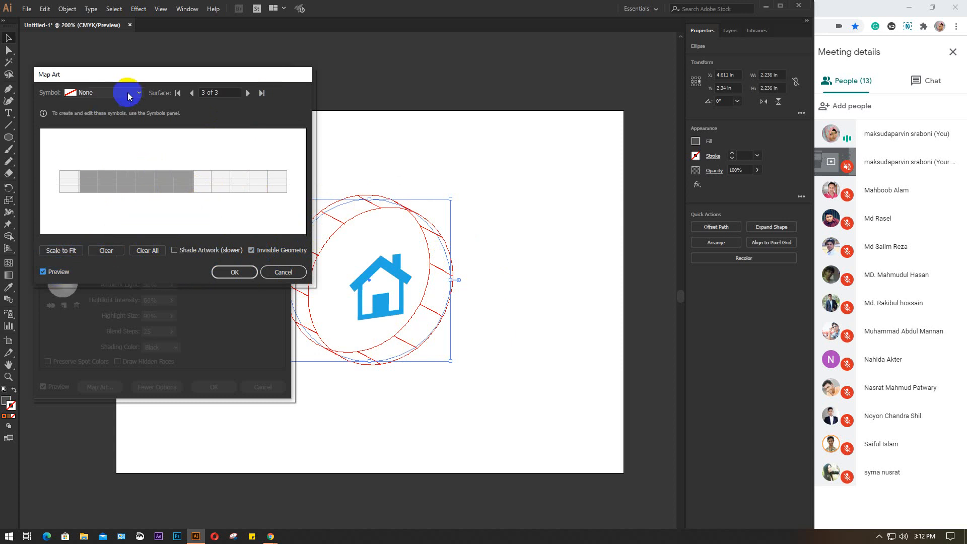
left_click(101, 104)
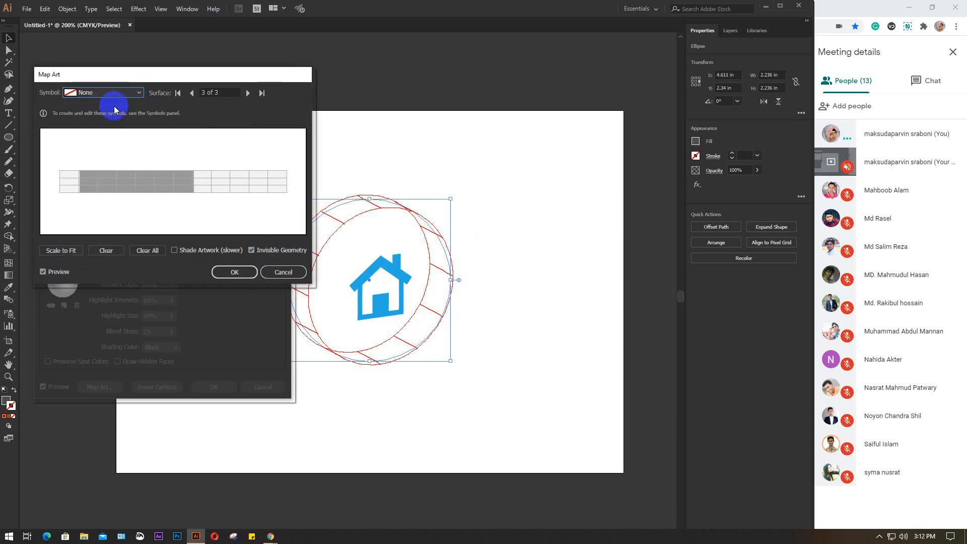
Step: Cancel the artwork mapping, reduce the 3D effect settings to fewer options, and cancel the Extrude & Bevel effect
left_click(282, 272)
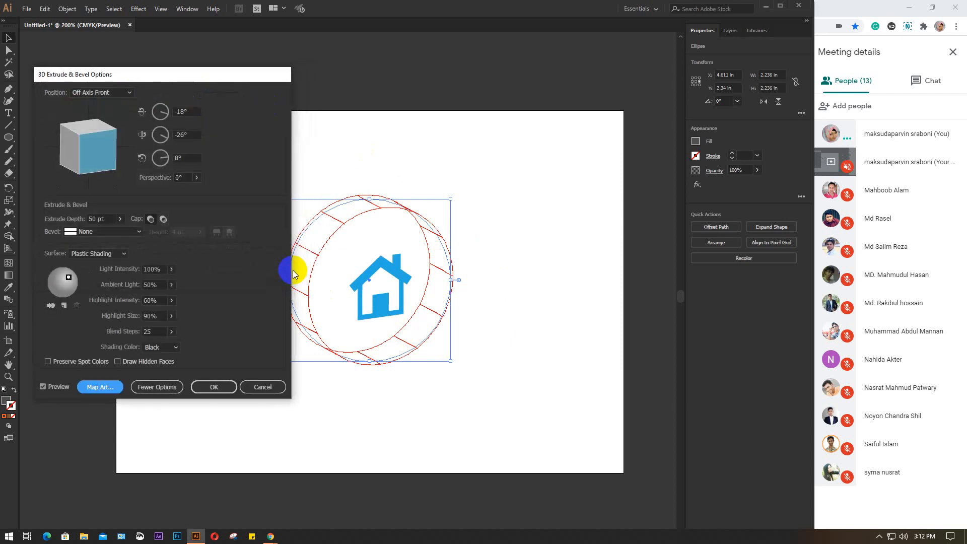
left_click(225, 387)
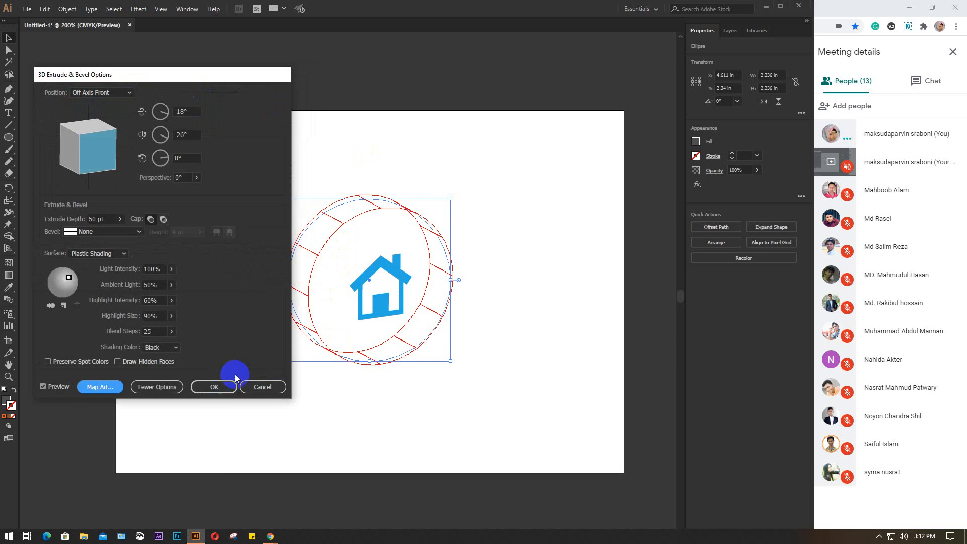
left_click(166, 387)
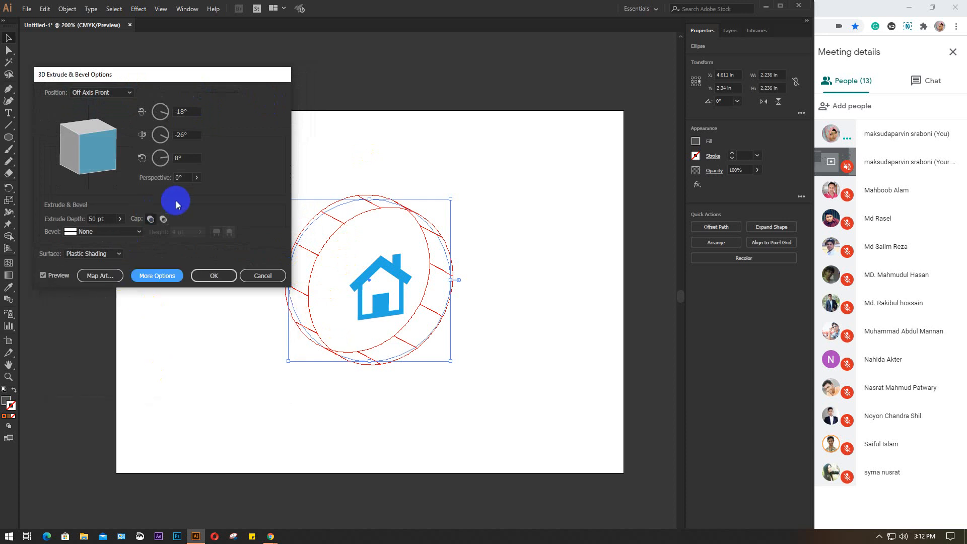
left_click(276, 271)
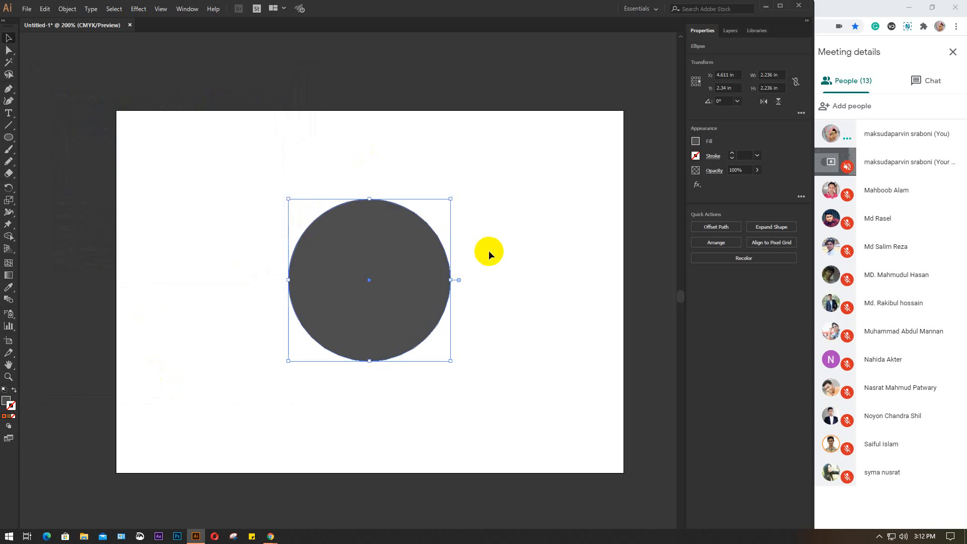
Step: Delete the dark grey circle from the artboard
left_click(370, 272)
key("Delete")
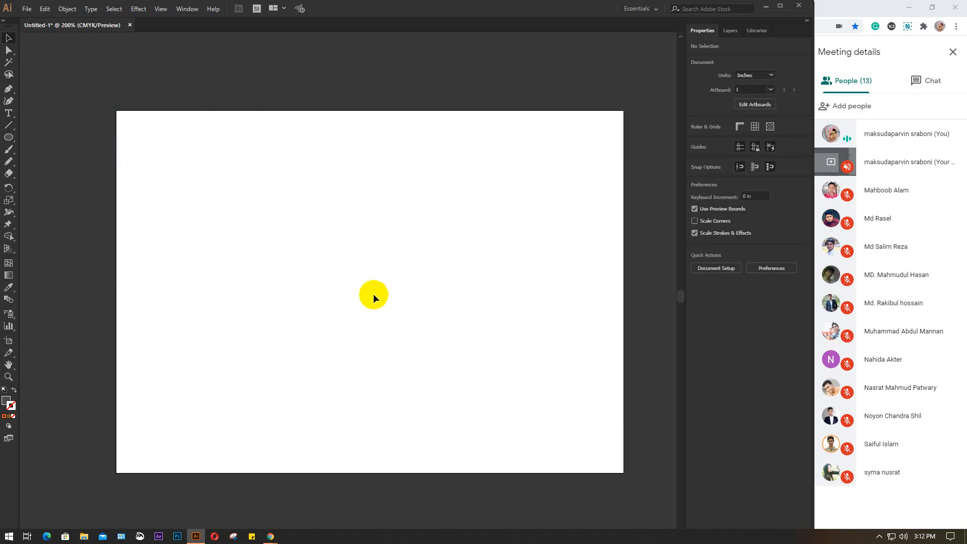
left_click_drag(373, 295, 361, 285)
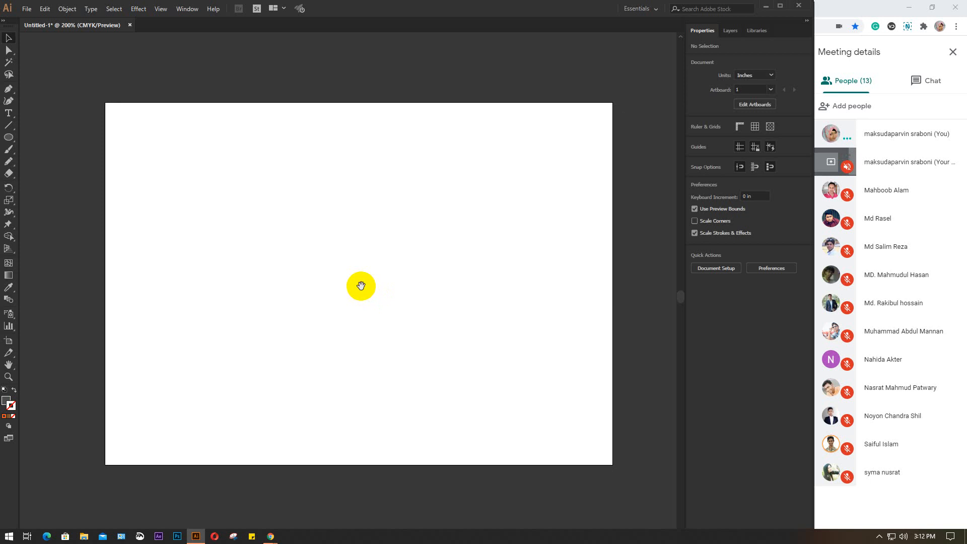
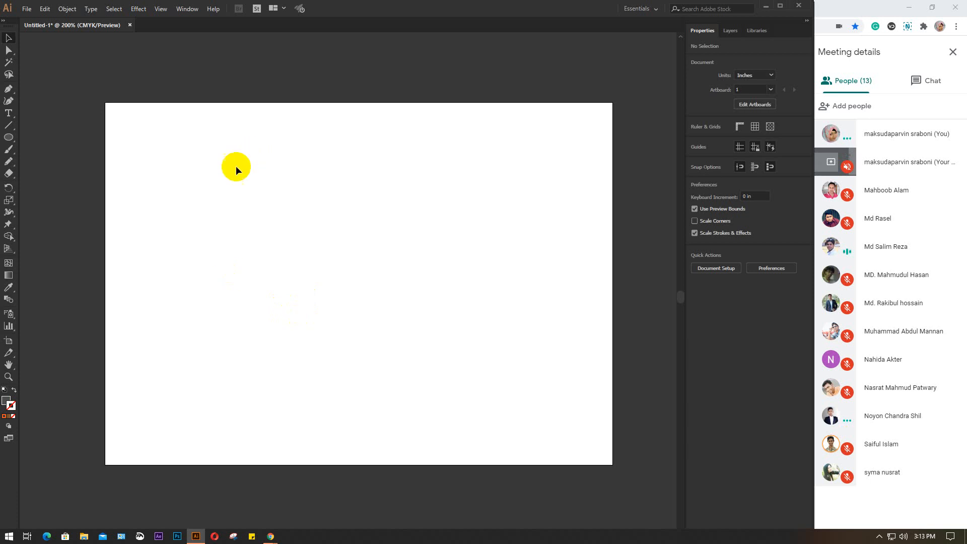
Step: Draw a dark grey ellipse about 2.08 in wide and 2.15 in high near the middle of the artboard
left_click_drag(224, 164, 433, 392)
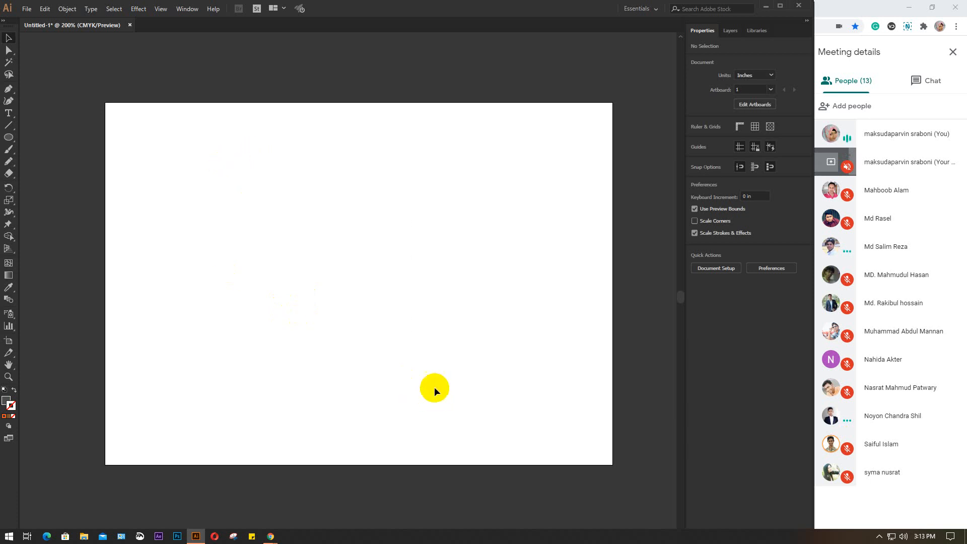
left_click(9, 137)
left_click_drag(301, 201, 454, 358)
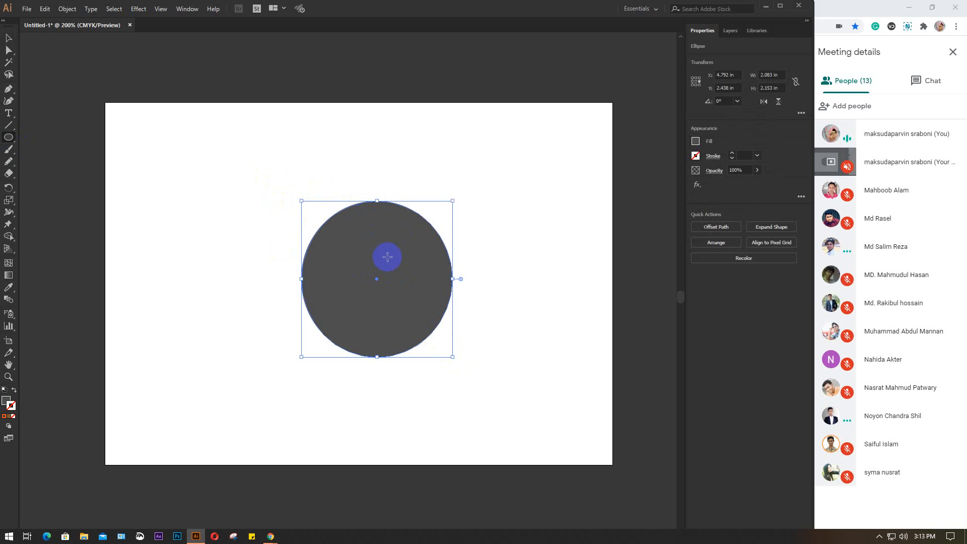
Step: Open the Expand options for the dark grey ellipse, dismiss them, and check the Expand and Expand Appearance commands
right_click(379, 238)
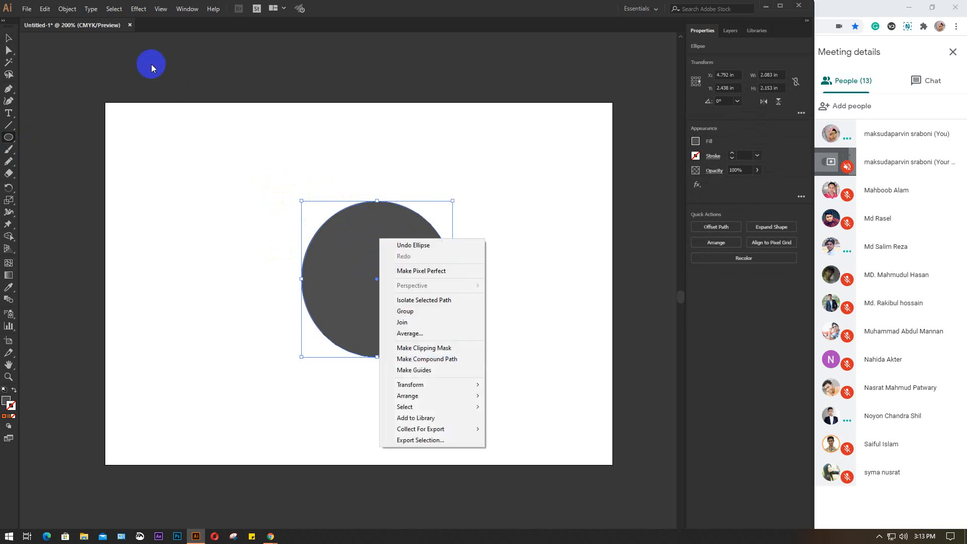
left_click(67, 9)
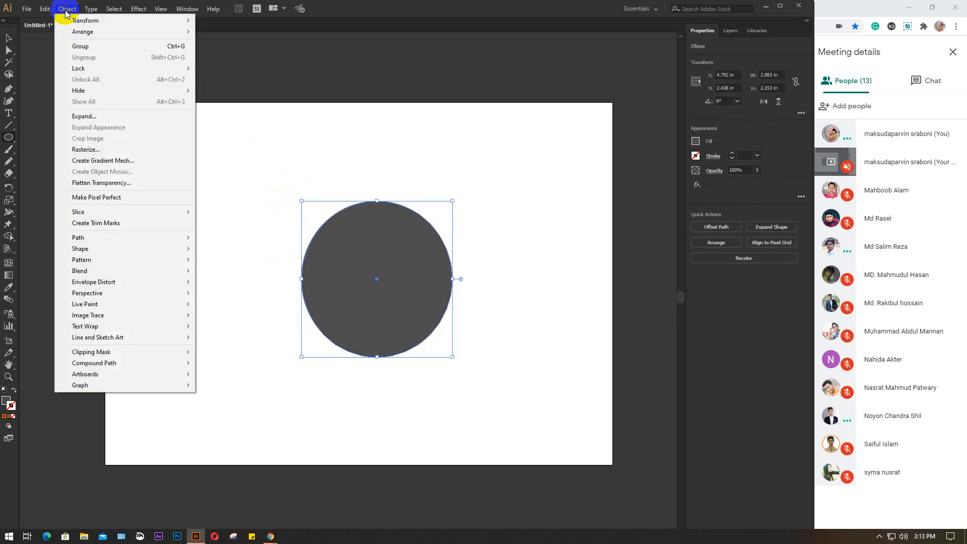
left_click(107, 117)
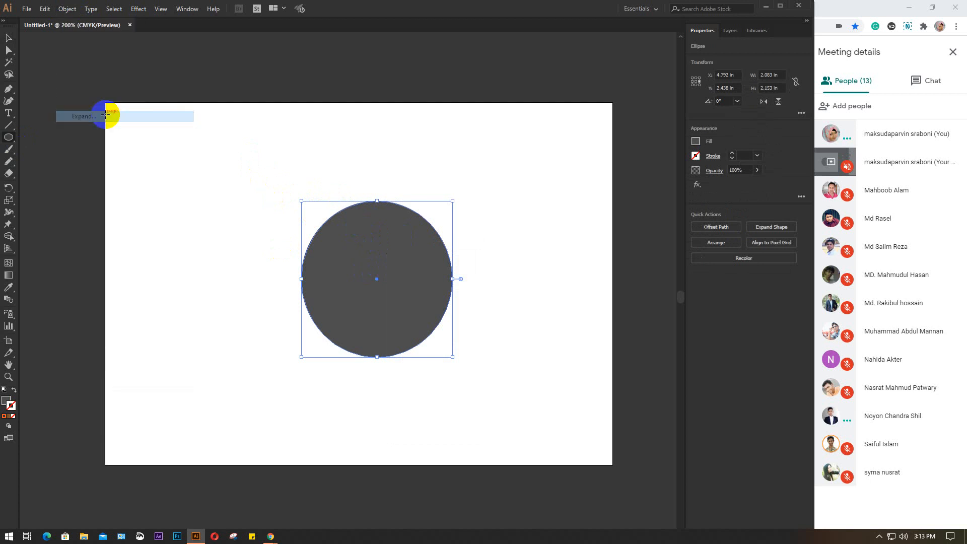
left_click(67, 9)
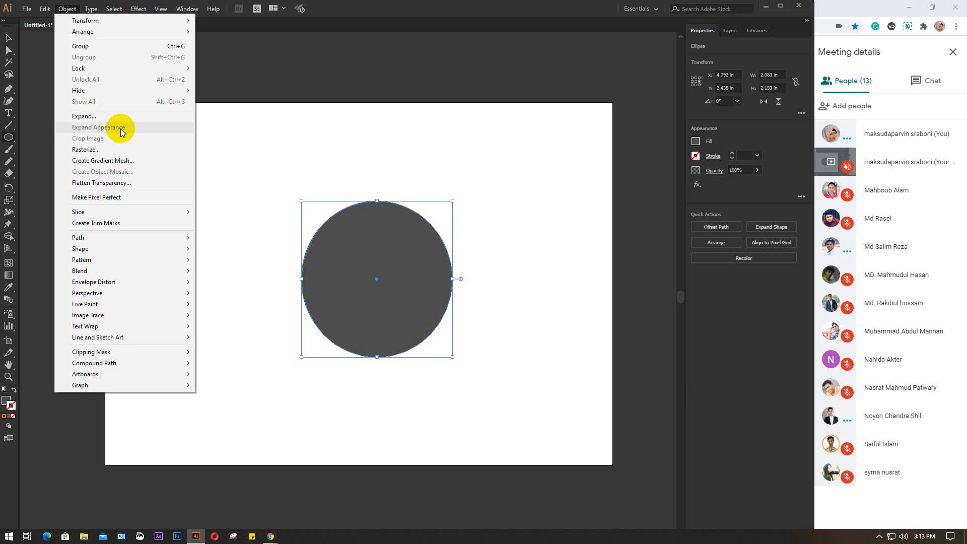
Step: Delete the dark grey ellipse from the artboard
left_click(9, 38)
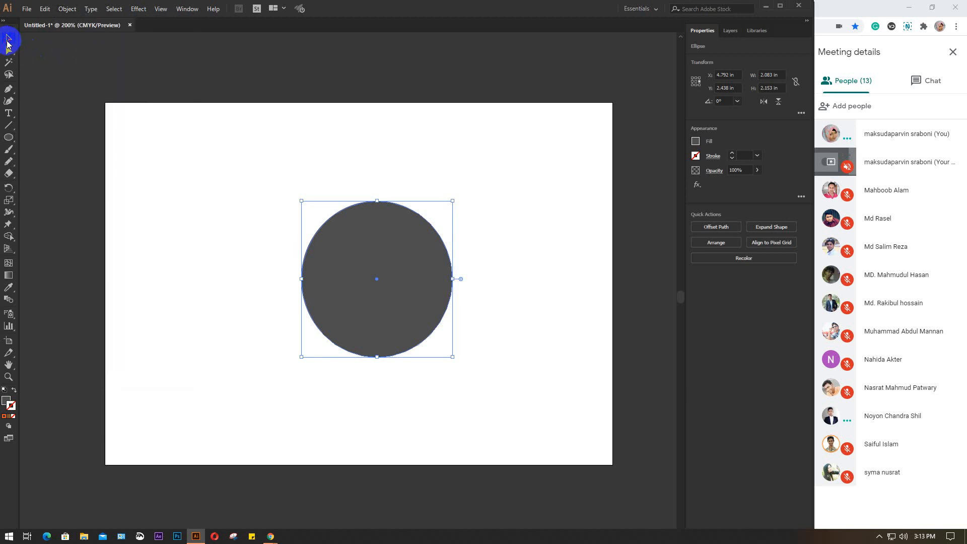
left_click(183, 128)
left_click(376, 231)
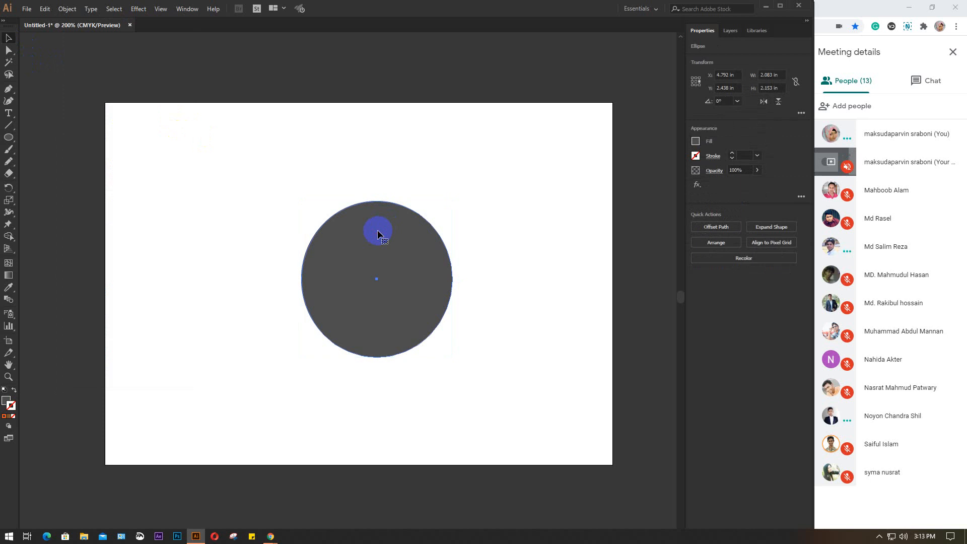
key("Delete")
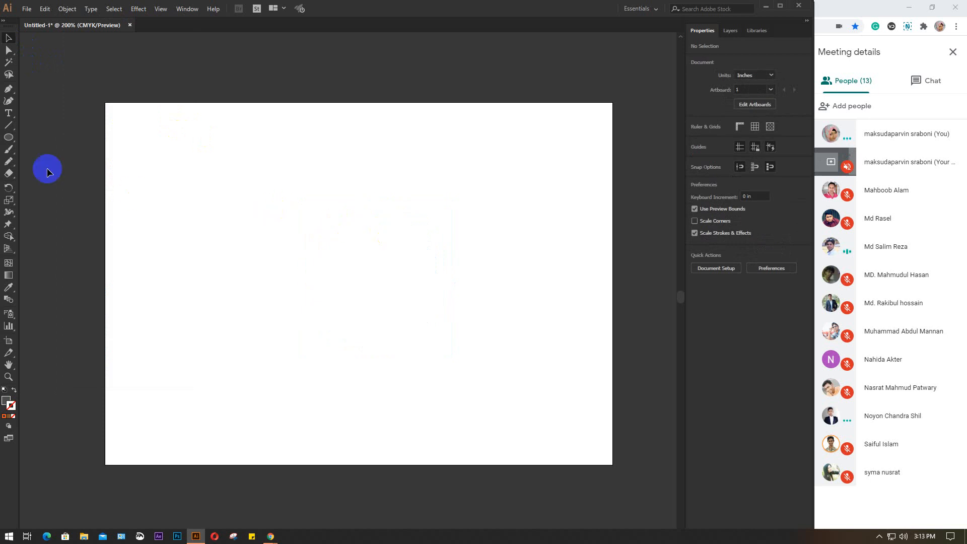
Step: Draw a freehand S-shaped path with the Pencil tool, about 1.6 in wide and 2.88 in high, on the artboard's left half
mouse_move(8, 125)
left_mouse_down()
mouse_move(20, 174)
mouse_move(50, 173)
left_mouse_up()
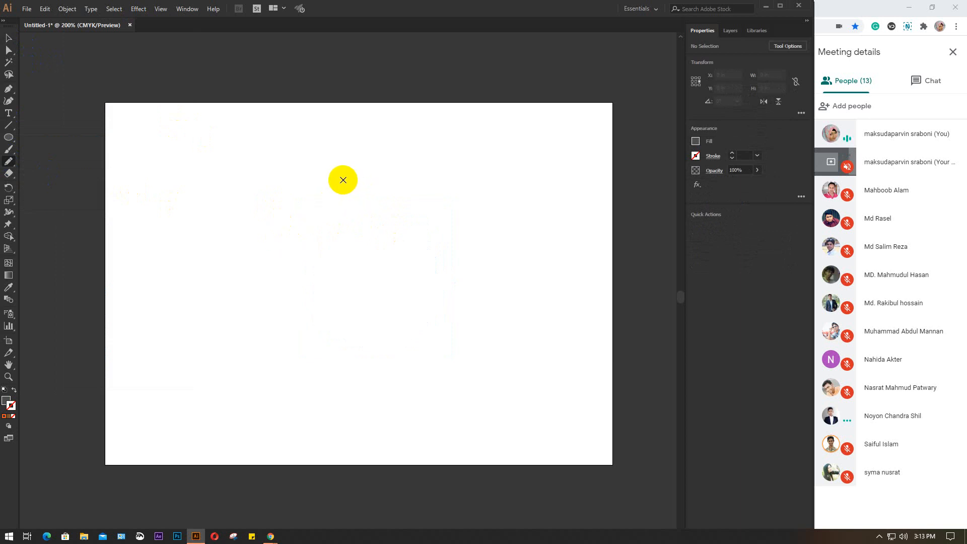
mouse_move(352, 168)
left_mouse_down()
mouse_move(291, 211)
mouse_move(237, 376)
left_mouse_up()
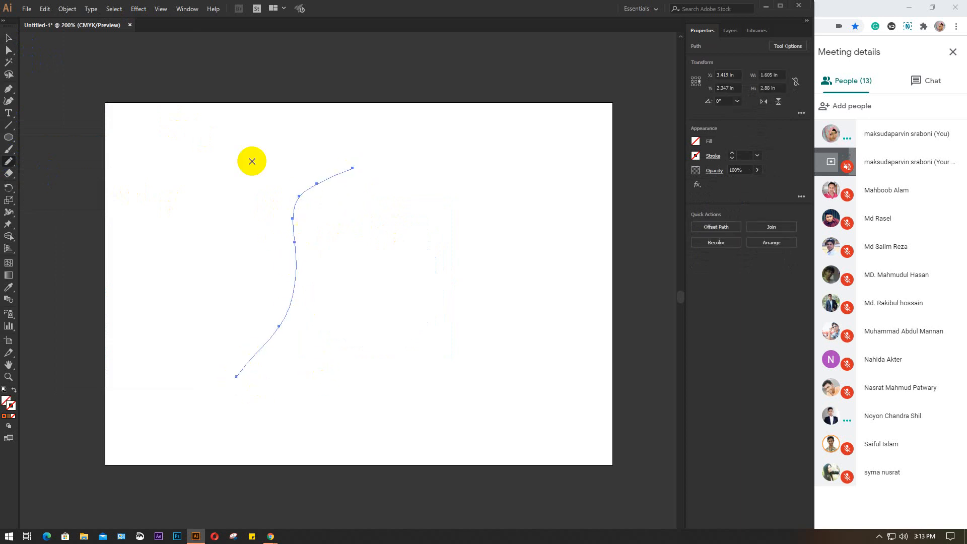
Step: Show the available brushes and open the Grunge brushes vector pack library
left_click(189, 9)
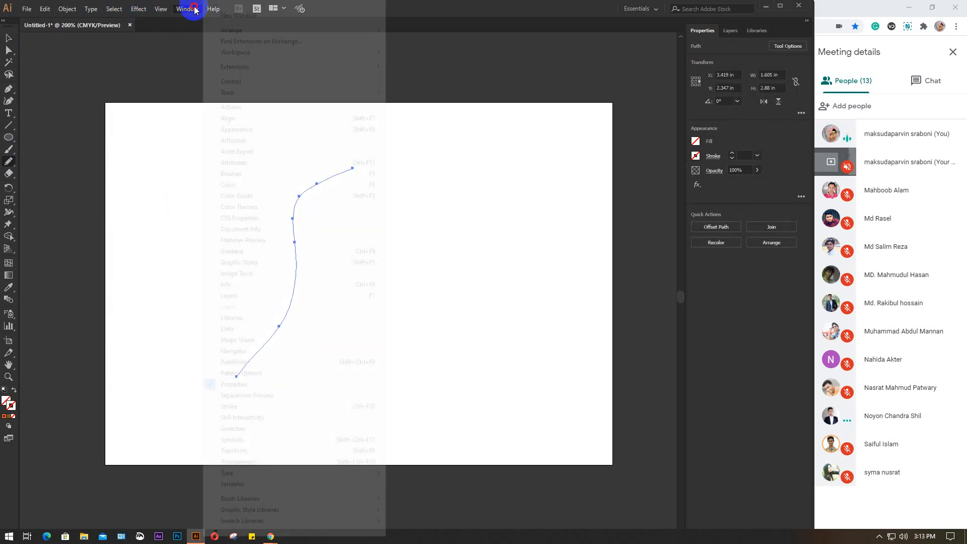
left_click(251, 174)
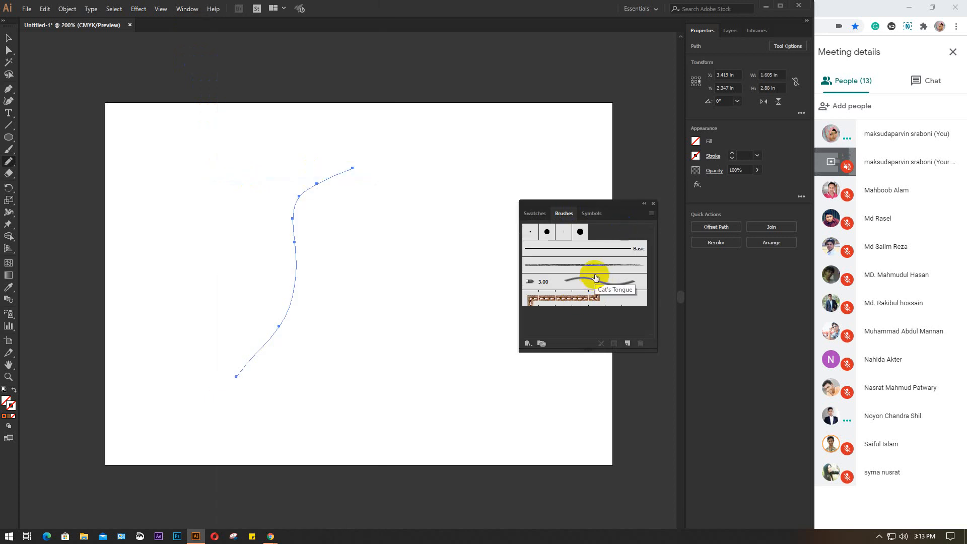
left_click(652, 213)
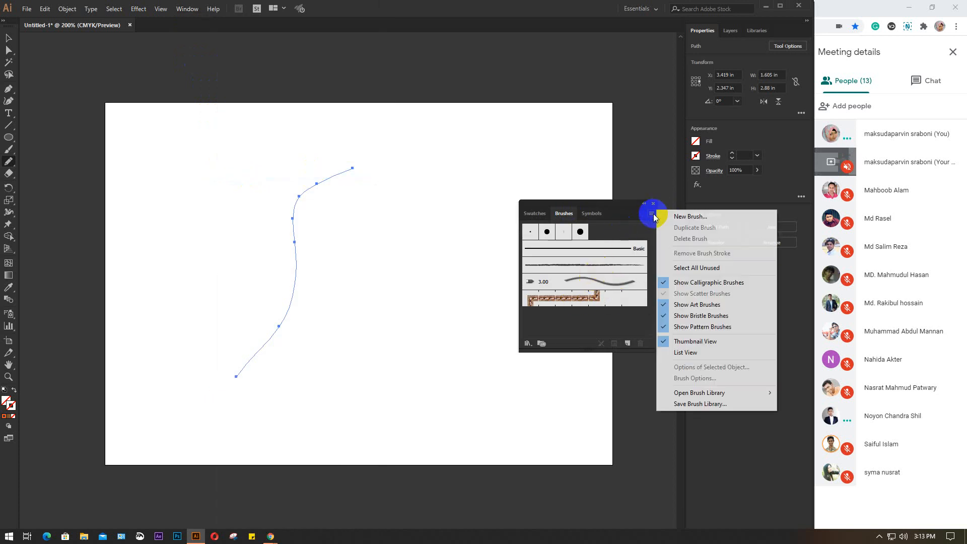
mouse_move(677, 392)
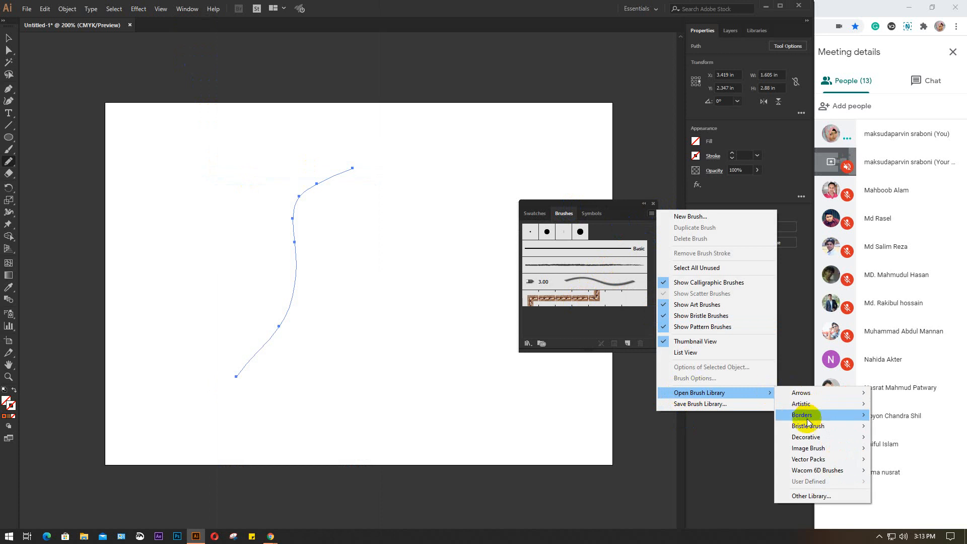
mouse_move(806, 428)
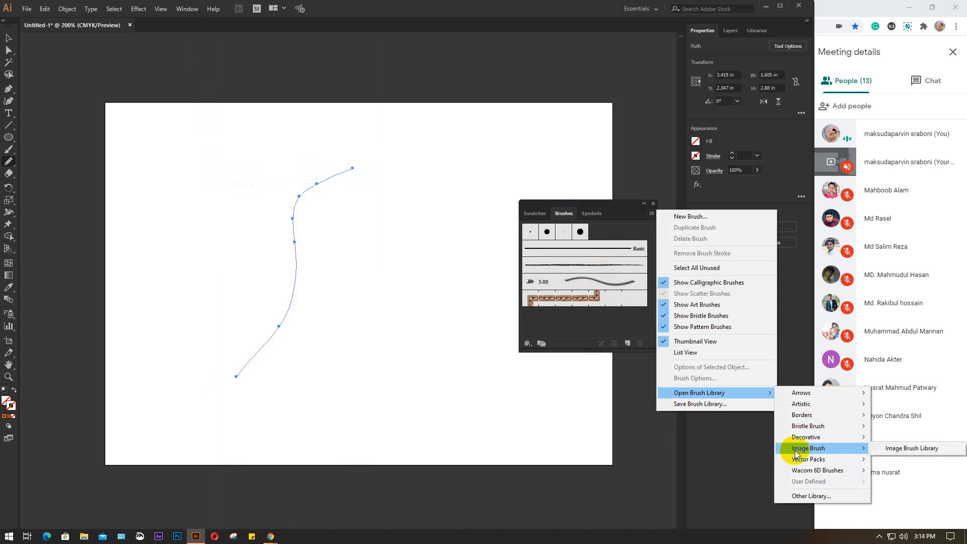
mouse_move(801, 465)
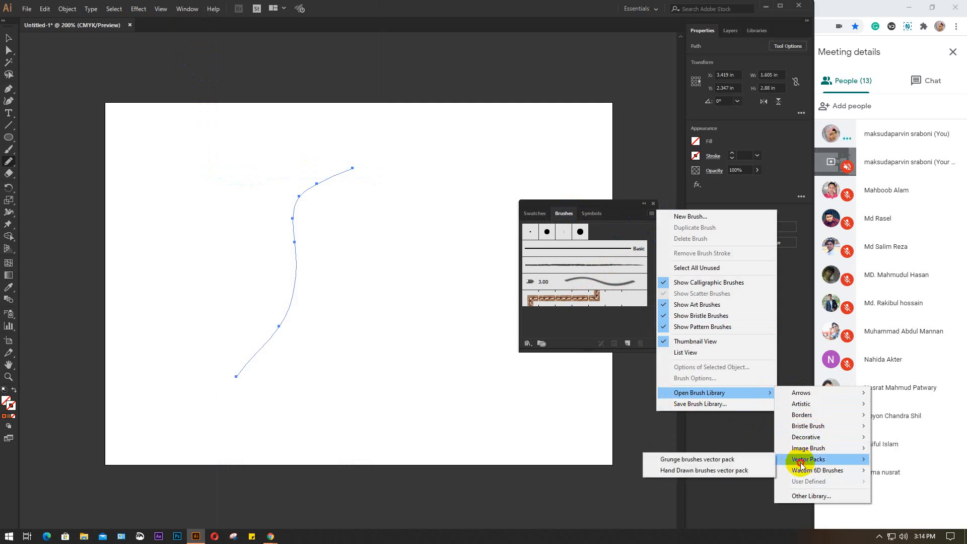
left_click(728, 460)
Step: Apply two neighbouring grunge brushes in turn to the curved path, keeping the lower one in the library list
scroll(496, 273, "down", 2)
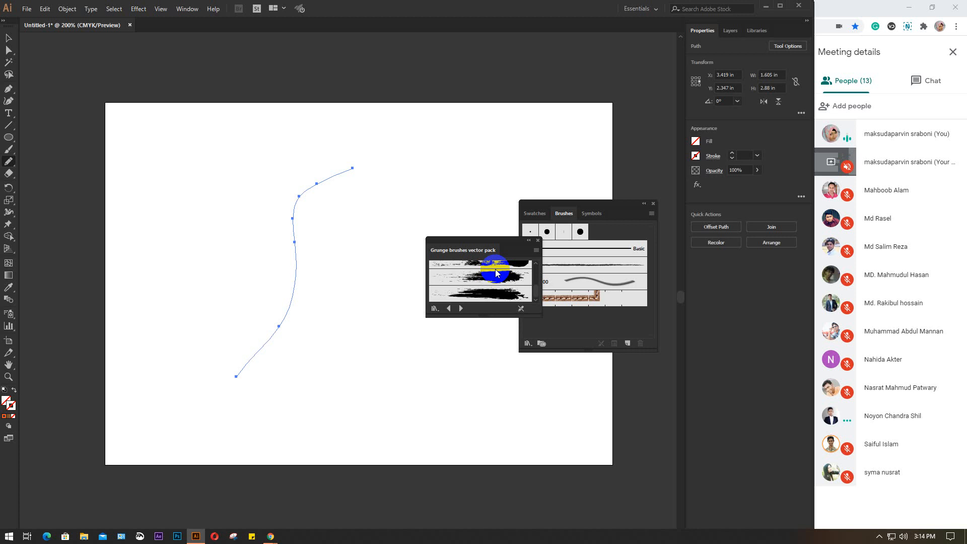
scroll(496, 273, "down", 1)
scroll(496, 273, "up", 1)
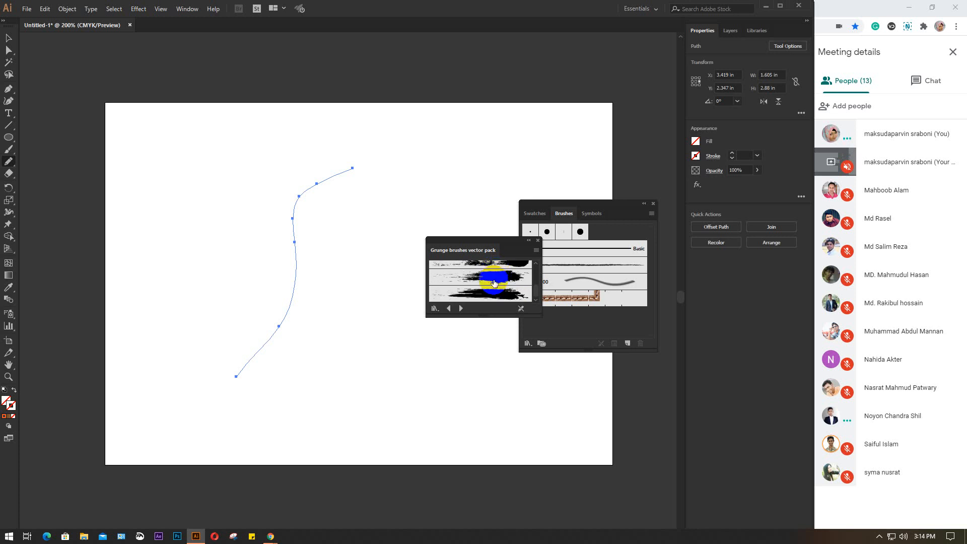
left_click(494, 280)
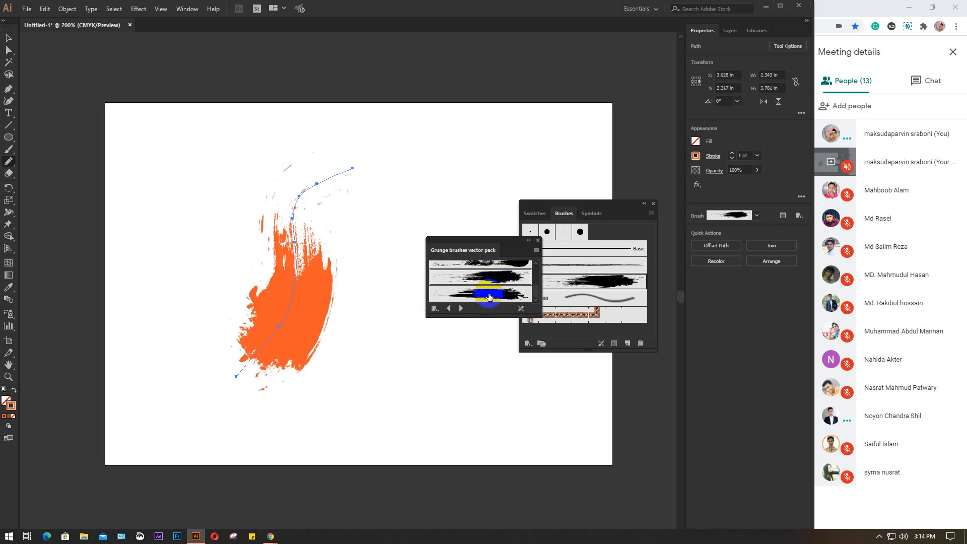
left_click(489, 296)
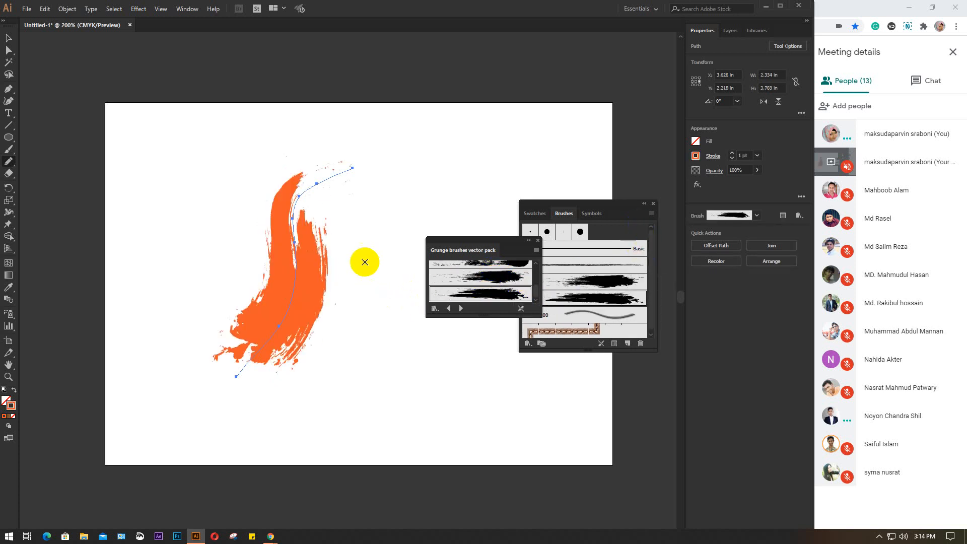
Step: Close the brushes and the Grunge brushes vector pack library, and deselect the brushed path
left_click(8, 37)
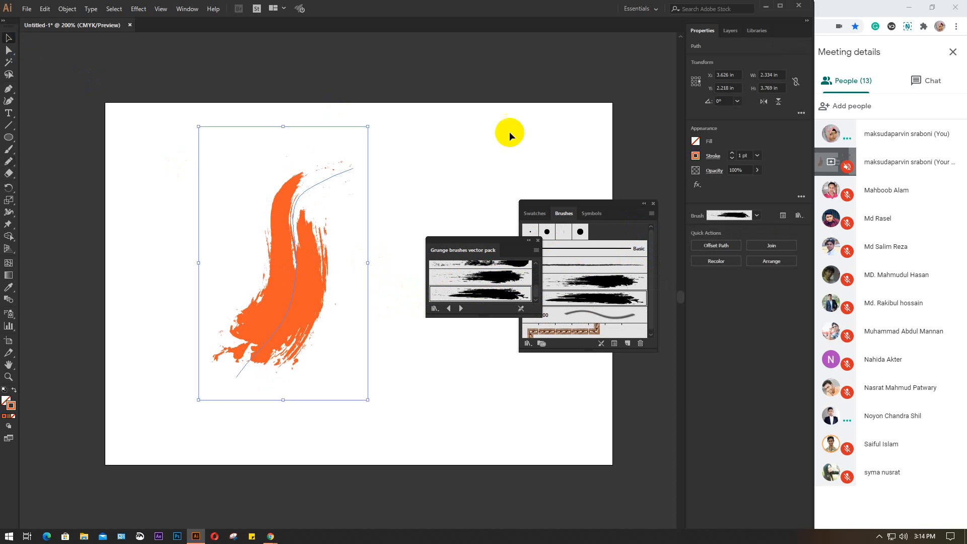
left_click(642, 214)
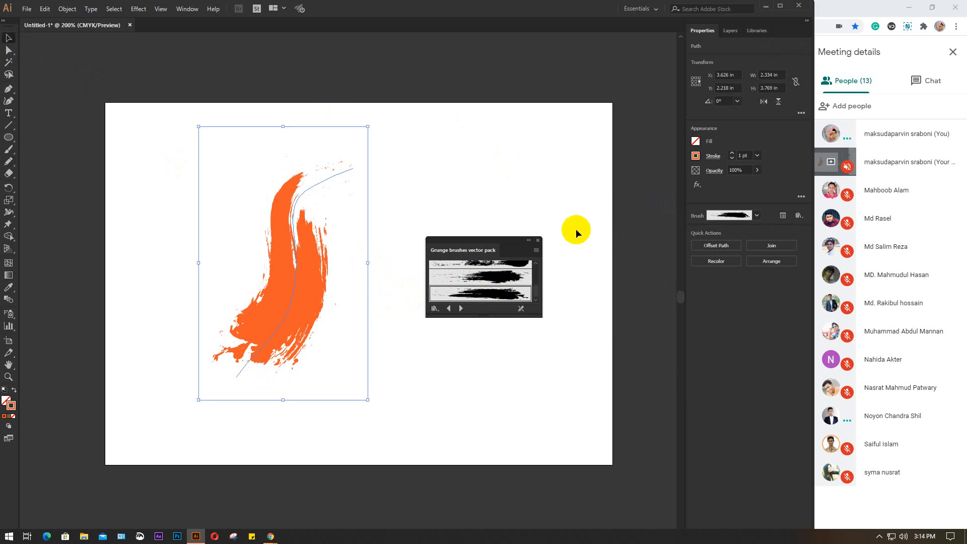
left_click(537, 240)
left_click(496, 189)
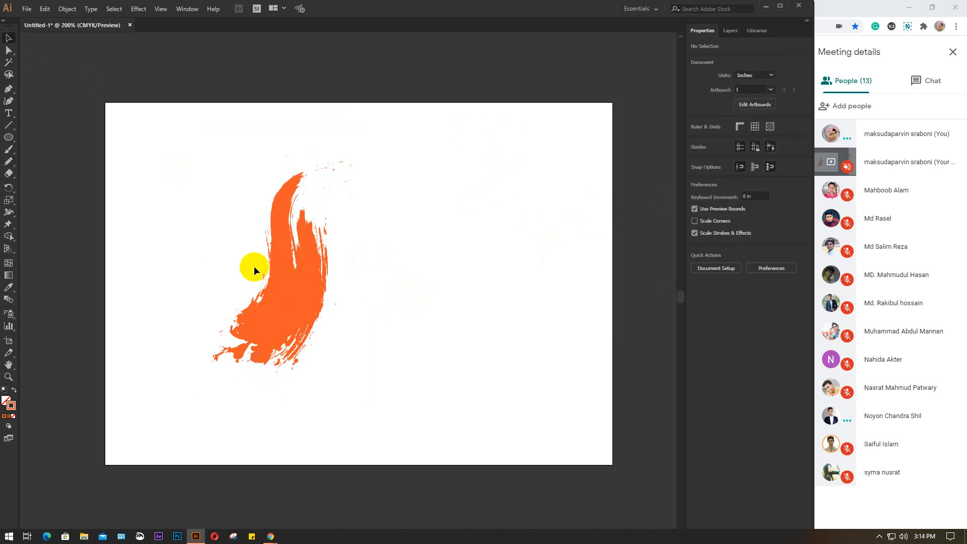
Step: Select the brushed path and set its stroke colour to the orange radial gradient swatch
left_click_drag(254, 267, 344, 319)
left_click(695, 155)
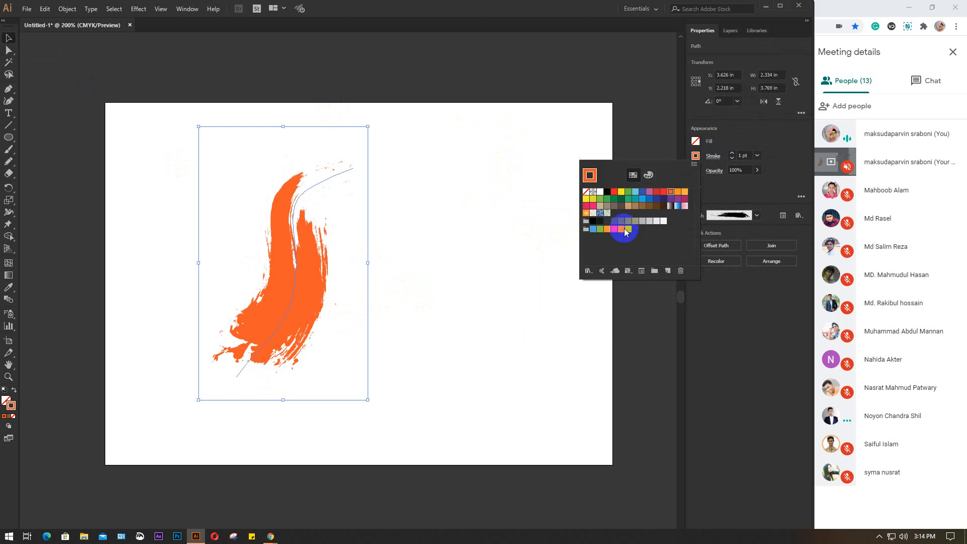
left_click(586, 212)
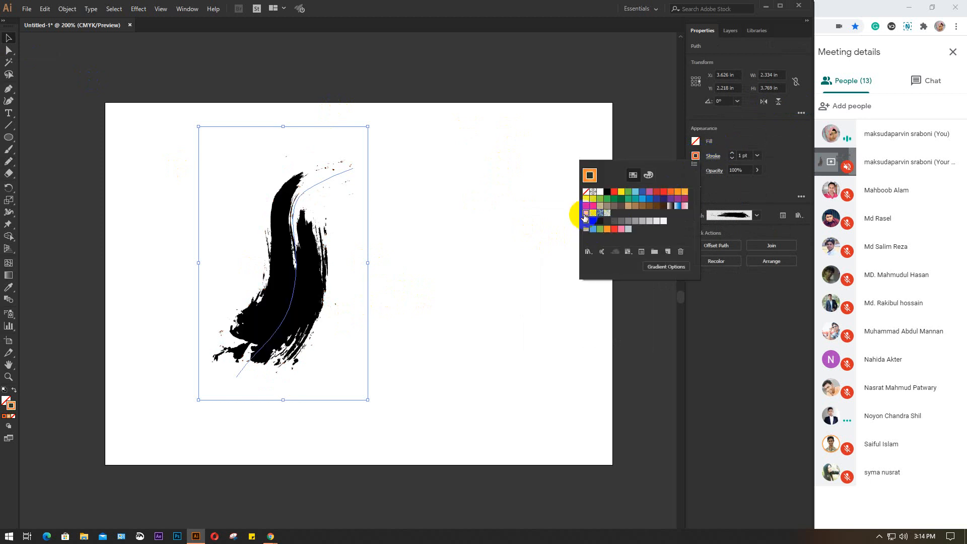
left_click(414, 233)
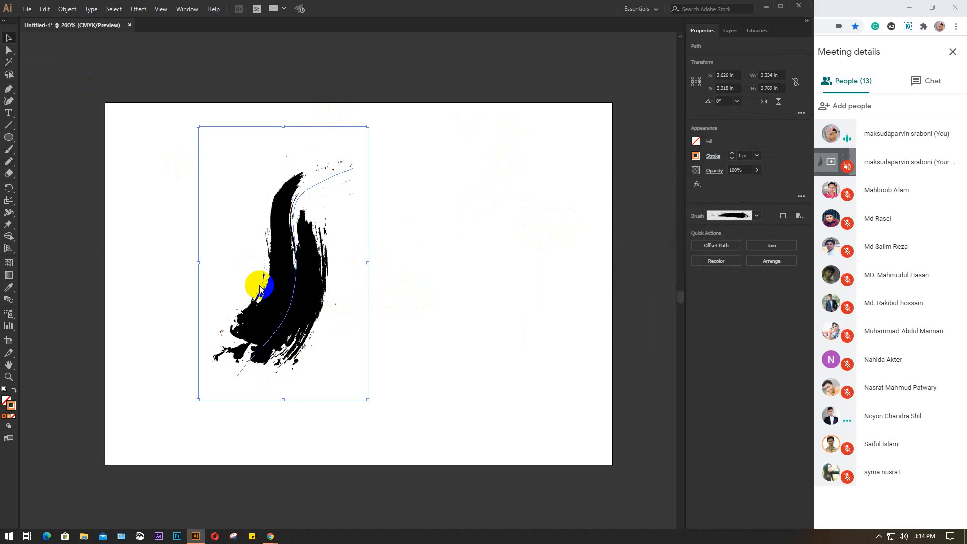
Step: Open the stroke's gradient settings and apply the White, Black gradient preset, followed by the Orchid preset
double_click(8, 275)
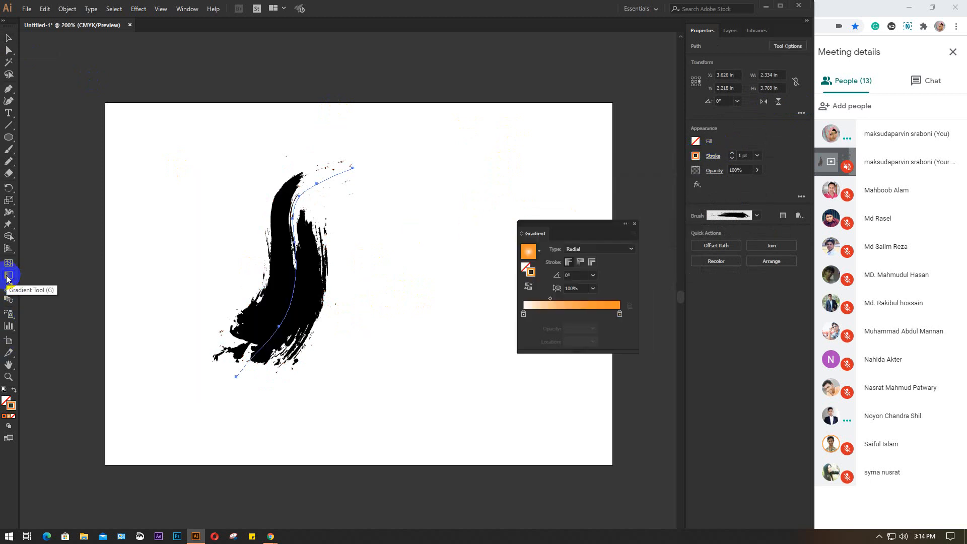
left_click(553, 312)
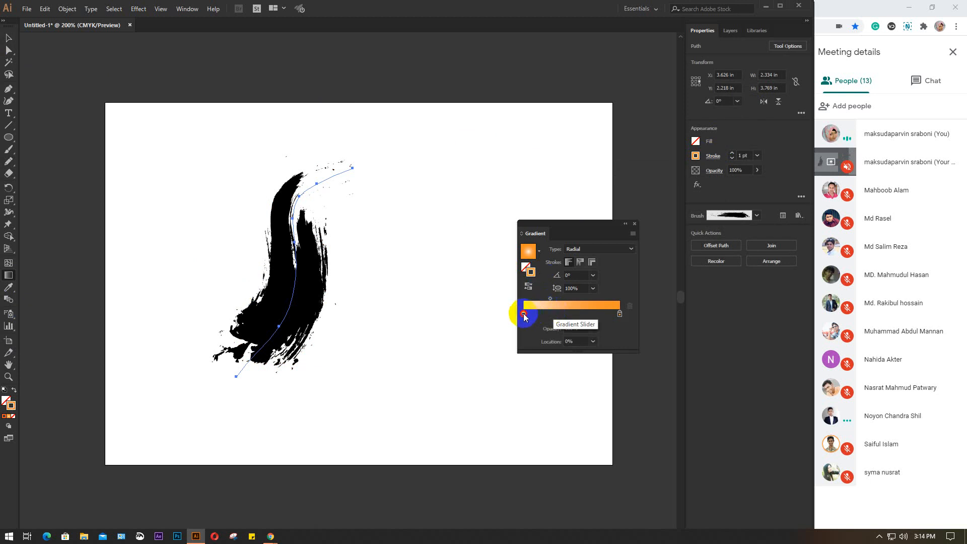
left_click(531, 272)
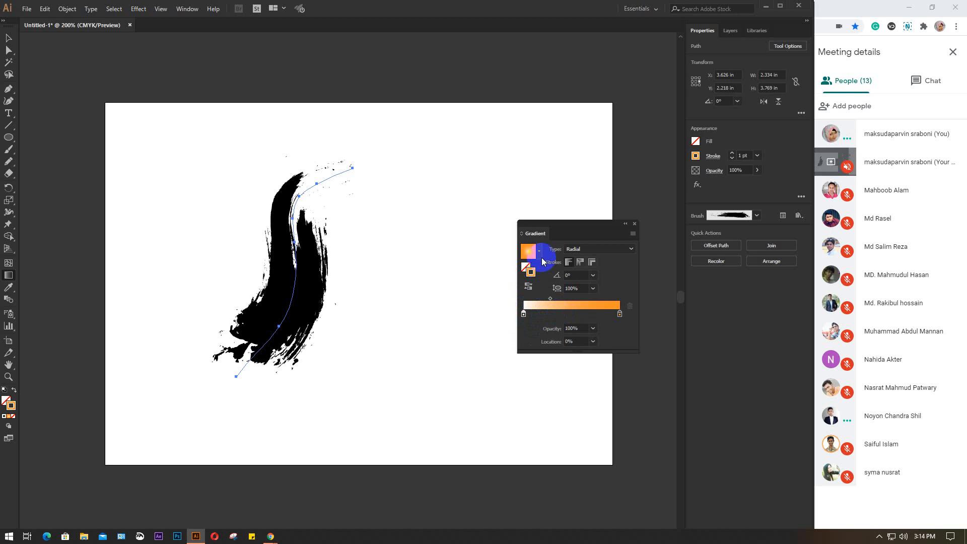
left_click(540, 252)
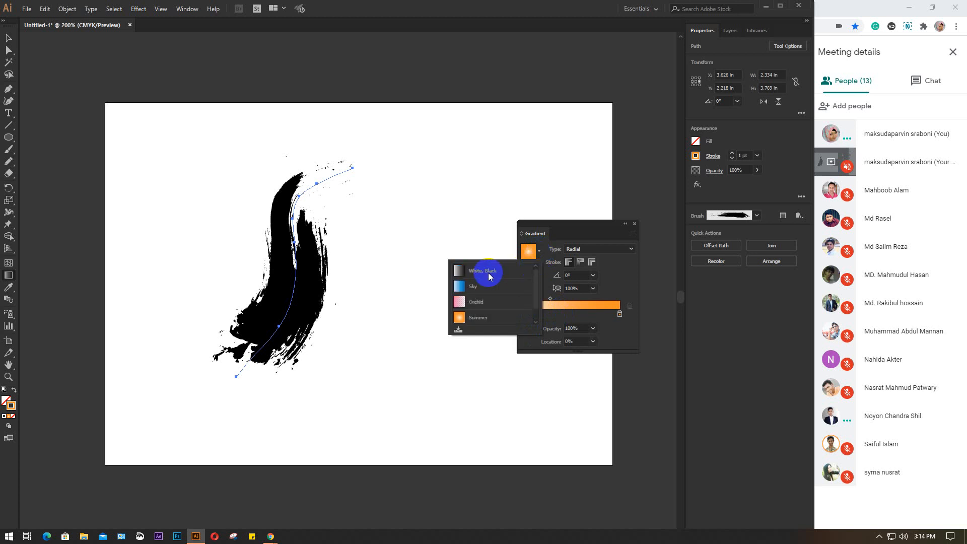
left_click(488, 273)
left_click(539, 250)
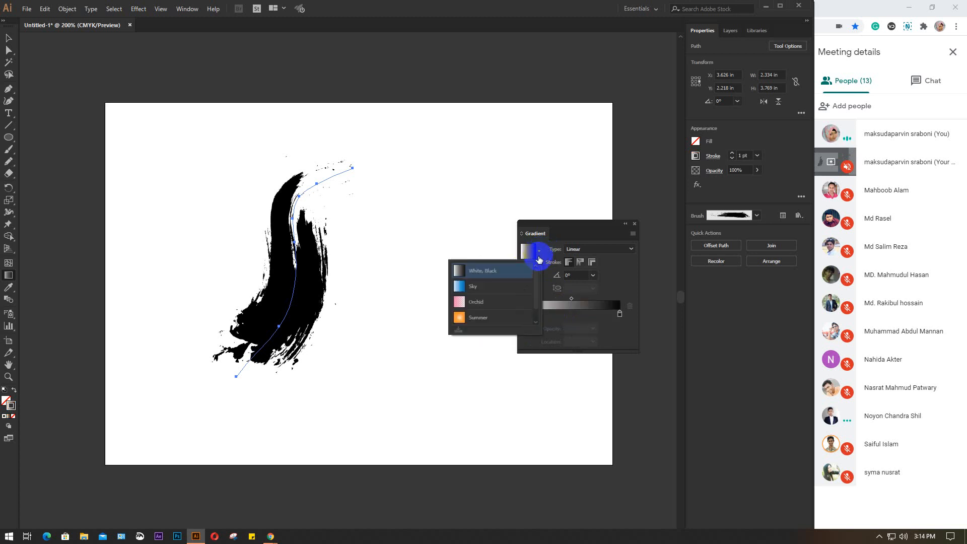
left_click(484, 303)
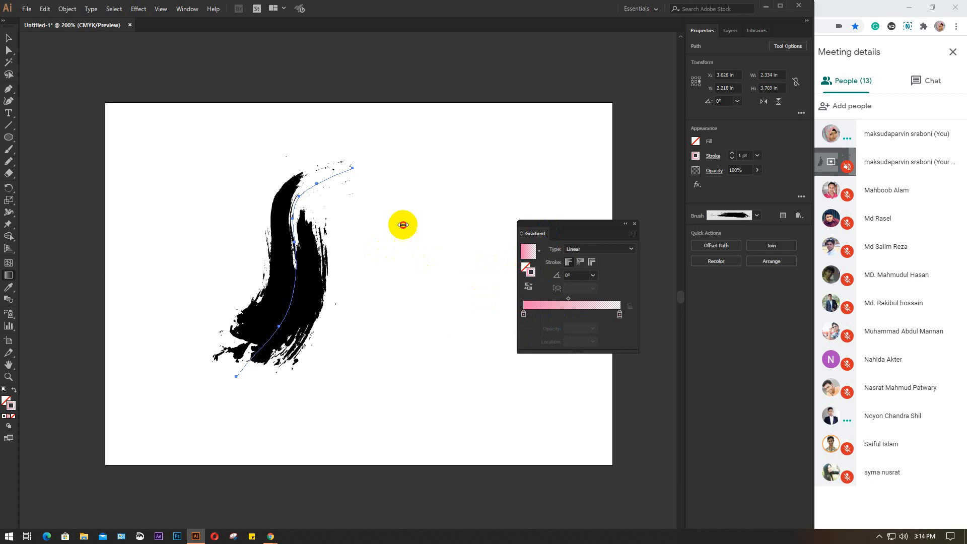
Step: Reselect the whole brushed path with the Selection tool and close the gradient settings
left_click(9, 38)
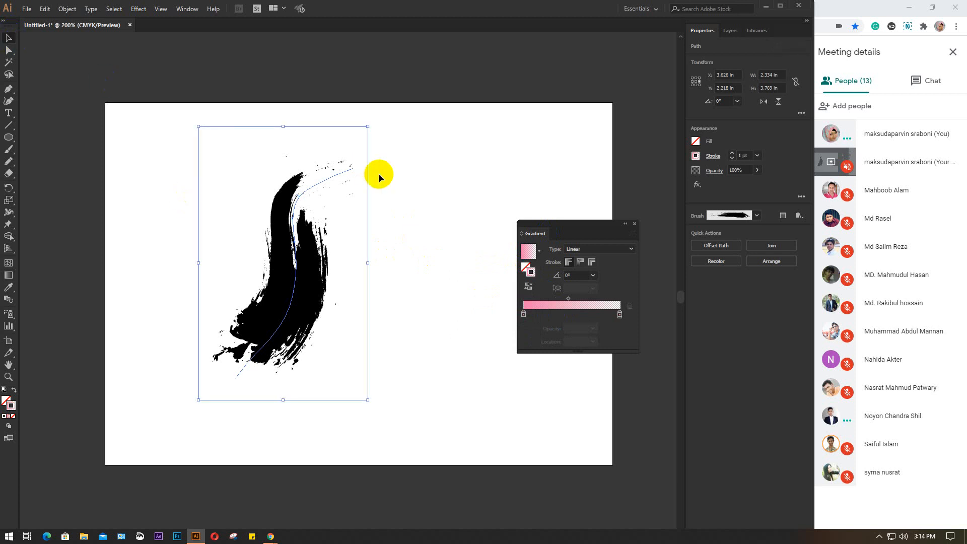
mouse_move(161, 139)
left_mouse_down()
mouse_move(266, 225)
mouse_move(449, 423)
mouse_move(443, 418)
left_mouse_up()
left_click(635, 224)
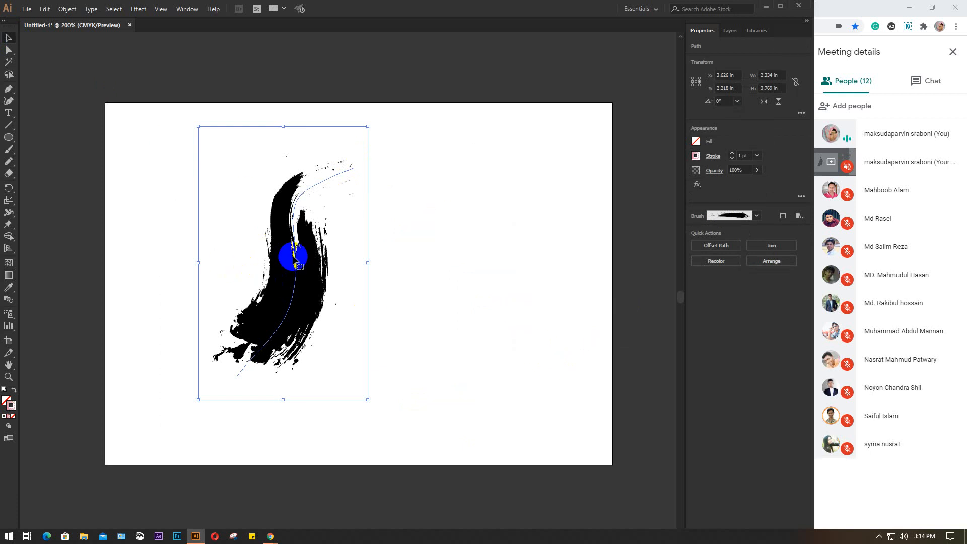
Step: Try outlining the stroke of the brushed path with Outline Stroke, and undo it
left_click(68, 10)
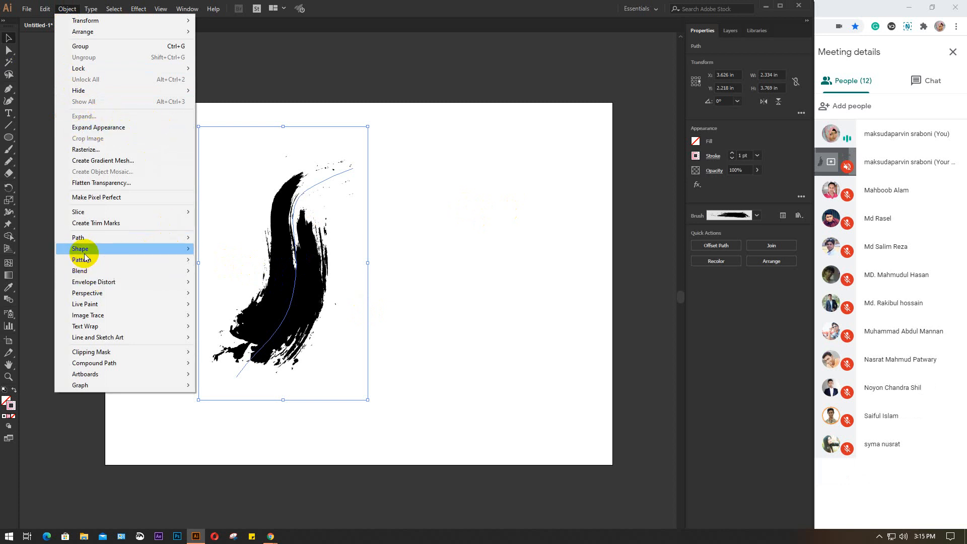
mouse_move(96, 243)
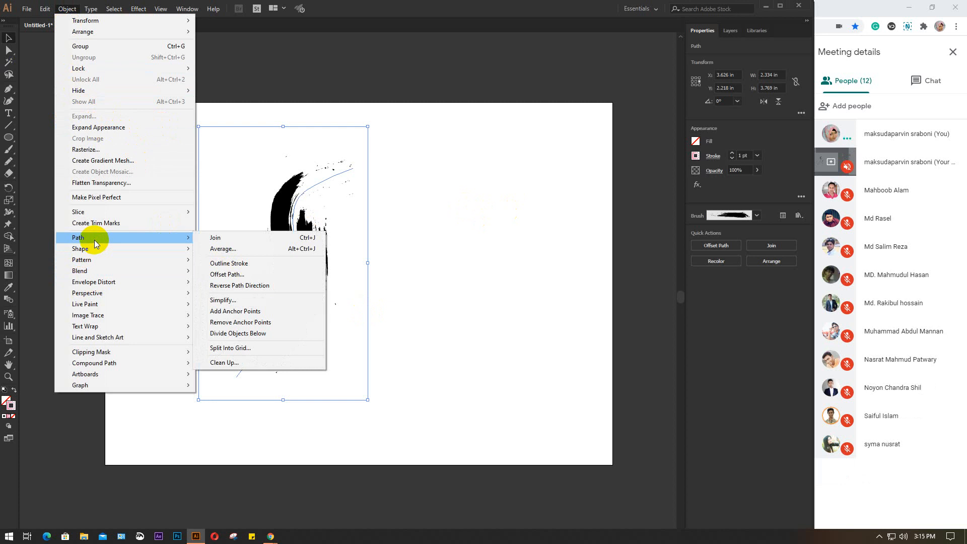
left_click(223, 267)
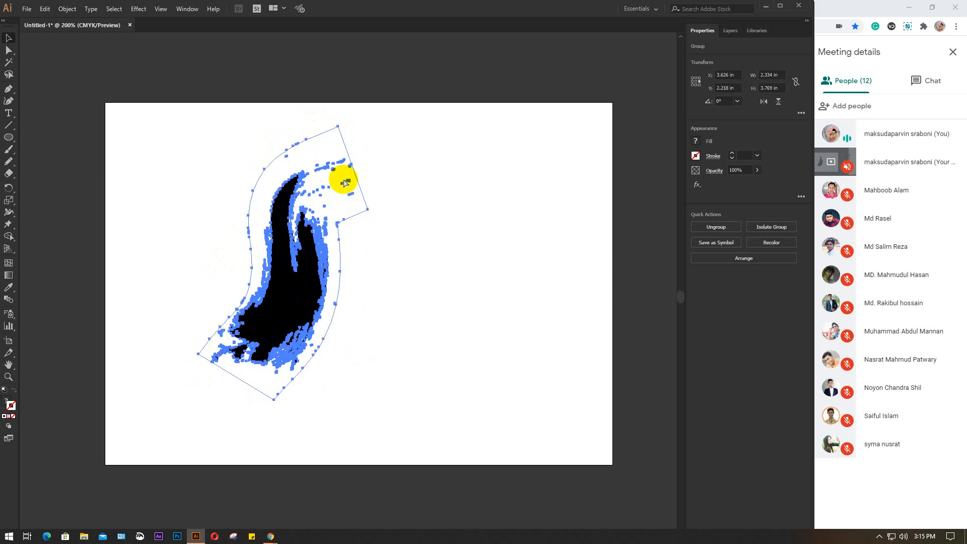
key("ctrl+z")
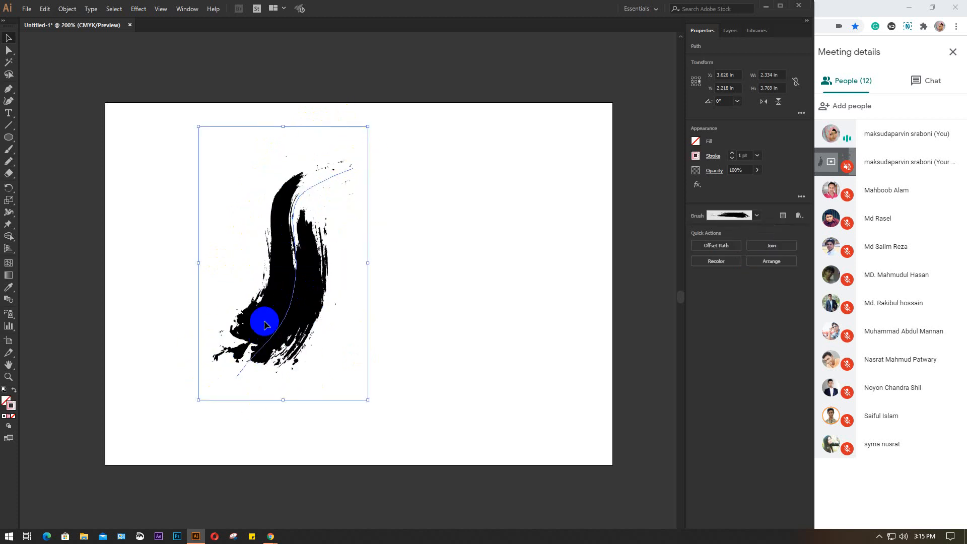
Step: Expand the appearance of the selected brushed path, and deselect the result
left_click(66, 9)
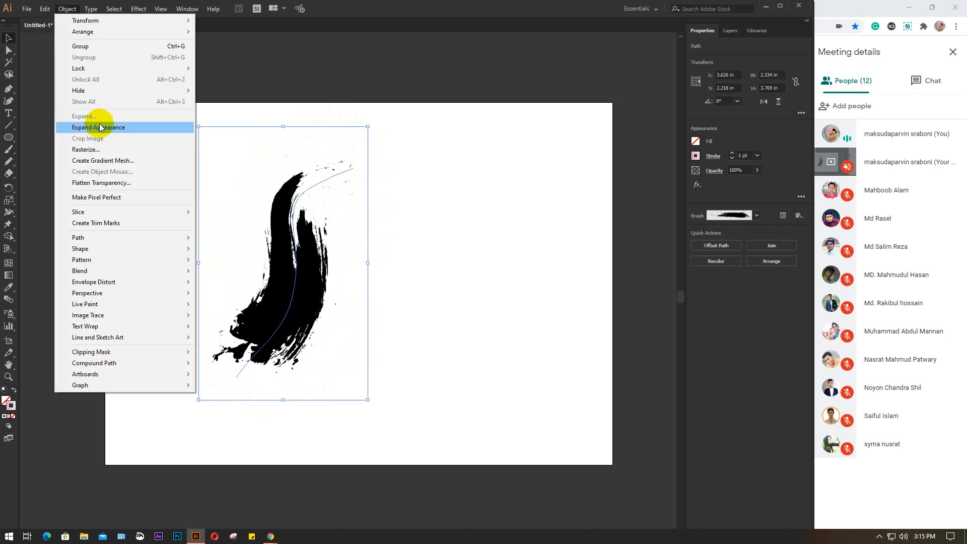
left_click(80, 127)
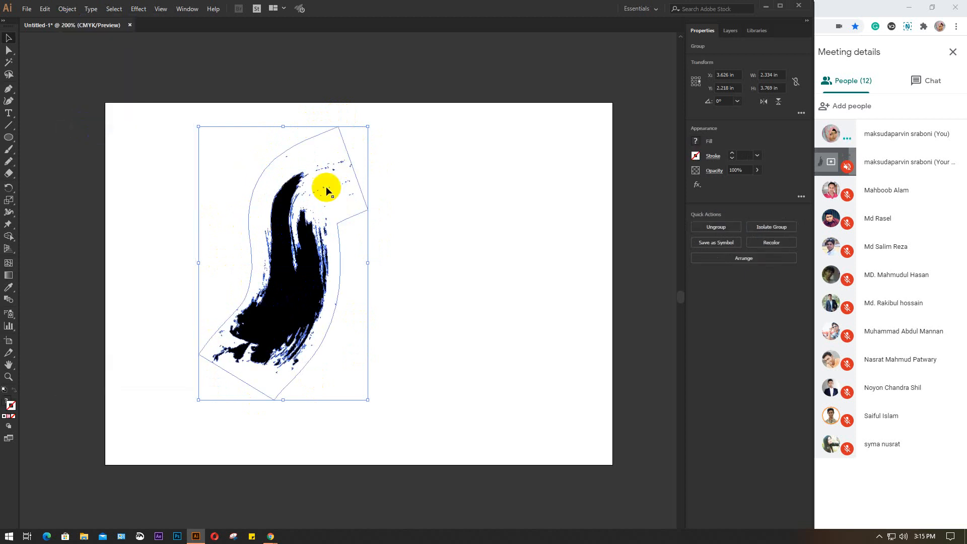
left_click(447, 243)
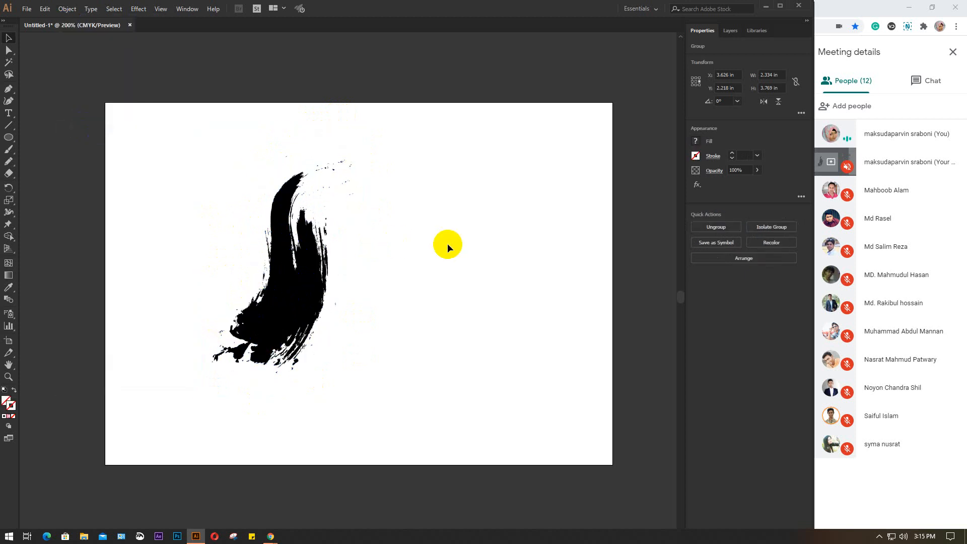
Step: Try the orange radial gradient swatch on the expanded group's stroke, and reset the stroke to none
left_click(301, 191)
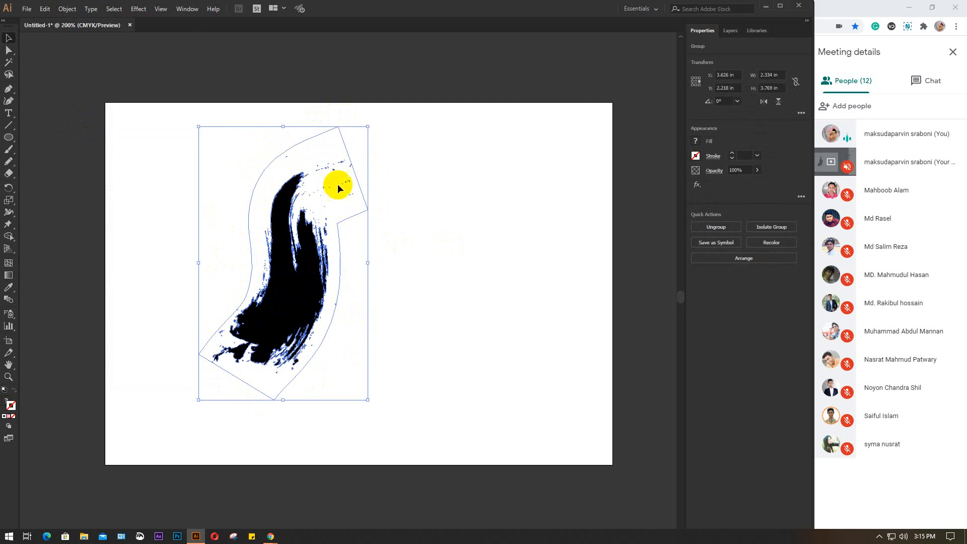
left_click(695, 156)
left_click(587, 213)
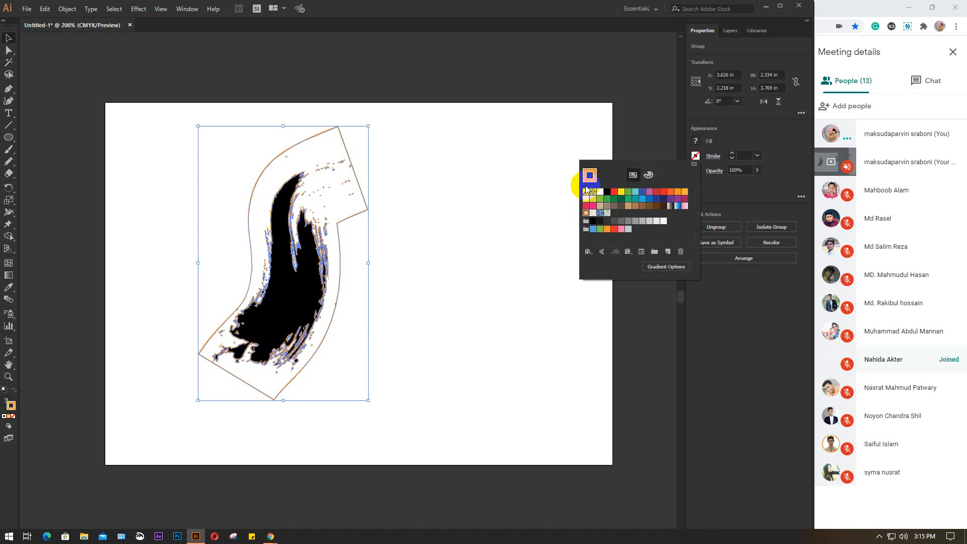
left_click(585, 192)
Step: Fill the expanded group with the orange radial gradient swatch and deselect it
left_click(692, 142)
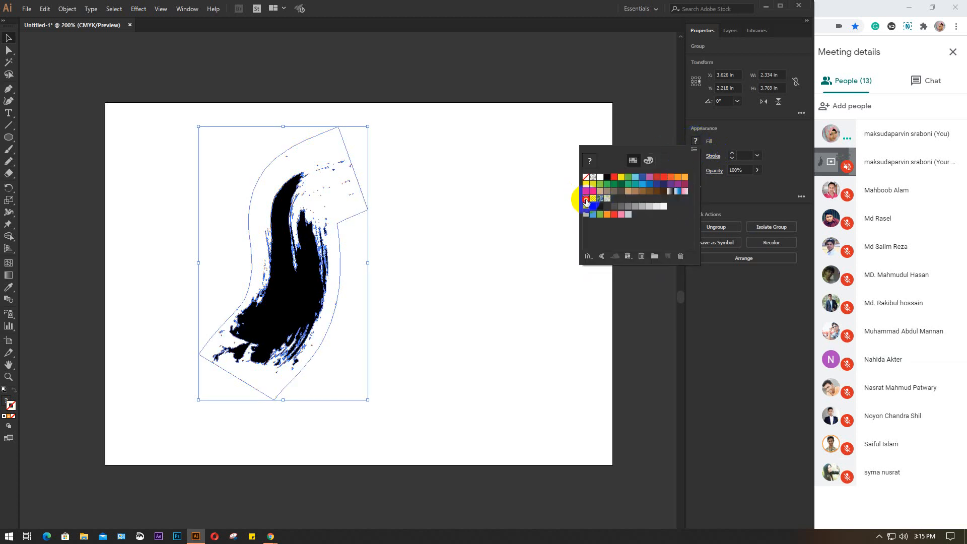
left_click(585, 198)
left_click(457, 233)
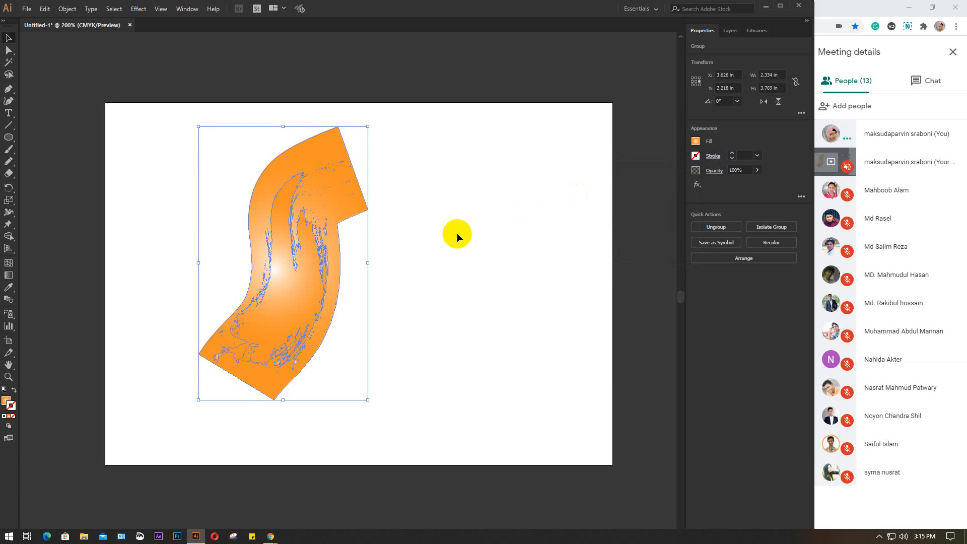
left_click(457, 233)
Step: Ungroup the gradient-filled artwork and delete the outer boundary shape surrounding the brush stroke
left_click(340, 152)
key("ctrl+shift+g")
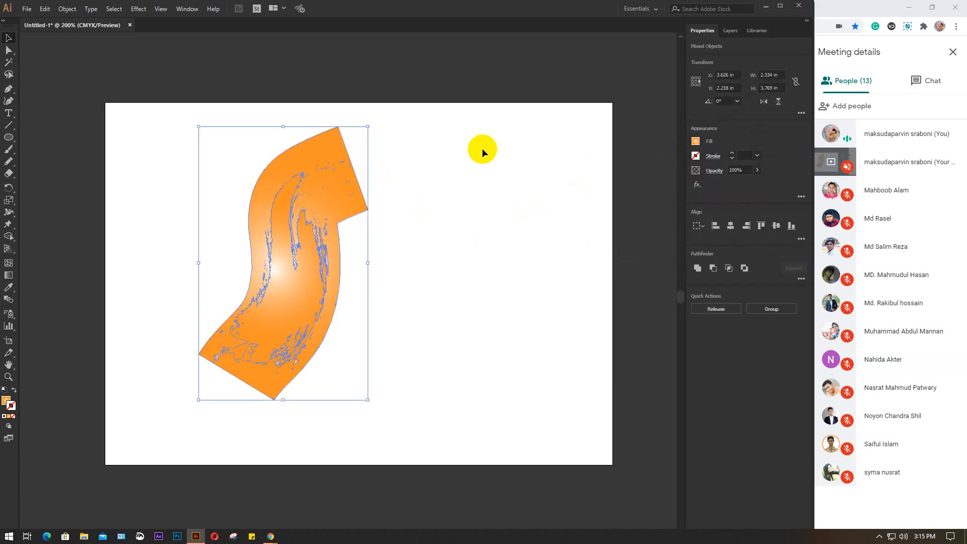
left_click(482, 148)
left_click(330, 130)
key("Delete")
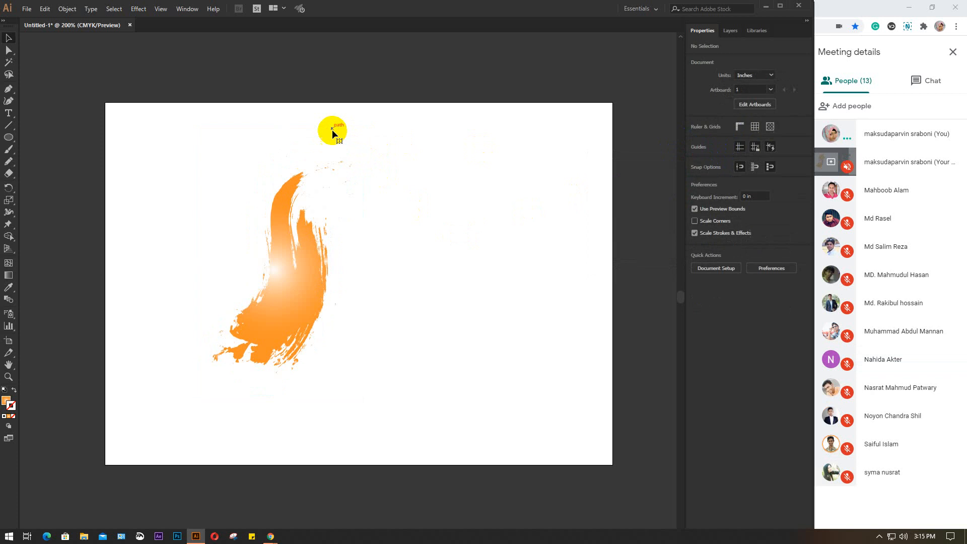
Step: Check the separate pieces of the orange brush artwork by selecting them, and delete the artwork from the artboard
mouse_move(212, 153)
left_mouse_down()
mouse_move(402, 388)
mouse_move(429, 395)
left_mouse_up()
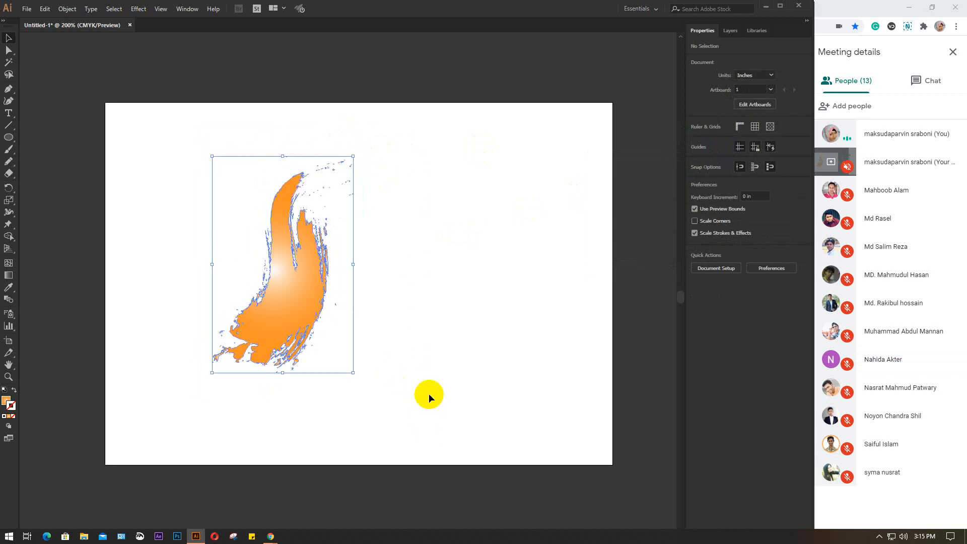
left_click(329, 301)
left_click(297, 291)
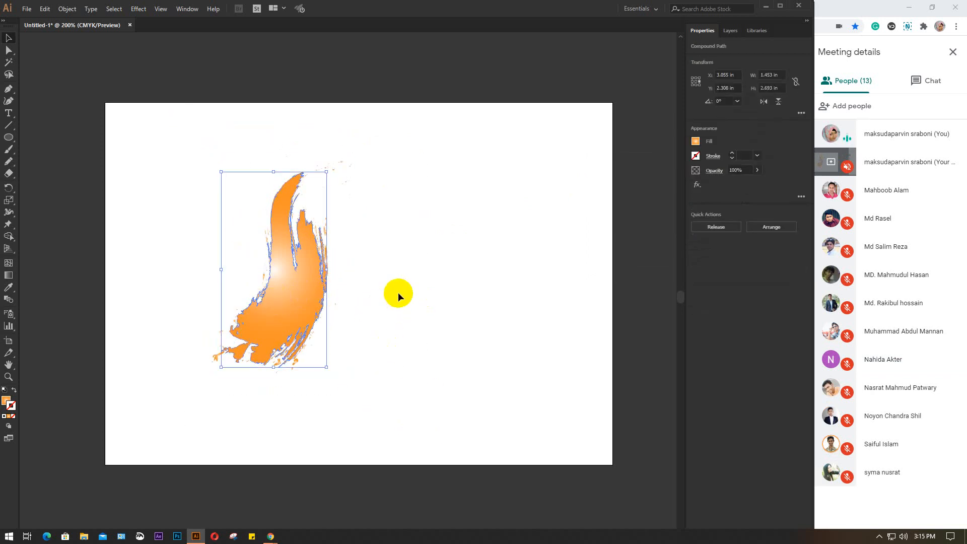
left_click(288, 128)
mouse_move(152, 105)
left_mouse_down()
mouse_move(451, 412)
mouse_move(468, 466)
left_mouse_up()
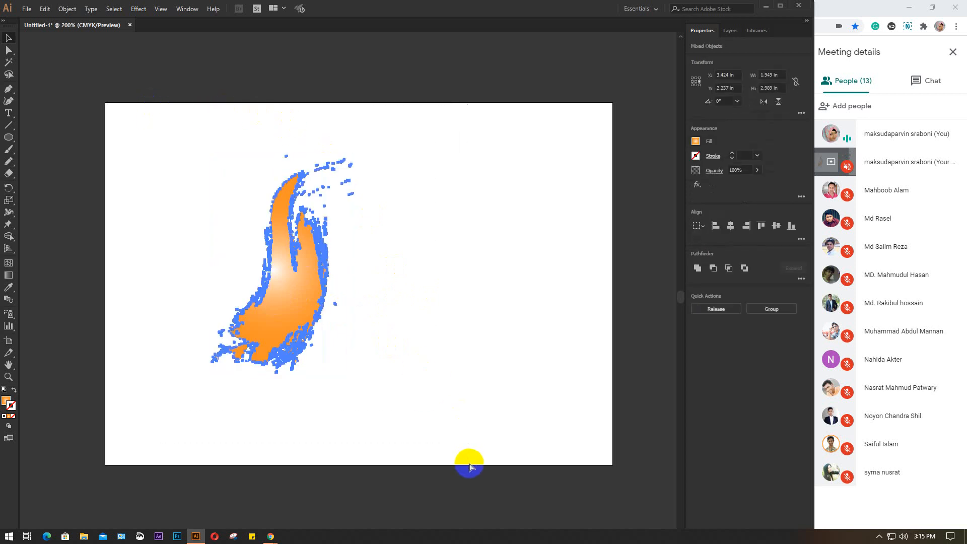
left_click(501, 214)
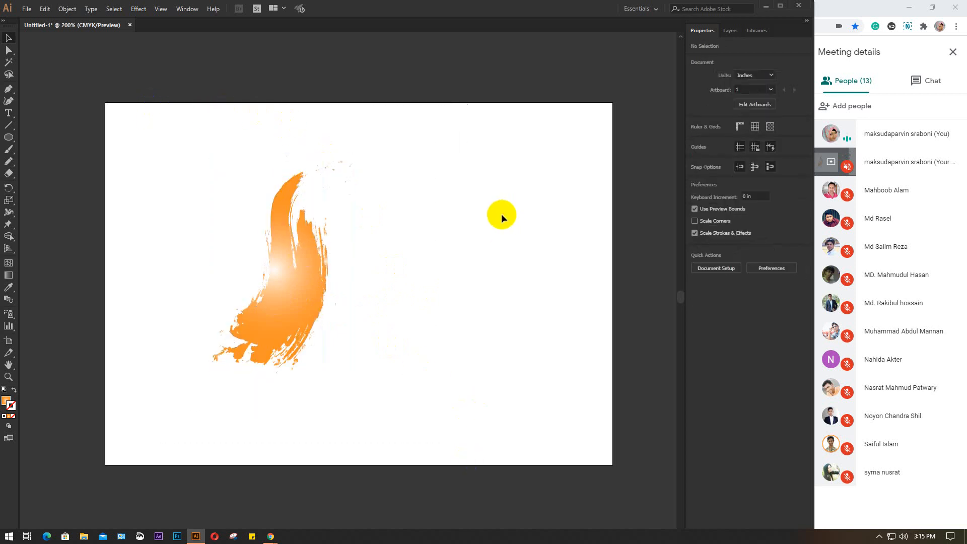
left_click(298, 270)
key("Delete")
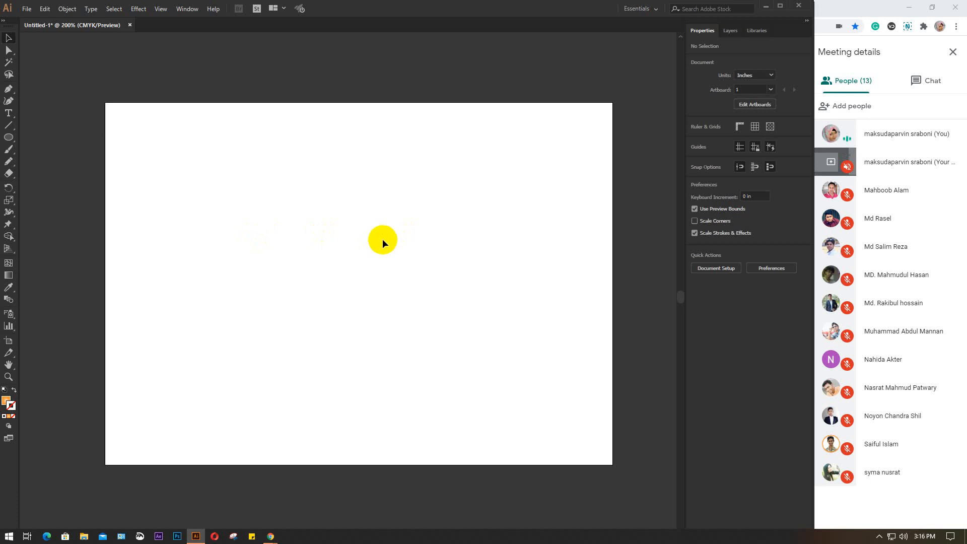
Step: Minimize the drawing program to switch to Google Meet and stop presenting the screen
left_click(765, 7)
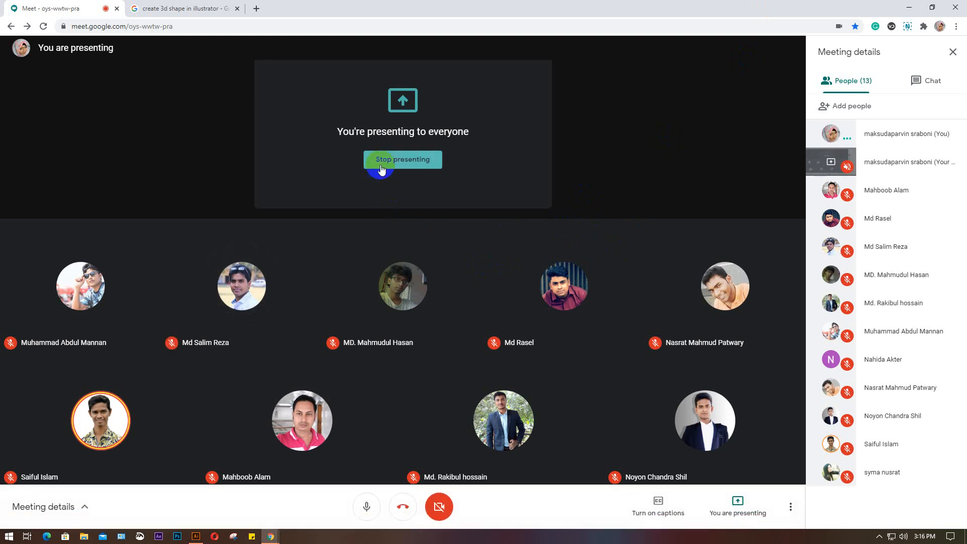
left_click(396, 159)
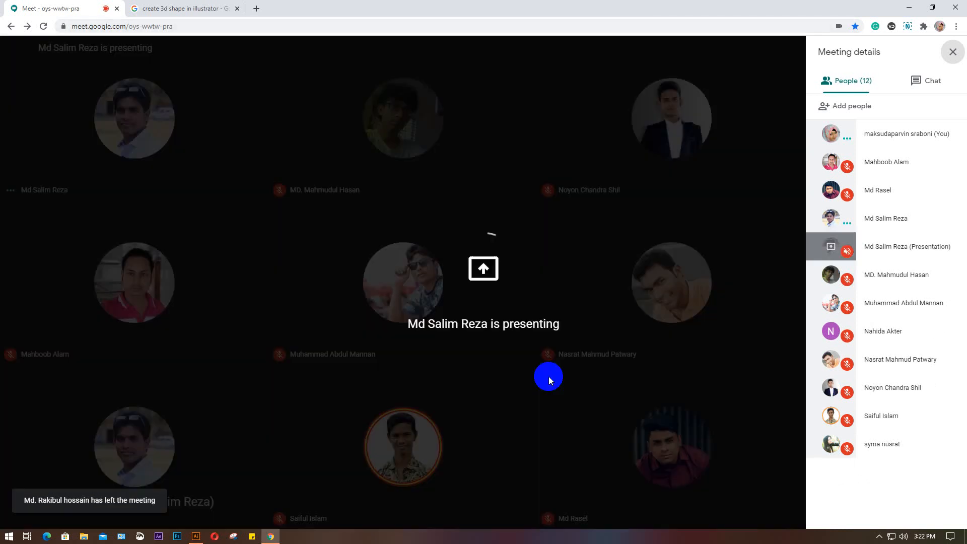
Step: Present the entire screen in the meeting again and hide the screen-sharing notice
mouse_move(270, 537)
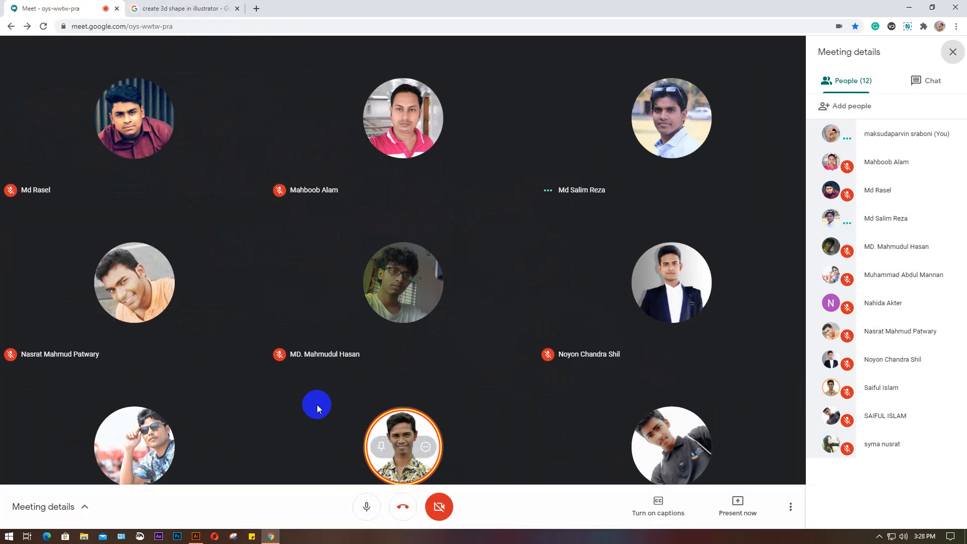
left_click(738, 520)
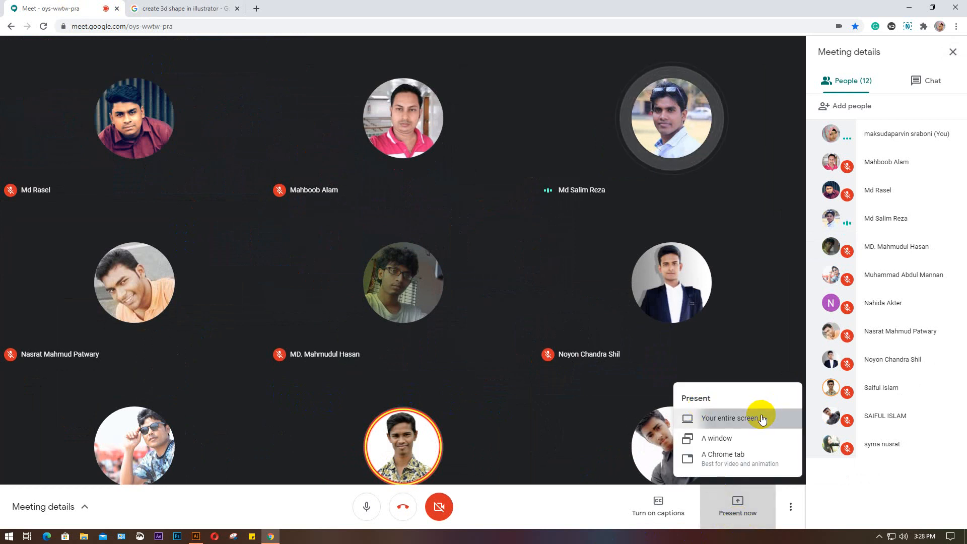
left_click(766, 427)
left_click(418, 127)
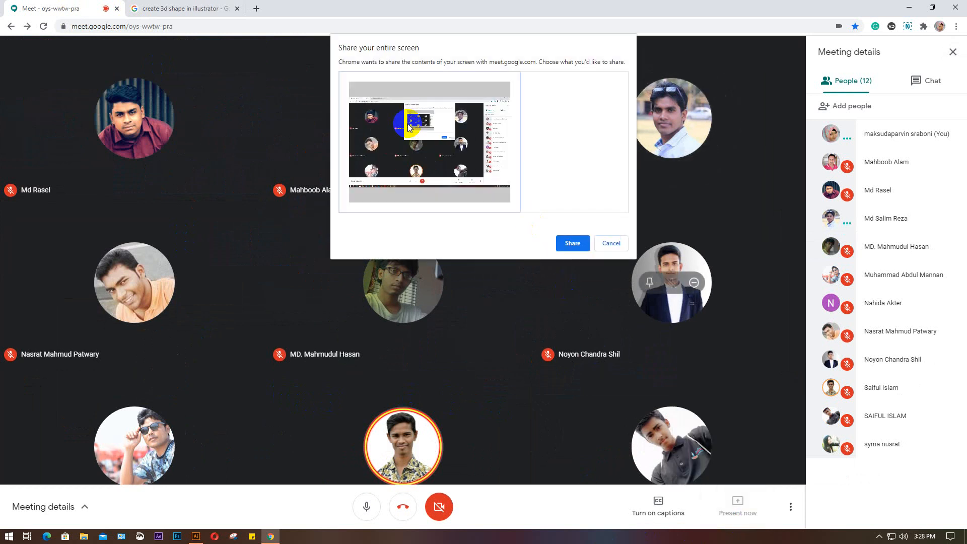
left_click(569, 247)
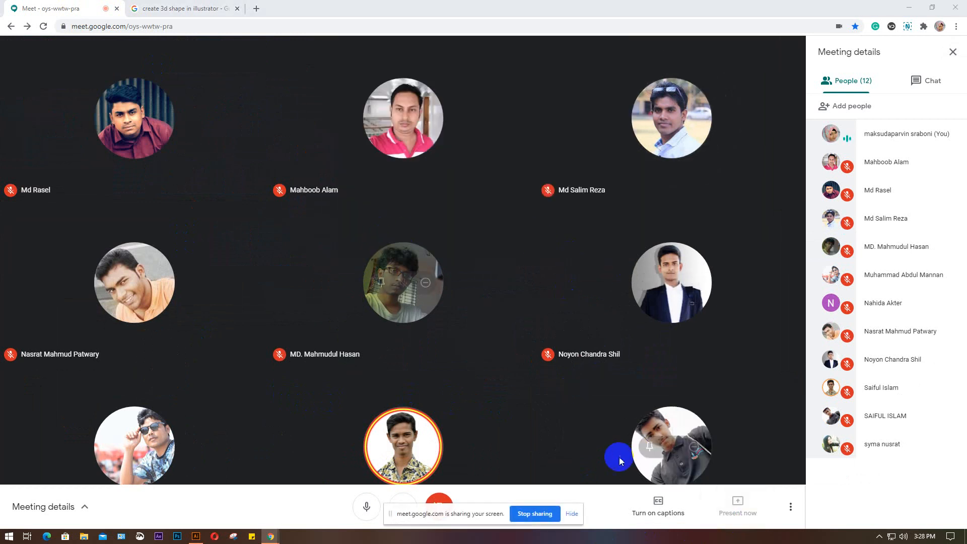
left_click(573, 512)
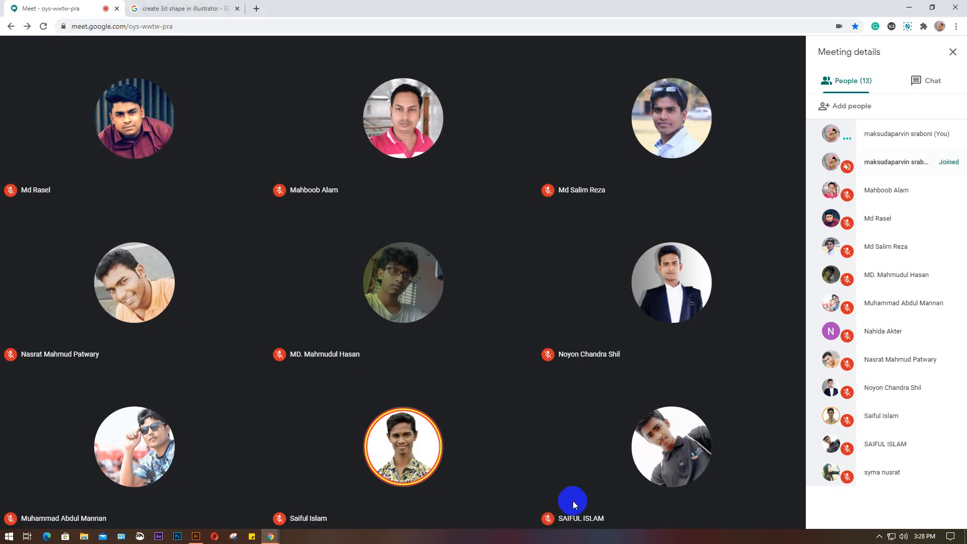
Step: Close the "create 3d shape in illustrator" image search page and open the attendance bookmark in a new tab
left_click(184, 9)
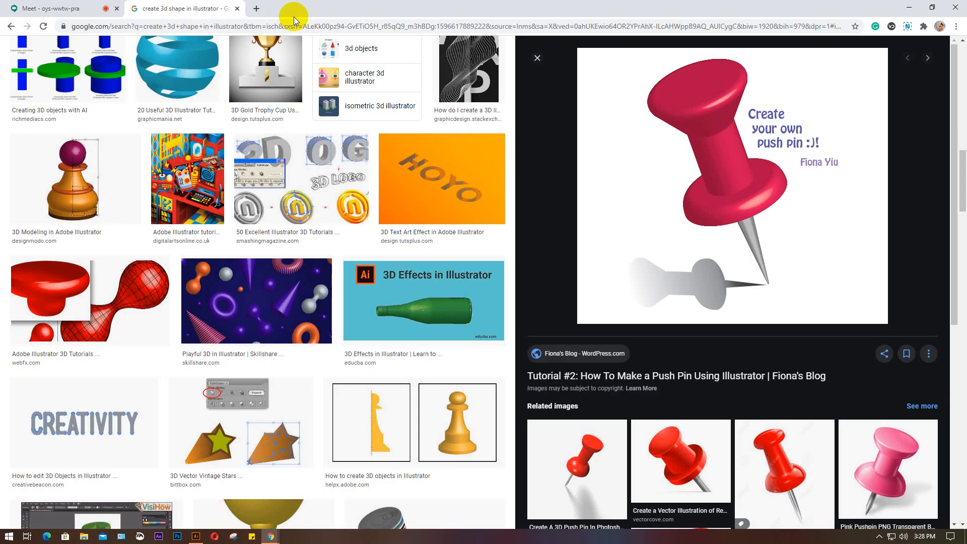
left_click(237, 8)
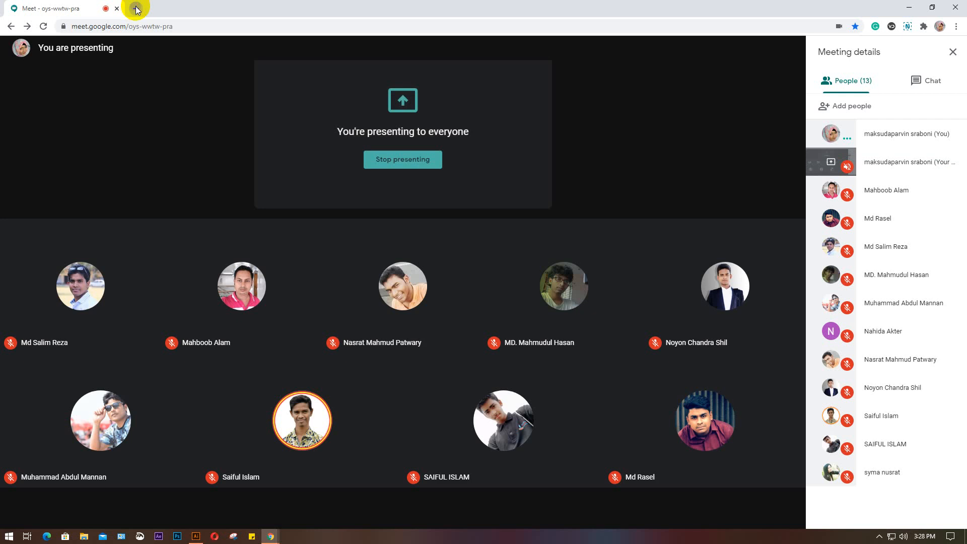
left_click(135, 8)
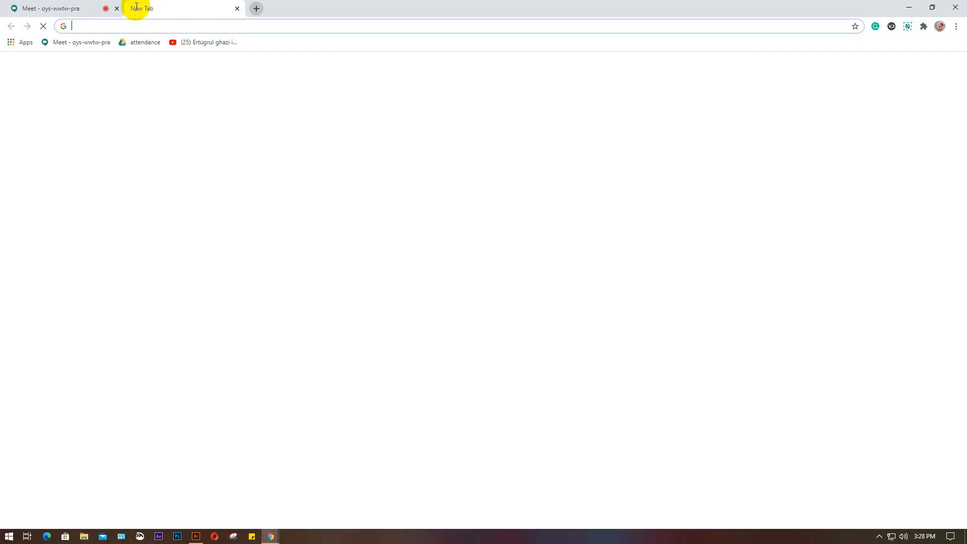
left_click(137, 47)
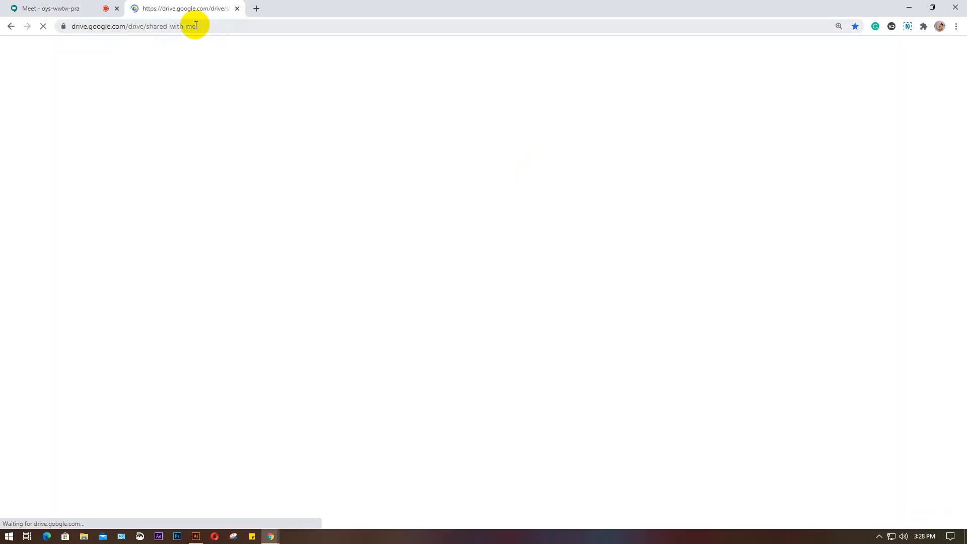
Step: Detach the Google Drive tab into its own window and size it to sit beside the meeting's participant list
left_click_drag(194, 12, 406, 50)
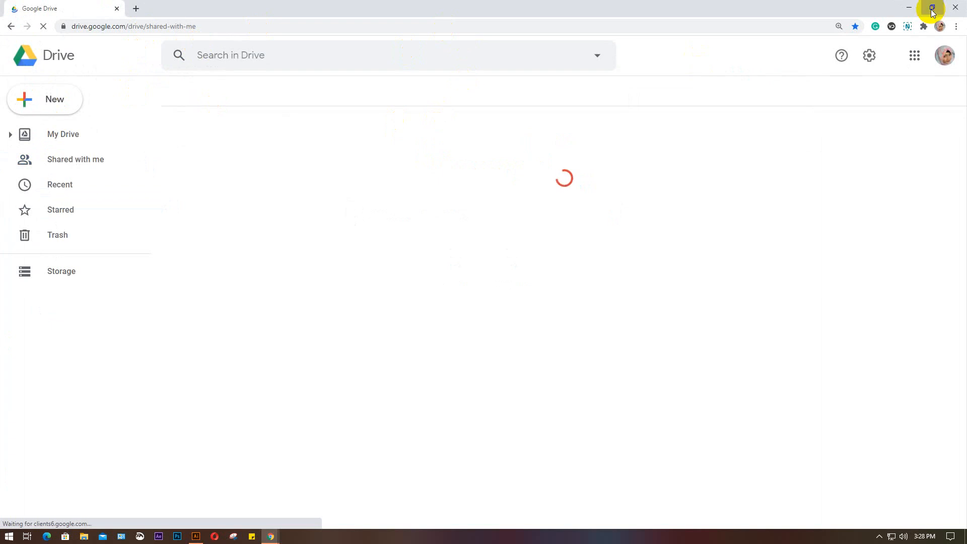
left_click(931, 7)
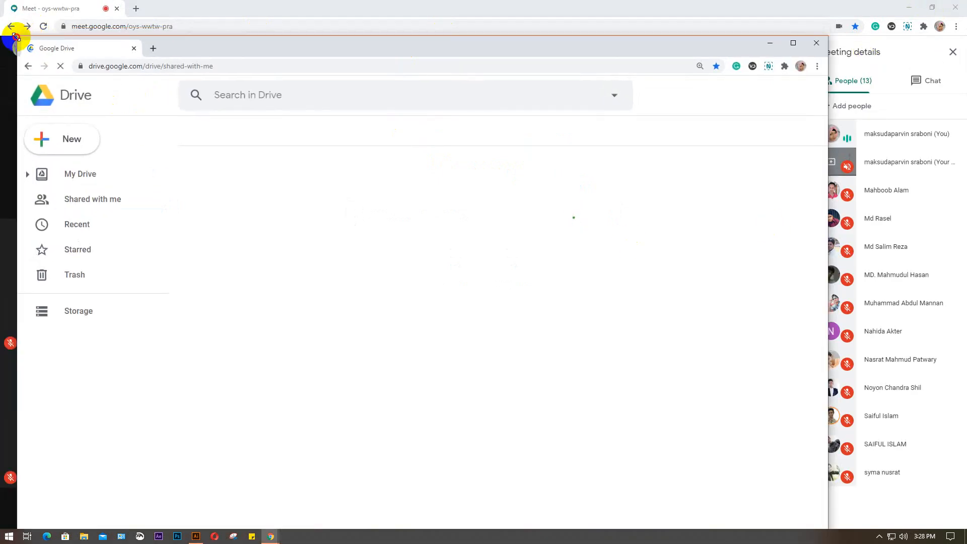
left_click_drag(17, 36, 2, 2)
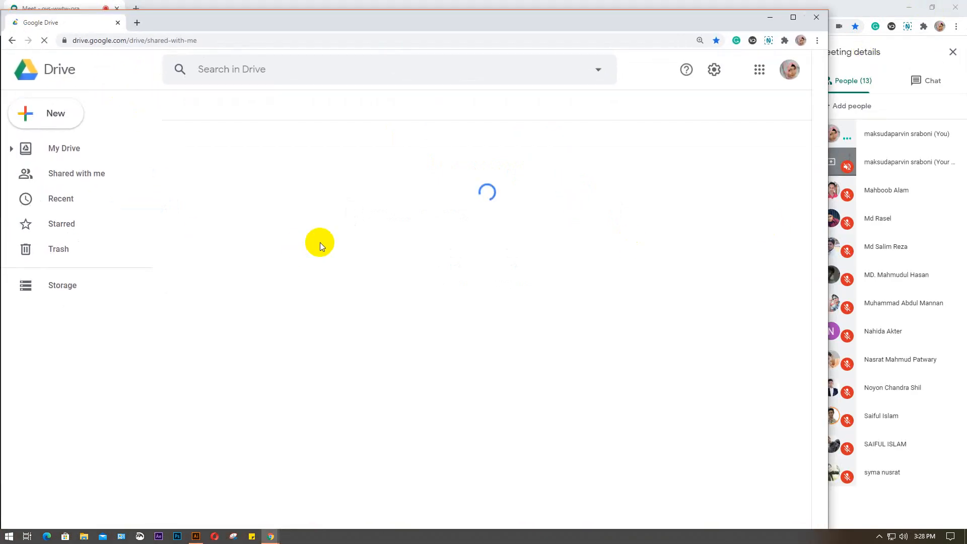
left_click_drag(829, 509, 811, 512)
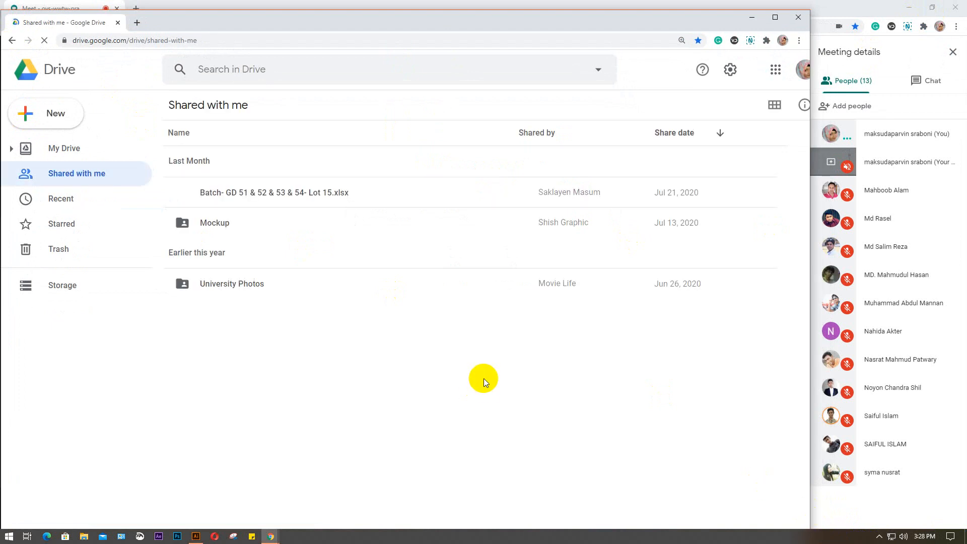
Step: Open the shared file "Batch- GD 51 & 52 & 53 & 54- Lot 15.xlsx" and extend the Drive window to the screen's upper edge
left_click(255, 191)
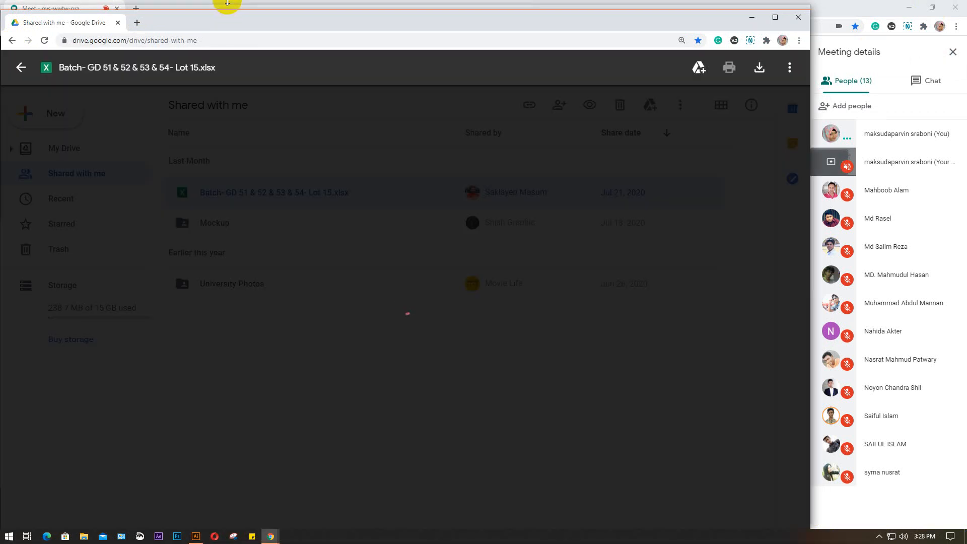
left_click_drag(227, 2, 227, 0)
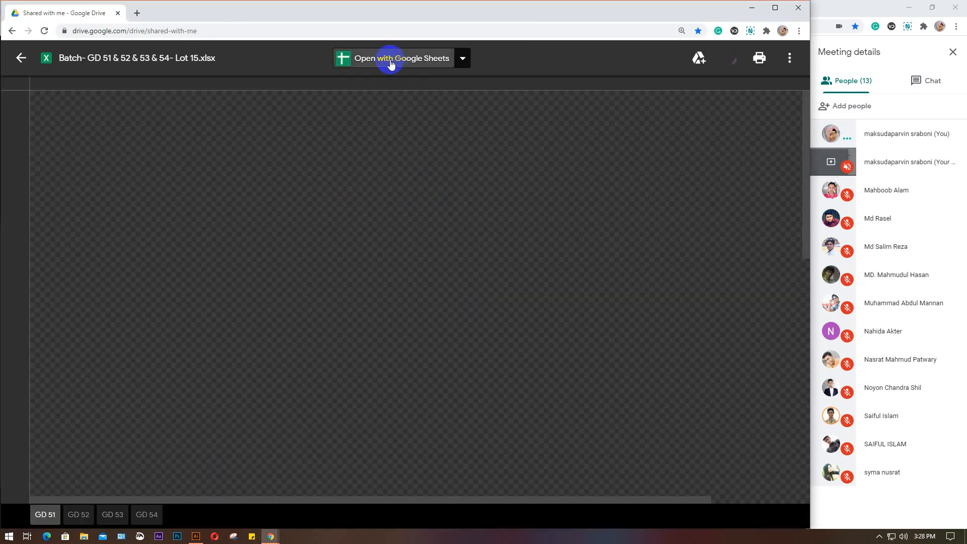
Step: Open the workbook in Google Sheets and mark rows 23 and 22 of sheet GD 52 "Present" for 05.08.20
left_click(391, 58)
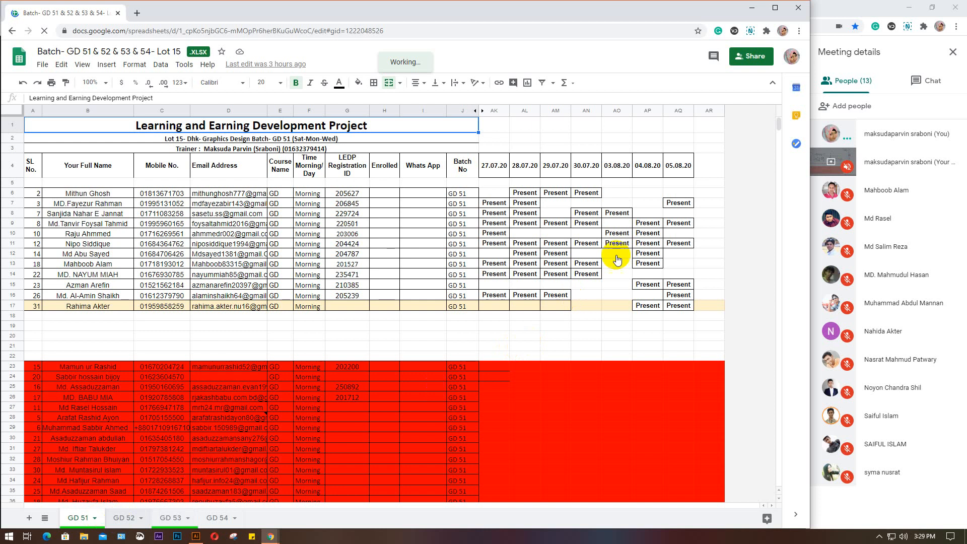
left_click(684, 207)
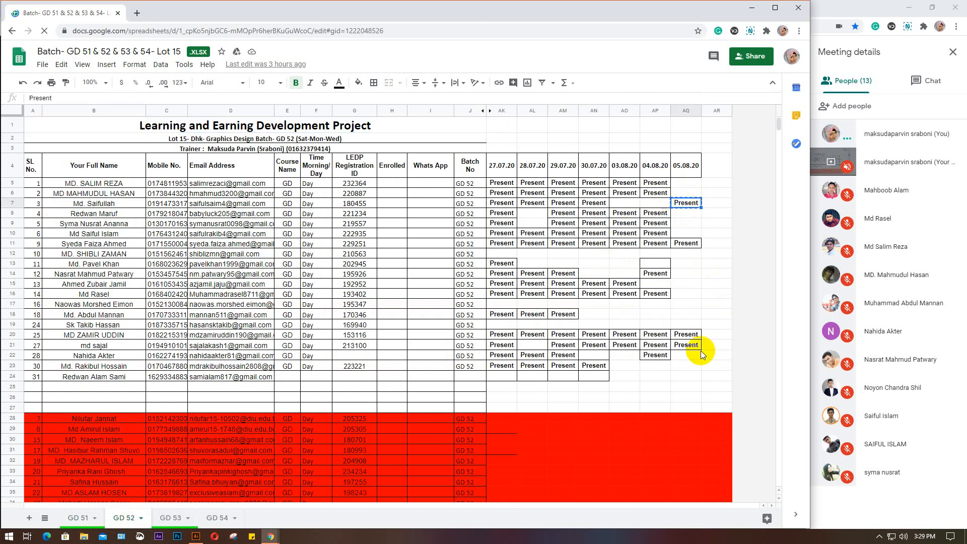
left_click(685, 375)
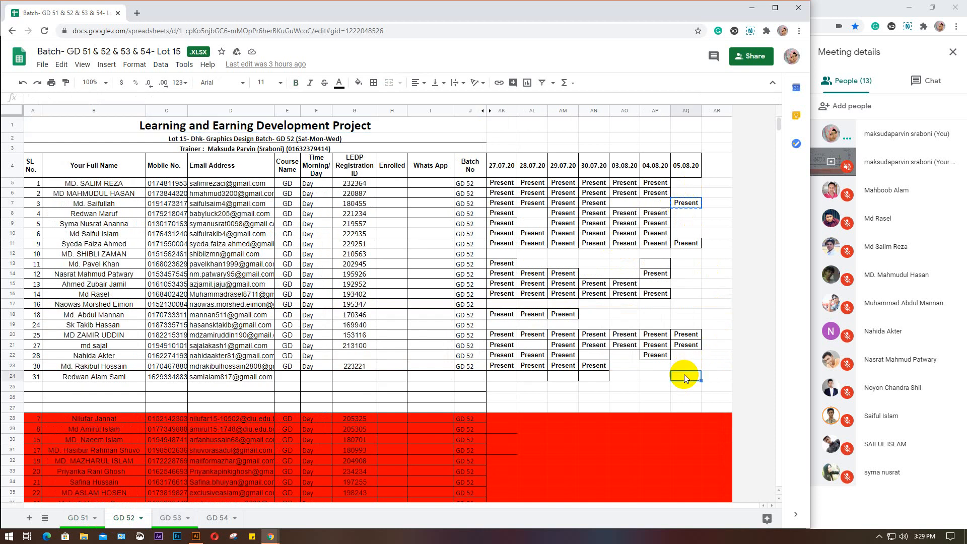
left_click(691, 365)
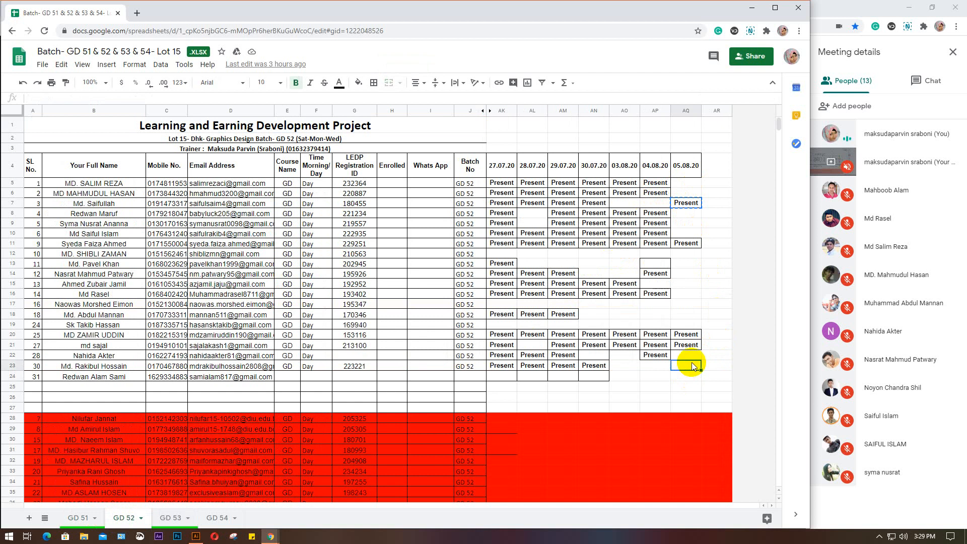
key("ctrl+v")
left_click(684, 355)
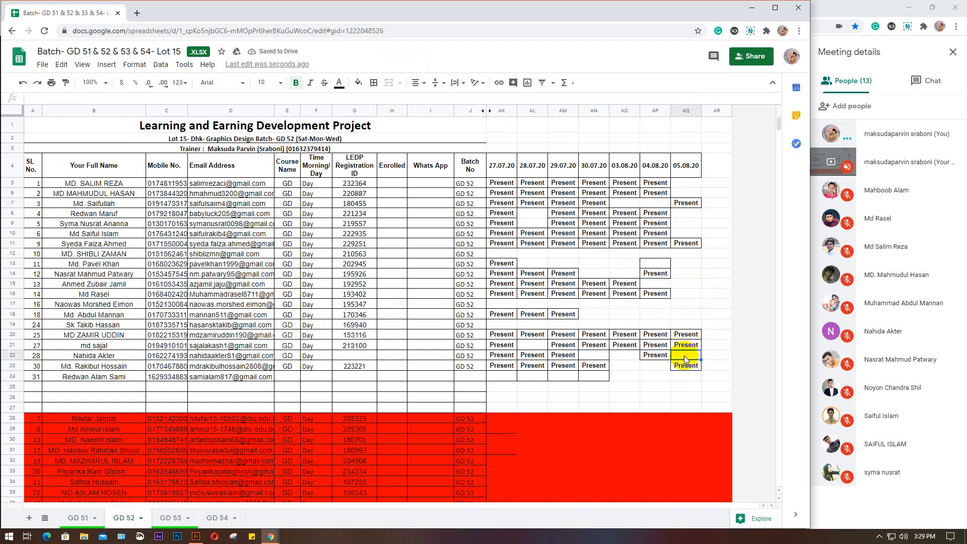
key("ctrl+v")
Step: Mark rows 18 and 16 of sheet GD 52 "Present" in the 05.08.20 column
left_click(685, 326)
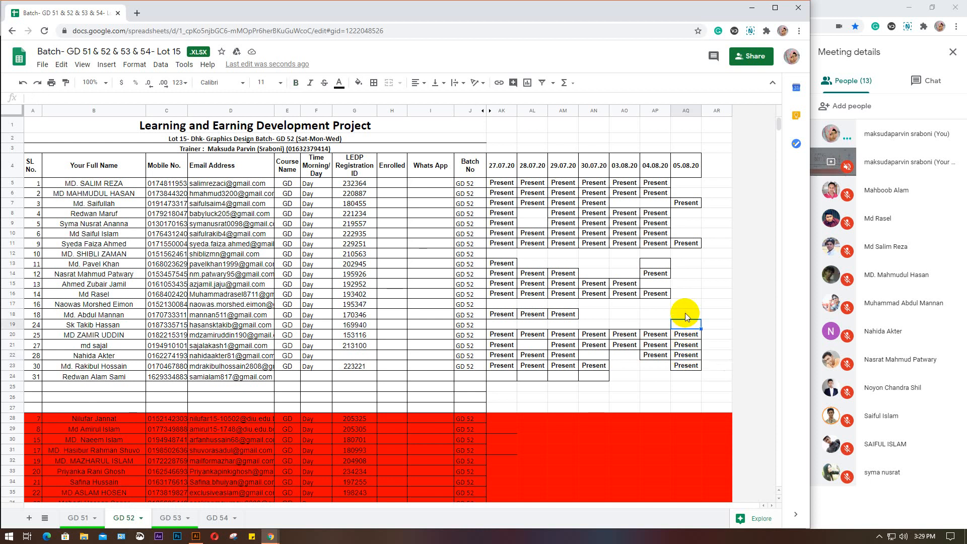
left_click(685, 314)
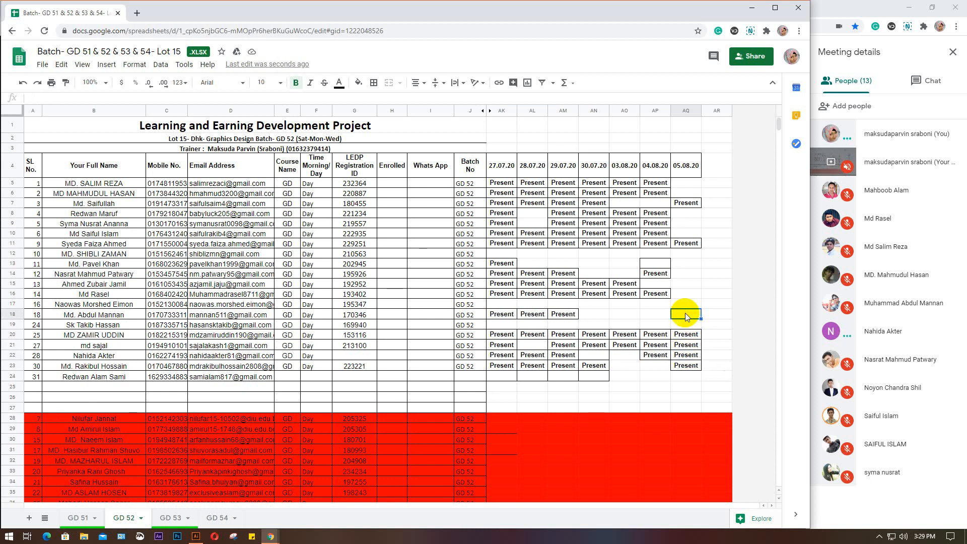
key("ctrl+v")
left_click(688, 304)
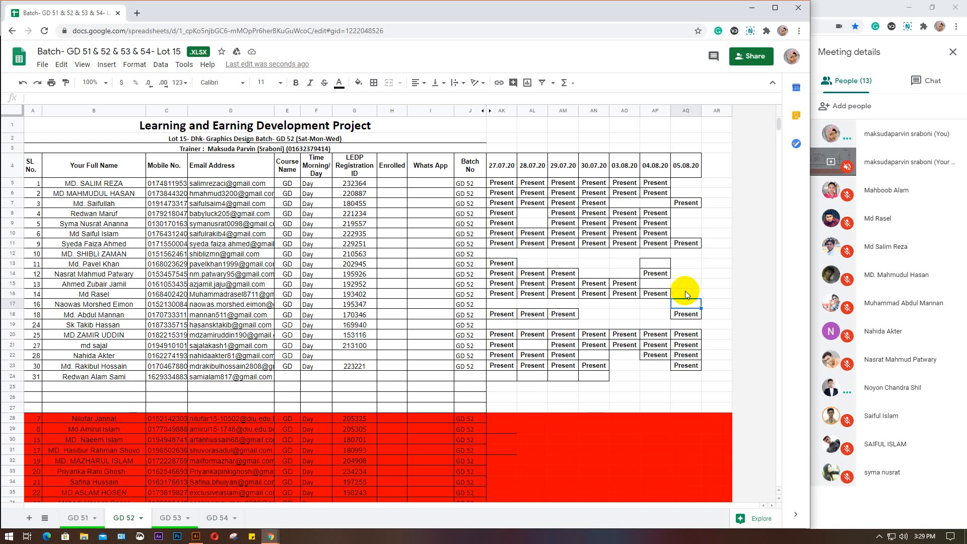
left_click(685, 293)
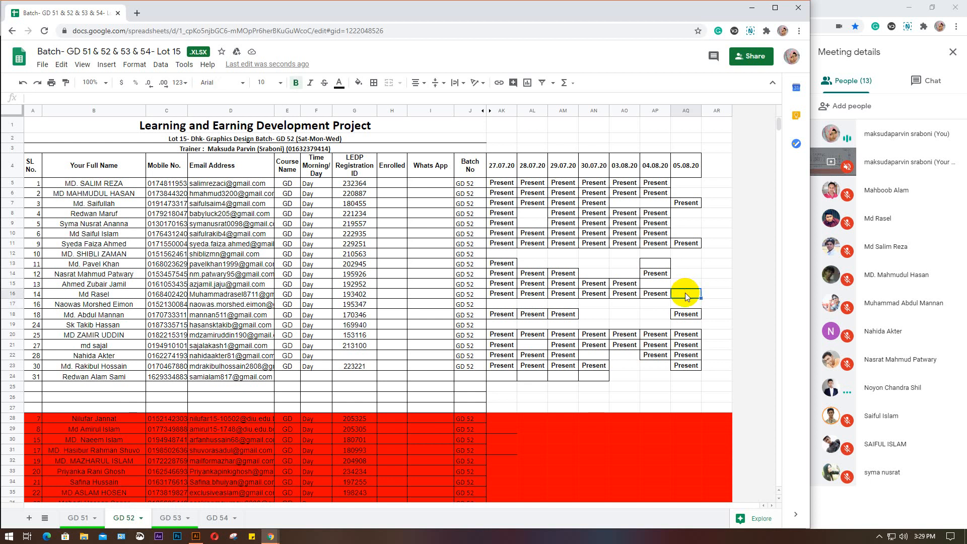
key("ctrl+v")
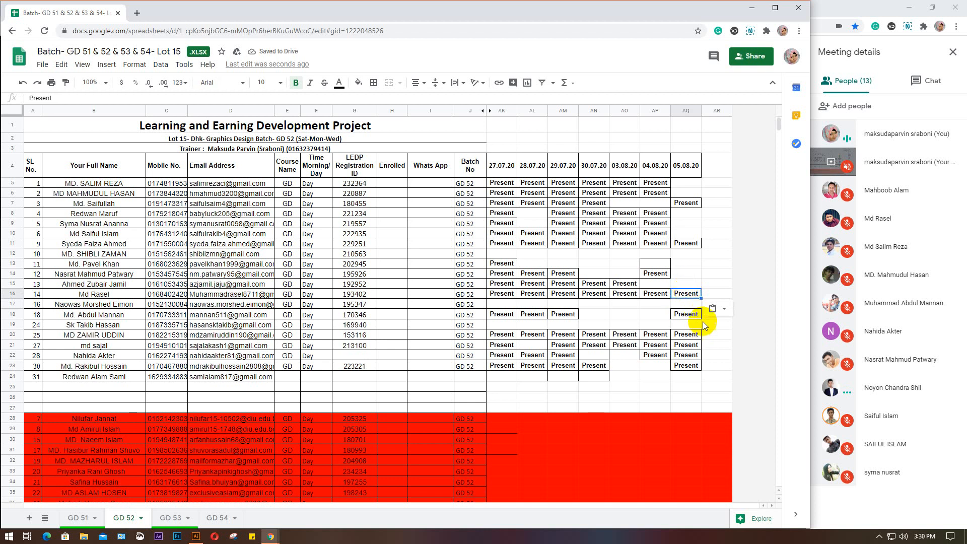
Step: Mark rows 14 and 10 of sheet GD 52 "Present" in the 05.08.20 column
left_click(679, 282)
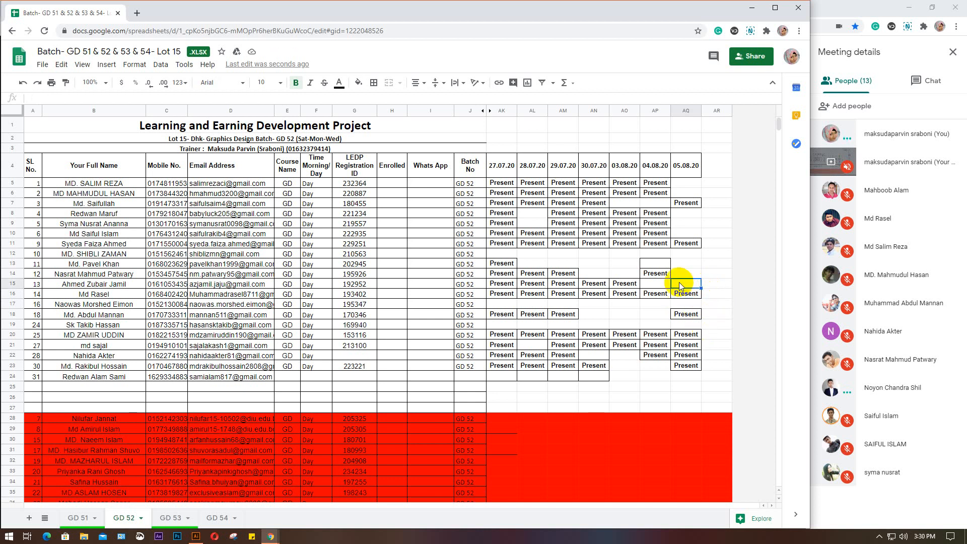
left_click(684, 272)
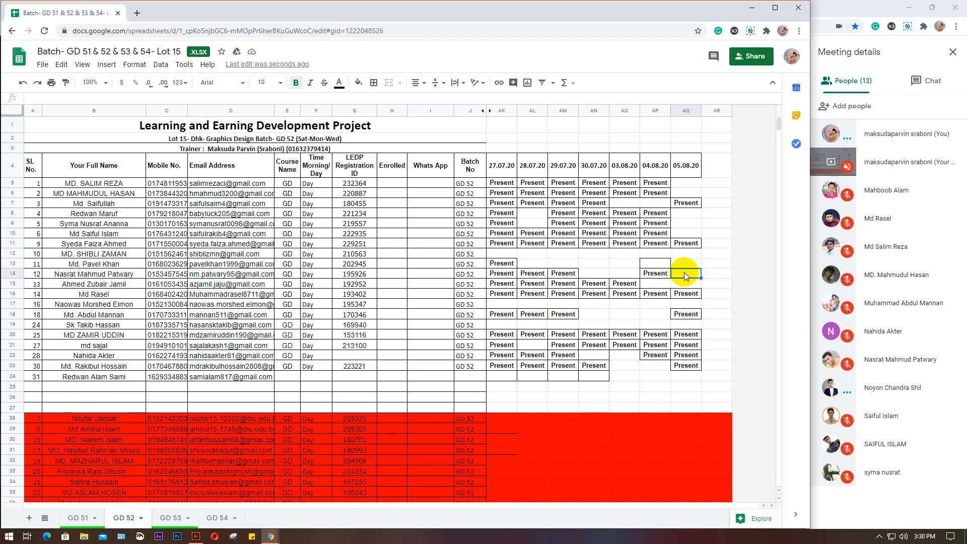
key("ctrl+v")
left_click(681, 264)
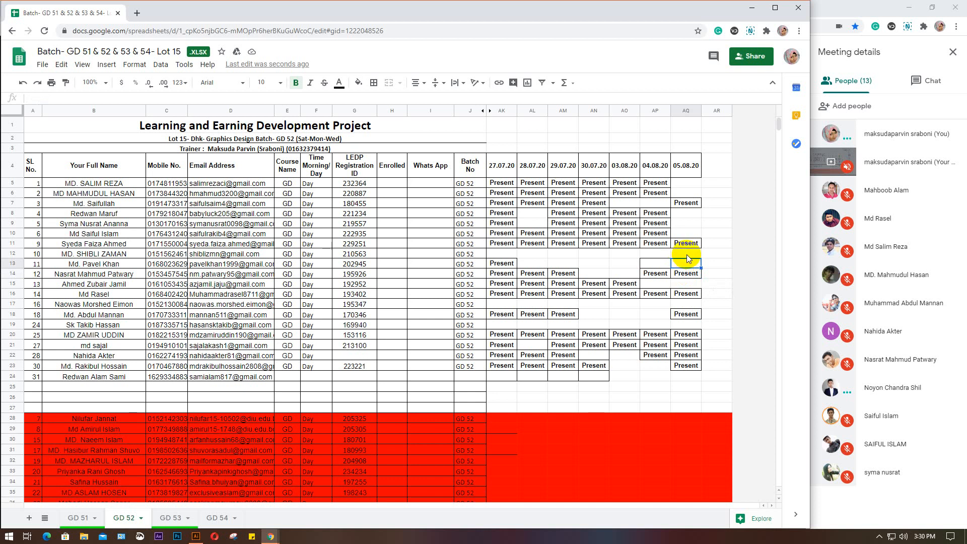
left_click(687, 255)
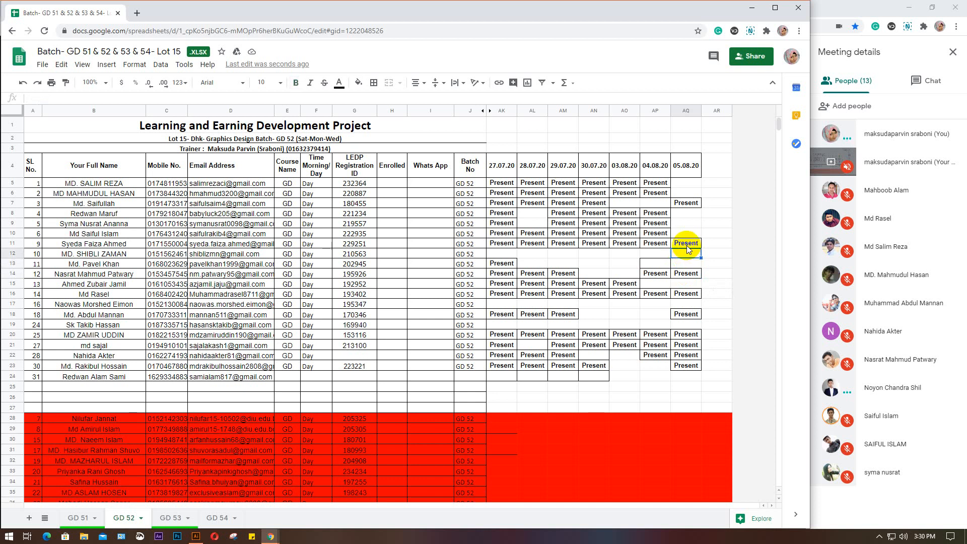
left_click(685, 242)
left_click(683, 233)
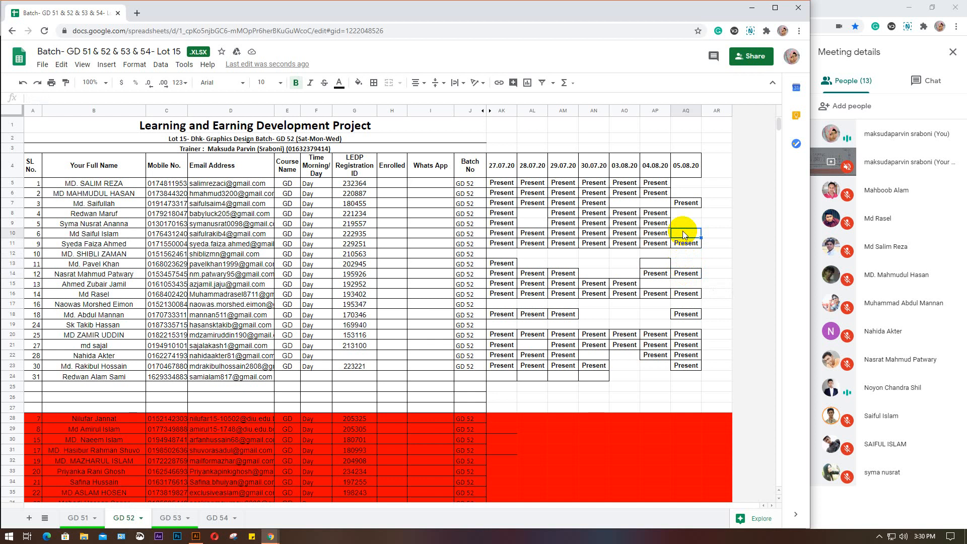
key("ctrl+v")
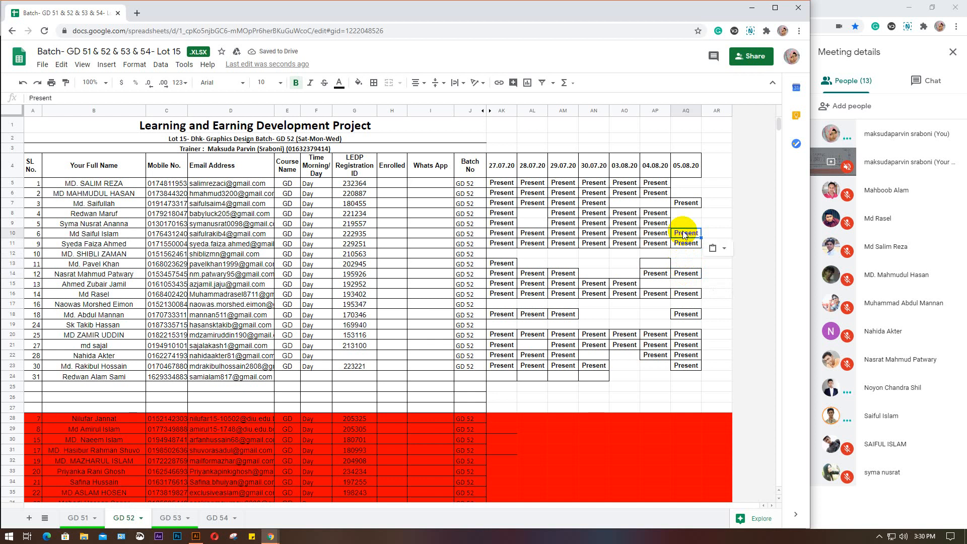
Step: Mark rows 9, 6 and 5 of sheet GD 52 "Present" in the 05.08.20 column
left_click(684, 224)
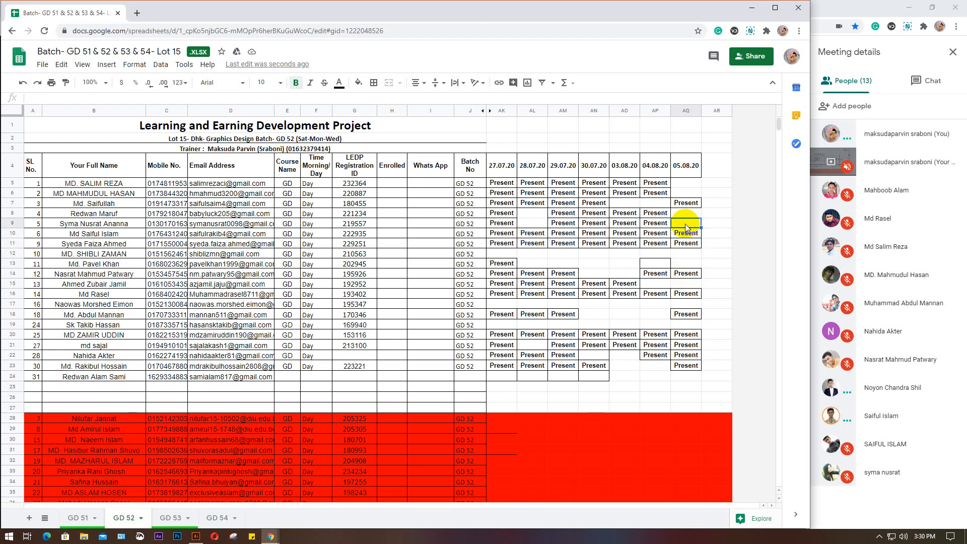
key("ctrl+v")
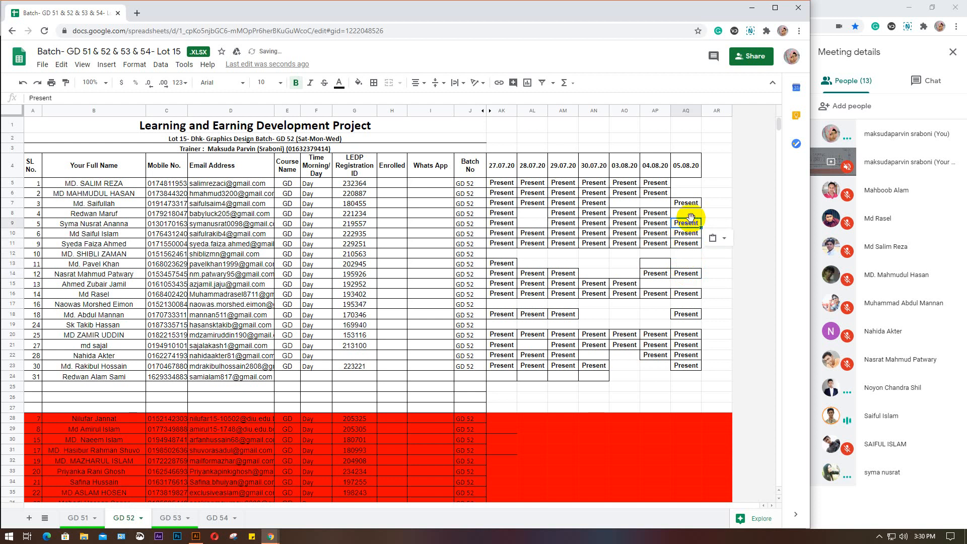
left_click(684, 214)
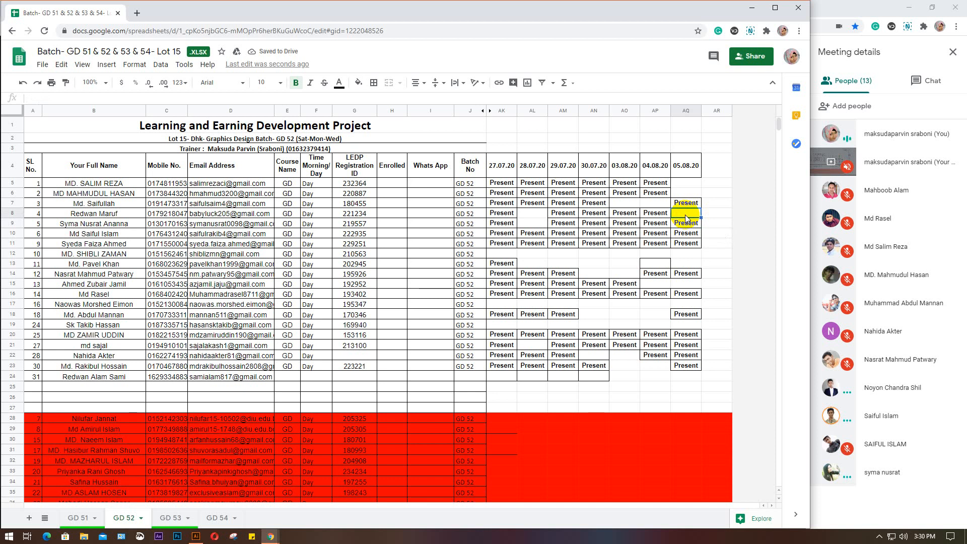
left_click(681, 192)
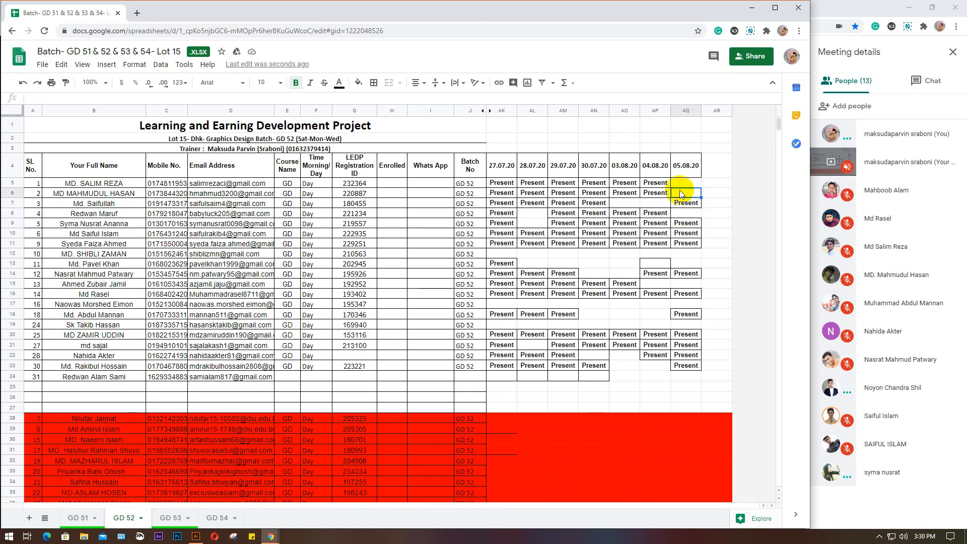
type("Present")
left_click(680, 182)
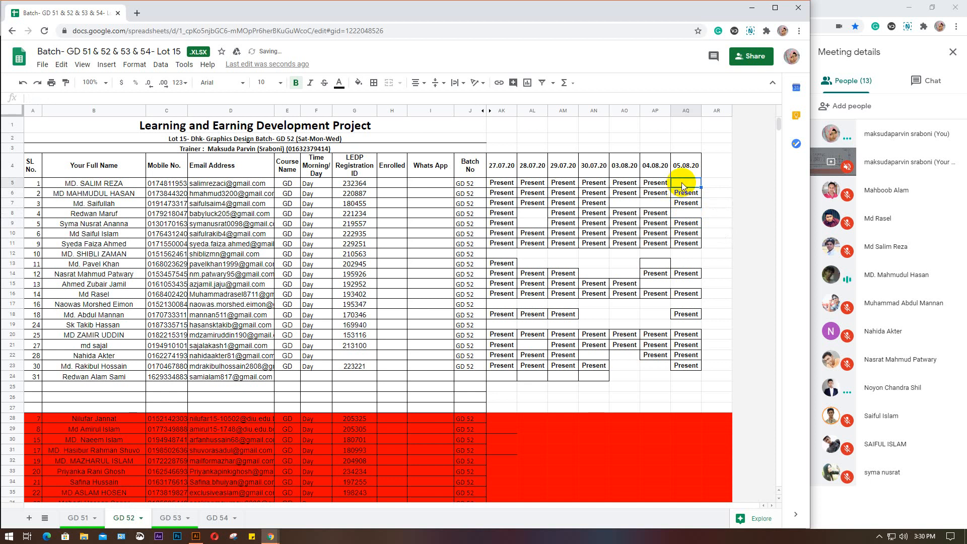
type("Present")
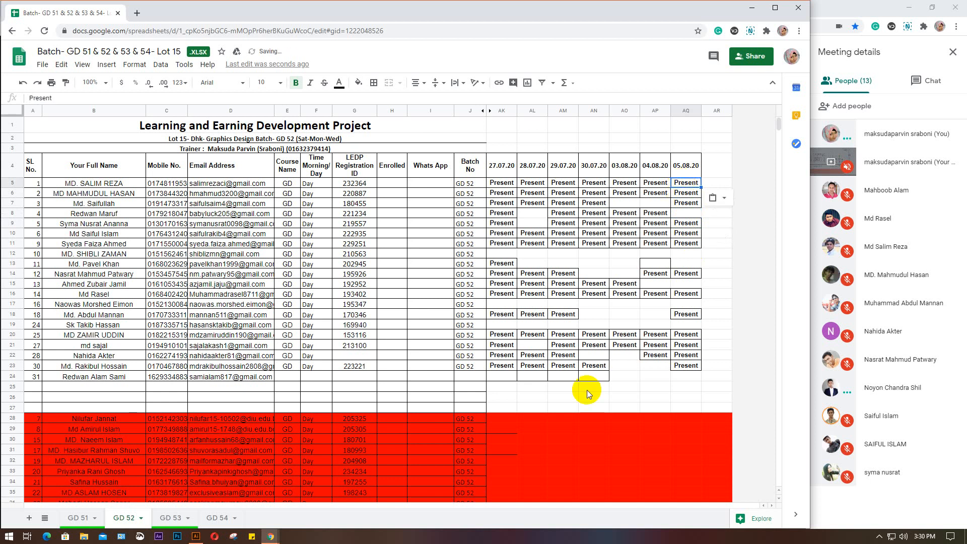
Step: Mark the student in row 13 of sheet GD 51 "Present" for 05.08.20
left_click(68, 518)
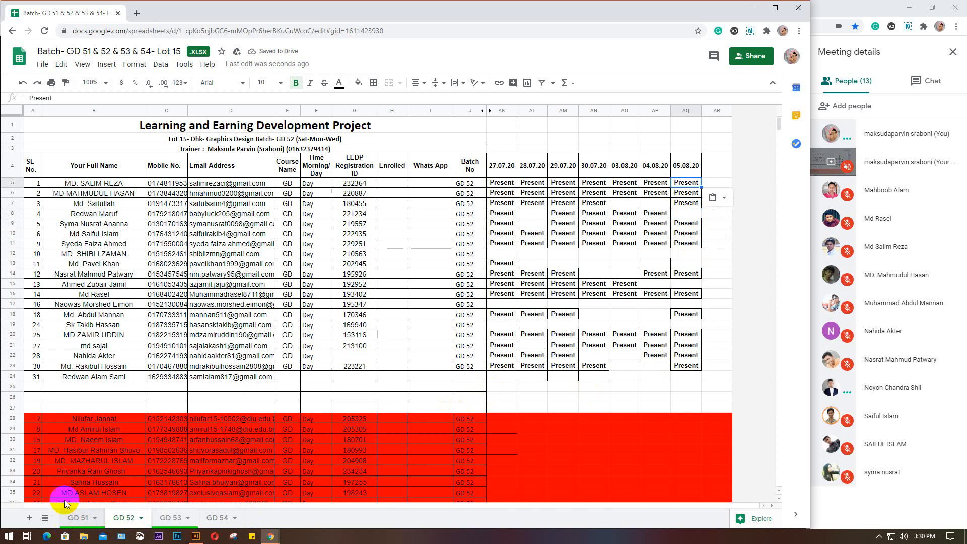
left_click(13, 264)
left_click(678, 264)
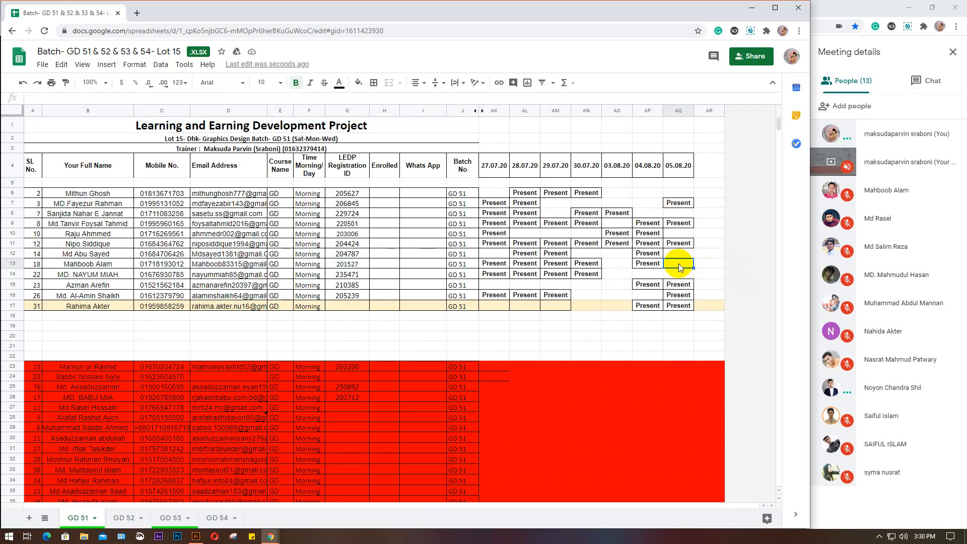
type("Present")
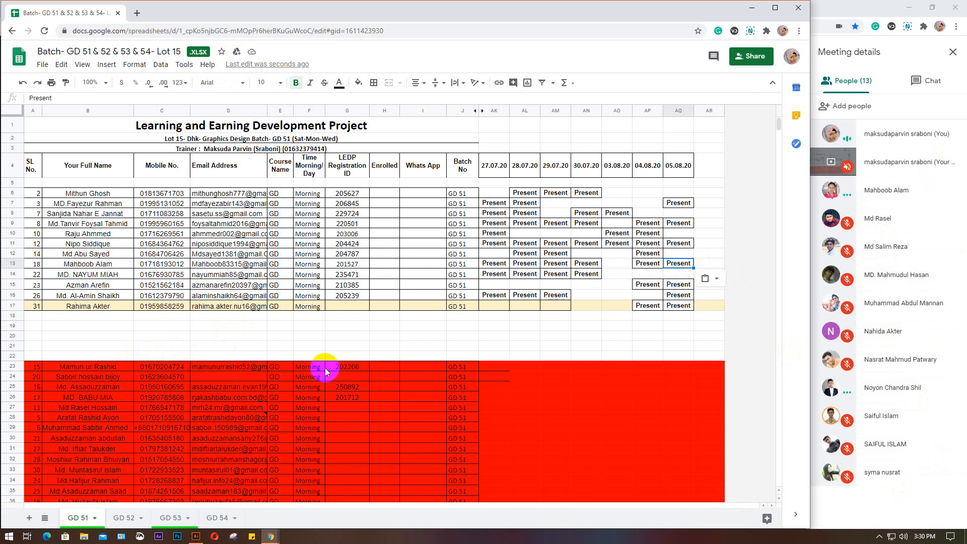
Step: Mark the student in row 8 of sheet GD 53 "Present" for 05.08.20
left_click(169, 519)
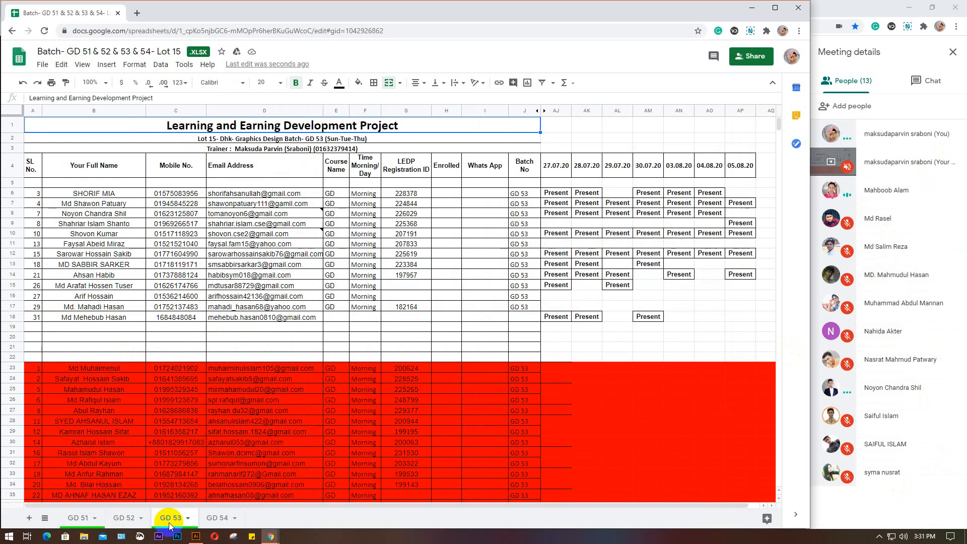
left_click(7, 214)
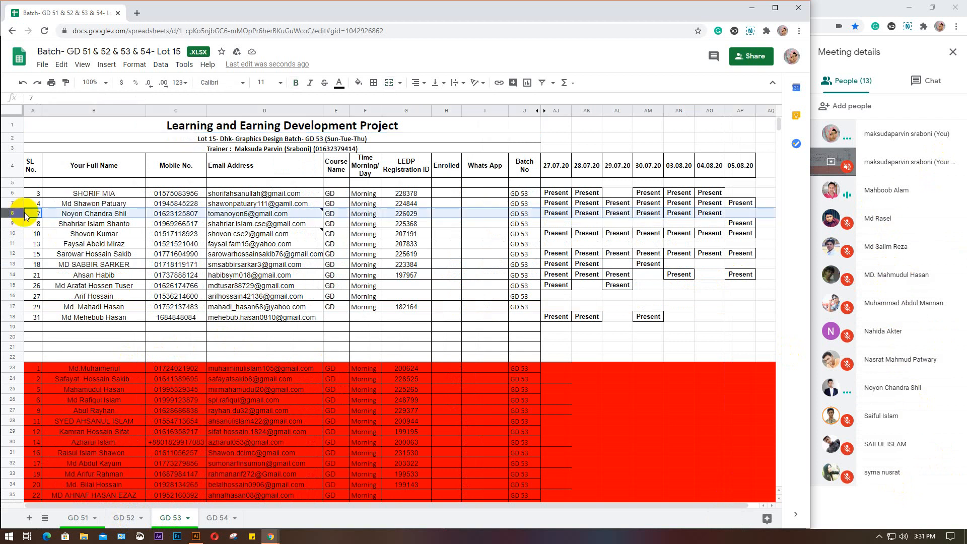
left_click(731, 214)
type("Present")
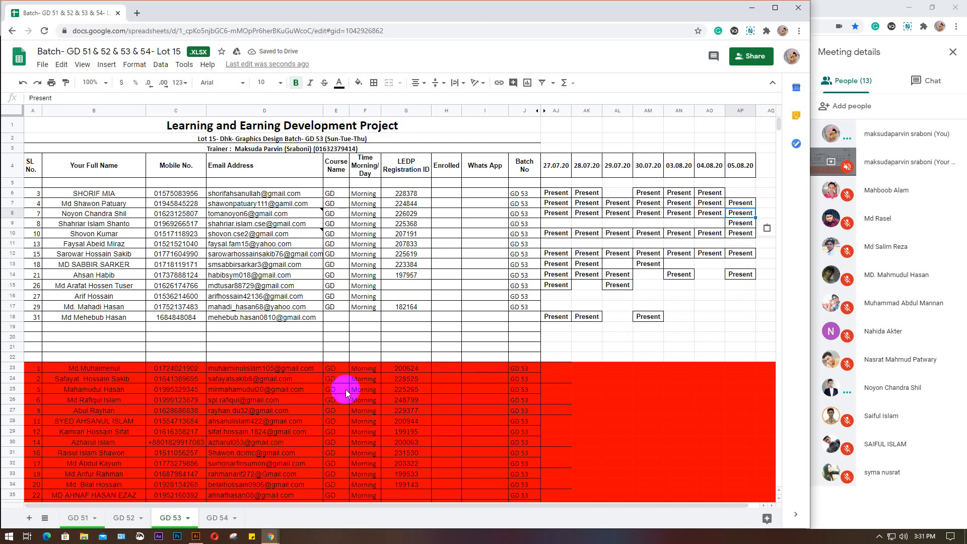
Step: Minimize the attendance spreadsheet and switch to the blank Illustrator document beside the meeting's participant list
left_click(753, 9)
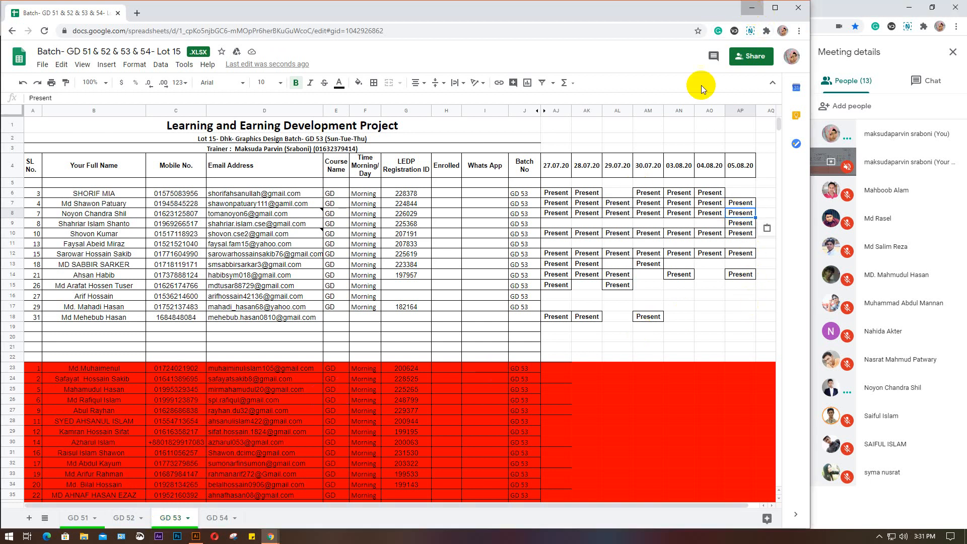
left_click(194, 537)
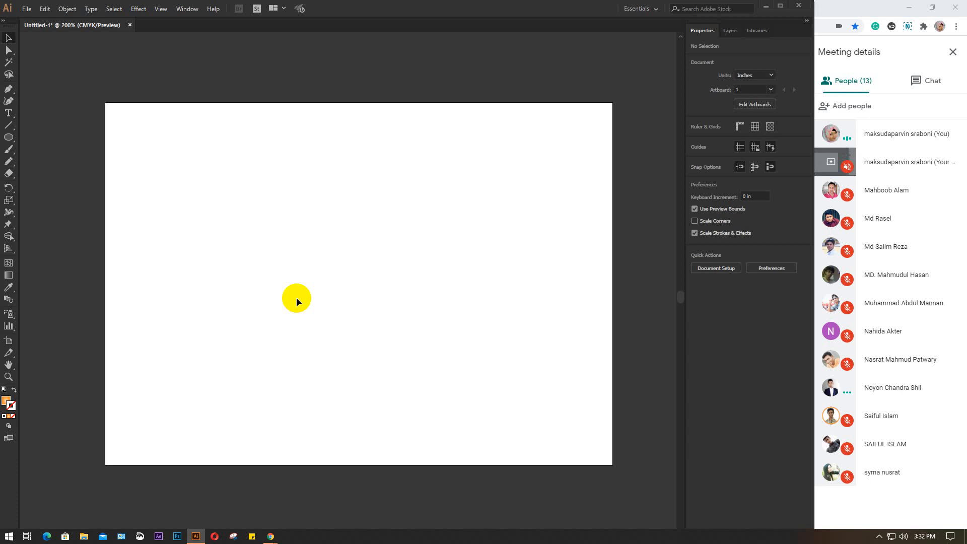
left_click(762, 5)
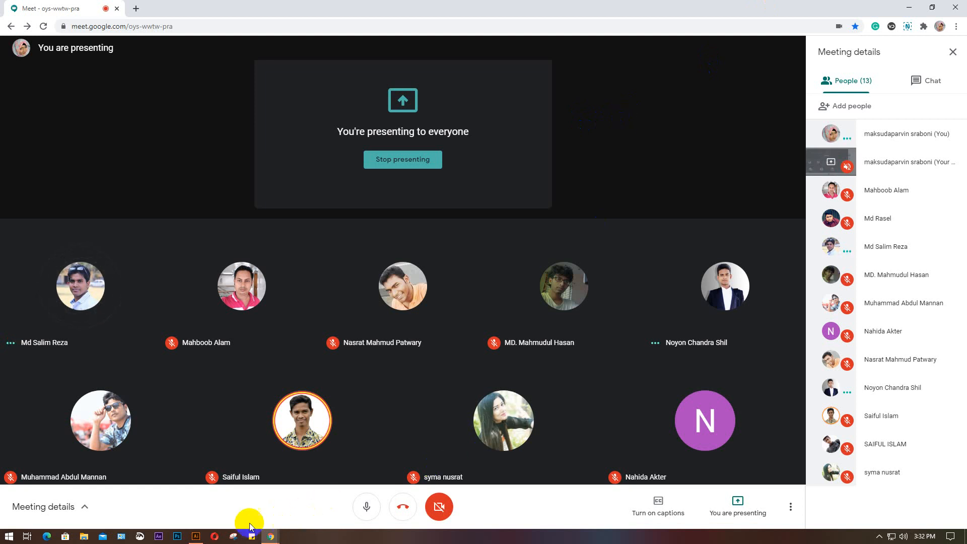
left_click(196, 538)
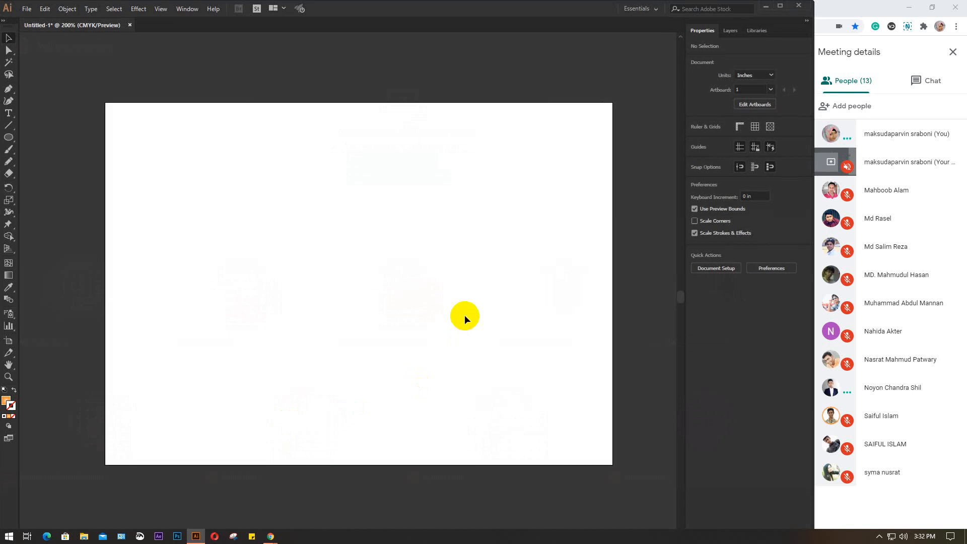
Step: Minimize Illustrator and stop presenting the screen in the Google Meet call
left_click(766, 7)
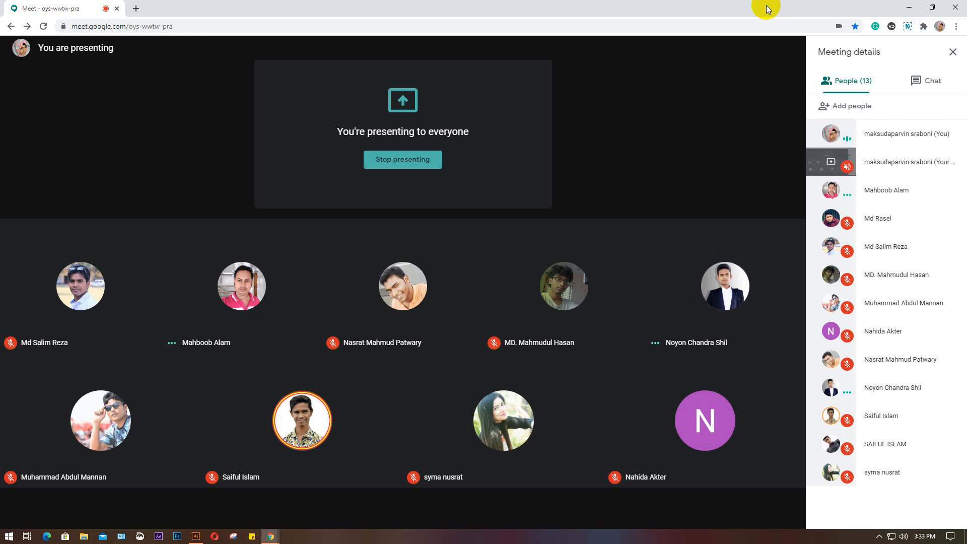
left_click(398, 162)
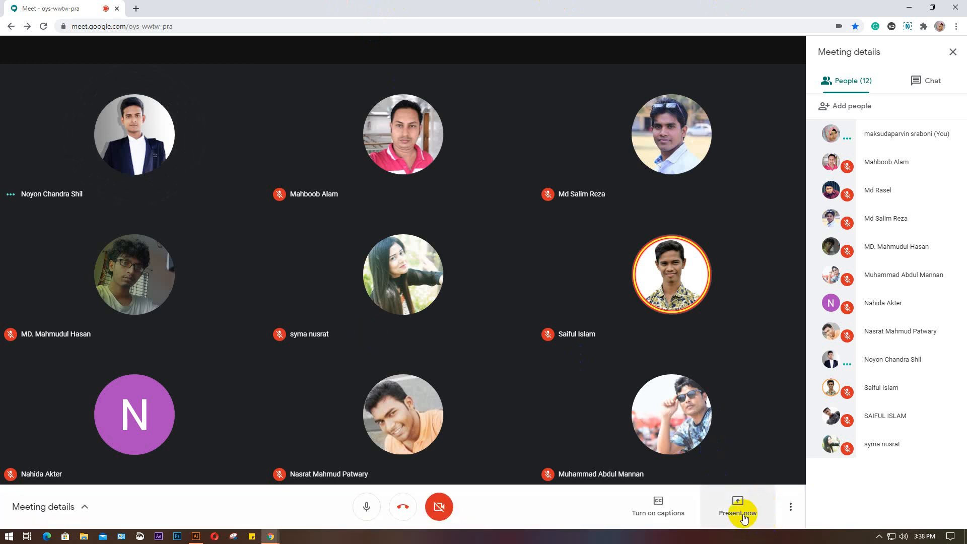
Step: Present the entire screen to the meeting again and switch back to the blank Illustrator document
left_click(739, 506)
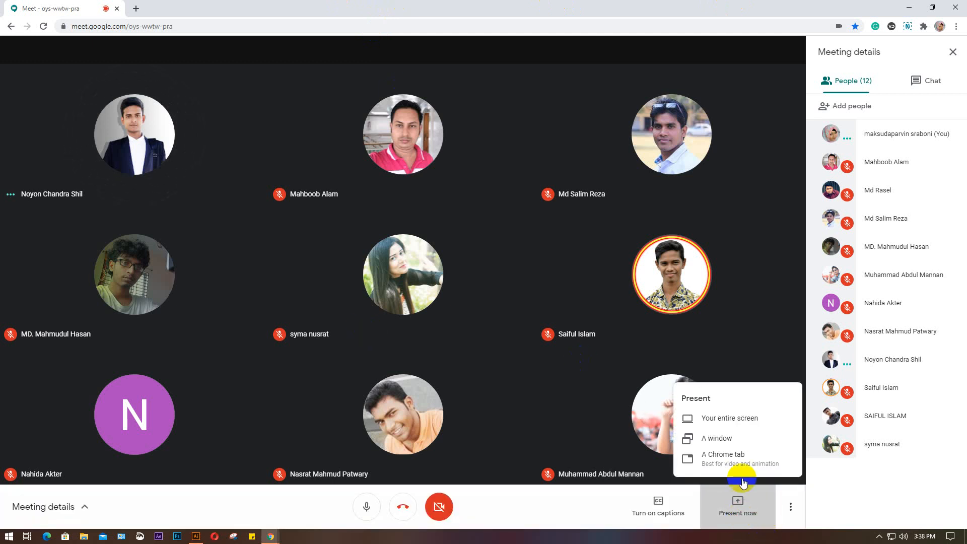
left_click(740, 418)
left_click(456, 199)
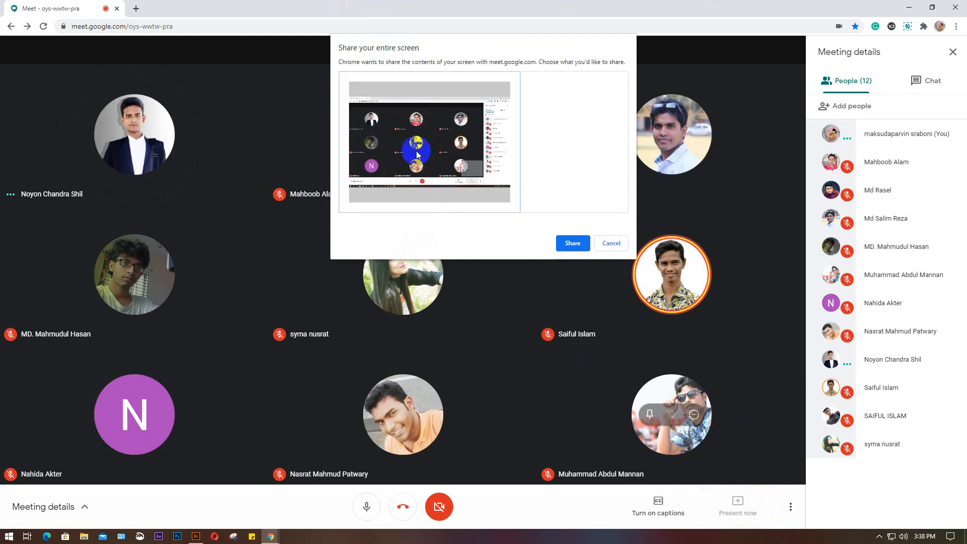
left_click(571, 240)
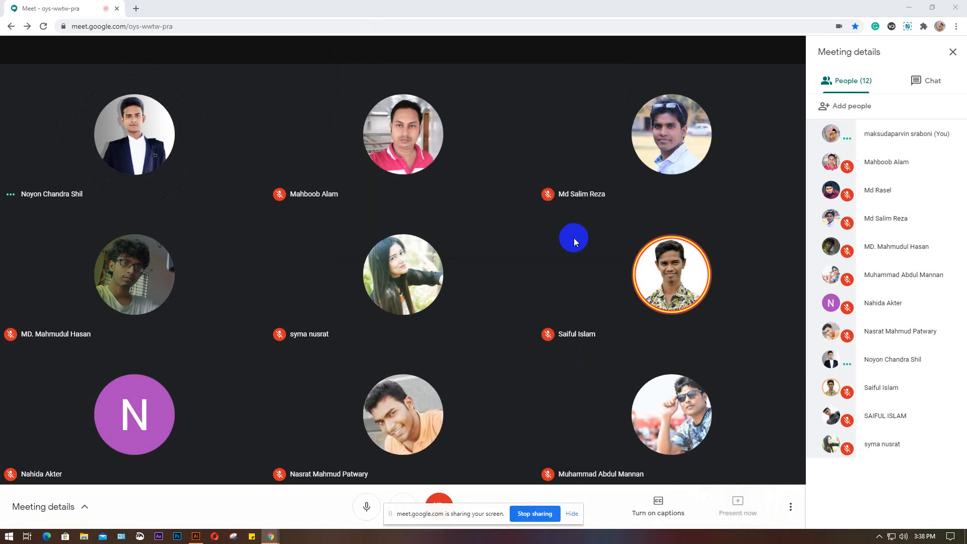
left_click(572, 513)
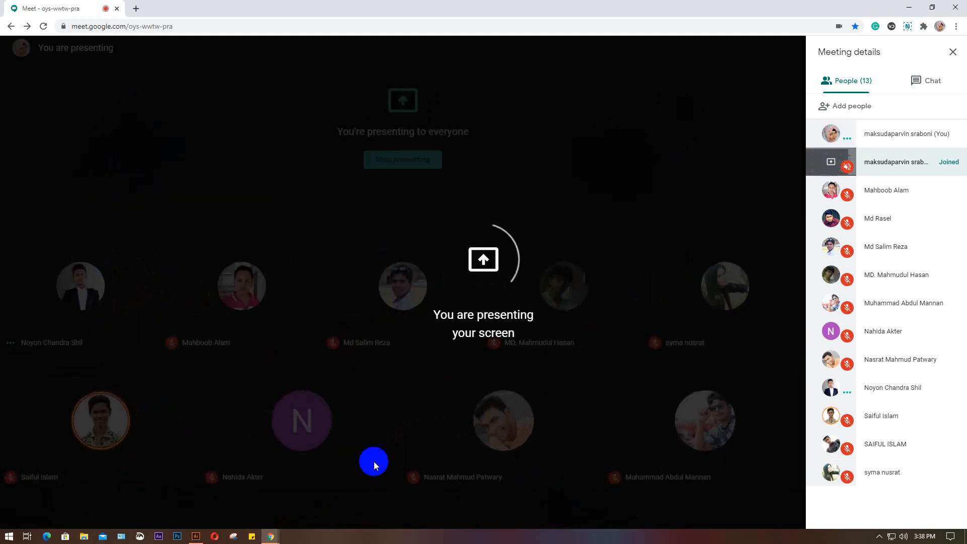
mouse_move(194, 538)
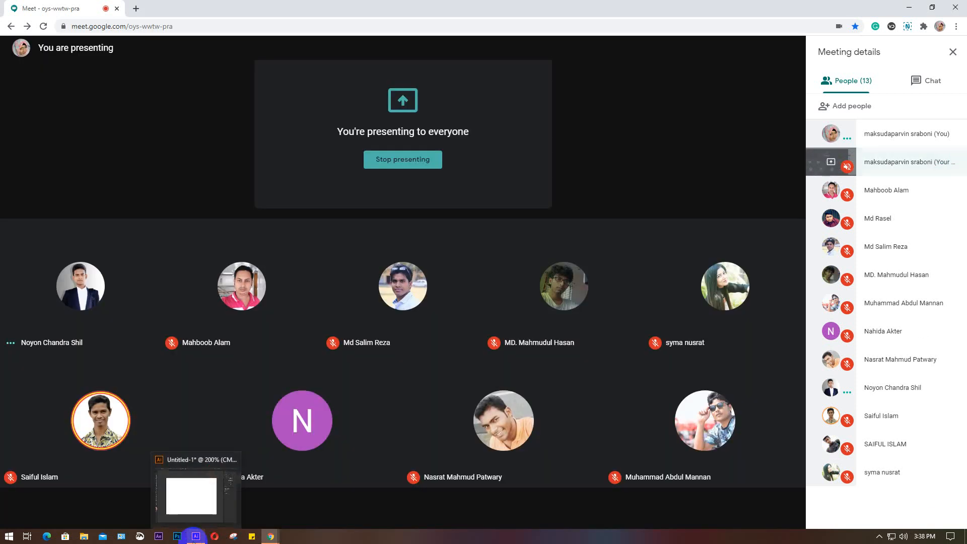
left_click(194, 538)
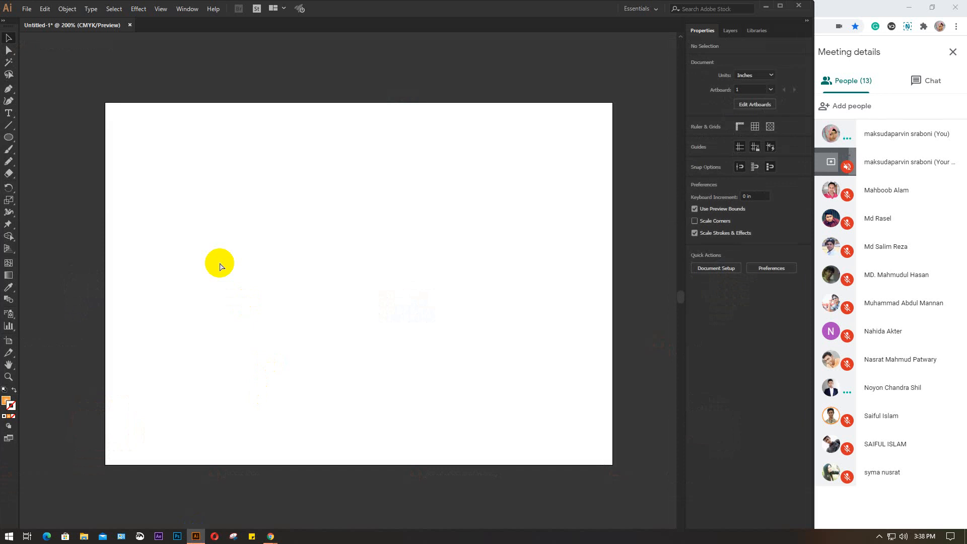
Step: Create a new document 808 px wide and 632 px high, and close it again
key("ctrl+n")
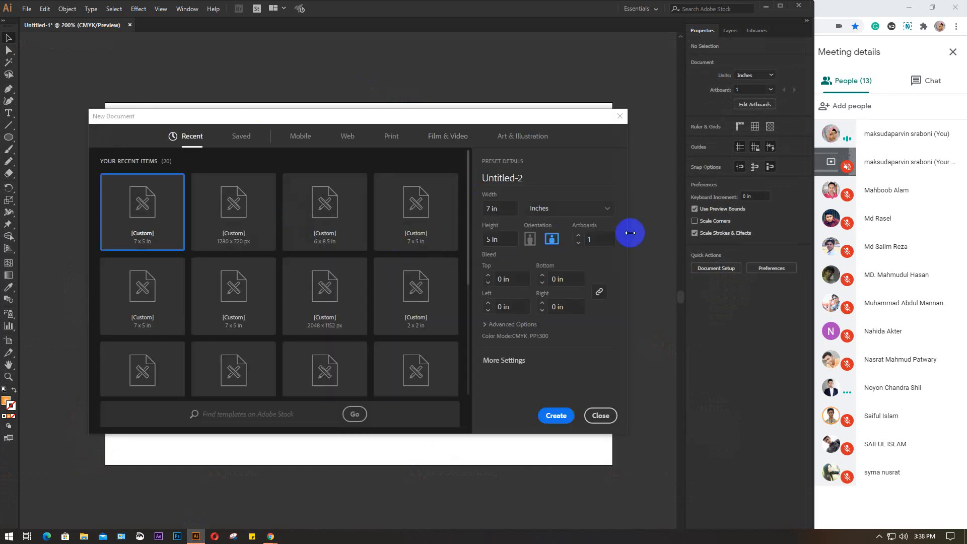
left_click(600, 207)
left_click(538, 313)
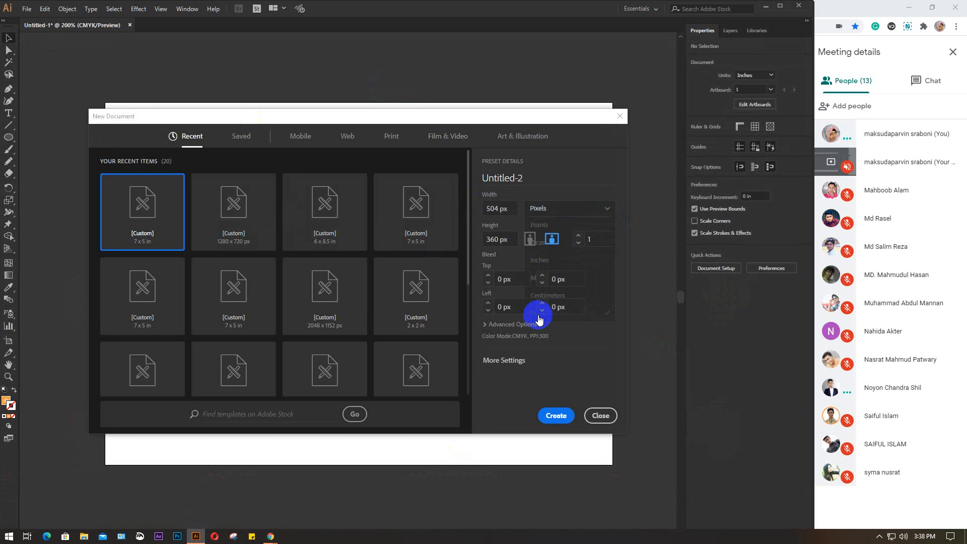
left_click_drag(514, 208, 473, 213)
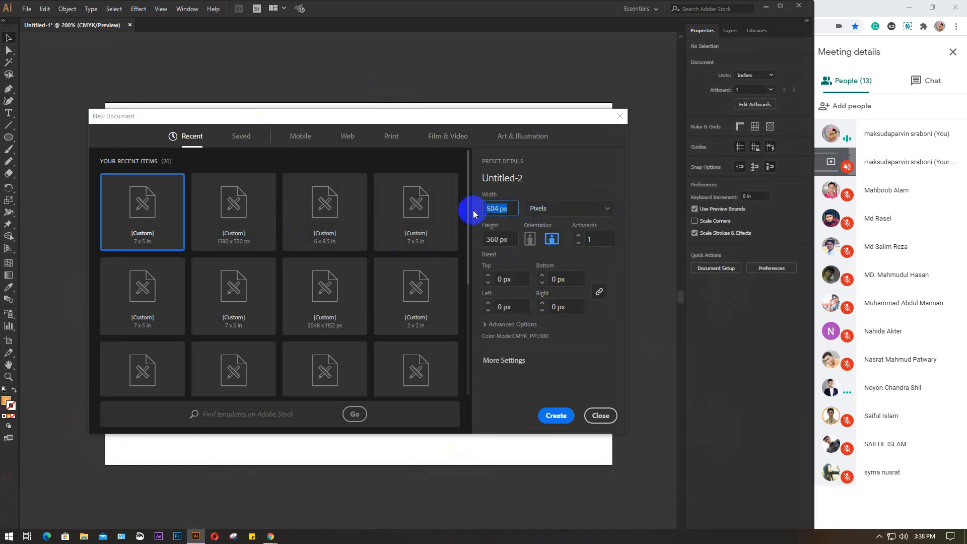
type("808")
key("Tab")
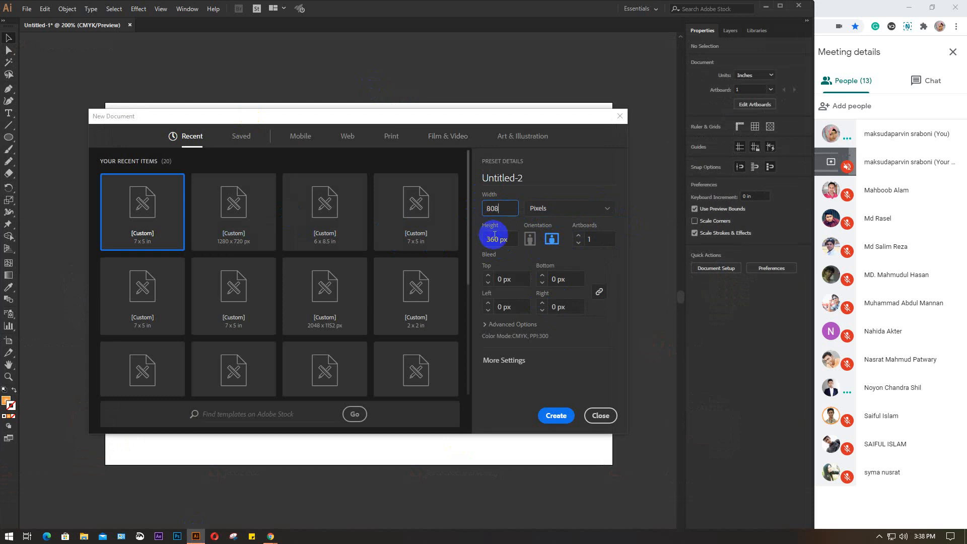
type("632")
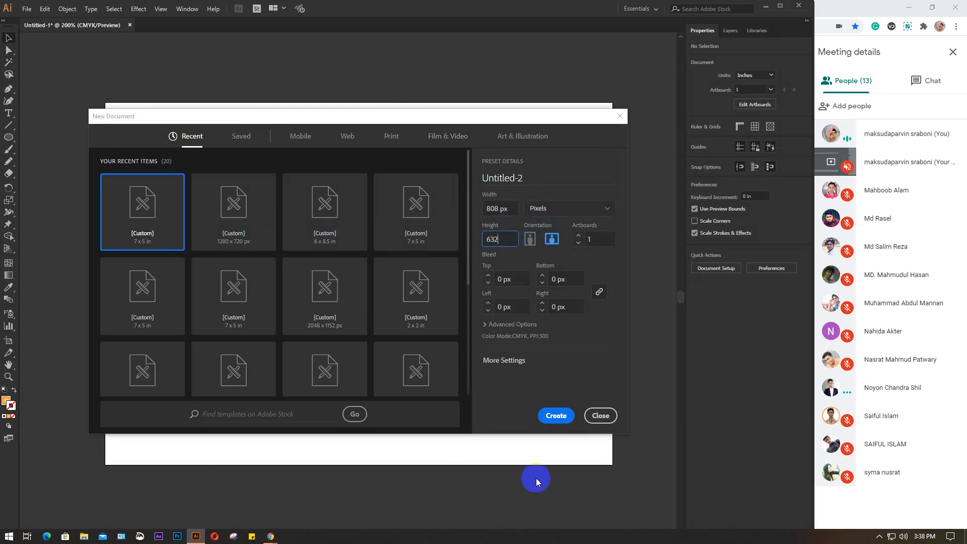
left_click(555, 415)
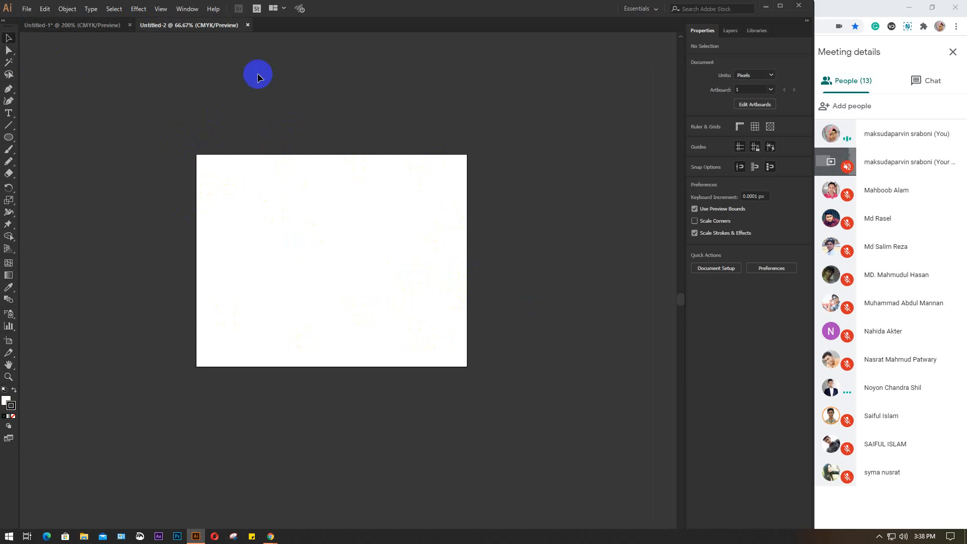
left_click(248, 25)
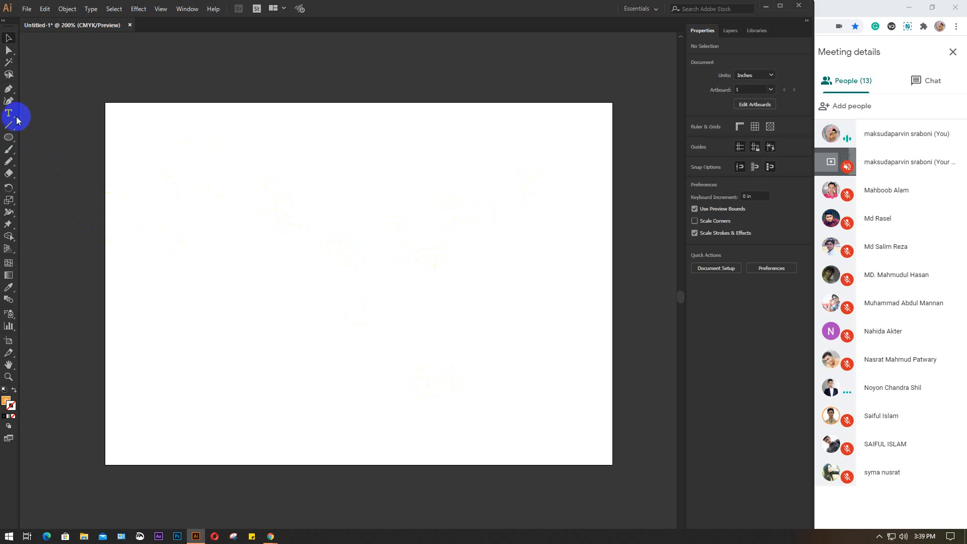
Step: Draw an orange gradient rectangle about 4.86 × 5 in over the full artboard height and centre it horizontally
left_click_drag(8, 141, 60, 134)
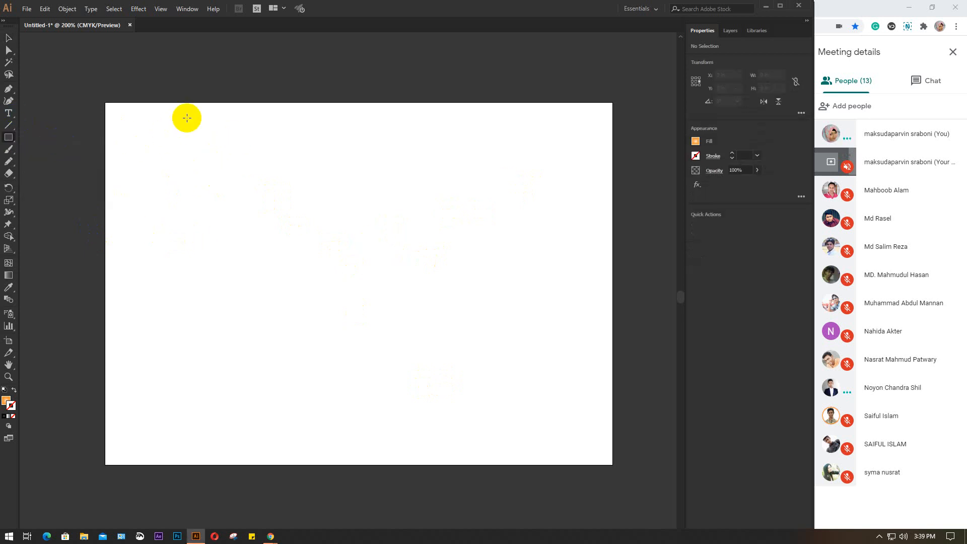
left_click_drag(212, 103, 564, 464)
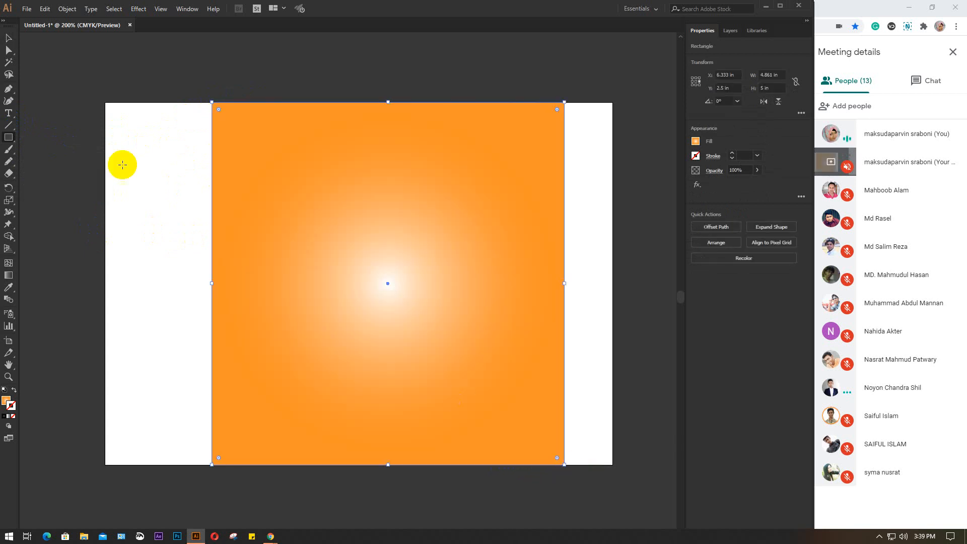
left_click(4, 37)
left_click_drag(335, 267, 307, 270)
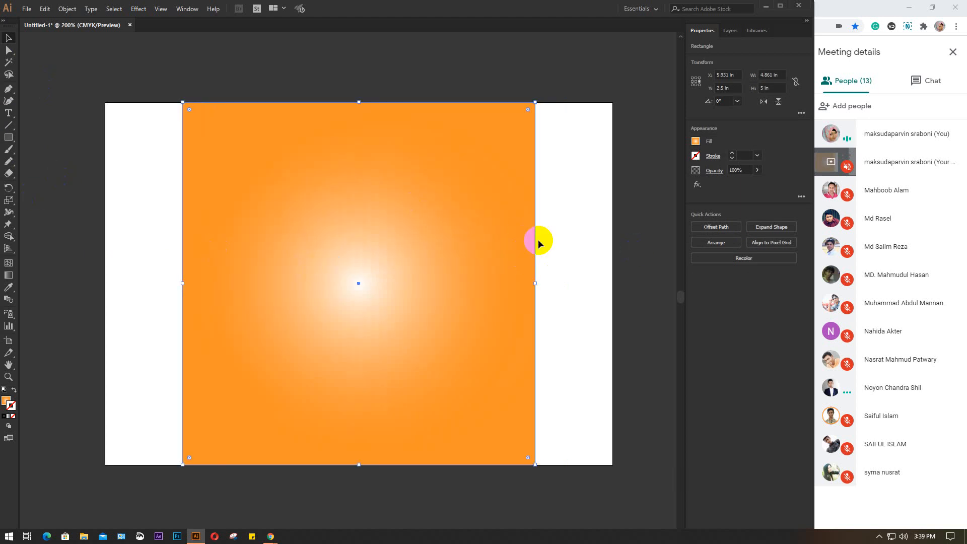
Step: Delete the orange gradient rectangle from the artboard
left_click(585, 194)
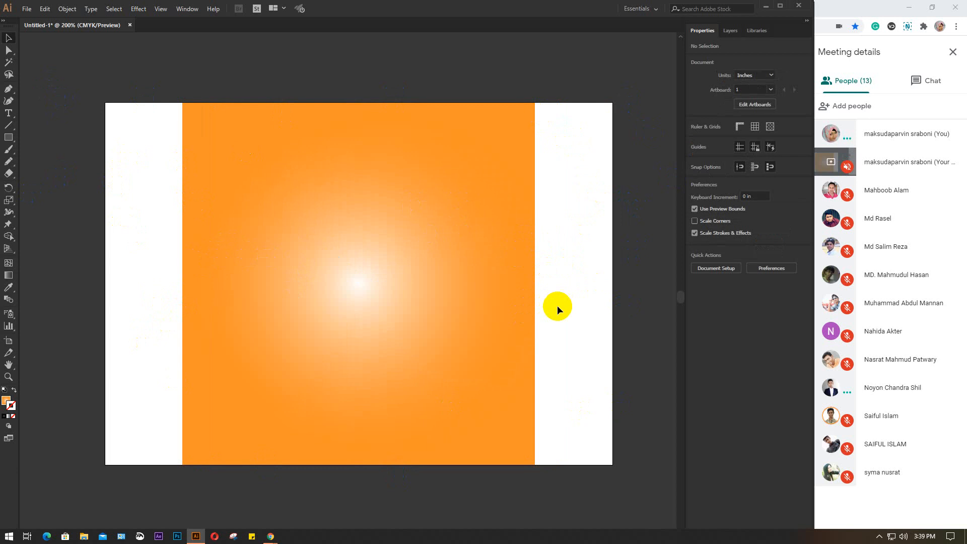
left_click(470, 319)
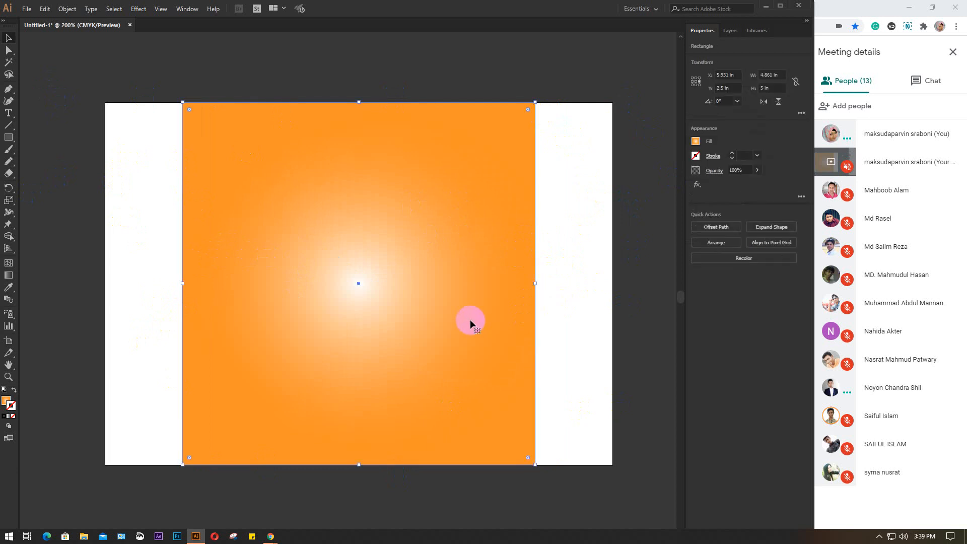
key("Delete")
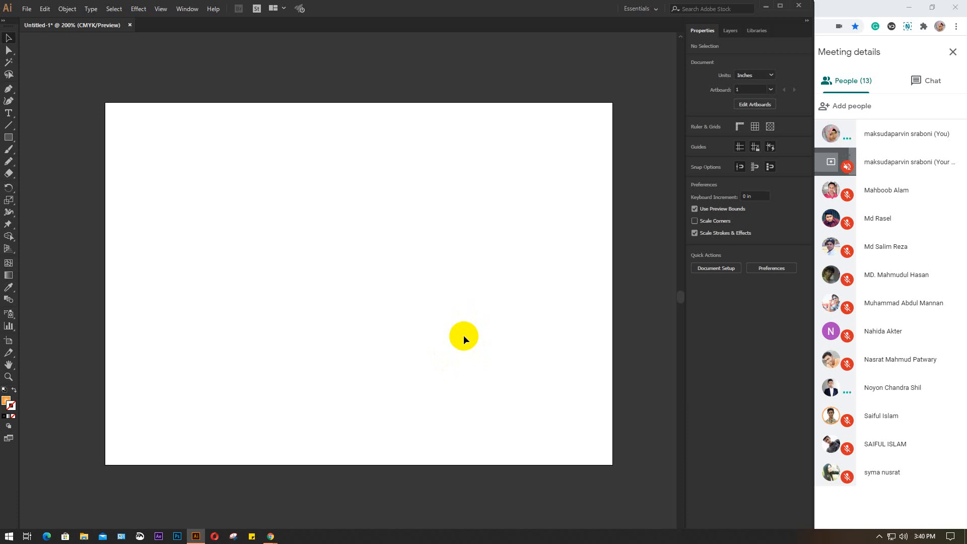
Step: Launch Photoshop and bring its home screen in front of the meeting window
left_click(177, 536)
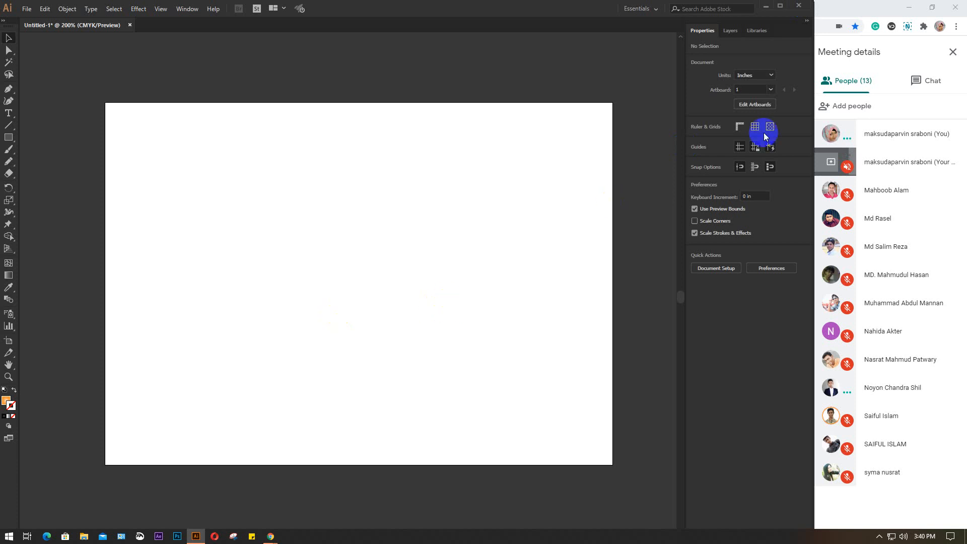
left_click(797, 10)
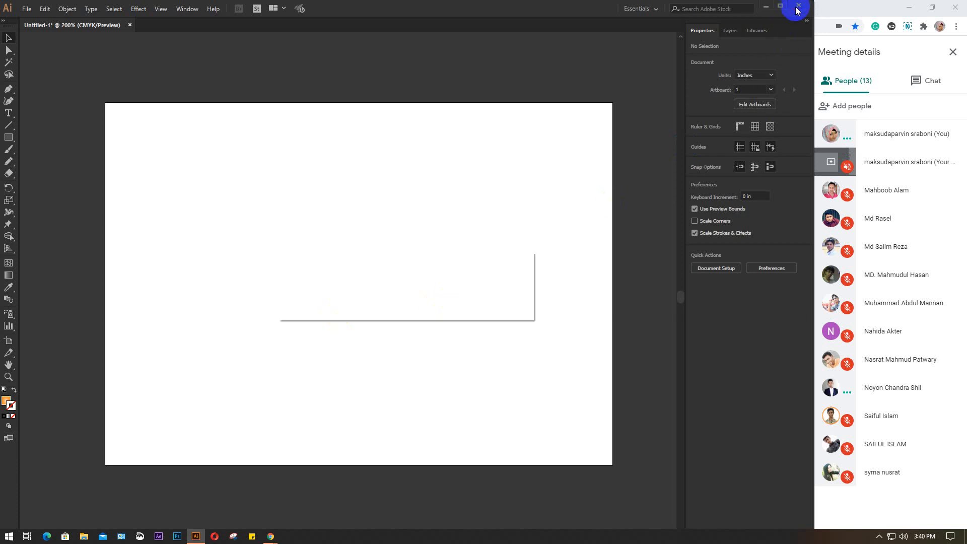
left_click(455, 305)
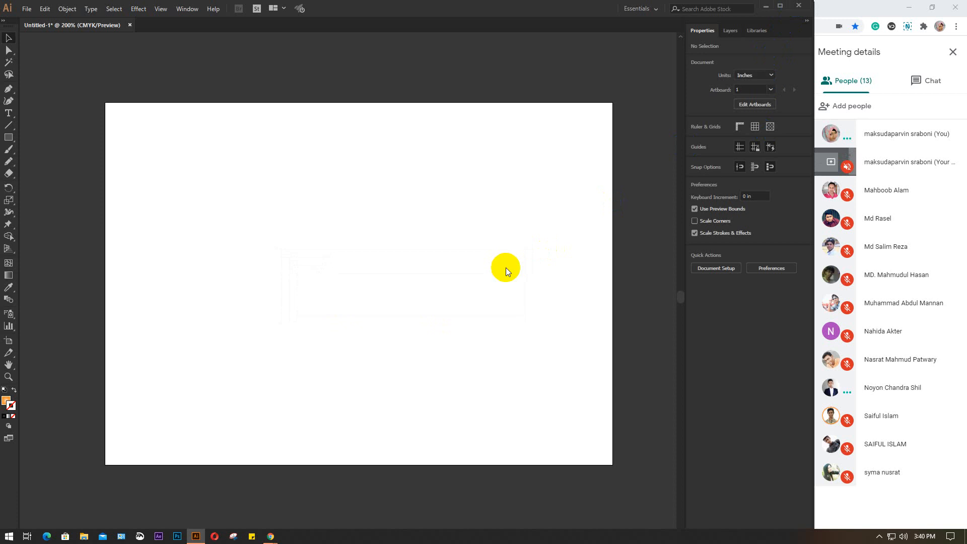
left_click(178, 537)
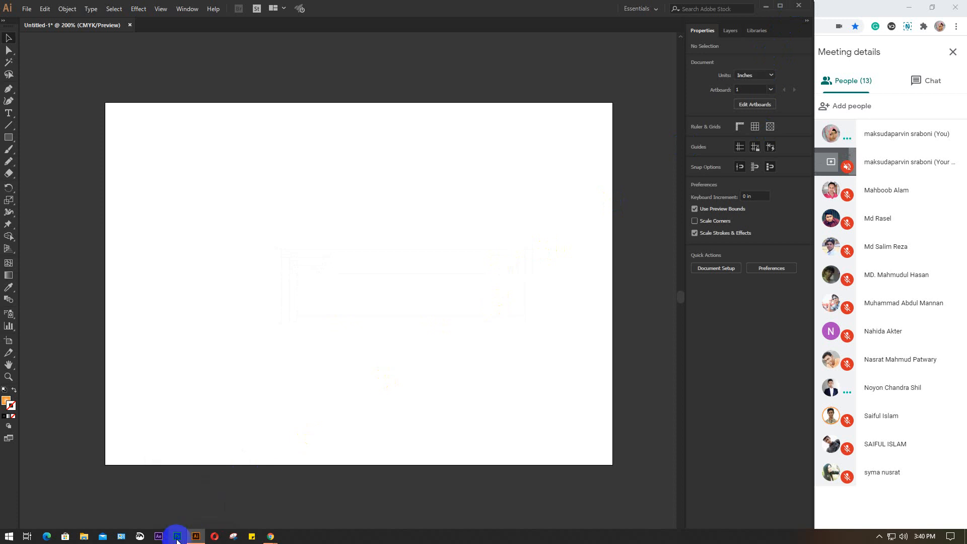
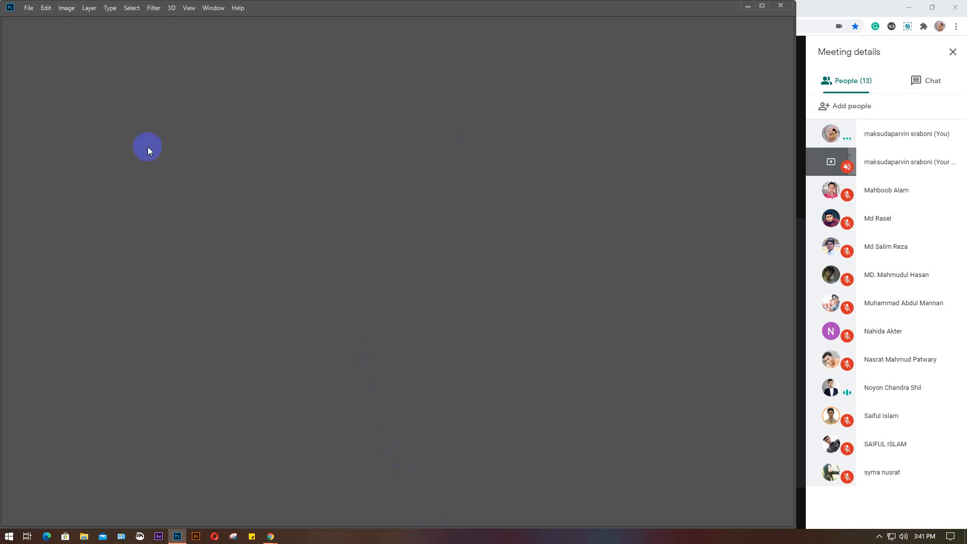
left_click(750, 10)
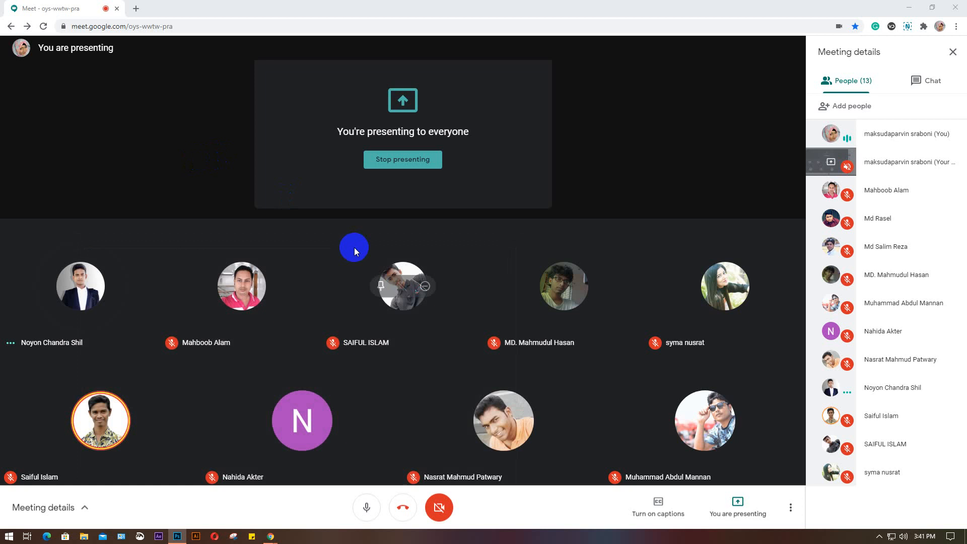
left_click(177, 536)
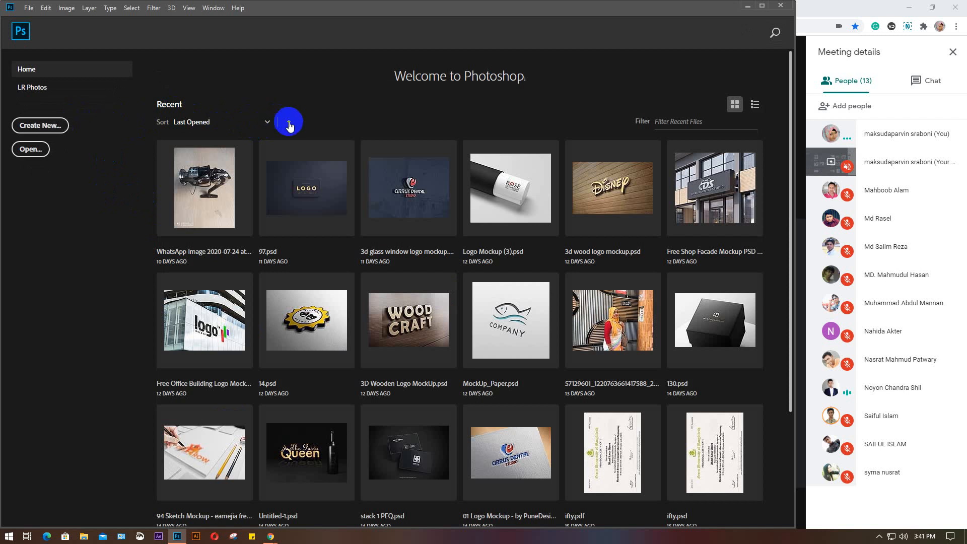
Step: Show the recent files as thumbnails and open 01 Logo Mockup - by PuneDesign.psd
left_click(754, 105)
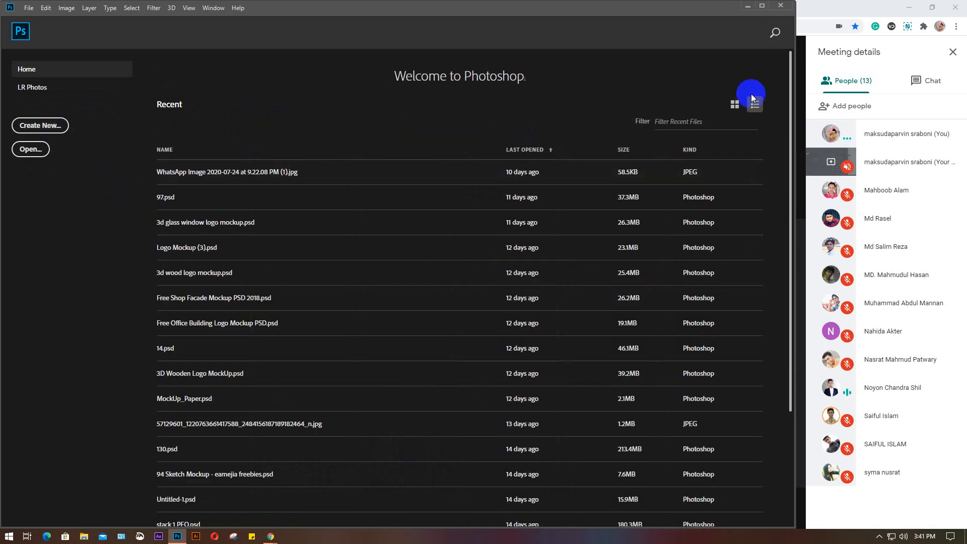
left_click(734, 107)
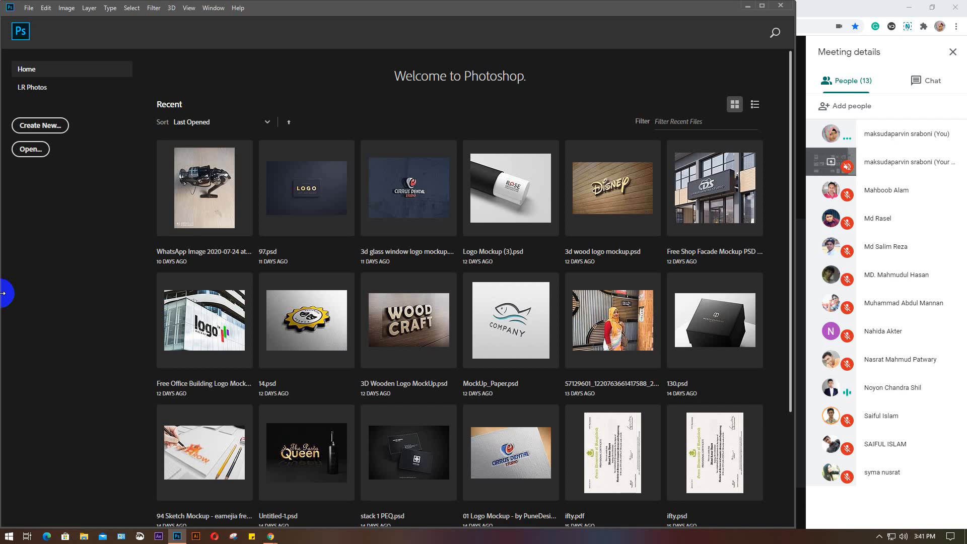
left_click(515, 461)
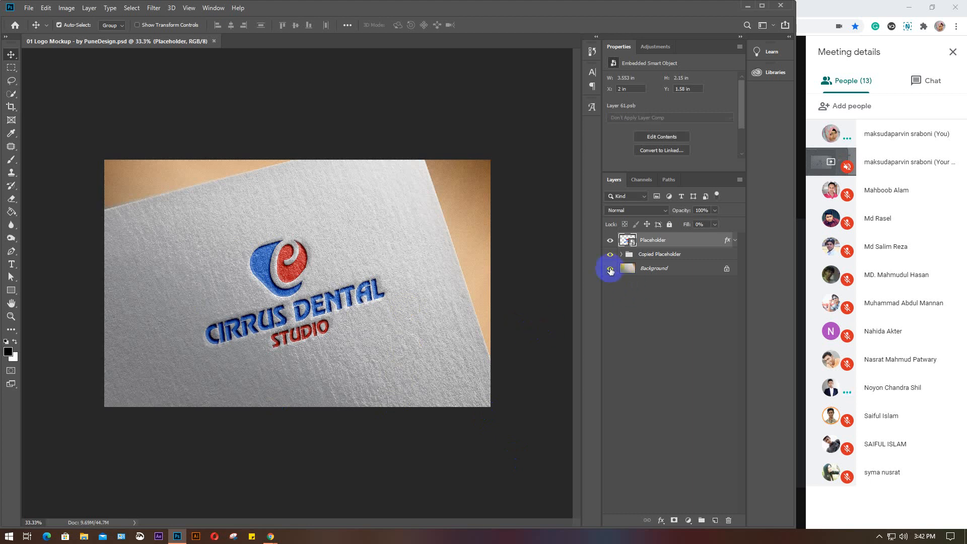
Step: Toggle the visibility of the mockup's layers, ending with Placeholder and Copied Placeholder hidden and Background shown
left_click(610, 240)
left_click(610, 255)
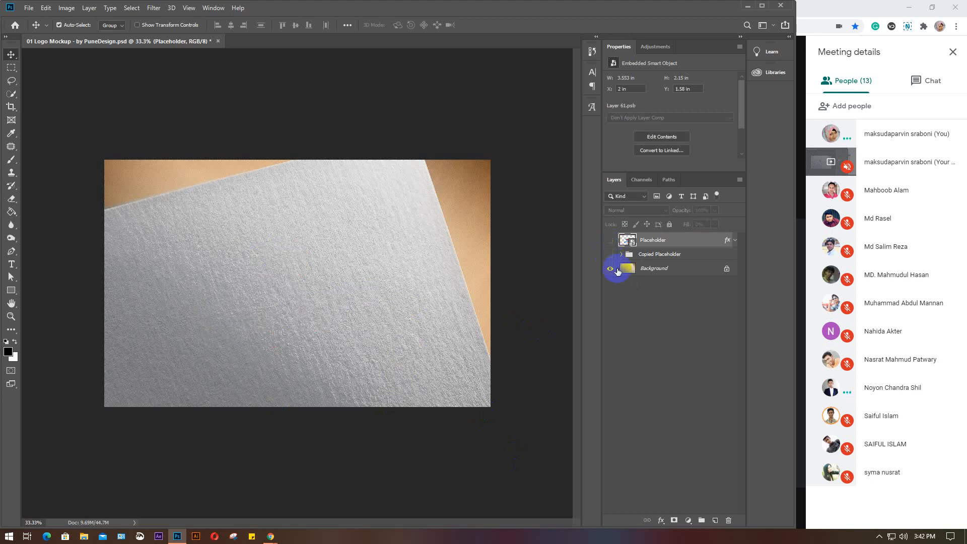
left_click(612, 270)
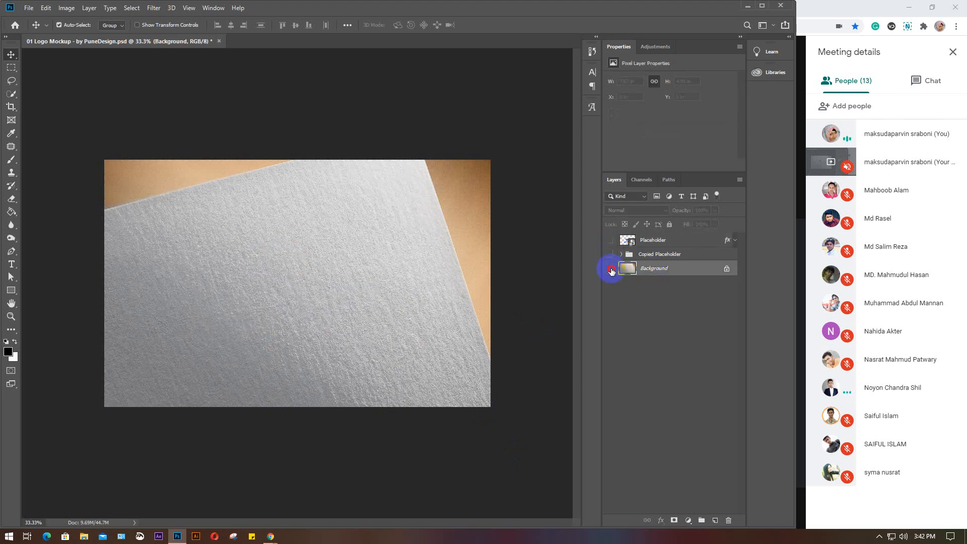
left_click(610, 269)
left_click(611, 269)
left_click(611, 240)
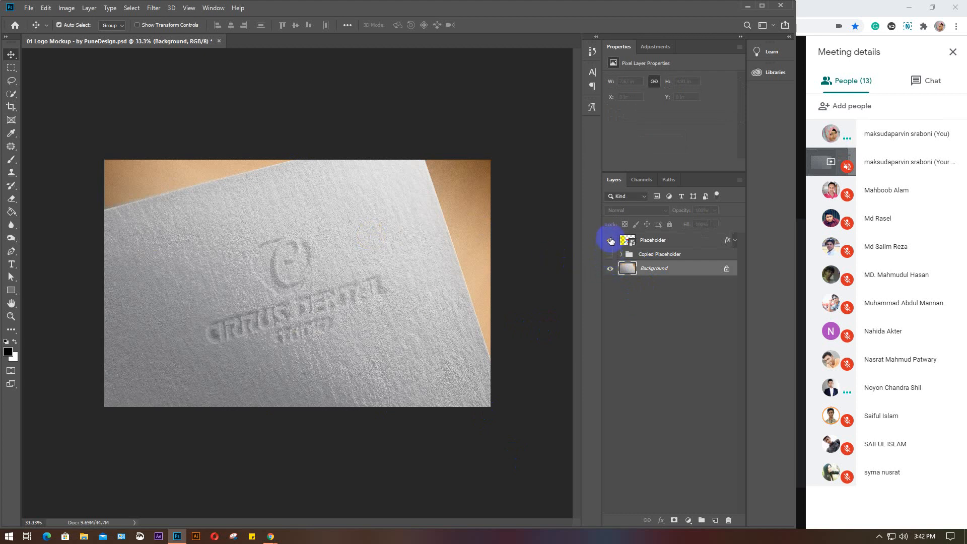
left_click(610, 240)
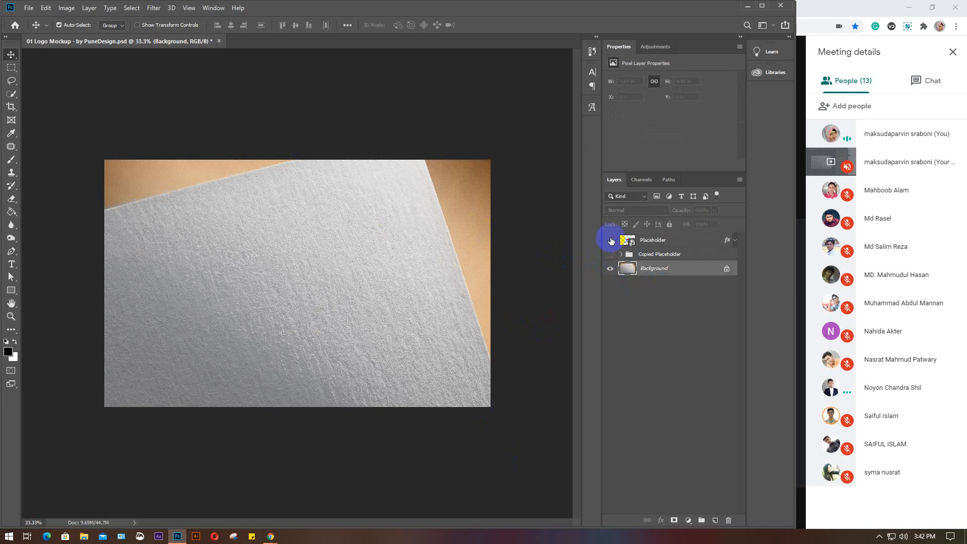
Step: Show and expand the Copied Placeholder group, and compare the logo with and without its Texture layer
left_click(611, 255)
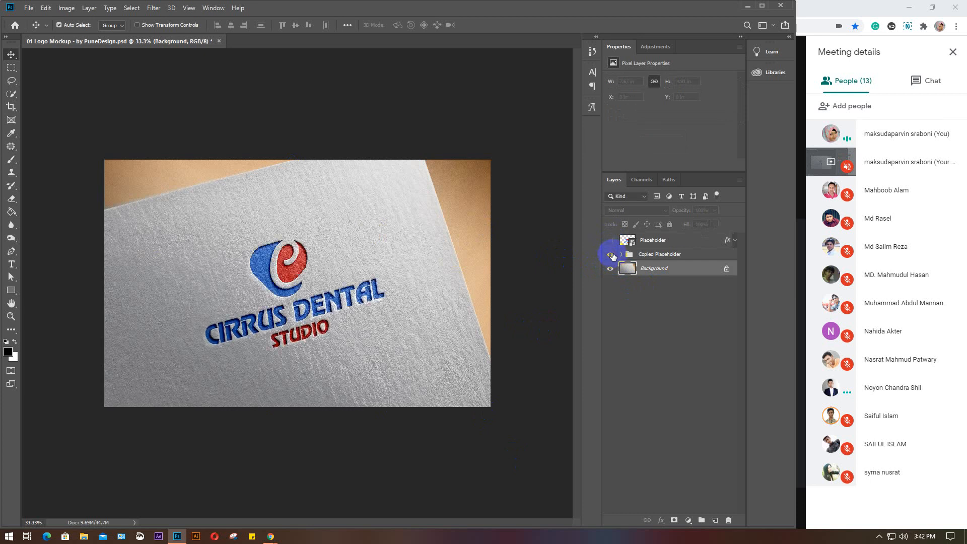
left_click(621, 254)
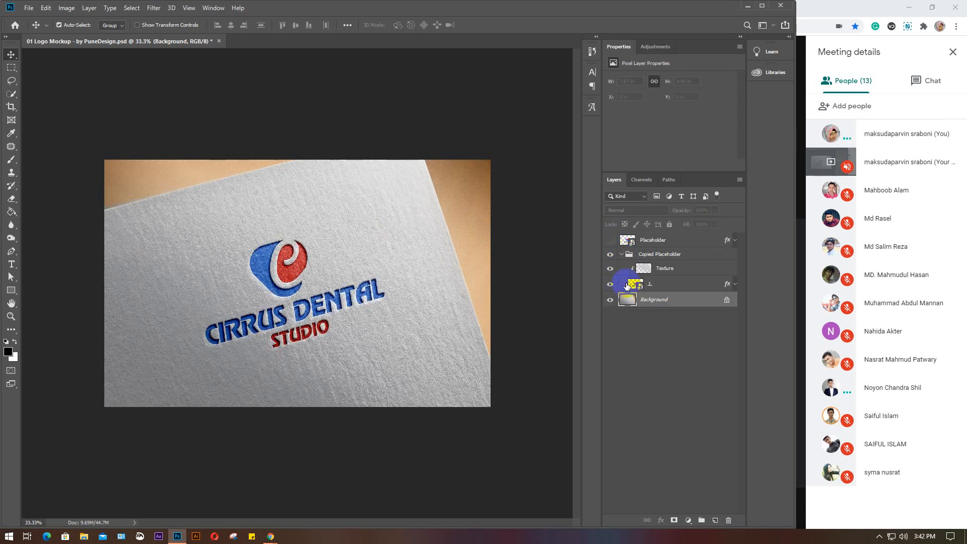
left_click(610, 269)
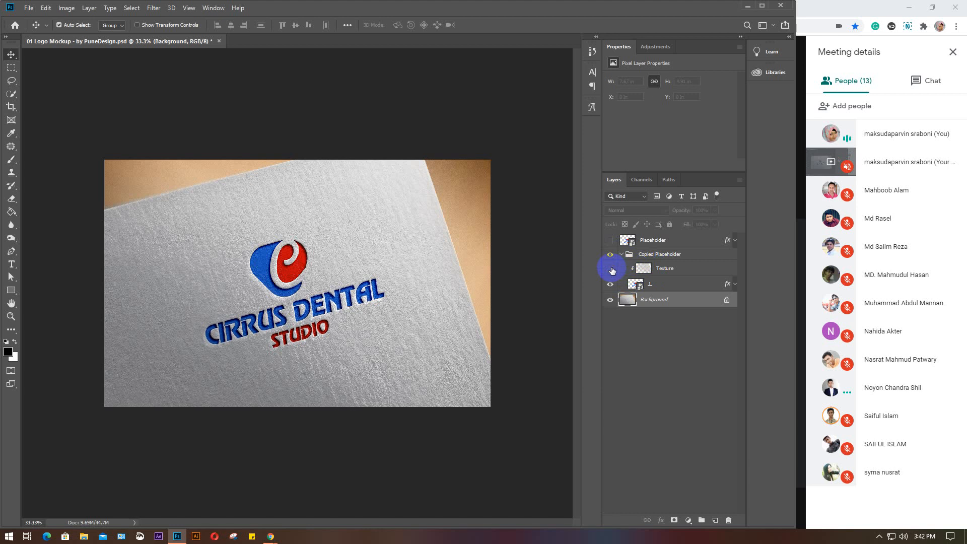
left_click(612, 270)
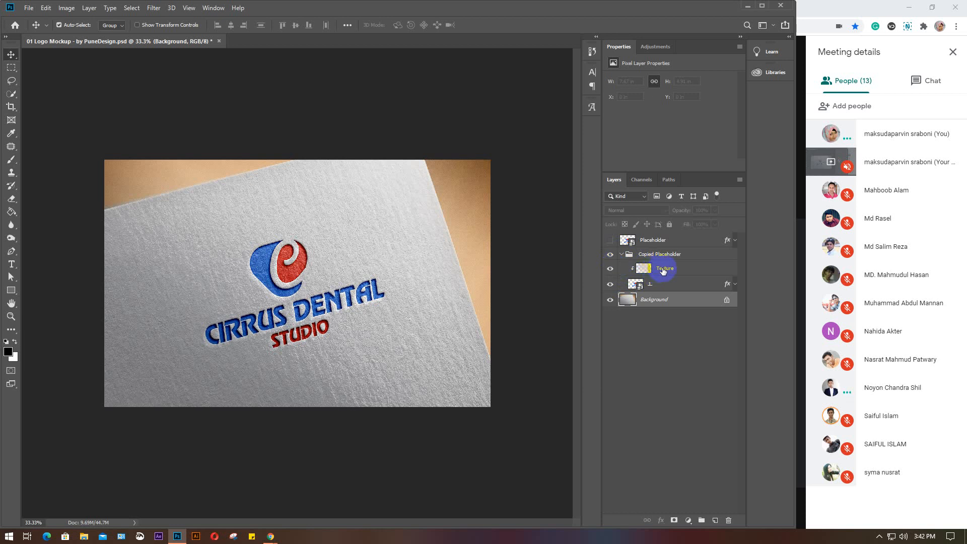
Step: Toggle the visibility of layer 1, Texture and Placeholder in turn, leaving only Placeholder hidden
left_click(610, 285)
left_click(610, 285)
left_click(610, 268)
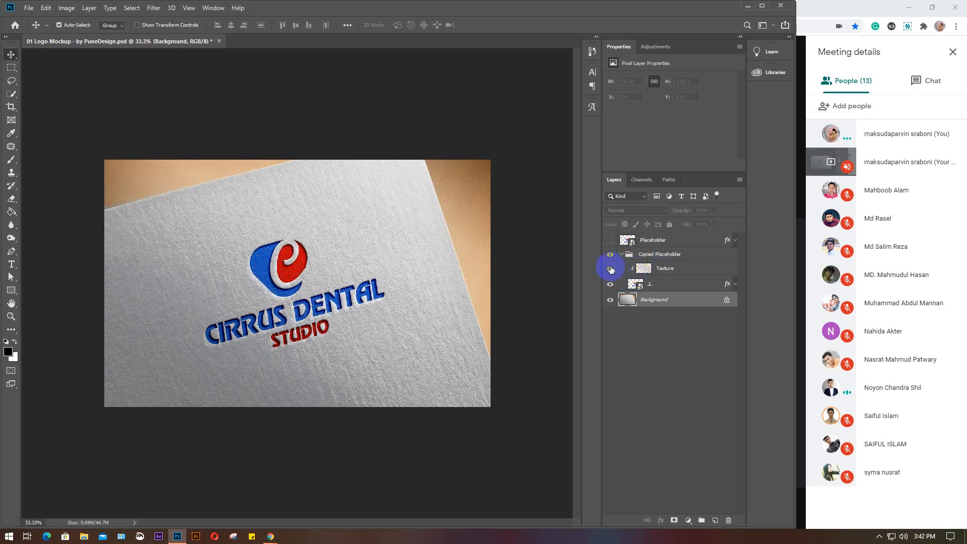
left_click(610, 268)
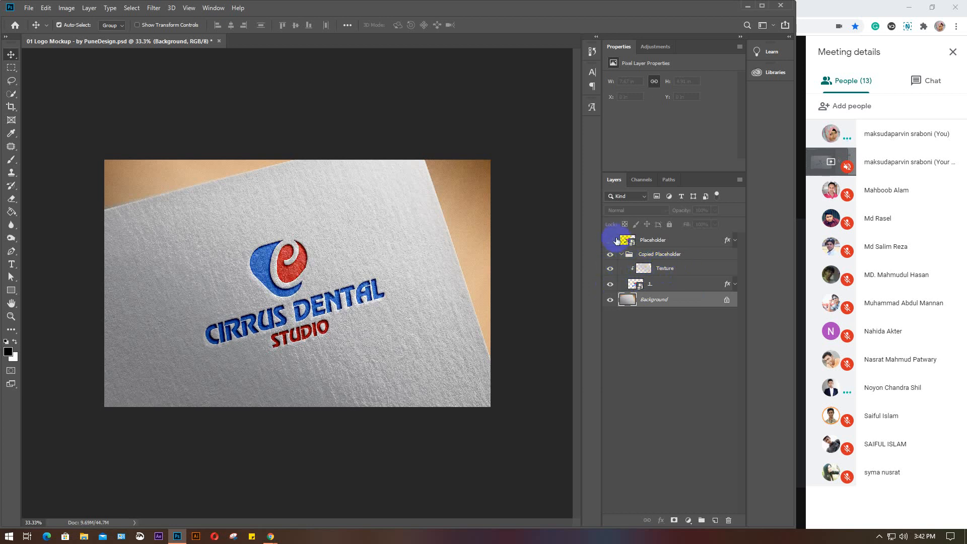
left_click(609, 241)
left_click(609, 241)
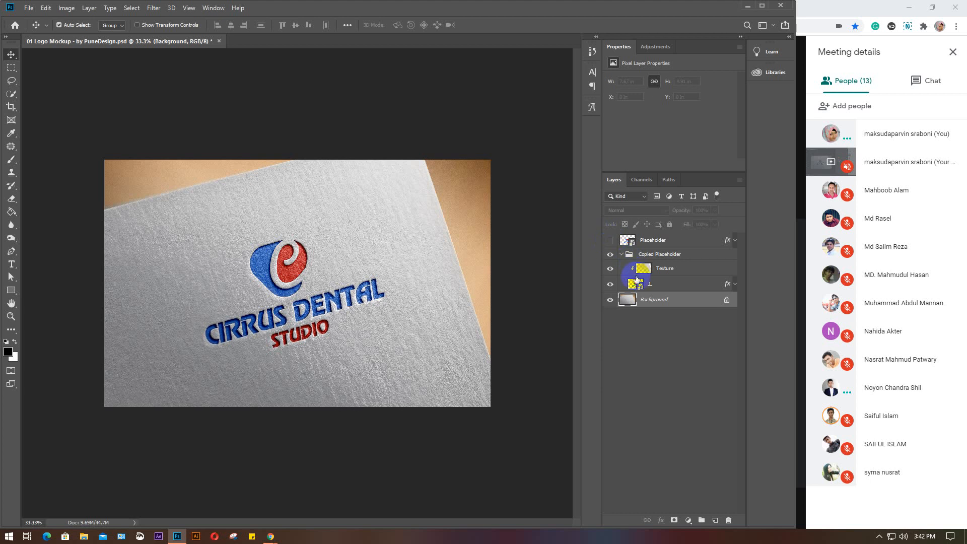
Step: Select the Texture layer and toggle its visibility to compare the logo's surface, leaving the layer shown
left_click(680, 270)
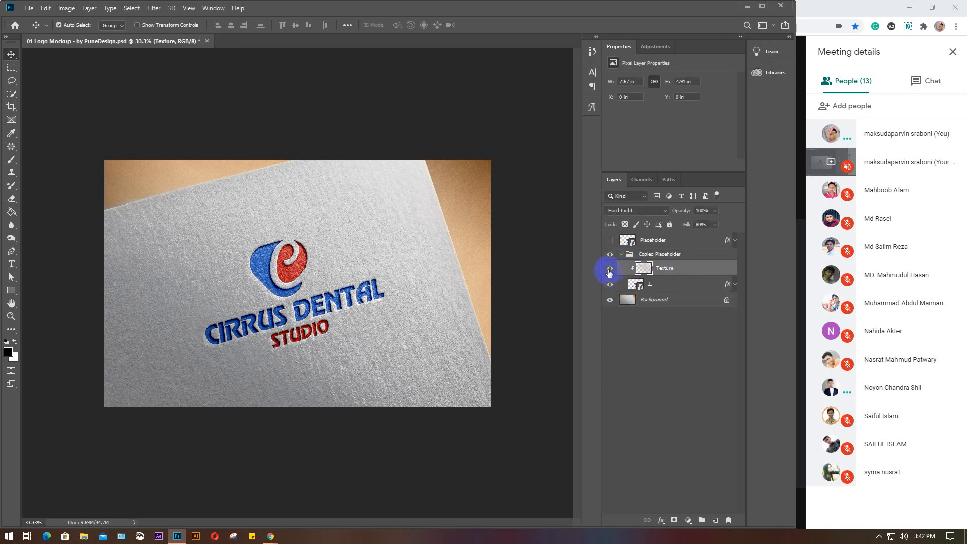
left_click(609, 271)
left_click(609, 270)
left_click(609, 270)
Step: Select layer 1 in the Copied Placeholder group and repeatedly hide and show it, leaving it shown
left_click(635, 285)
left_click(609, 285)
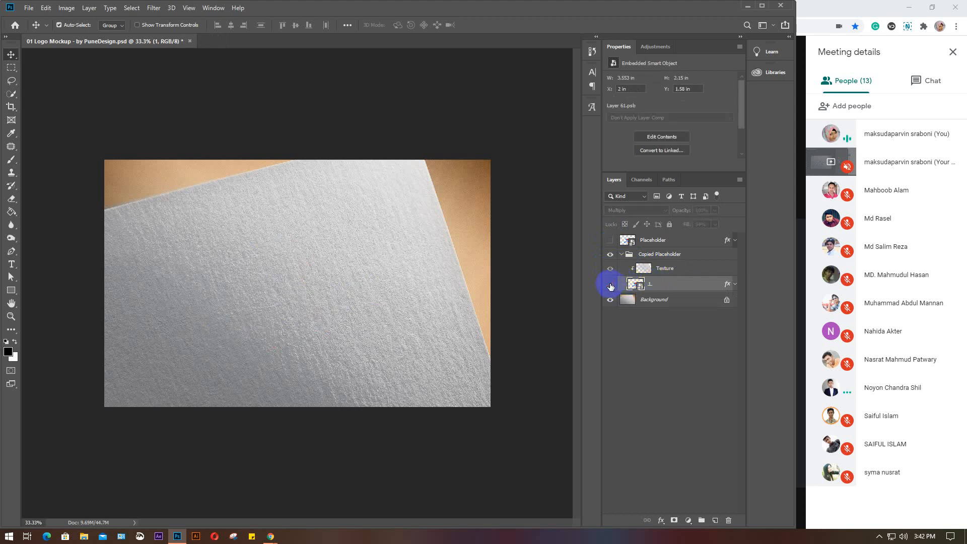
left_click(610, 285)
left_click(610, 285)
left_click(610, 285)
left_click(611, 285)
left_click(610, 285)
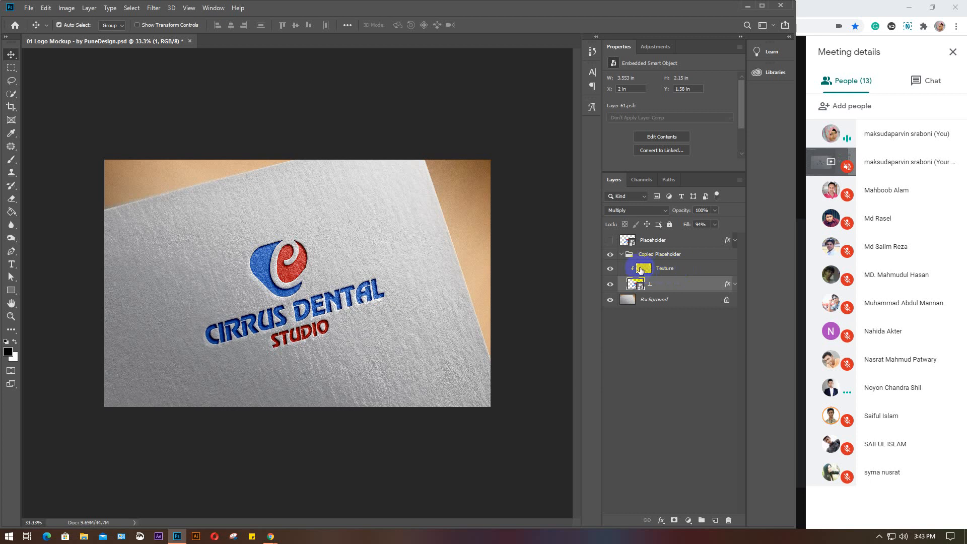
Step: Show and hide the Placeholder layer once more, and select the Texture layer
left_click(610, 240)
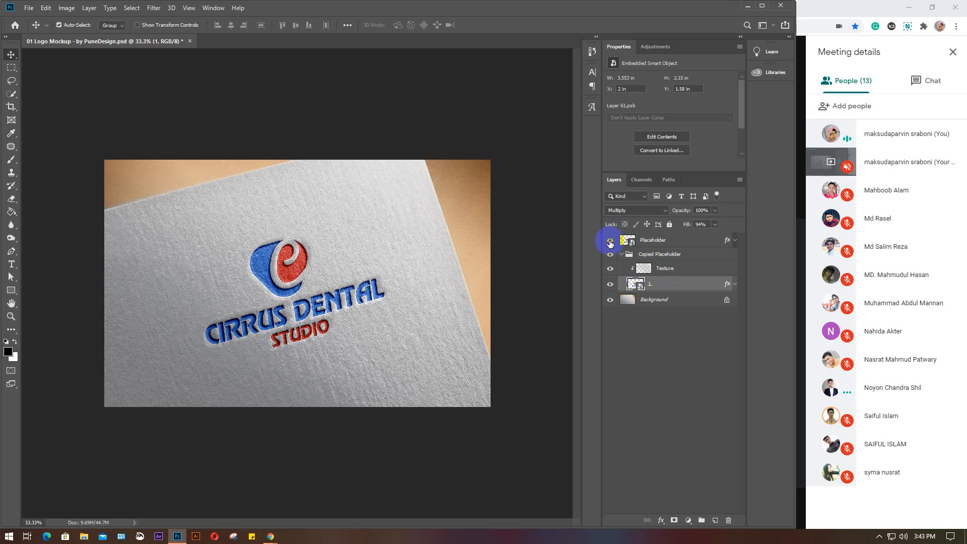
left_click(610, 242)
left_click(643, 269)
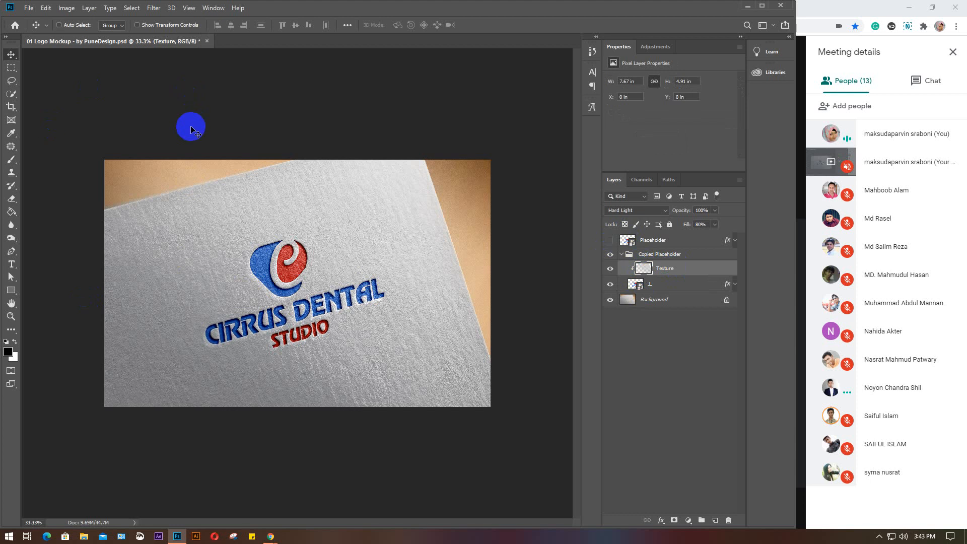
Step: Create a 7 x 5 inch RGB document at 300 pixels/inch with white background contents
key("ctrl+n")
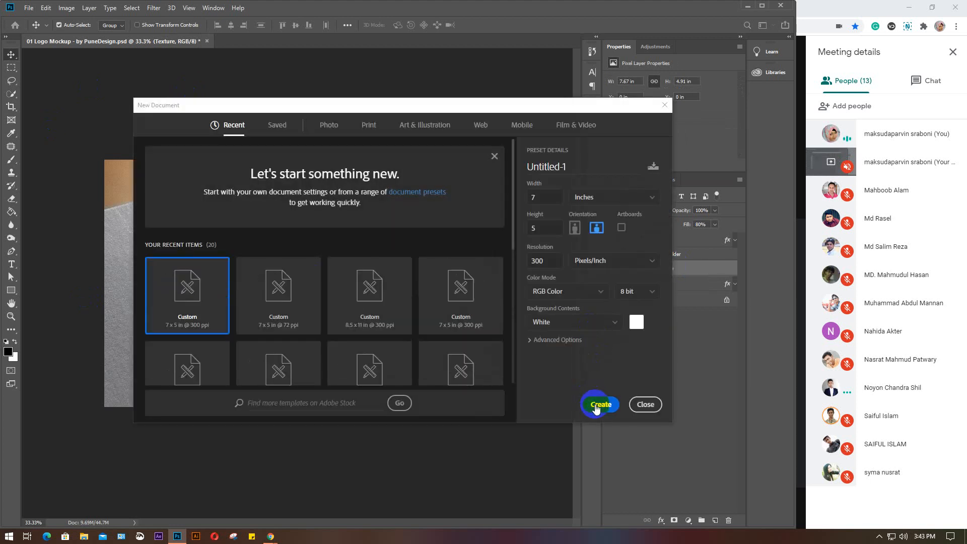
left_click(595, 405)
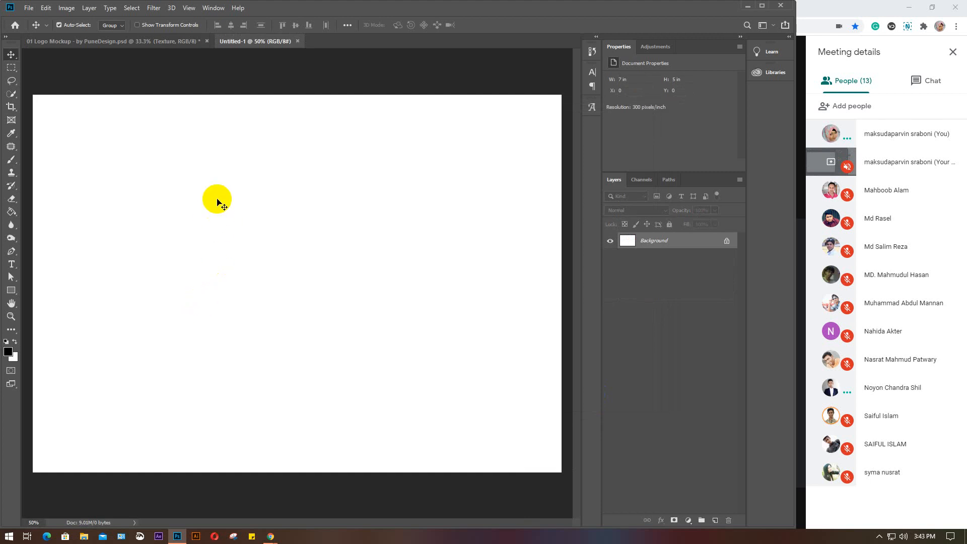
Step: Draw a black circle about 310 px wide near the middle of the canvas and move it slightly upward
left_click(11, 149)
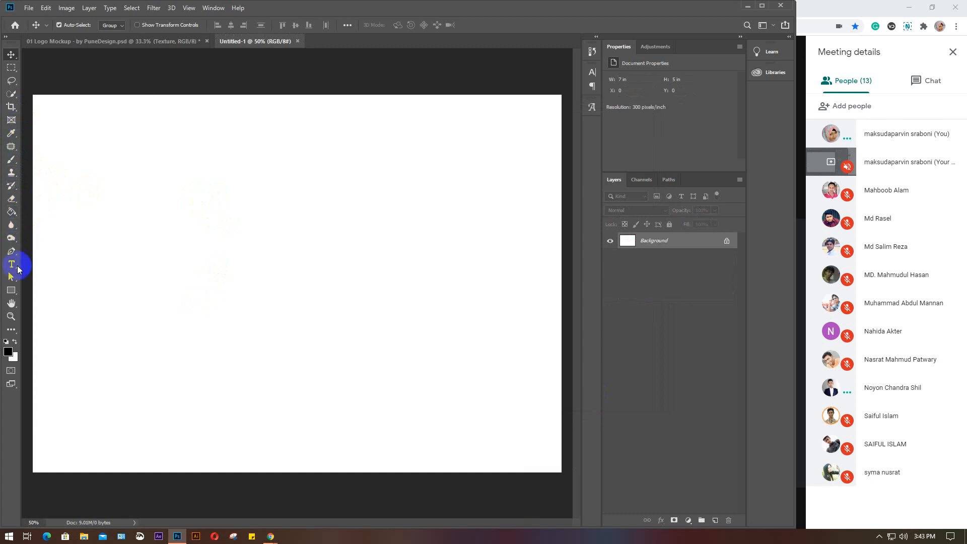
left_click(11, 291)
left_click(64, 291)
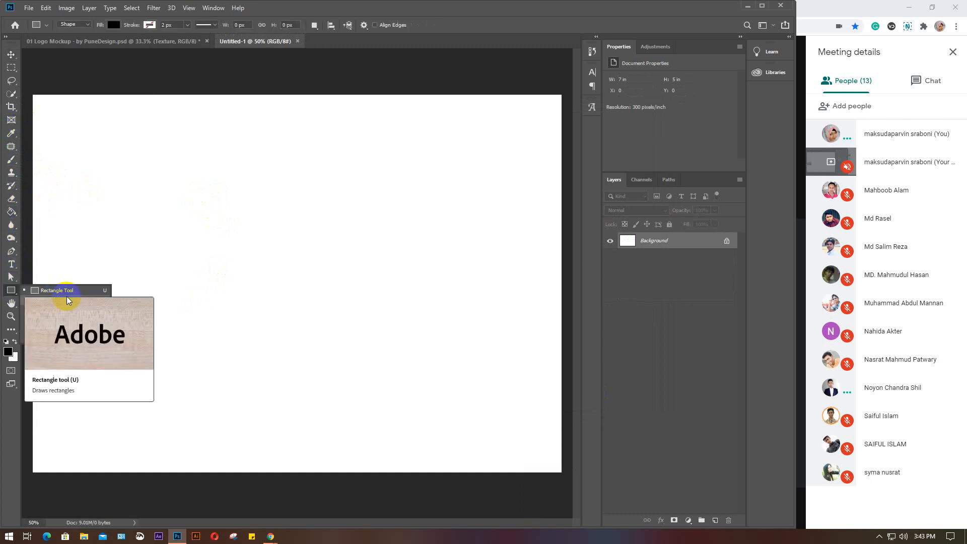
left_click(55, 312)
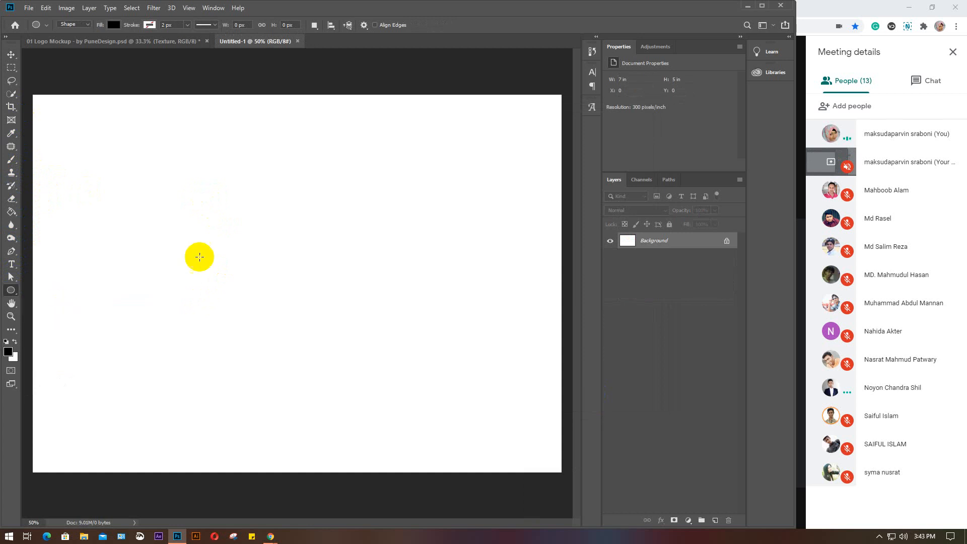
left_click_drag(229, 228, 327, 305)
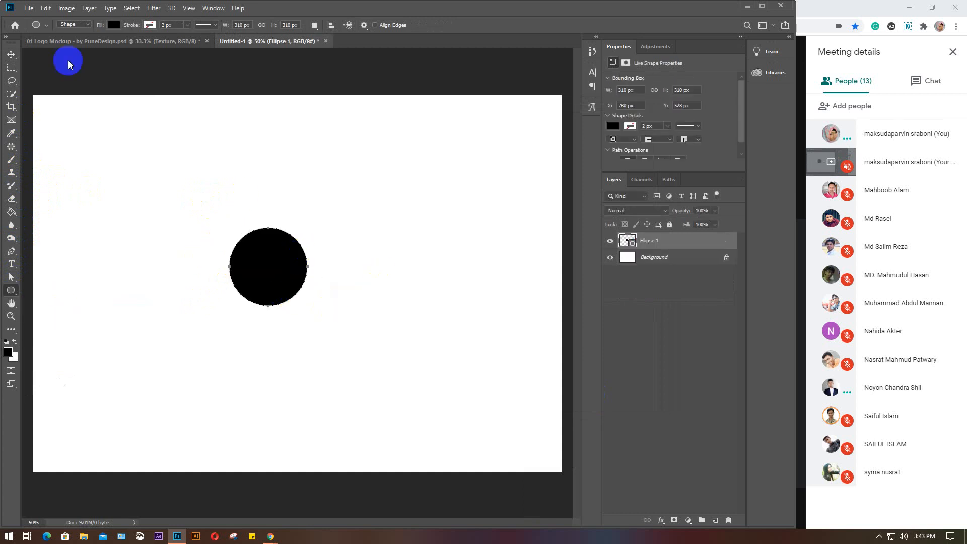
left_click(11, 54)
left_click_drag(285, 267, 278, 251)
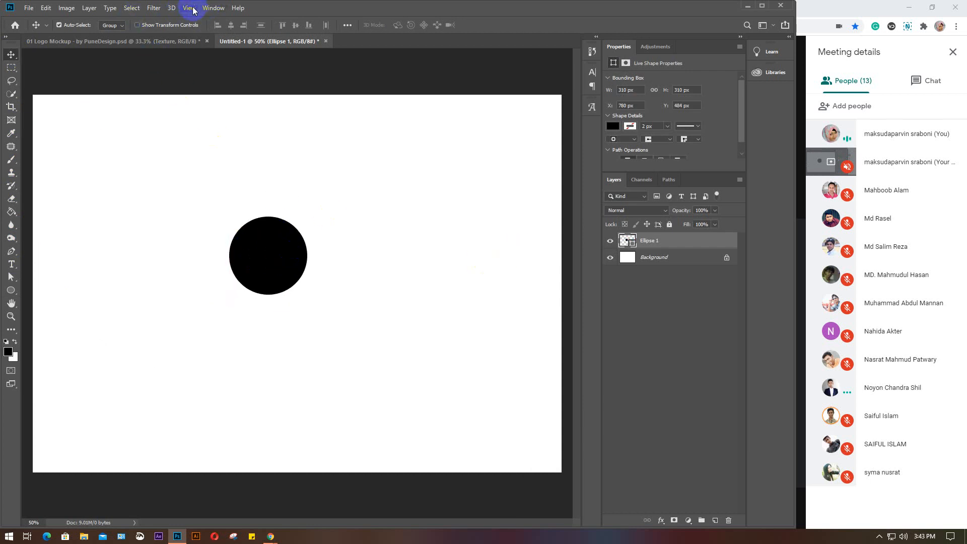
left_click(152, 8)
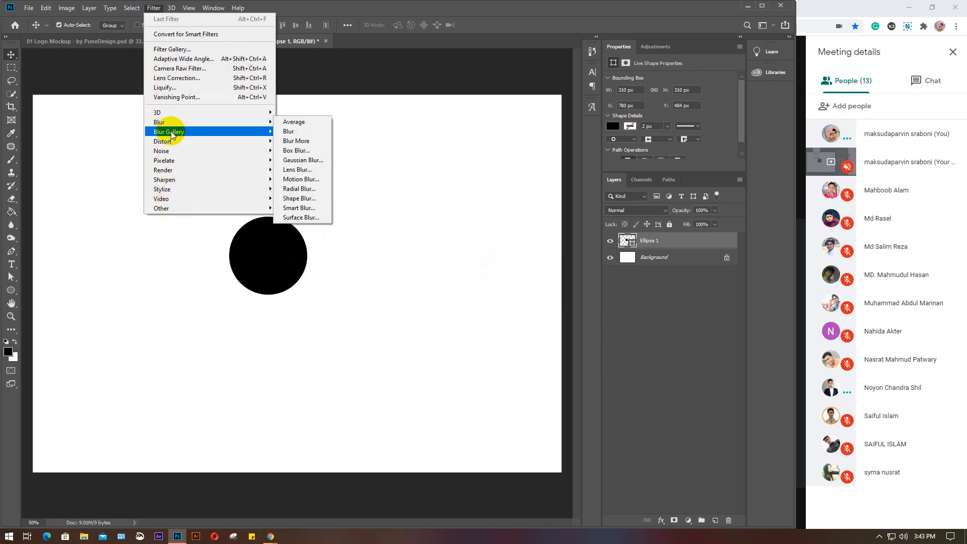
mouse_move(171, 145)
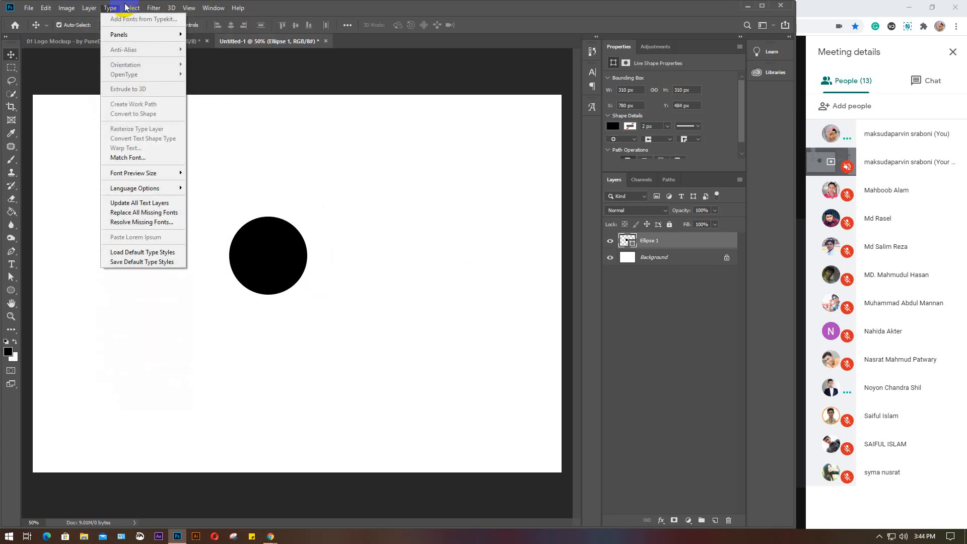
mouse_move(68, 8)
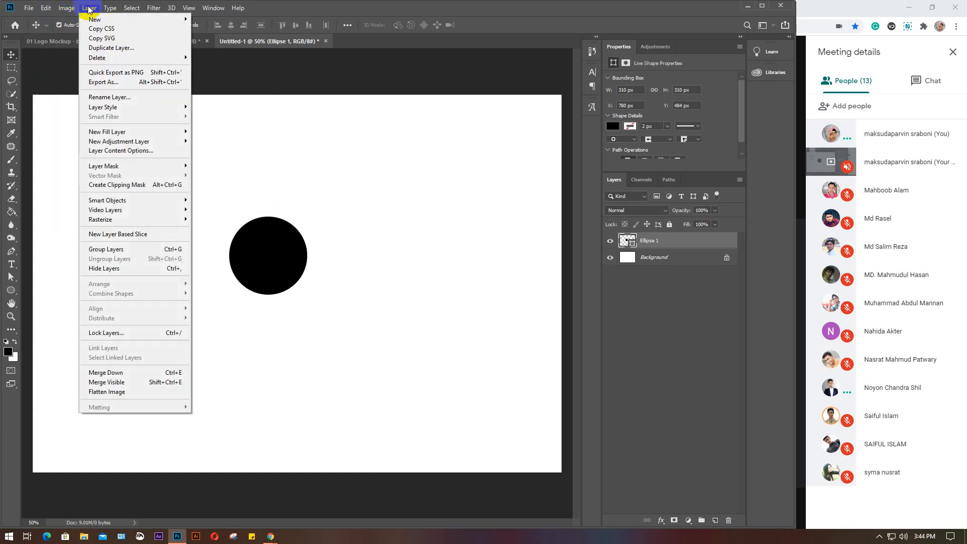
mouse_move(127, 9)
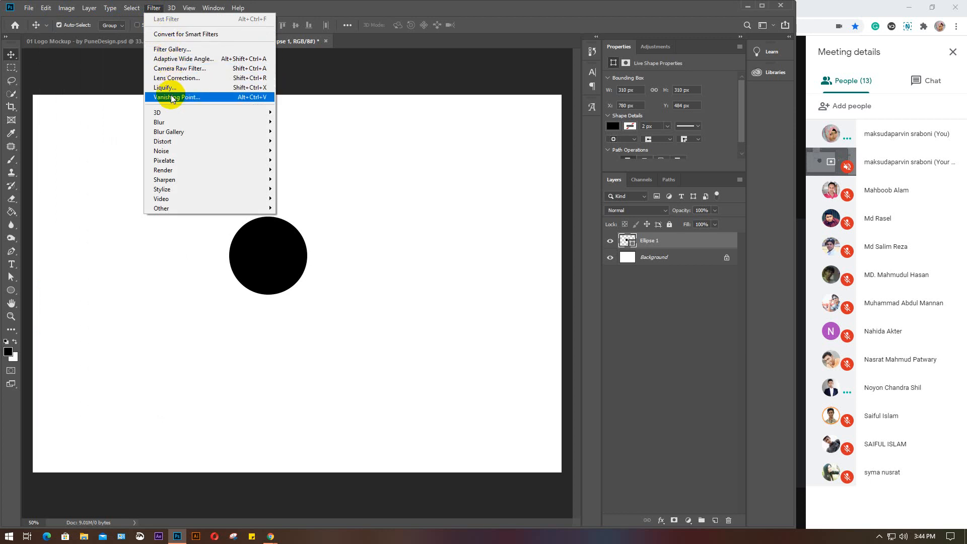
Step: Try the Emboss filter on the circle as a smart object with a height of 1 pixel, and cancel it
left_click(169, 112)
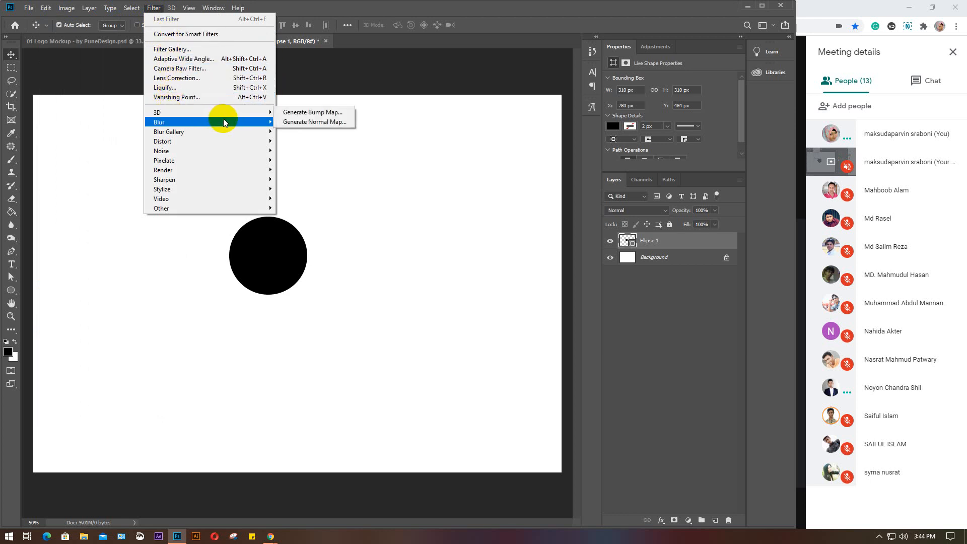
left_click(238, 124)
mouse_move(251, 134)
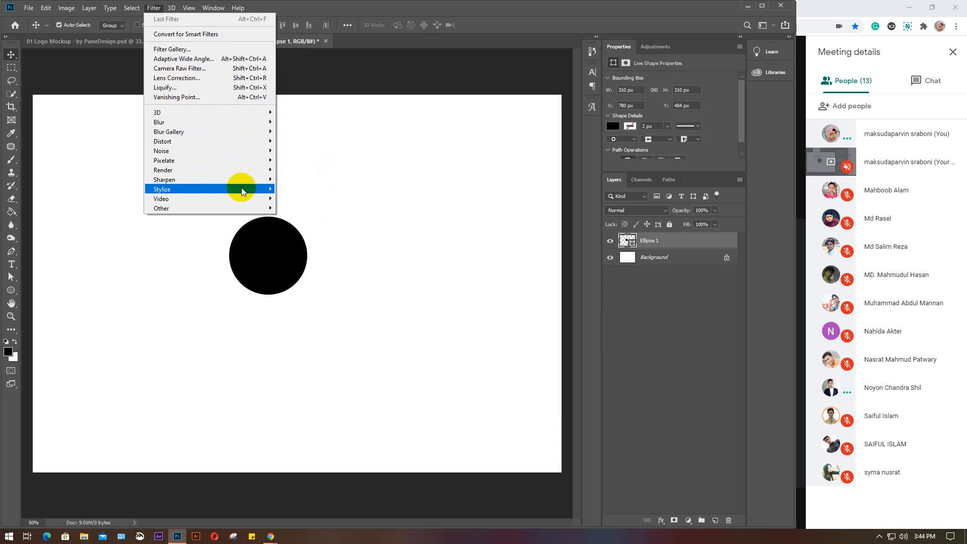
mouse_move(242, 189)
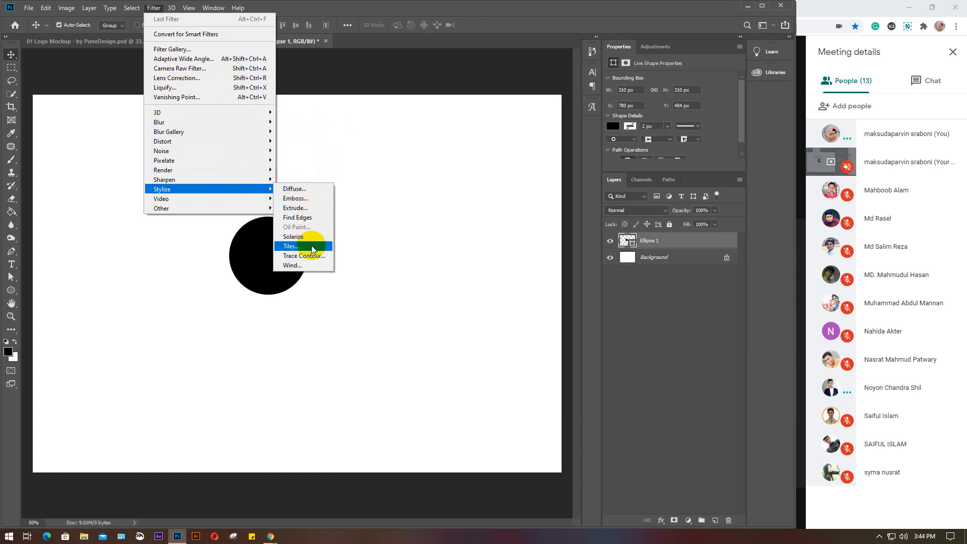
left_click(311, 207)
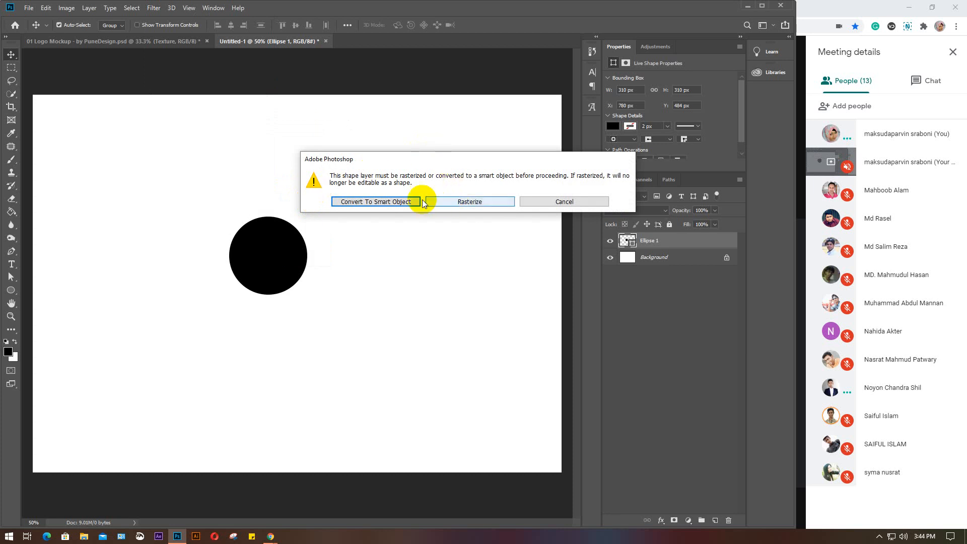
left_click(403, 201)
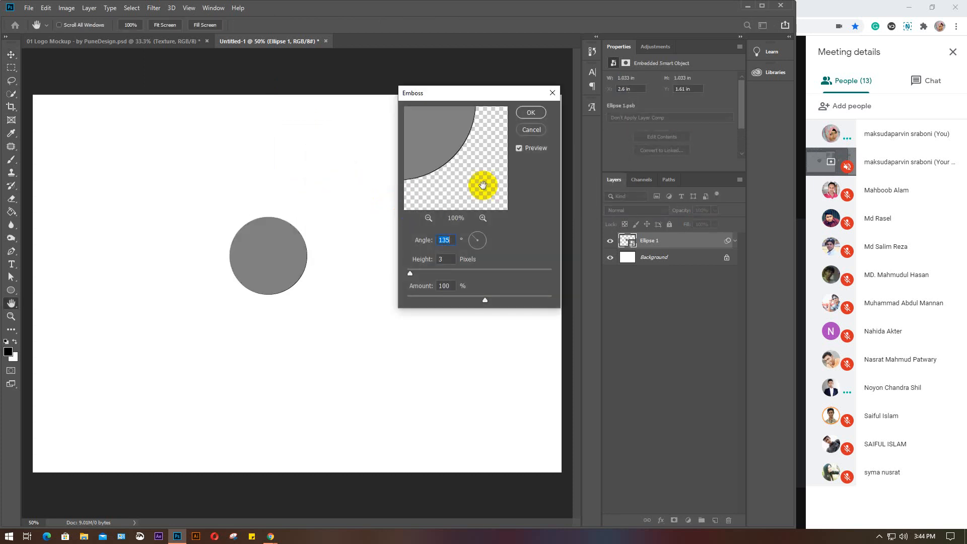
left_click_drag(426, 274, 380, 273)
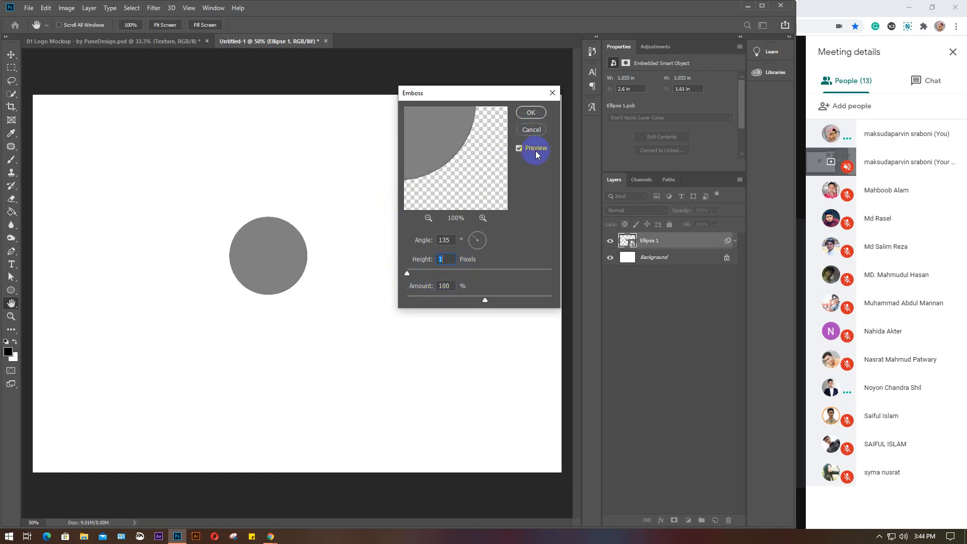
left_click(531, 129)
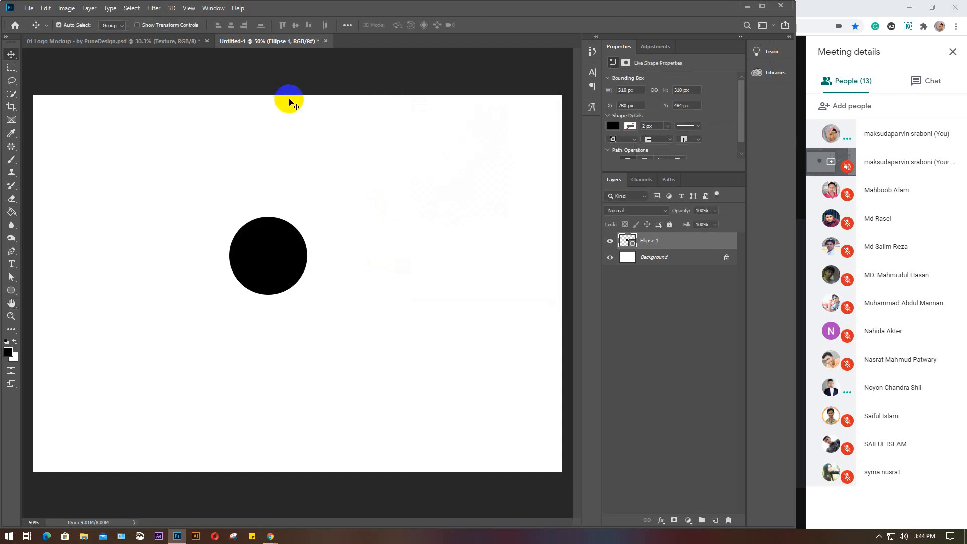
Step: Try the Dust & Scratches filter on the circle as a smart object with the threshold raised to 35 levels, and cancel it
left_click(153, 8)
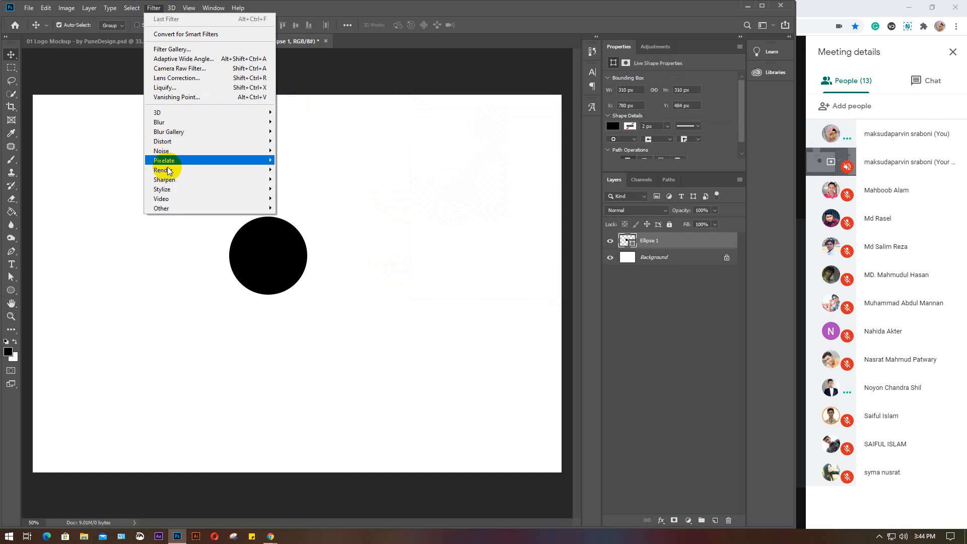
mouse_move(176, 143)
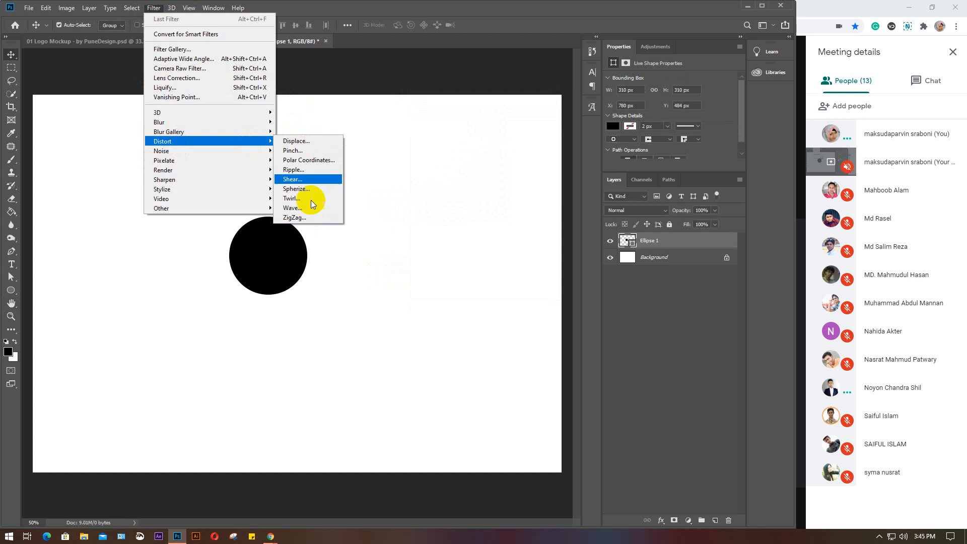
mouse_move(222, 153)
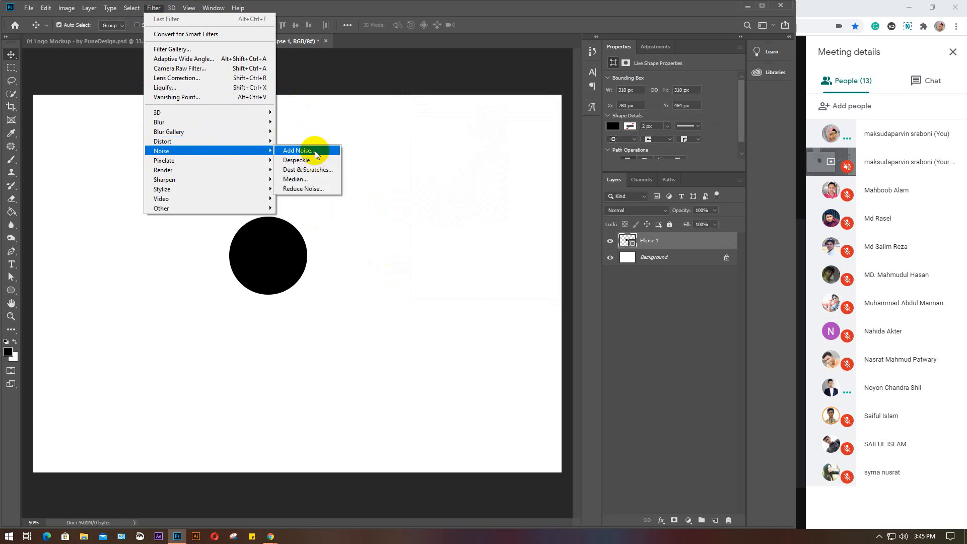
left_click(317, 169)
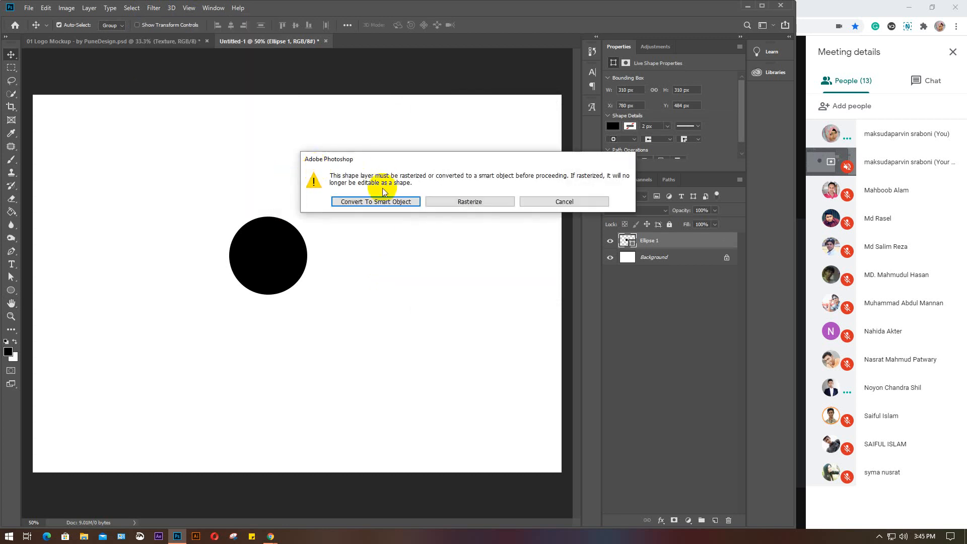
left_click(378, 202)
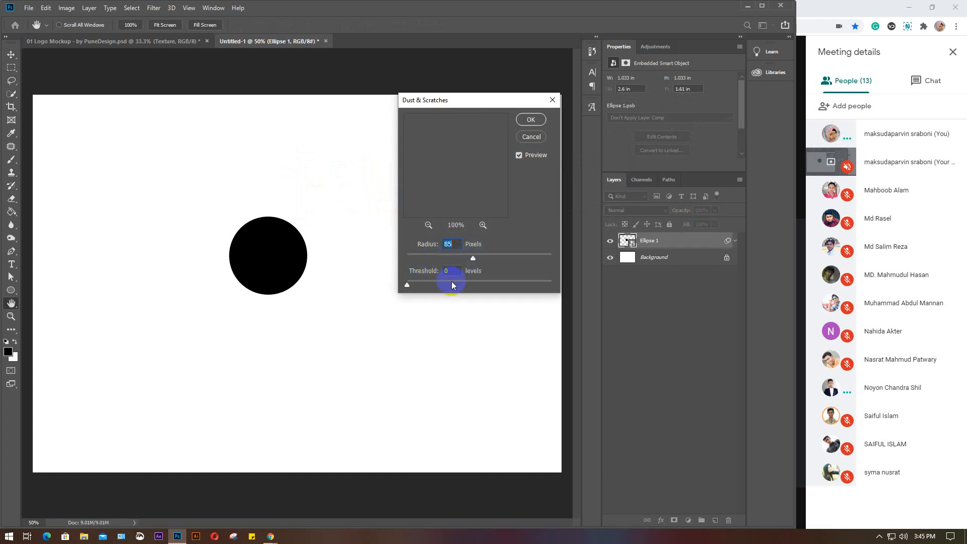
mouse_move(451, 283)
left_mouse_down()
mouse_move(434, 285)
mouse_move(459, 285)
left_mouse_up()
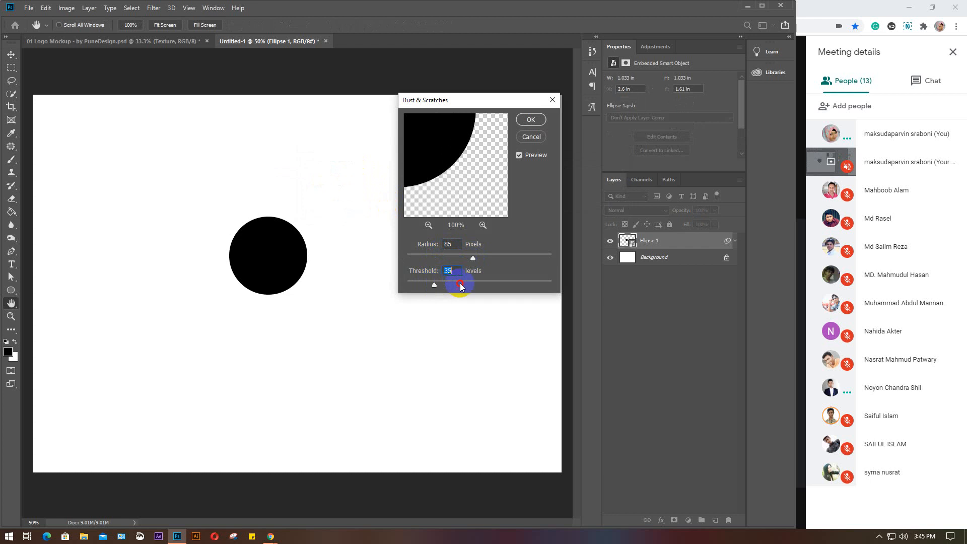
left_click(522, 140)
Step: Try the Iris Blur filter on the circle as a smart object, moving the blur centre to the circle's lower-left edge, and cancel it
left_click(154, 8)
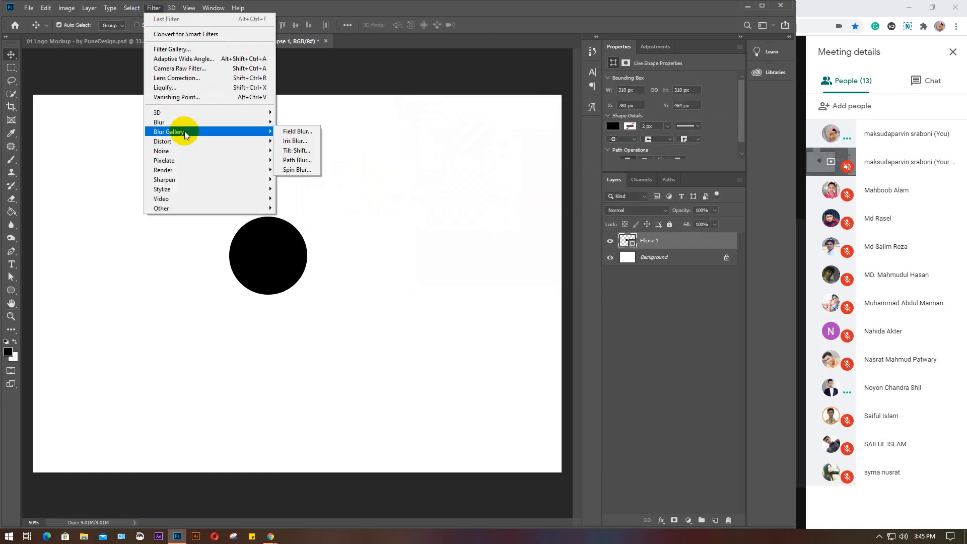
left_click(288, 141)
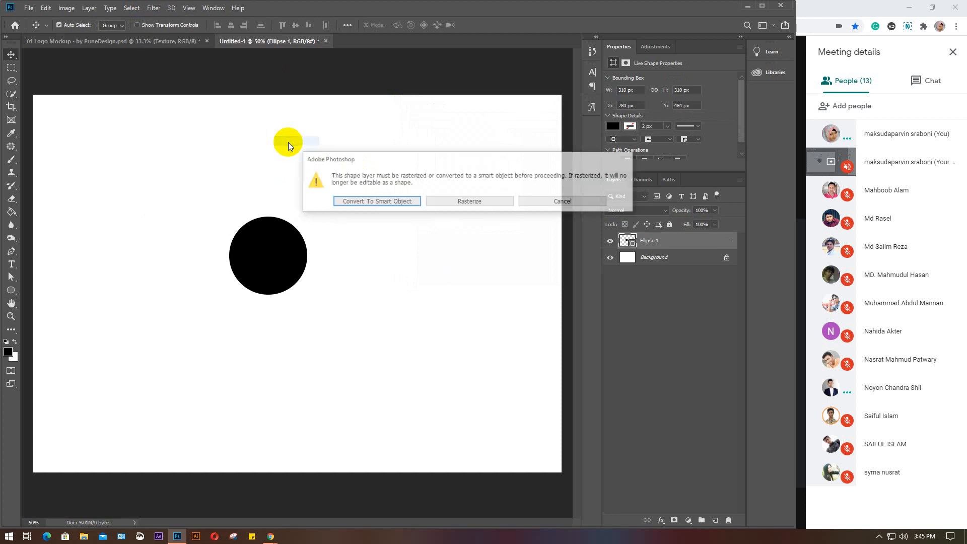
left_click(367, 202)
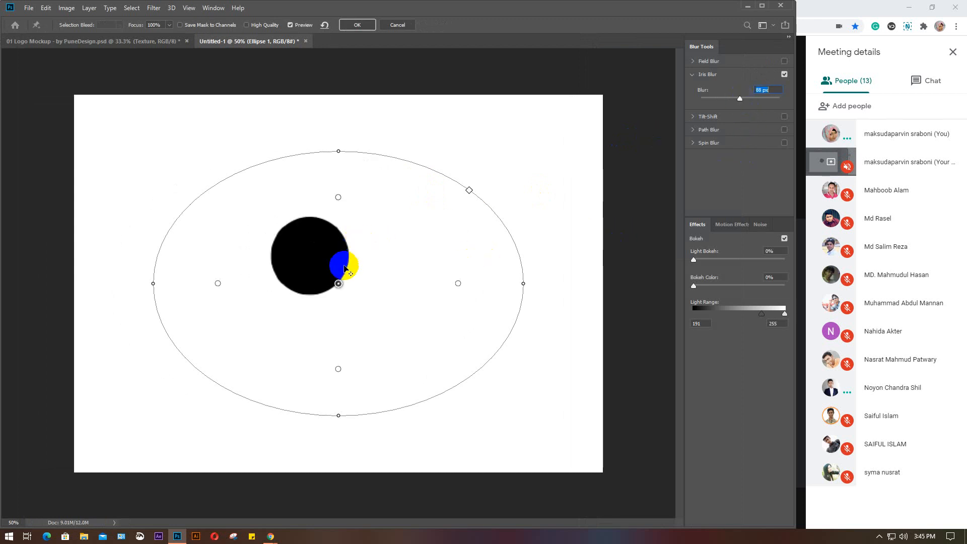
left_click_drag(338, 284, 277, 274)
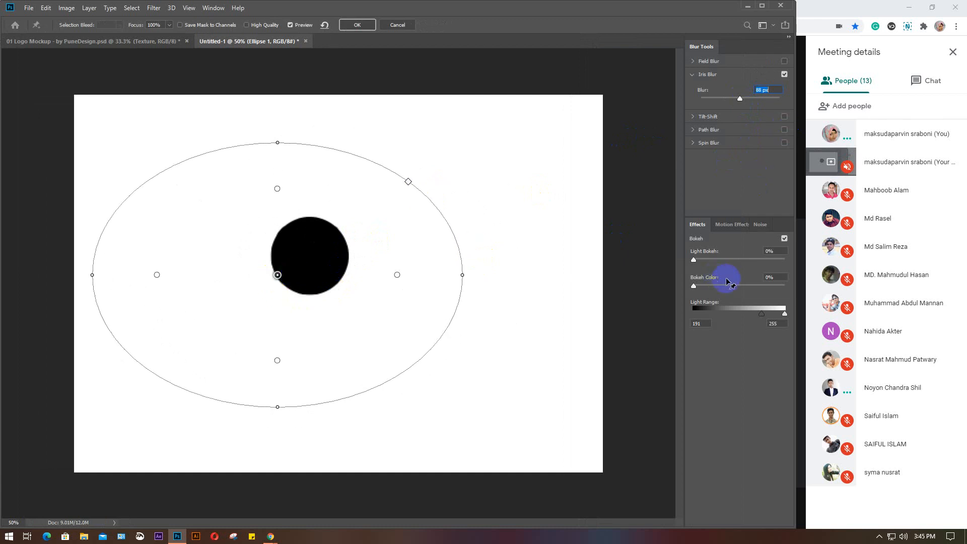
left_click(401, 26)
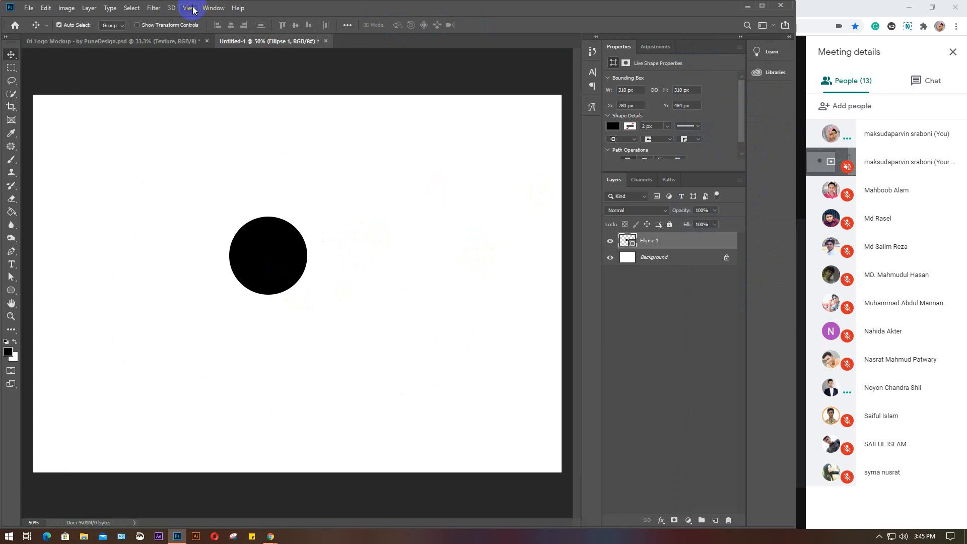
Step: Try the Crystallize filter on the rasterized circle with a cell size of 300, and cancel it
left_click(190, 8)
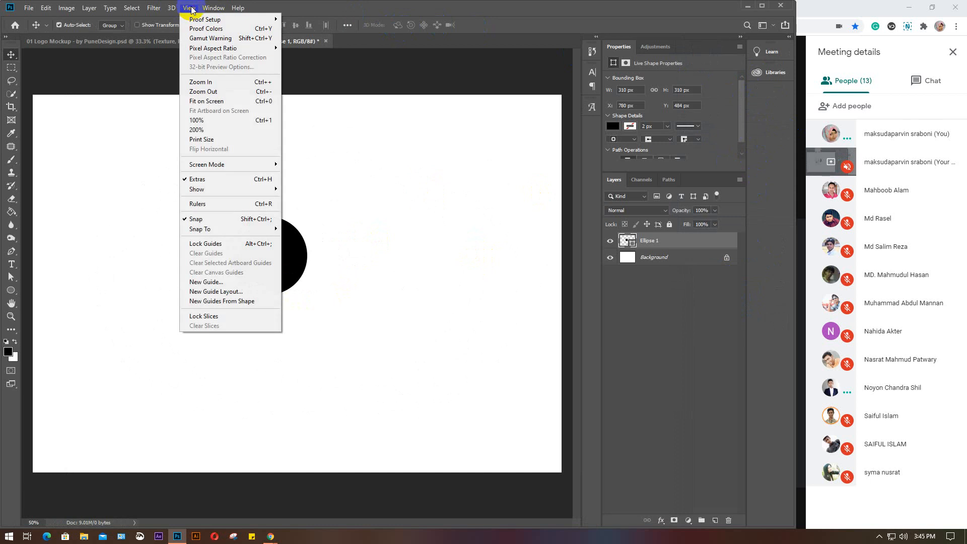
mouse_move(172, 10)
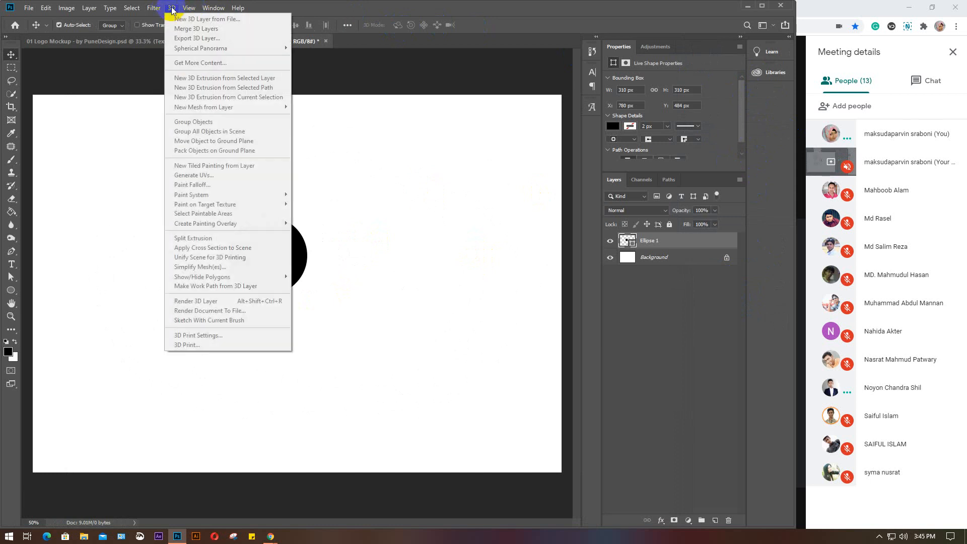
left_click(156, 8)
left_click(156, 8)
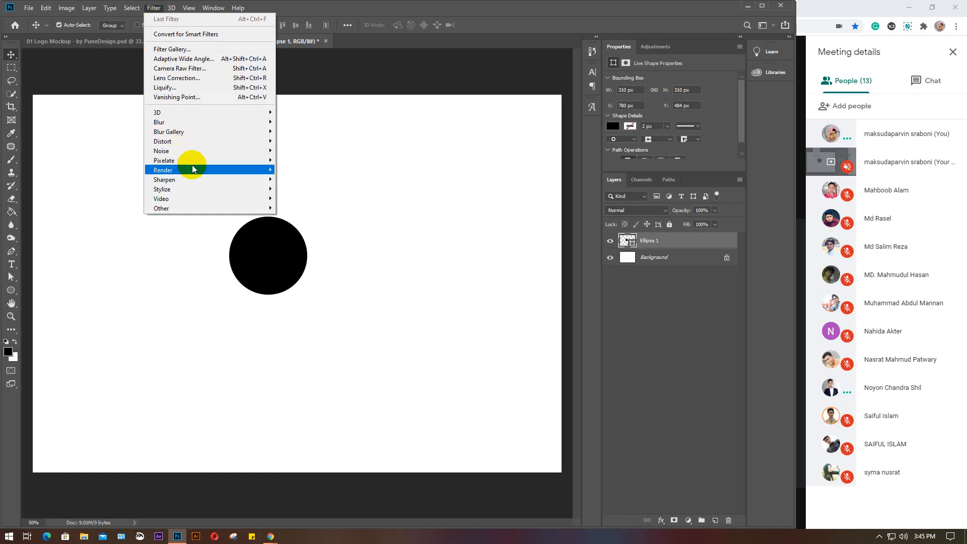
mouse_move(193, 169)
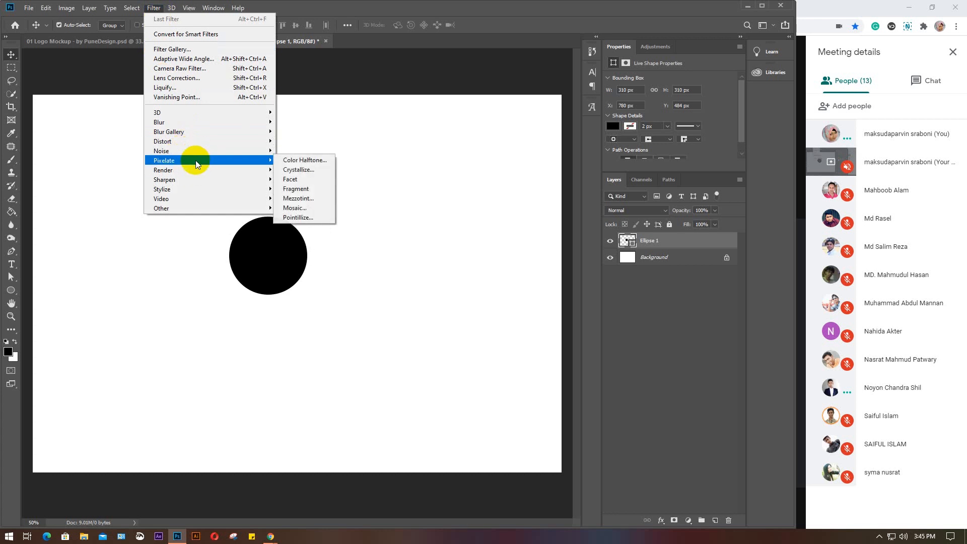
left_click(302, 170)
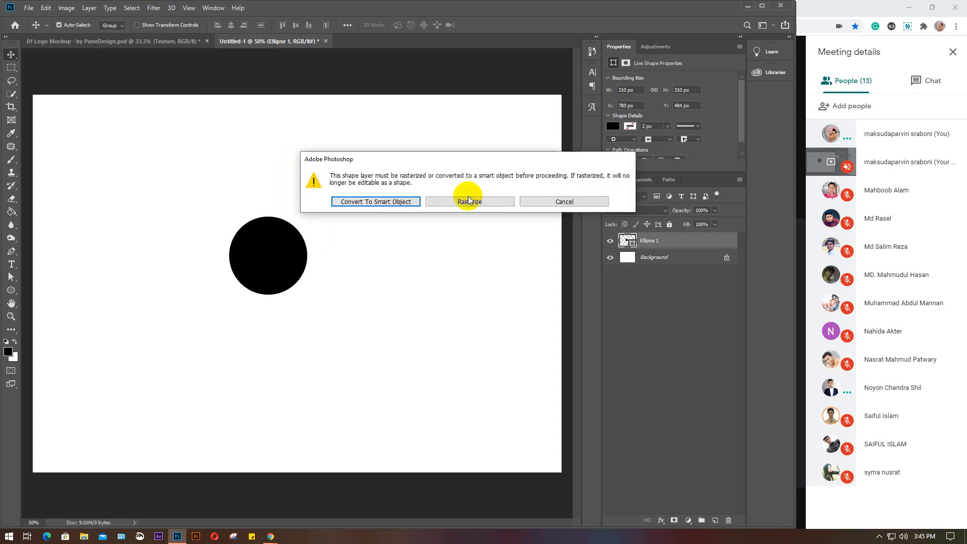
left_click(473, 202)
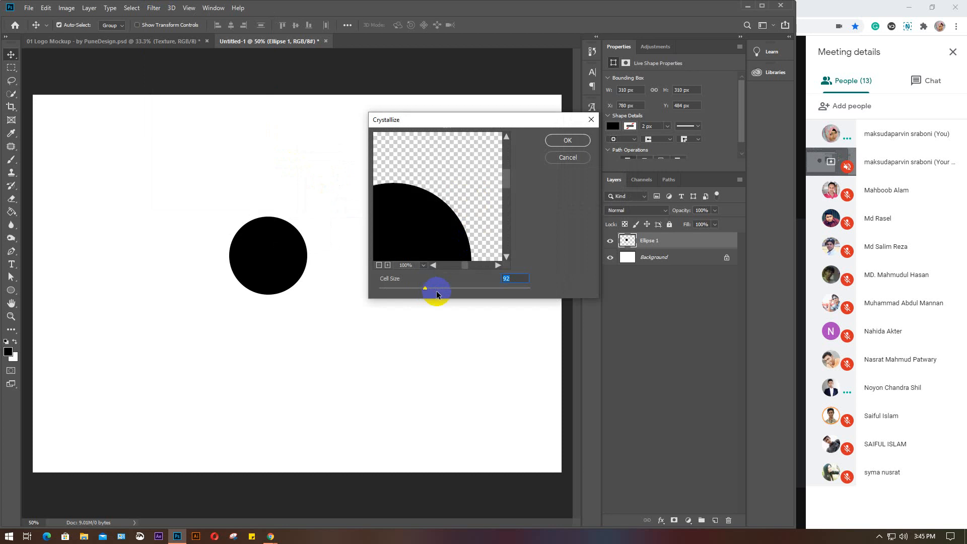
left_click_drag(459, 288, 529, 291)
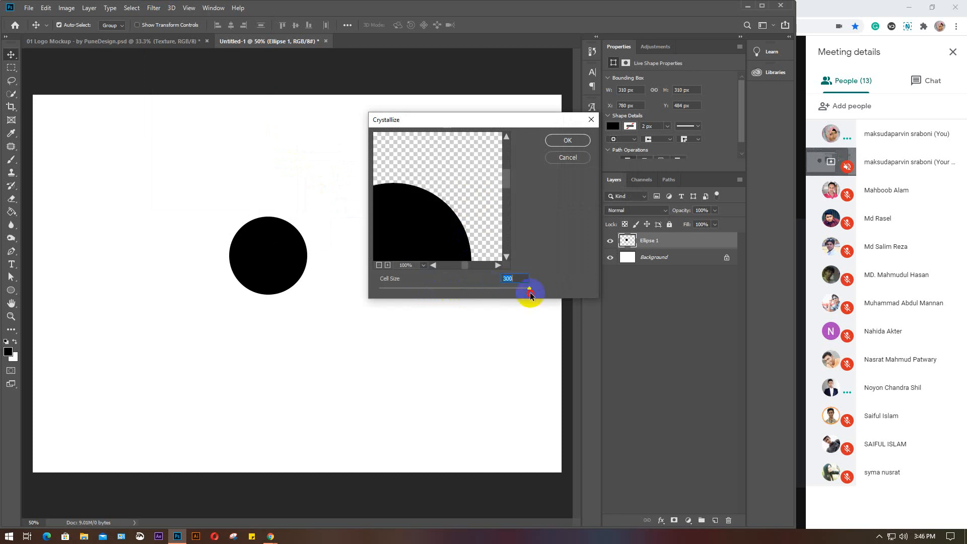
left_click_drag(505, 180, 540, 171)
left_click(566, 142)
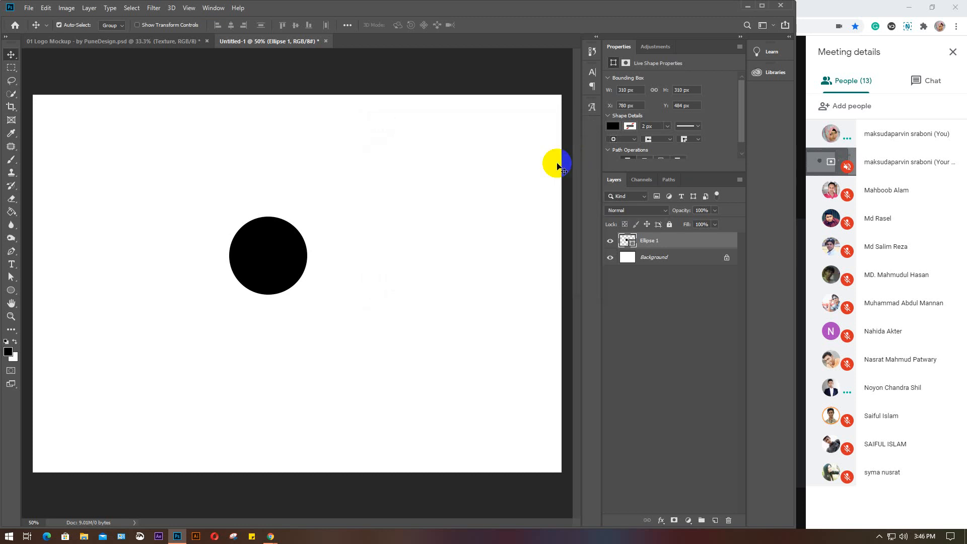
left_click(133, 9)
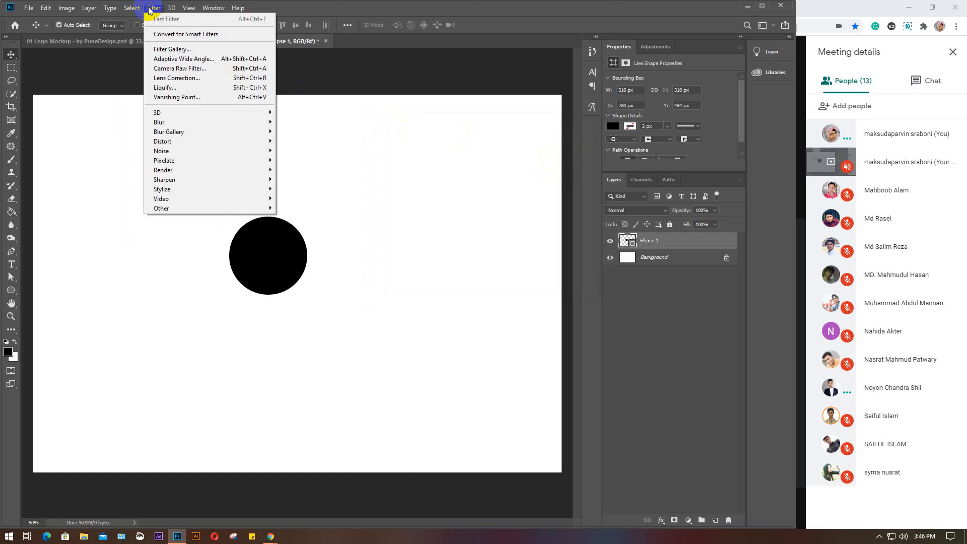
left_click(150, 7)
left_click(149, 8)
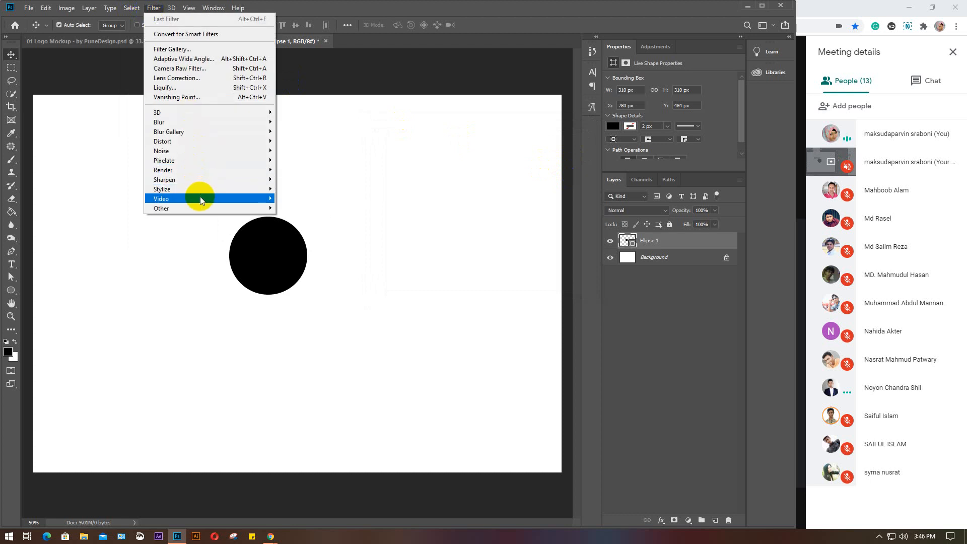
mouse_move(200, 191)
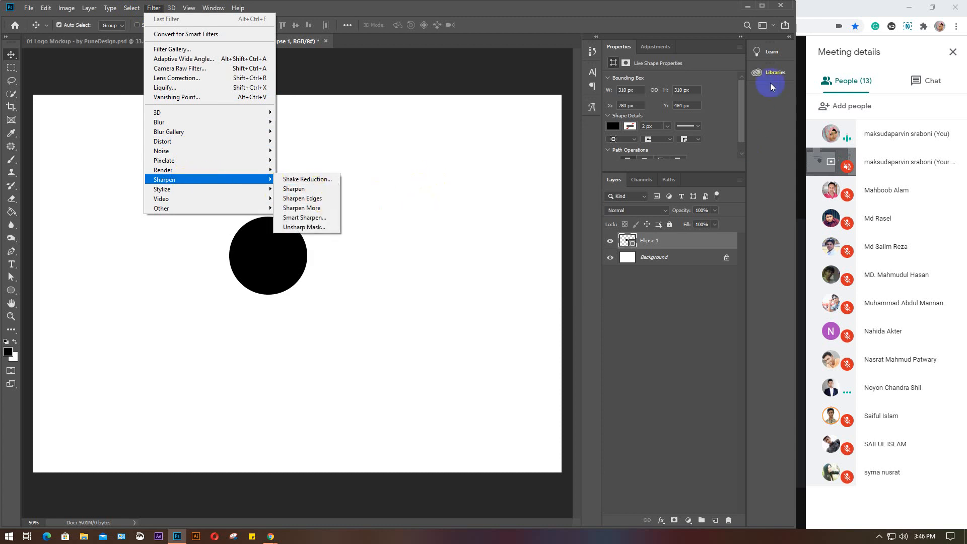
left_click(304, 42)
Step: Return to the logo mockup document, hide and show the logo layer below Texture, and make the Placeholder layer visible
left_click(133, 42)
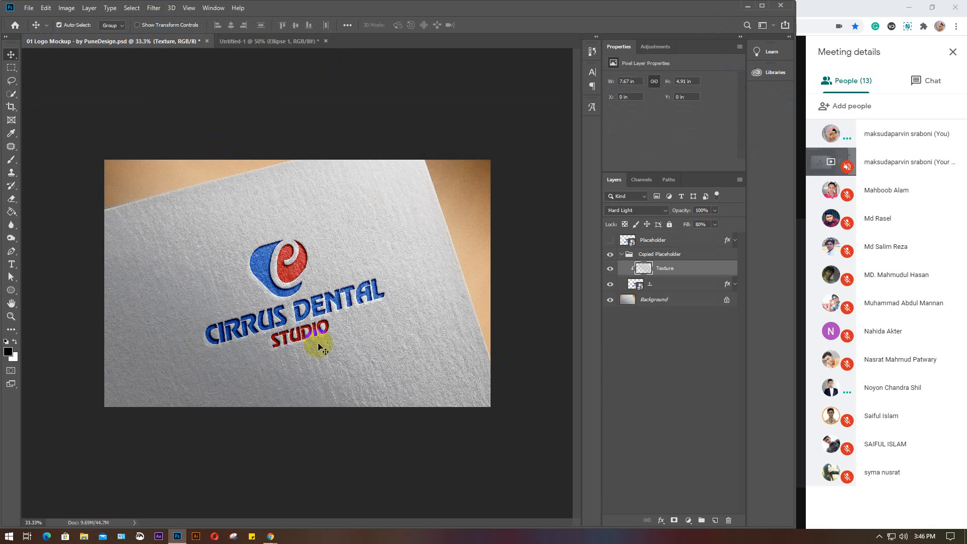
left_click(610, 285)
left_click(609, 285)
left_click(610, 240)
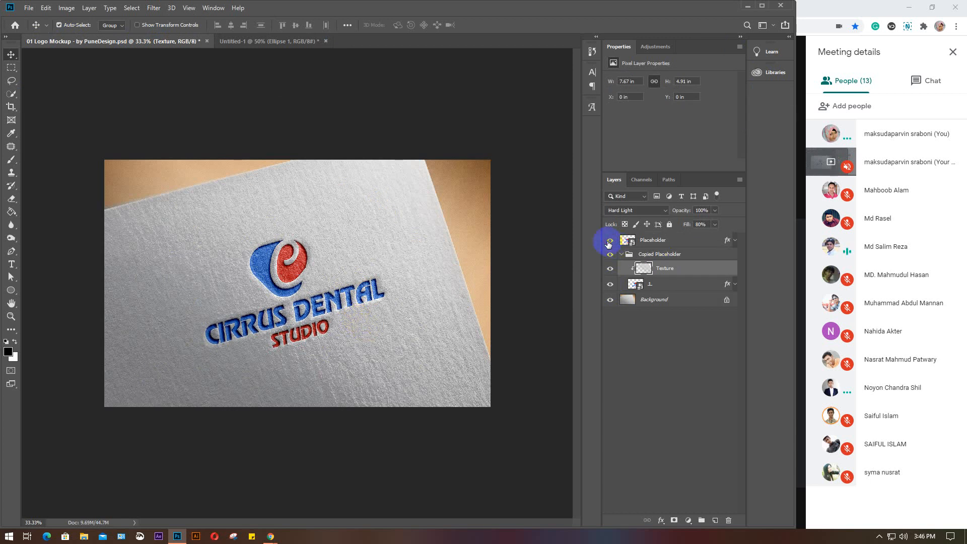
left_click(608, 242)
left_click(608, 243)
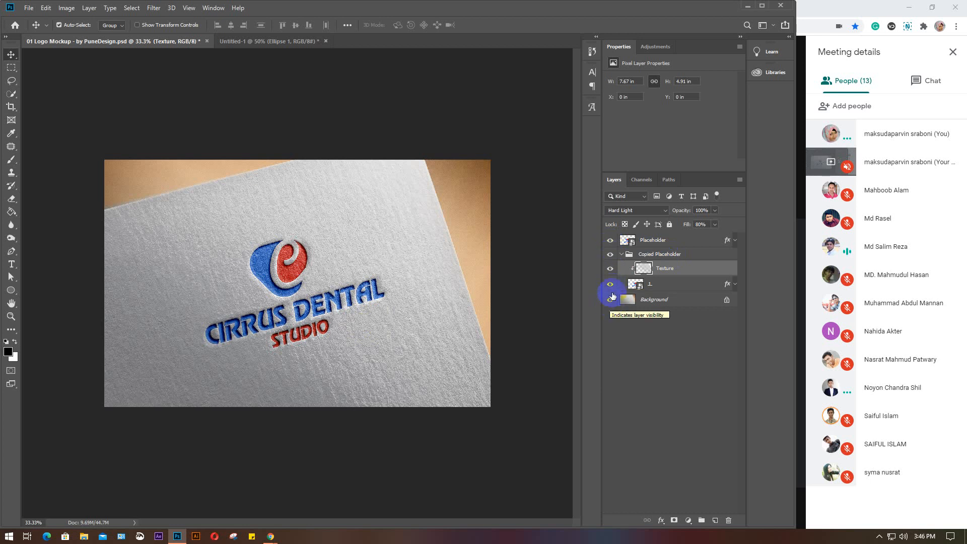
Step: Compare the mockup with the Texture layer and the logo layer below it hidden and shown, leaving both visible
left_click(609, 272)
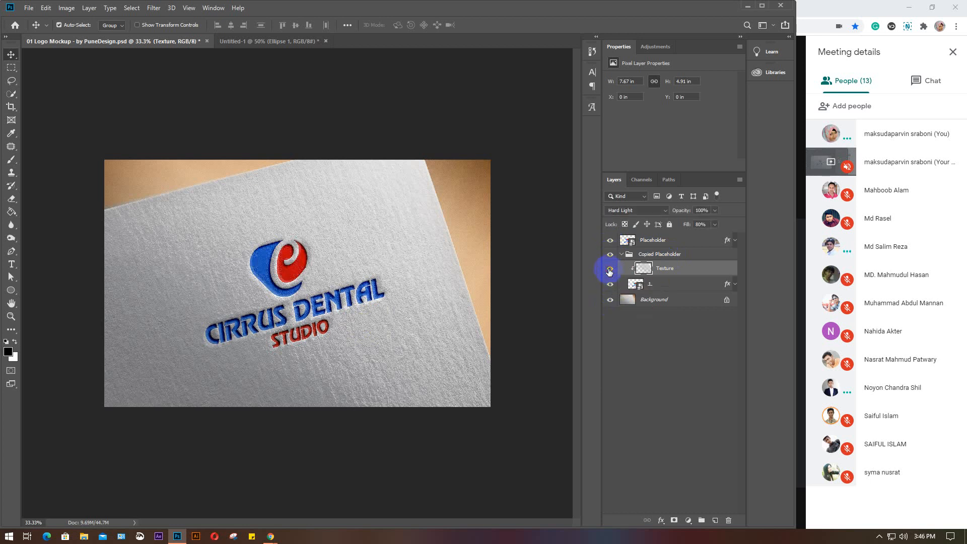
left_click(609, 272)
left_click(609, 272)
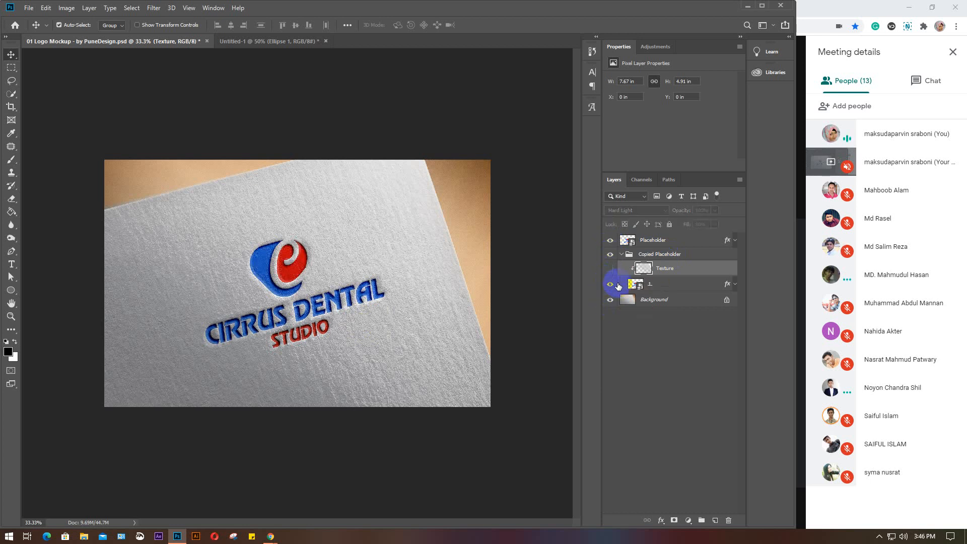
left_click(606, 287)
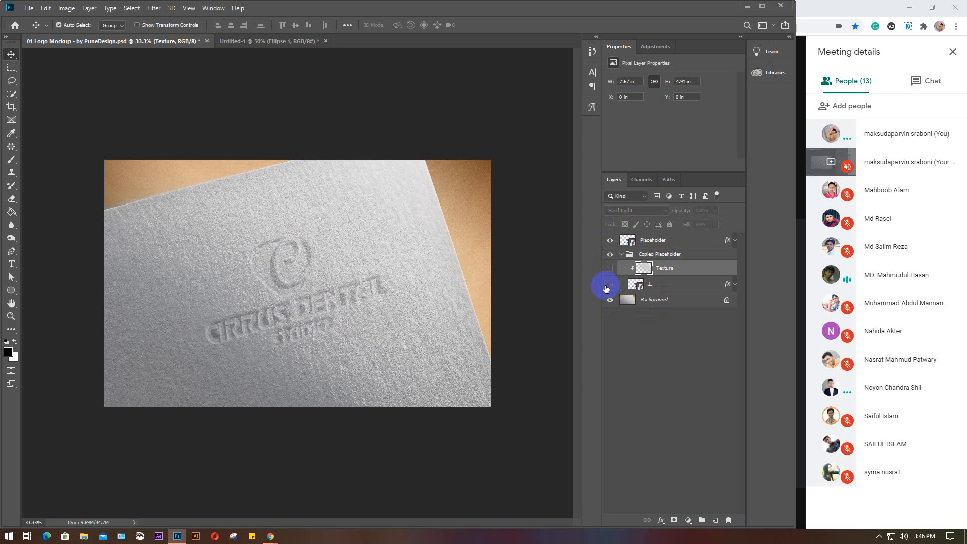
left_click(611, 284)
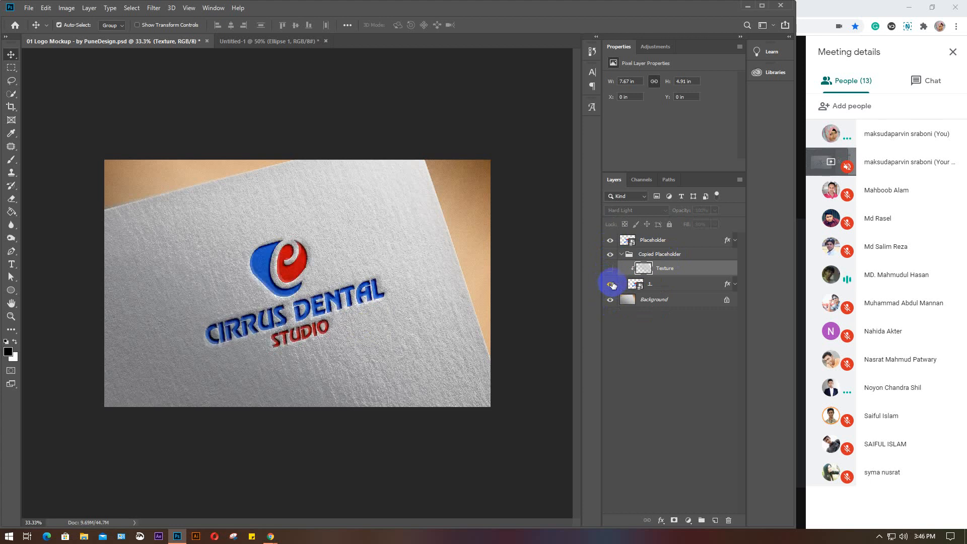
left_click(612, 285)
left_click(609, 268)
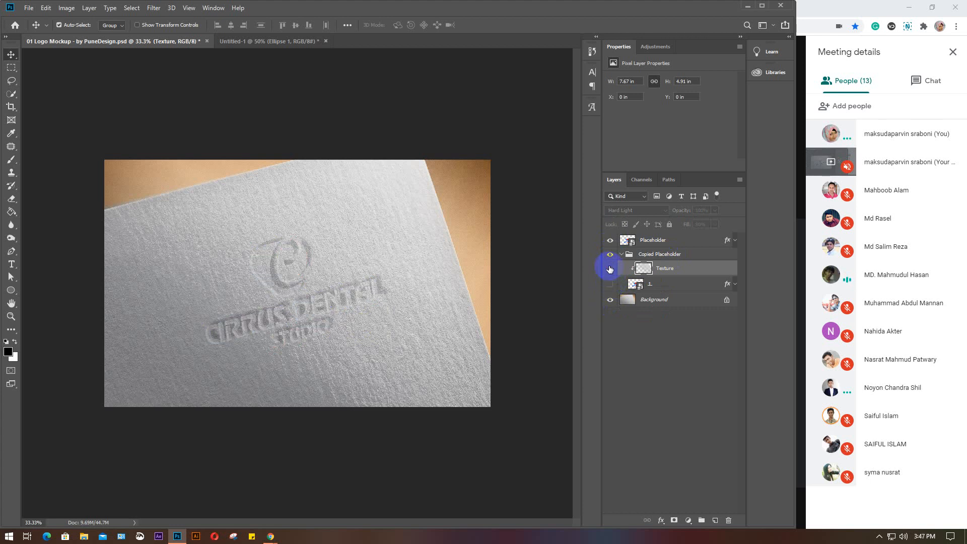
left_click(609, 284)
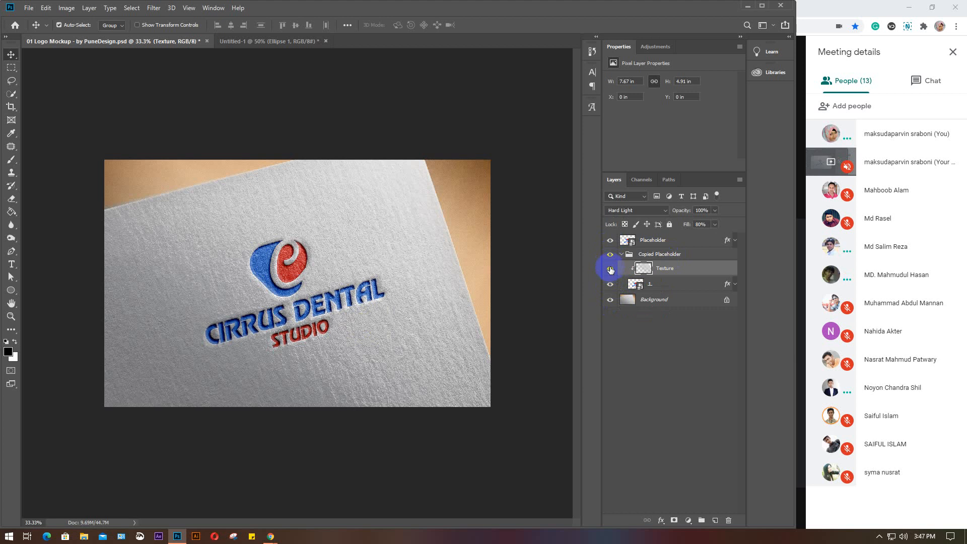
left_click(611, 268)
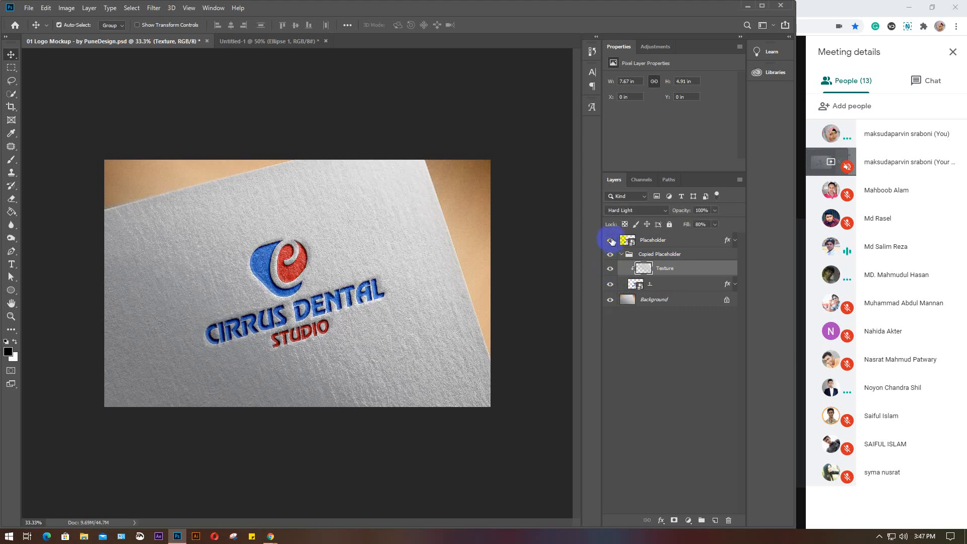
Step: Move the Placeholder layer's debossed logo up and right, away from the coloured logo, to about X 2.71 in, Y 1.14 in
left_click(611, 241)
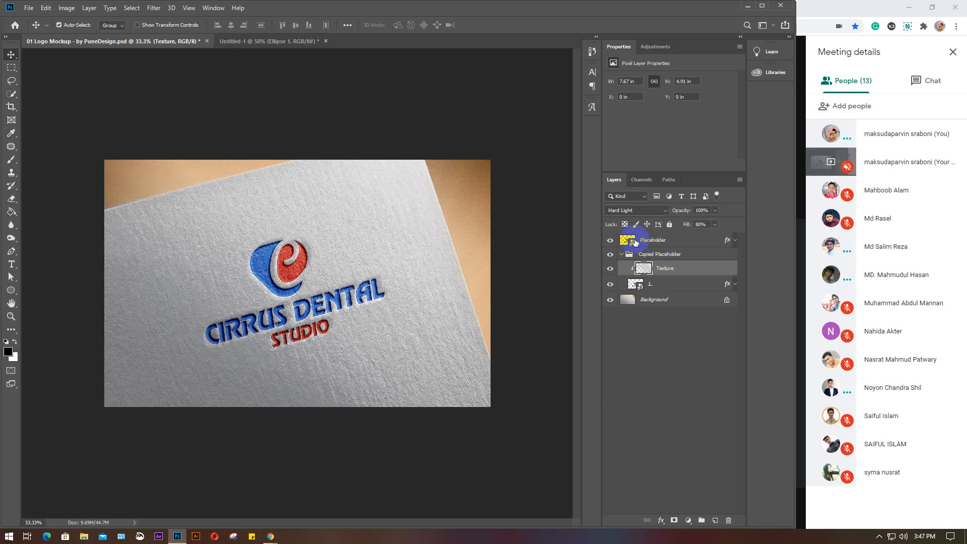
left_click(667, 268)
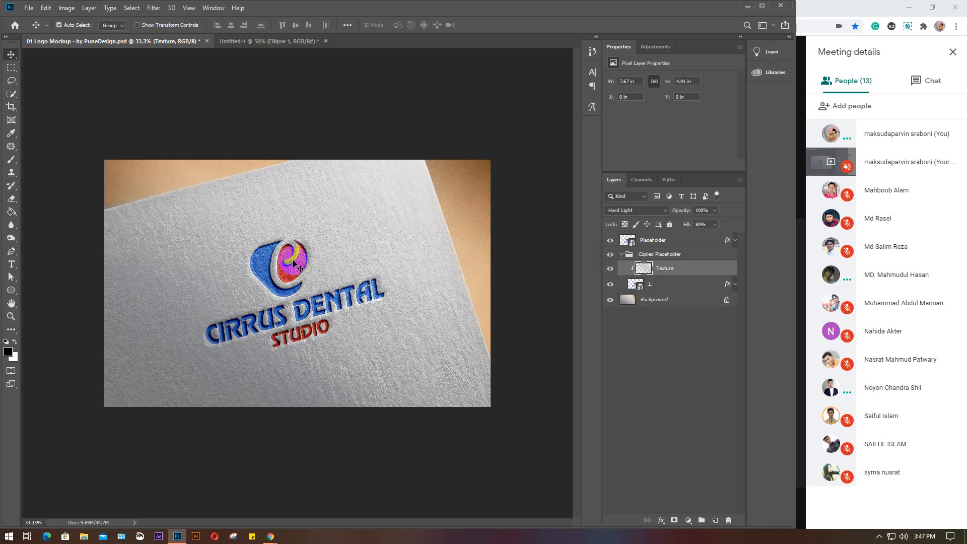
left_click_drag(294, 264, 329, 241)
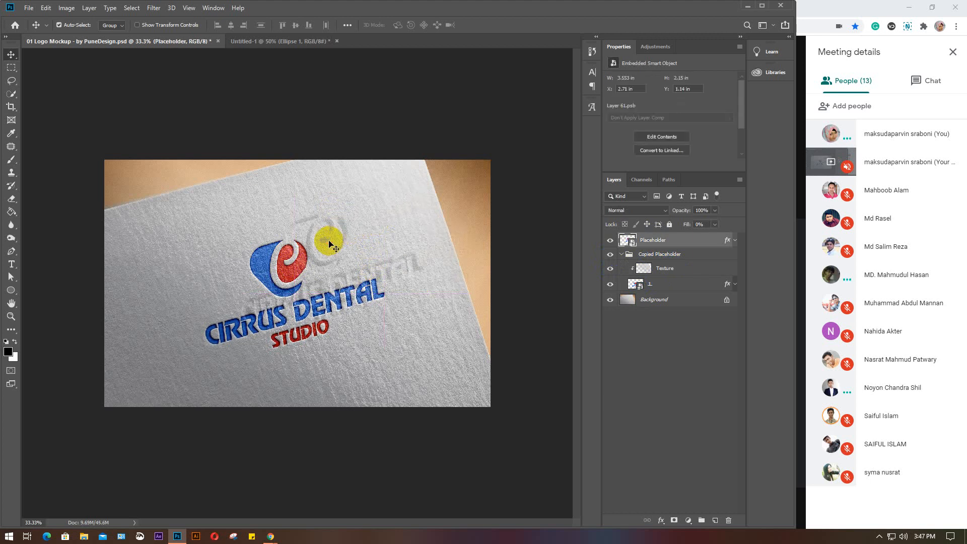
Step: Undo the last move of the Placeholder layer and close the logo mockup document without saving its changes
key("ctrl+z")
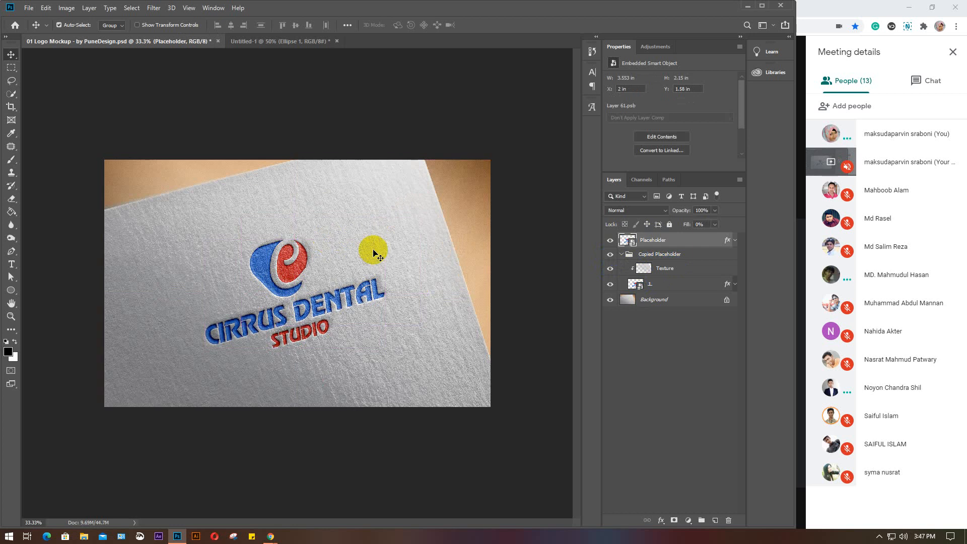
left_click(218, 41)
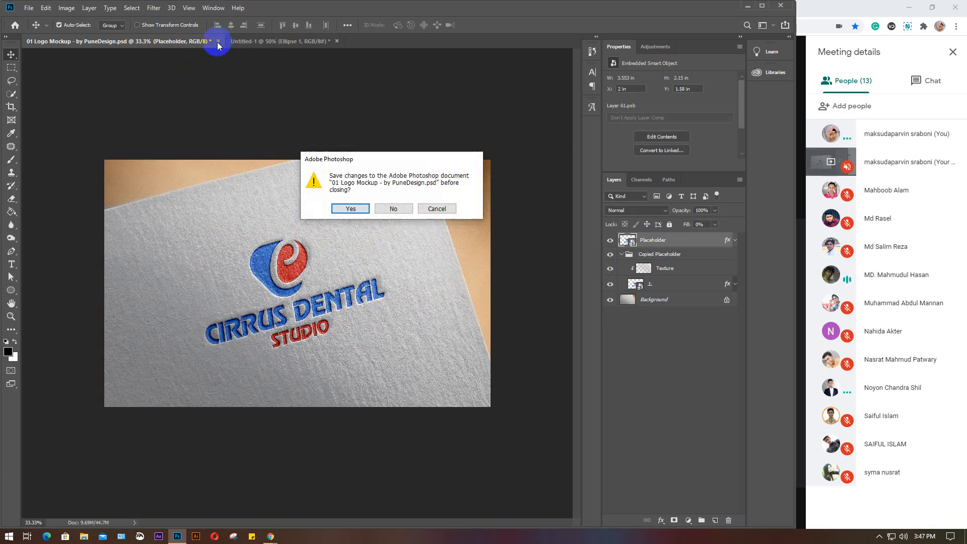
left_click(392, 208)
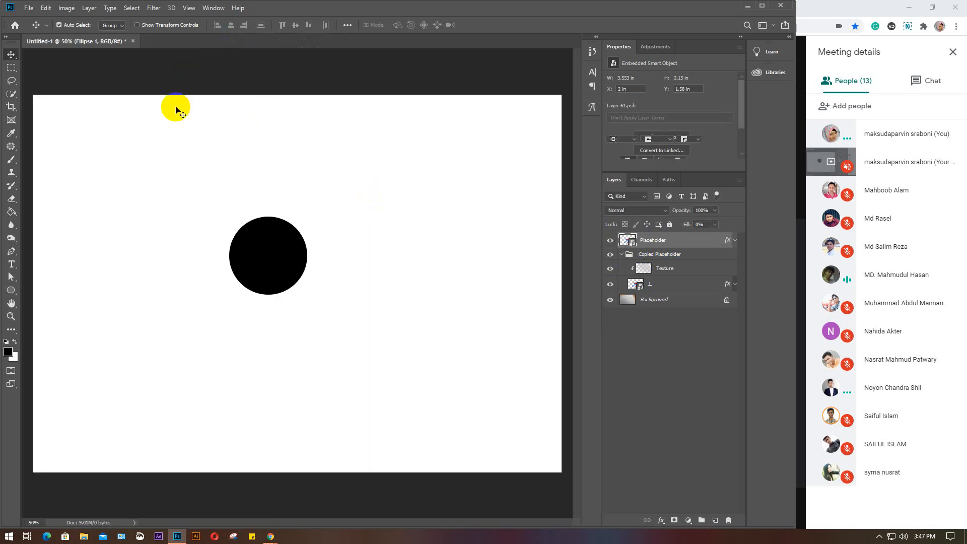
Step: Close the Untitled-1 circle document without saving, and close Photoshop to return to the Google Meet call
left_click(133, 42)
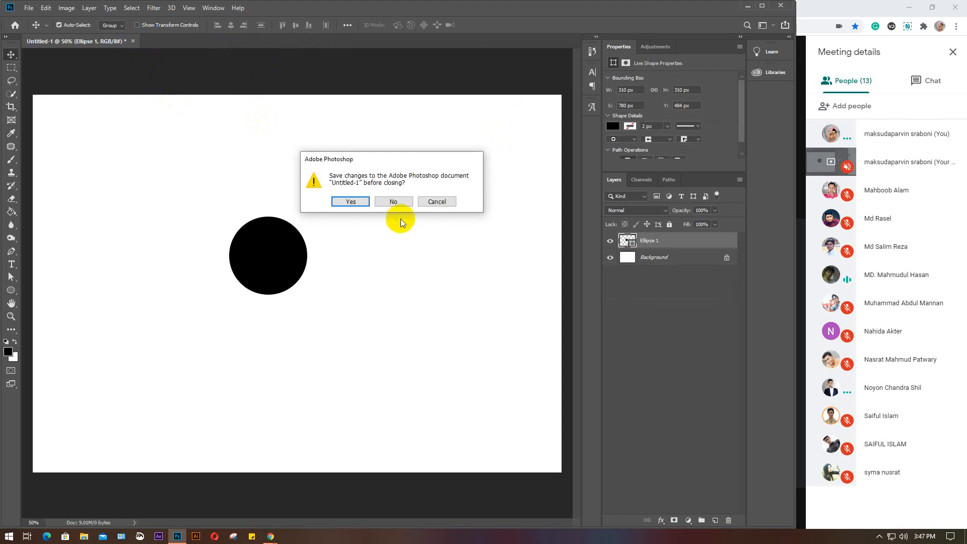
left_click(393, 202)
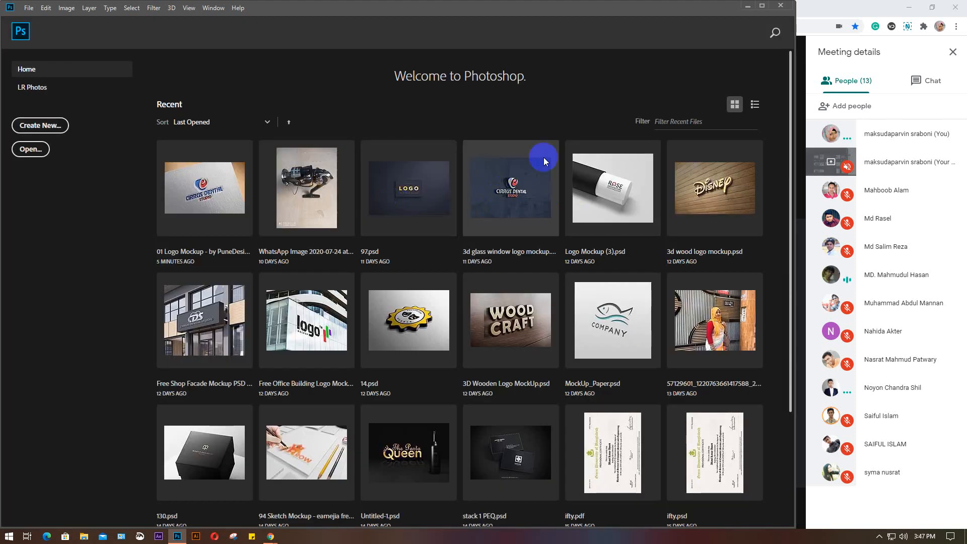
left_click(777, 10)
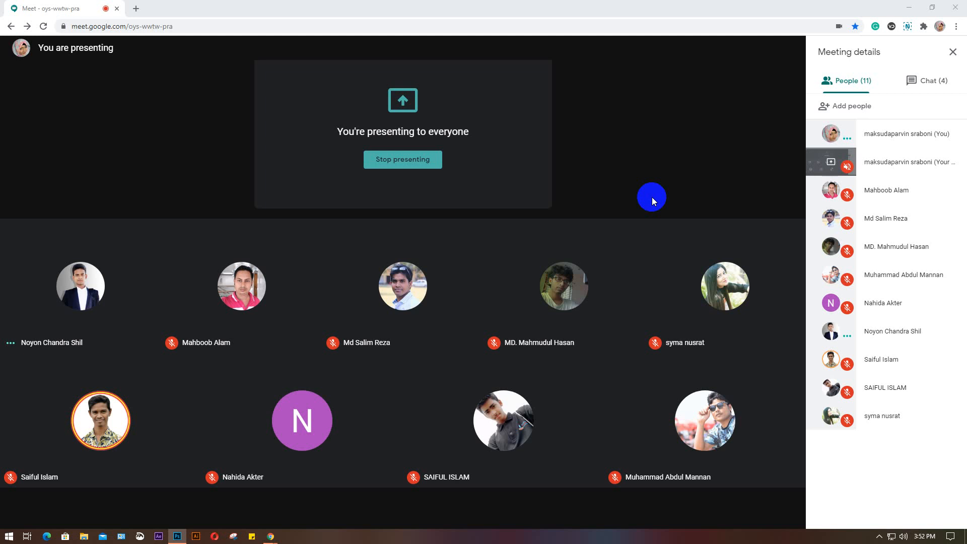
Step: Show the hidden system tray icons
left_click(879, 536)
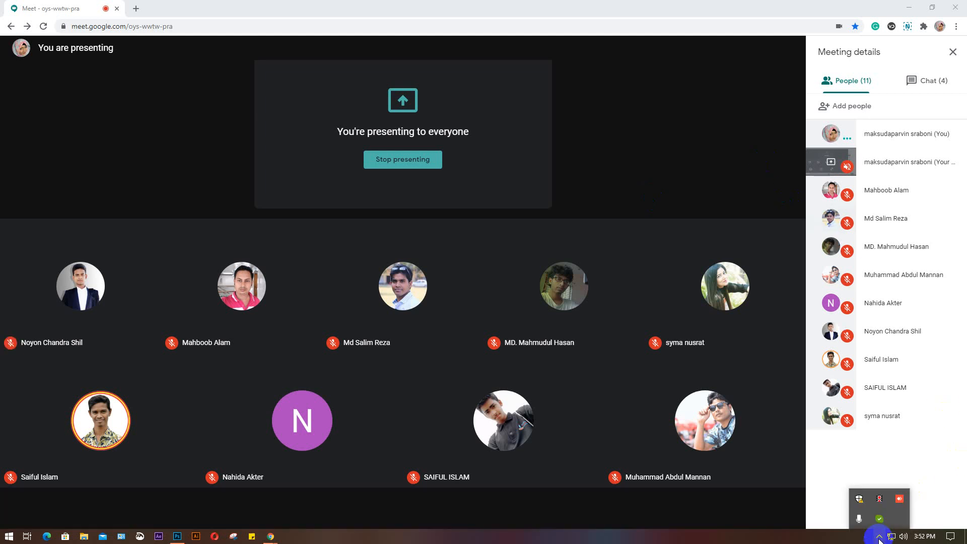